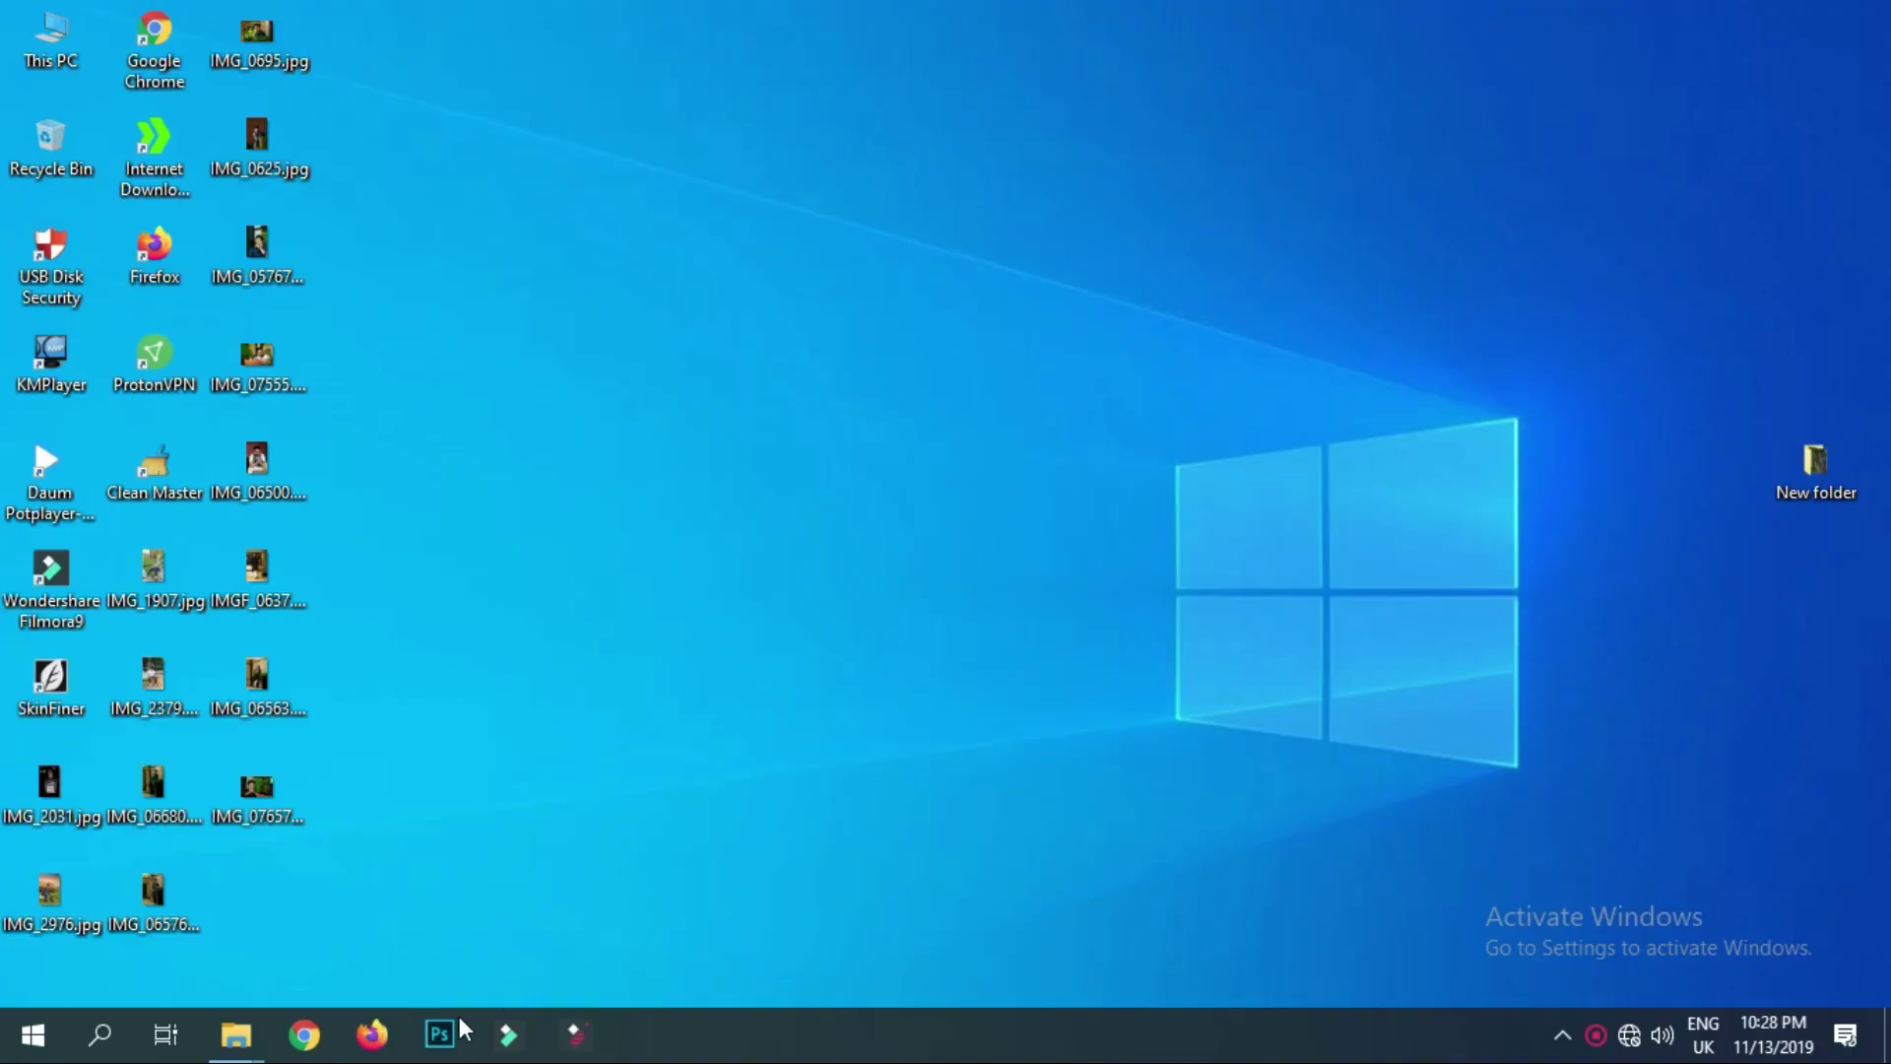
Open E15A4841.JPG from the 08.11.19 folder in Photoshop
left_click(440, 1033)
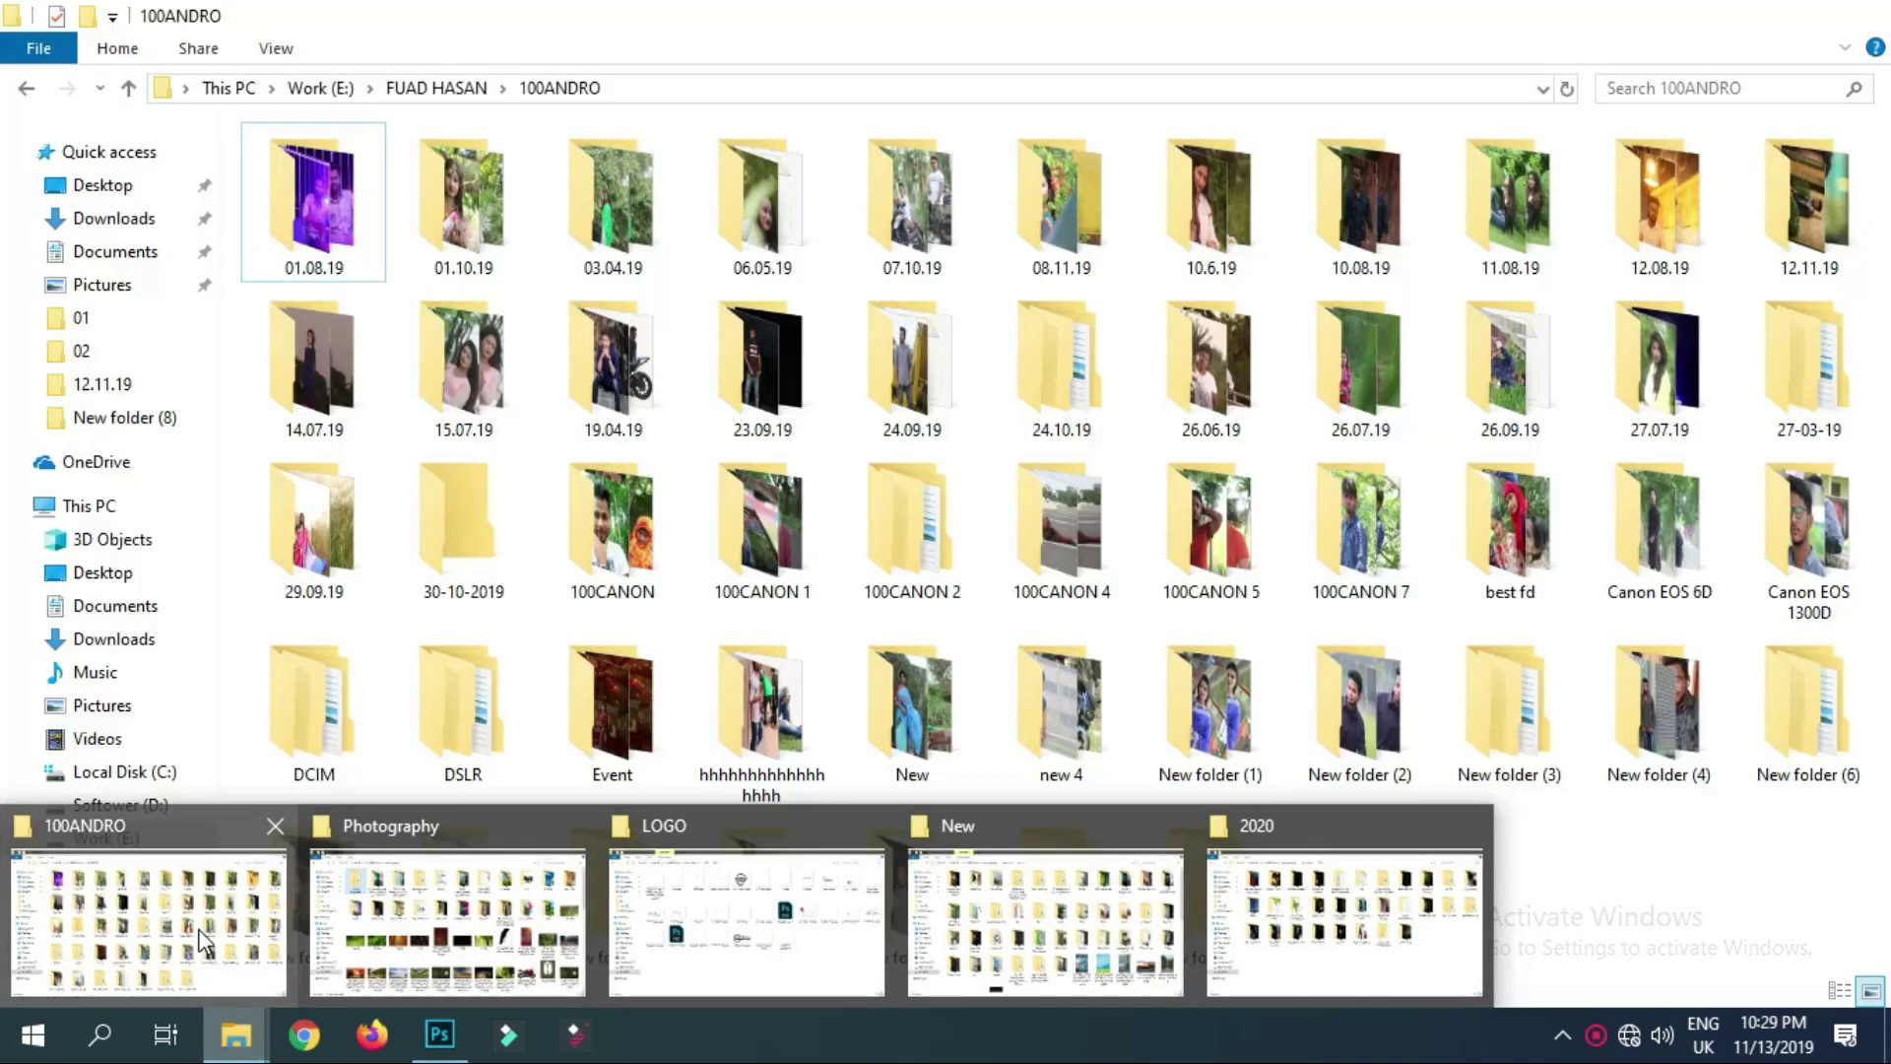
left_click(199, 933)
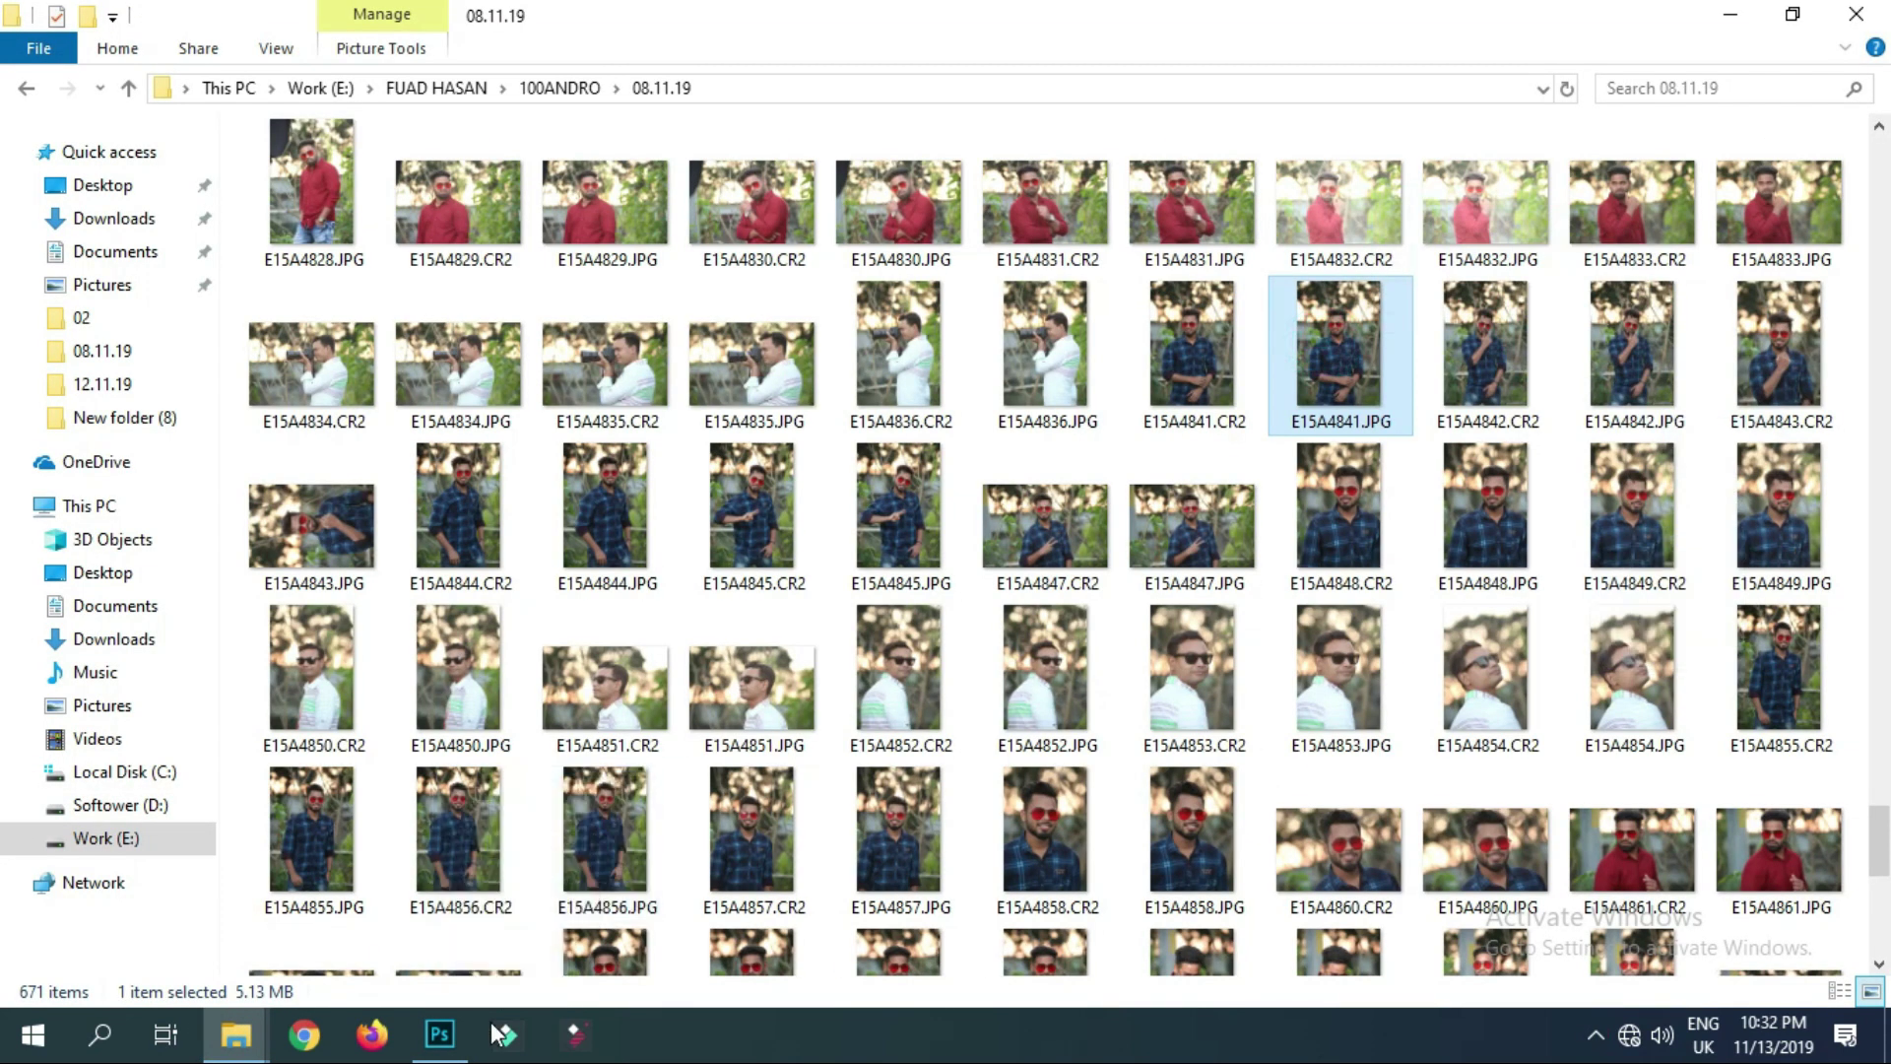
left_click(439, 1033)
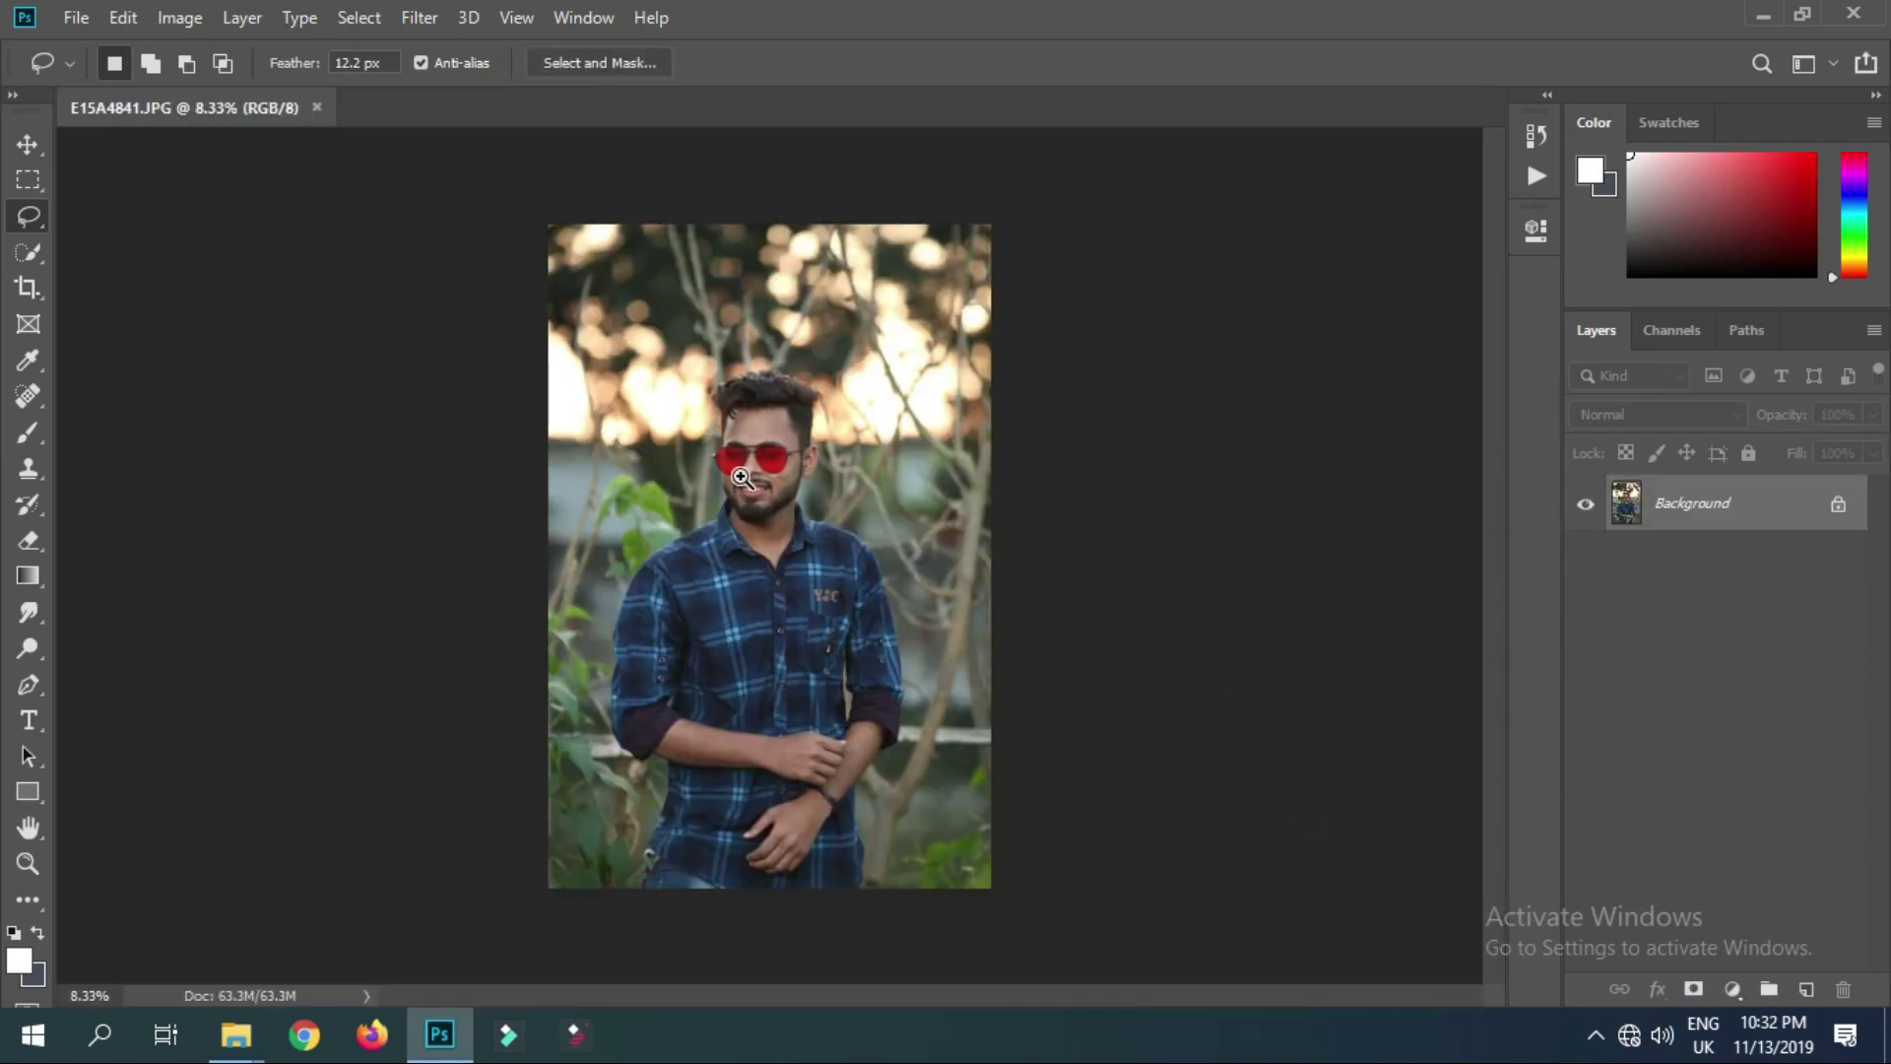
Zoom into the face, duplicate the Background layer and add an empty Layer 1 above it
left_click(741, 476)
left_click(742, 472)
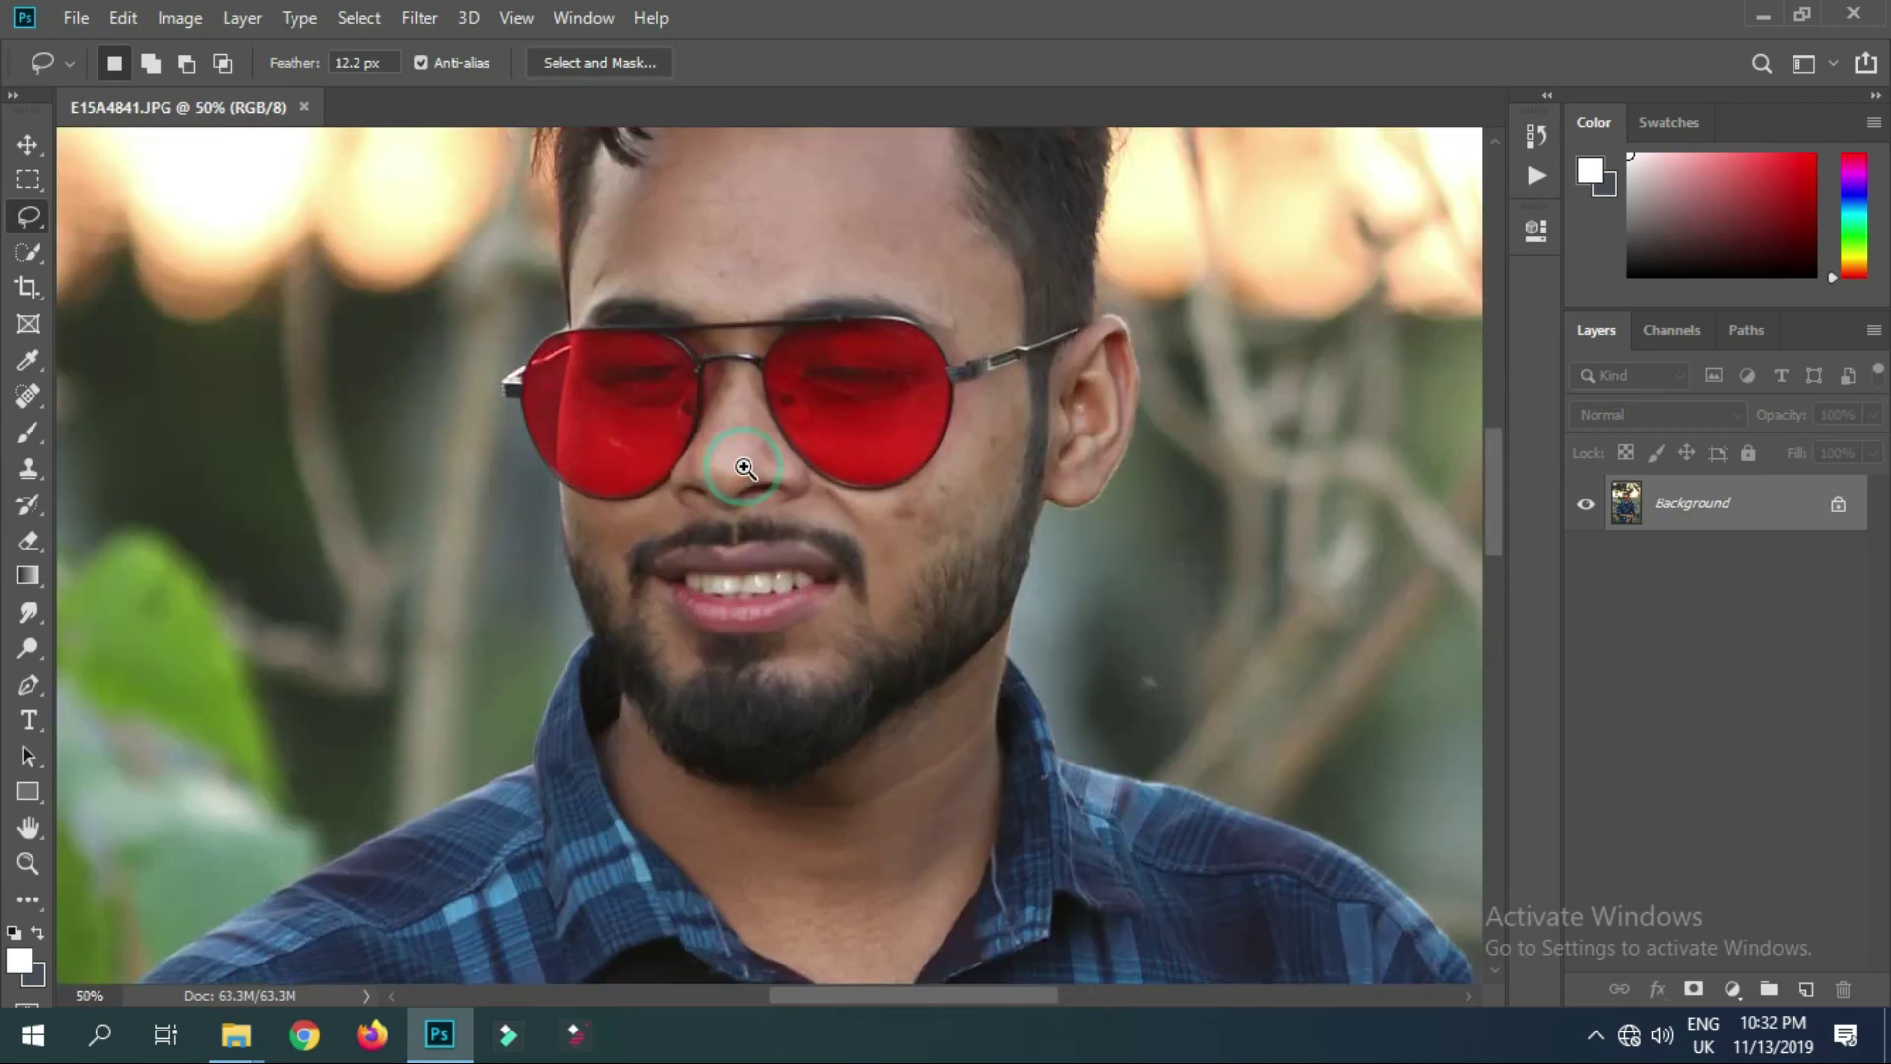
left_click_drag(897, 399, 901, 505)
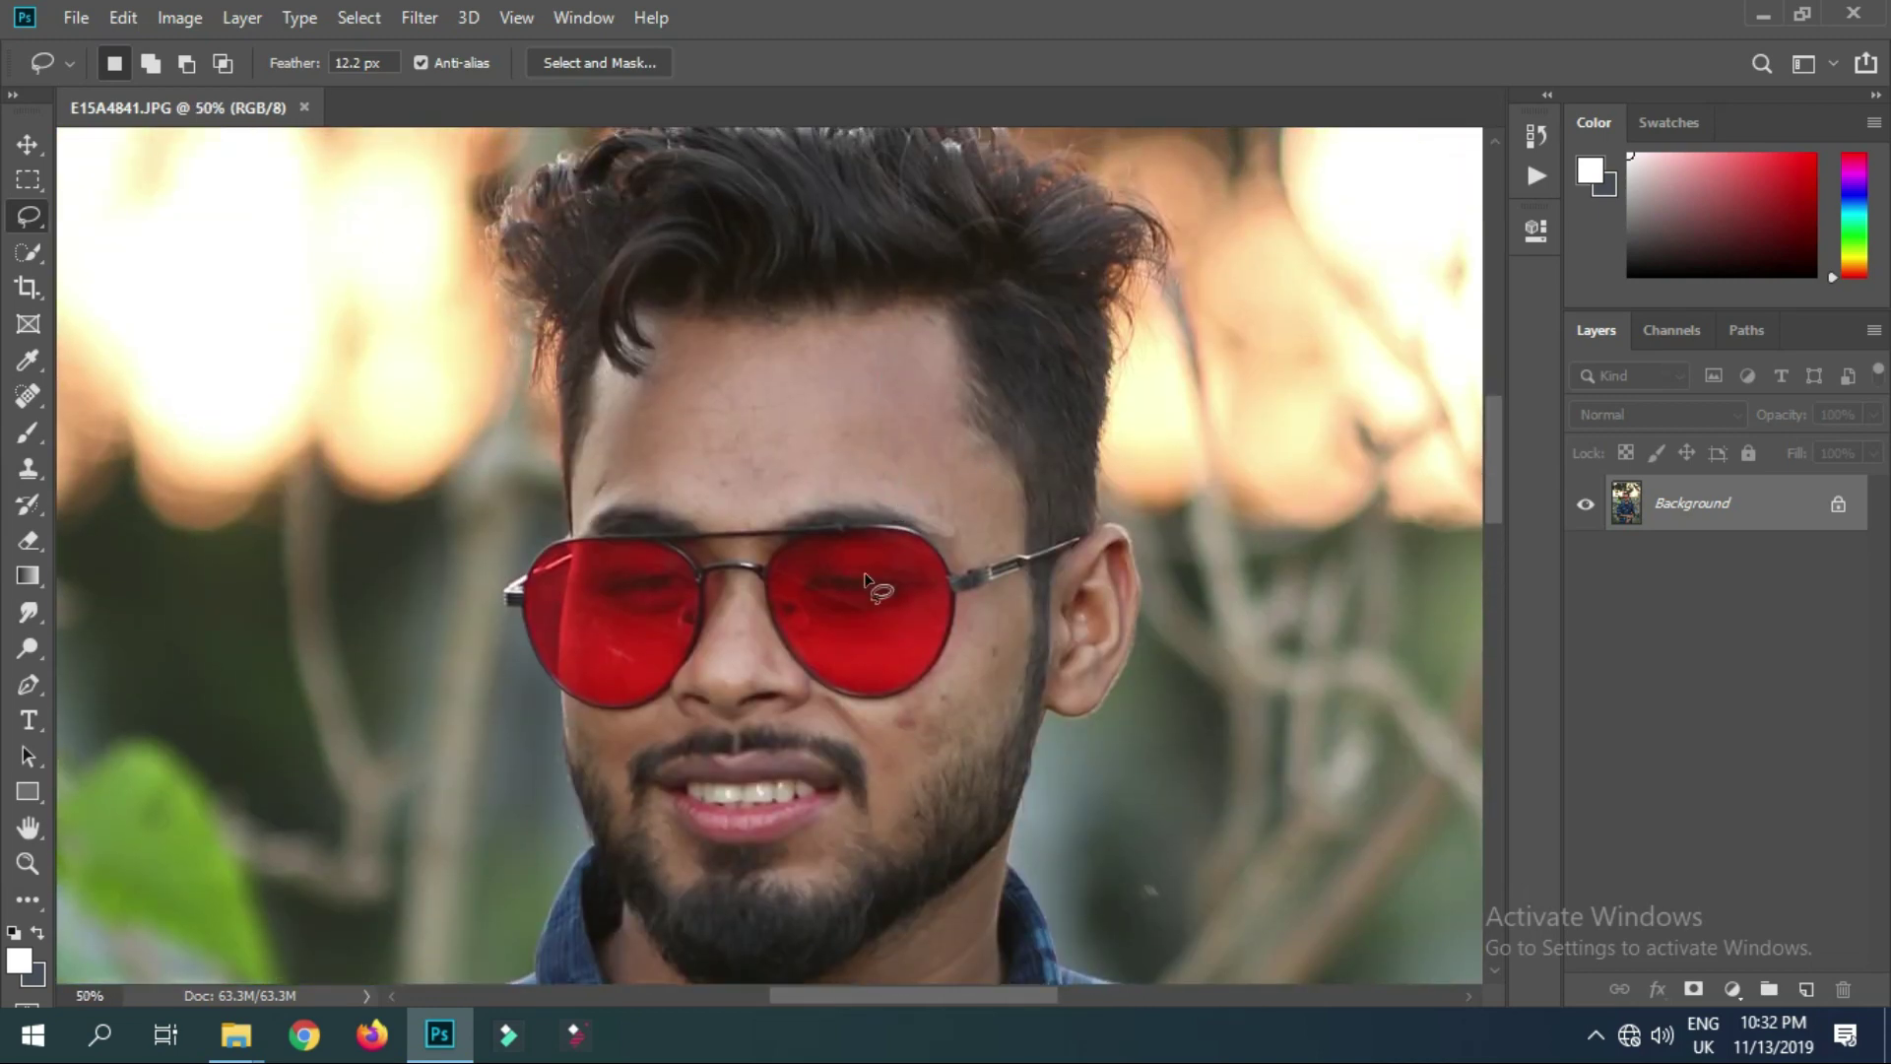
left_click_drag(1724, 519, 1807, 997)
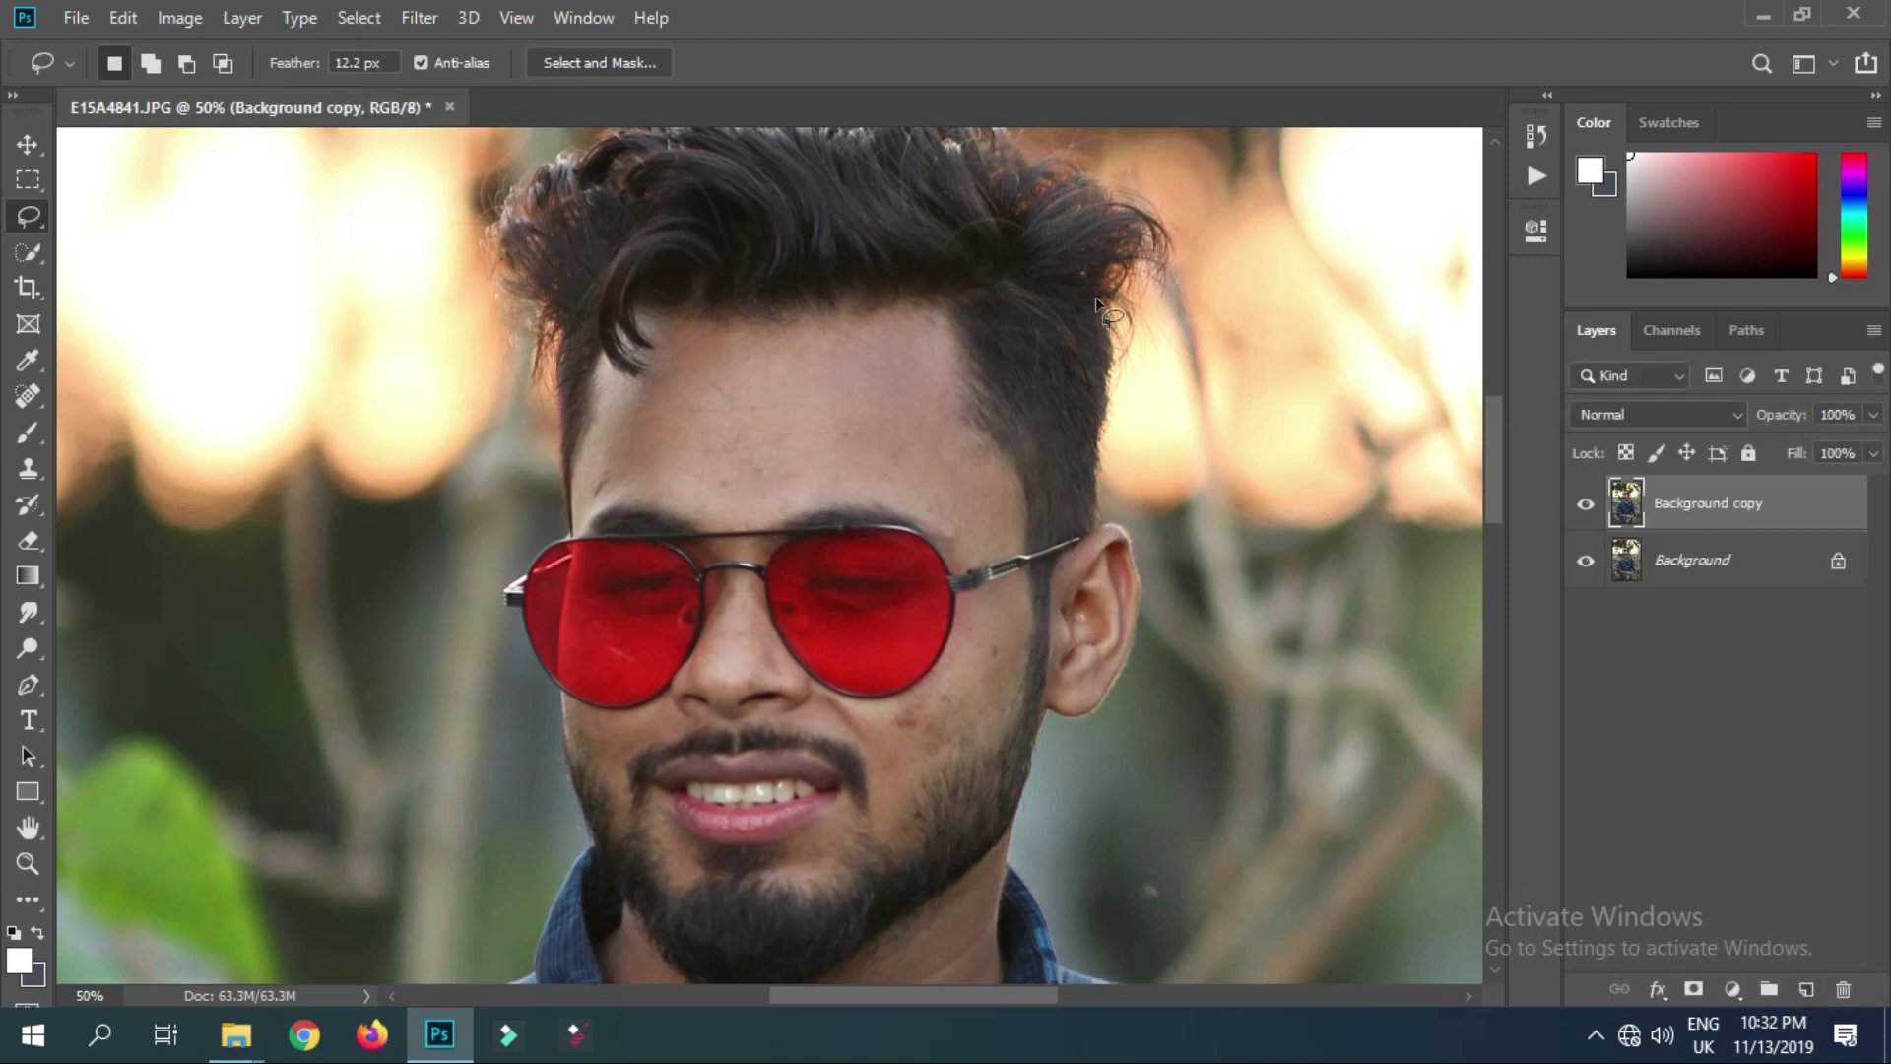
left_click(27, 396)
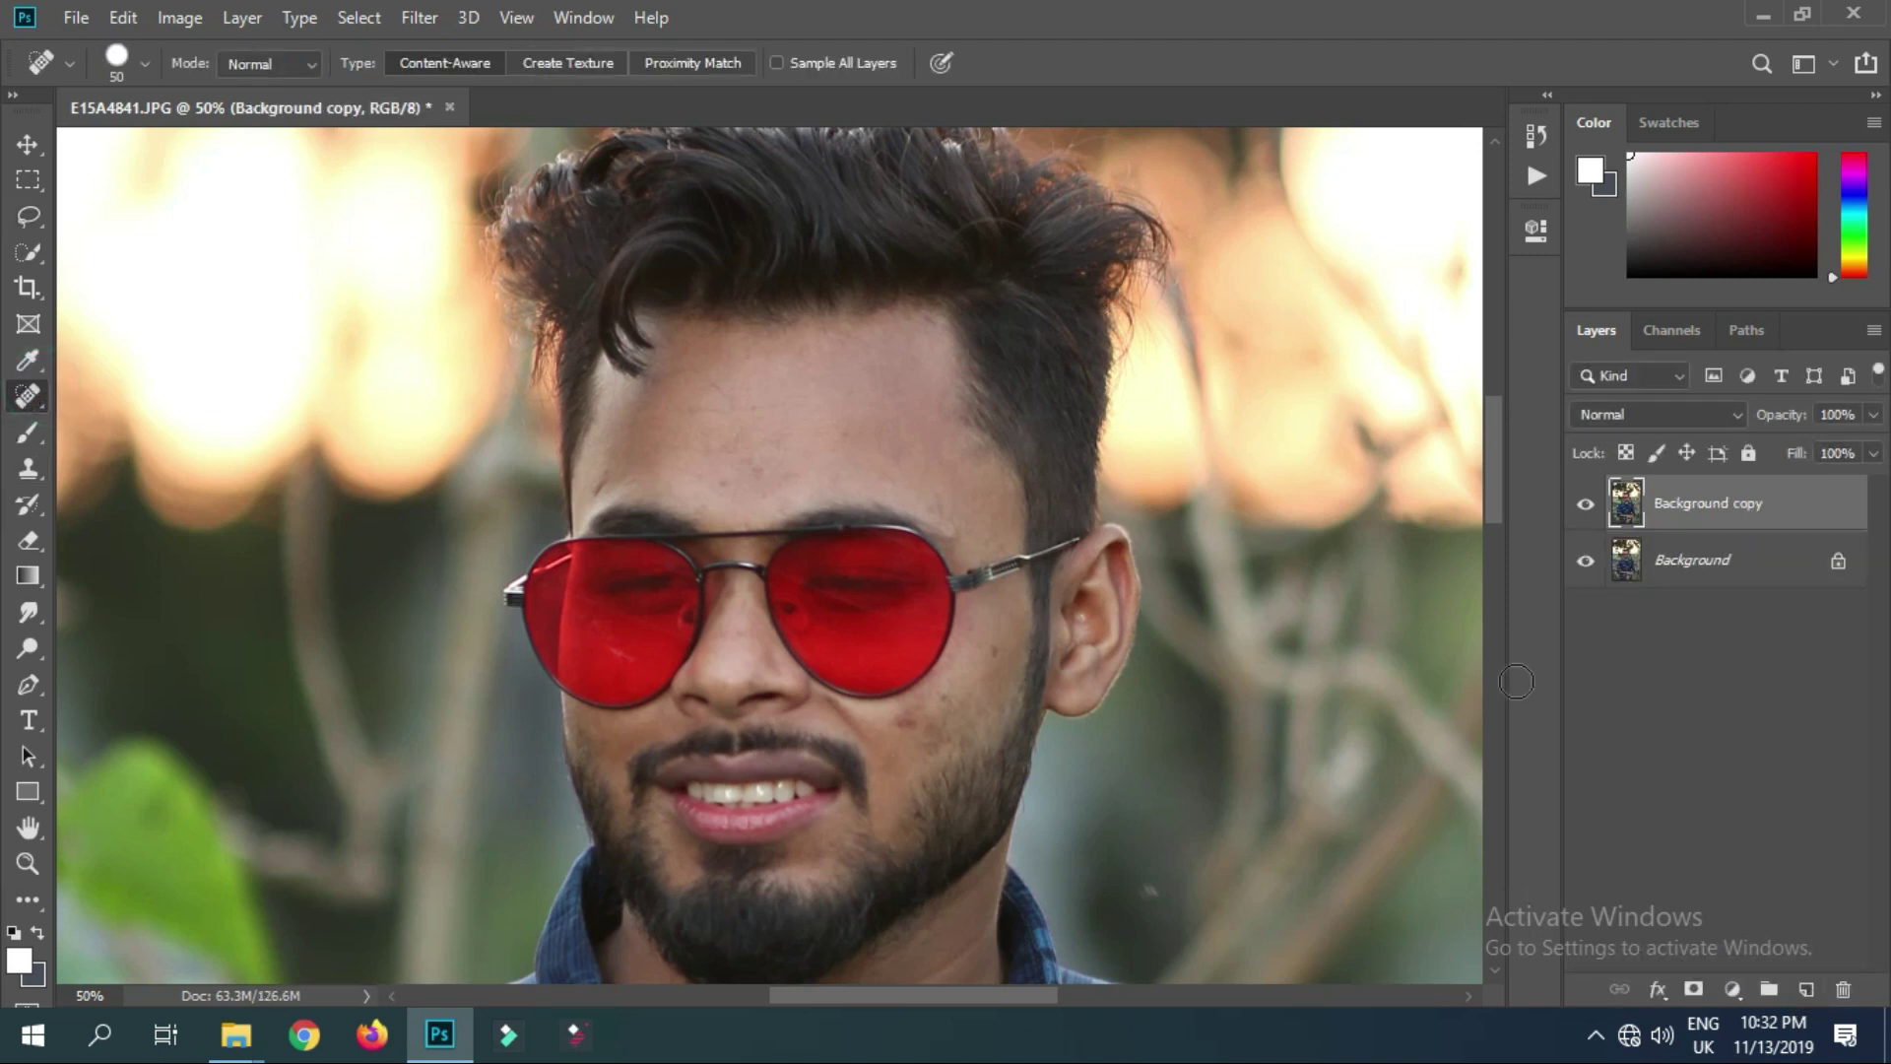
left_click(1805, 990)
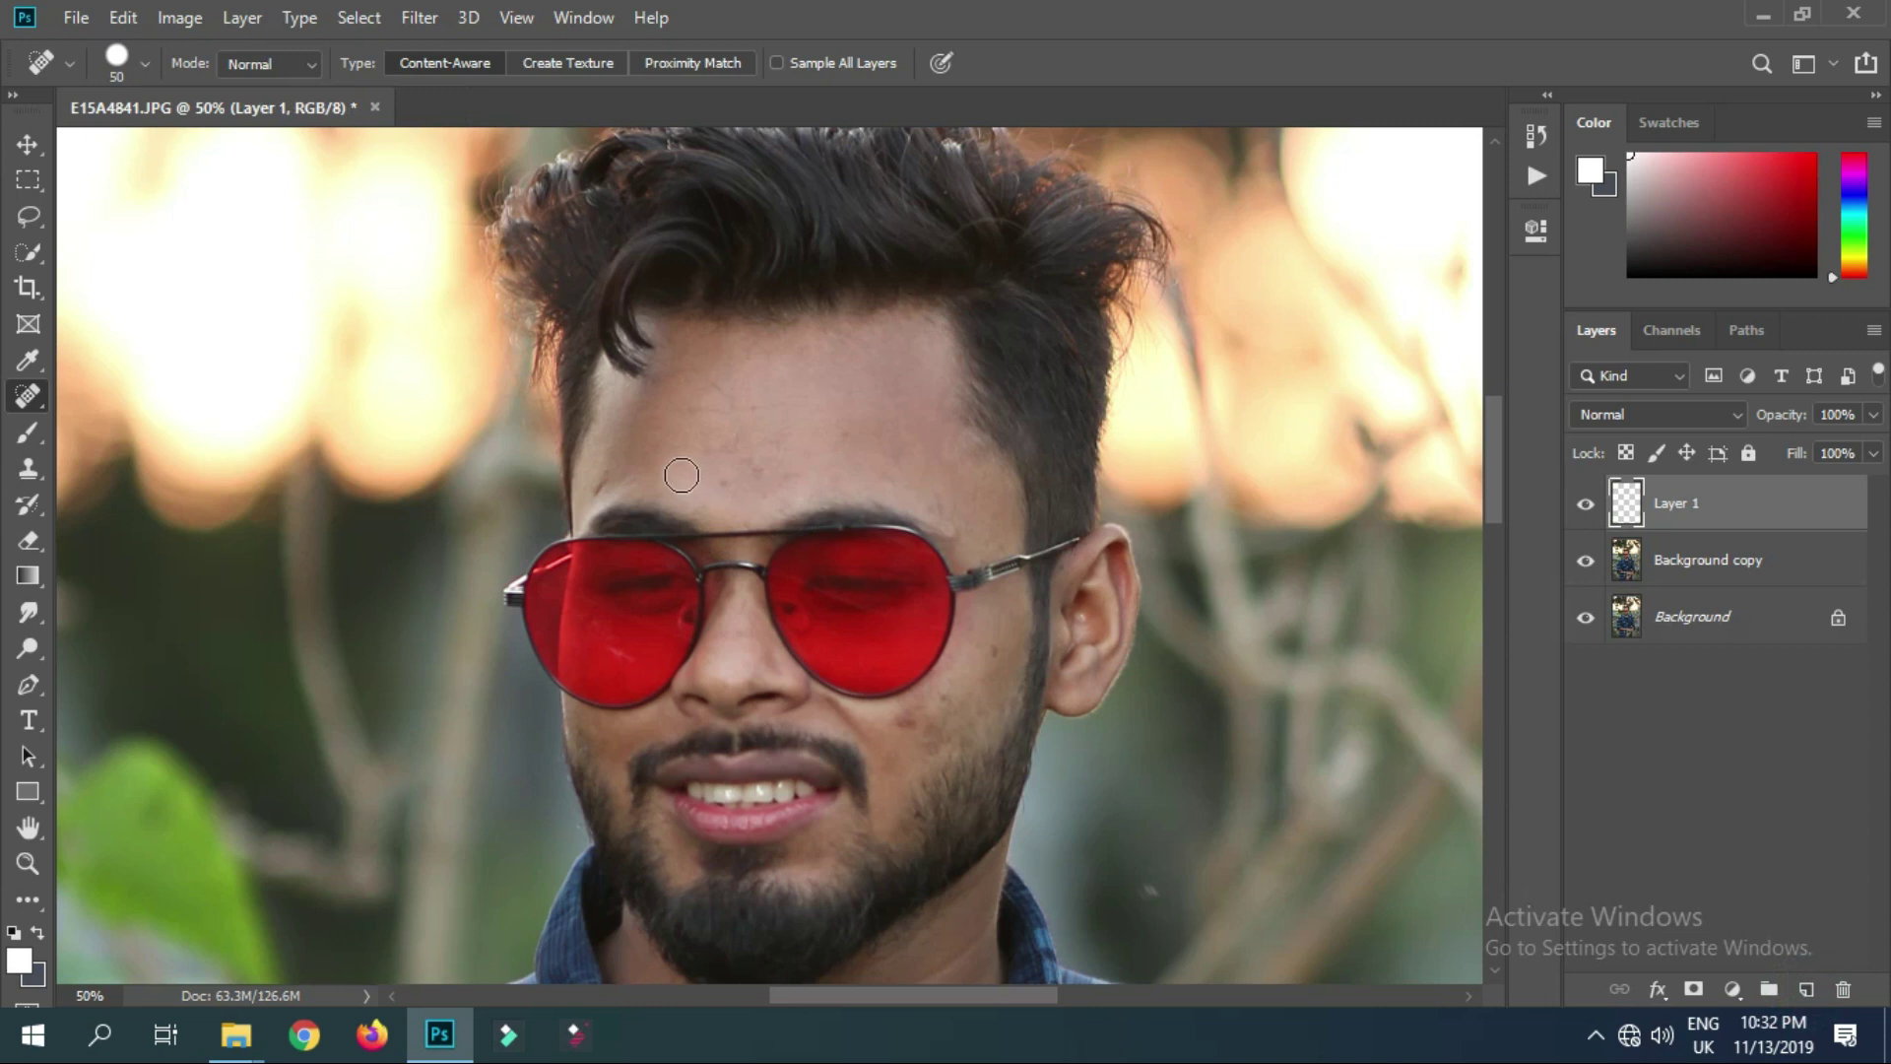
Heal forehead spots with the Spot Healing Brush, trying the Create Texture type
left_click(615, 474, "alt")
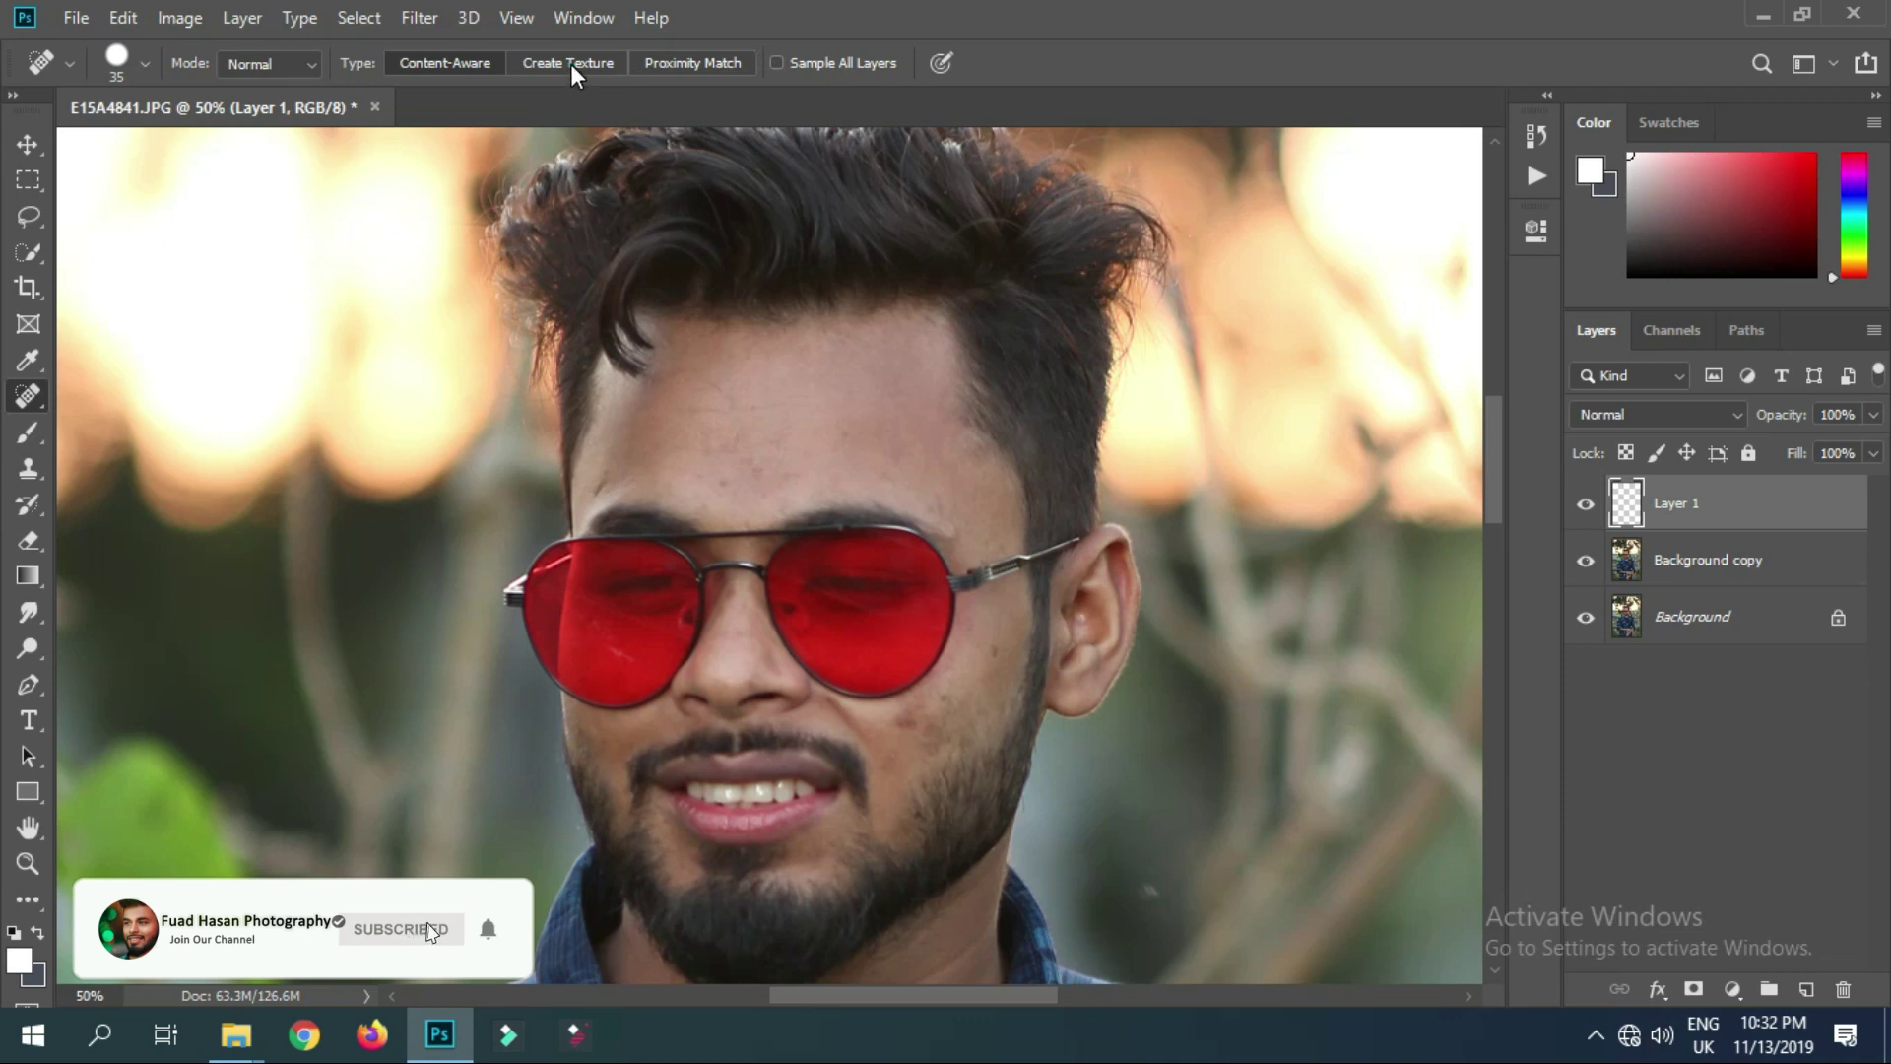
left_click(570, 64)
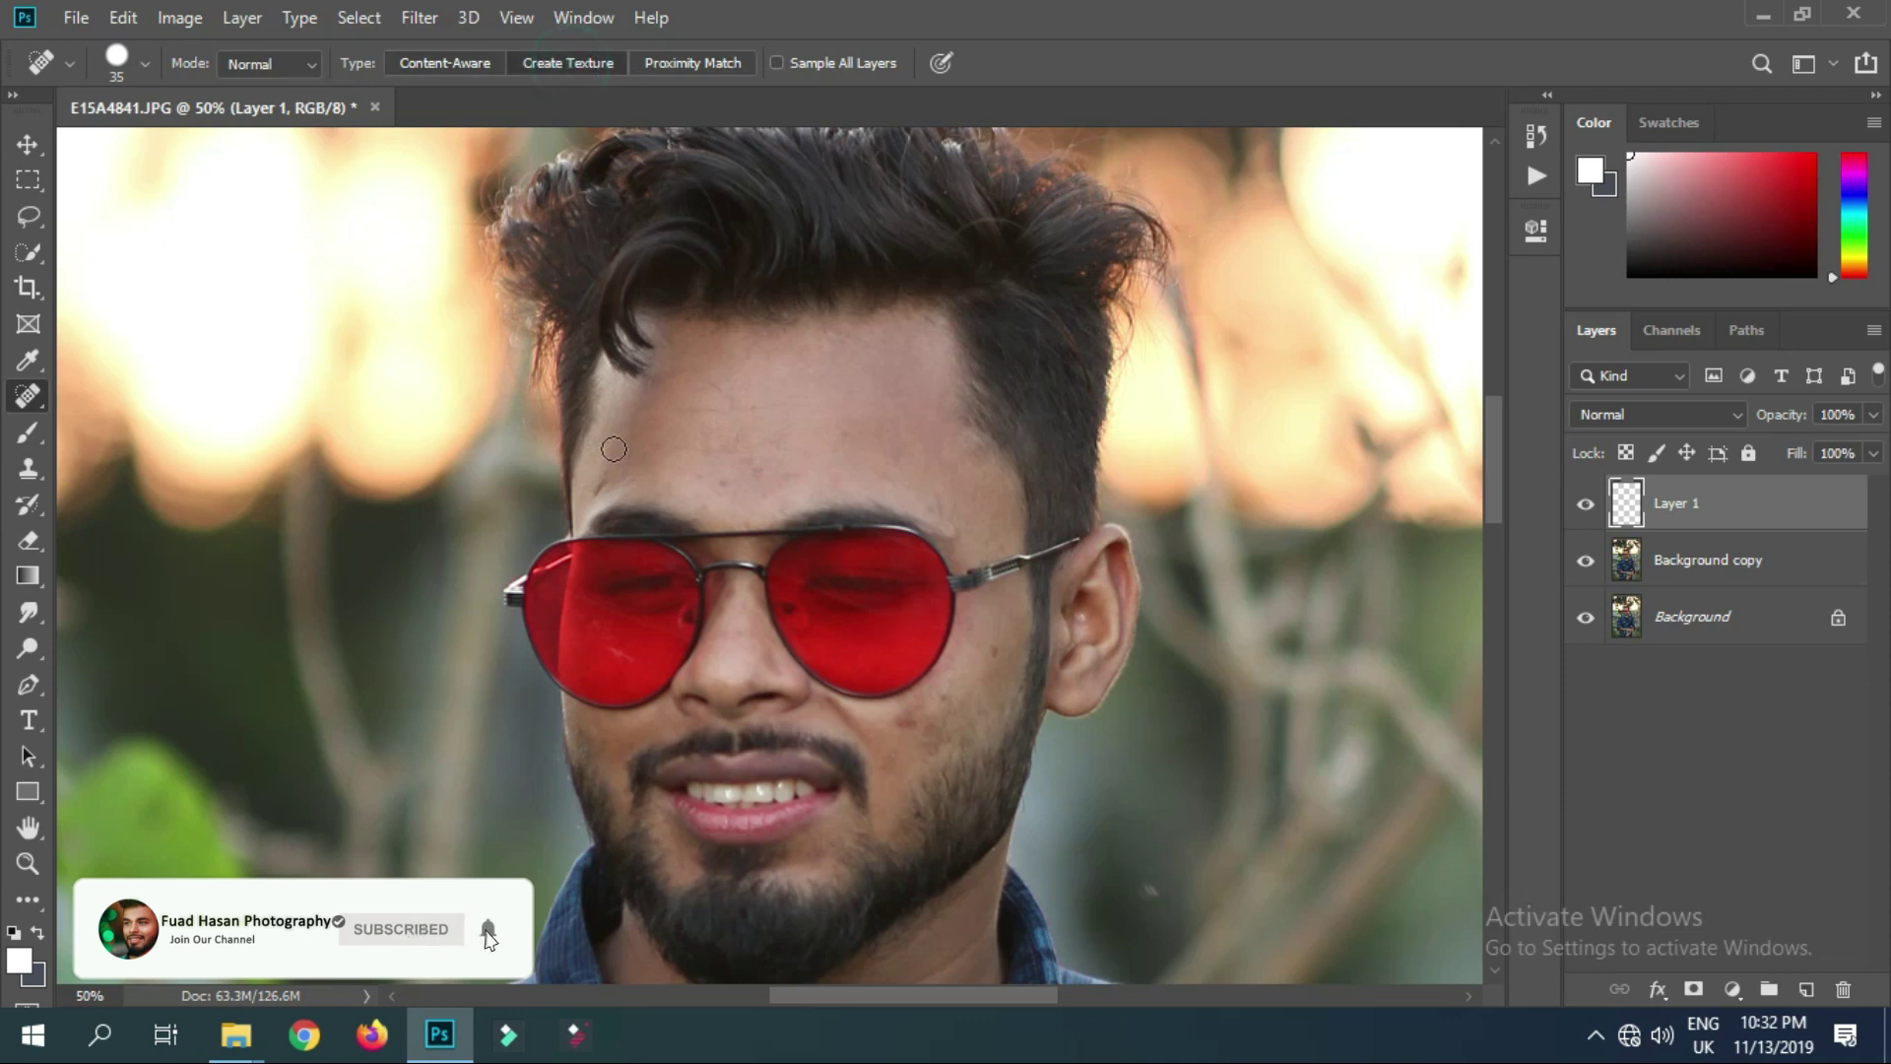
left_click(608, 480)
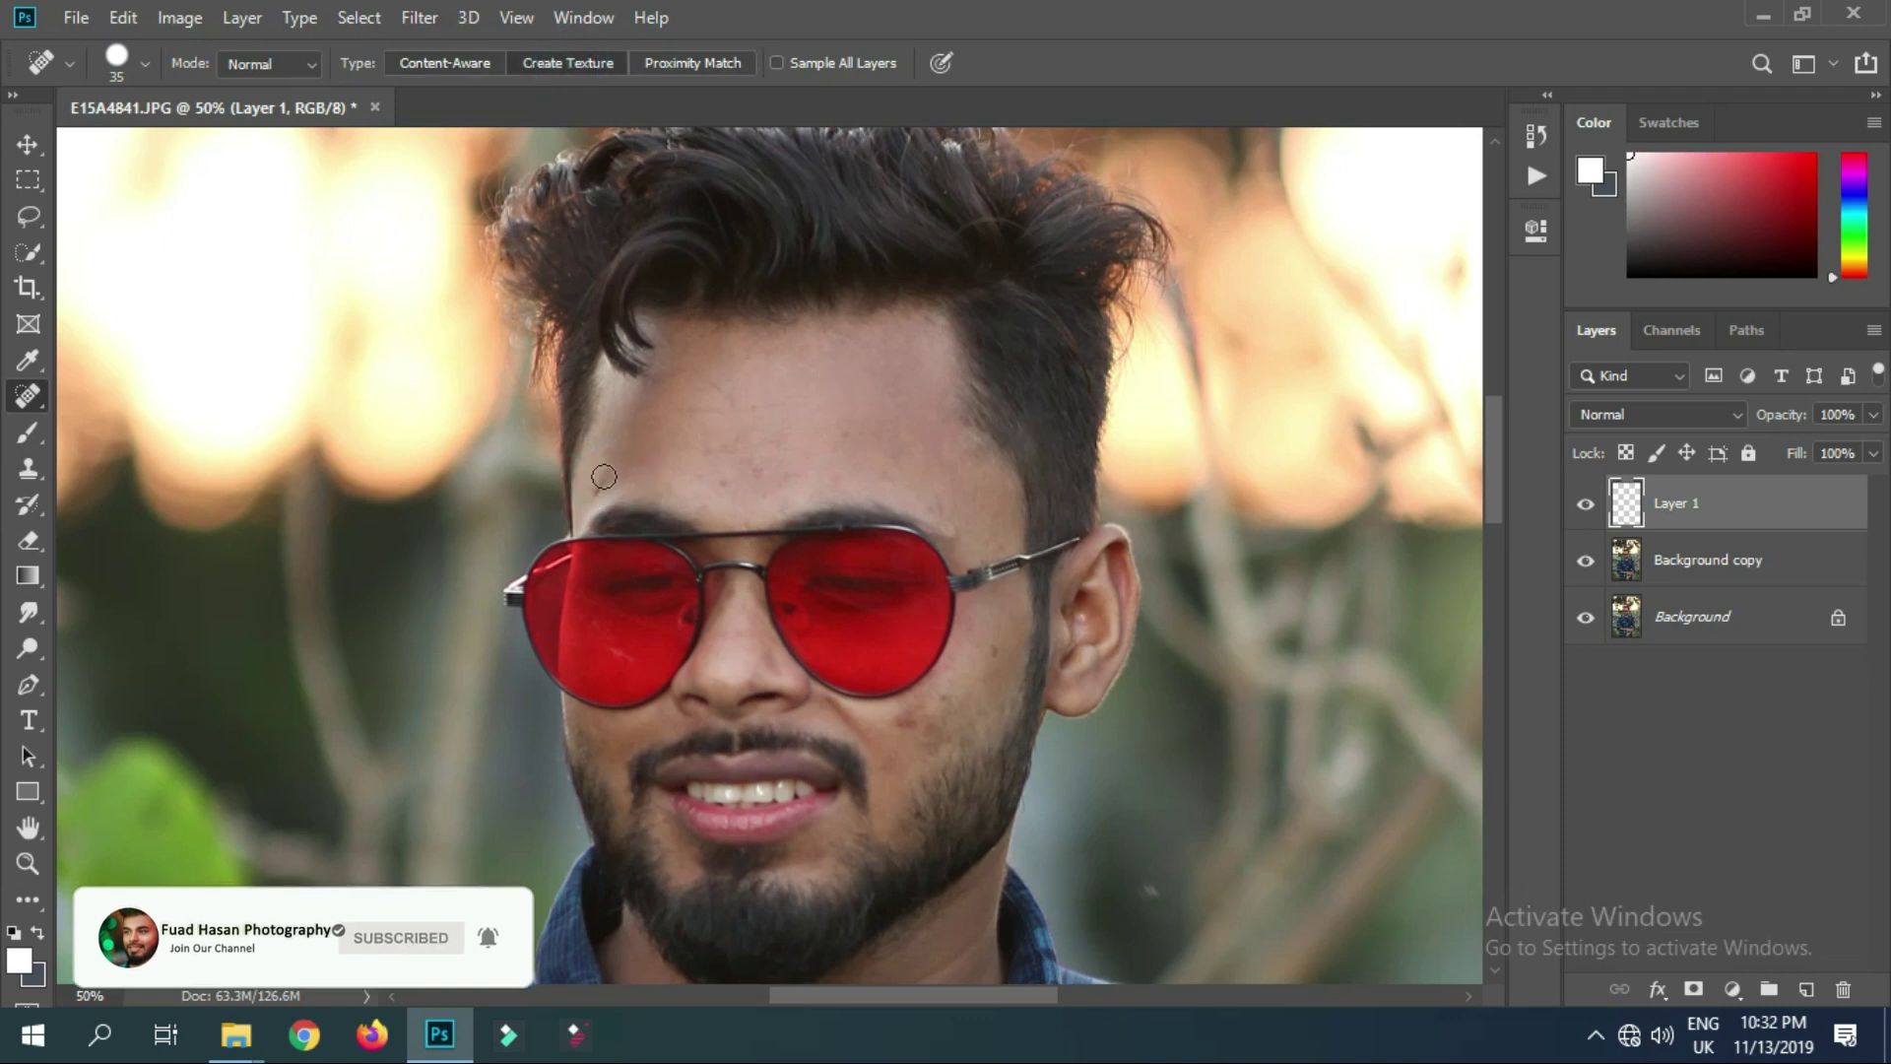
left_click(455, 65)
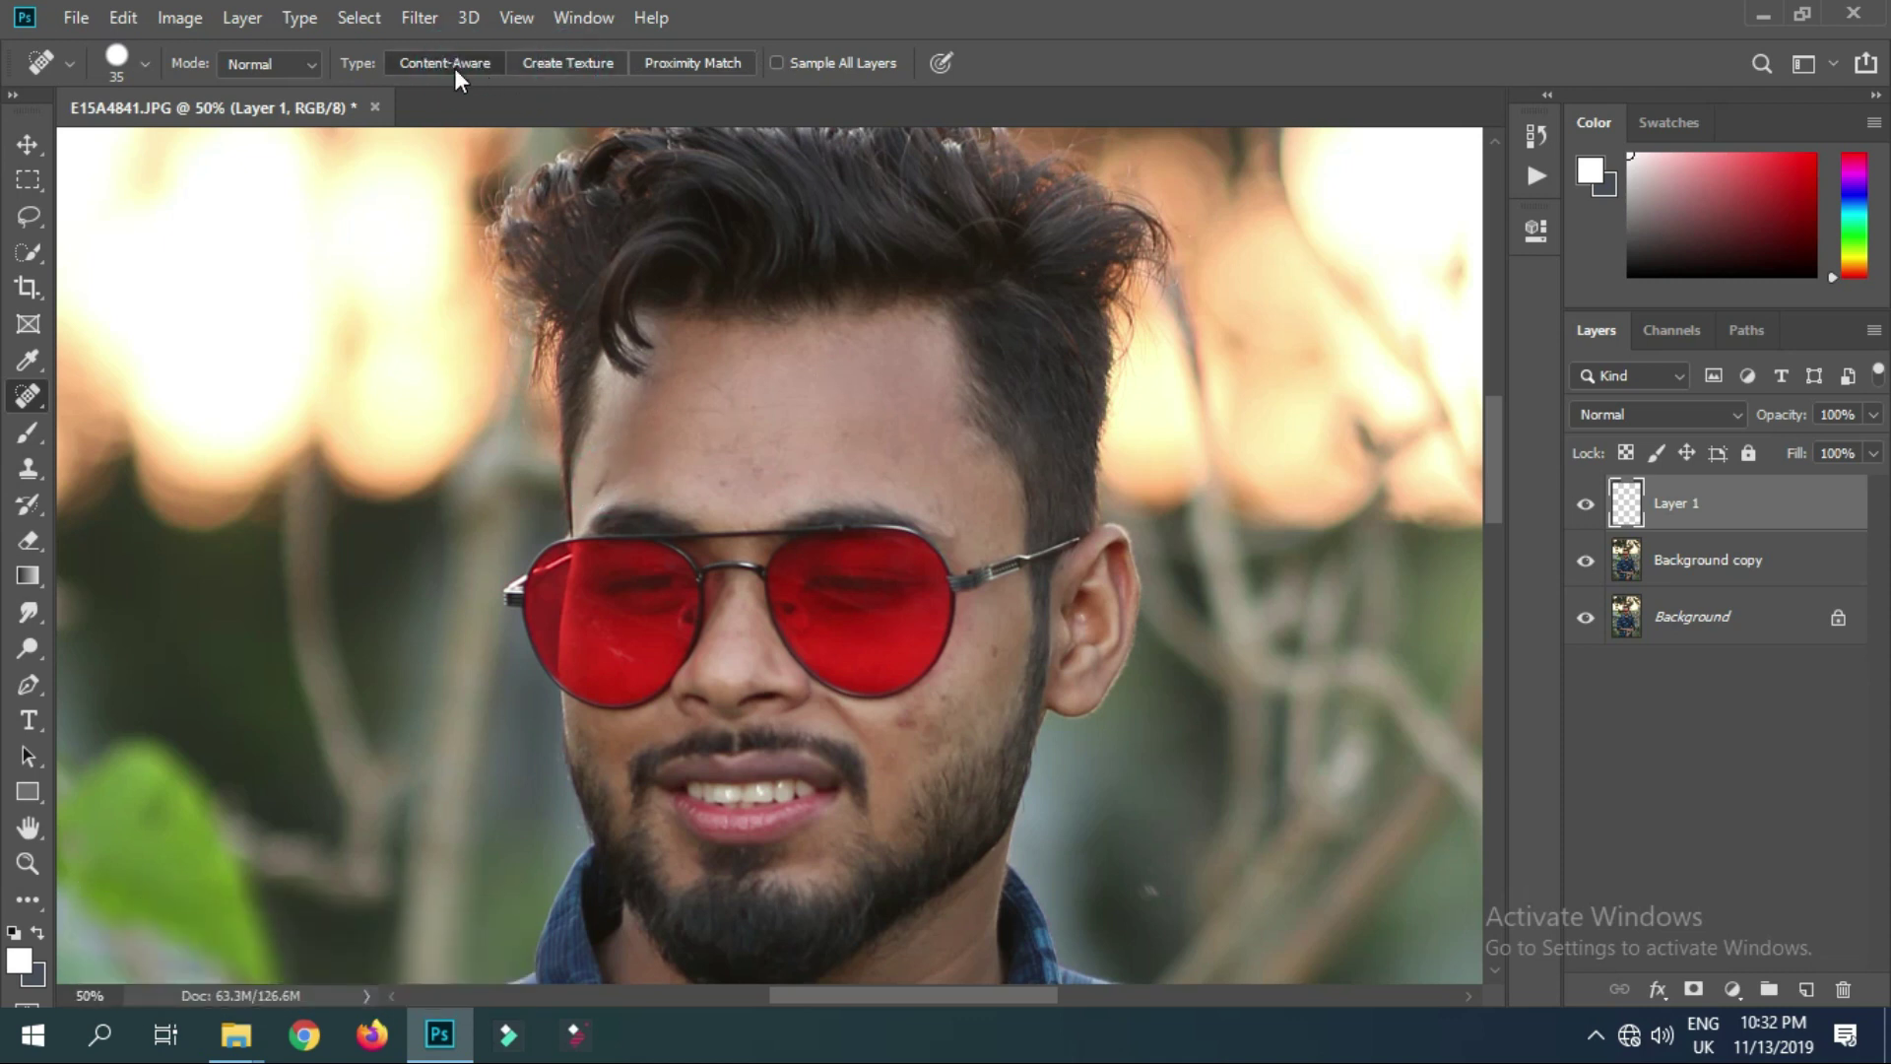
Set the Spot Healing Brush to Content-Aware with Sample All Layers and pressure-controlled size
left_click(689, 62)
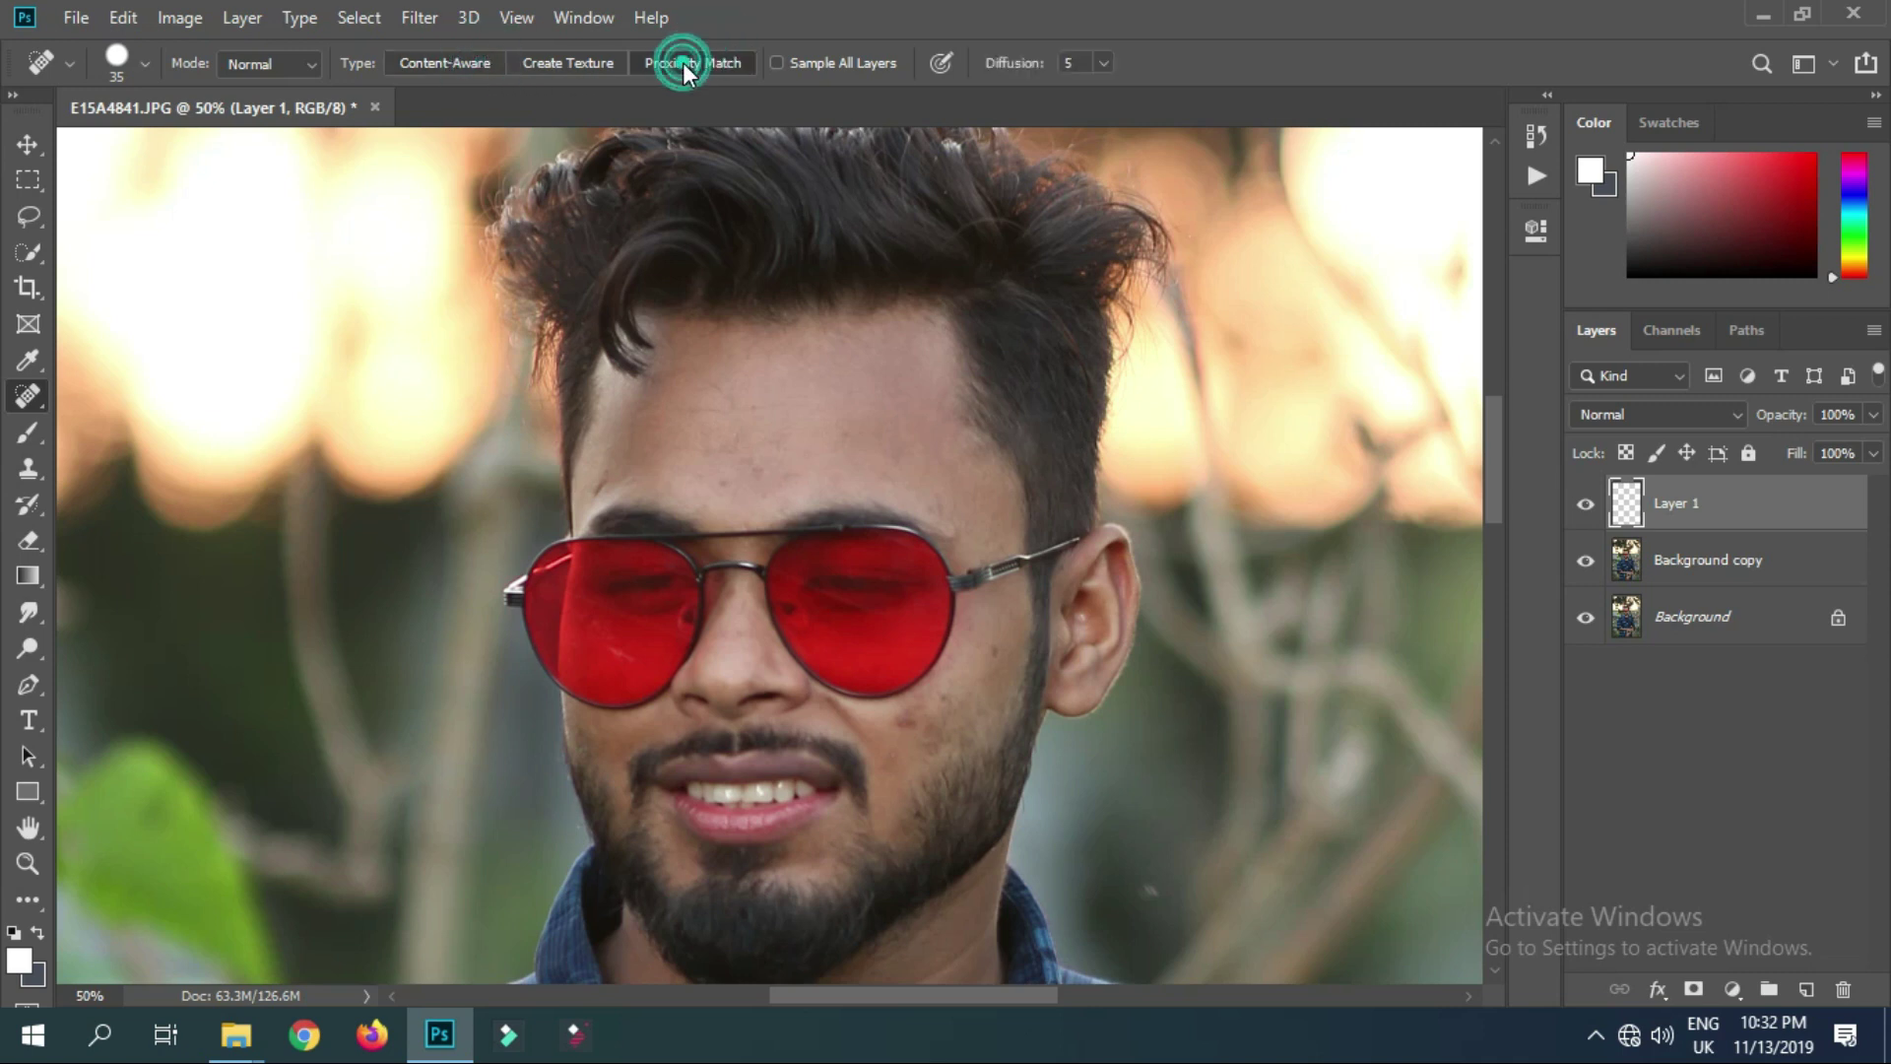
left_click(599, 483)
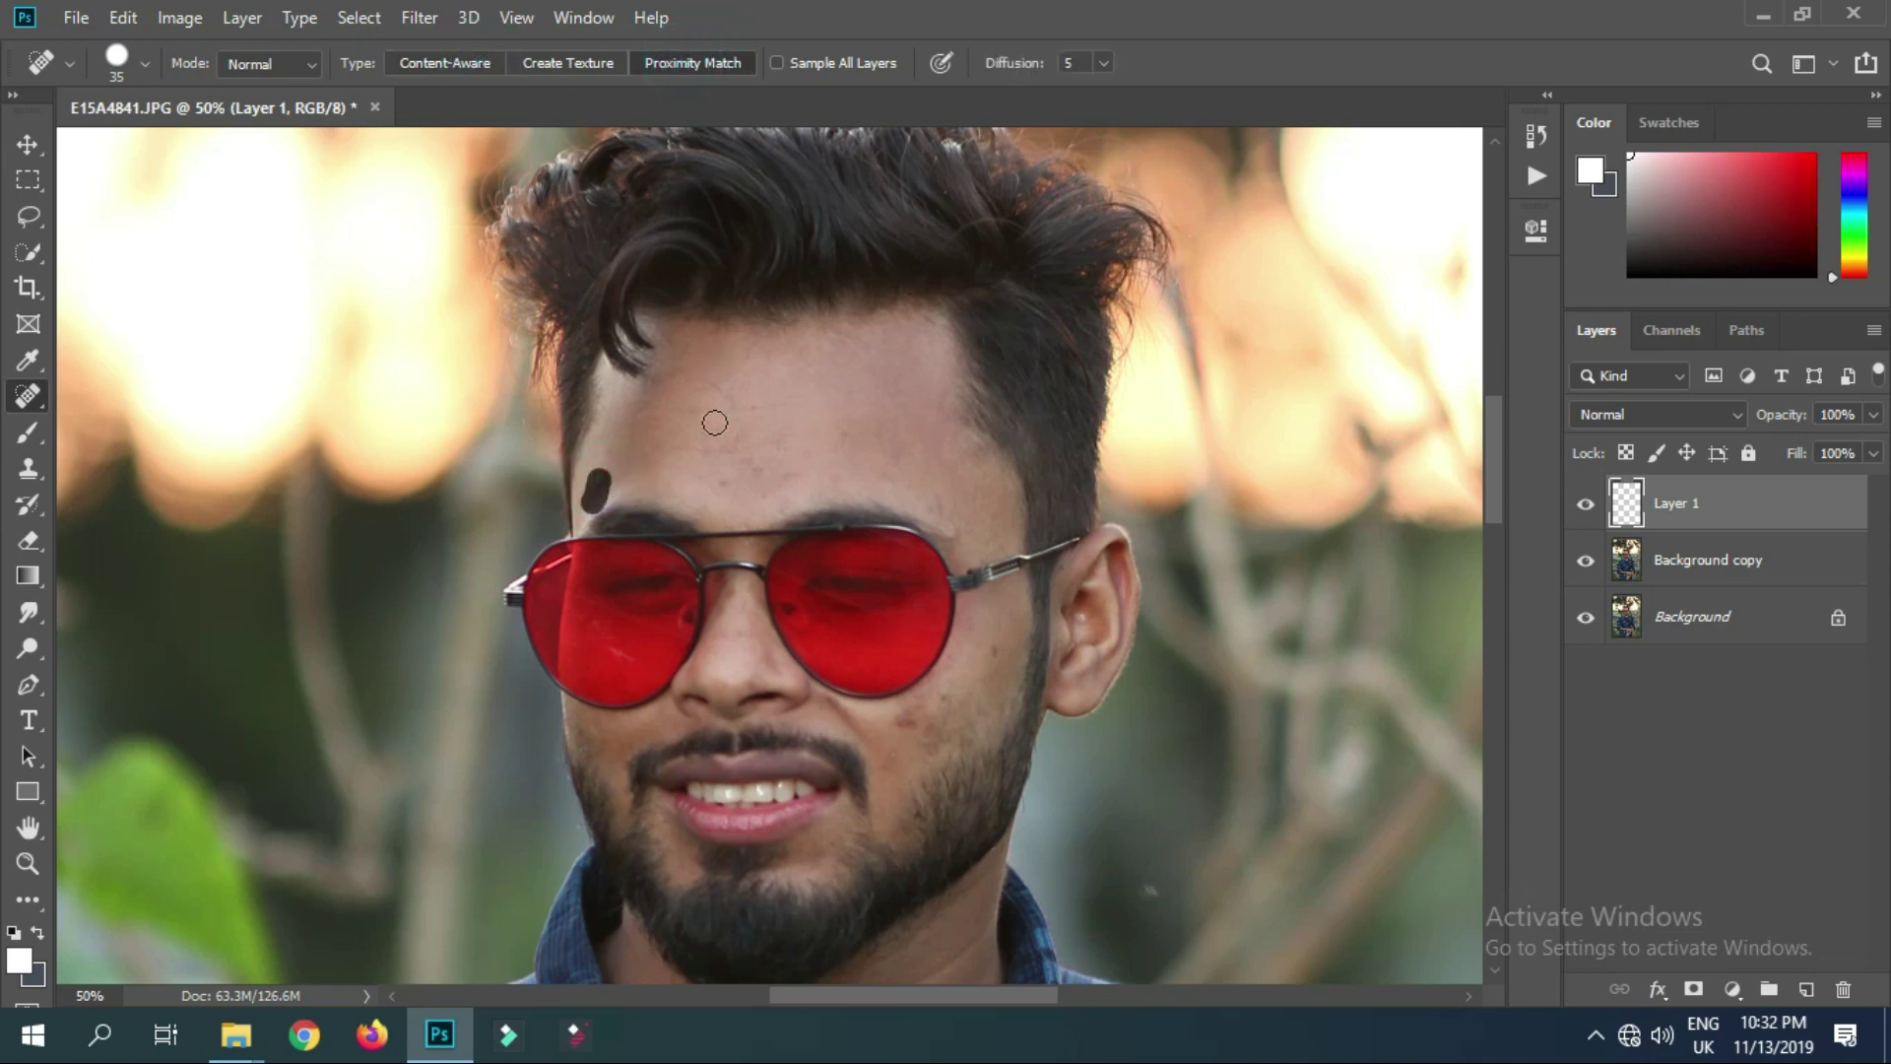
left_click(483, 63)
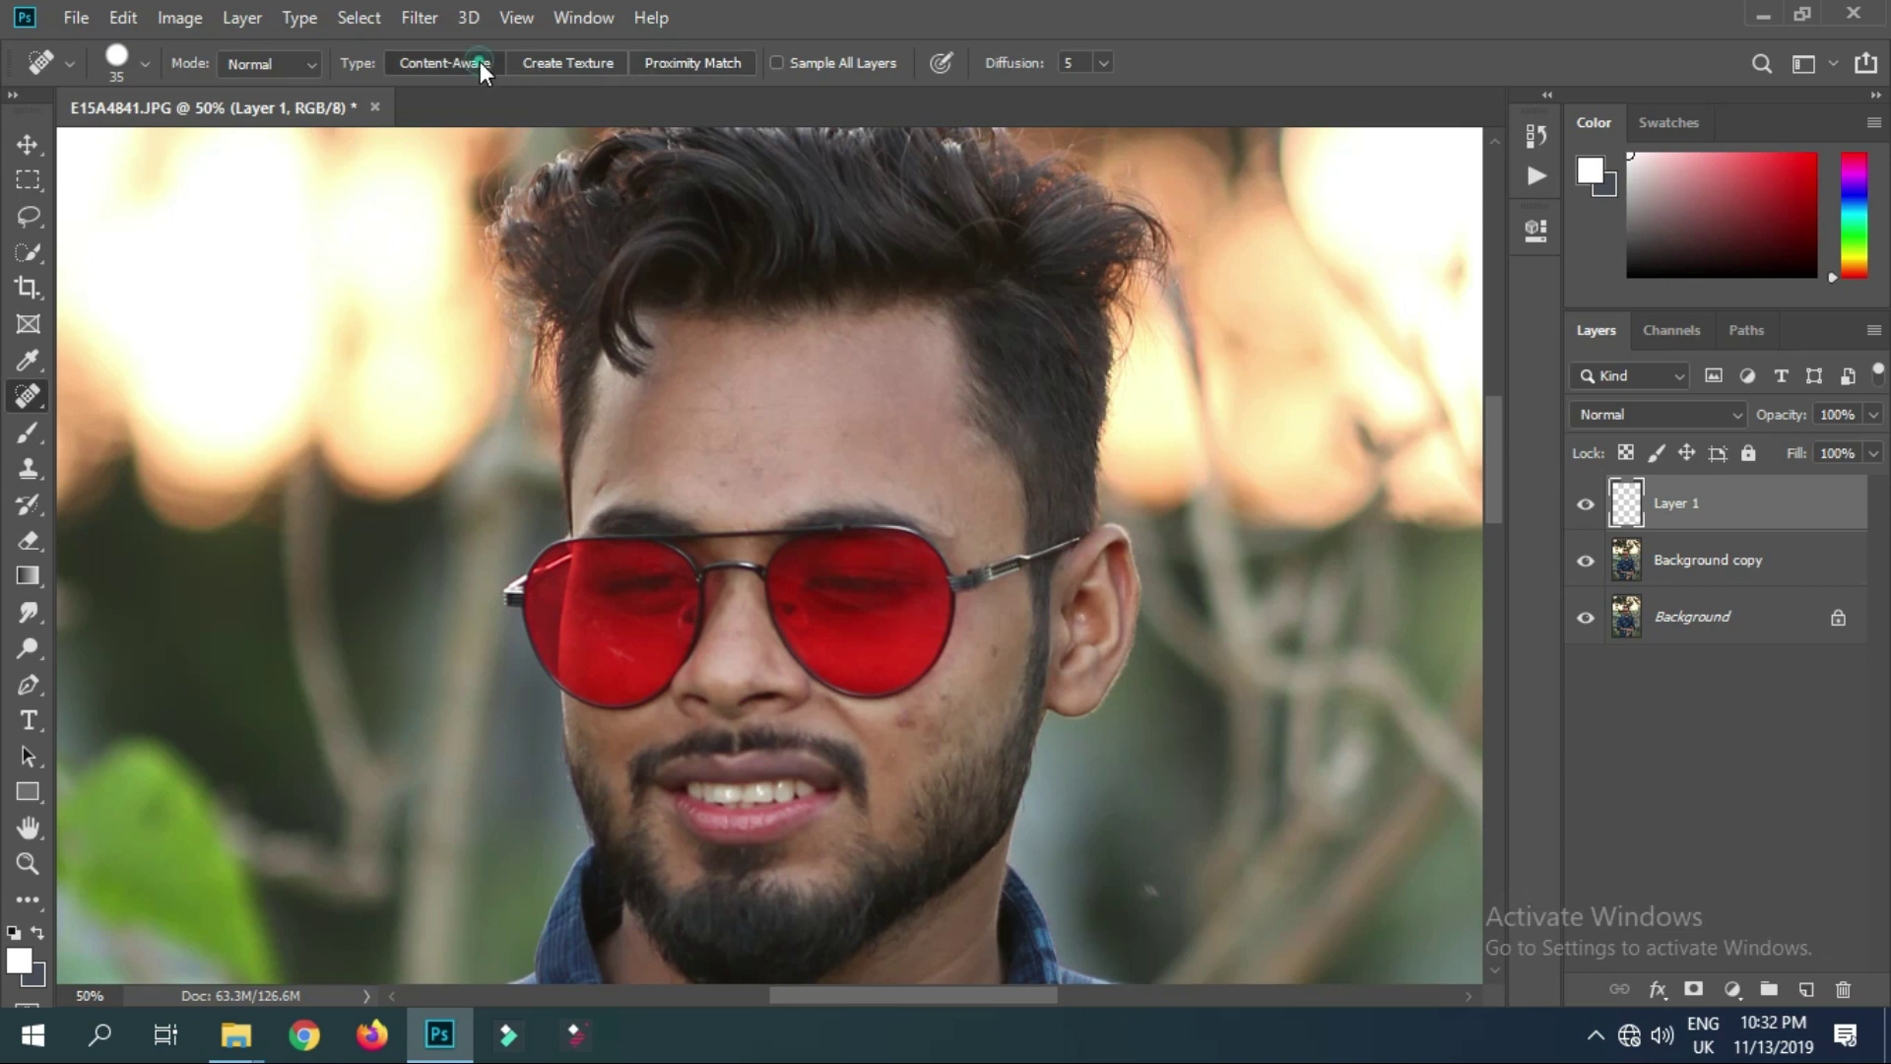
left_click(784, 63)
left_click(598, 485)
left_click(940, 63)
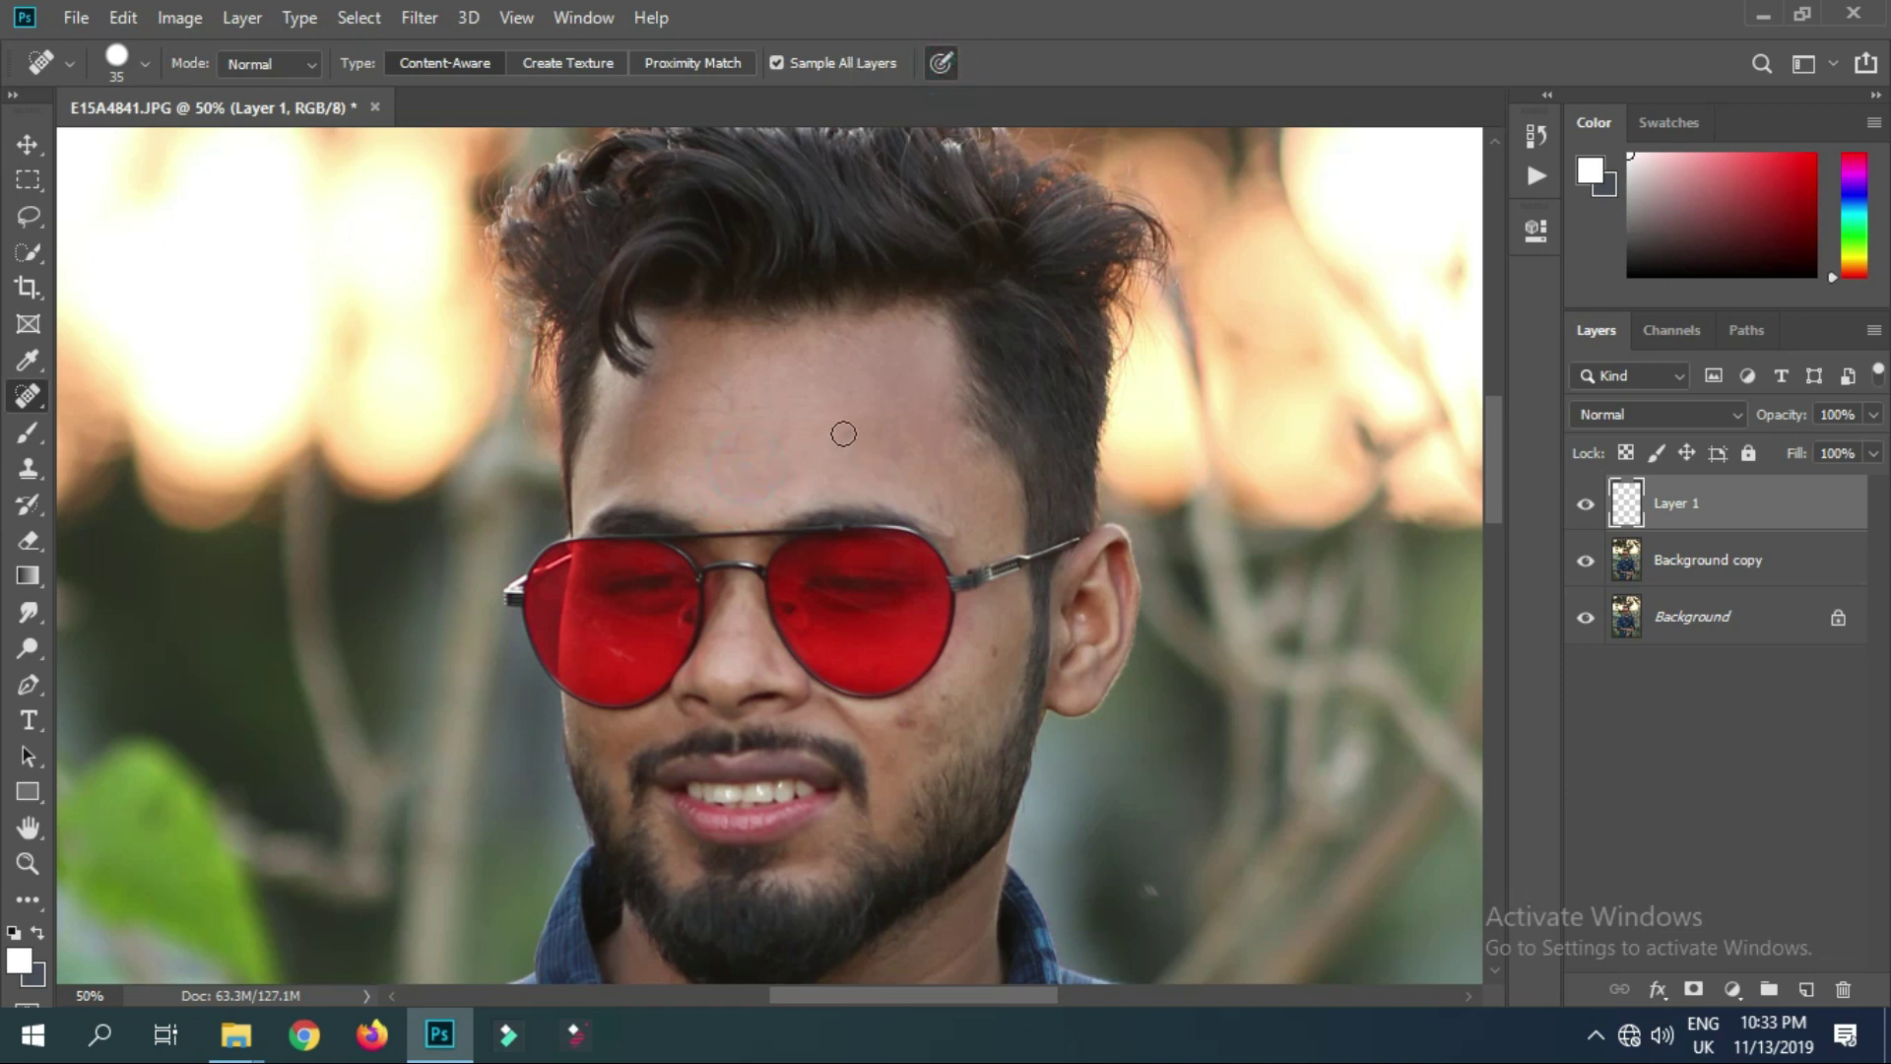
Heal the remaining blemishes on the forehead and cheek
left_click(894, 451)
mouse_move(924, 724)
left_mouse_down()
mouse_move(895, 731)
mouse_move(921, 750)
left_mouse_up()
left_click(945, 722)
left_click(889, 765)
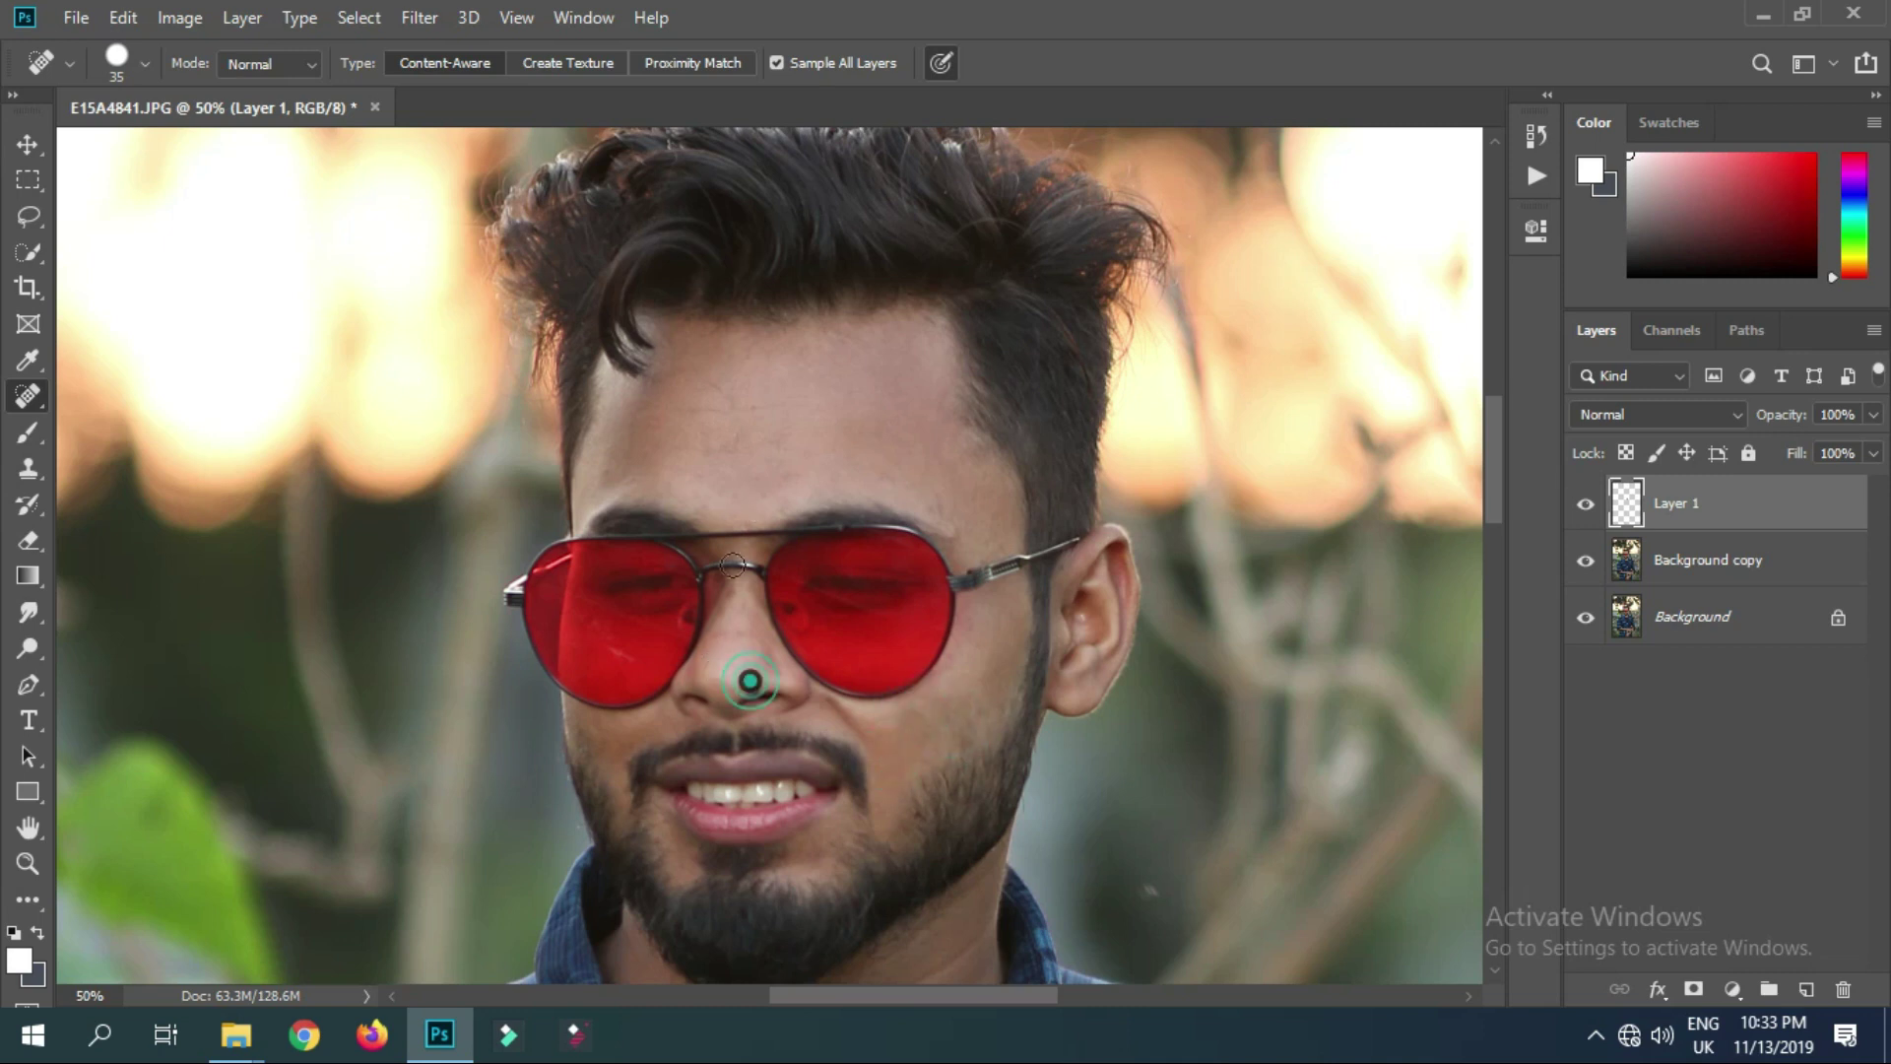
left_click_drag(749, 406, 683, 407)
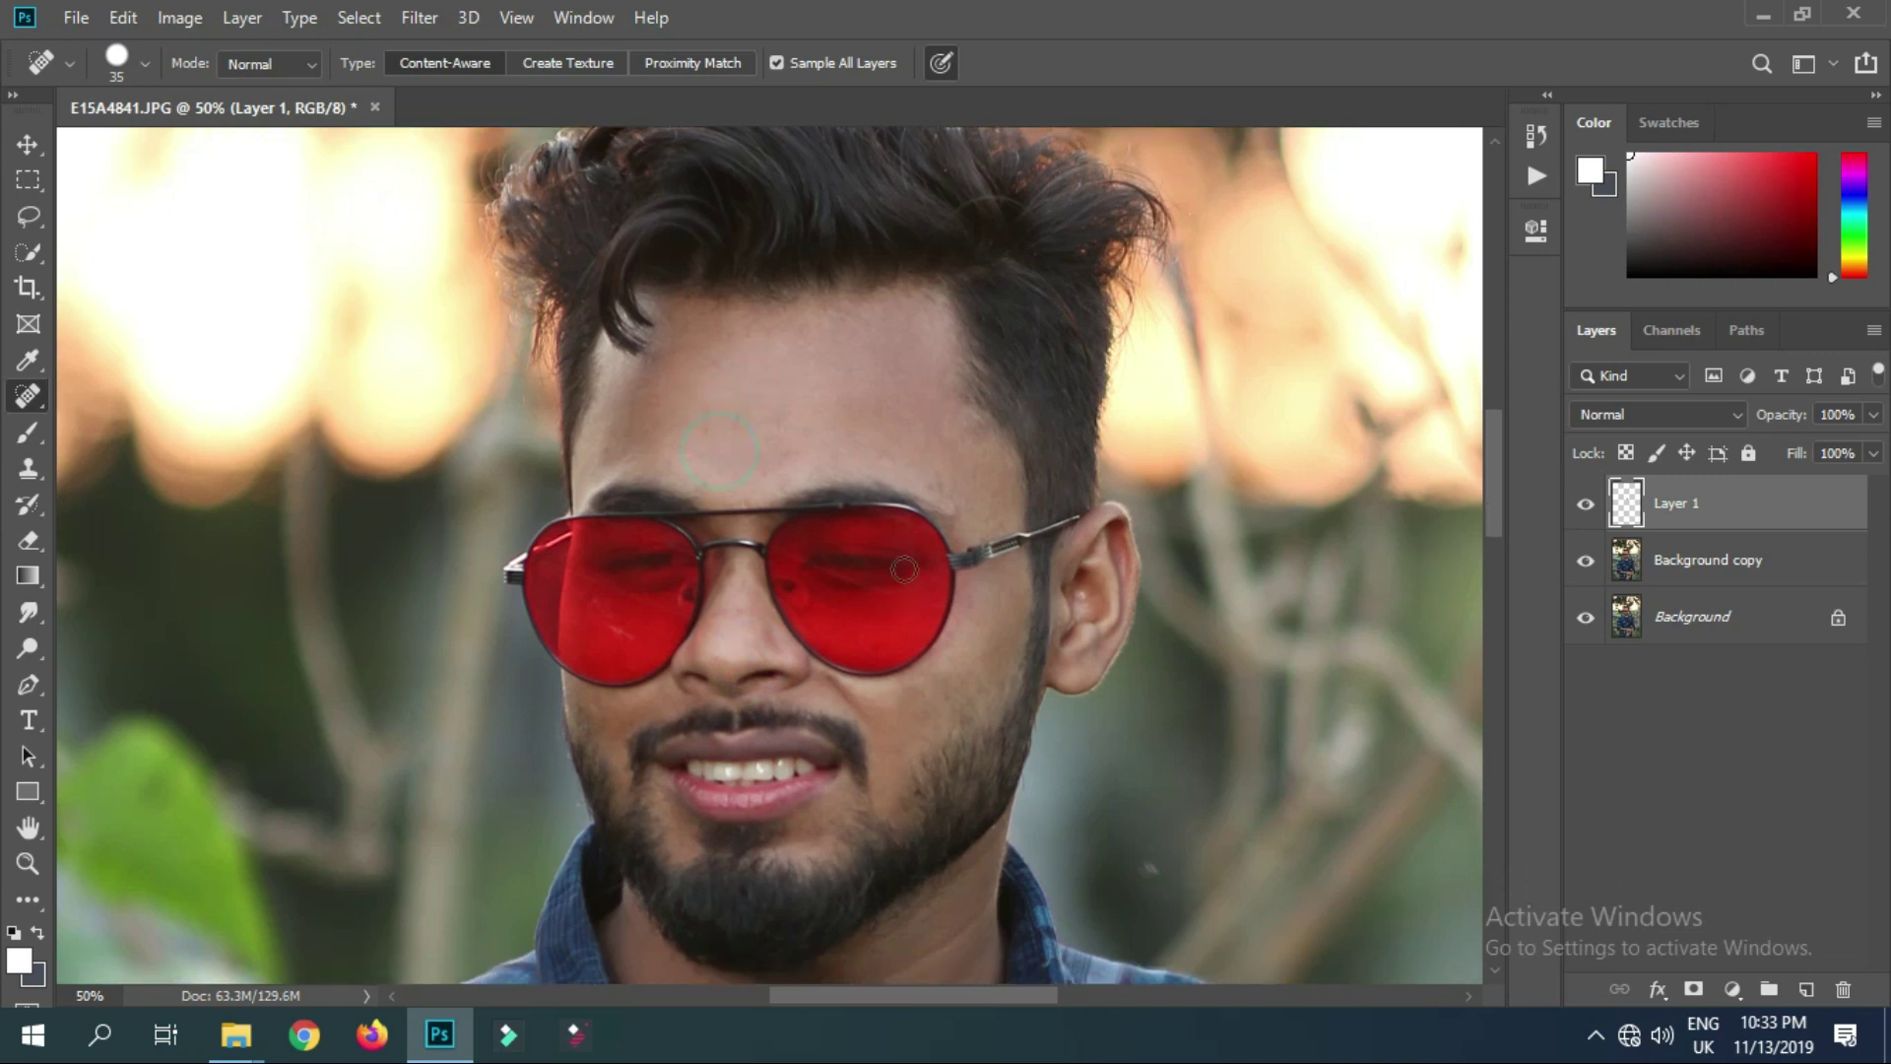
scroll(949, 578, "down", 3)
scroll(1132, 604, "down", 2)
Heal the stray background spot beside the beard and the temple beside the glasses
left_click(1150, 583)
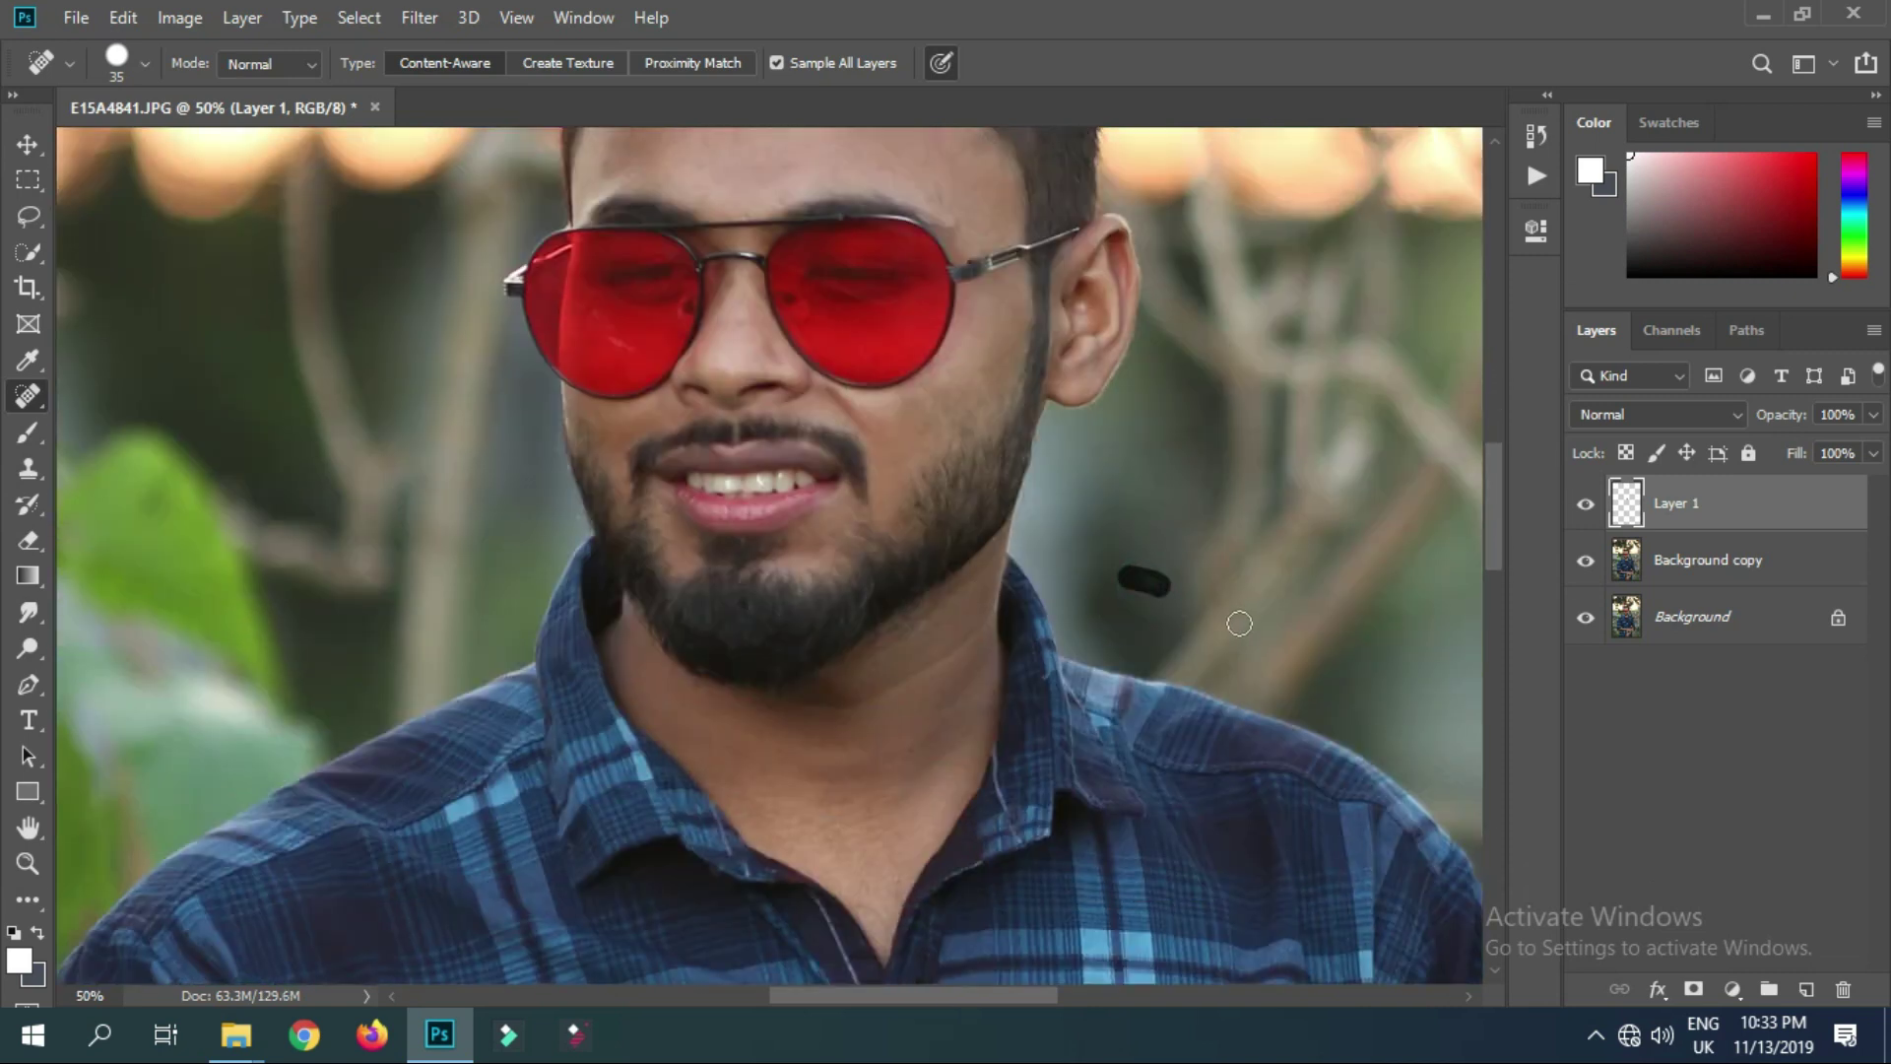
left_click(1044, 477, "alt")
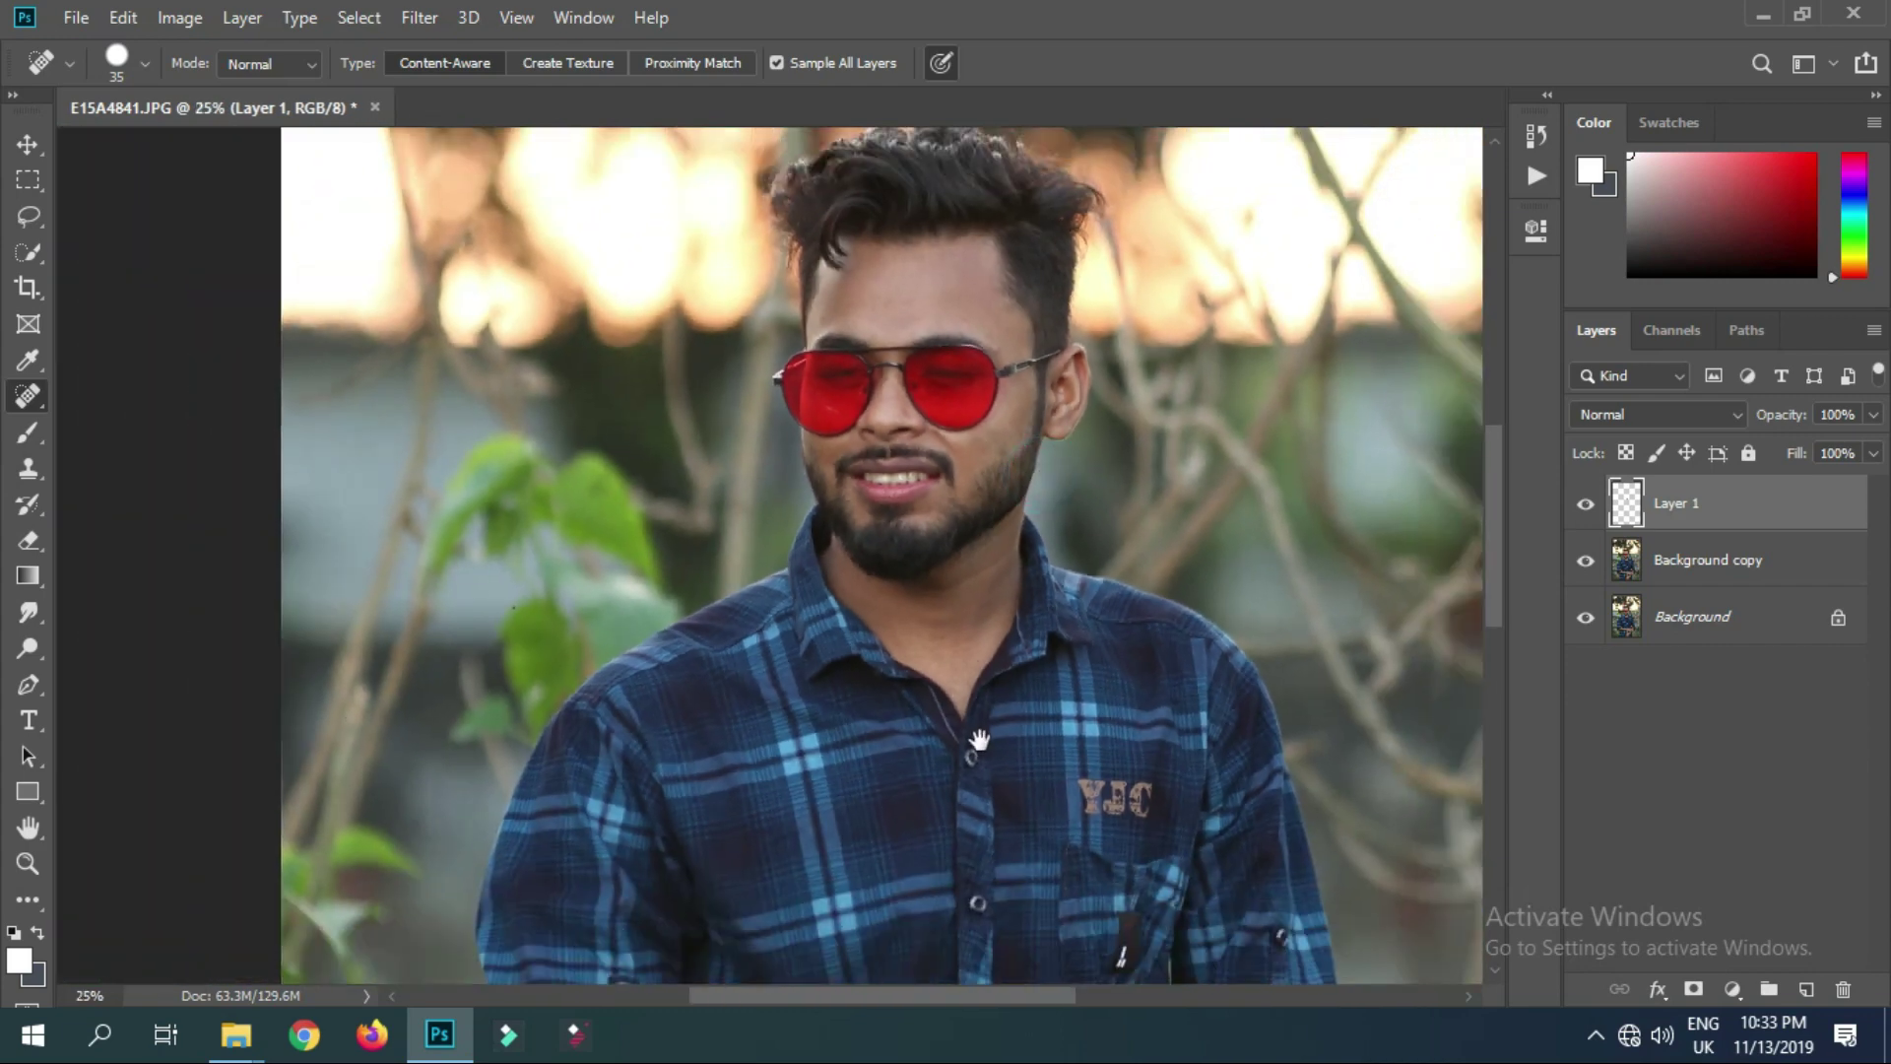
scroll(979, 742, "down", 3)
scroll(976, 702, "up", 3)
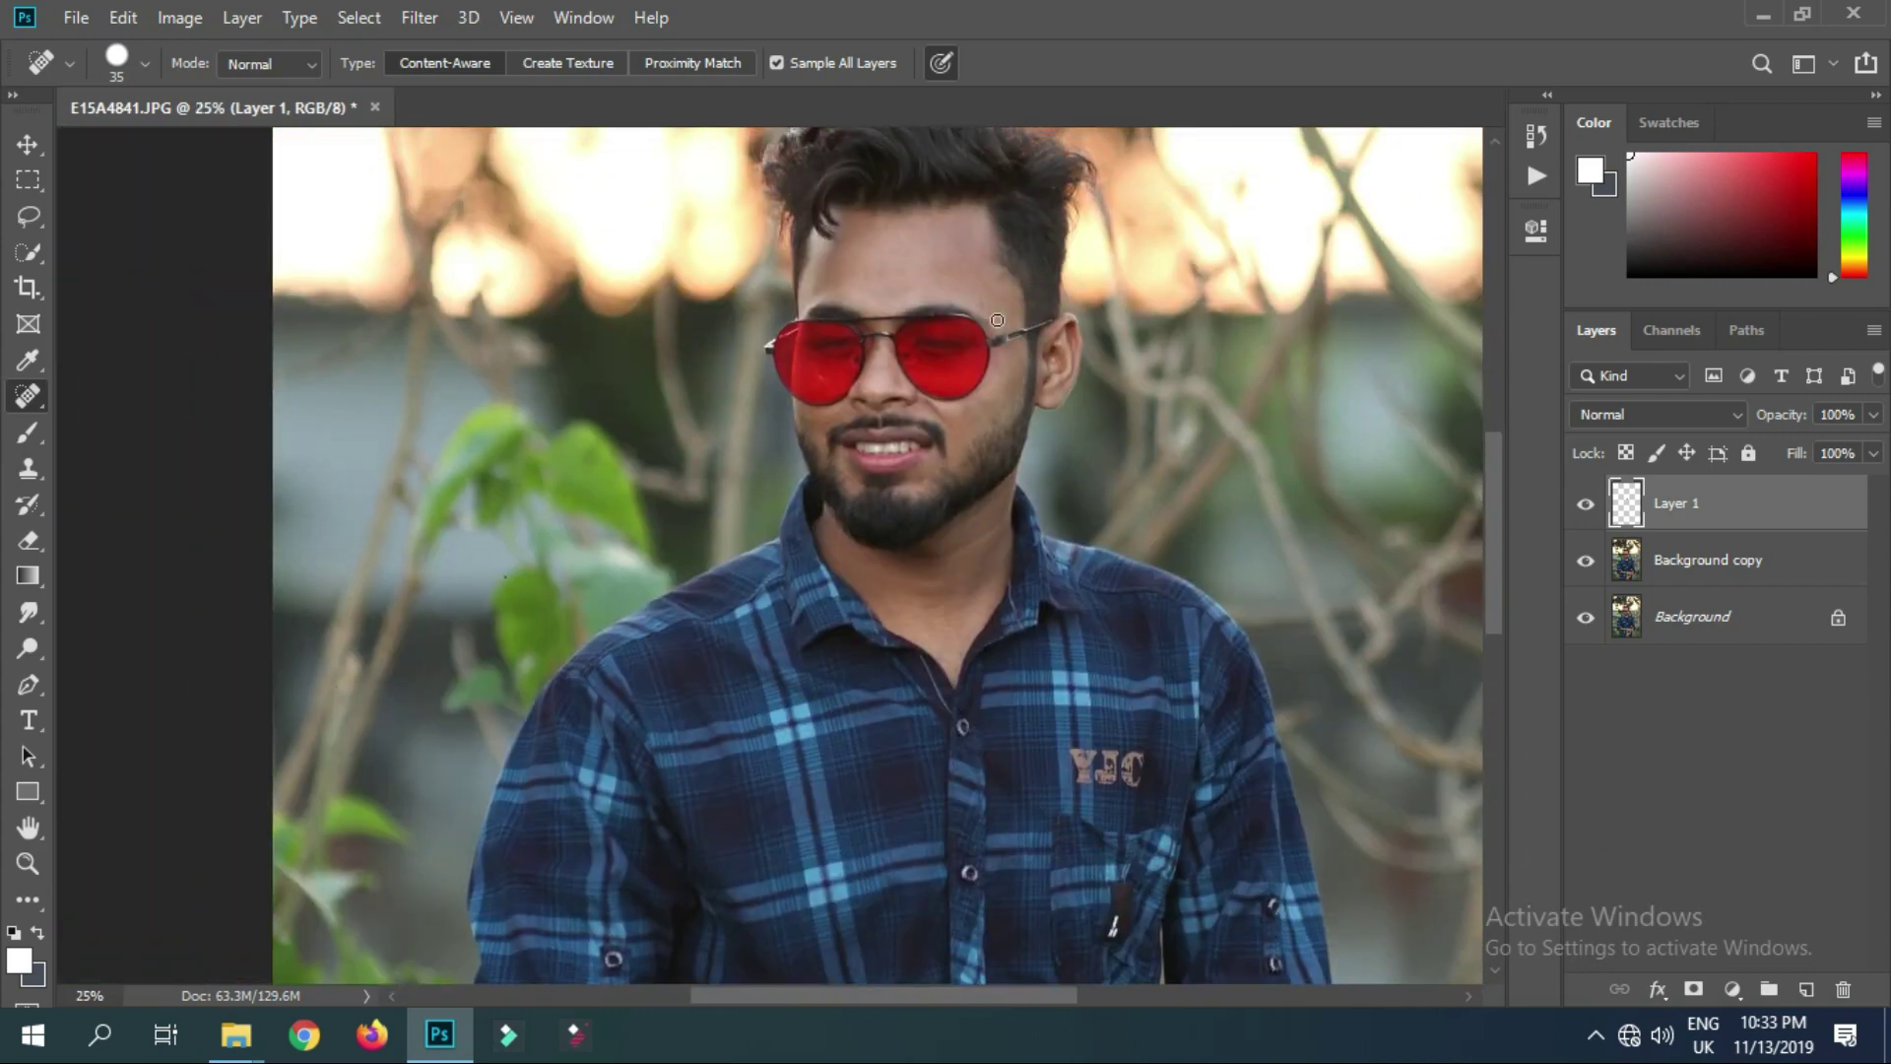
left_click_drag(997, 320, 1000, 336)
scroll(1034, 628, "down", 5)
scroll(1248, 514, "down", 3)
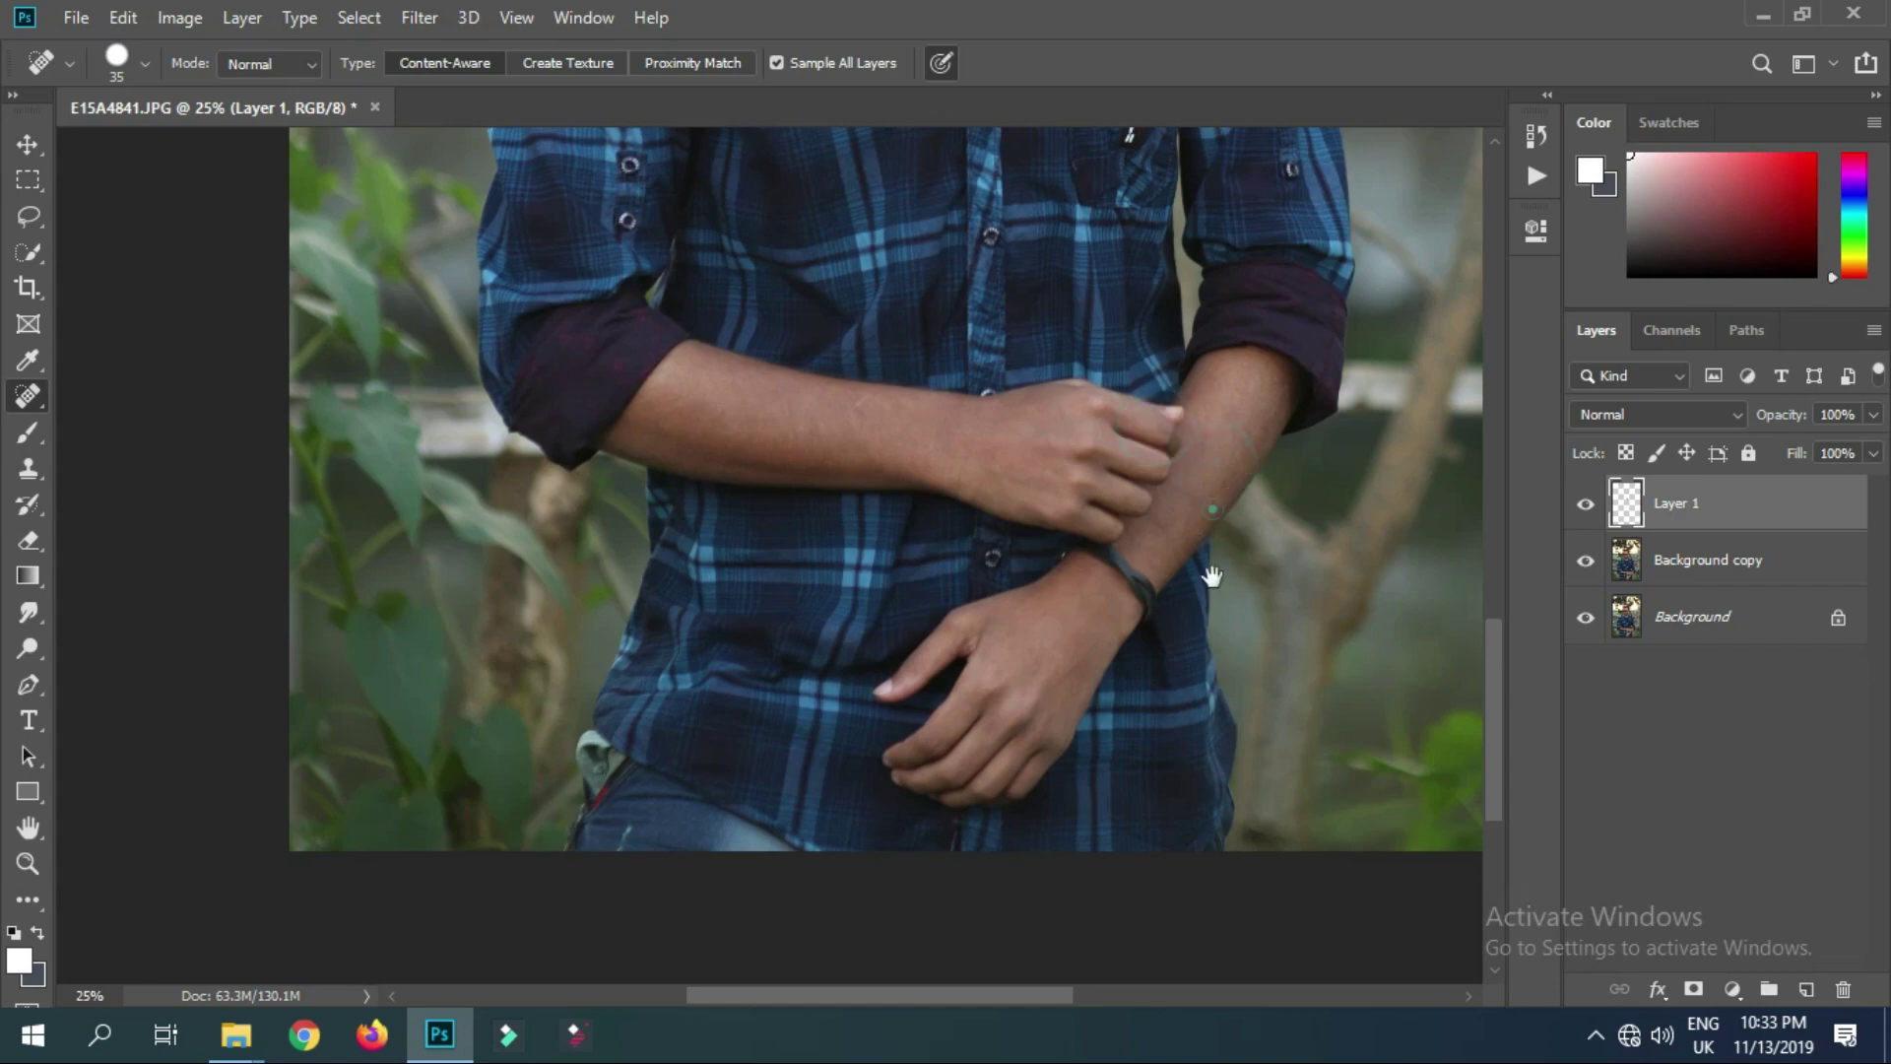
Scroll around the portrait to inspect the arms, lower shirt and face
left_click_drag(1211, 510, 1216, 638)
scroll(1238, 546, "up", 2)
scroll(1194, 625, "up", 2)
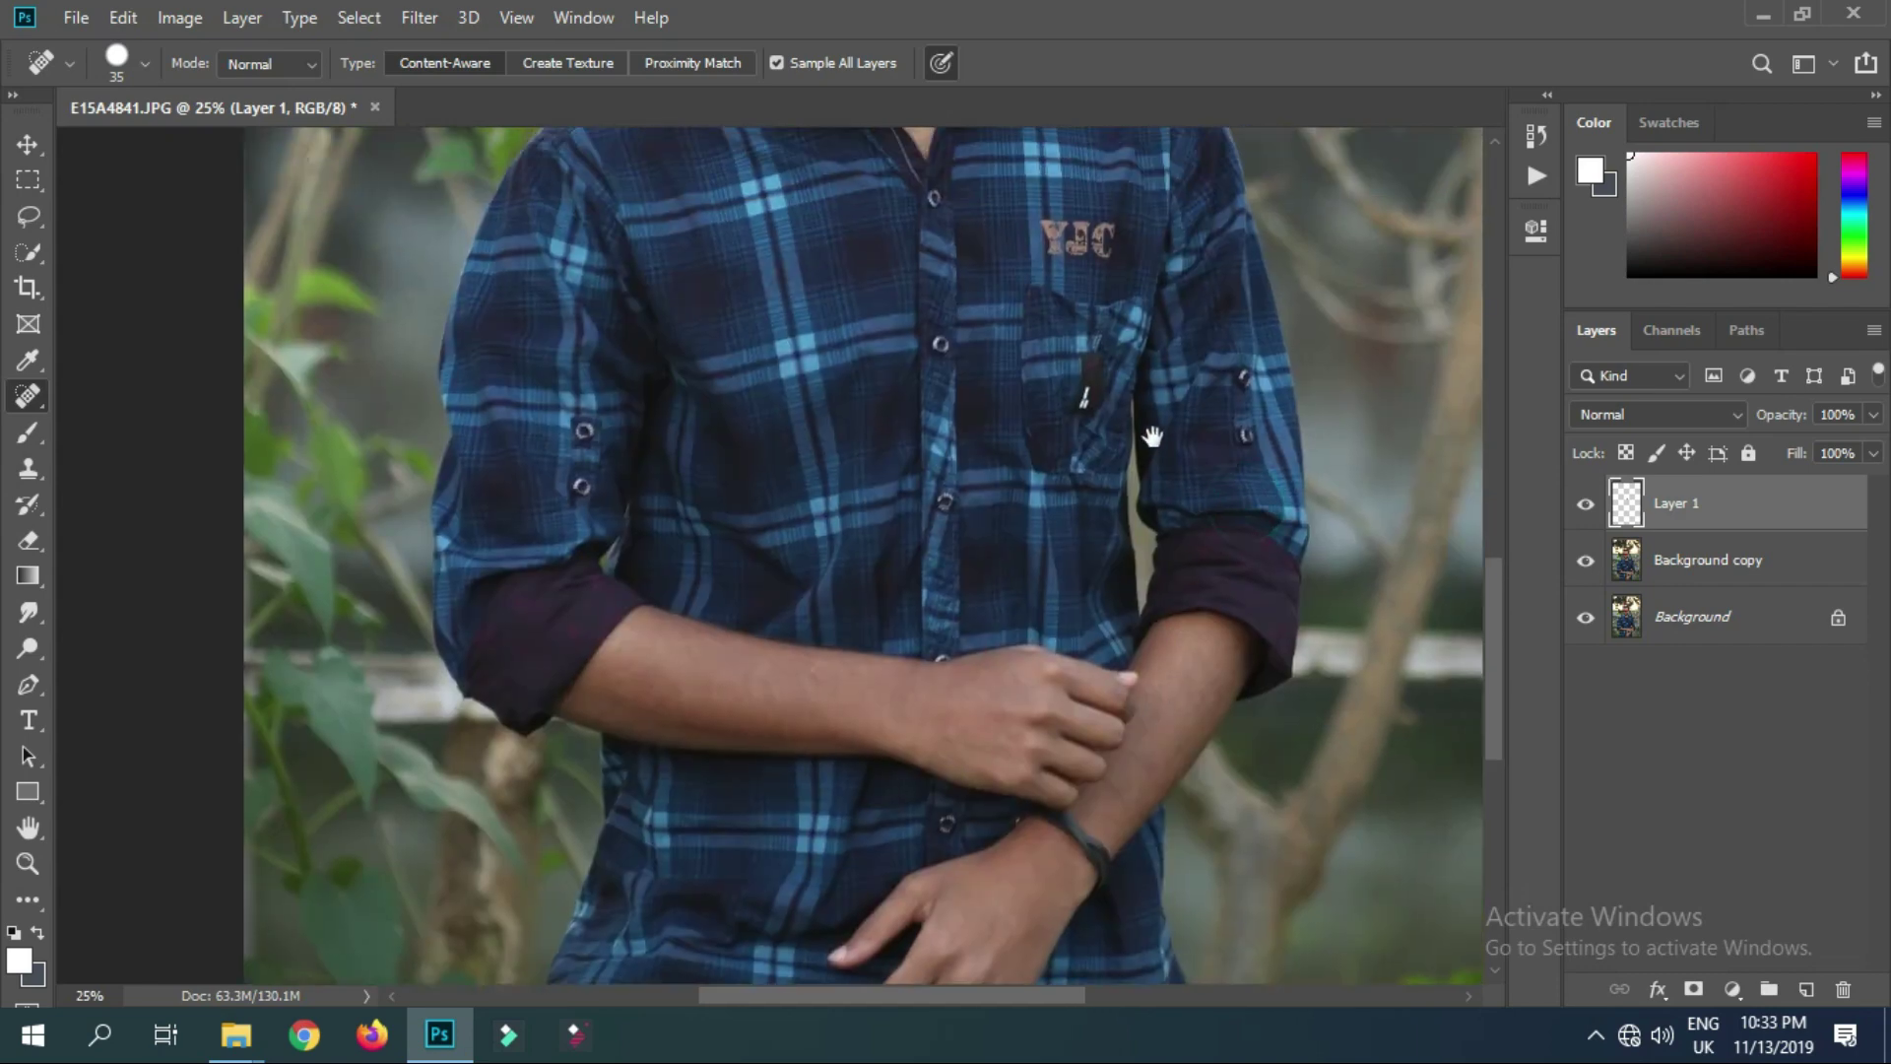
scroll(1144, 435, "up", 3)
scroll(1118, 662, "up", 3)
scroll(931, 532, "up", 3)
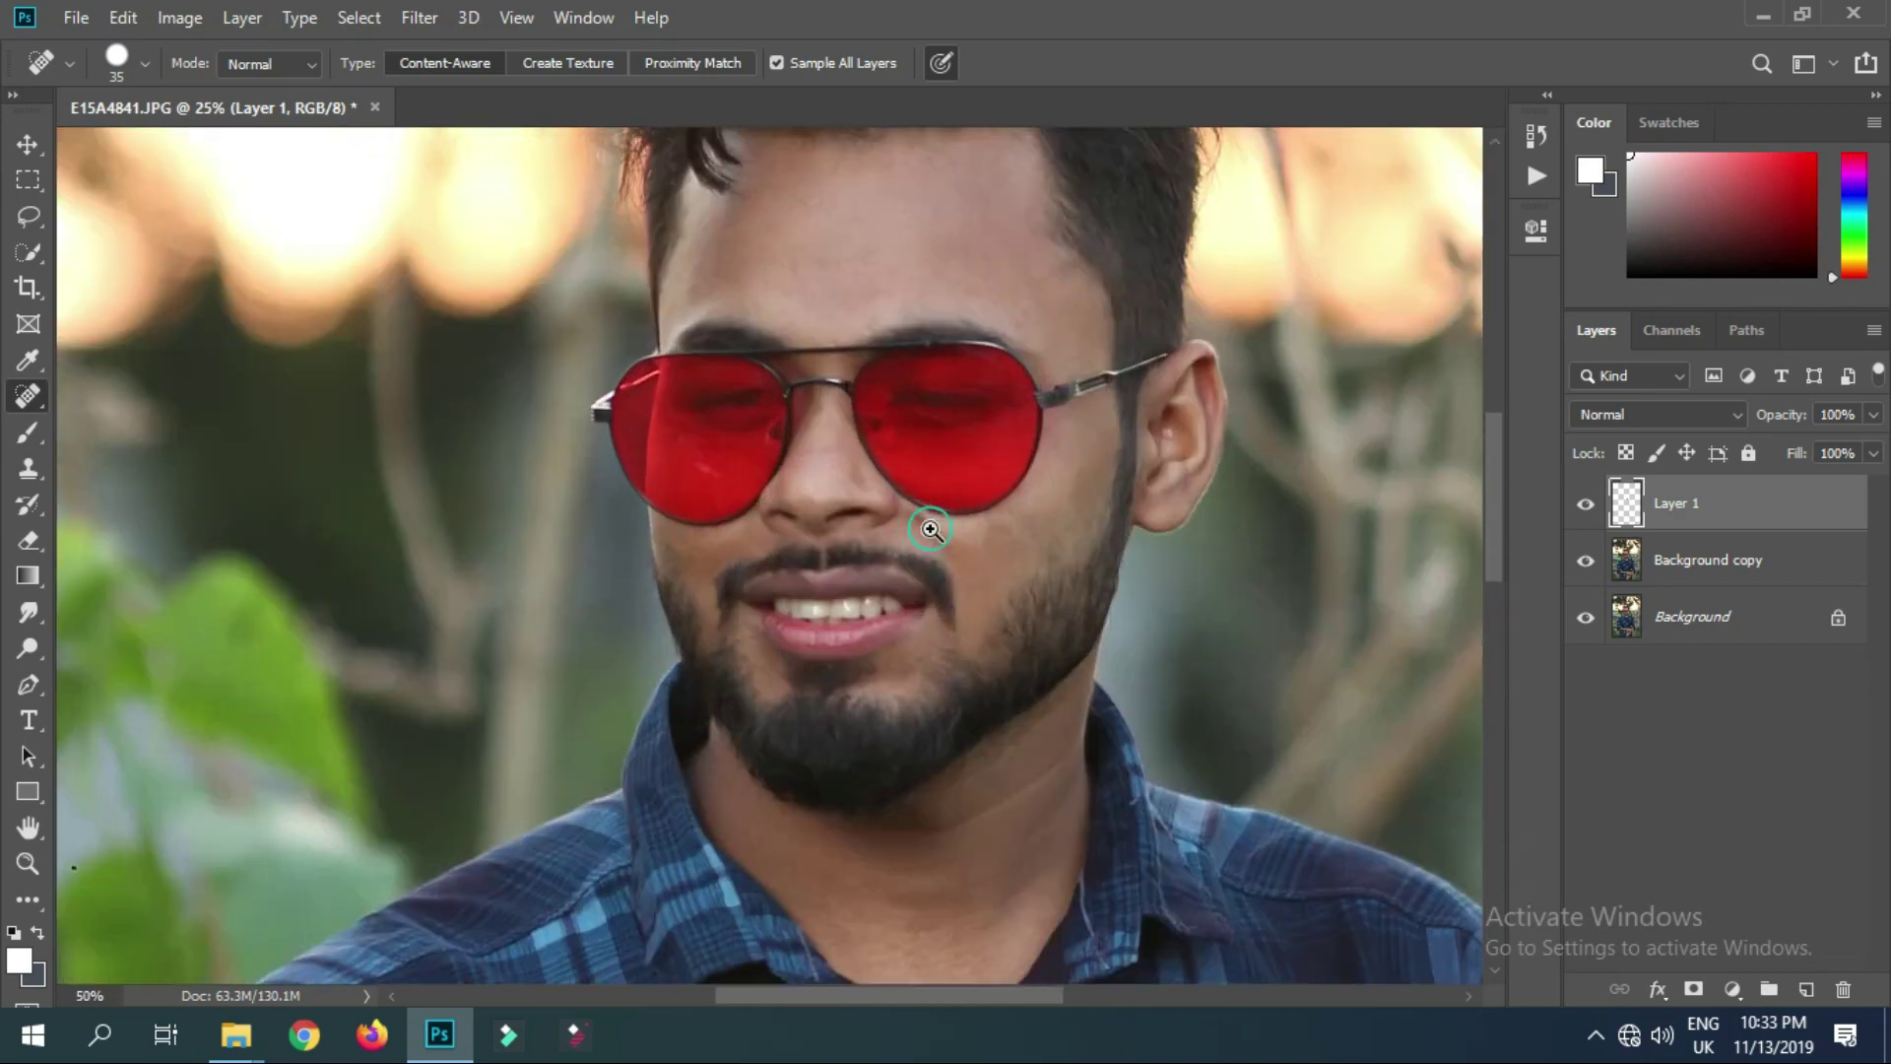
scroll(1067, 562, "down", 1)
scroll(1021, 536, "down", 1)
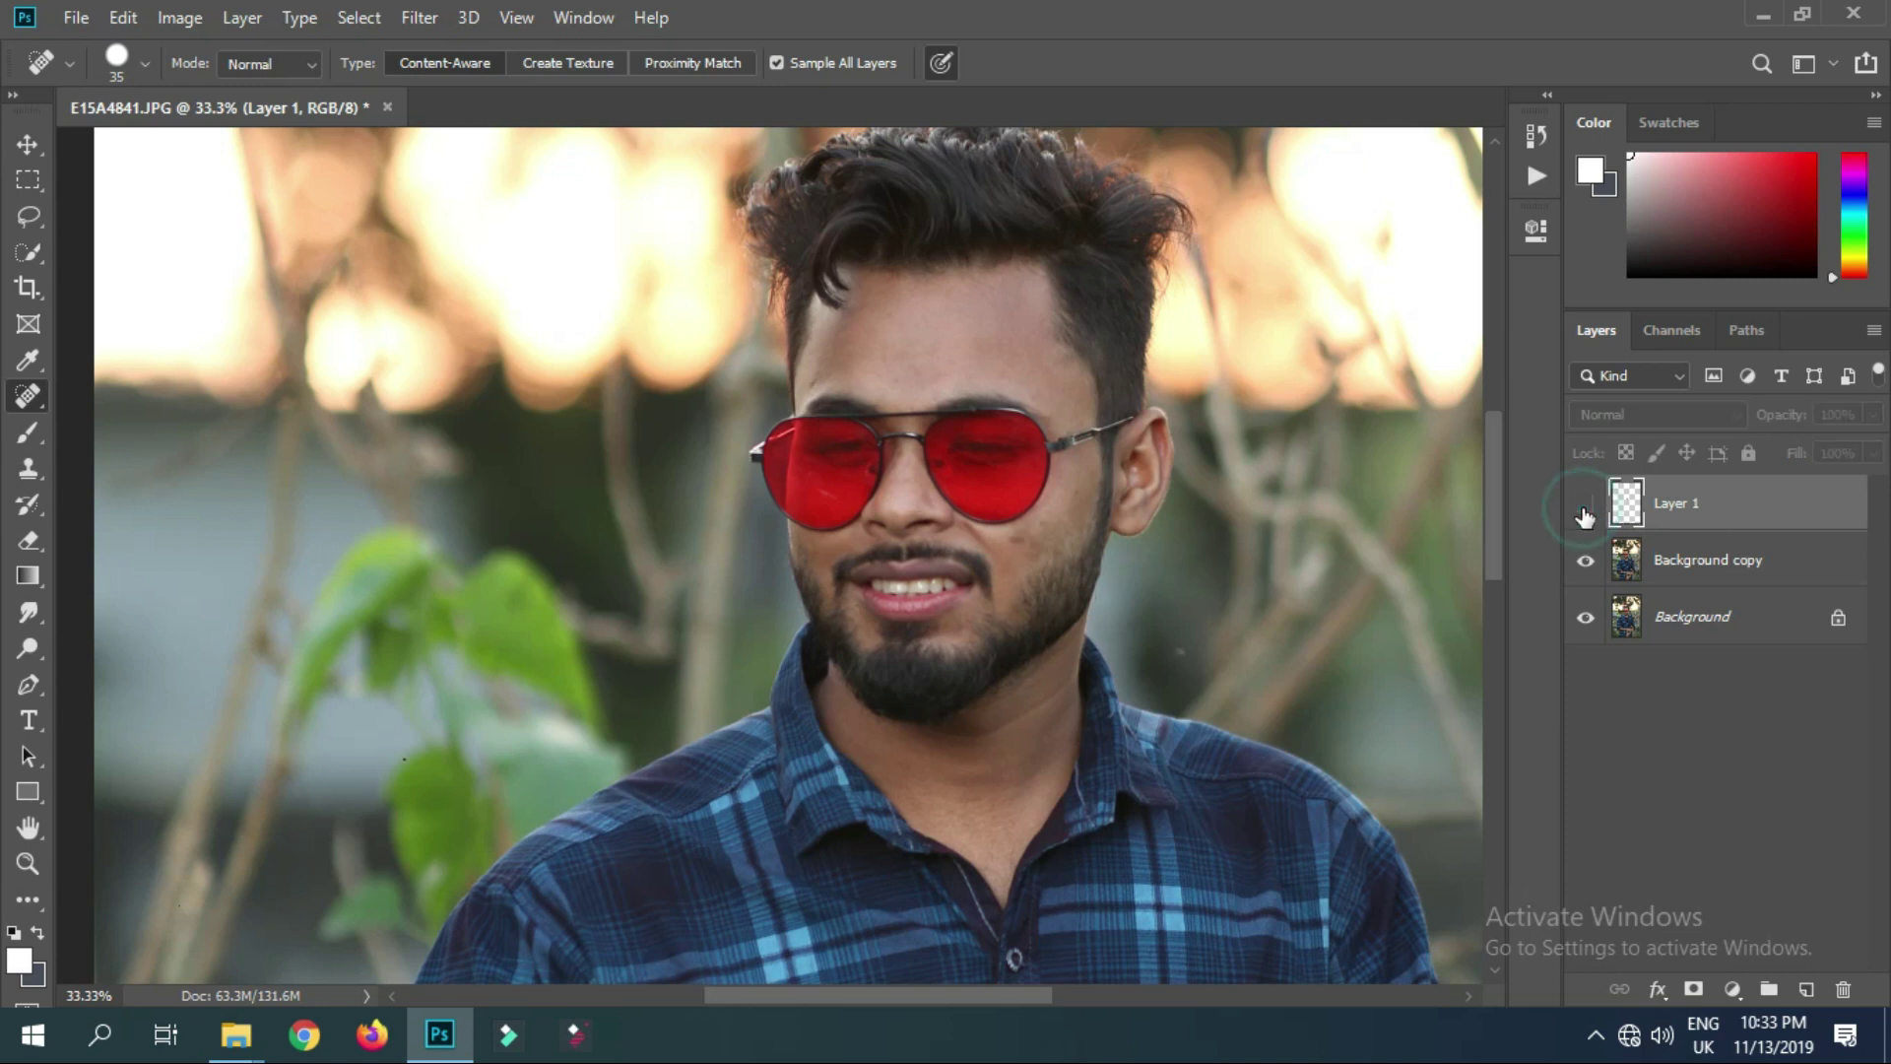
left_click(1583, 508)
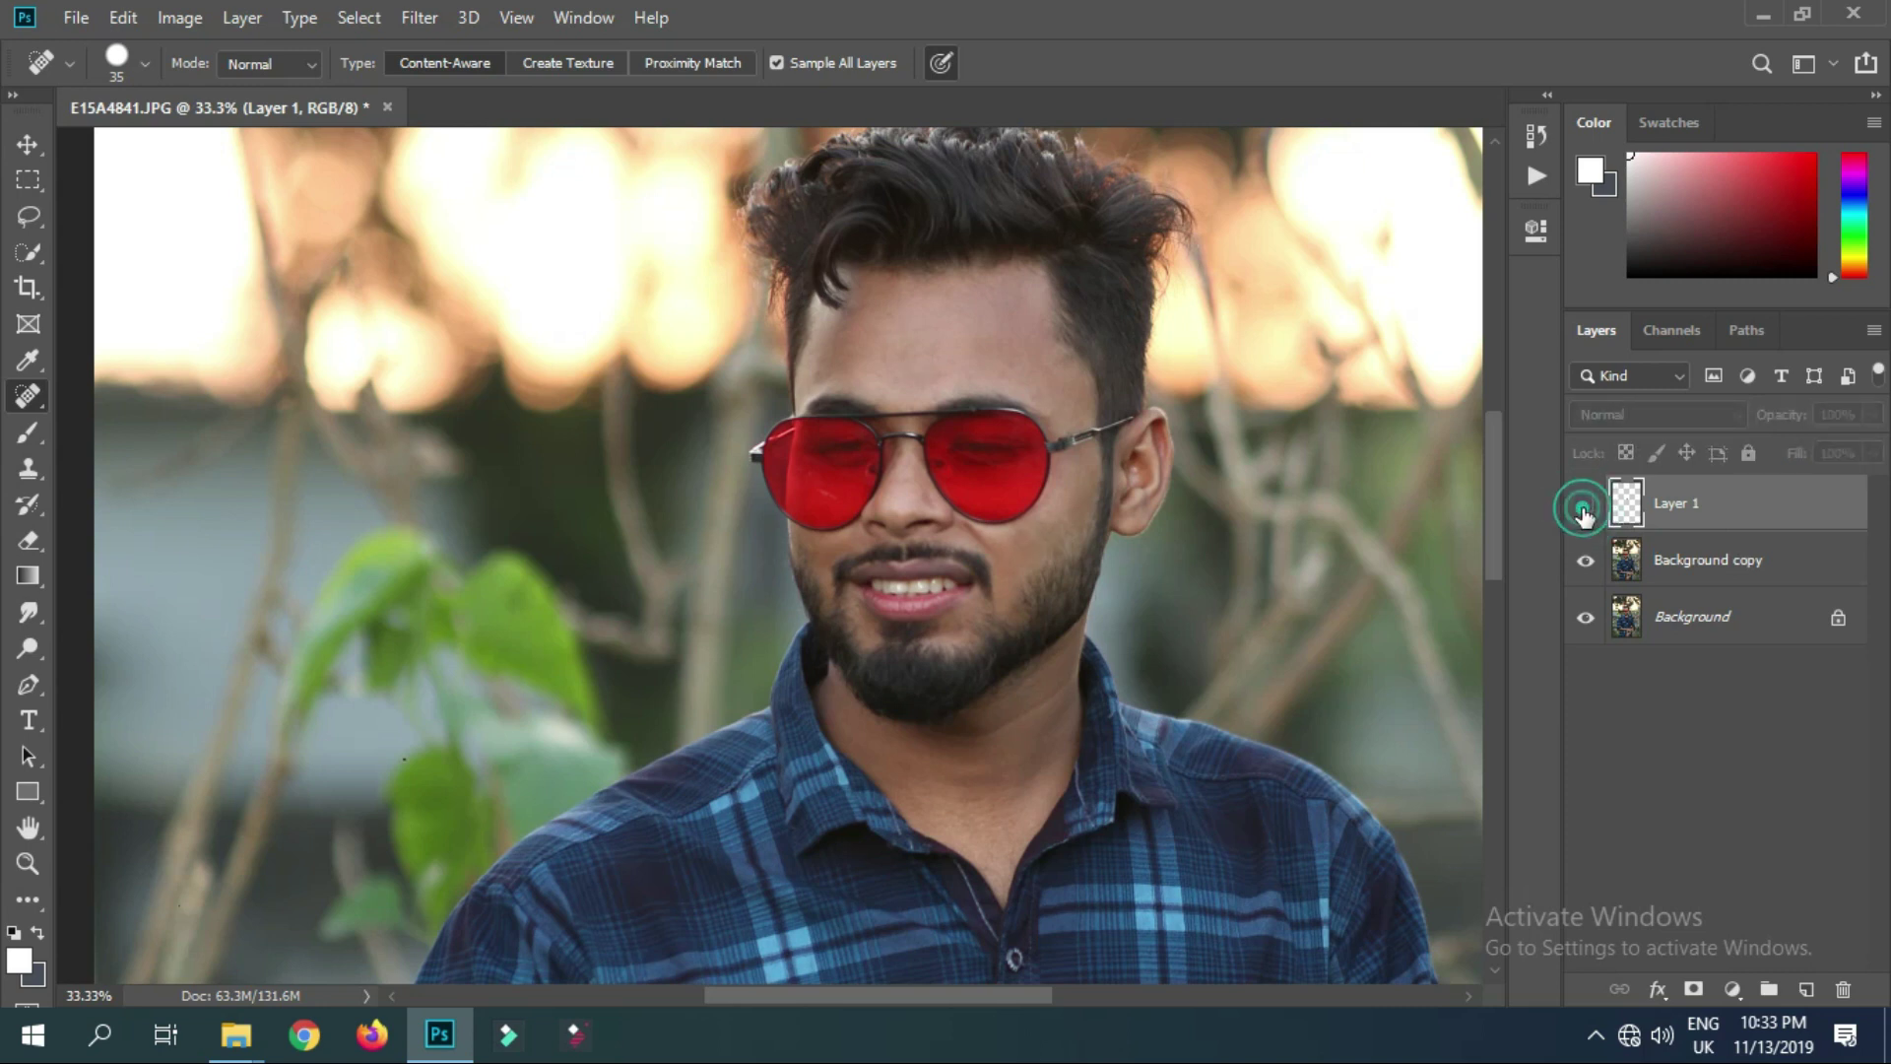
left_click(1584, 508)
left_click(1585, 508)
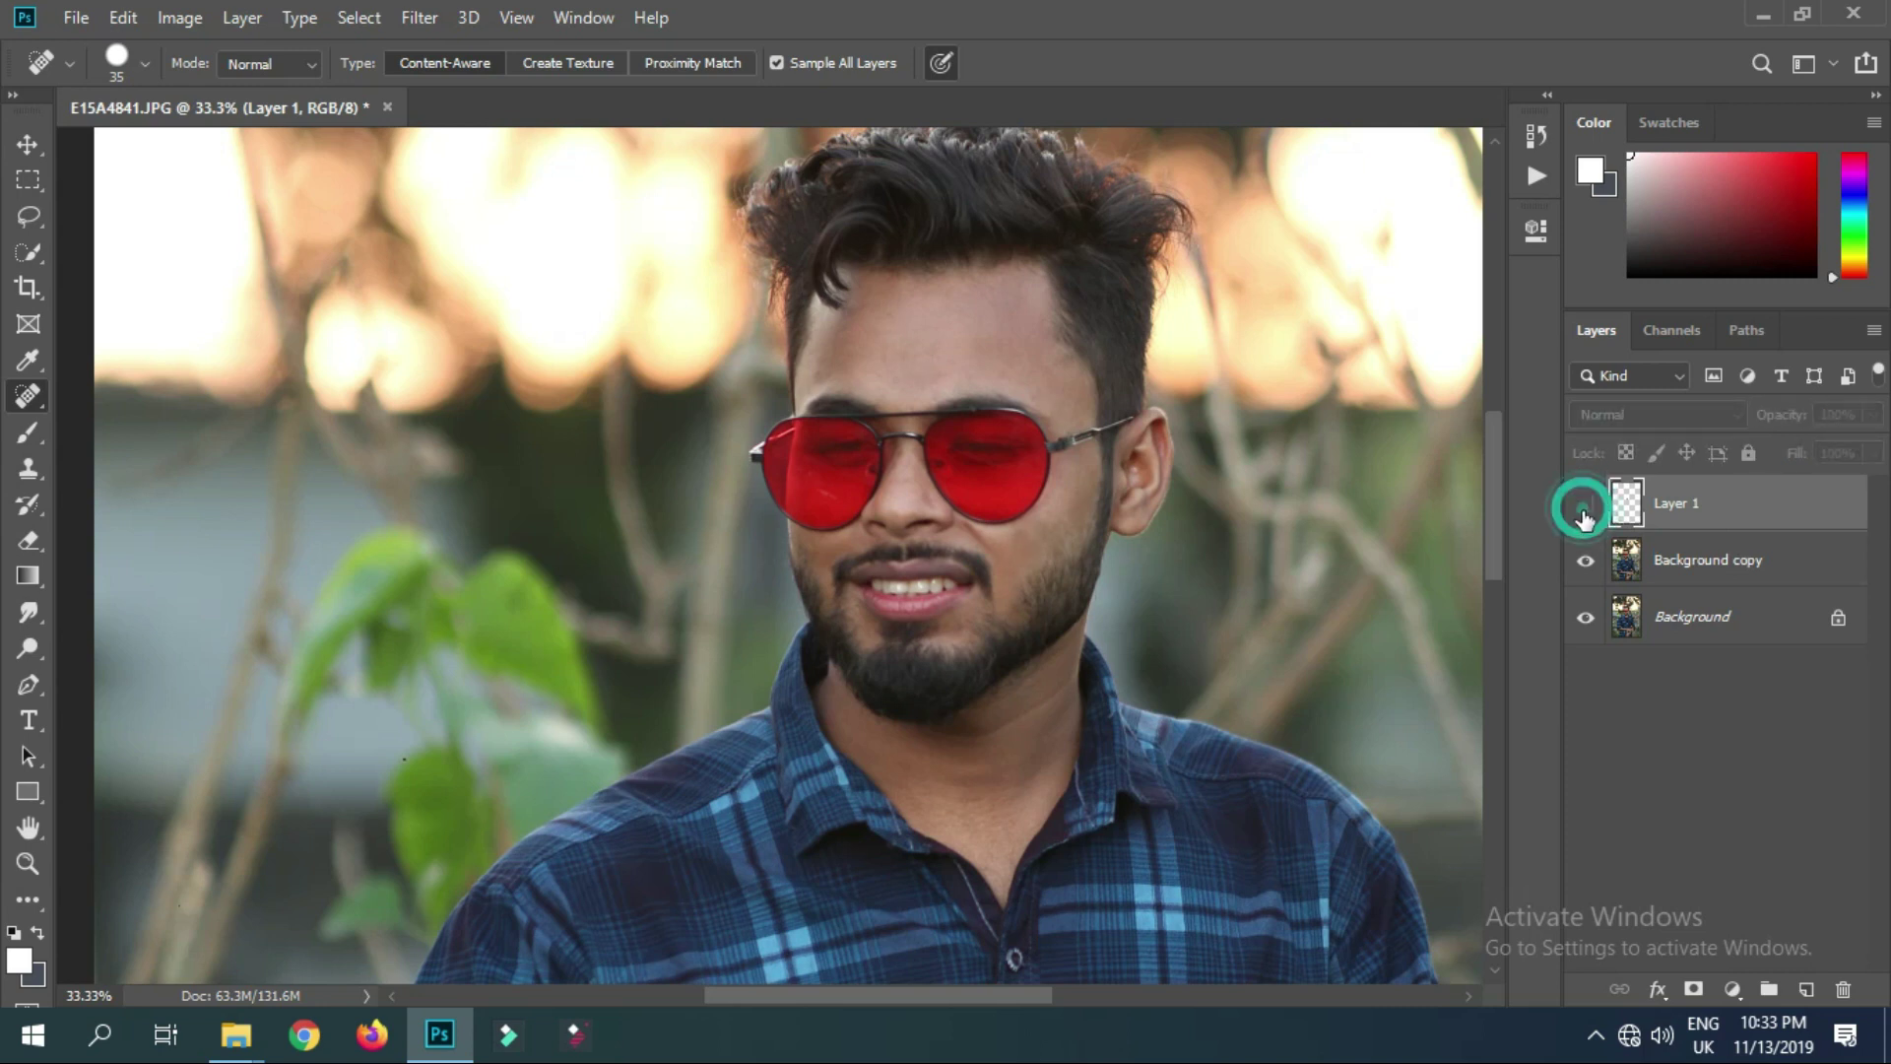
left_click(1587, 506)
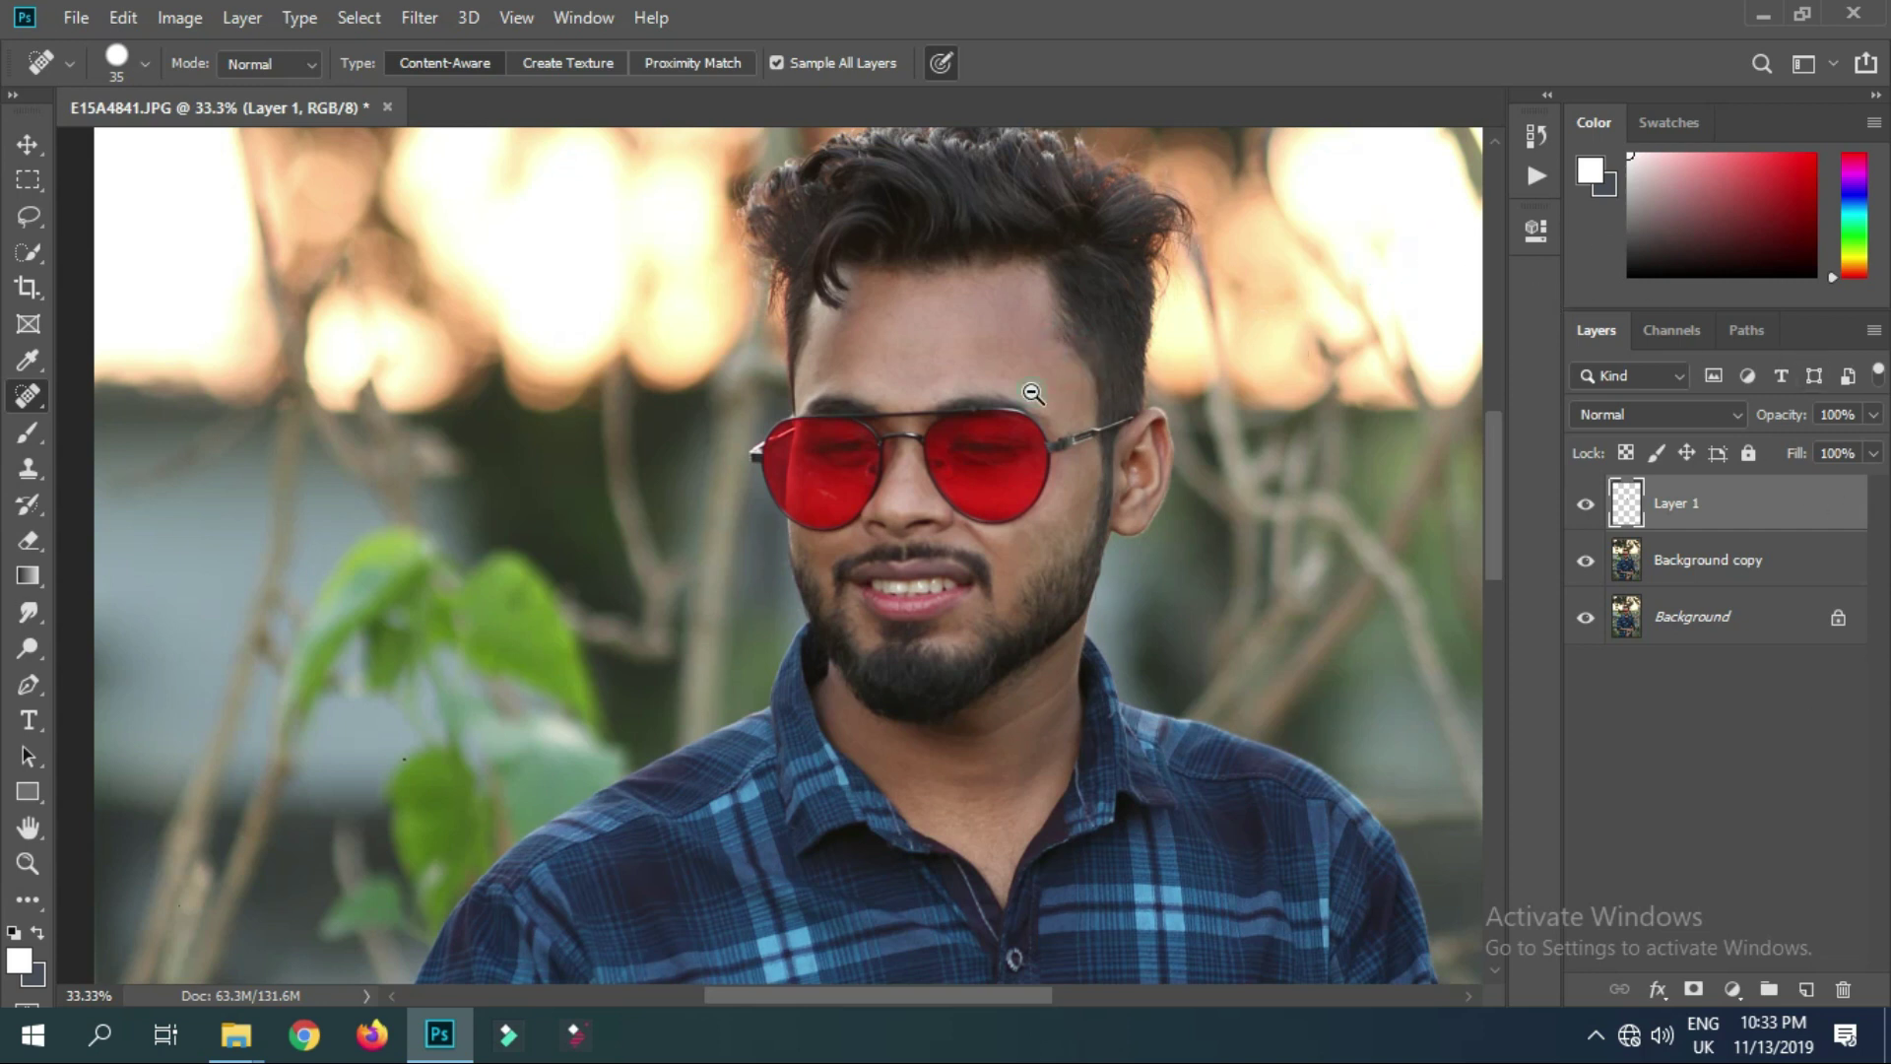
left_click(1033, 394, "alt")
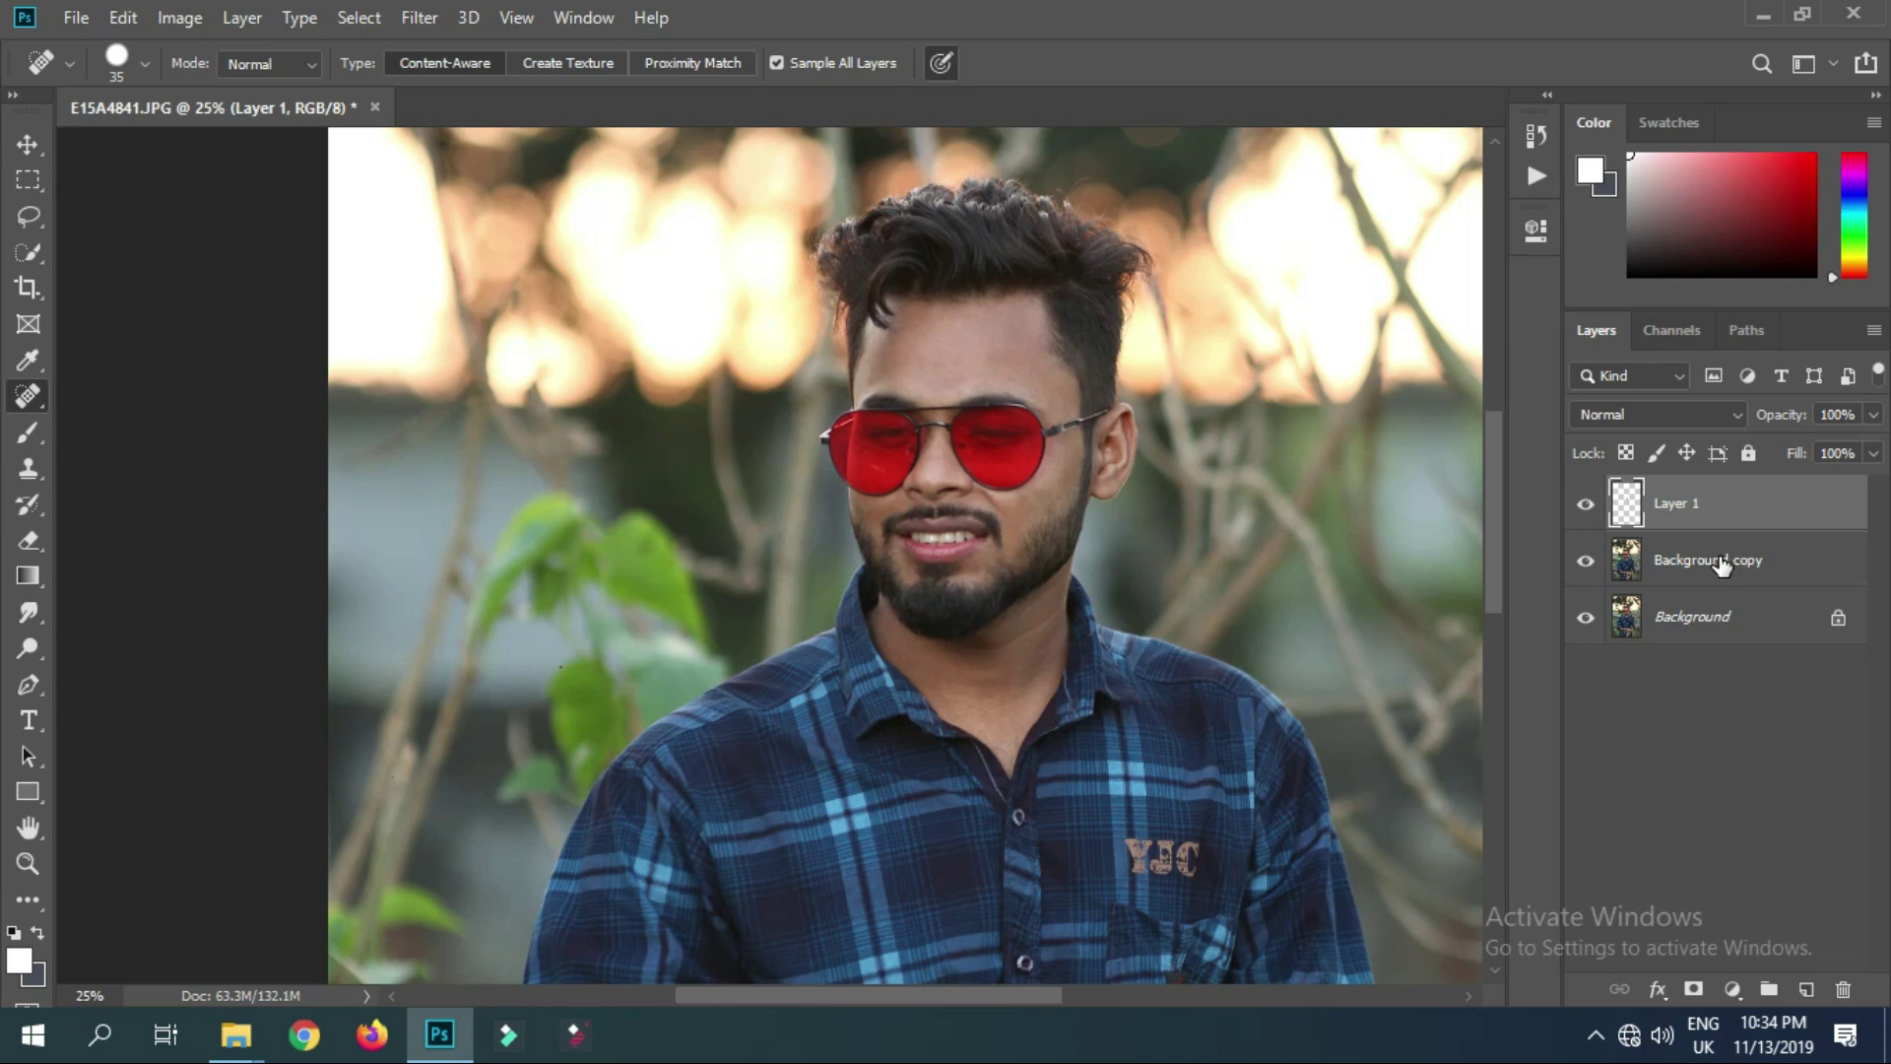
left_click(1713, 556, "shift")
Merge the healing layer into the Background copy, duplicate it, and apply Auto Contrast
right_click(1723, 557)
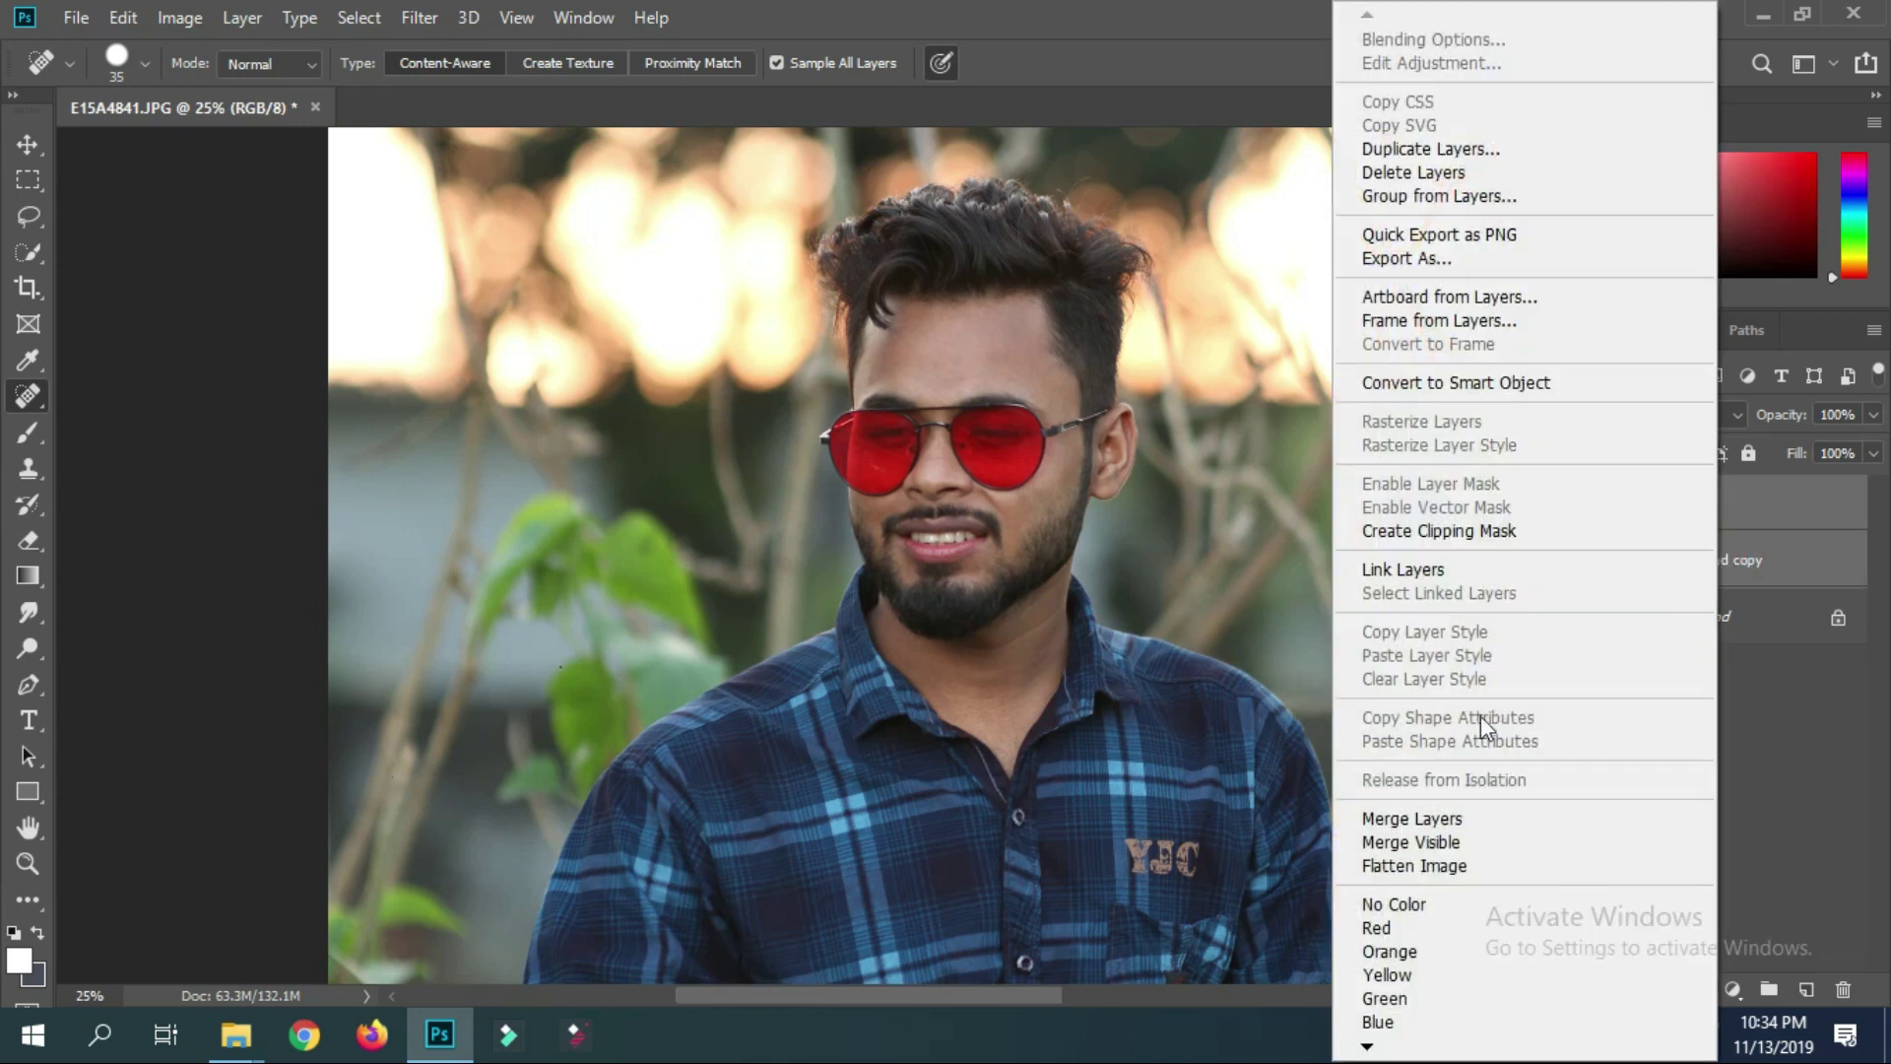
left_click(1442, 828)
key("ctrl+j")
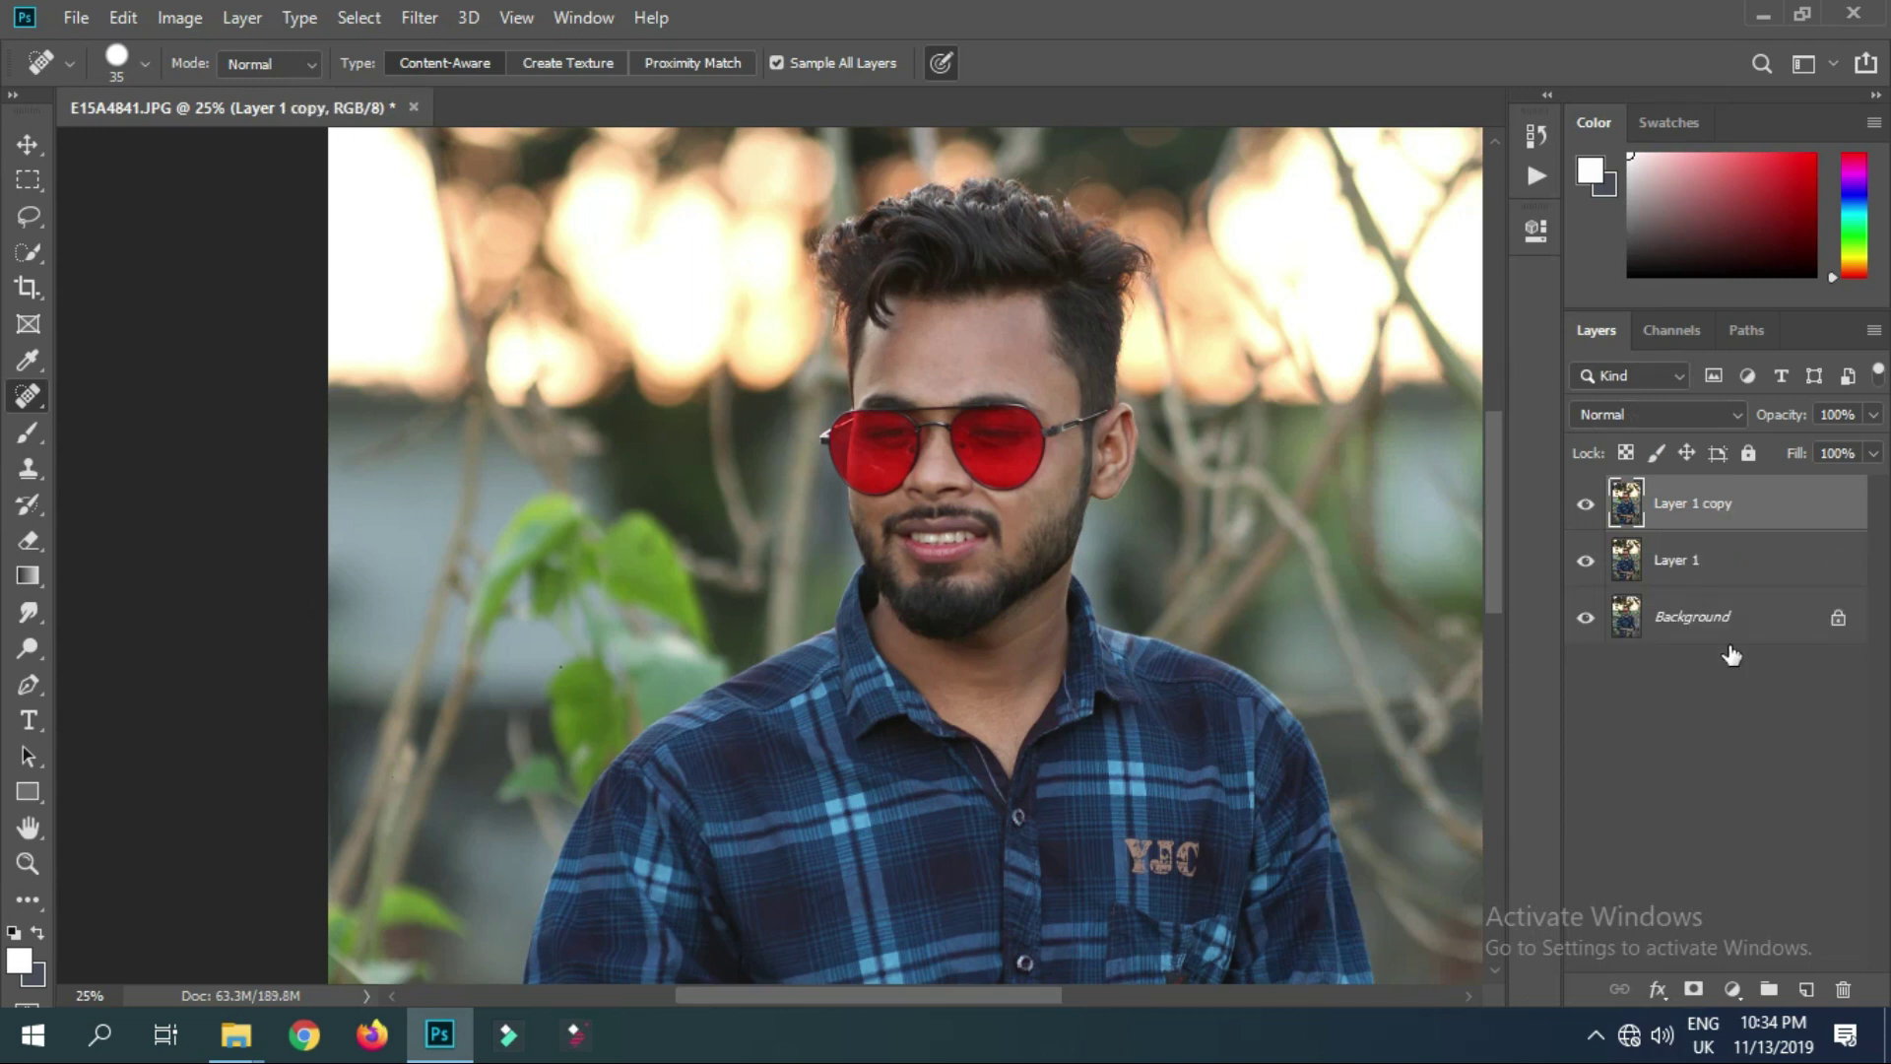
left_click(180, 17)
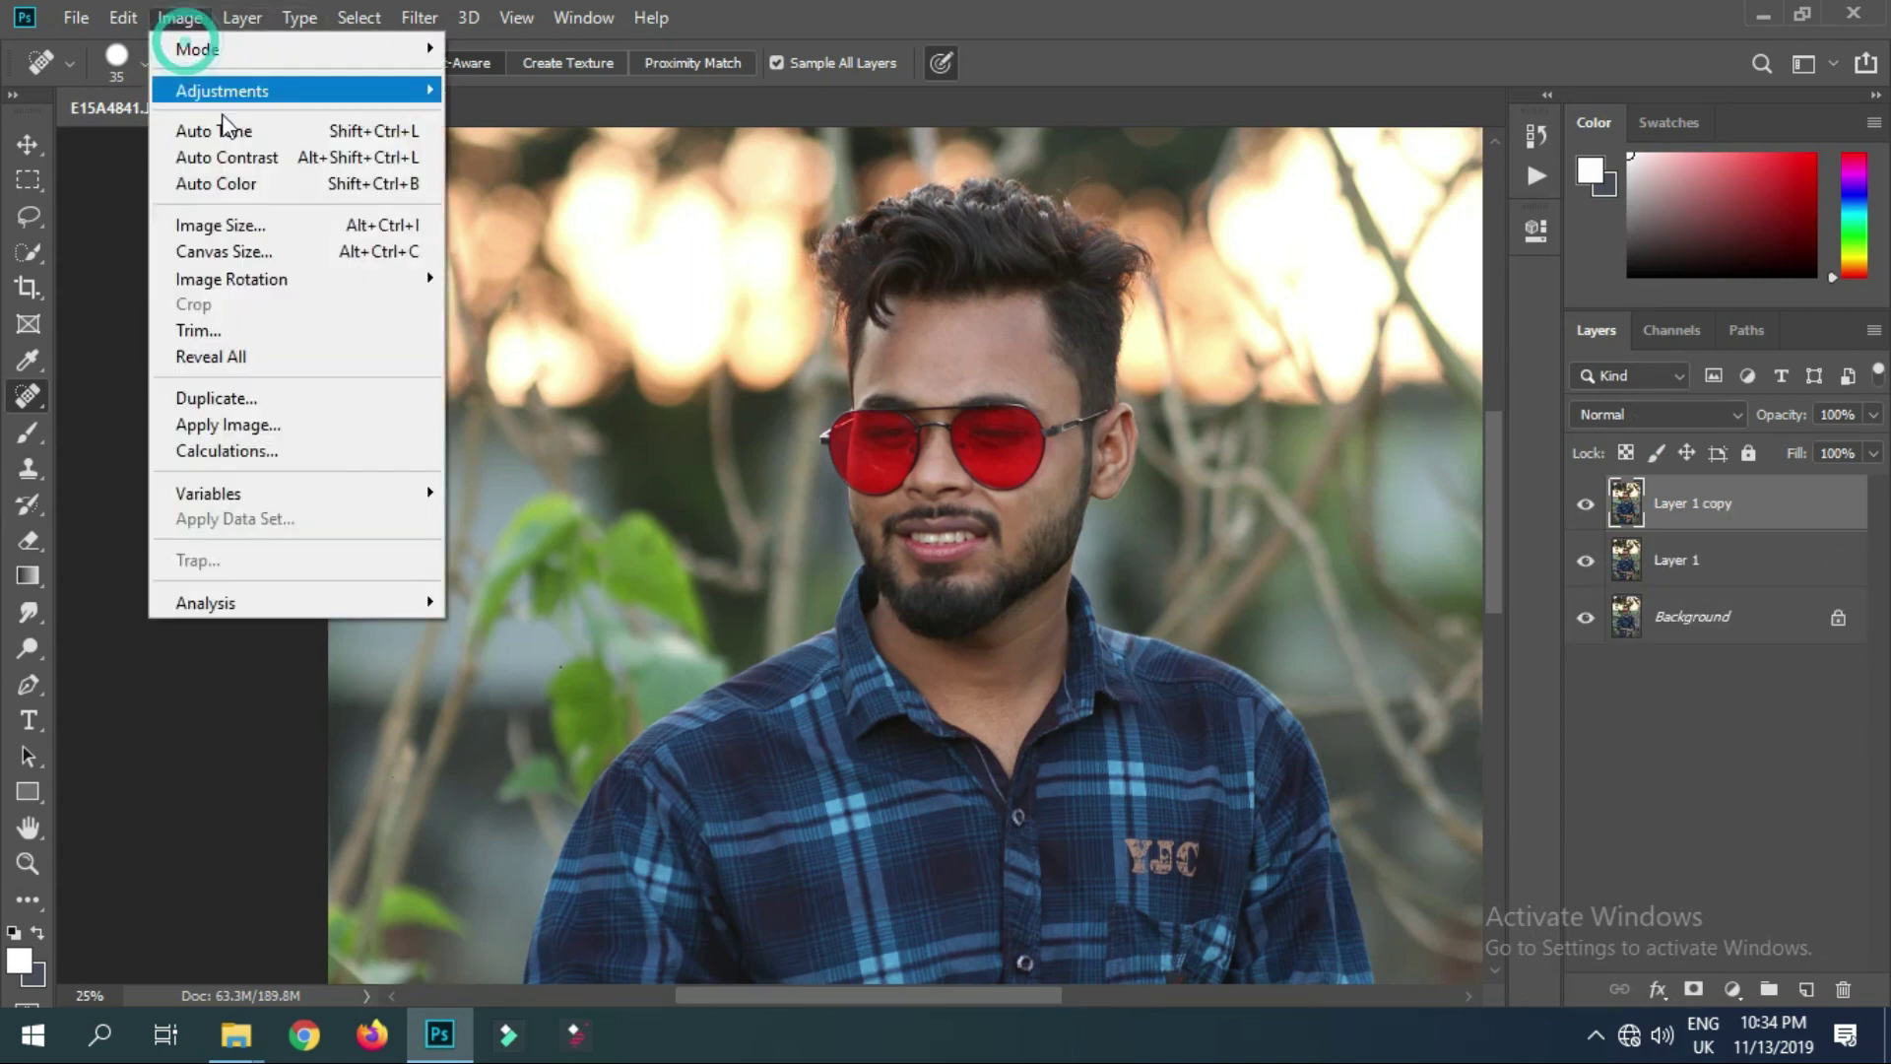
left_click(230, 155)
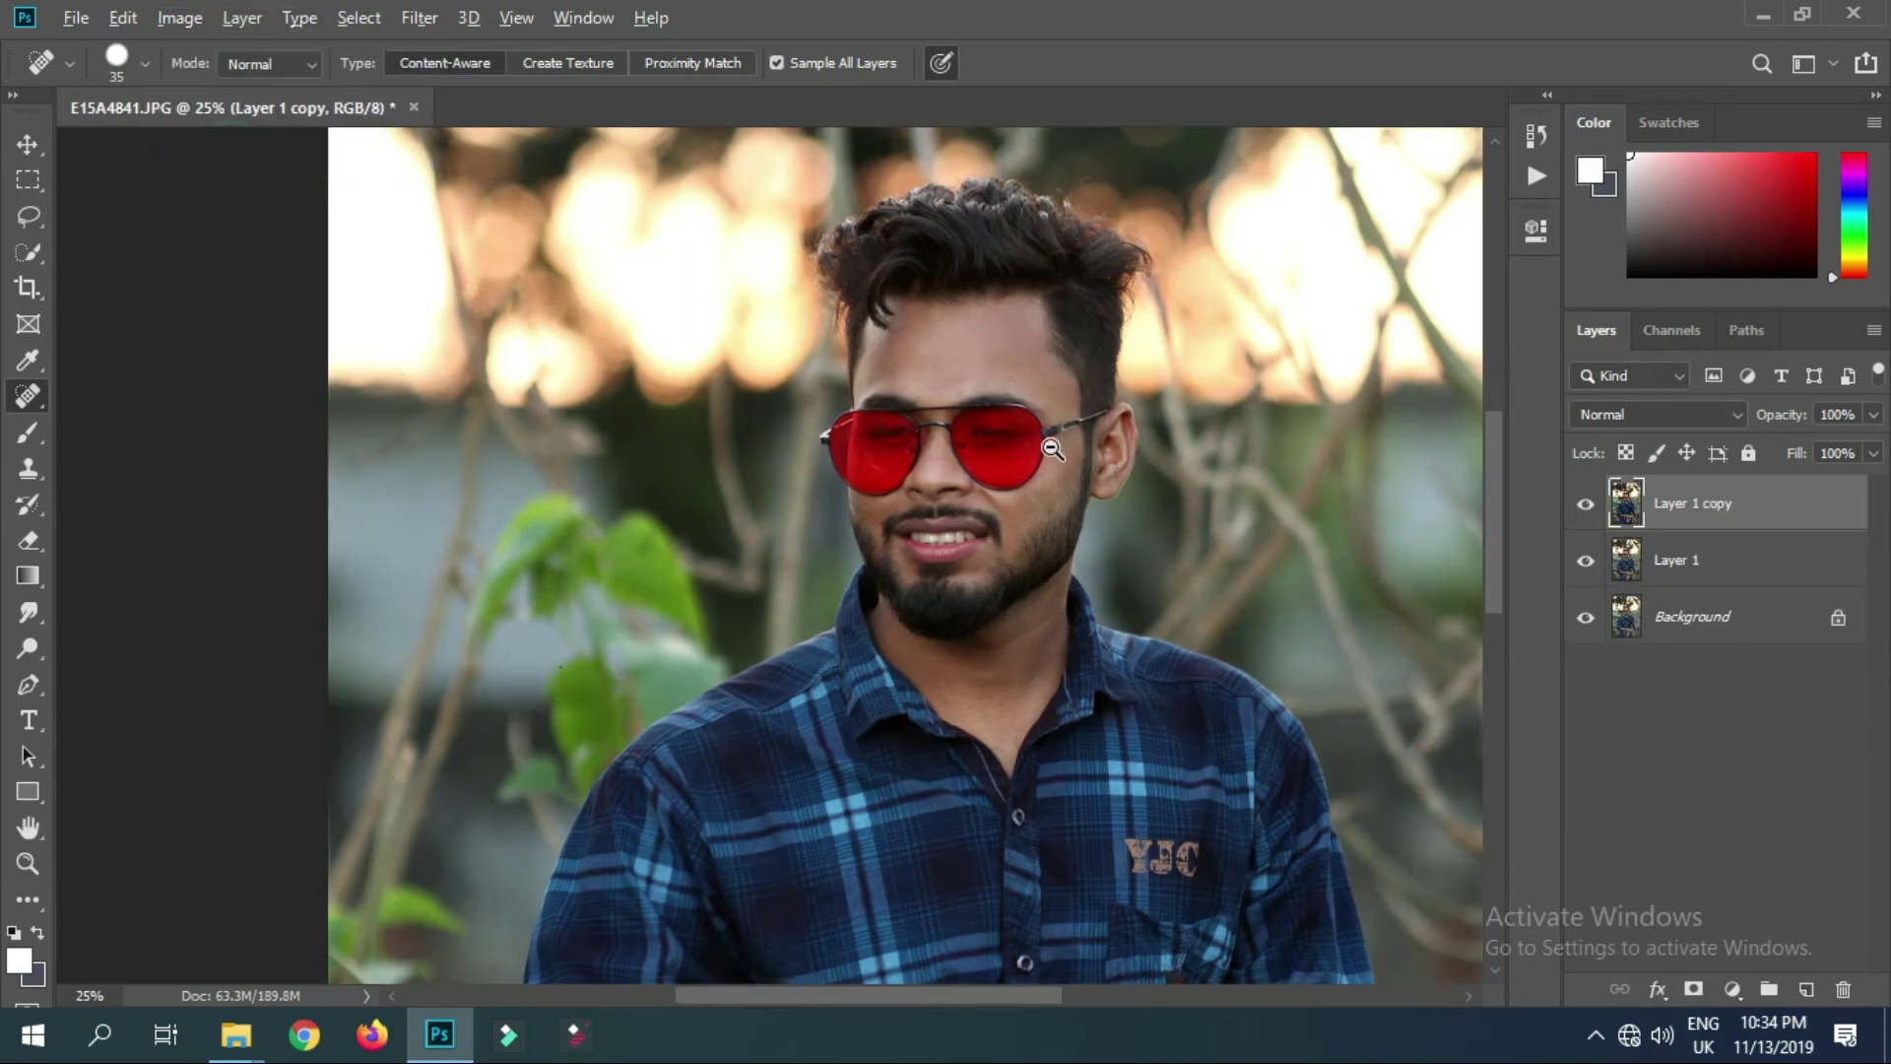
Heal out the dark strip along the photo's lower-left edge with an enlarged Healing Brush
left_click(1053, 449, "alt")
left_click_drag(886, 719, 1133, 527)
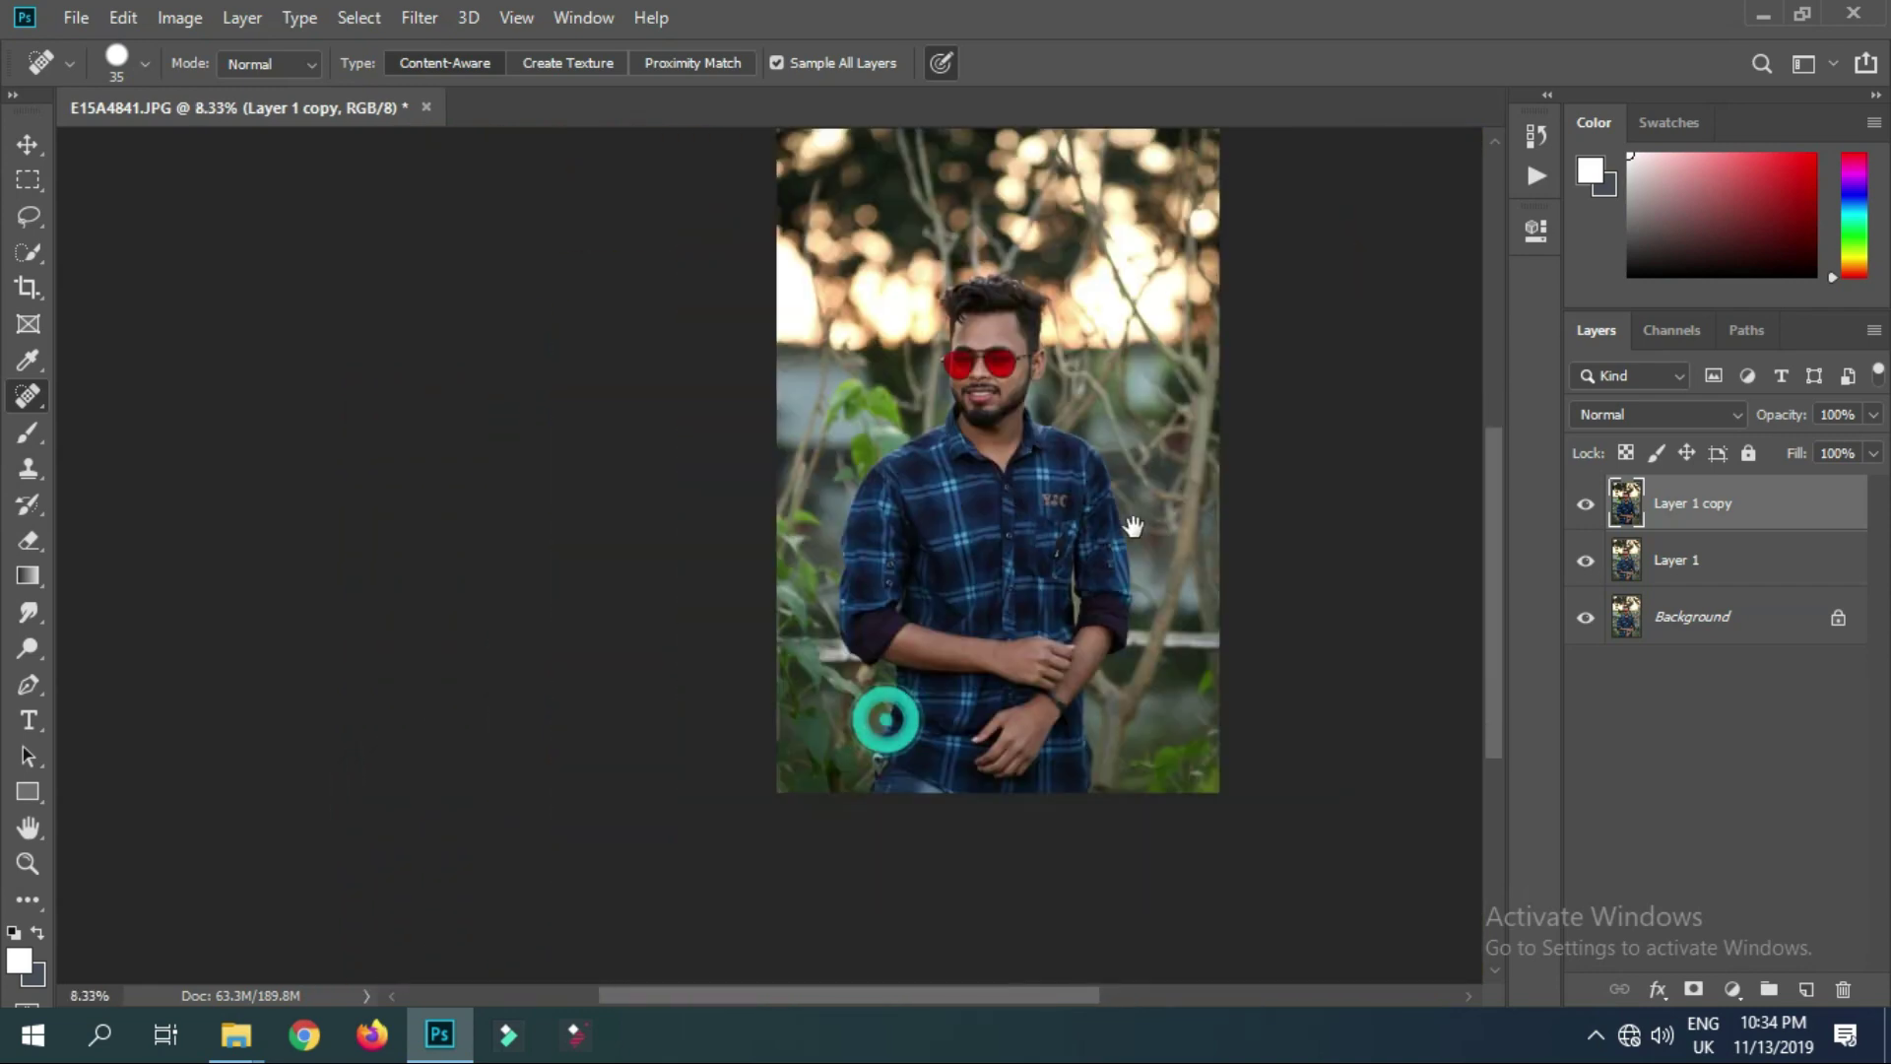
left_click(1003, 192, "ctrl")
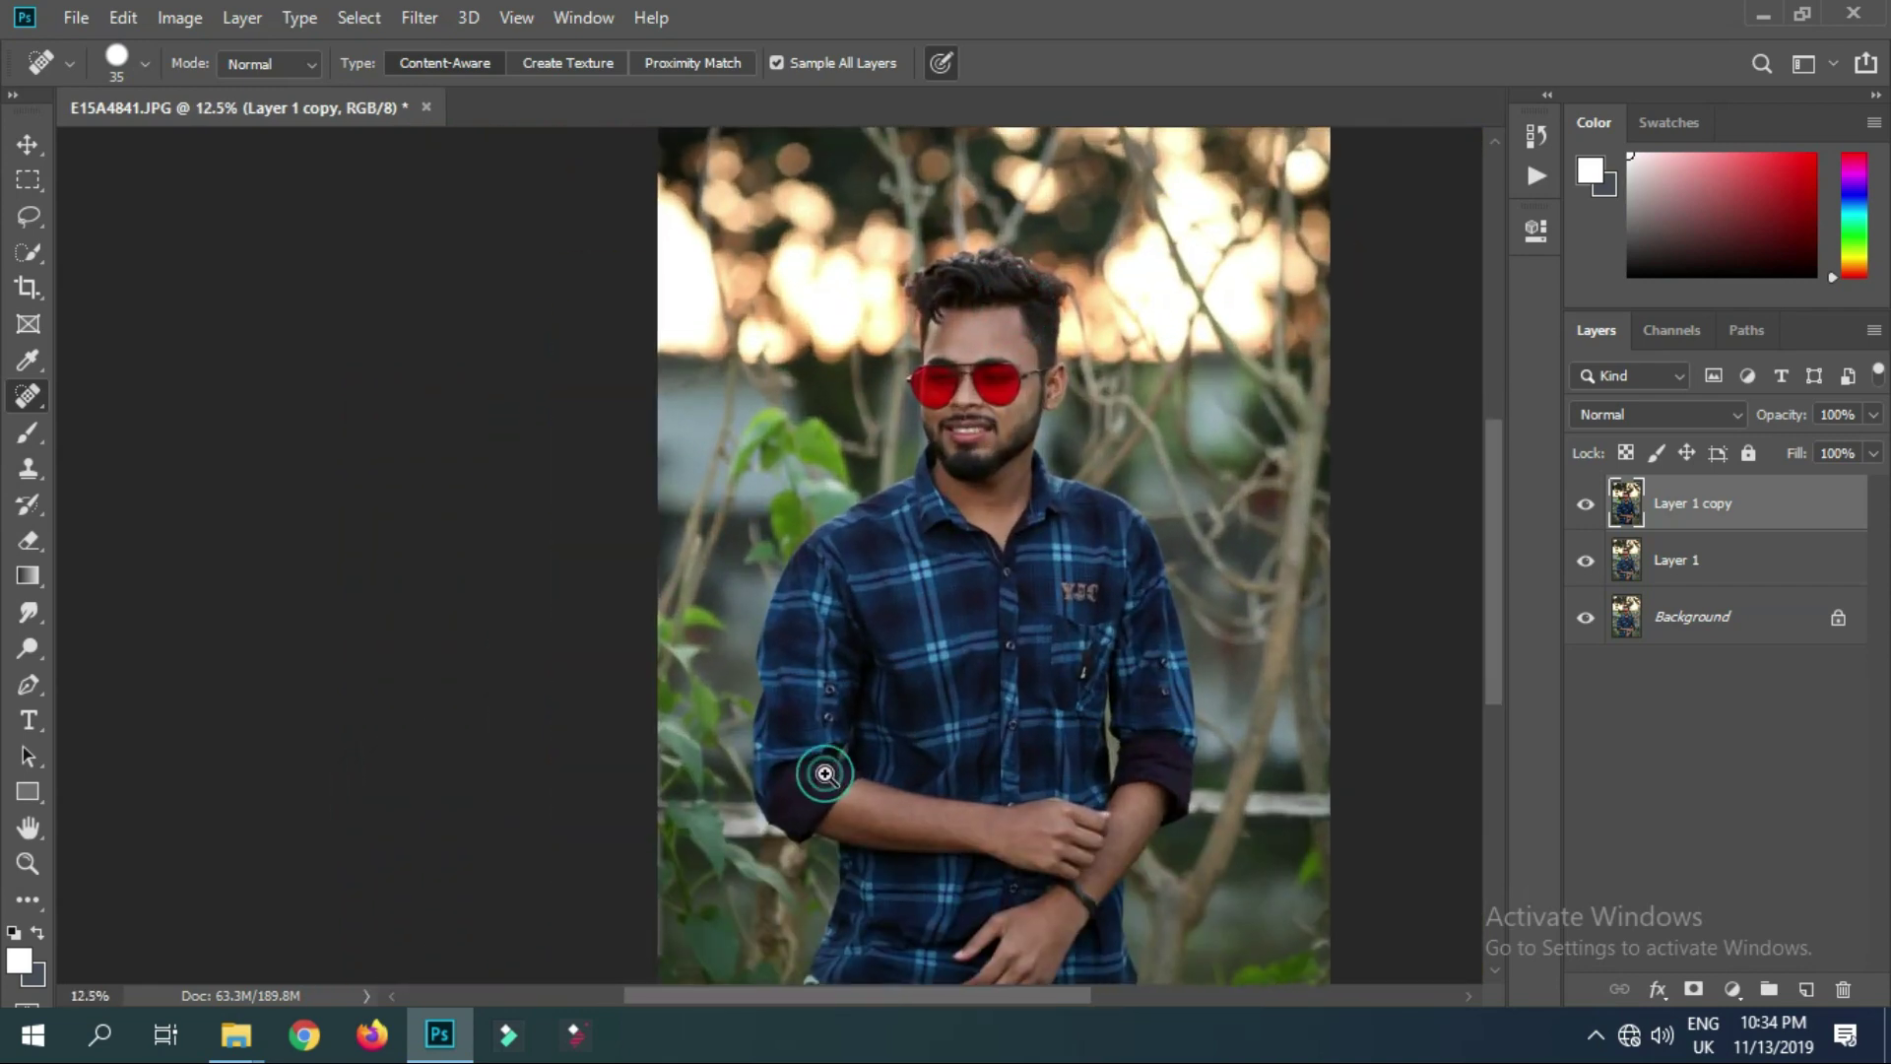
left_click(826, 774, "ctrl")
left_click_drag(979, 759, 1084, 536)
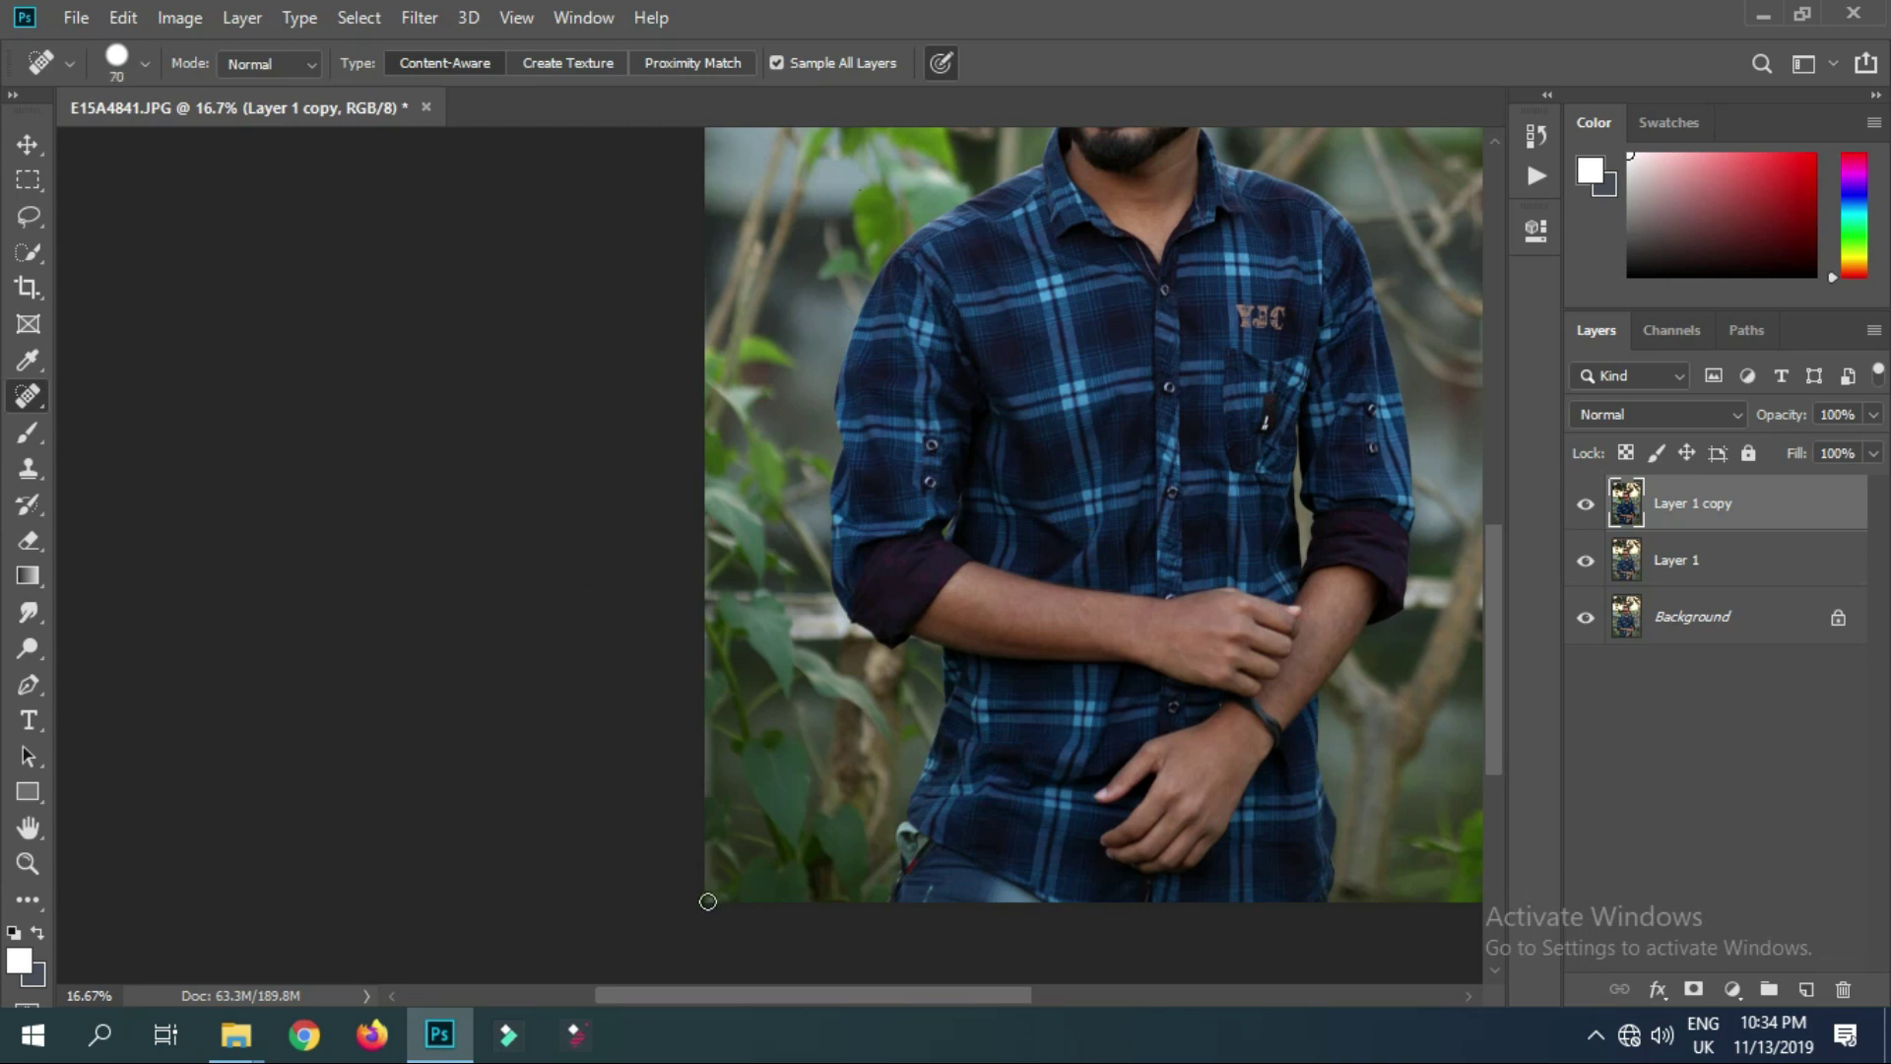
key("bracketright")
mouse_move(738, 802)
left_mouse_down()
mouse_move(722, 815)
mouse_move(704, 513)
left_mouse_up()
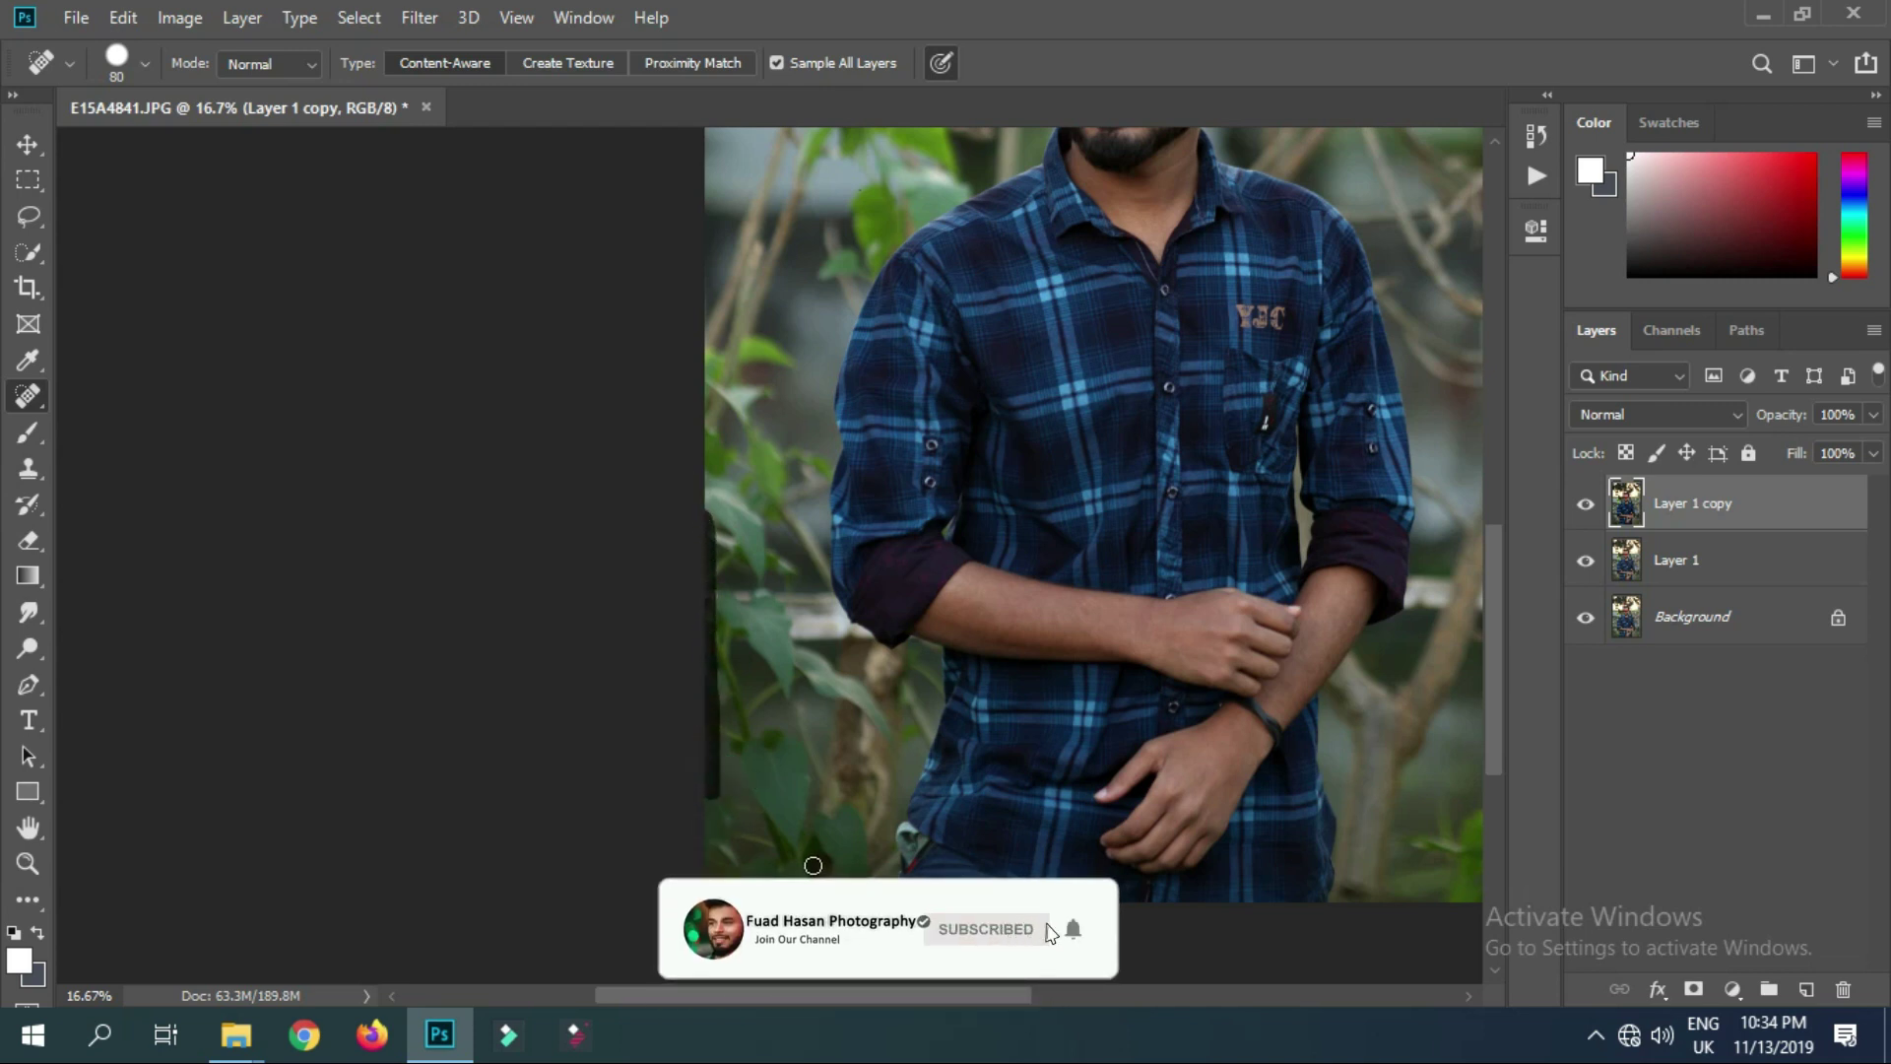
mouse_move(1052, 433)
left_mouse_down()
mouse_move(985, 743)
mouse_move(953, 701)
left_mouse_up()
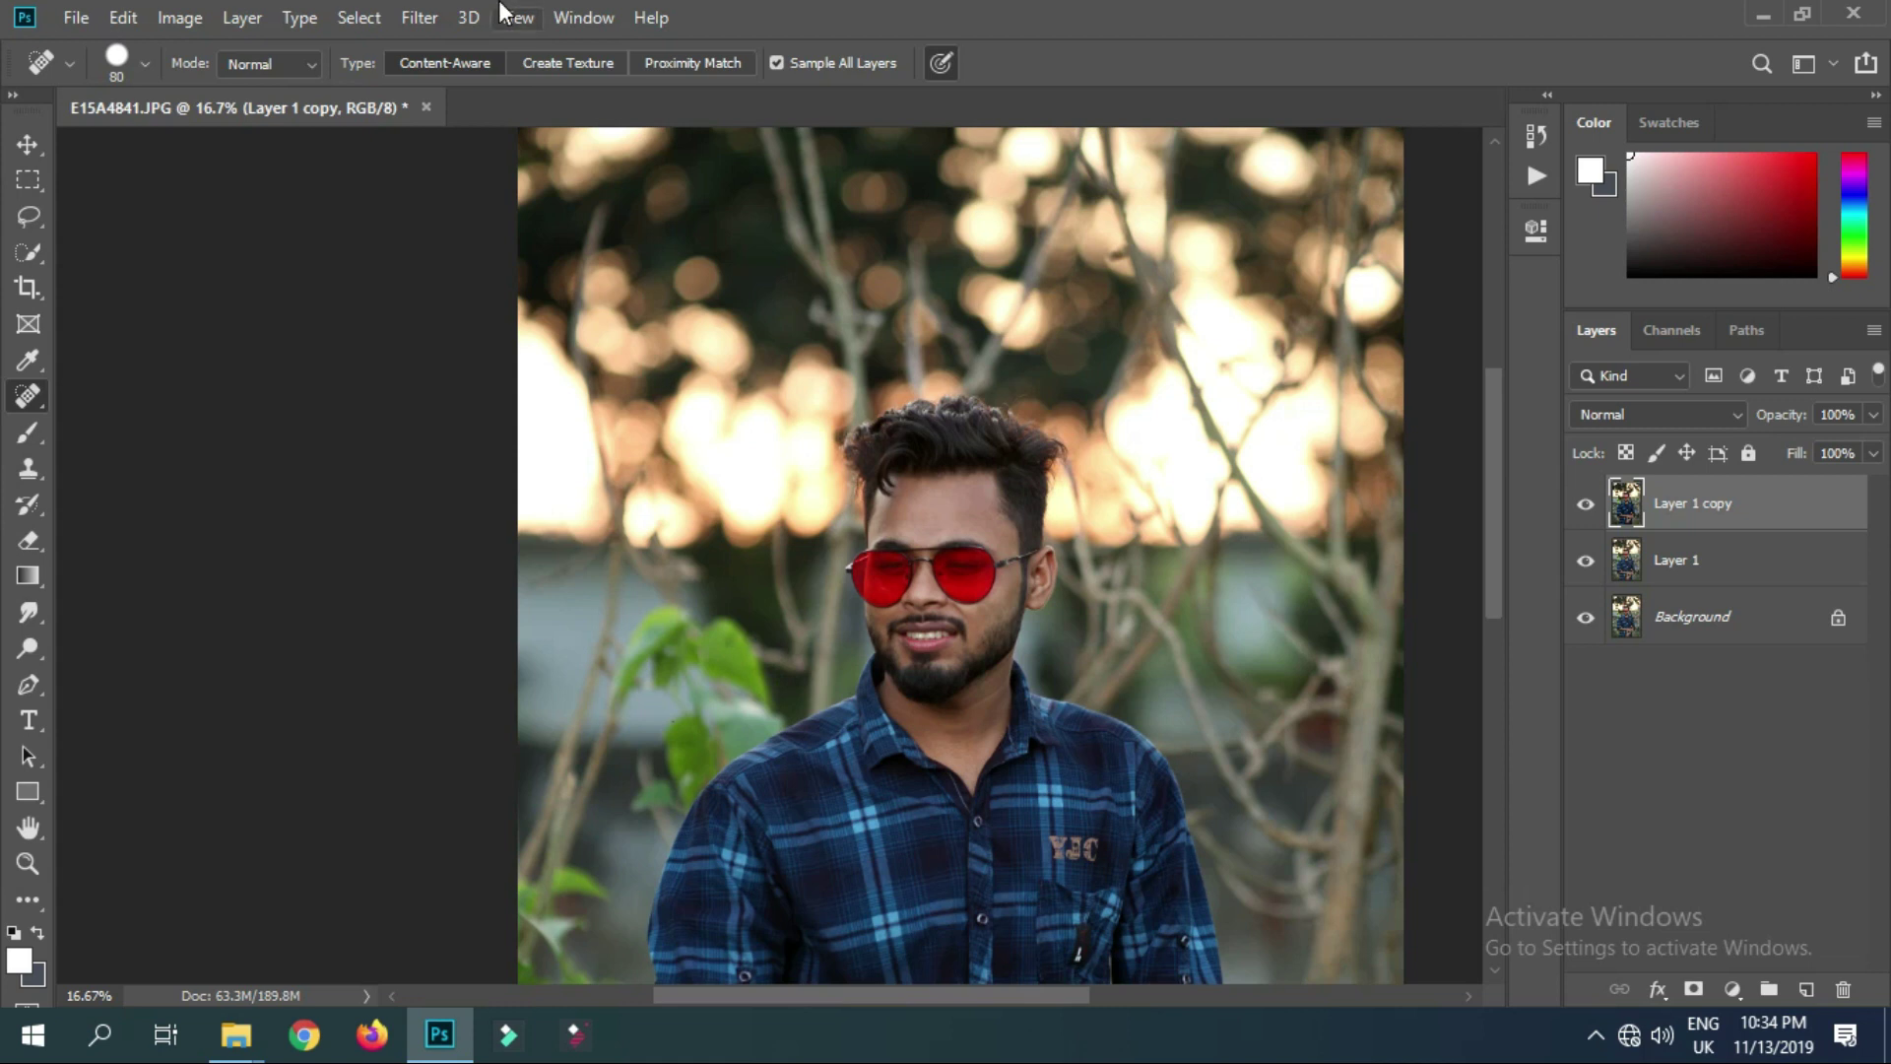
left_click(420, 17)
Open Liquify, zoom in on the head and warp the top-right hair tuft upward
key("Escape")
key("shift+ctrl+x")
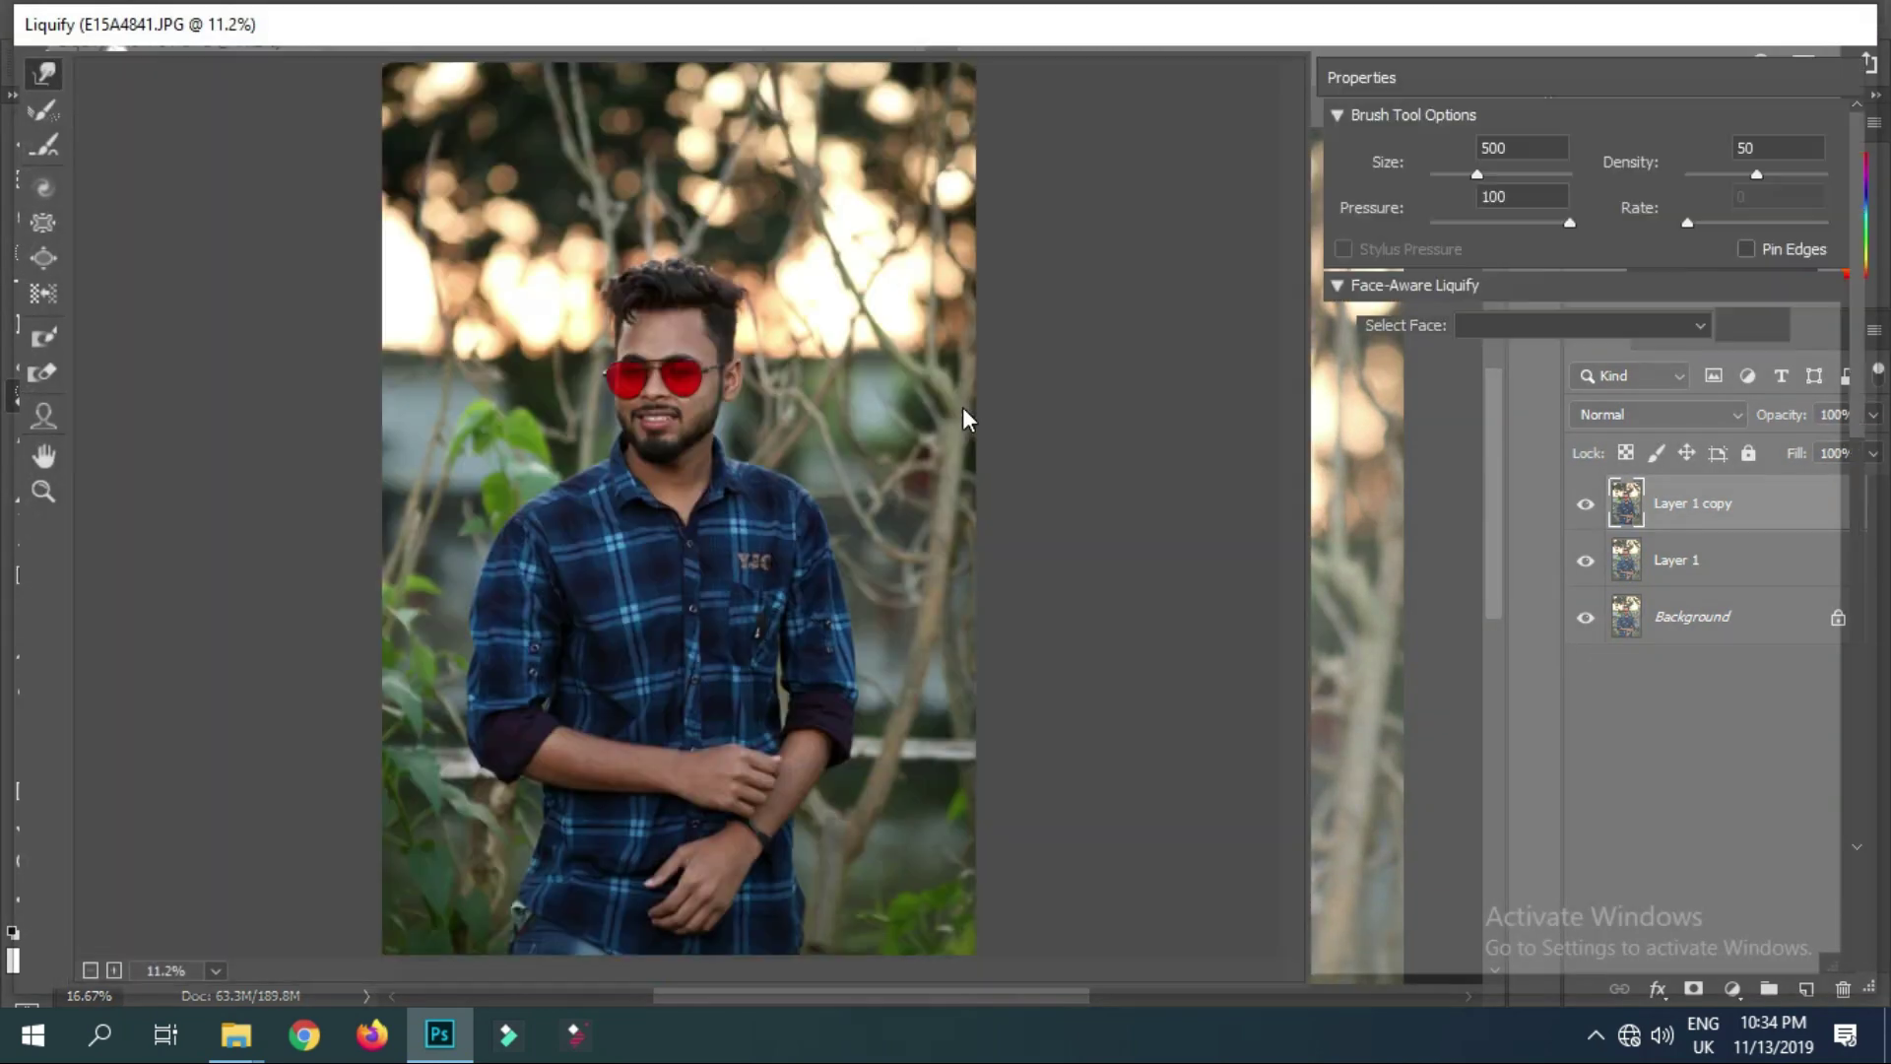
left_click(584, 263)
left_click(676, 219)
left_click(676, 219)
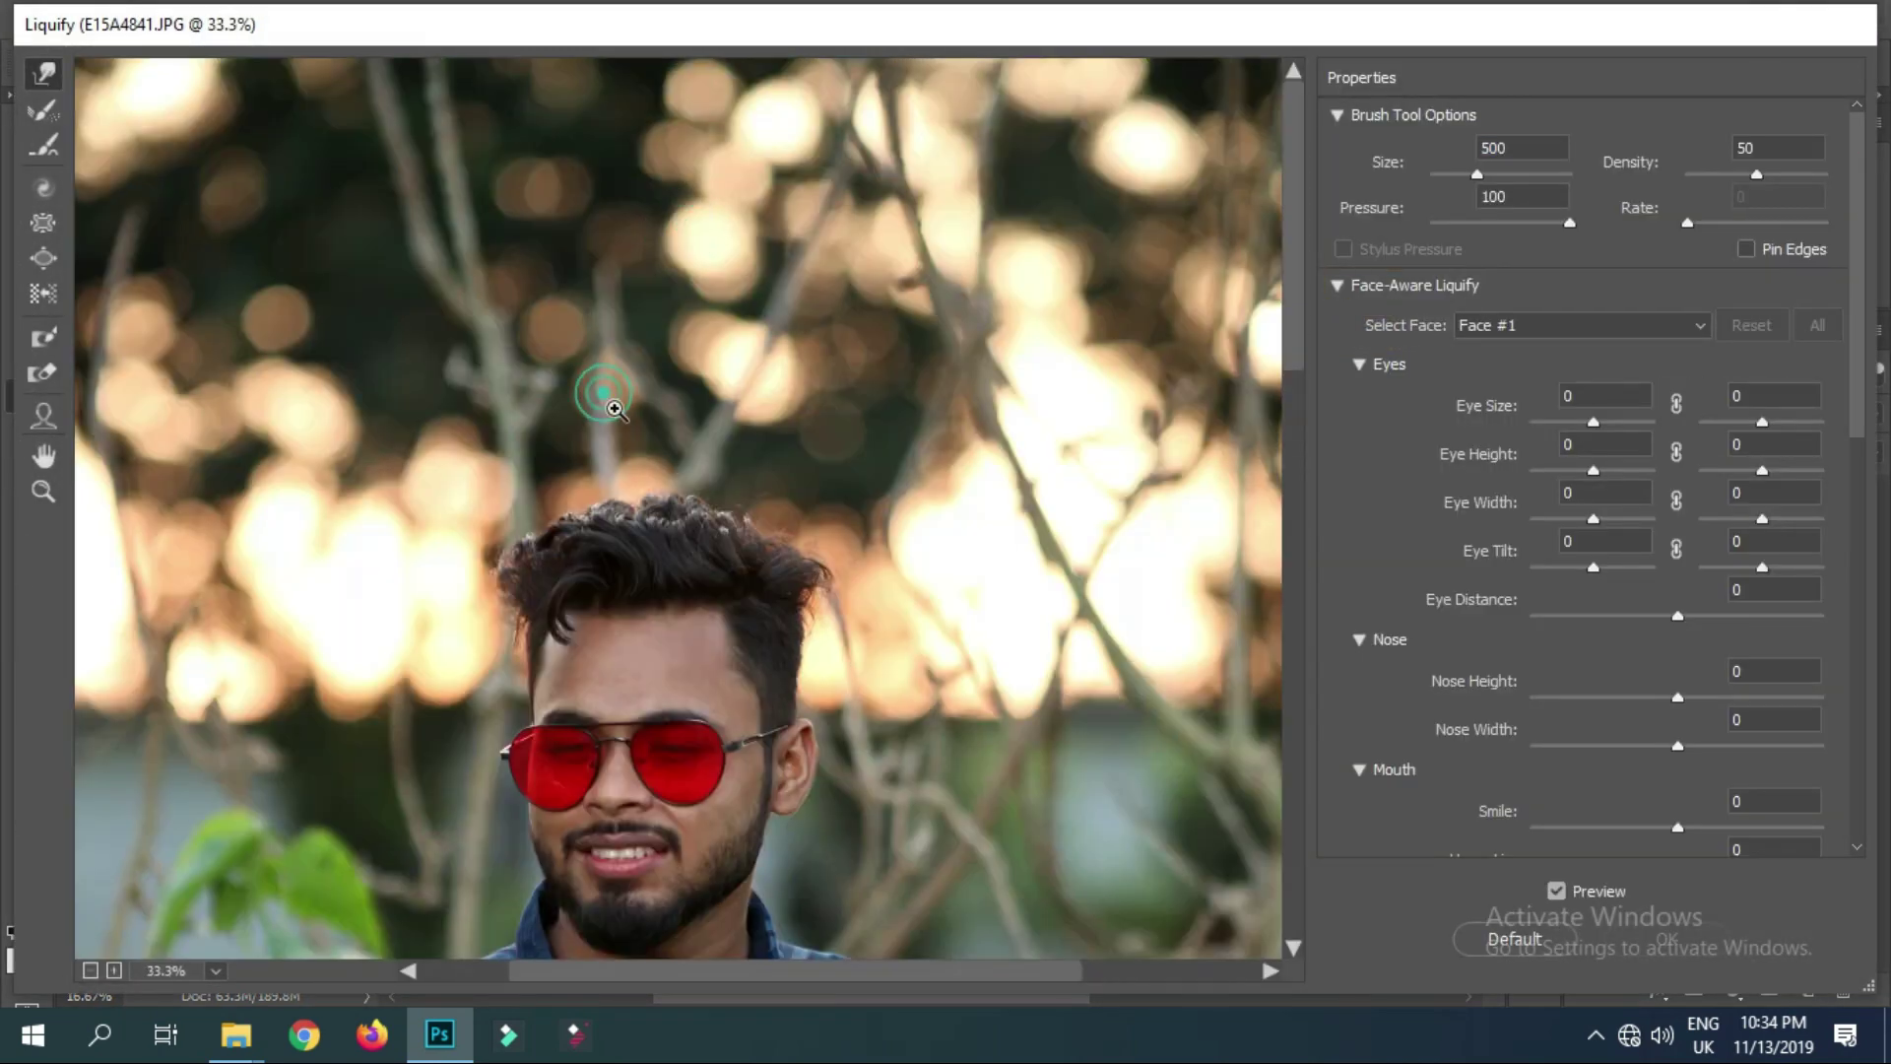
left_click(604, 401)
left_click_drag(920, 431, 962, 246)
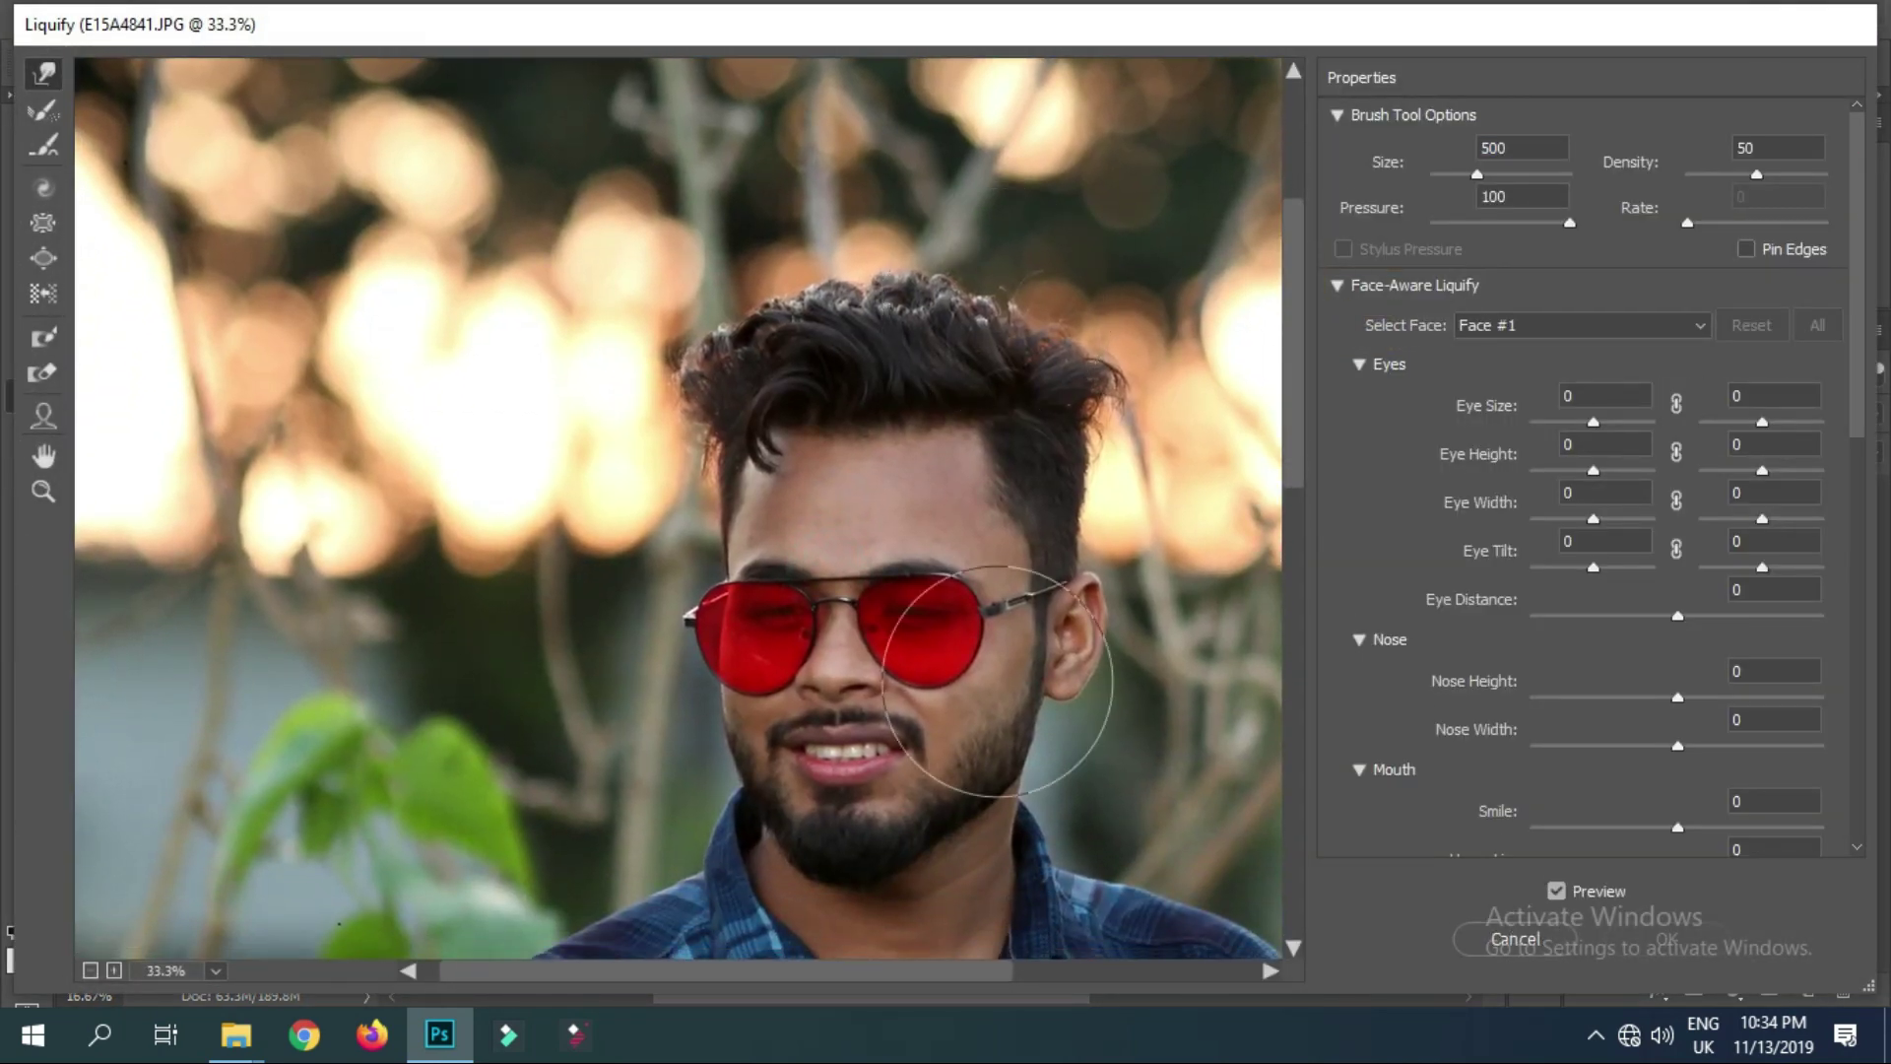
key("bracketright")
key("bracketleft")
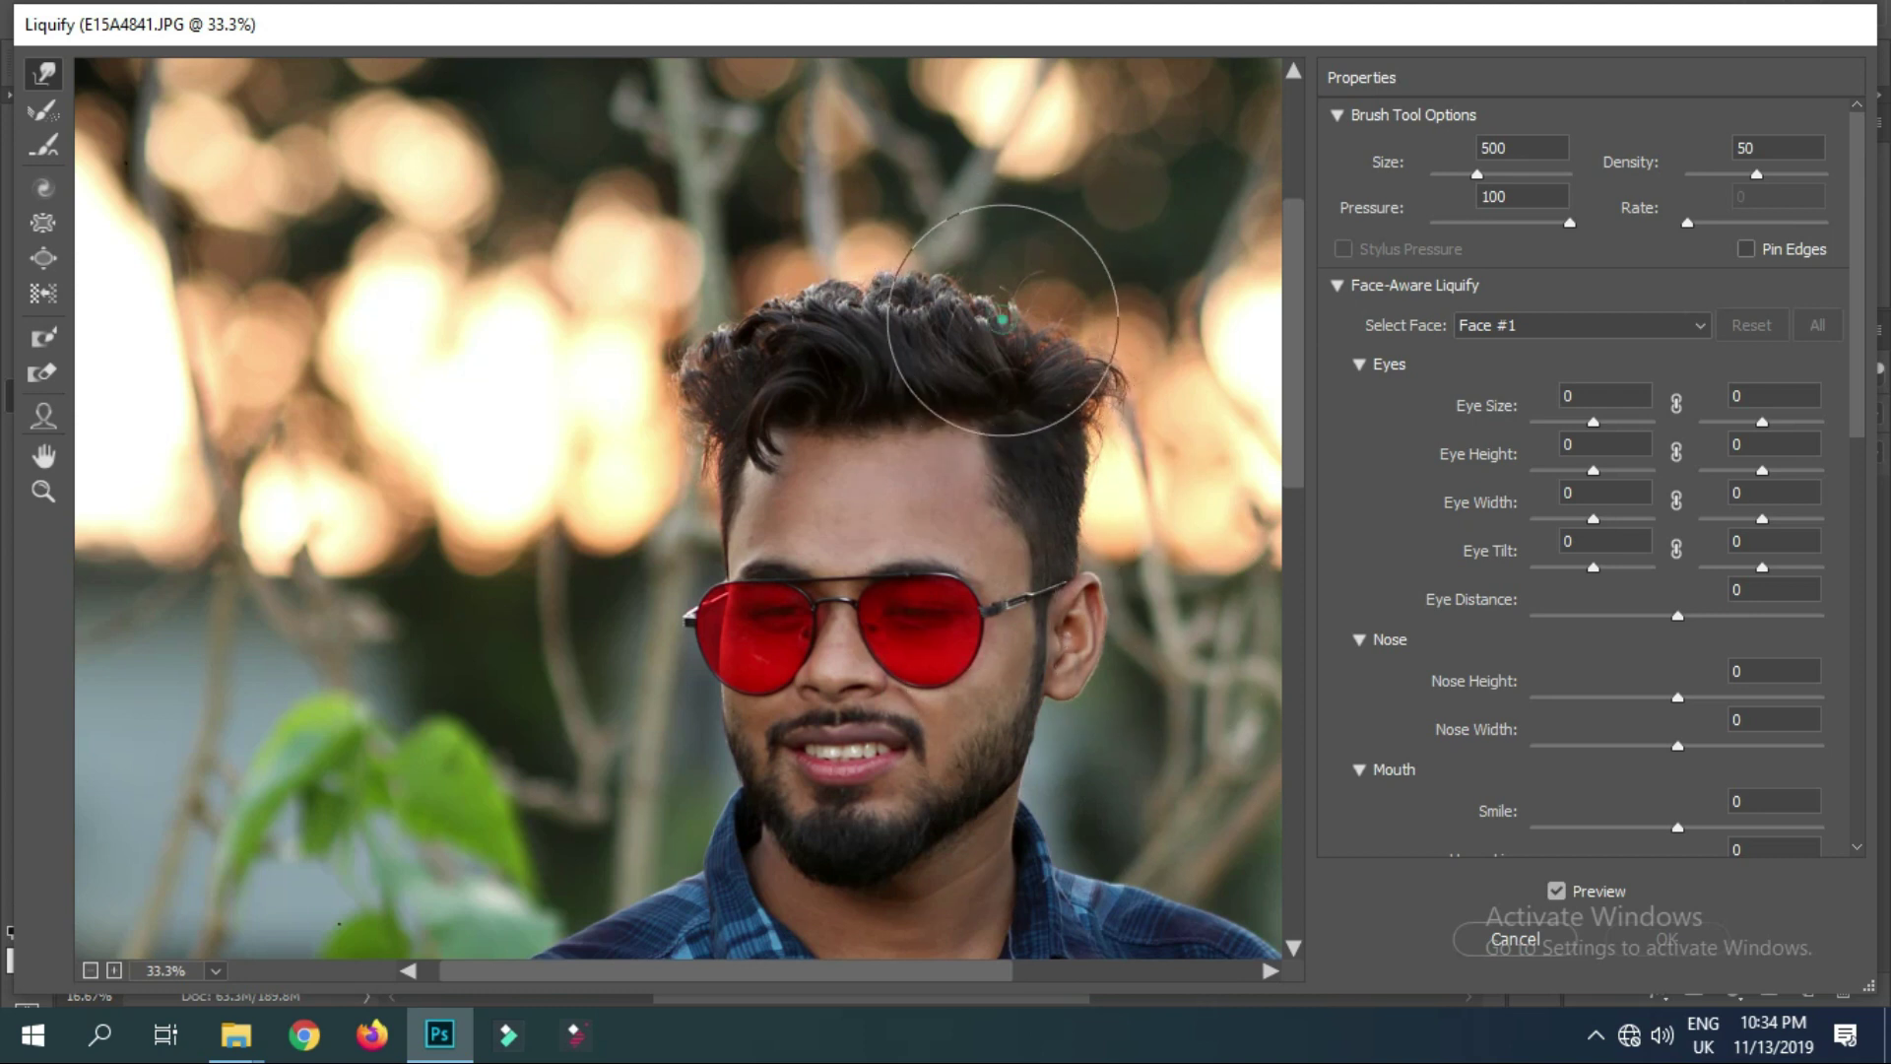
left_click_drag(1014, 317, 1034, 296)
Push the top, top-left and left hair outlines upward for more volume
key("bracketleft")
key("bracketleft")
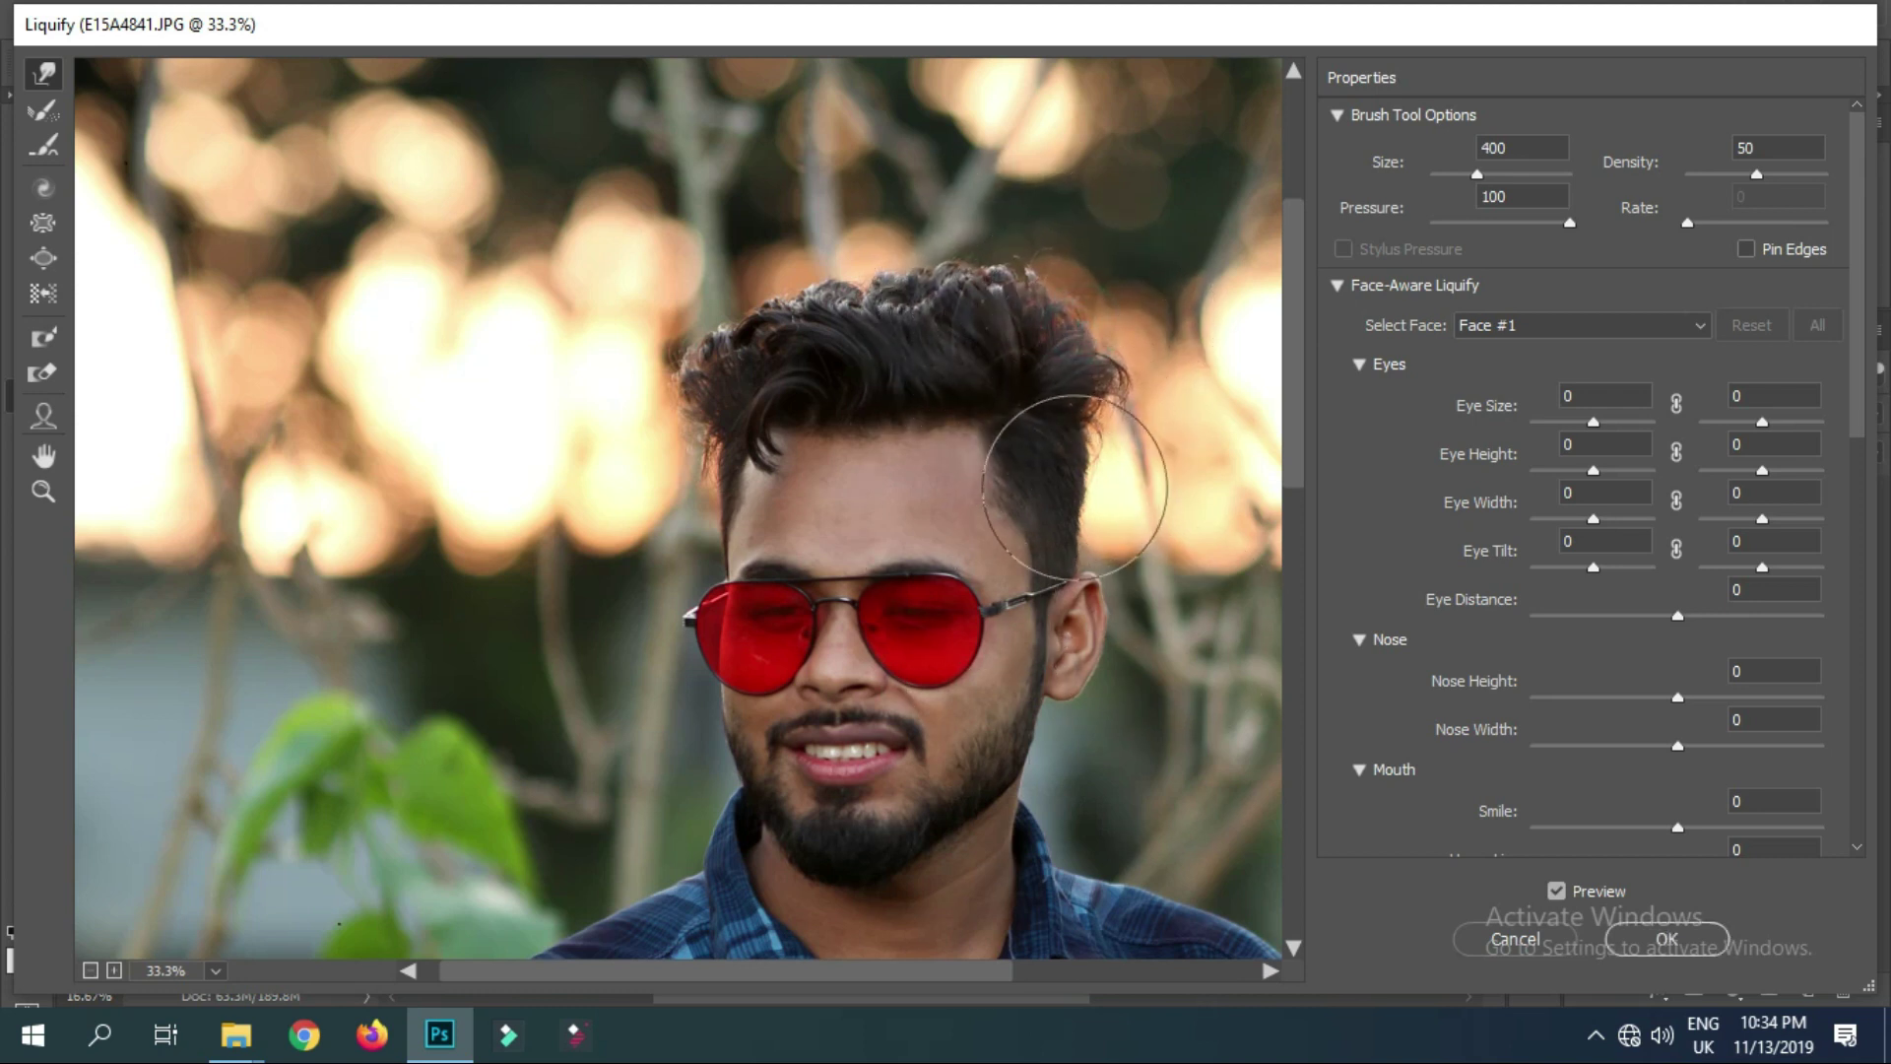
key("bracketright")
key("bracketright")
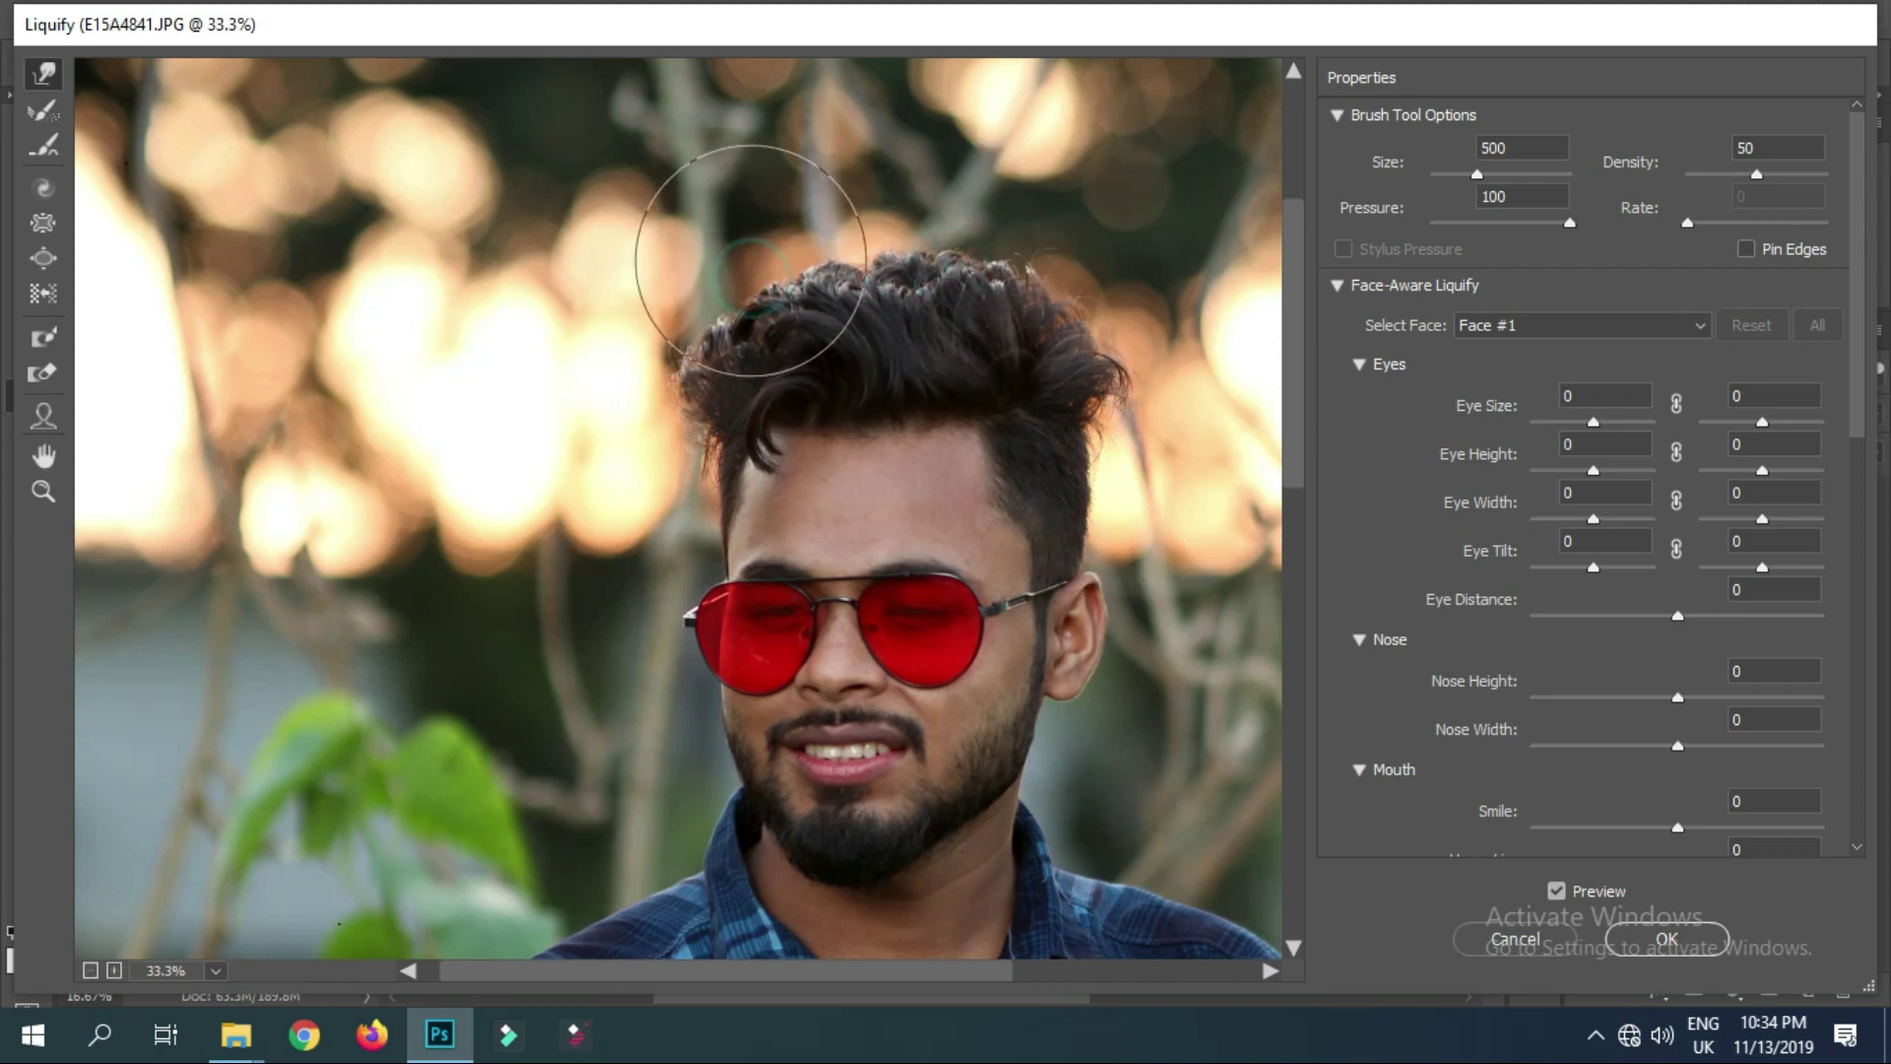
mouse_move(781, 270)
left_mouse_down()
mouse_move(818, 257)
mouse_move(726, 287)
mouse_move(836, 300)
mouse_move(848, 266)
mouse_move(888, 259)
mouse_move(1013, 316)
mouse_move(979, 287)
mouse_move(1034, 304)
mouse_move(1055, 371)
left_mouse_up()
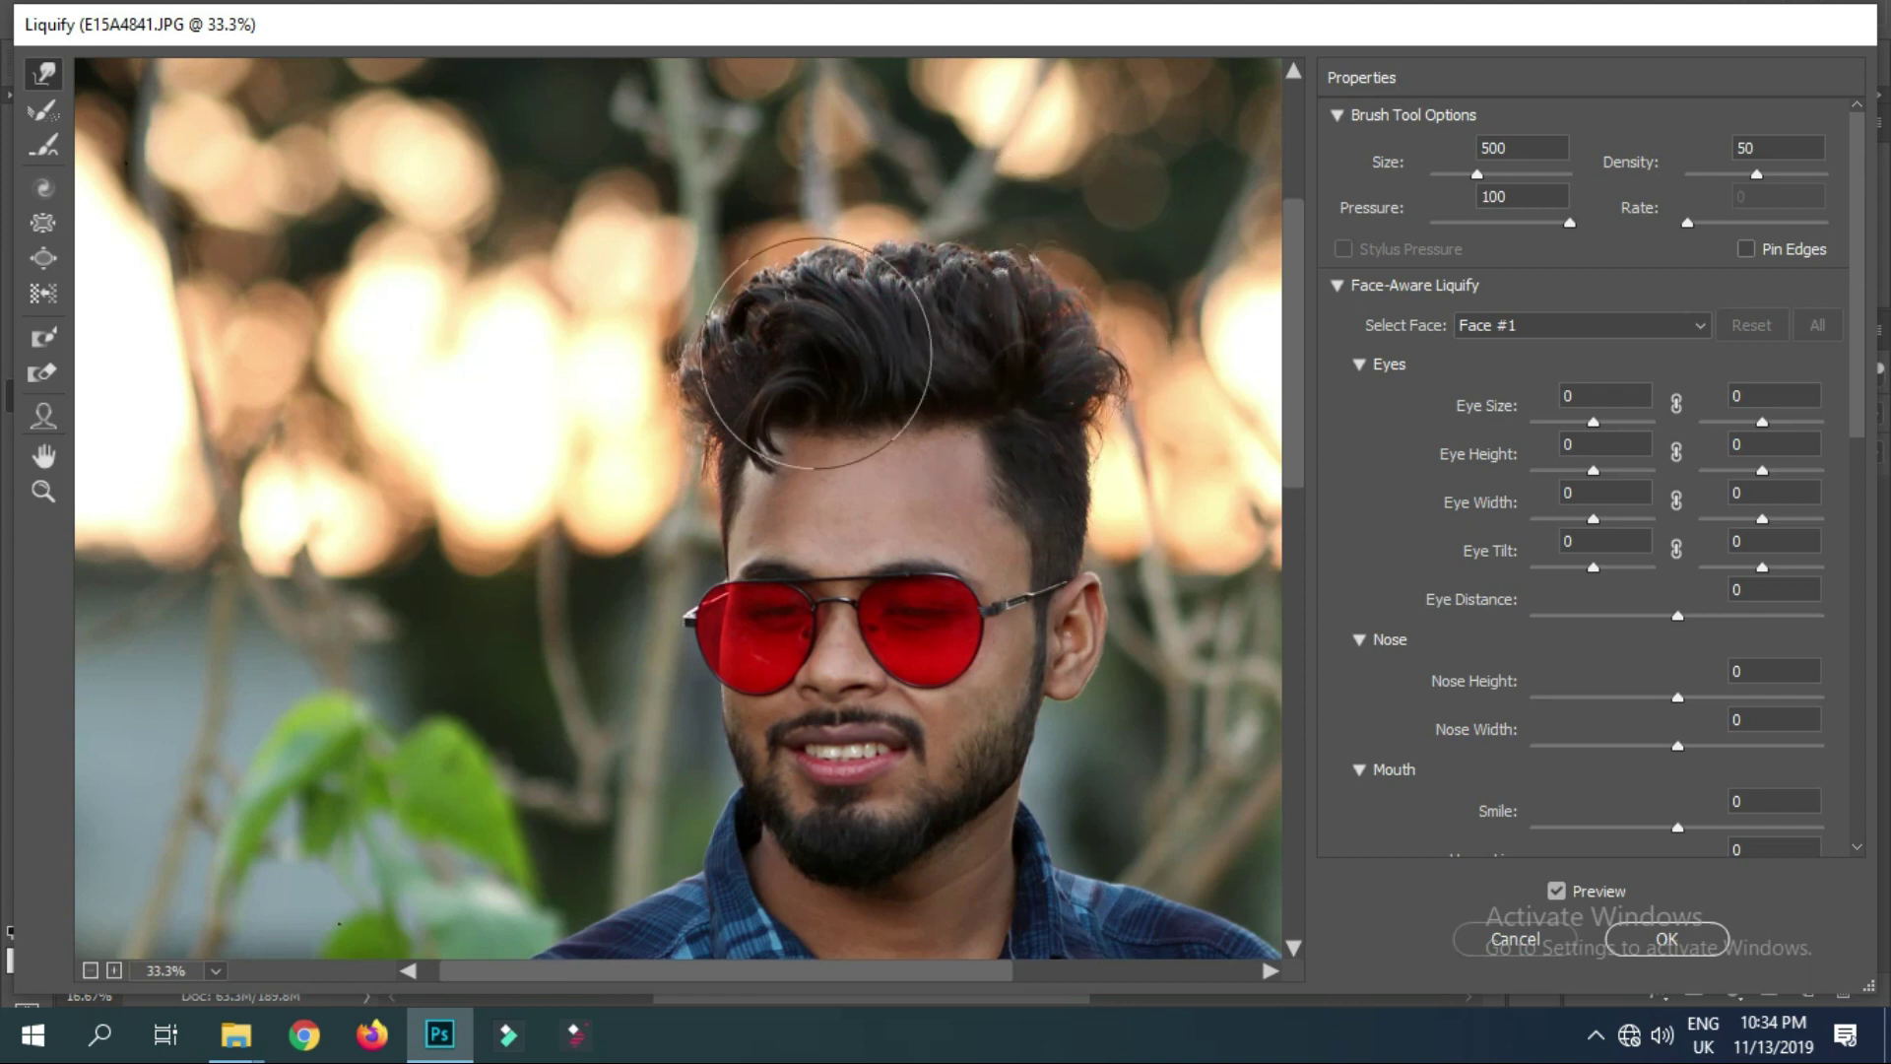
mouse_move(849, 272)
left_mouse_down()
mouse_move(844, 254)
mouse_move(936, 262)
left_mouse_up()
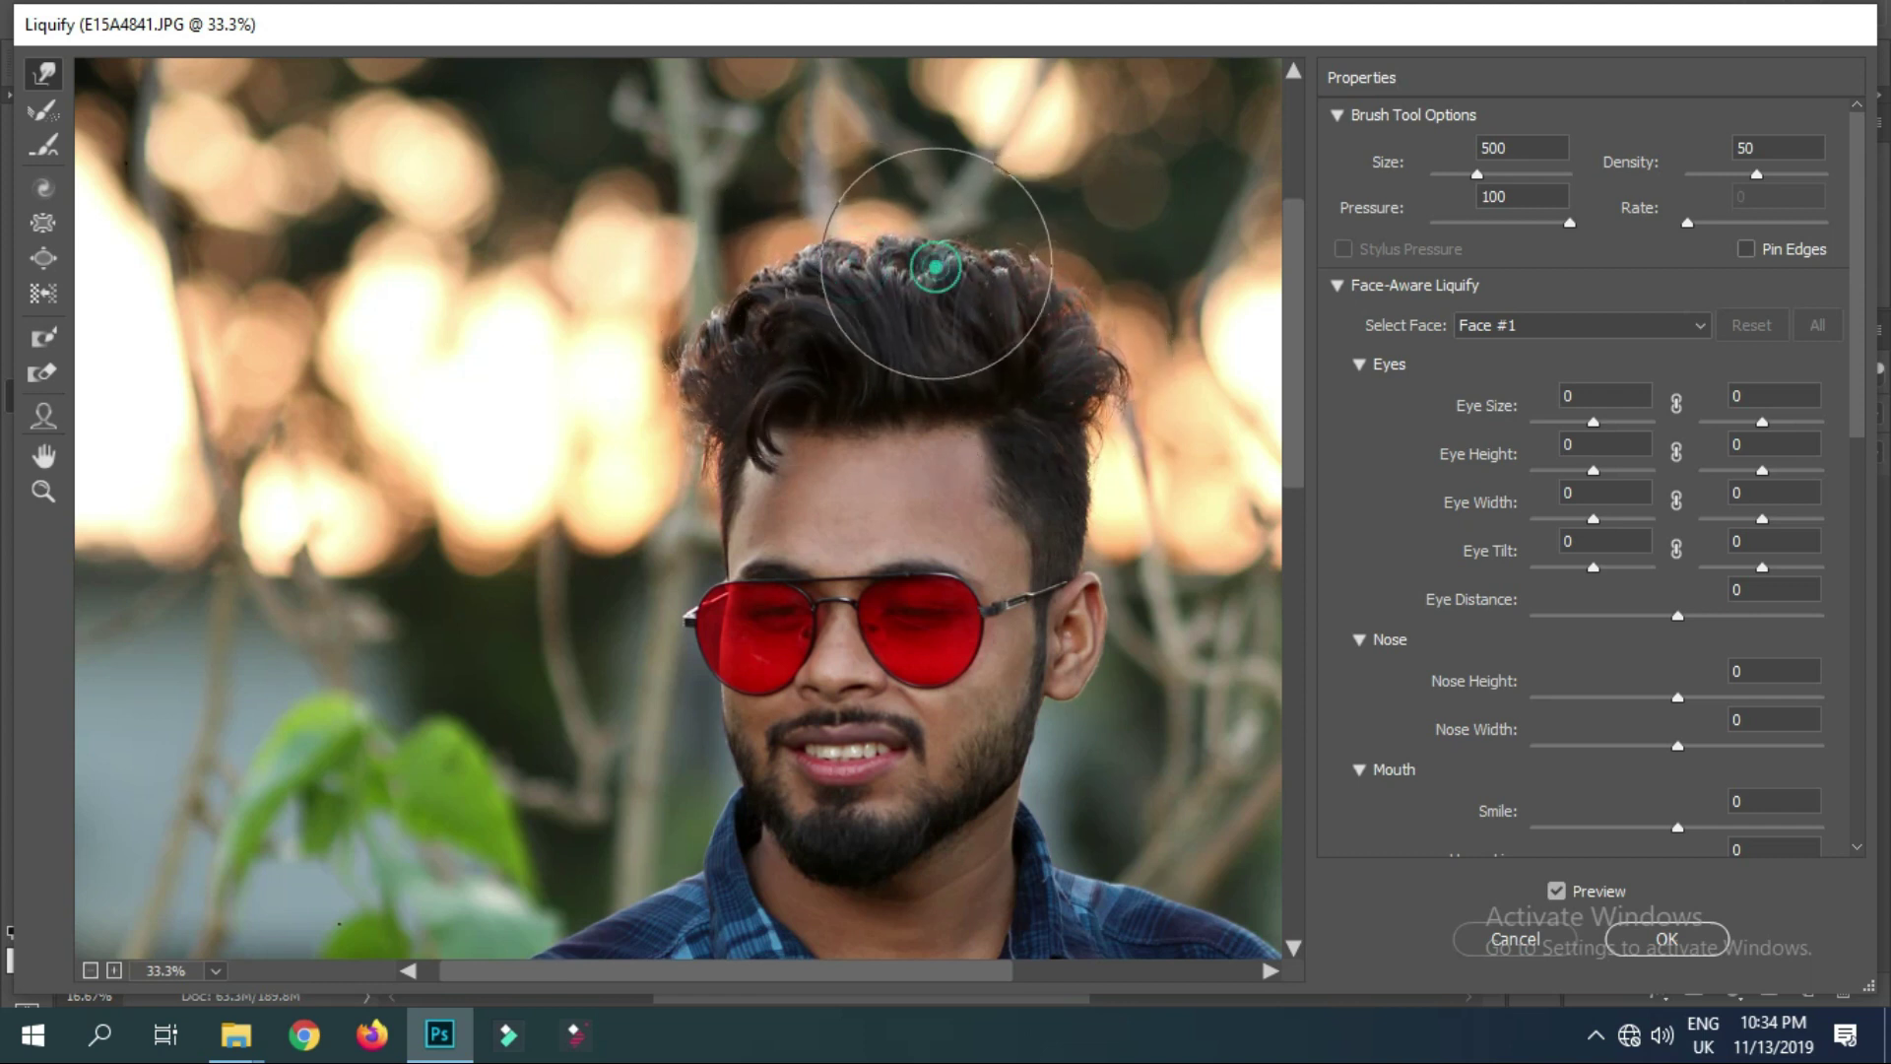
left_click_drag(654, 443, 697, 443)
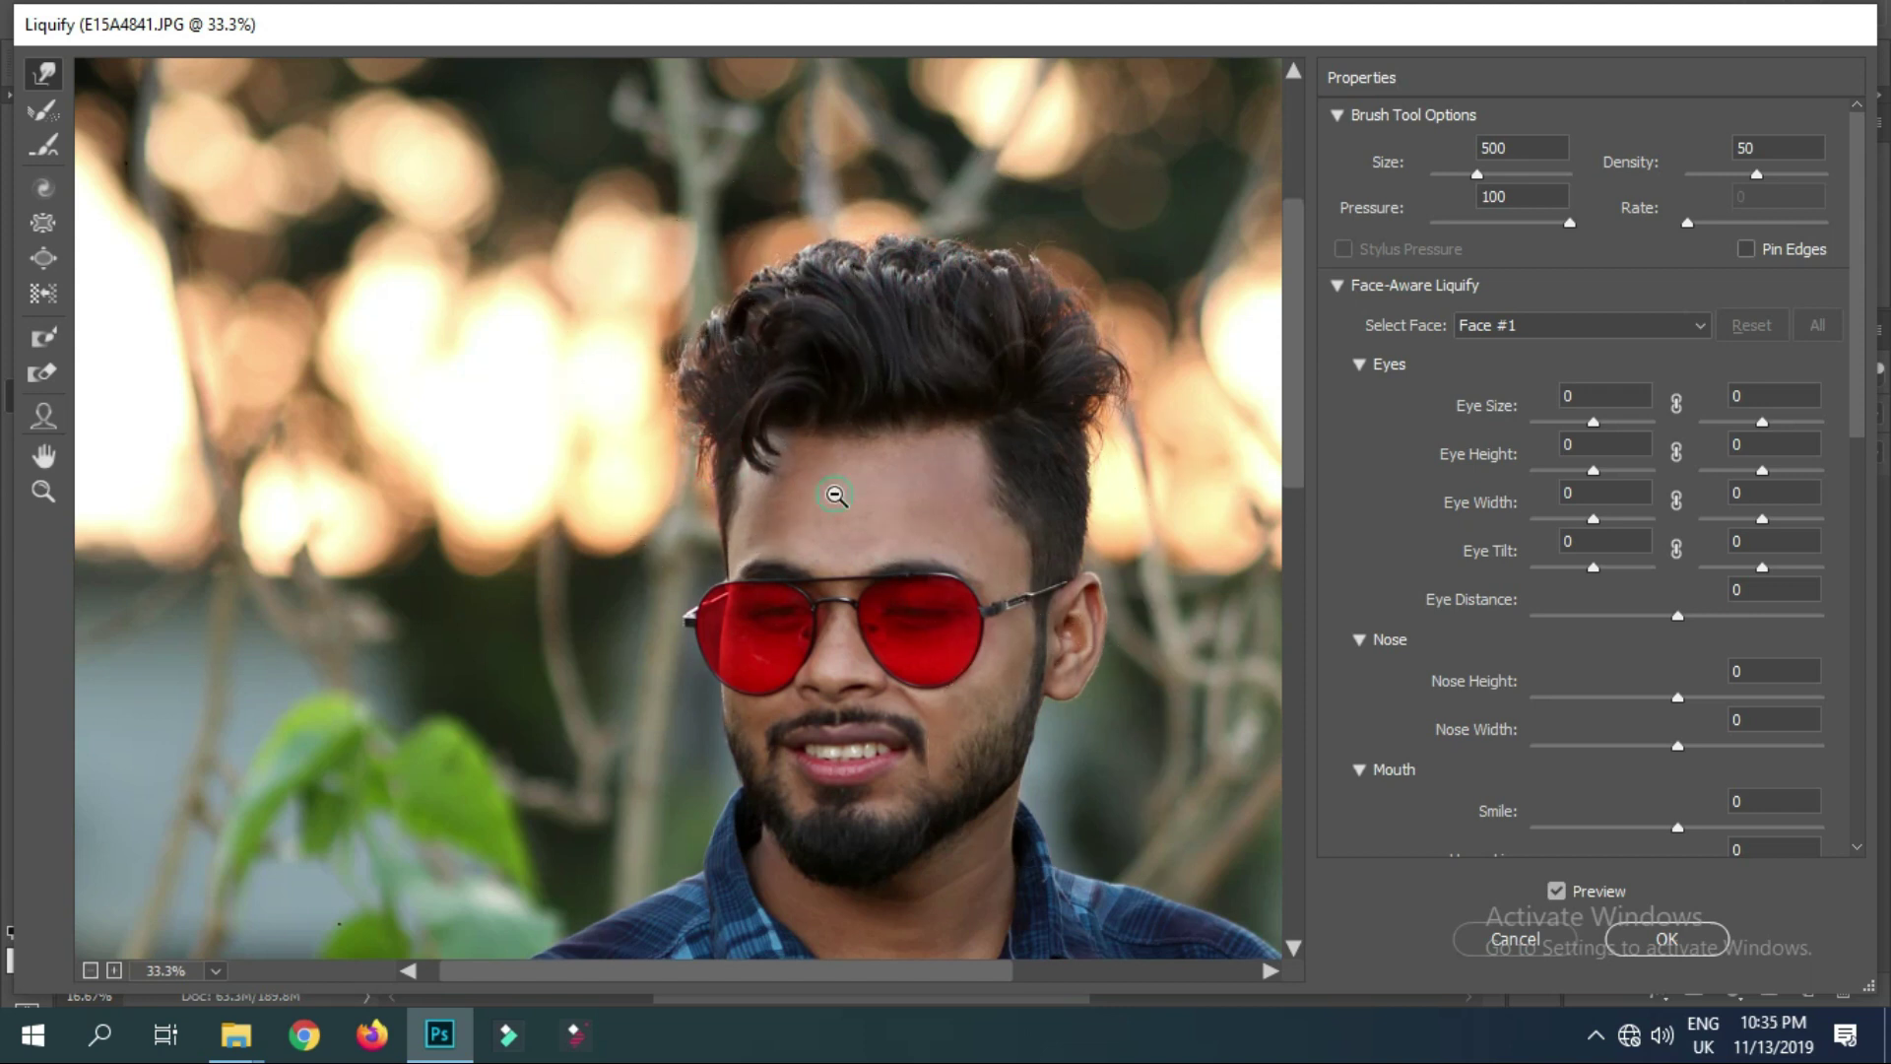
key("ctrl+minus")
key("ctrl+minus")
scroll(617, 429, "up", 2)
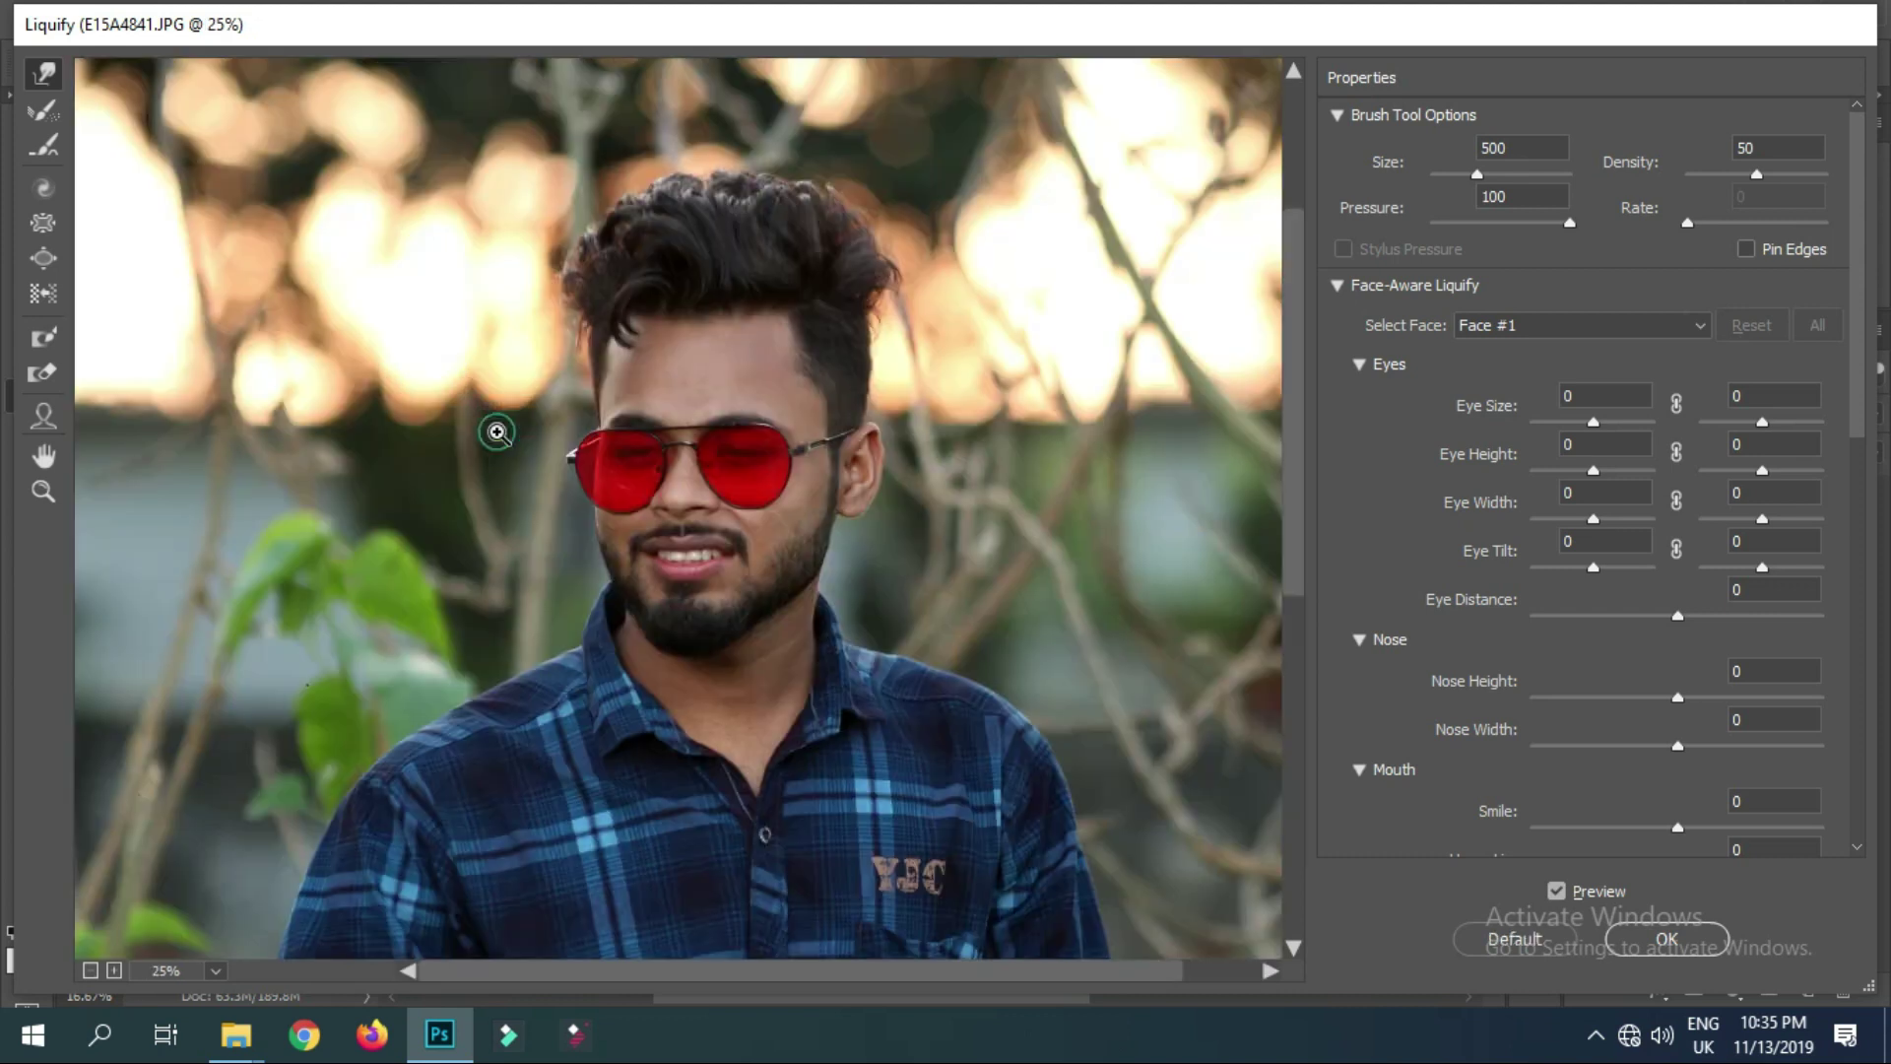
mouse_move(650, 170)
left_mouse_down()
mouse_move(840, 176)
mouse_move(866, 275)
left_mouse_up()
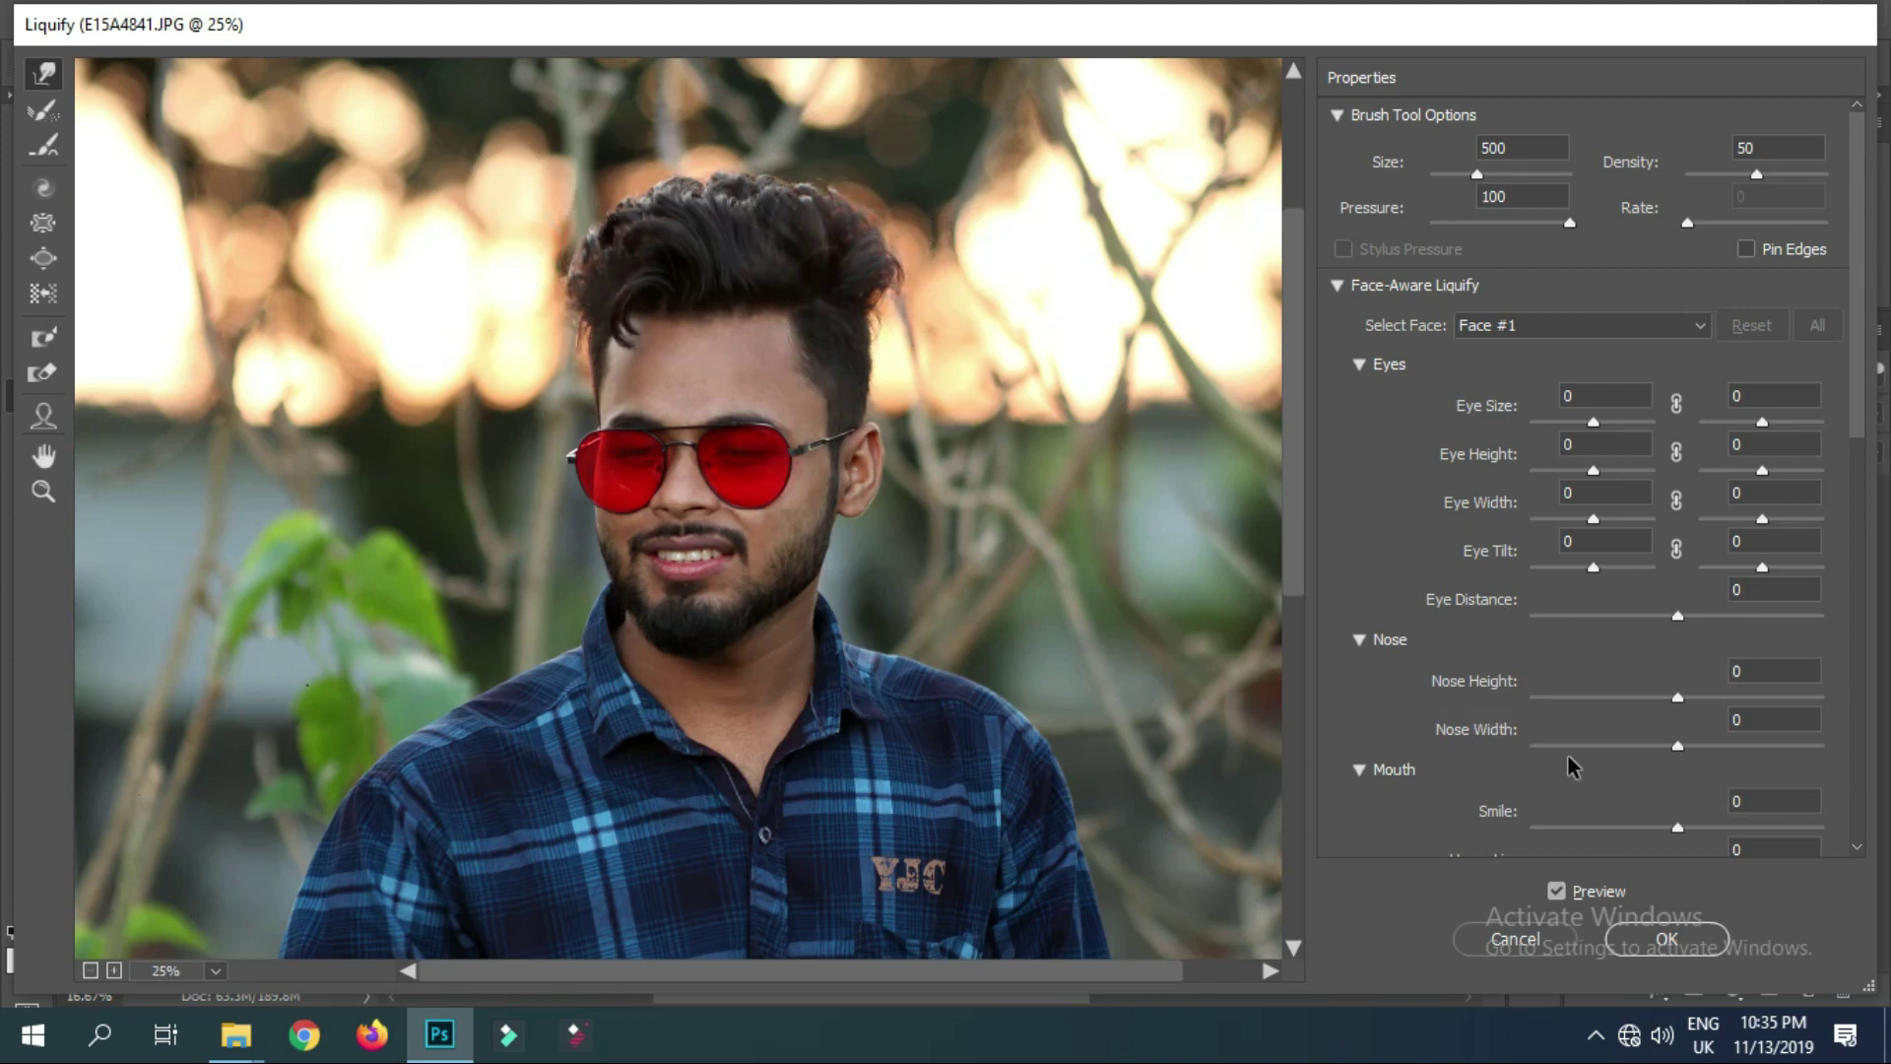
Set Nose Width -96, Smile 19, lips -33/-21, Mouth Width -62 and Mouth Height 26
left_click_drag(1678, 748, 1546, 754)
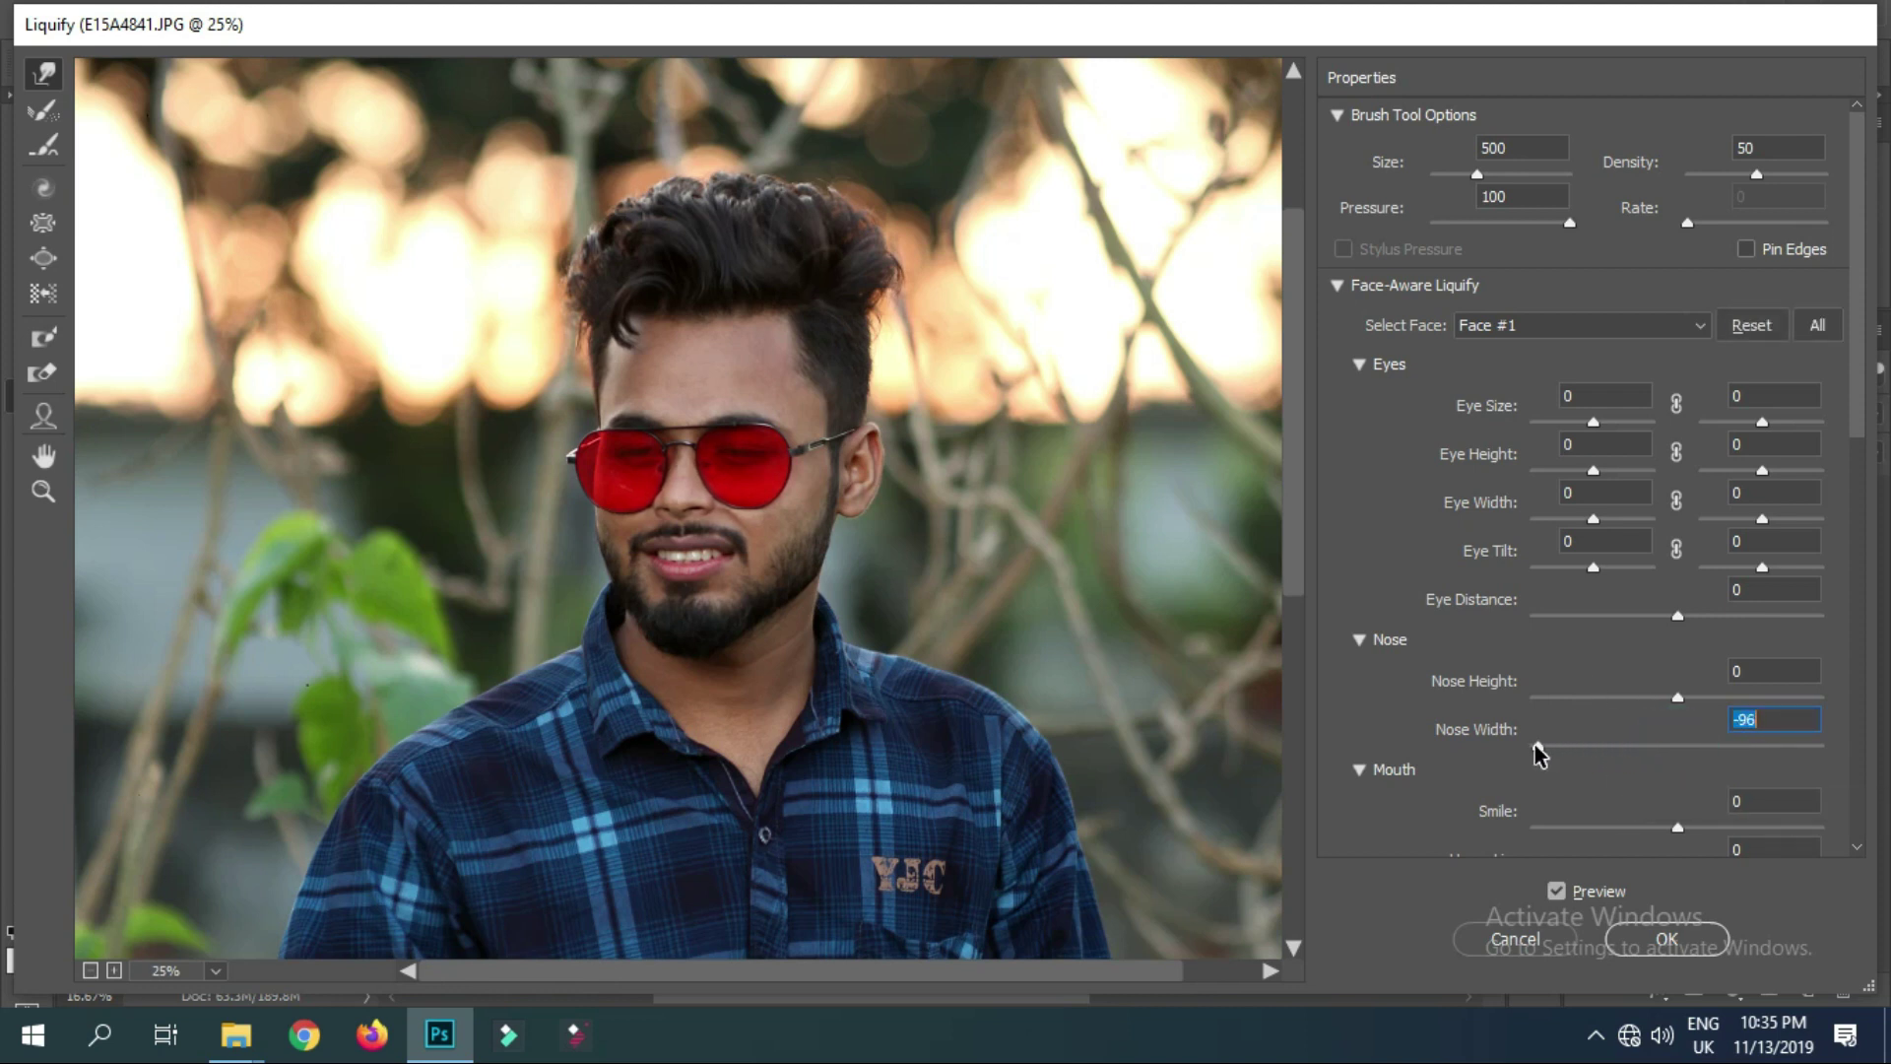
scroll(1595, 700, "down", 1)
scroll(1616, 676, "down", 1)
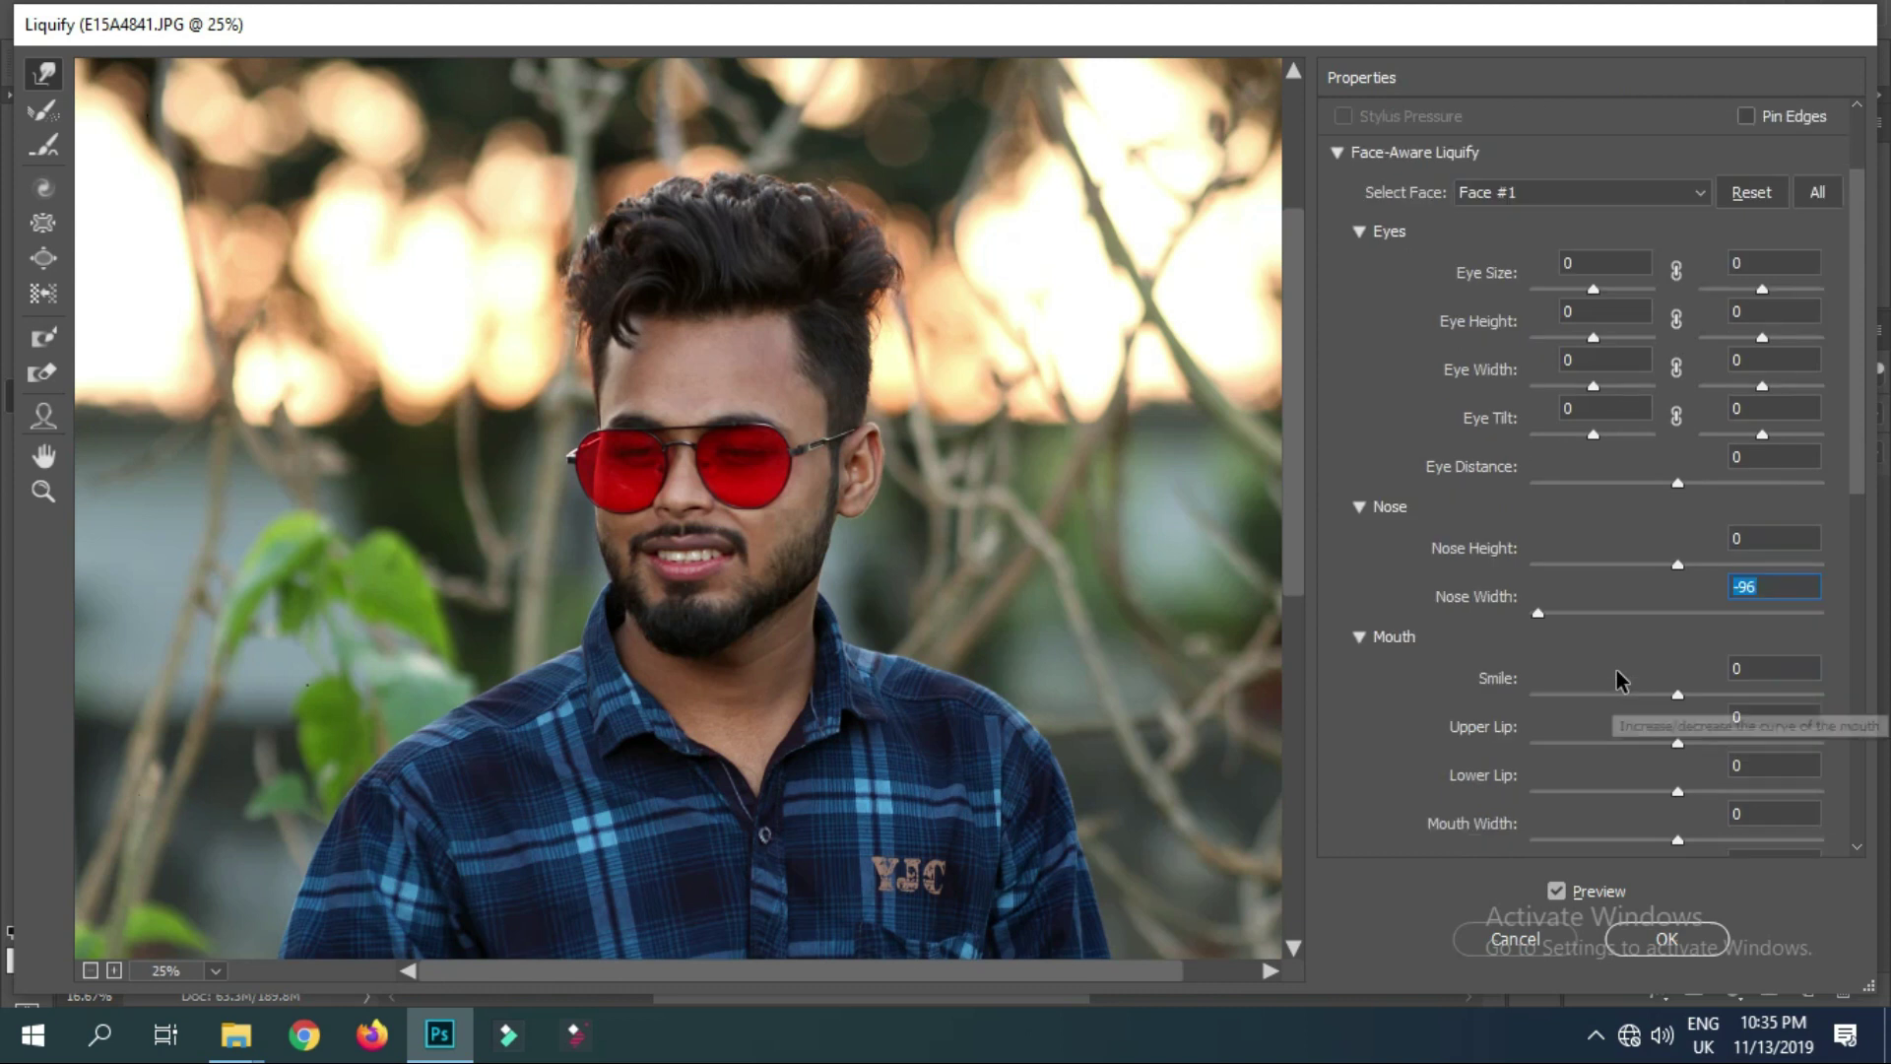
scroll(1675, 768, "down", 1)
scroll(1660, 758, "down", 1)
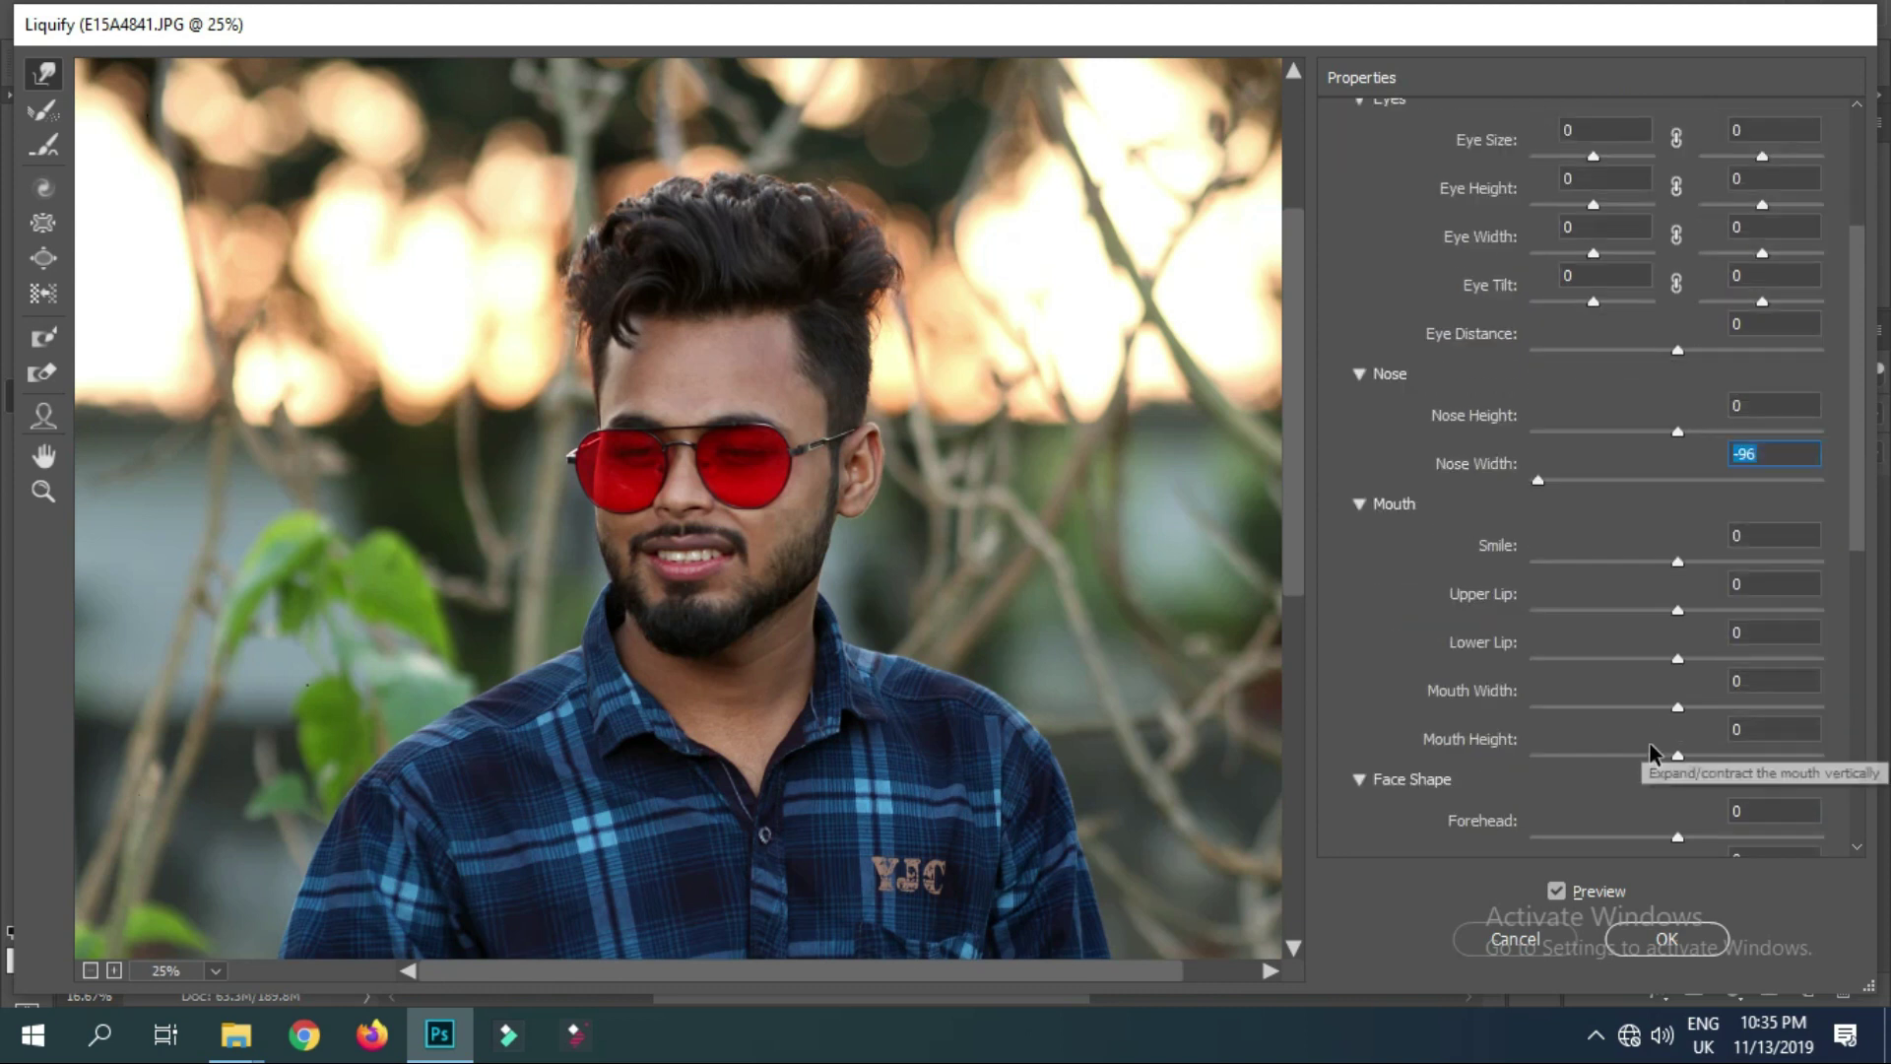
left_click_drag(1676, 561, 1702, 561)
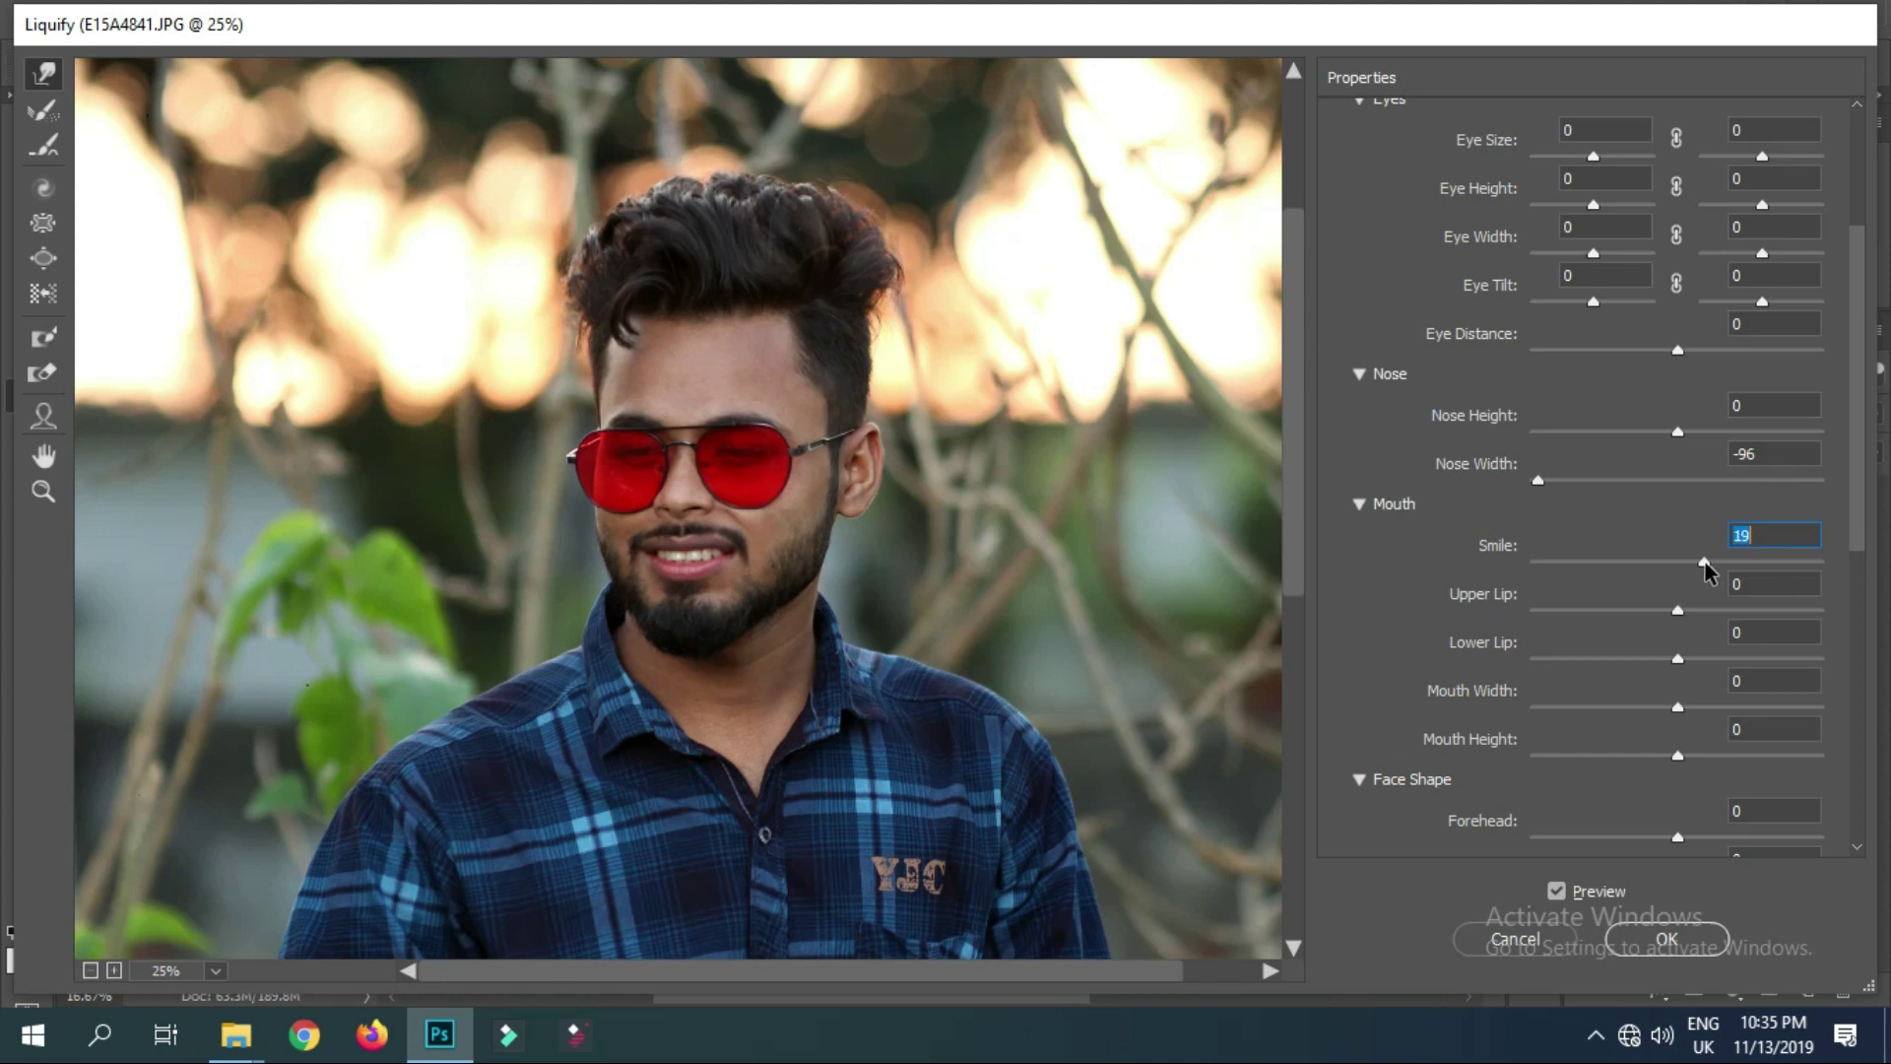
mouse_move(1709, 571)
left_mouse_down()
mouse_move(1632, 612)
mouse_move(1714, 662)
mouse_move(1647, 660)
mouse_move(1588, 707)
left_mouse_up()
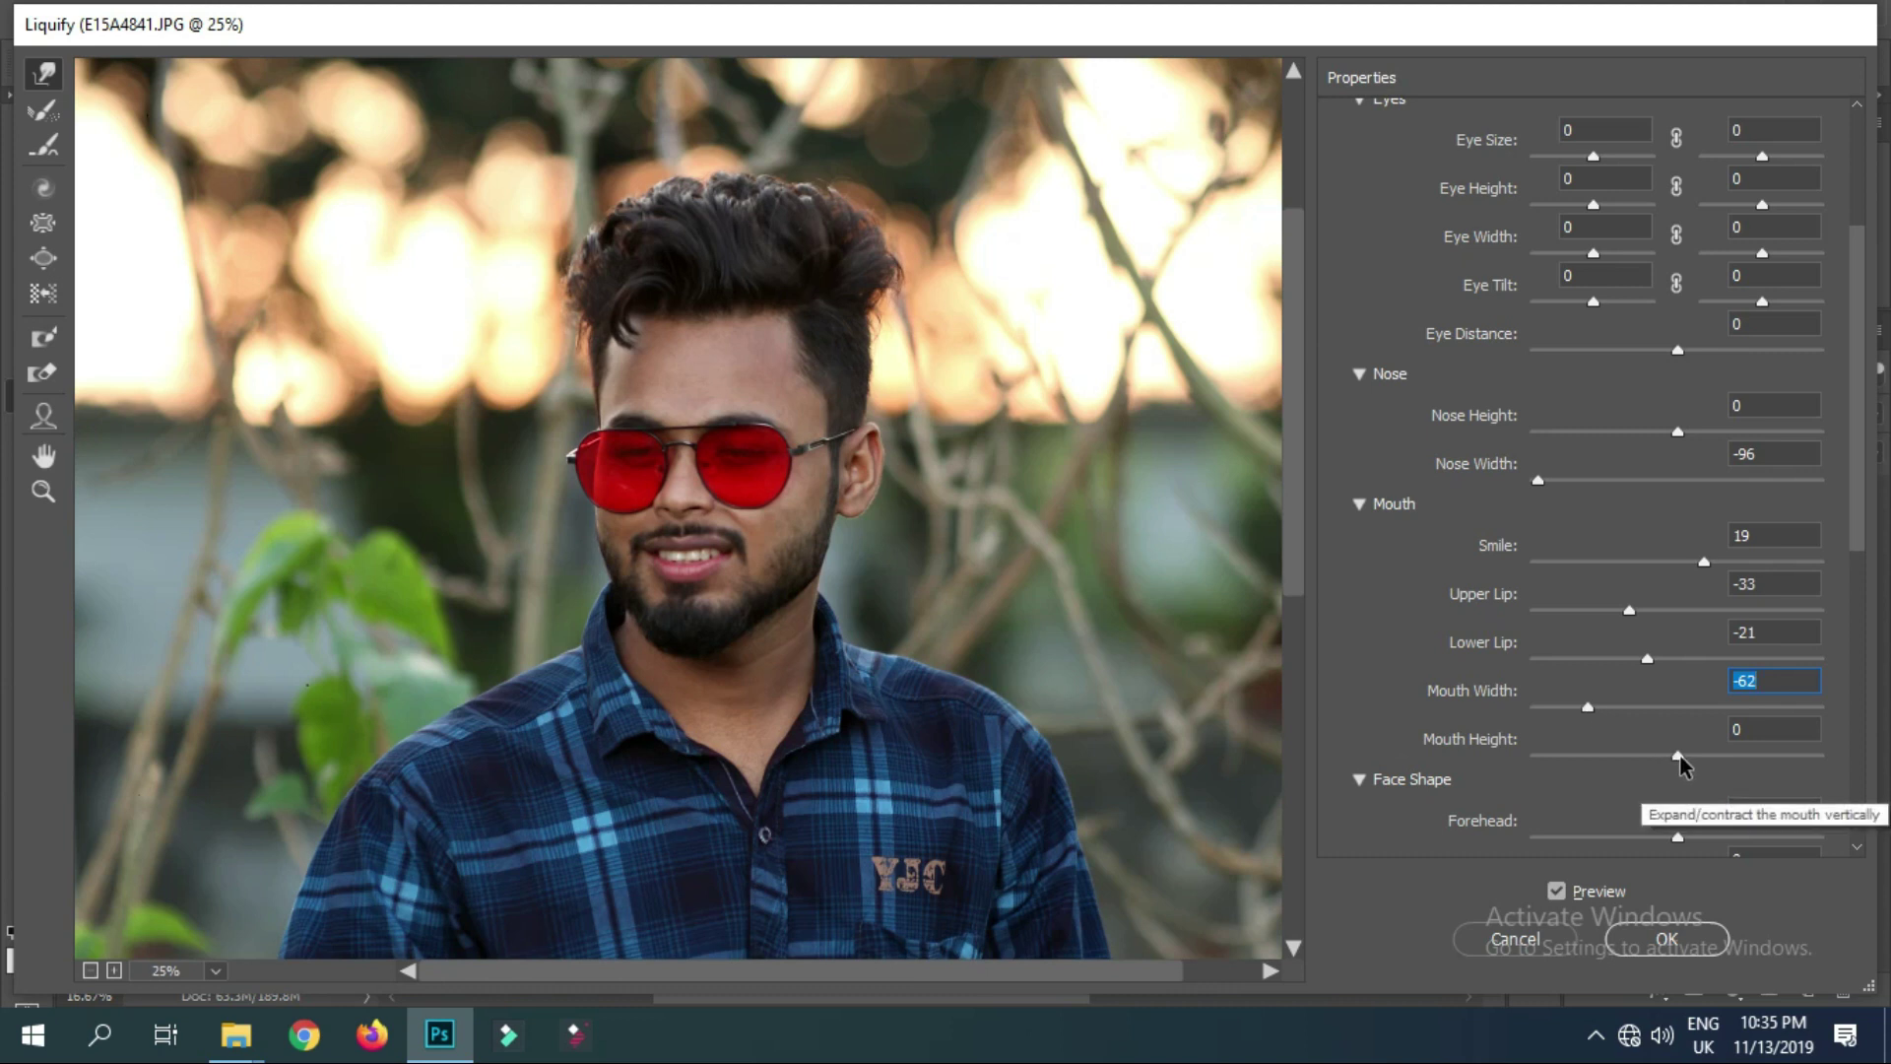
left_click_drag(1677, 755, 1705, 757)
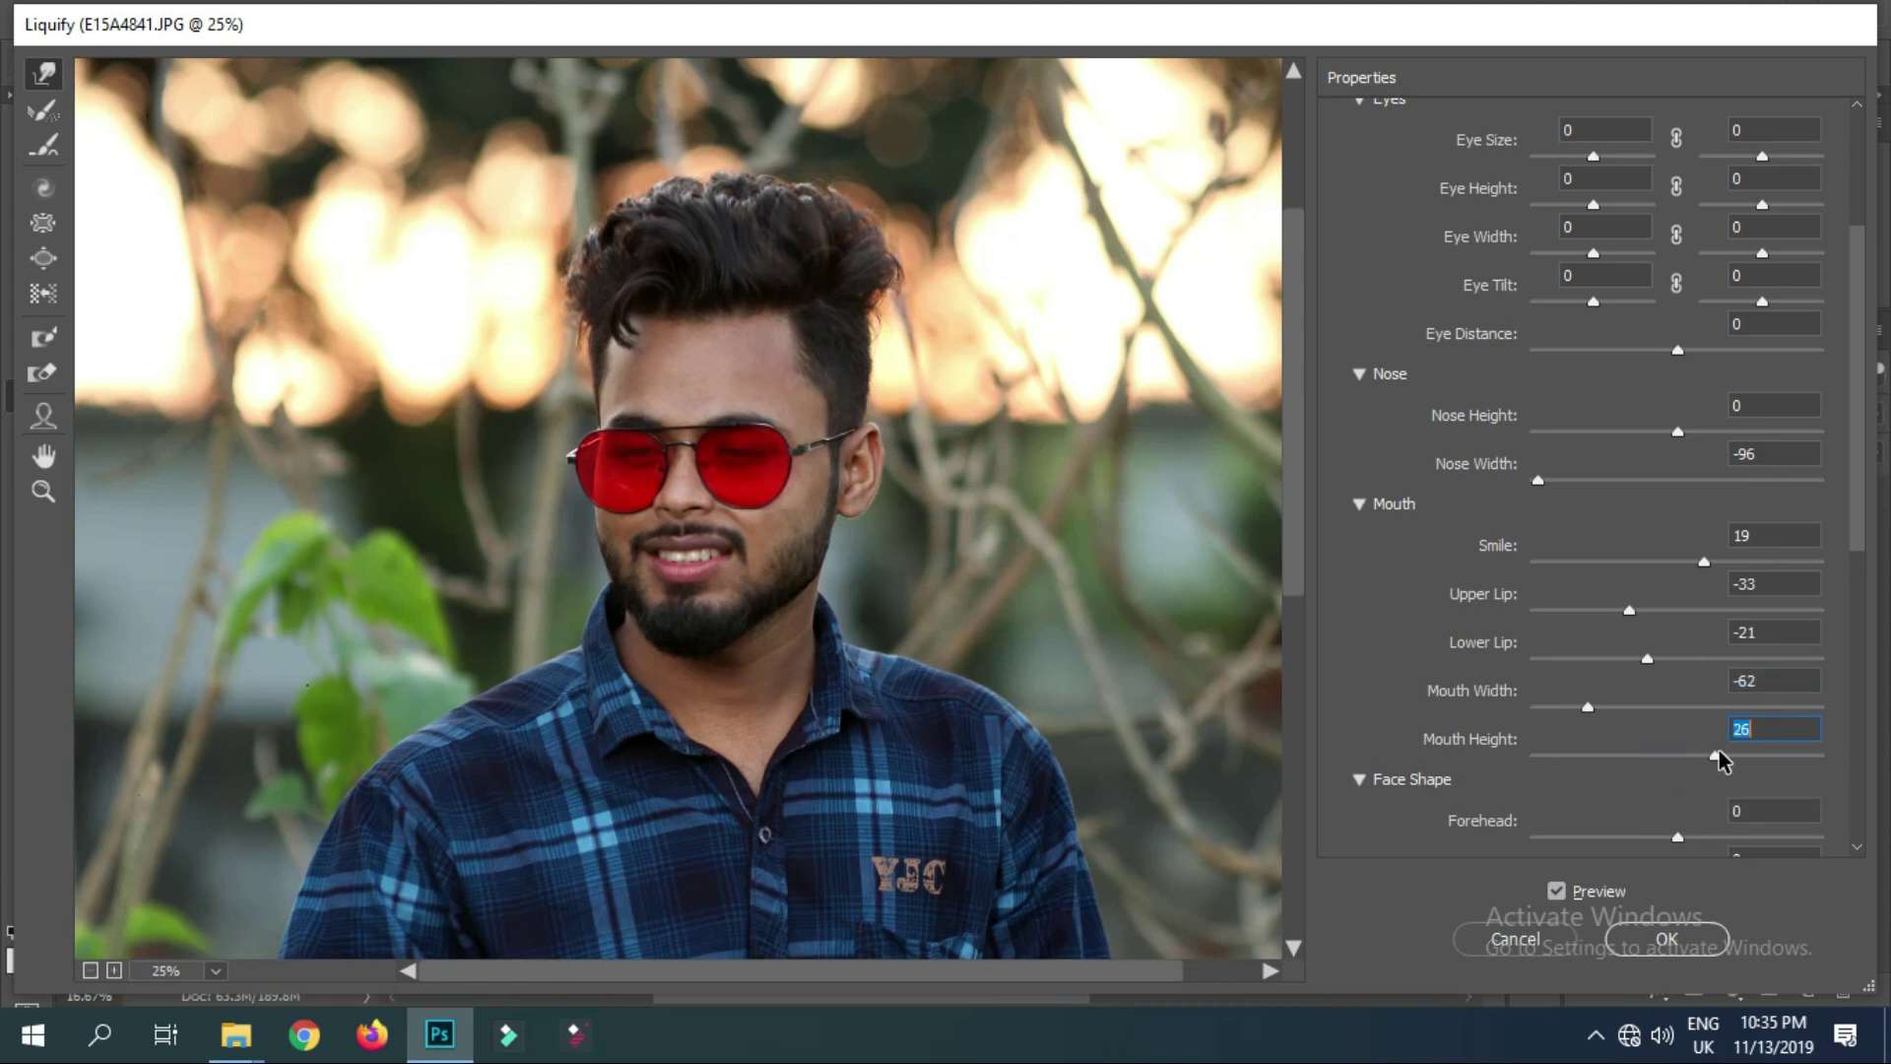
scroll(1688, 591, "down", 1)
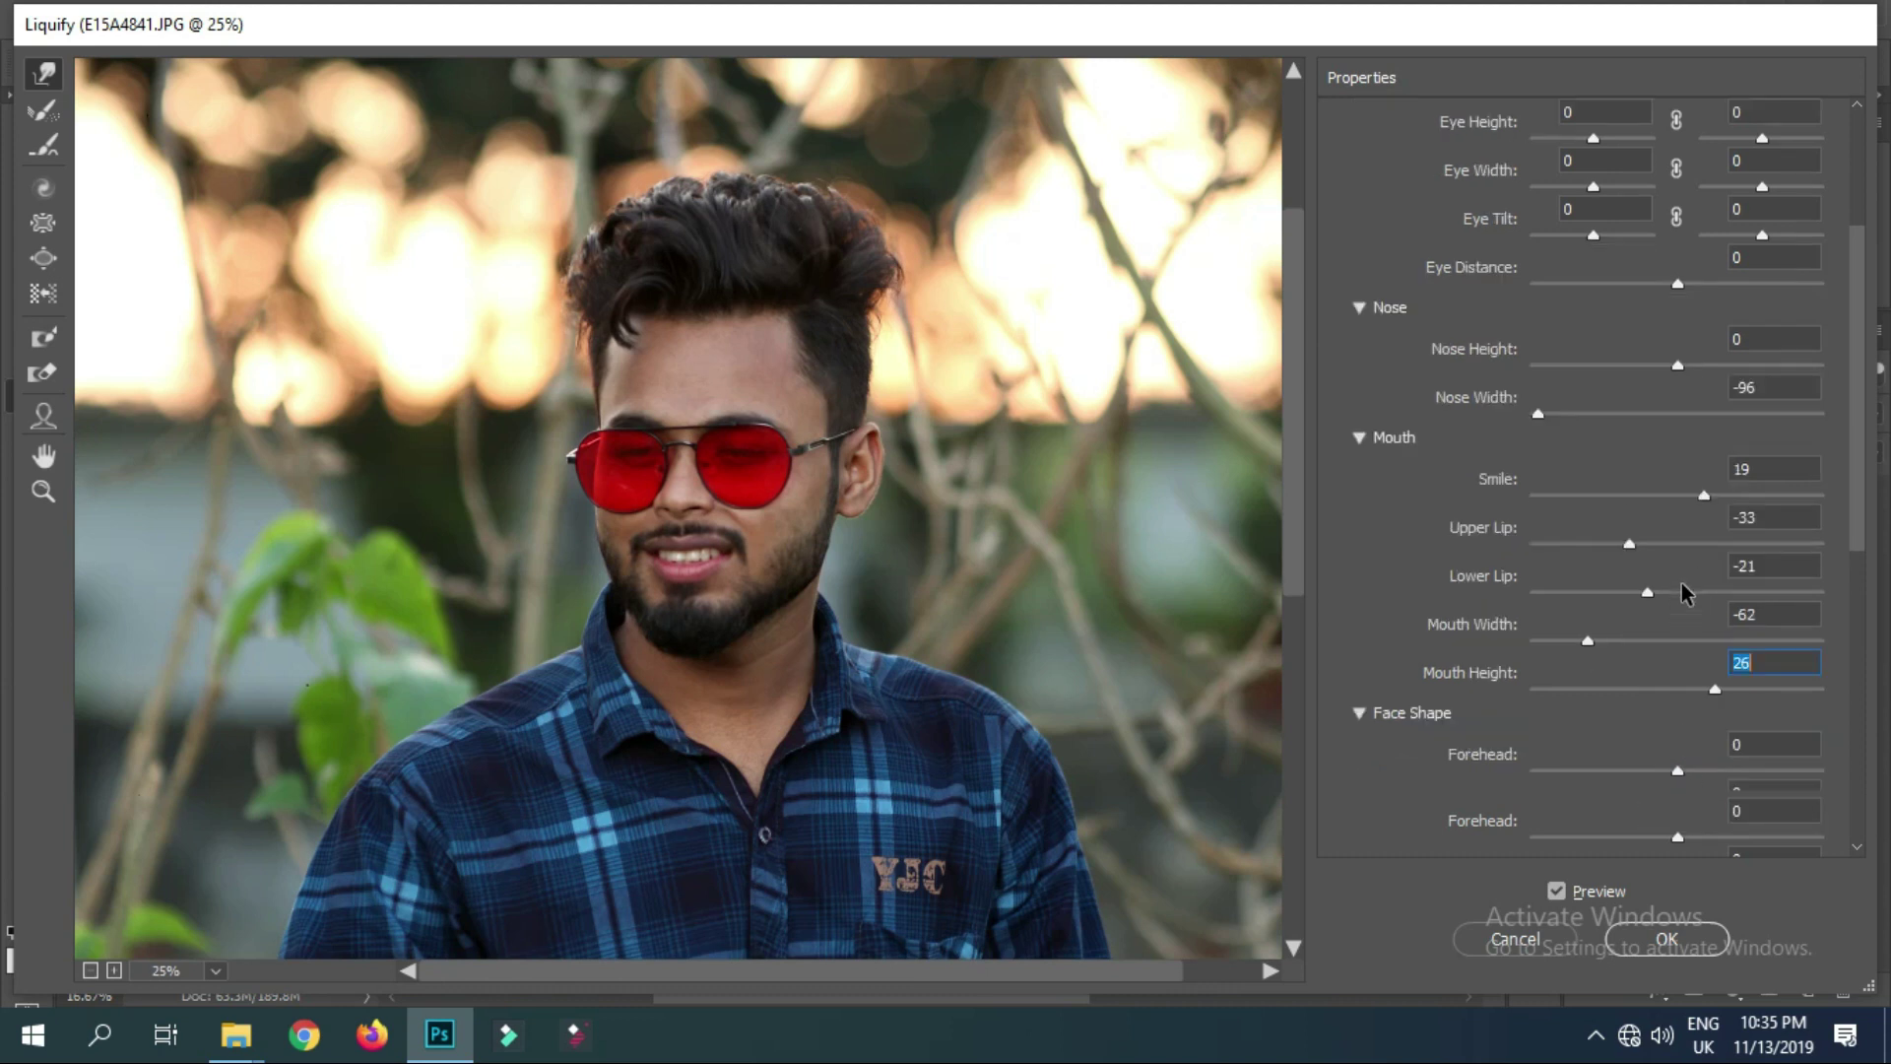
scroll(1686, 611, "down", 1)
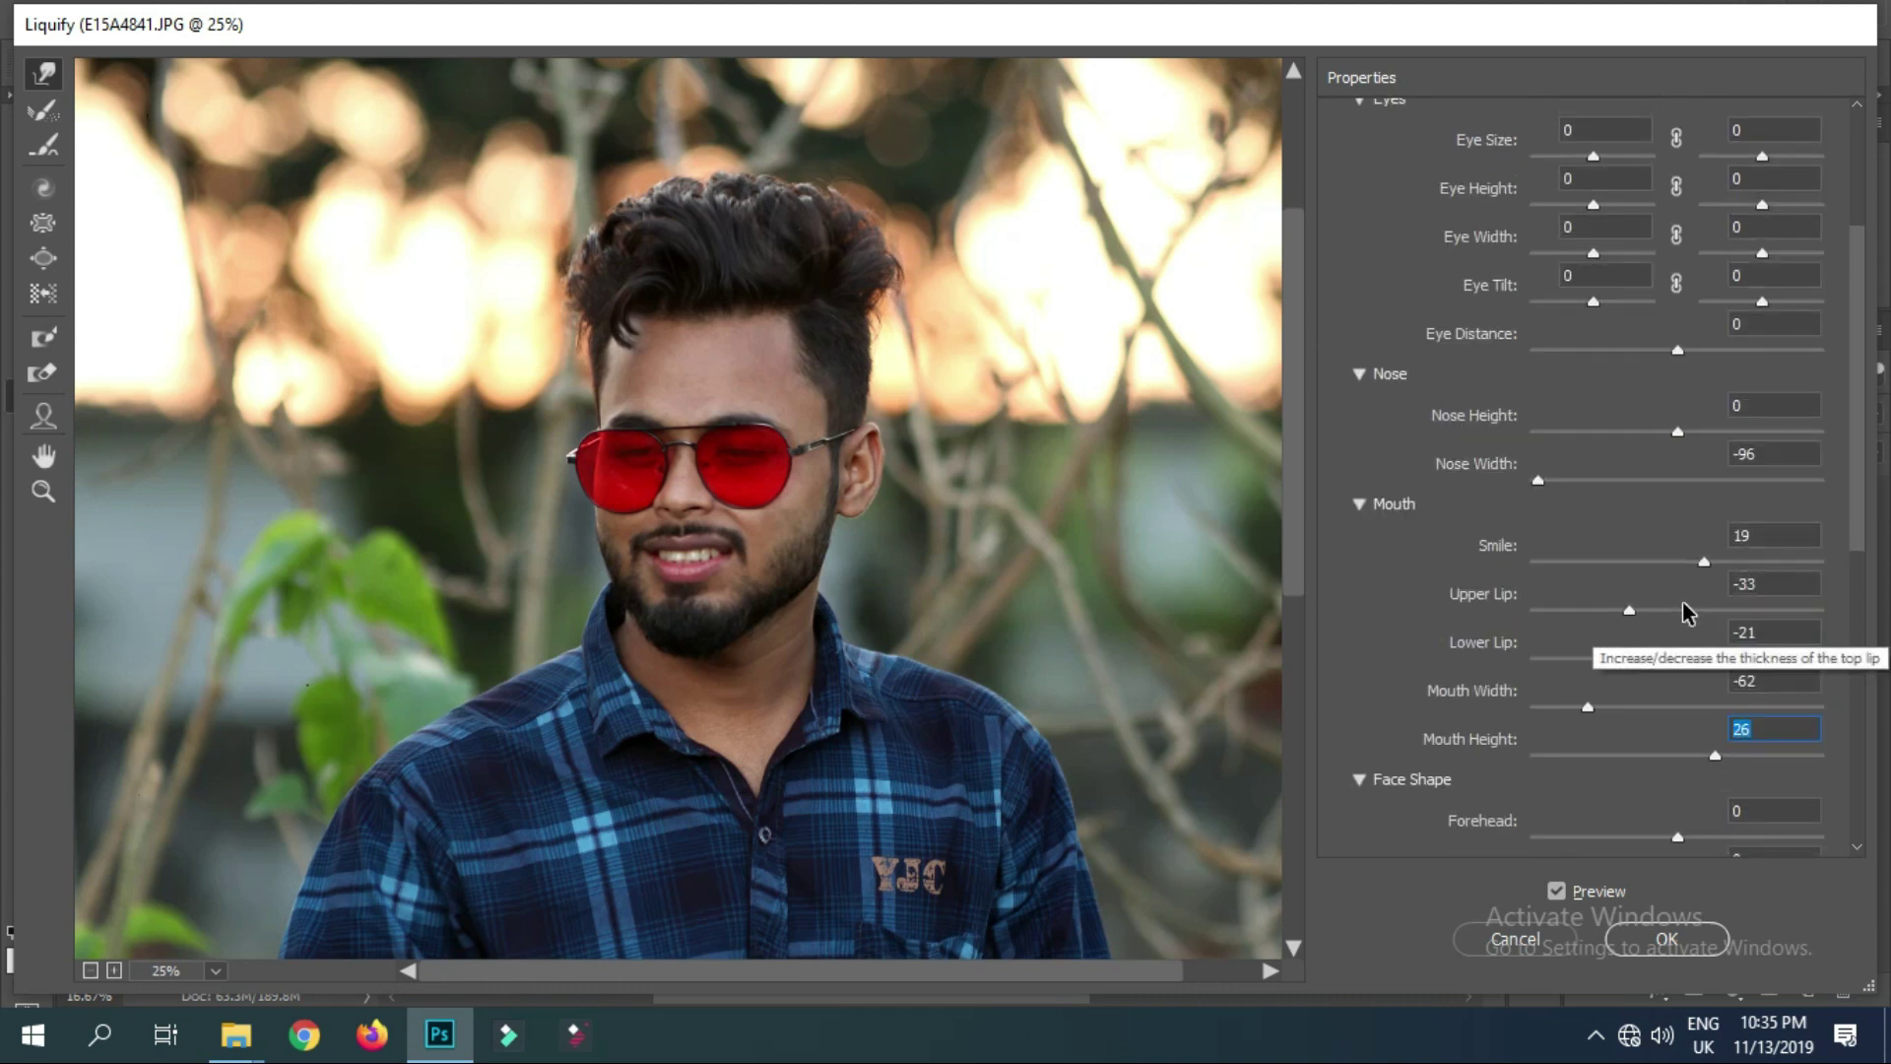
scroll(1688, 610, "up", 2)
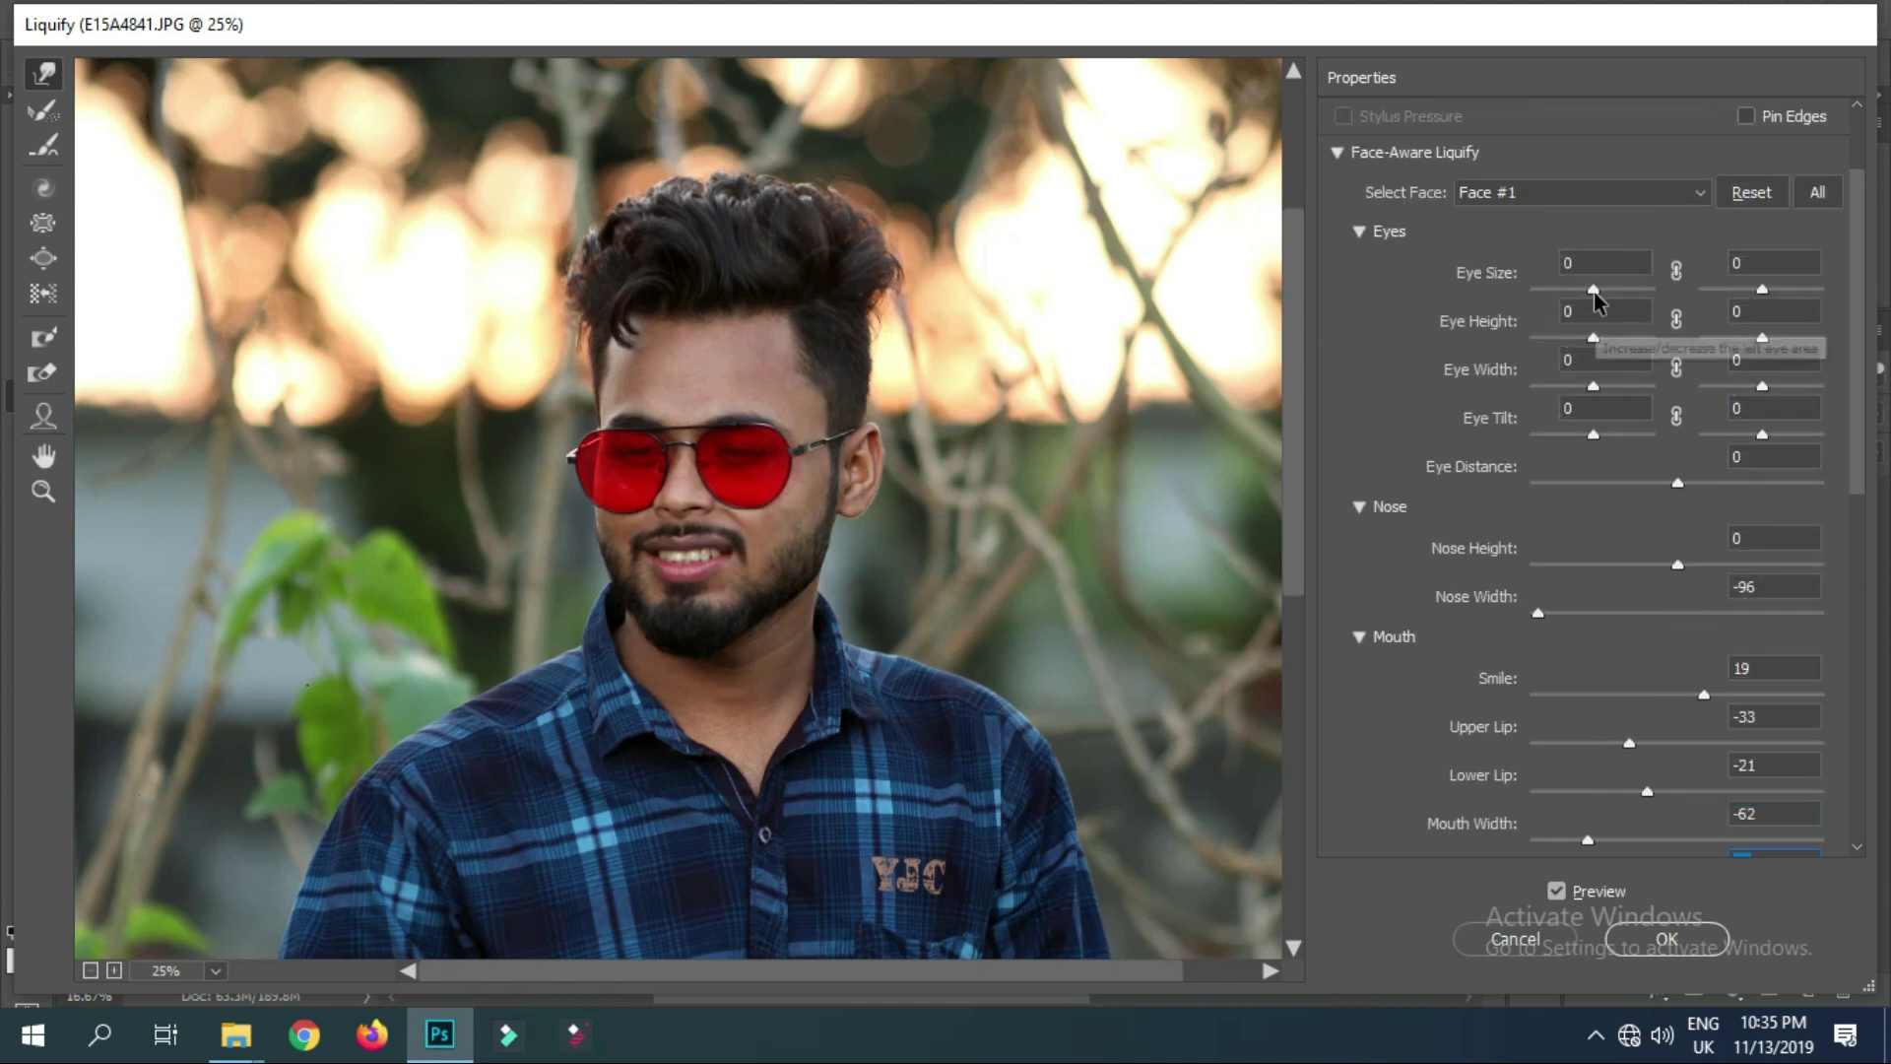
Enlarge both eyes and set Forehead 24, Chin Height -89, Jawline 31, Face Width 8
left_click_drag(1593, 292, 1625, 301)
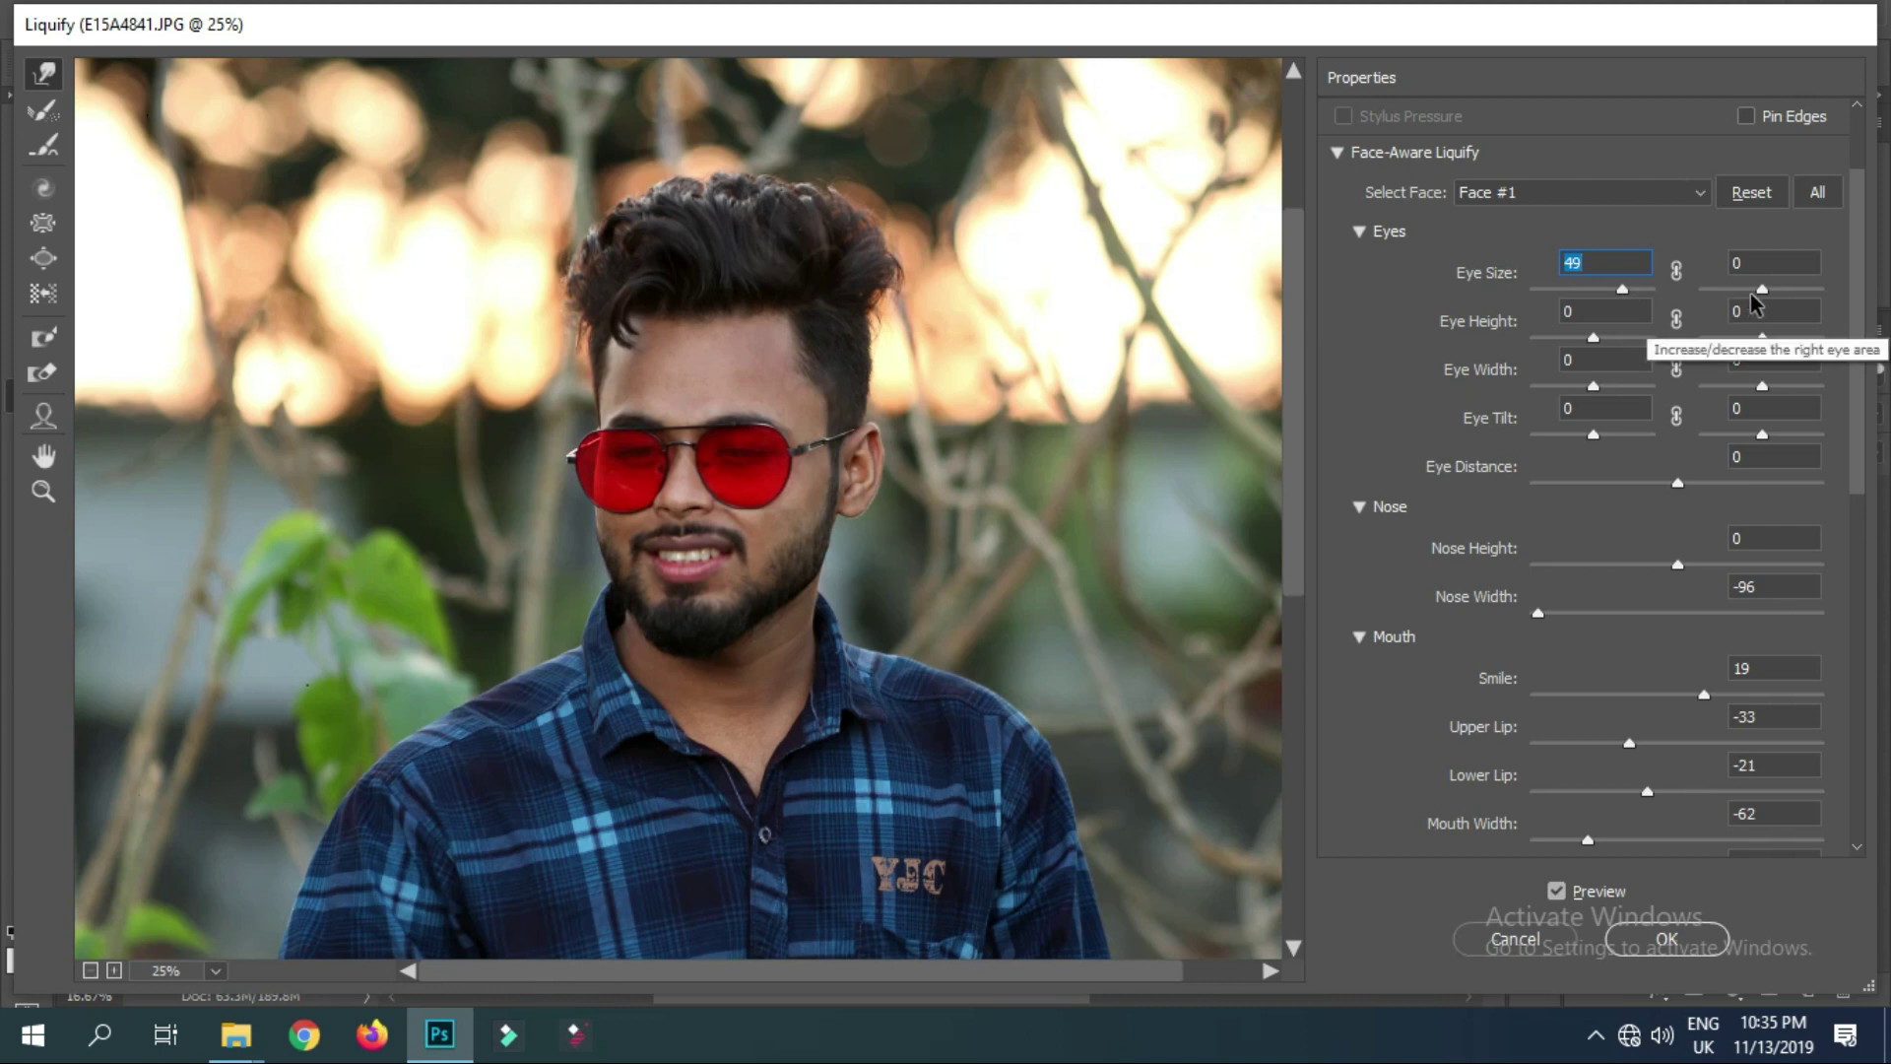
mouse_move(1762, 293)
left_mouse_down()
mouse_move(1818, 311)
mouse_move(1784, 311)
left_mouse_up()
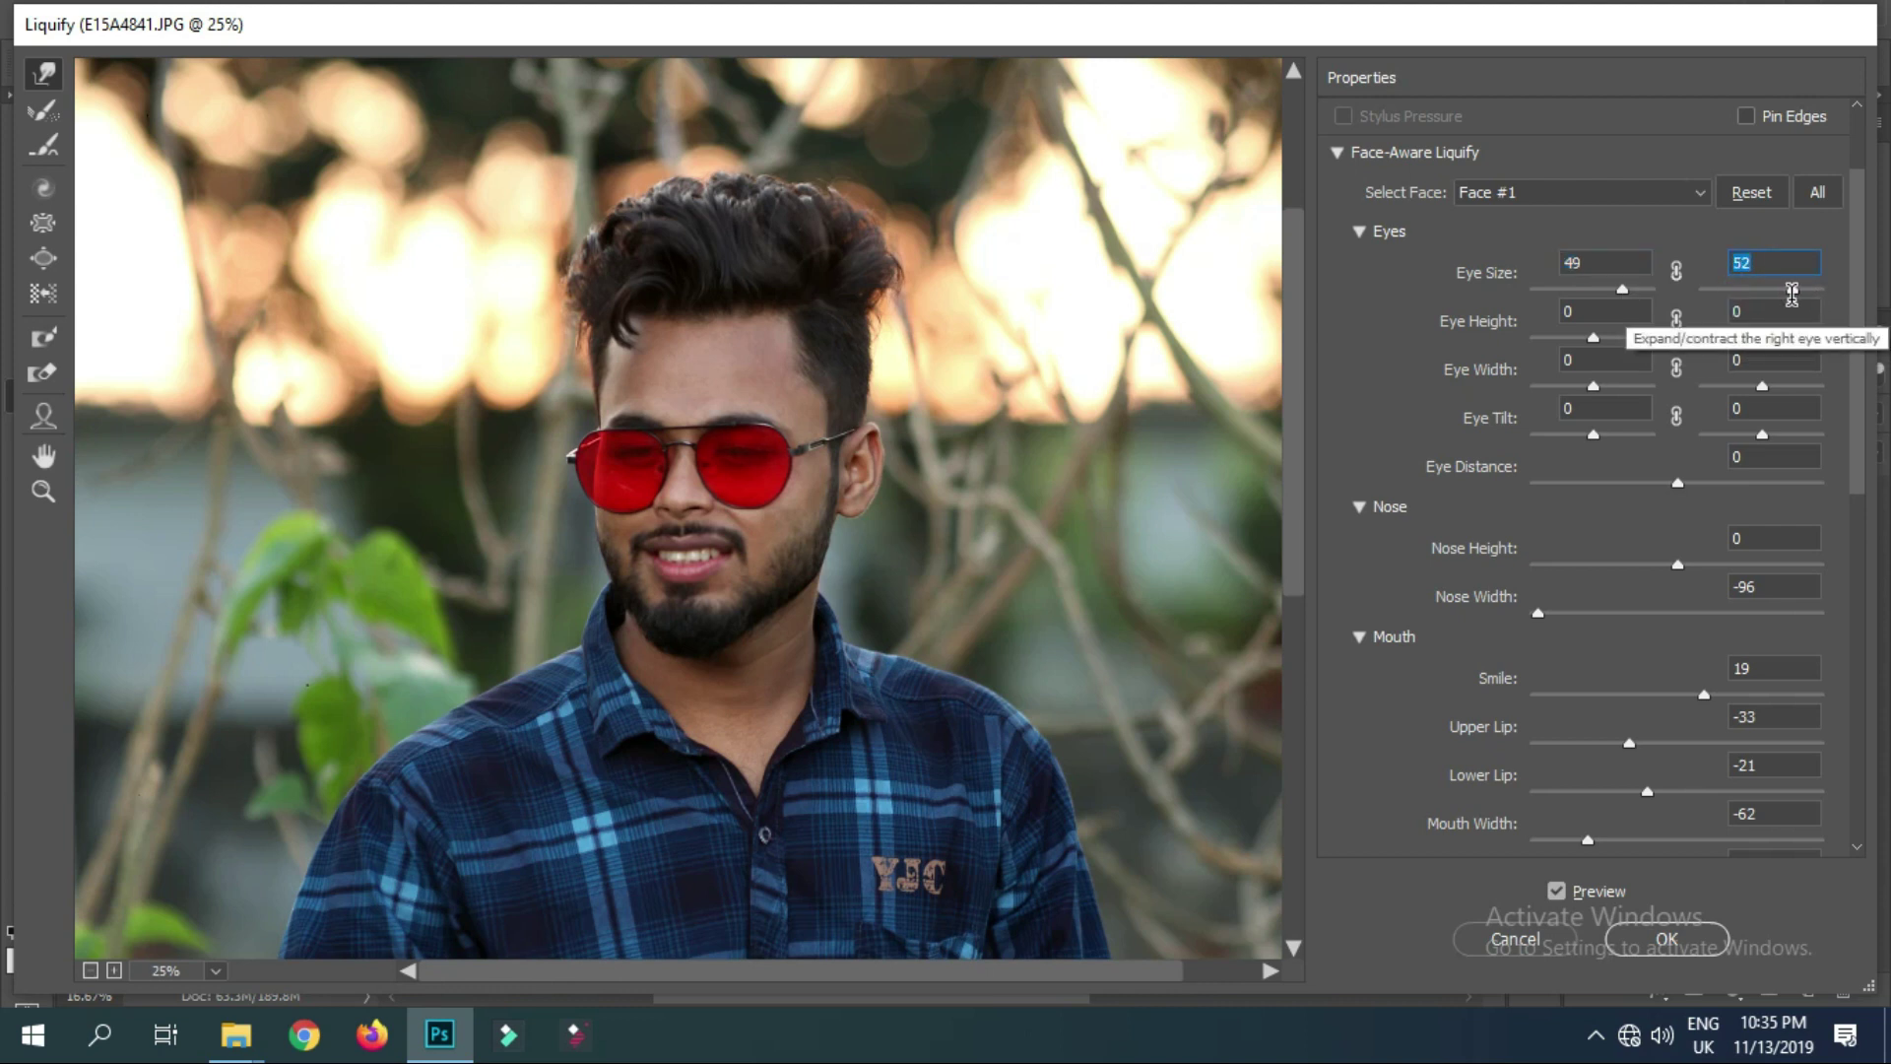
scroll(1669, 493, "down", 2)
scroll(1645, 523, "down", 2)
scroll(1663, 638, "down", 1)
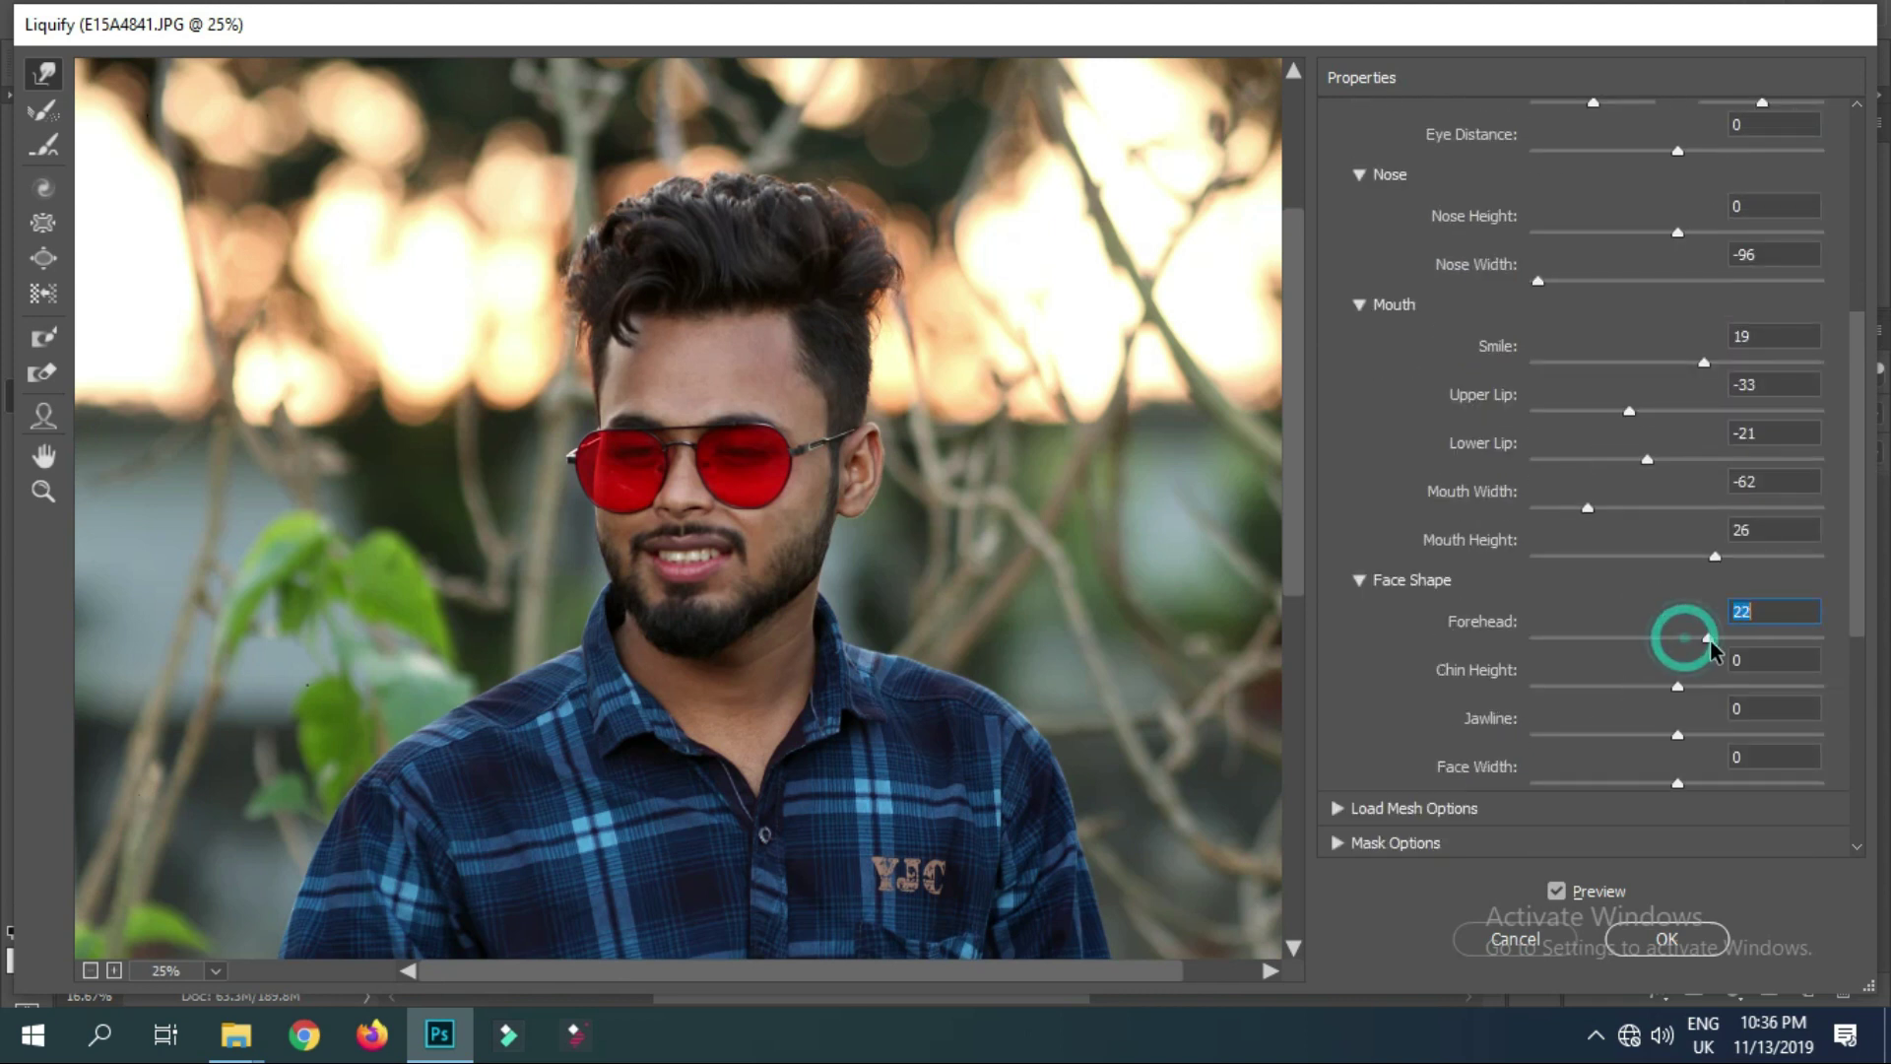
mouse_move(1680, 638)
left_mouse_down()
mouse_move(1714, 638)
mouse_move(1549, 686)
left_mouse_up()
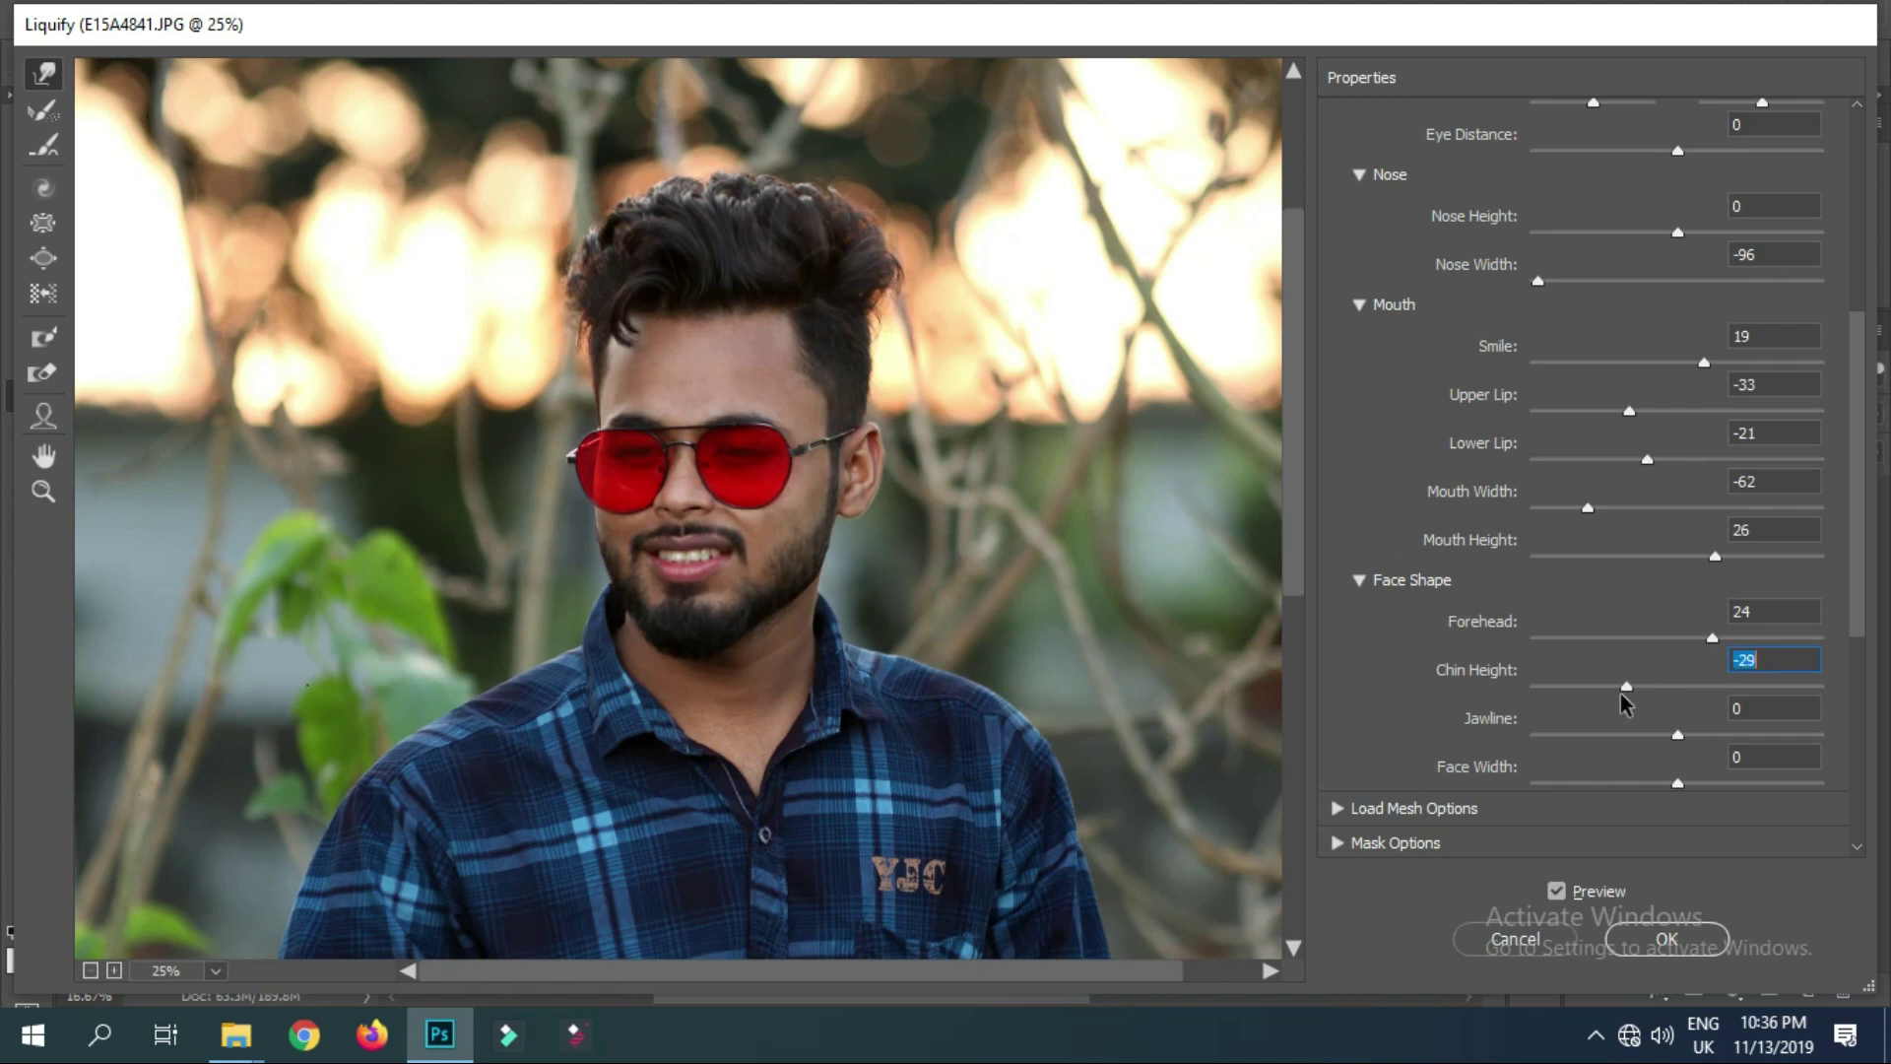
left_click(1534, 689)
left_click_drag(1535, 690, 1548, 688)
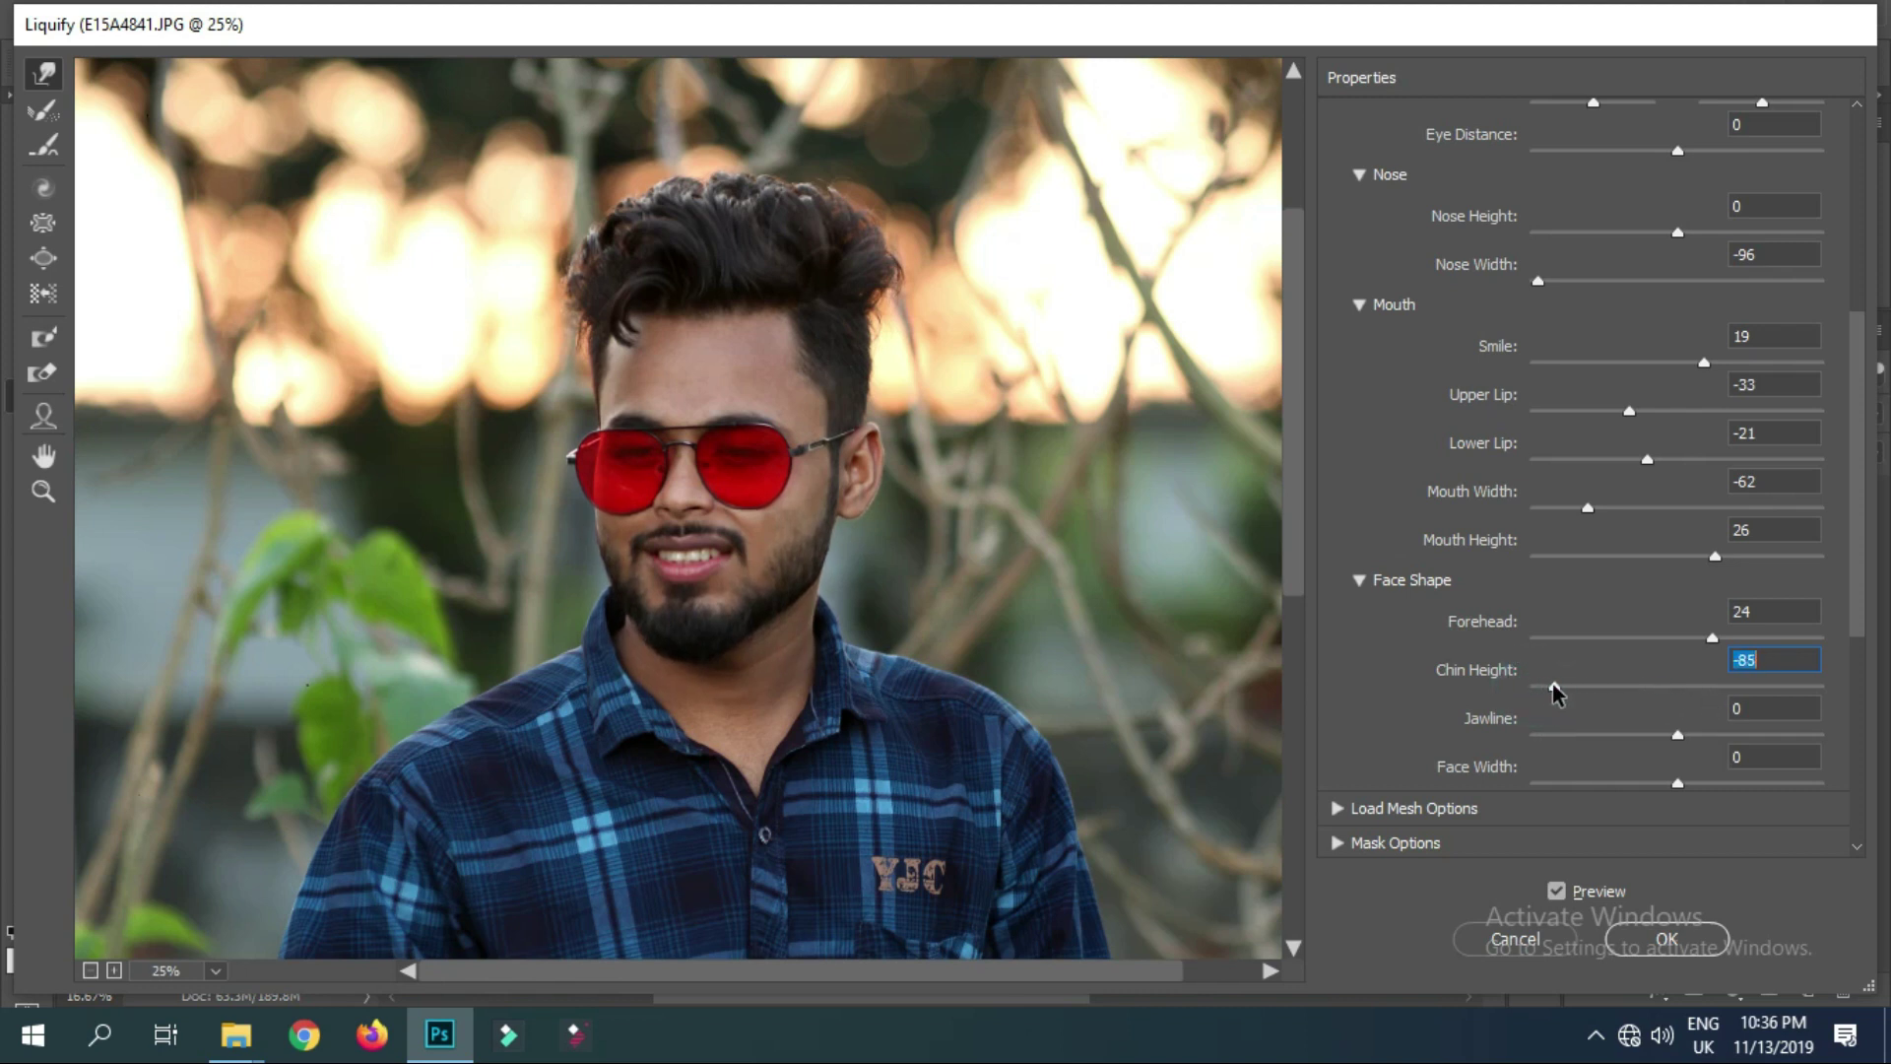
mouse_move(1678, 735)
left_mouse_down()
mouse_move(1733, 737)
mouse_move(1703, 785)
left_mouse_up()
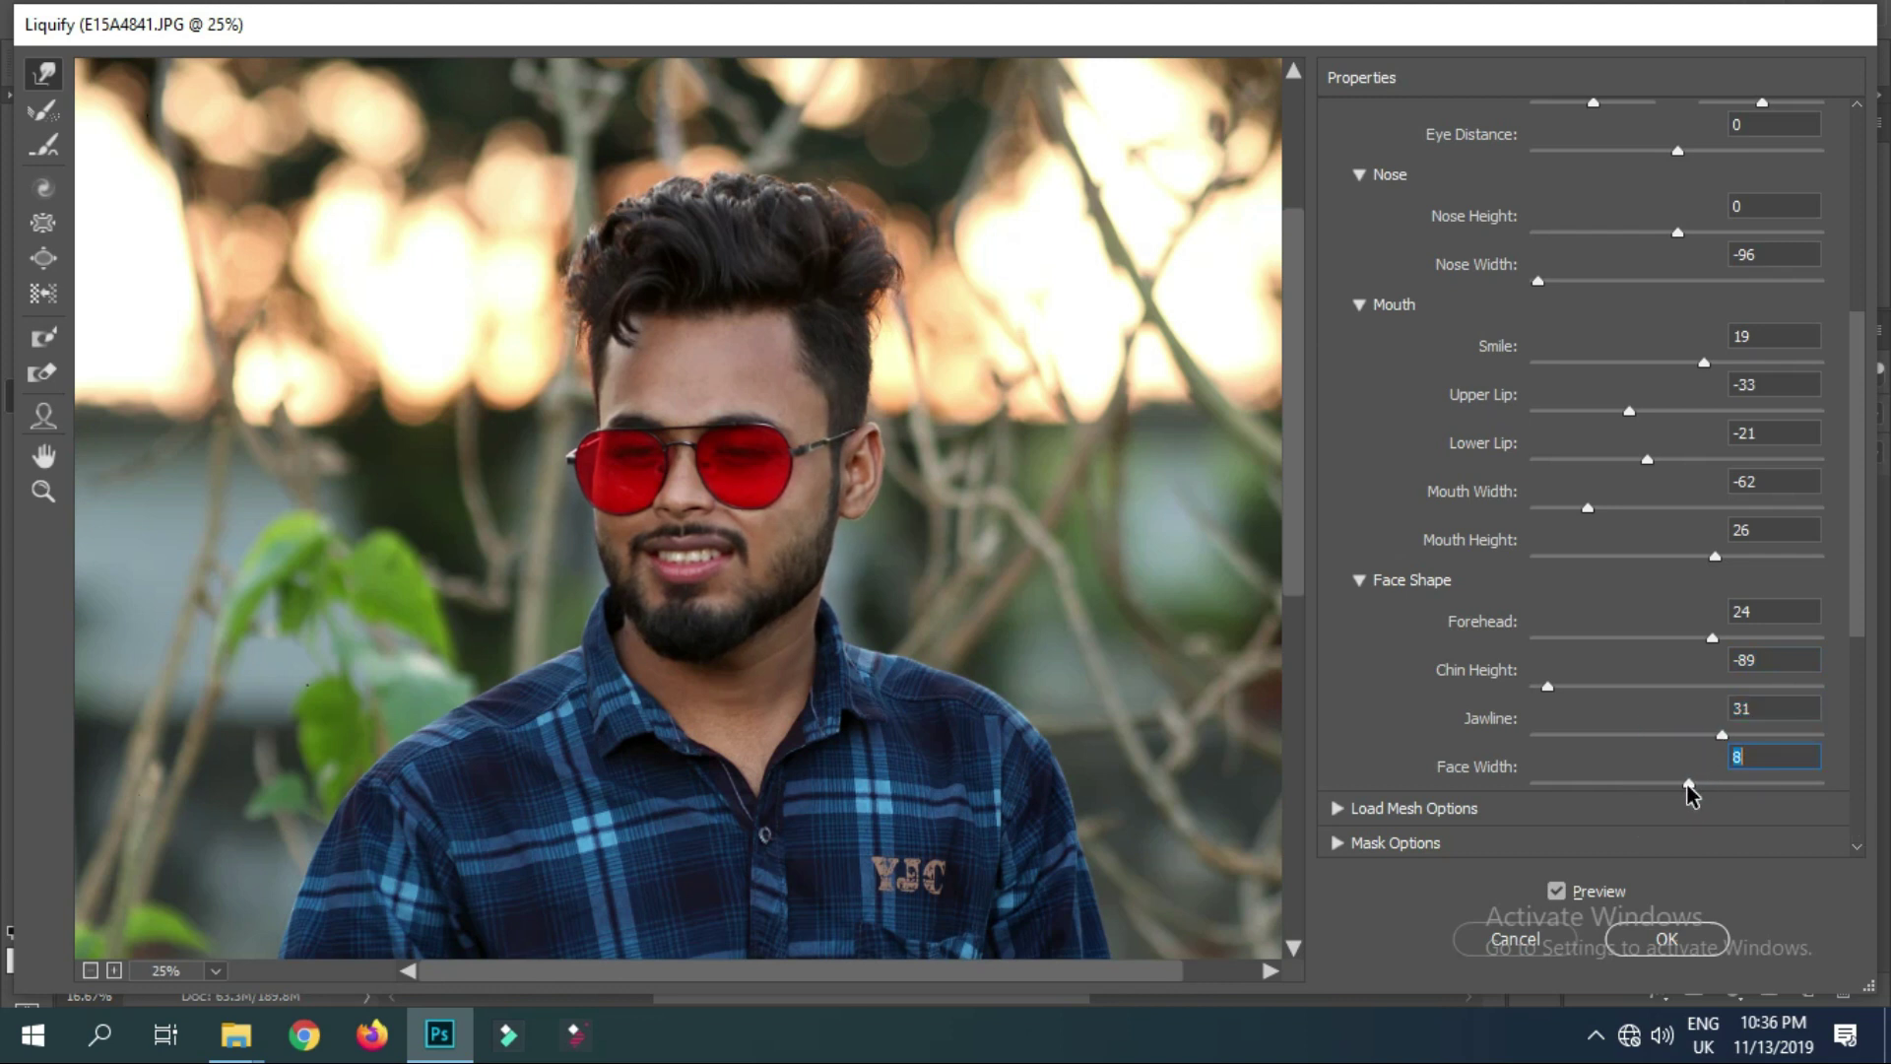
Apply the Liquify changes and merge the retouch layers into Layer 1 copy
left_click(1664, 933)
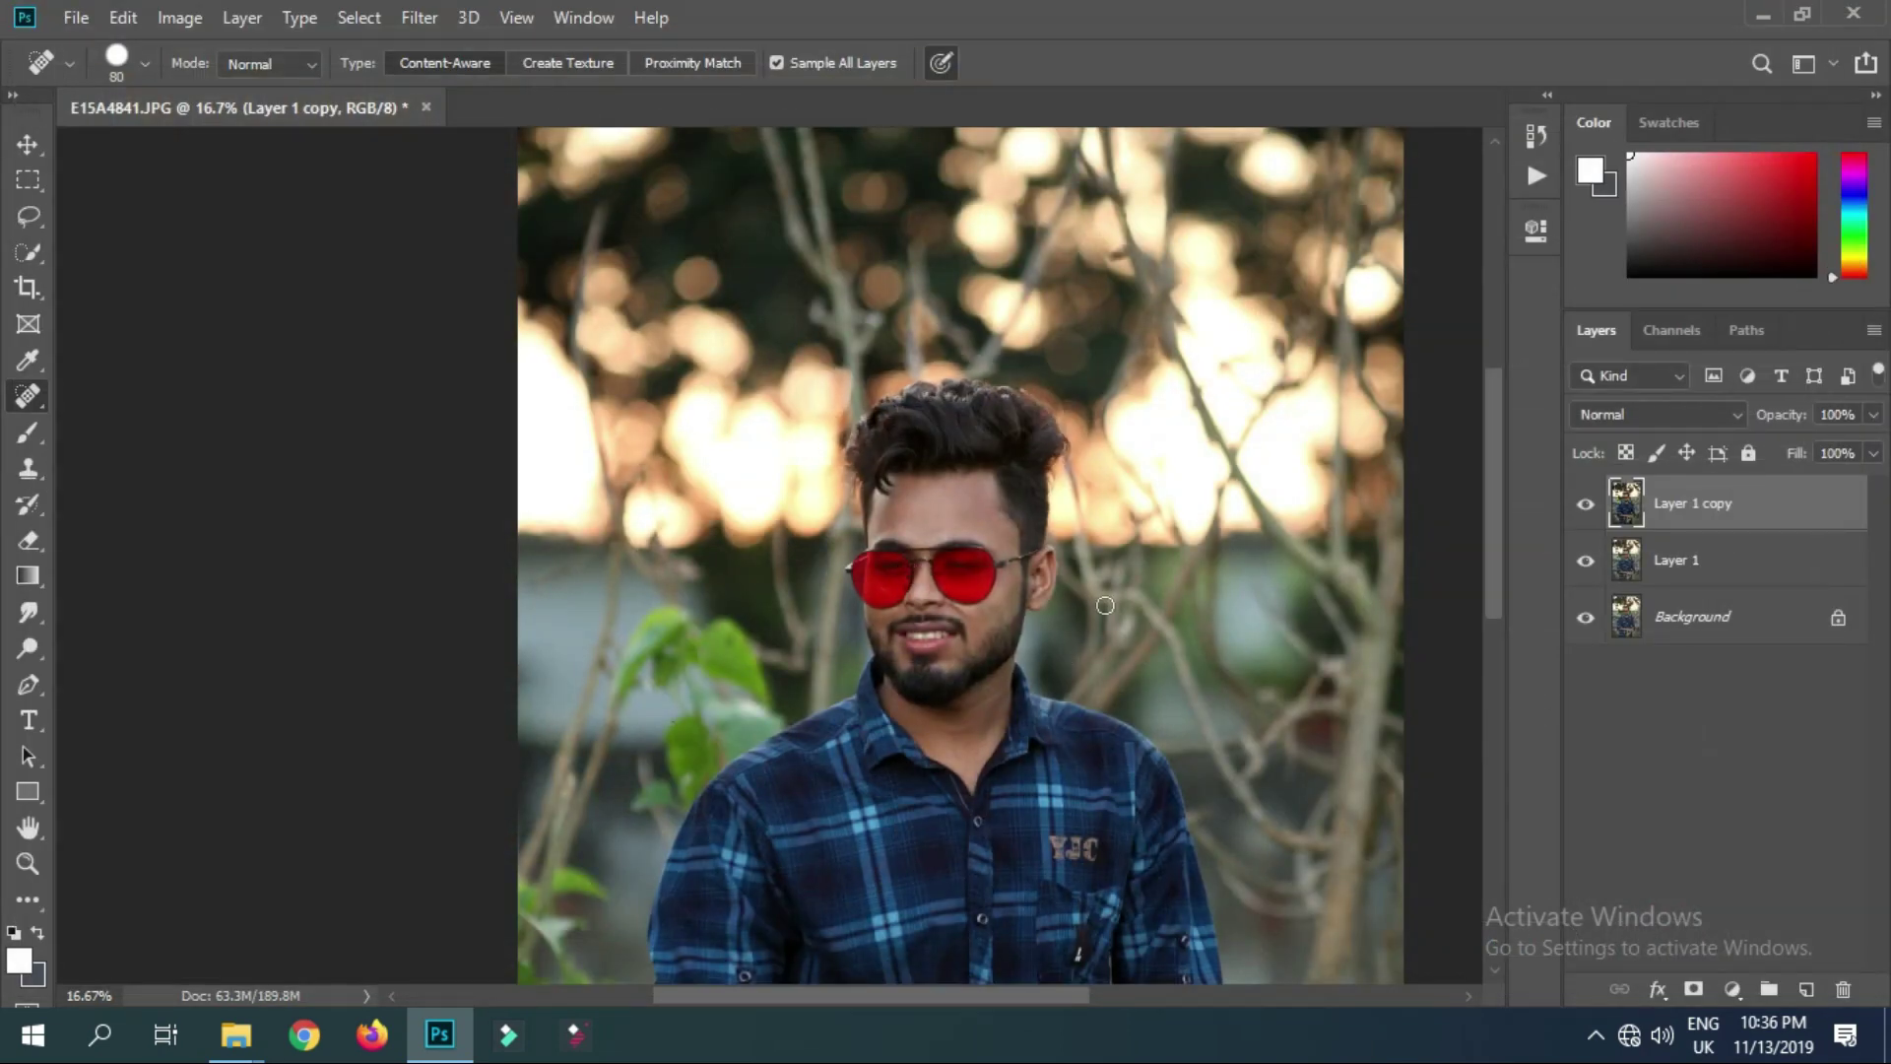
scroll(869, 528, "down", 2)
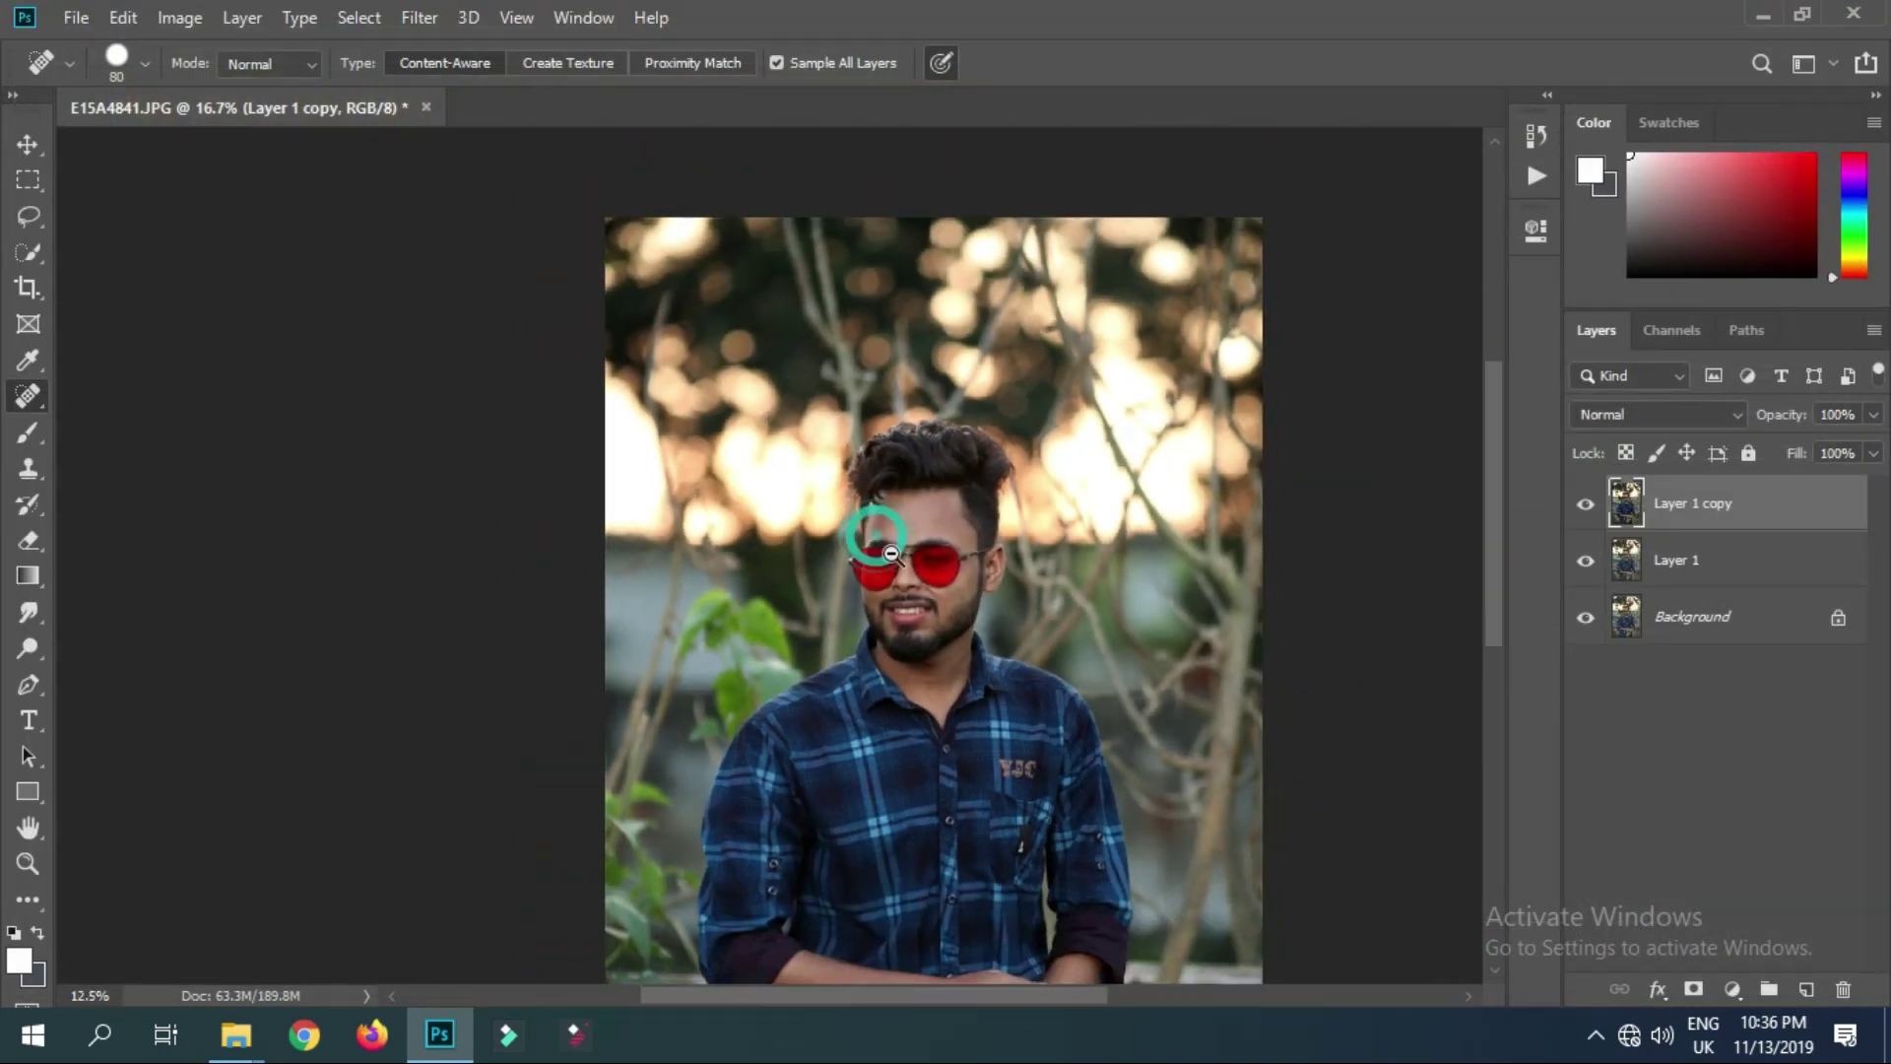
left_click_drag(992, 753, 1043, 635)
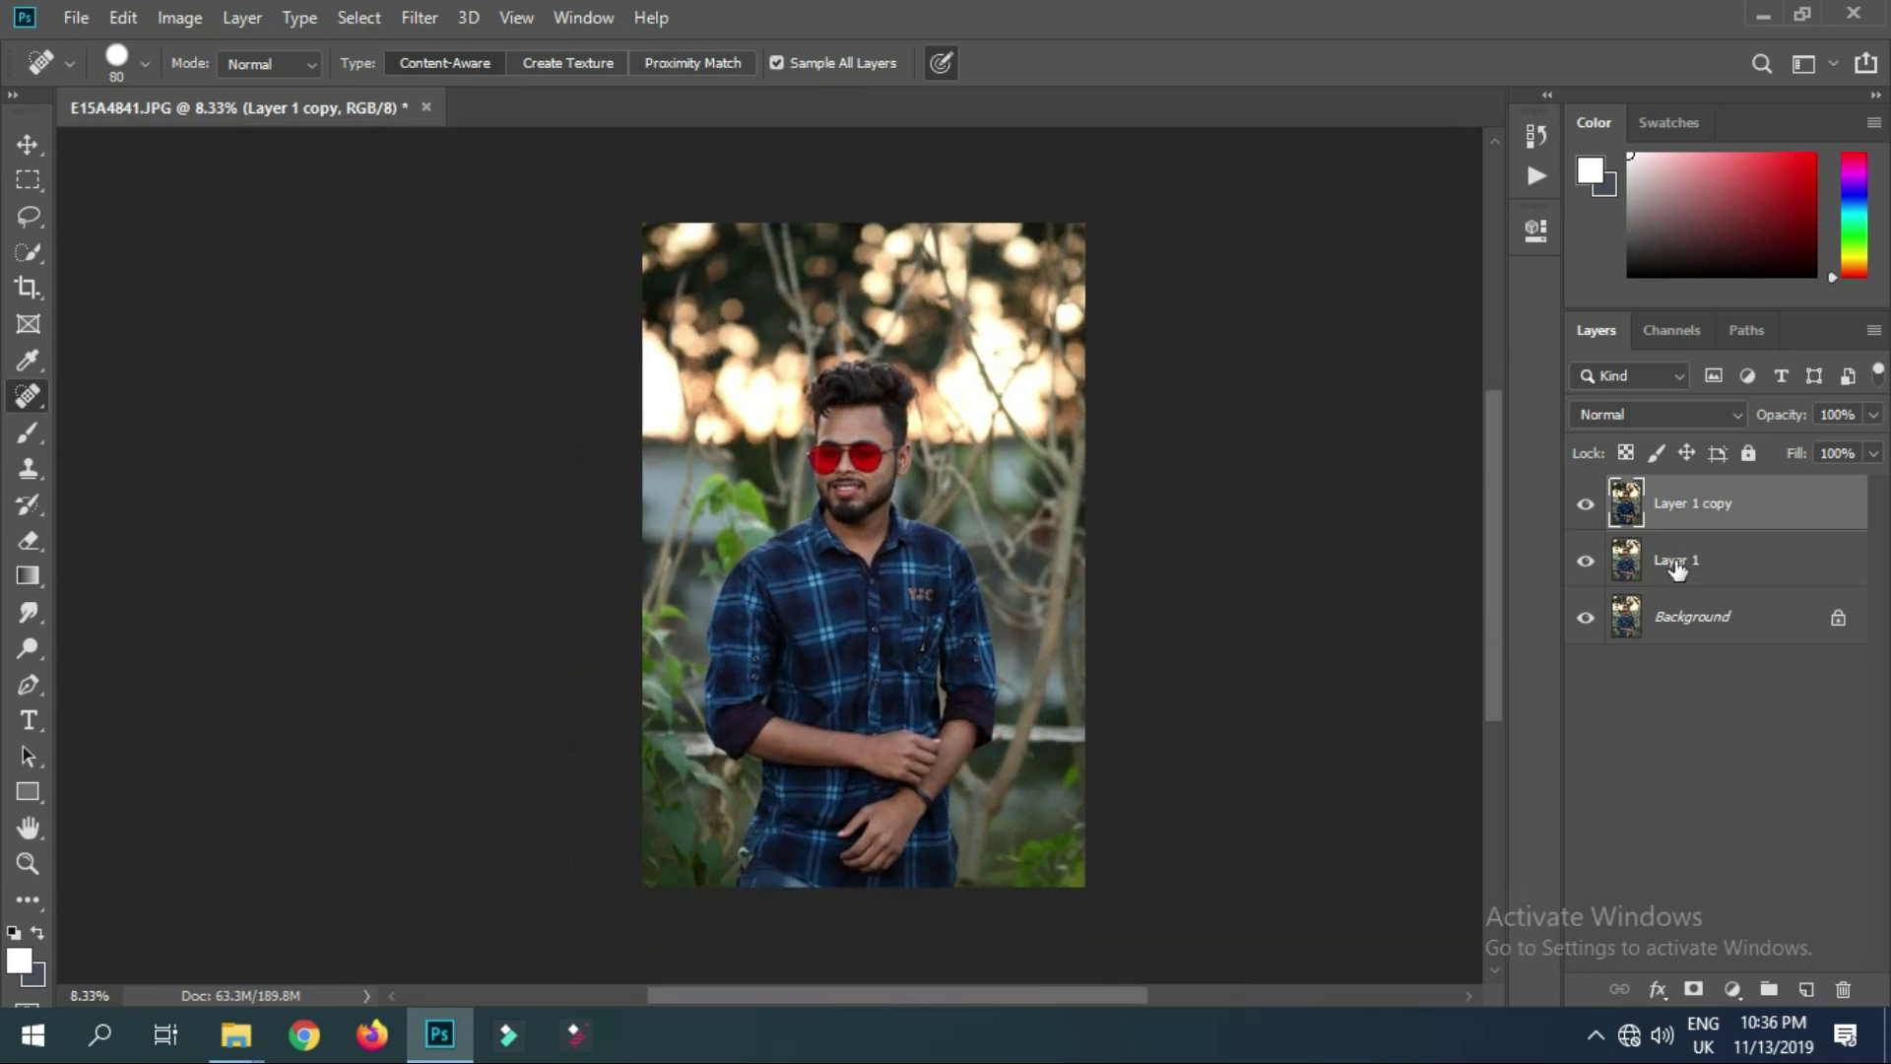
right_click(1675, 567)
left_click(1374, 814)
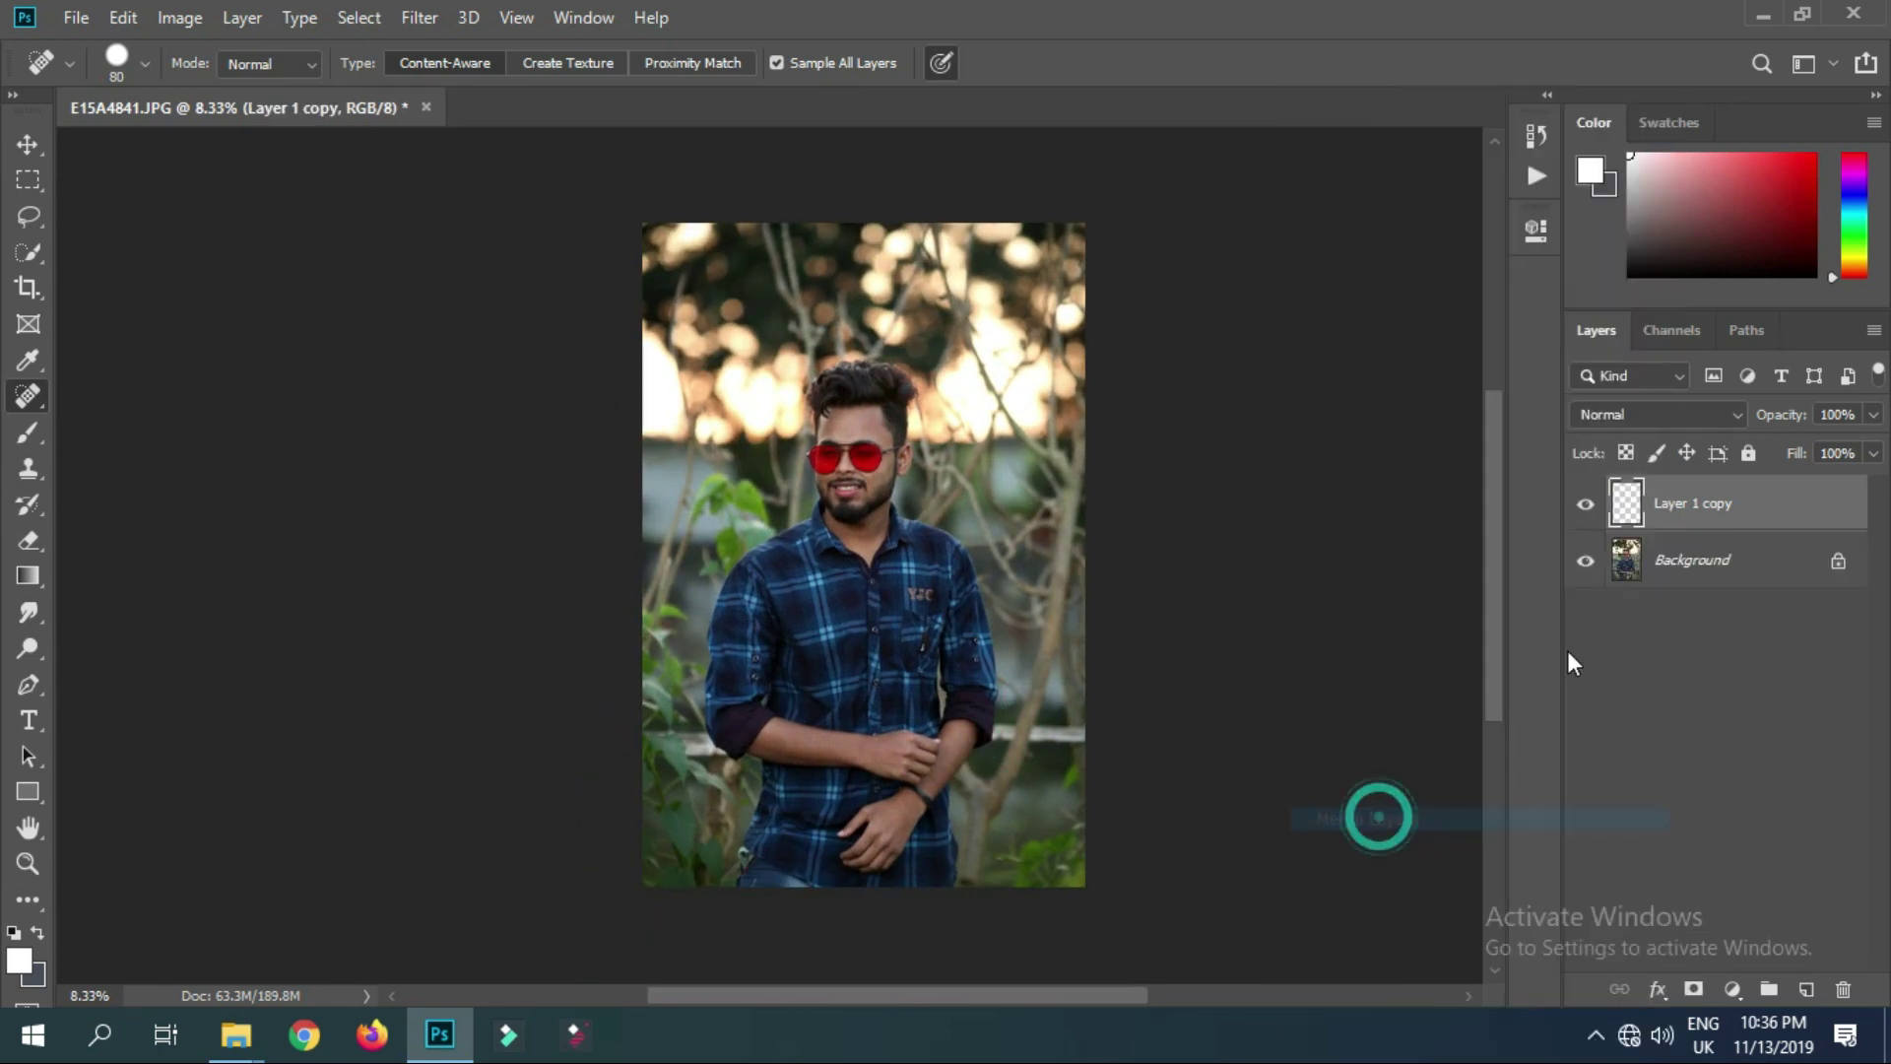
Toggle the retouched layer to compare, then zoom to 12.5% and recenter the portrait
left_click(1584, 503)
left_click(1584, 504)
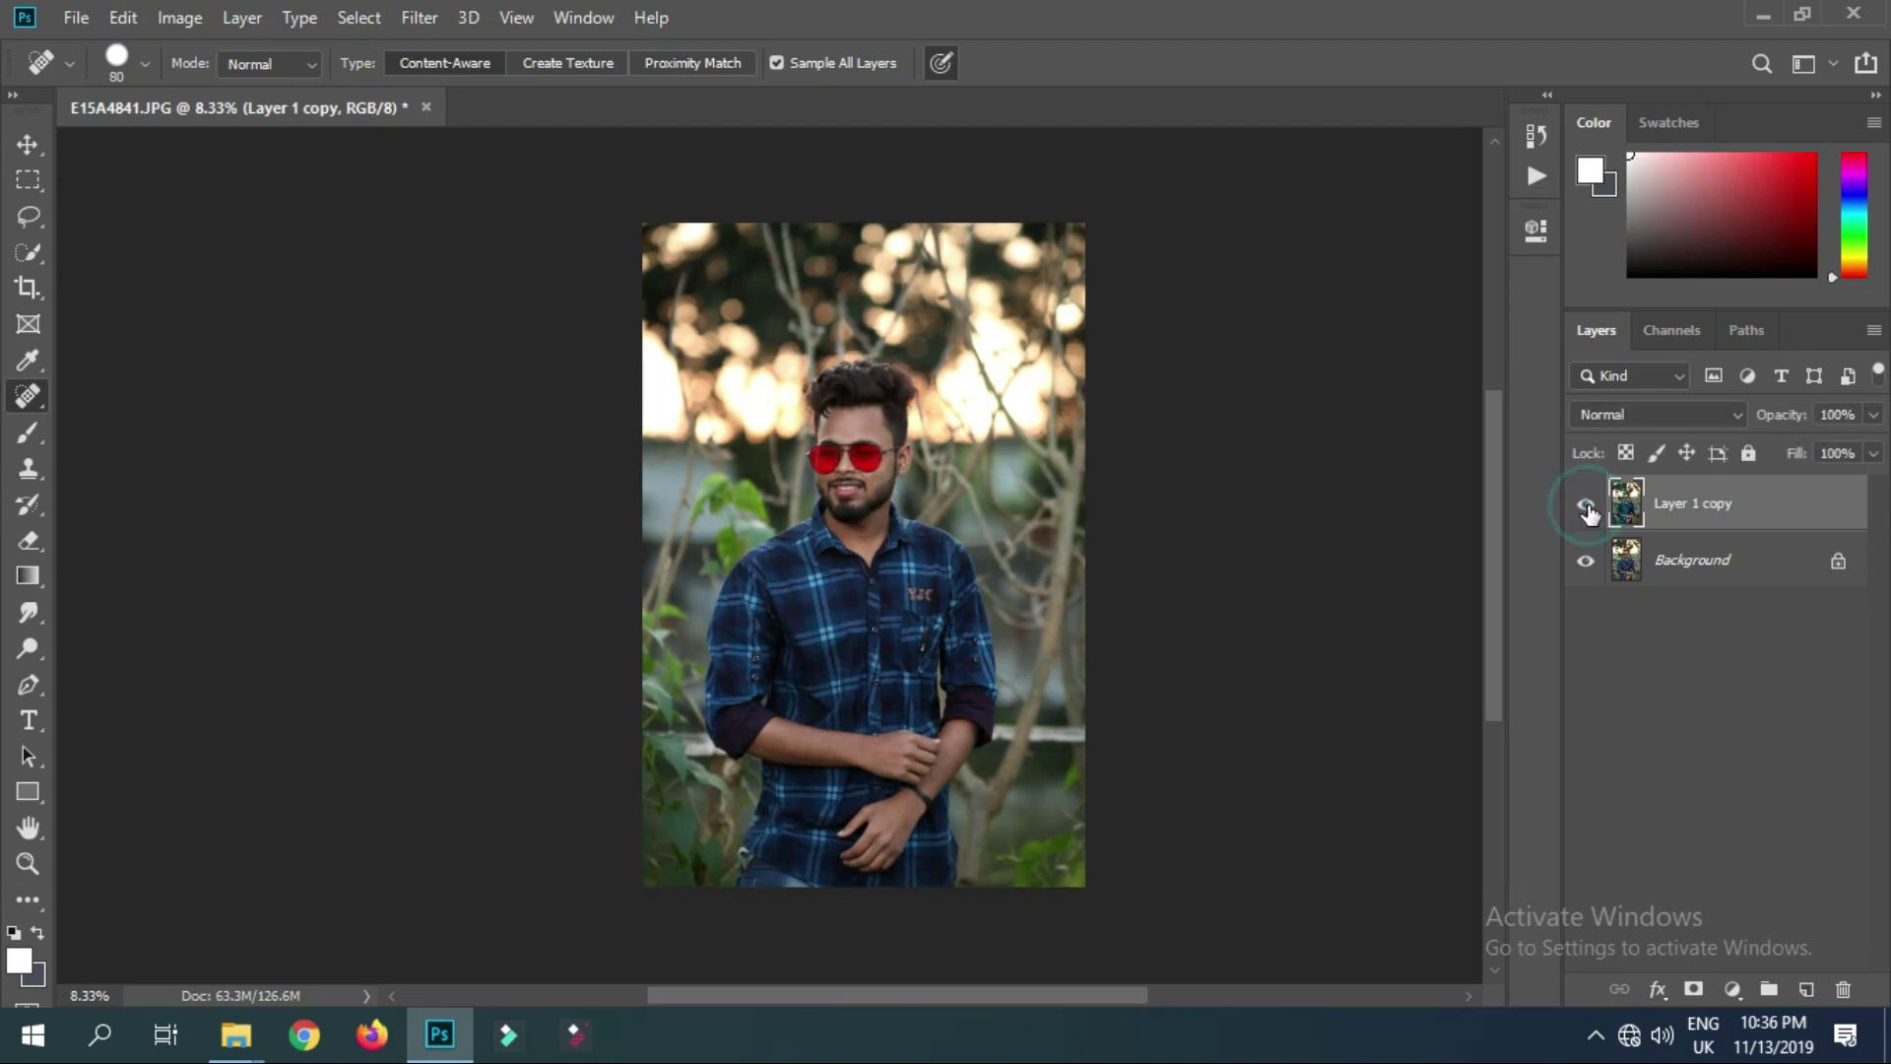
key("ctrl+plus")
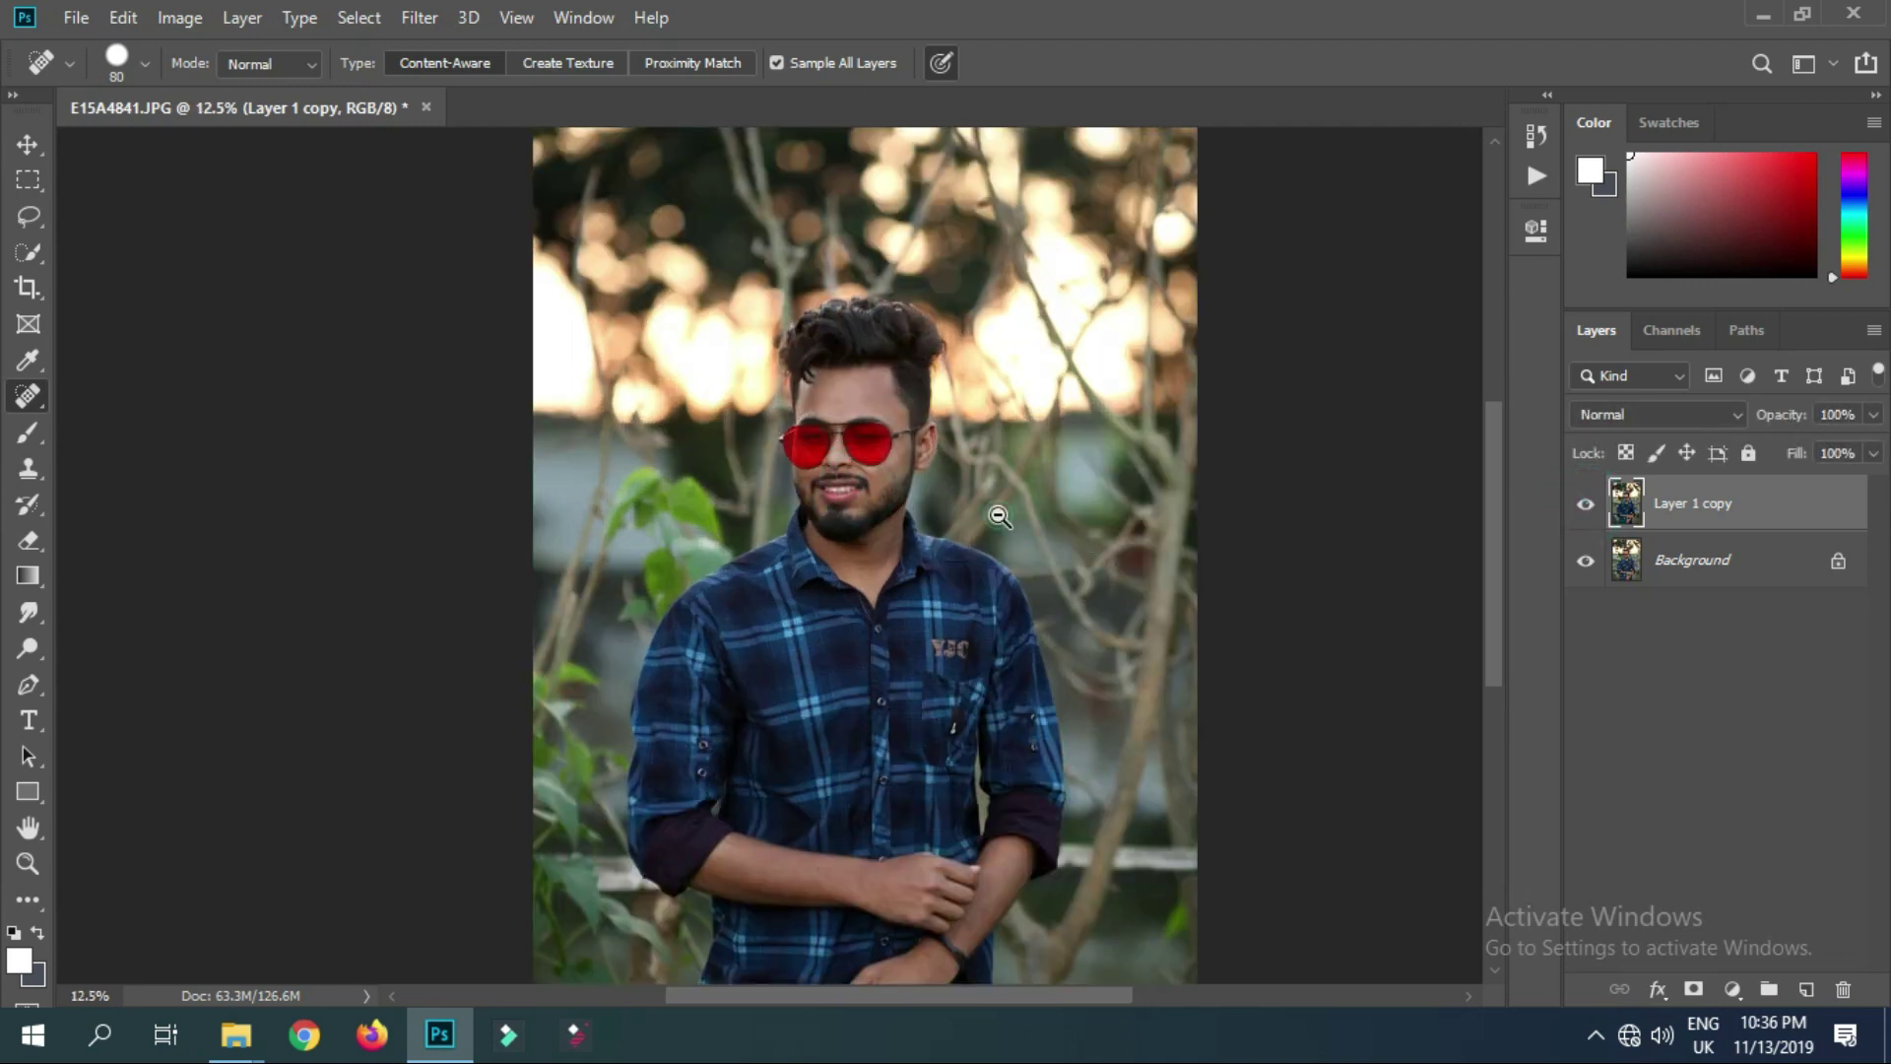
key("ctrl+minus")
left_click_drag(1120, 645, 1376, 569)
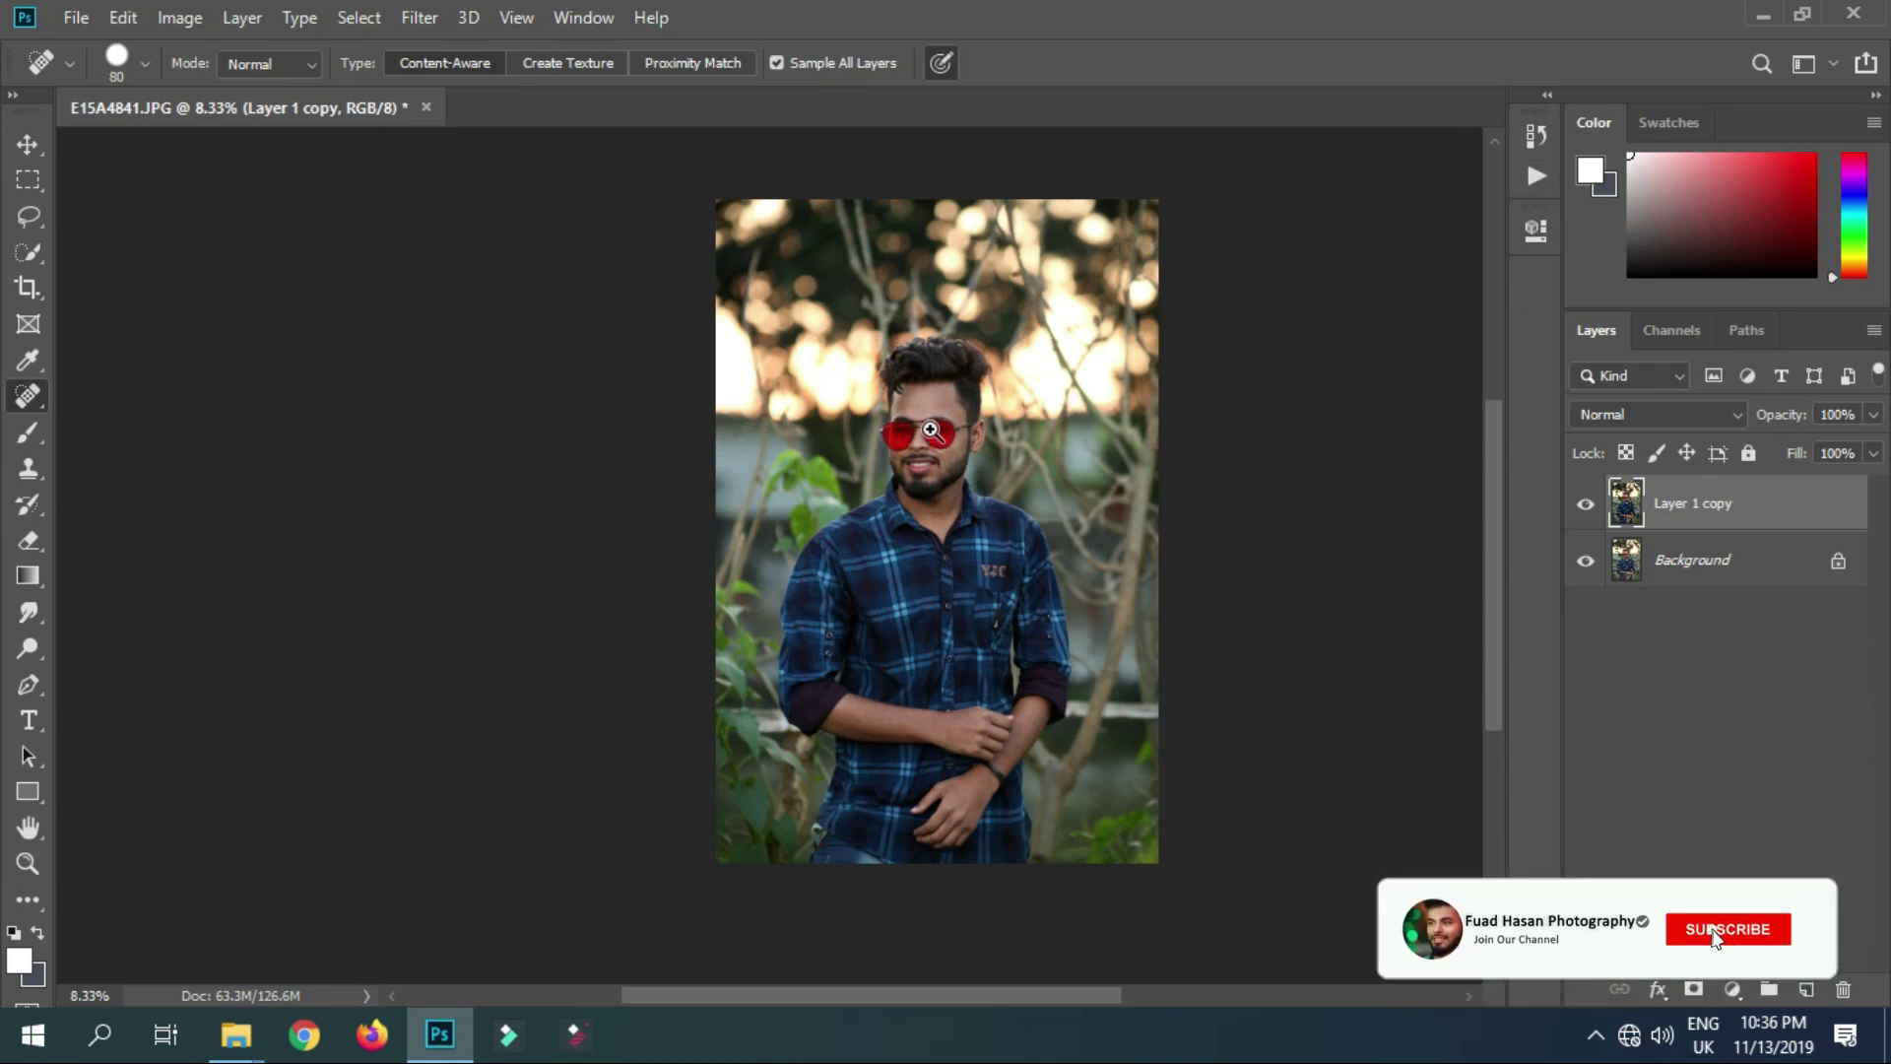
left_click(729, 233)
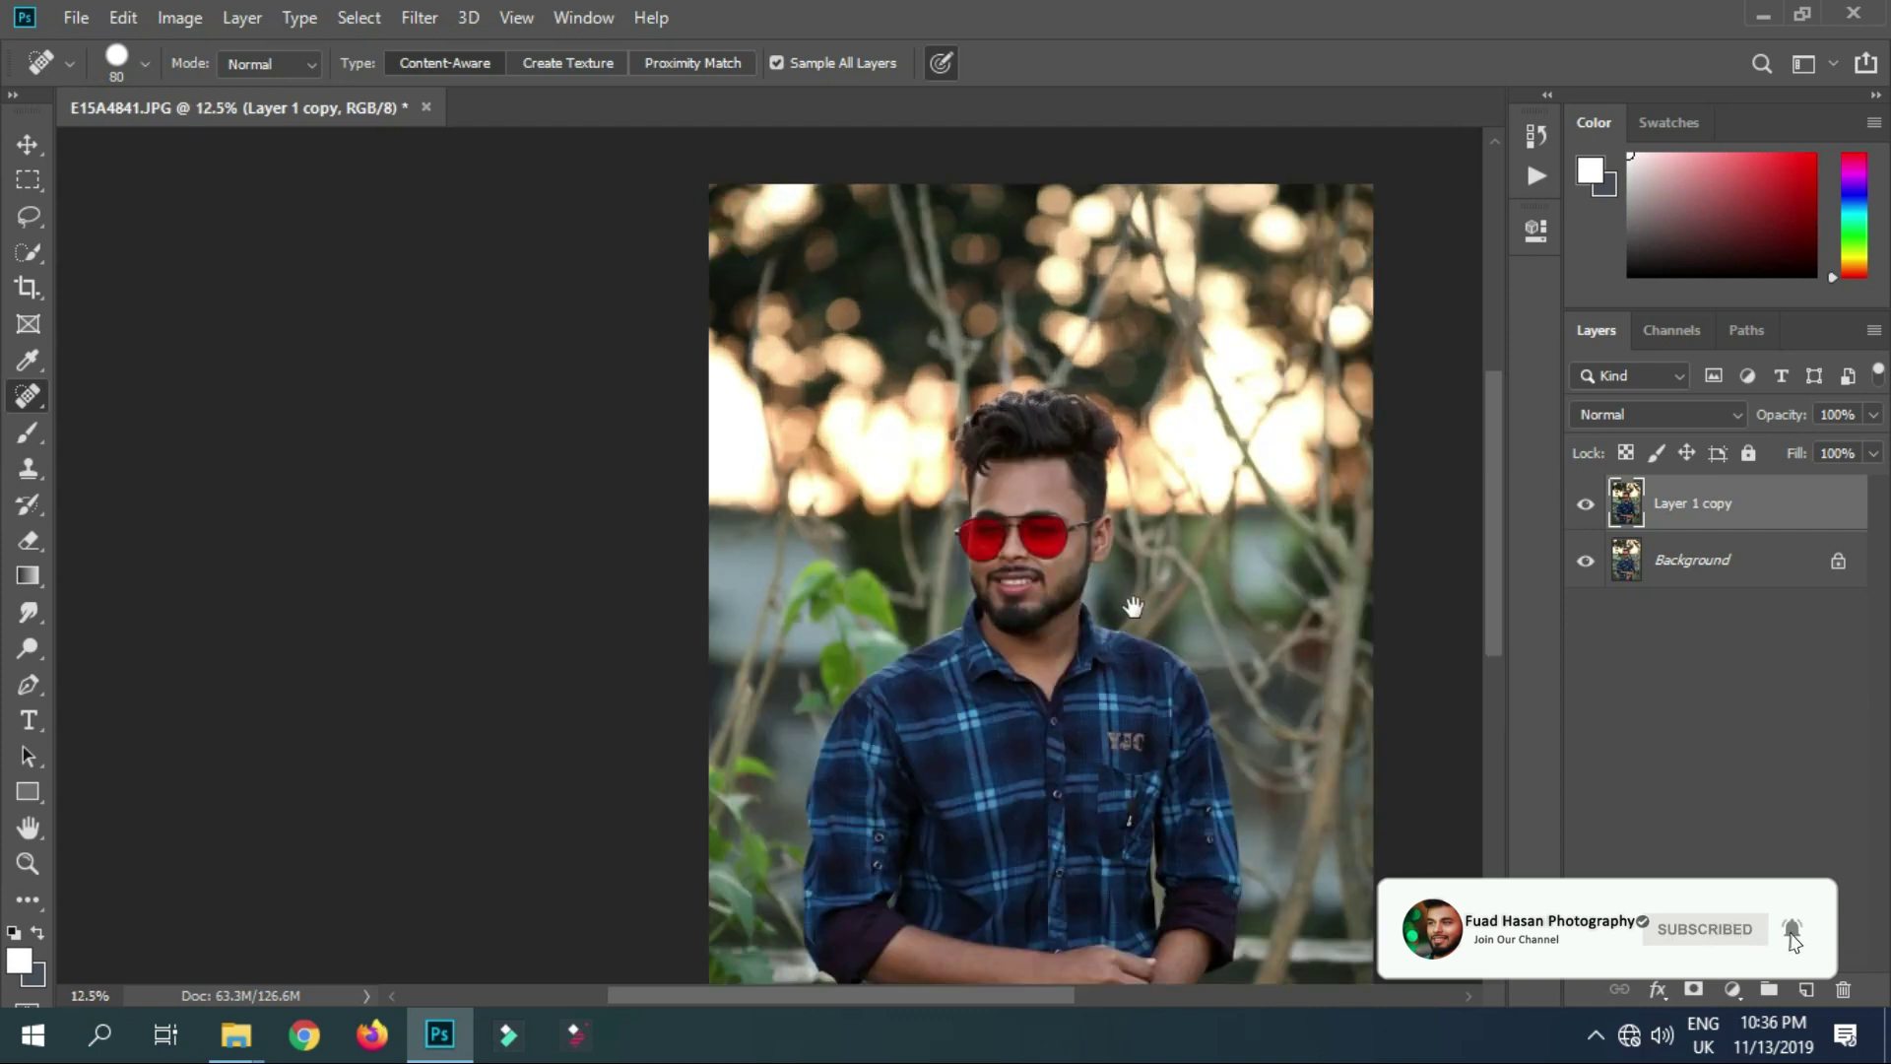
left_click_drag(1134, 591, 966, 433)
Open the Camera Raw Filter on the portrait
left_click(429, 20)
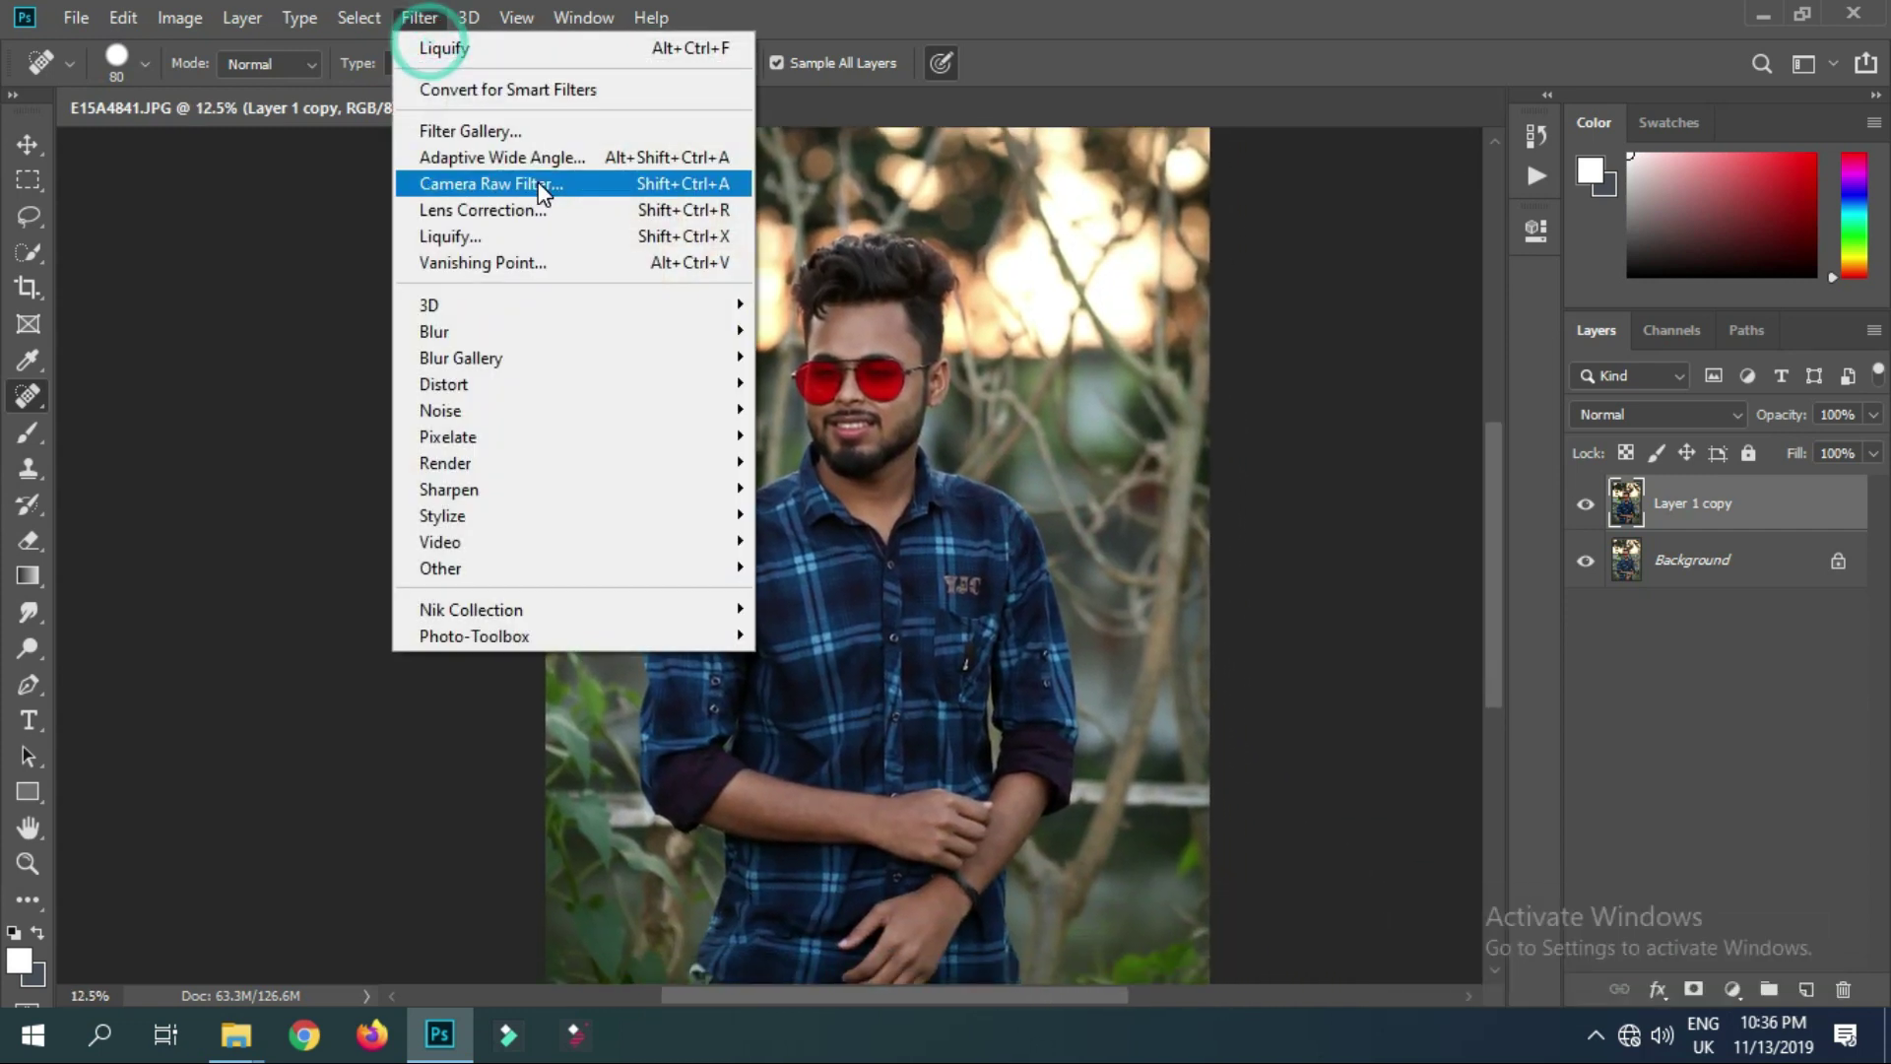
left_click(433, 182)
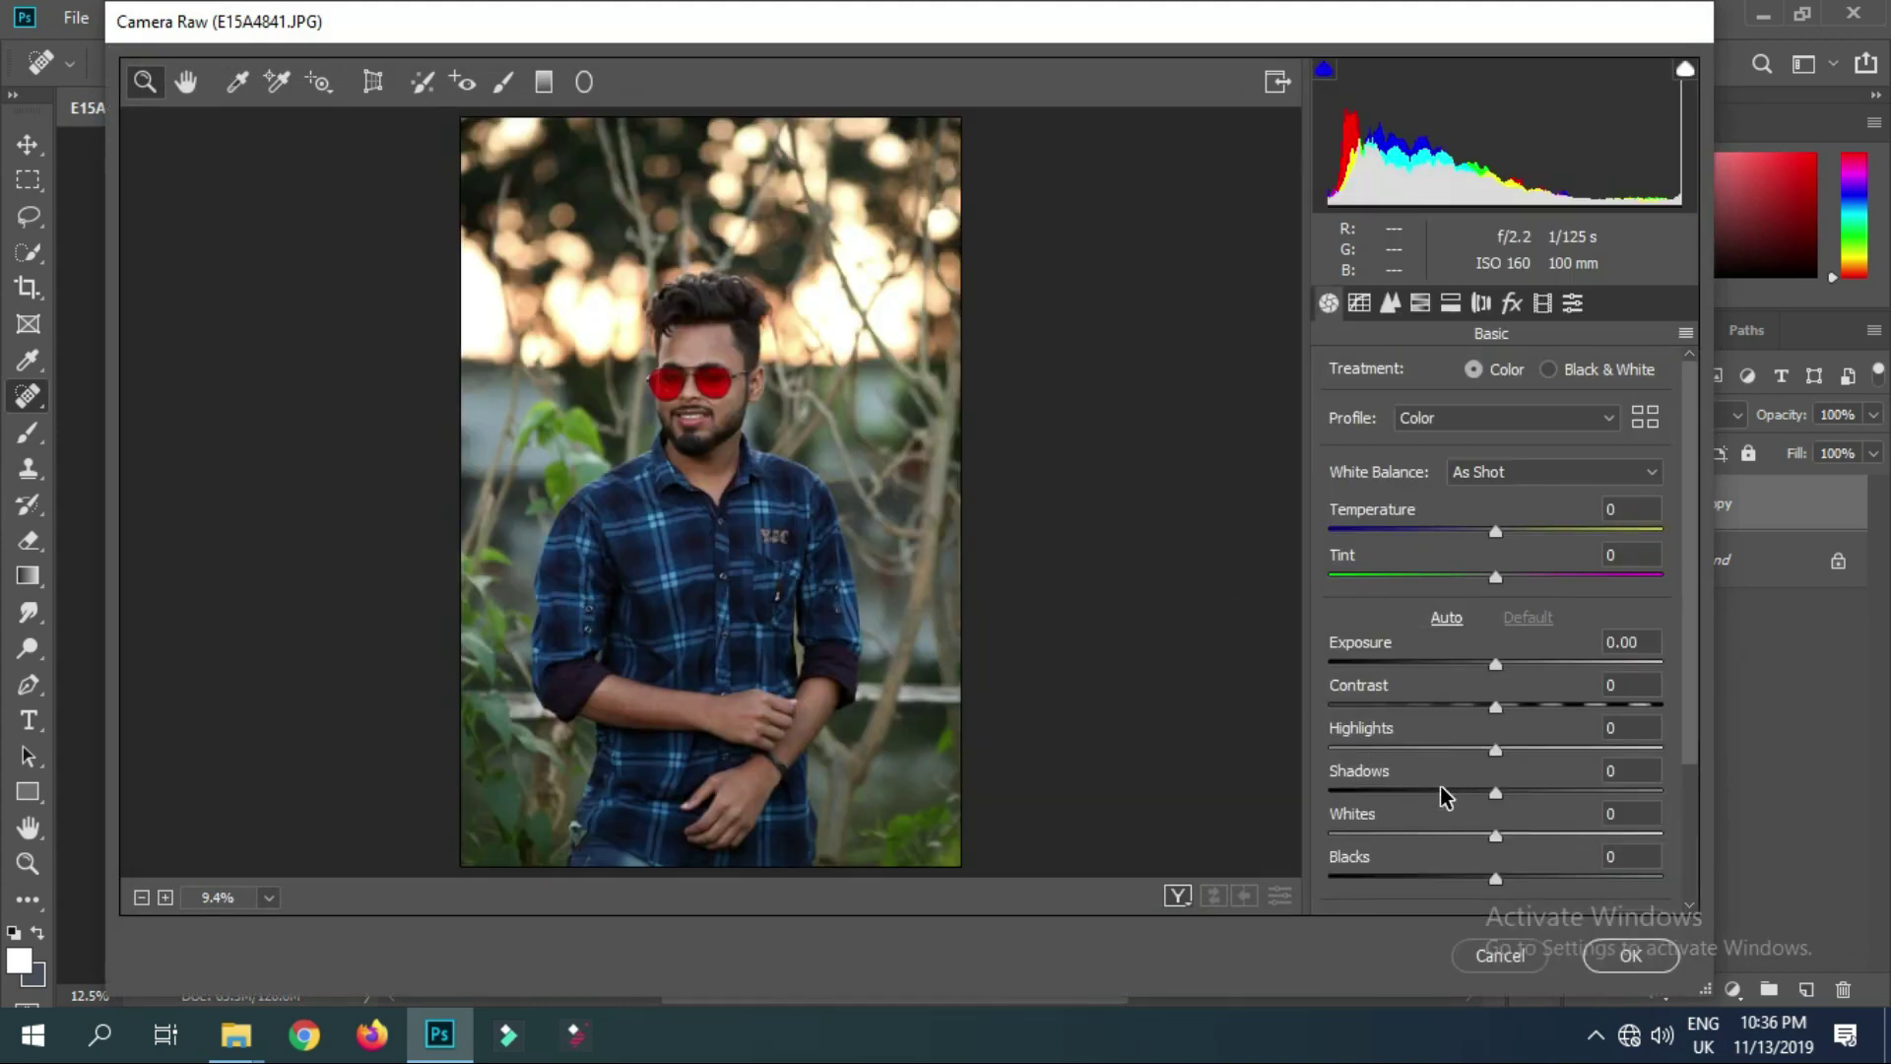
scroll(1441, 796, "down", 3)
Set Blacks -12, Clarity +14, Contrast +11 and Dehaze +3 in the Basic panel
left_click_drag(1495, 747, 1476, 747)
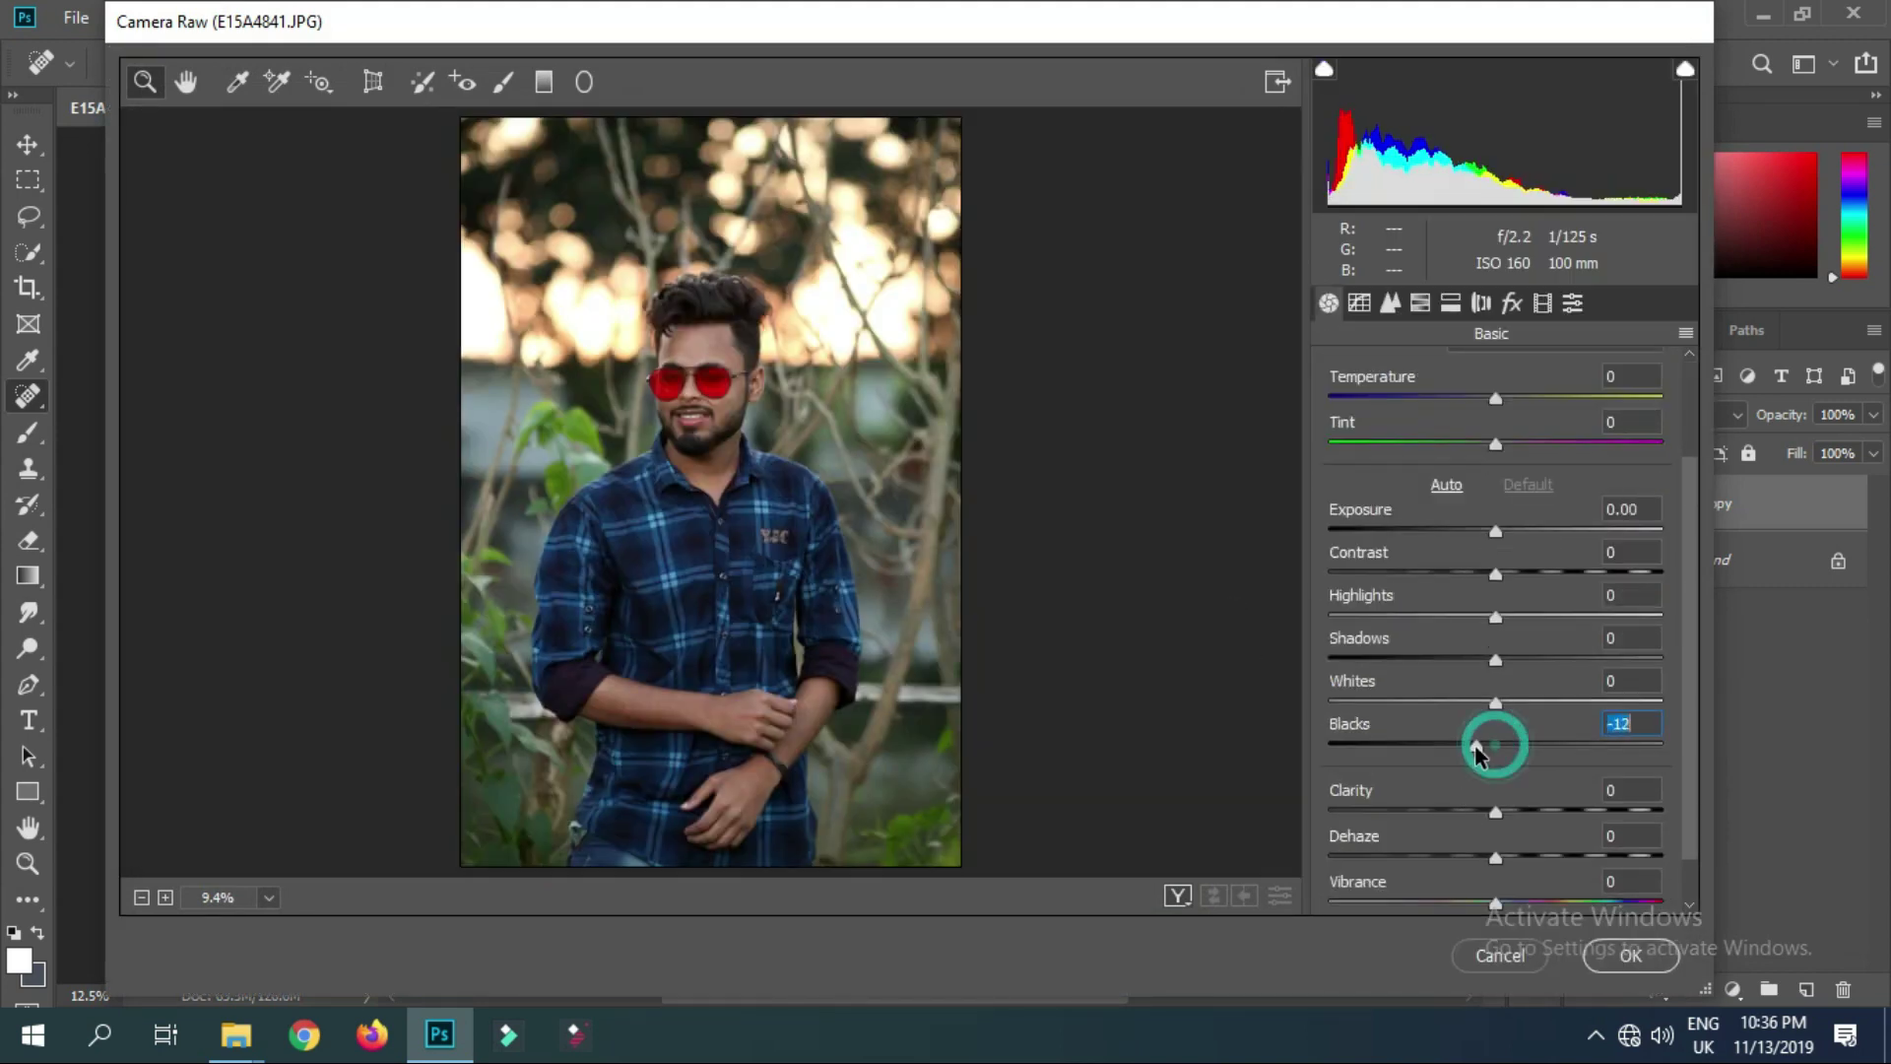
left_click(1495, 814)
left_click_drag(1495, 813, 1517, 810)
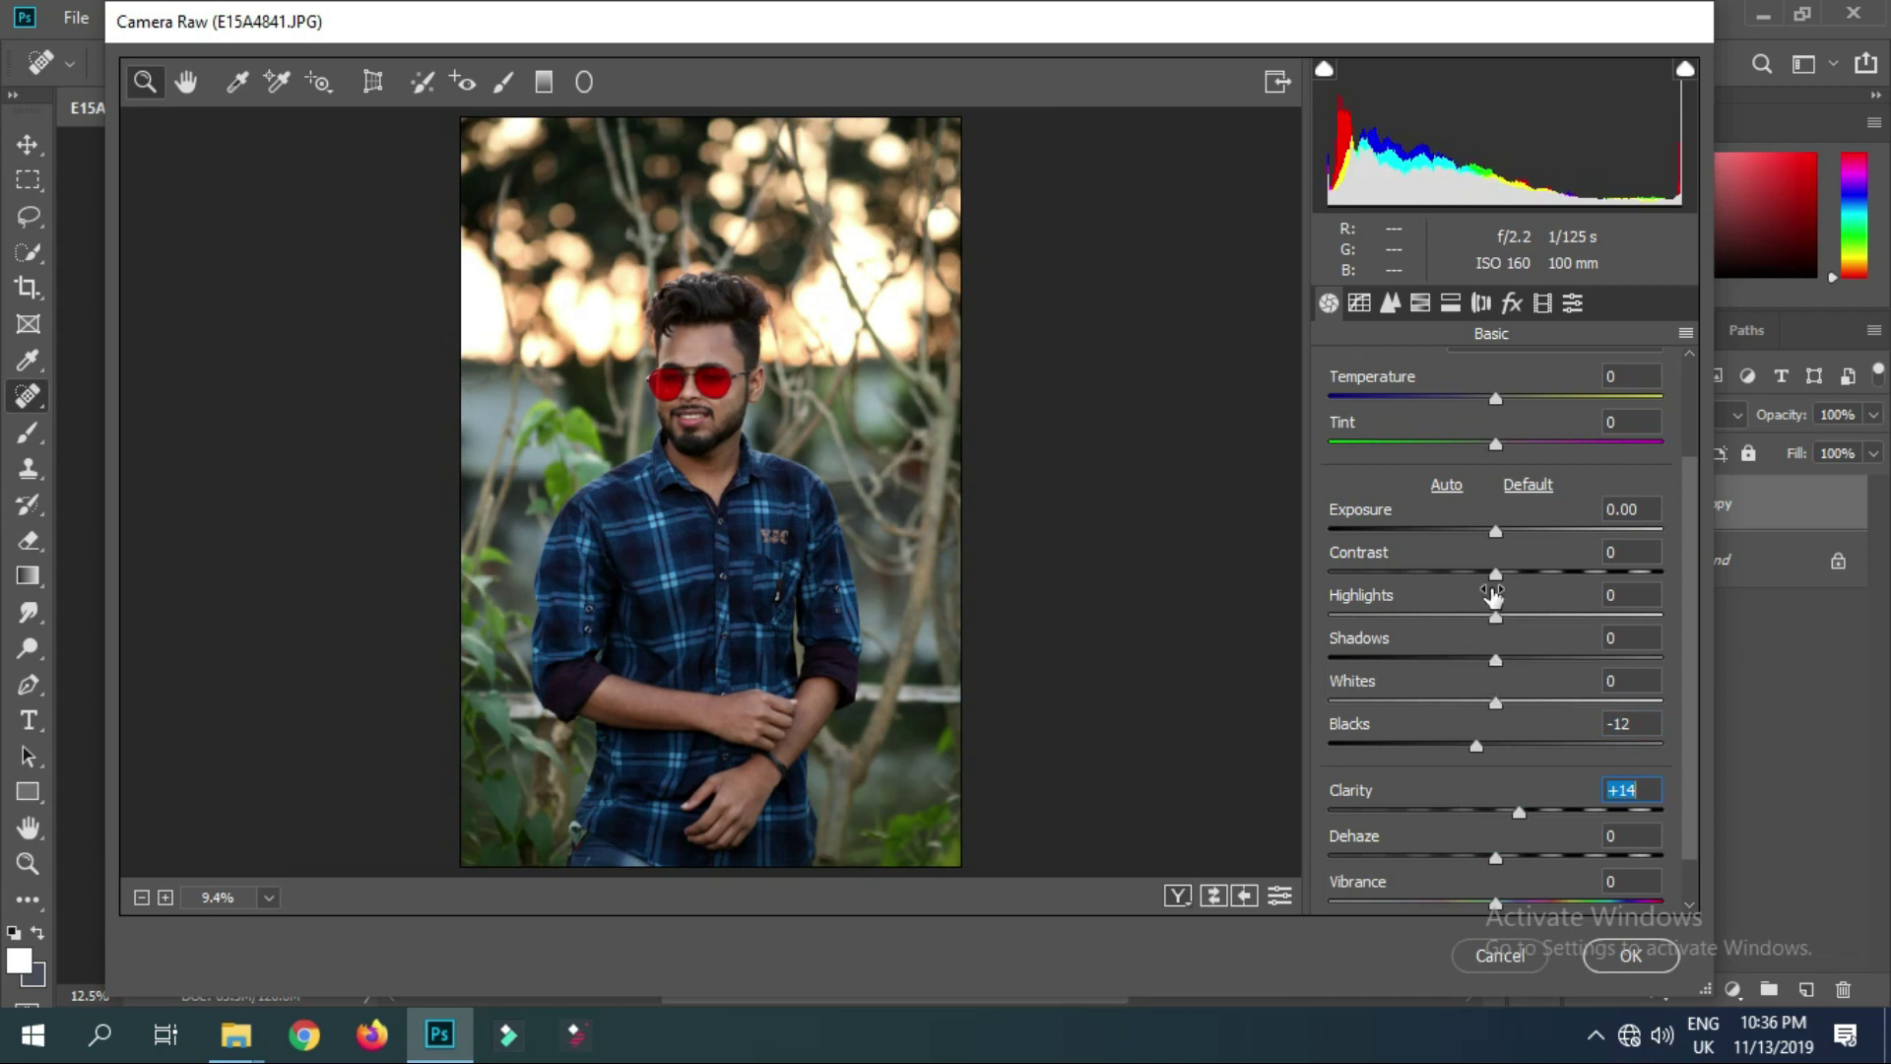
mouse_move(1494, 575)
left_mouse_down()
mouse_move(1524, 575)
mouse_move(1507, 579)
left_mouse_up()
scroll(1487, 768, "down", 1)
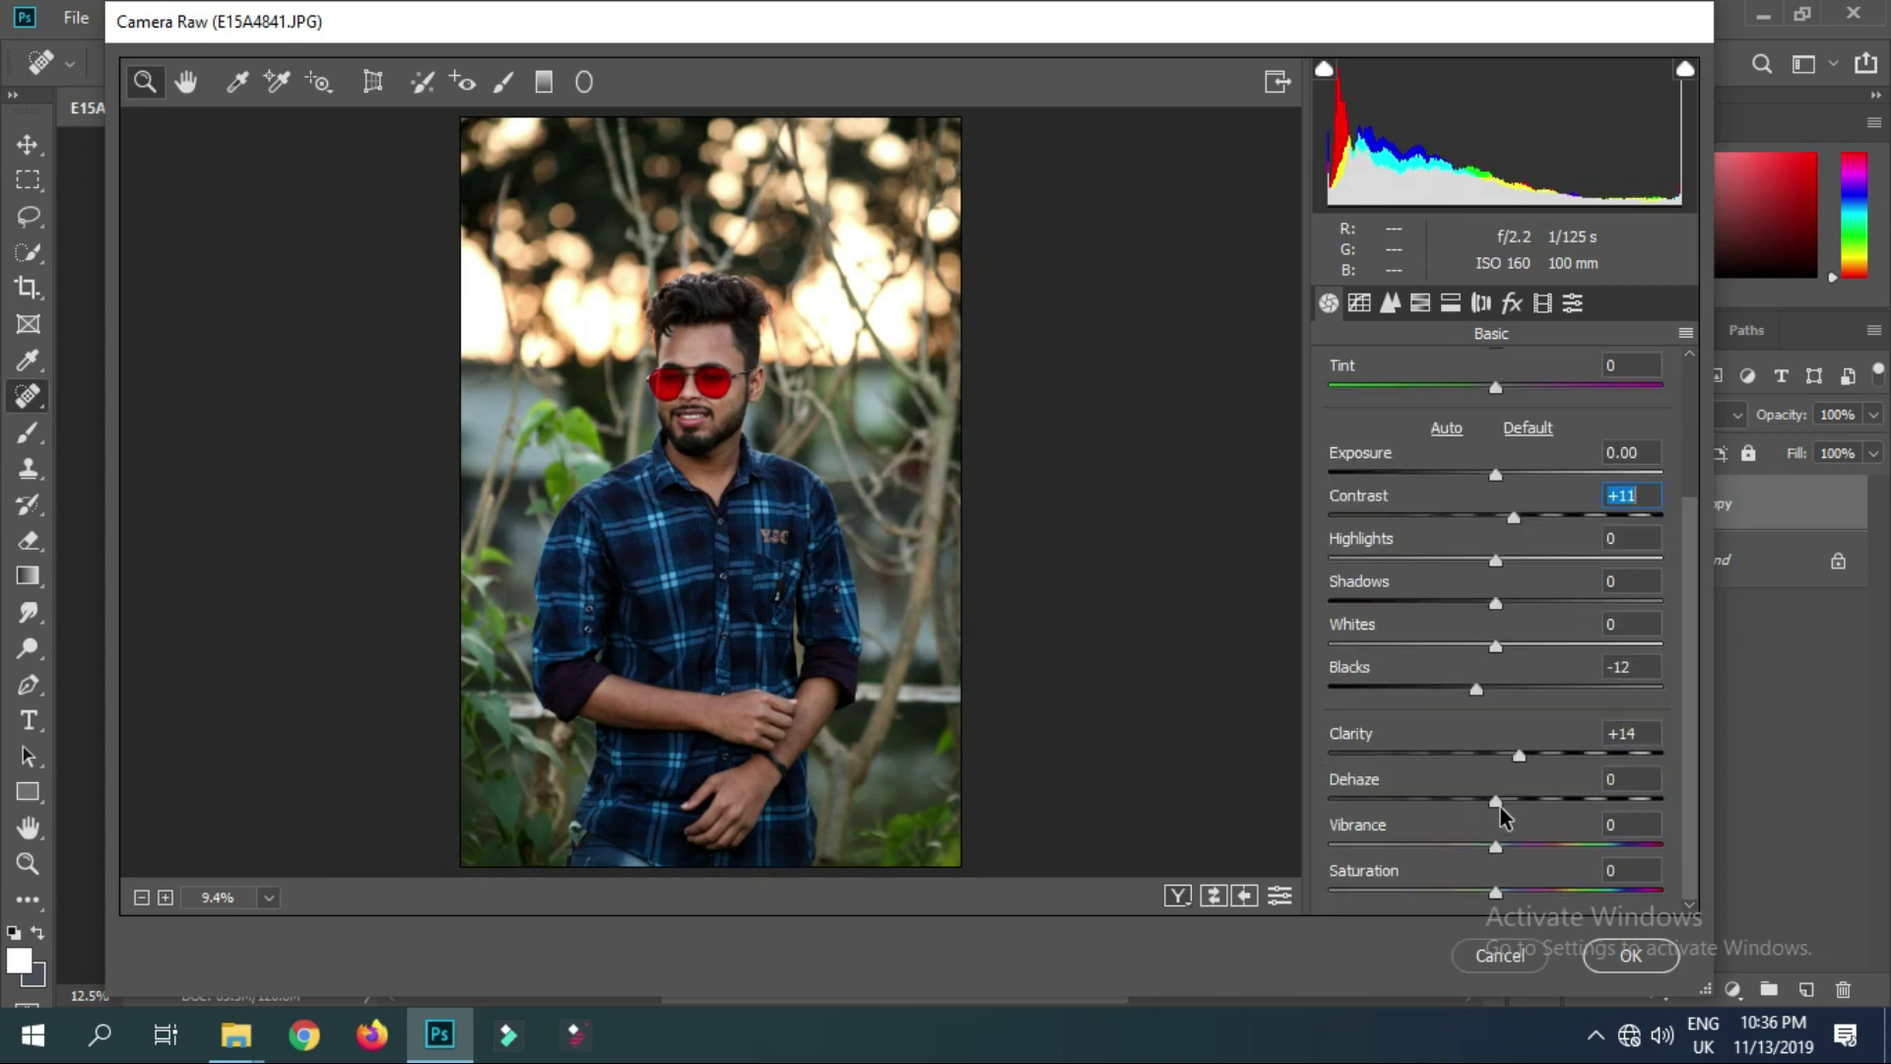
In HSL, set saturation Oranges -15, Reds +30 and Luminance Oranges +17
left_click(1419, 303)
left_click(1445, 383)
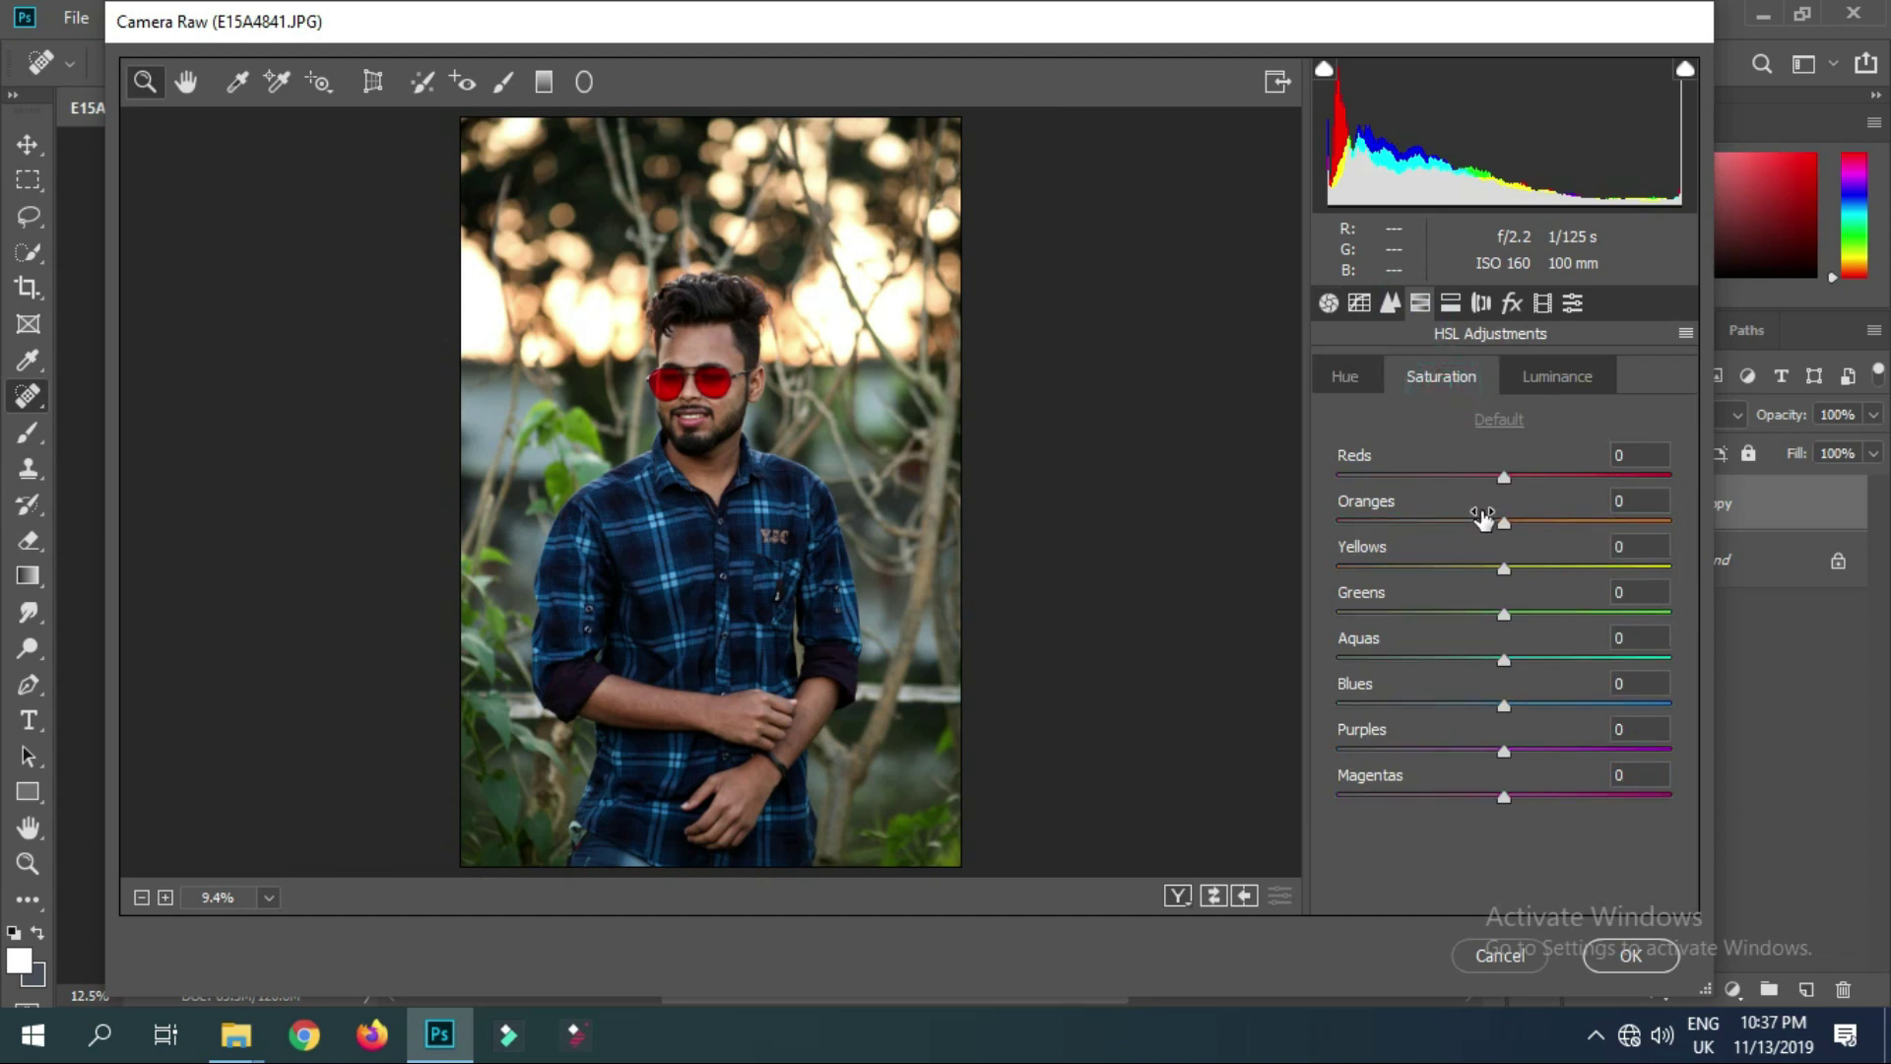
left_click(1477, 524)
left_click_drag(1504, 474, 1554, 481)
left_click(1522, 379)
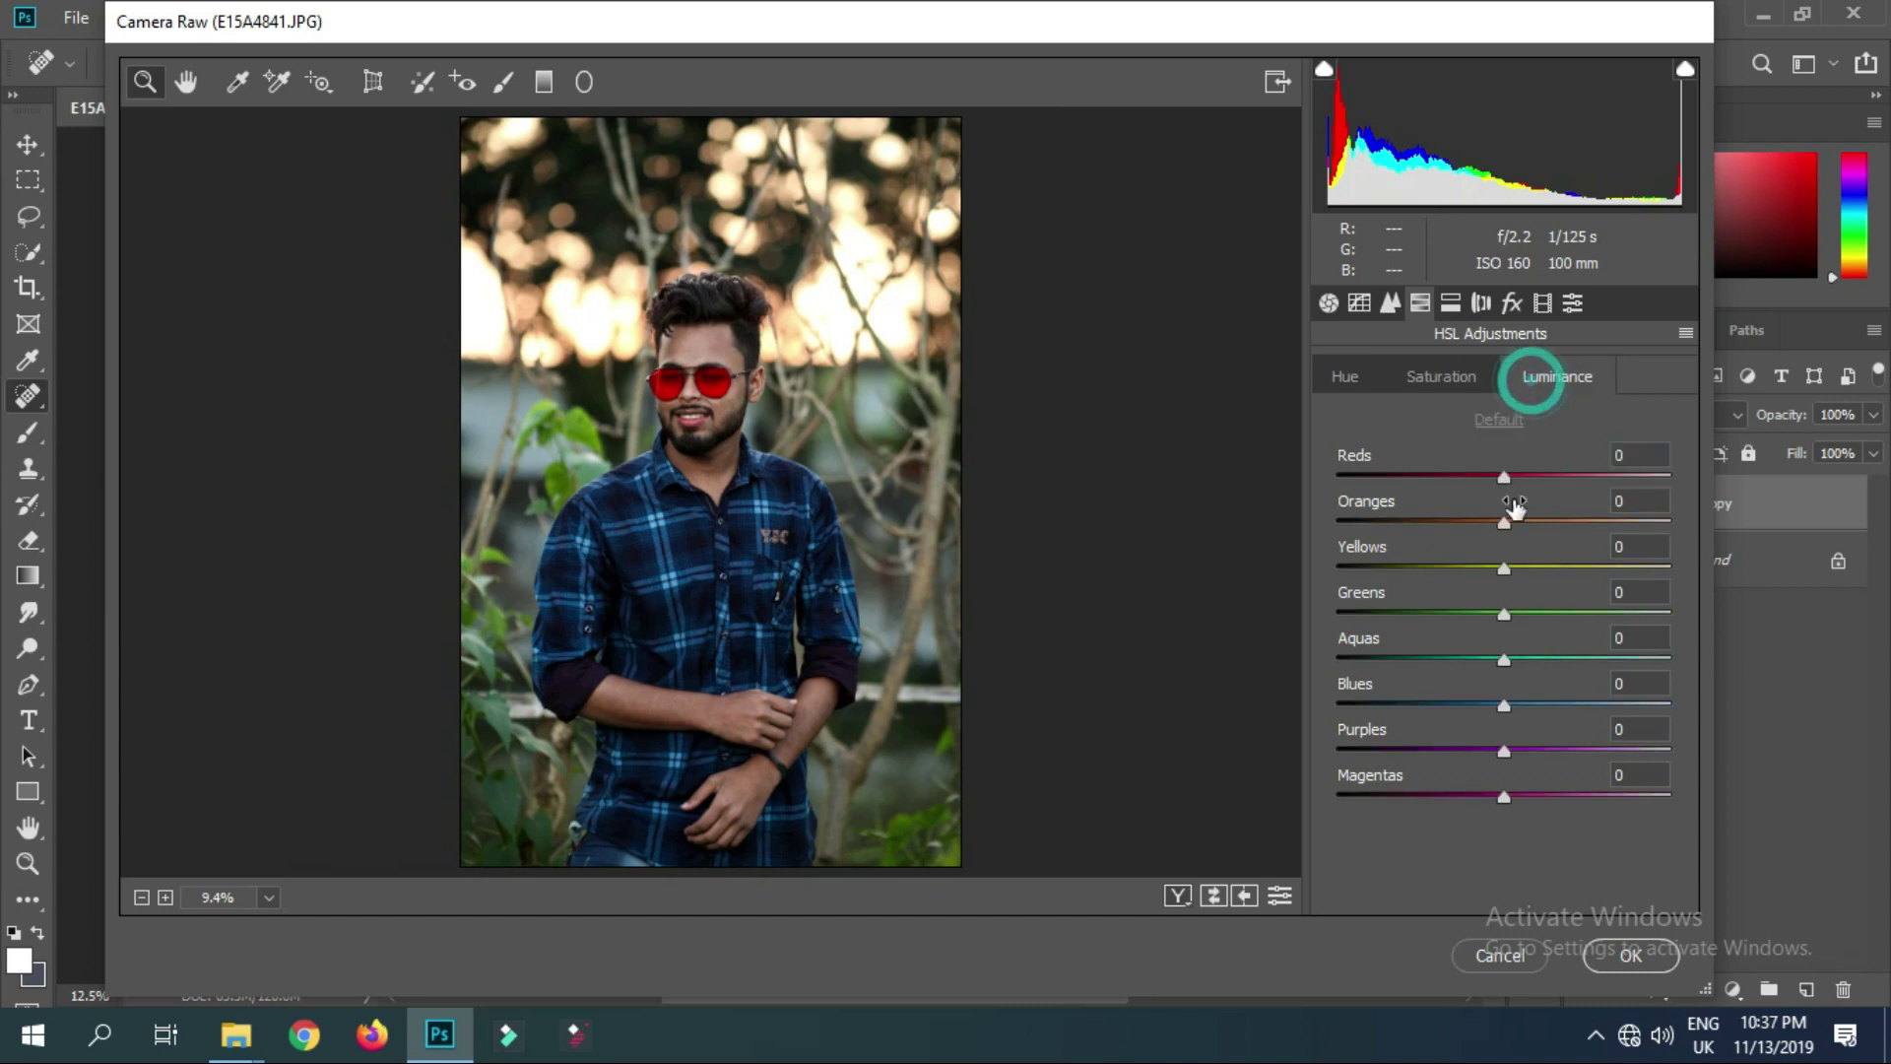
left_click_drag(1504, 524, 1535, 531)
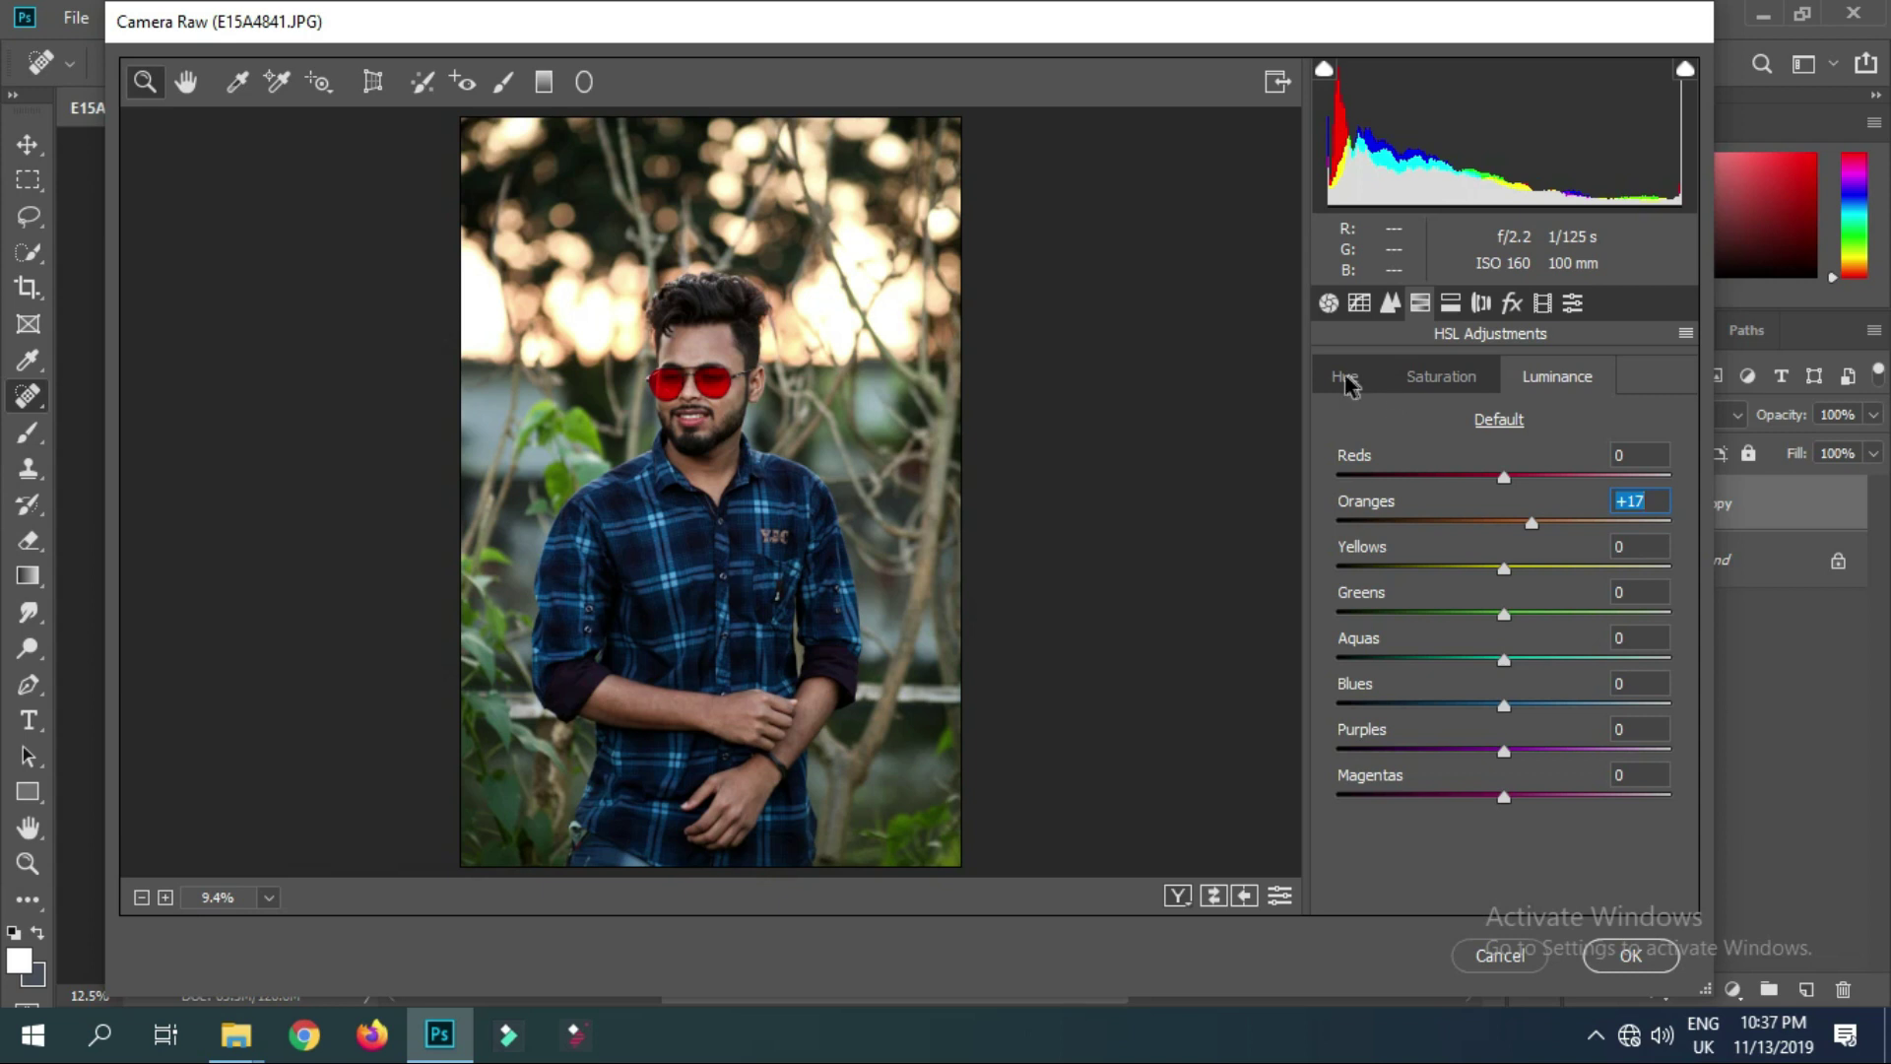
left_click(1433, 379)
Shift Blues hue to -45 for a teal shirt; saturate Yellows +34 and Greens +57
left_click(1345, 376)
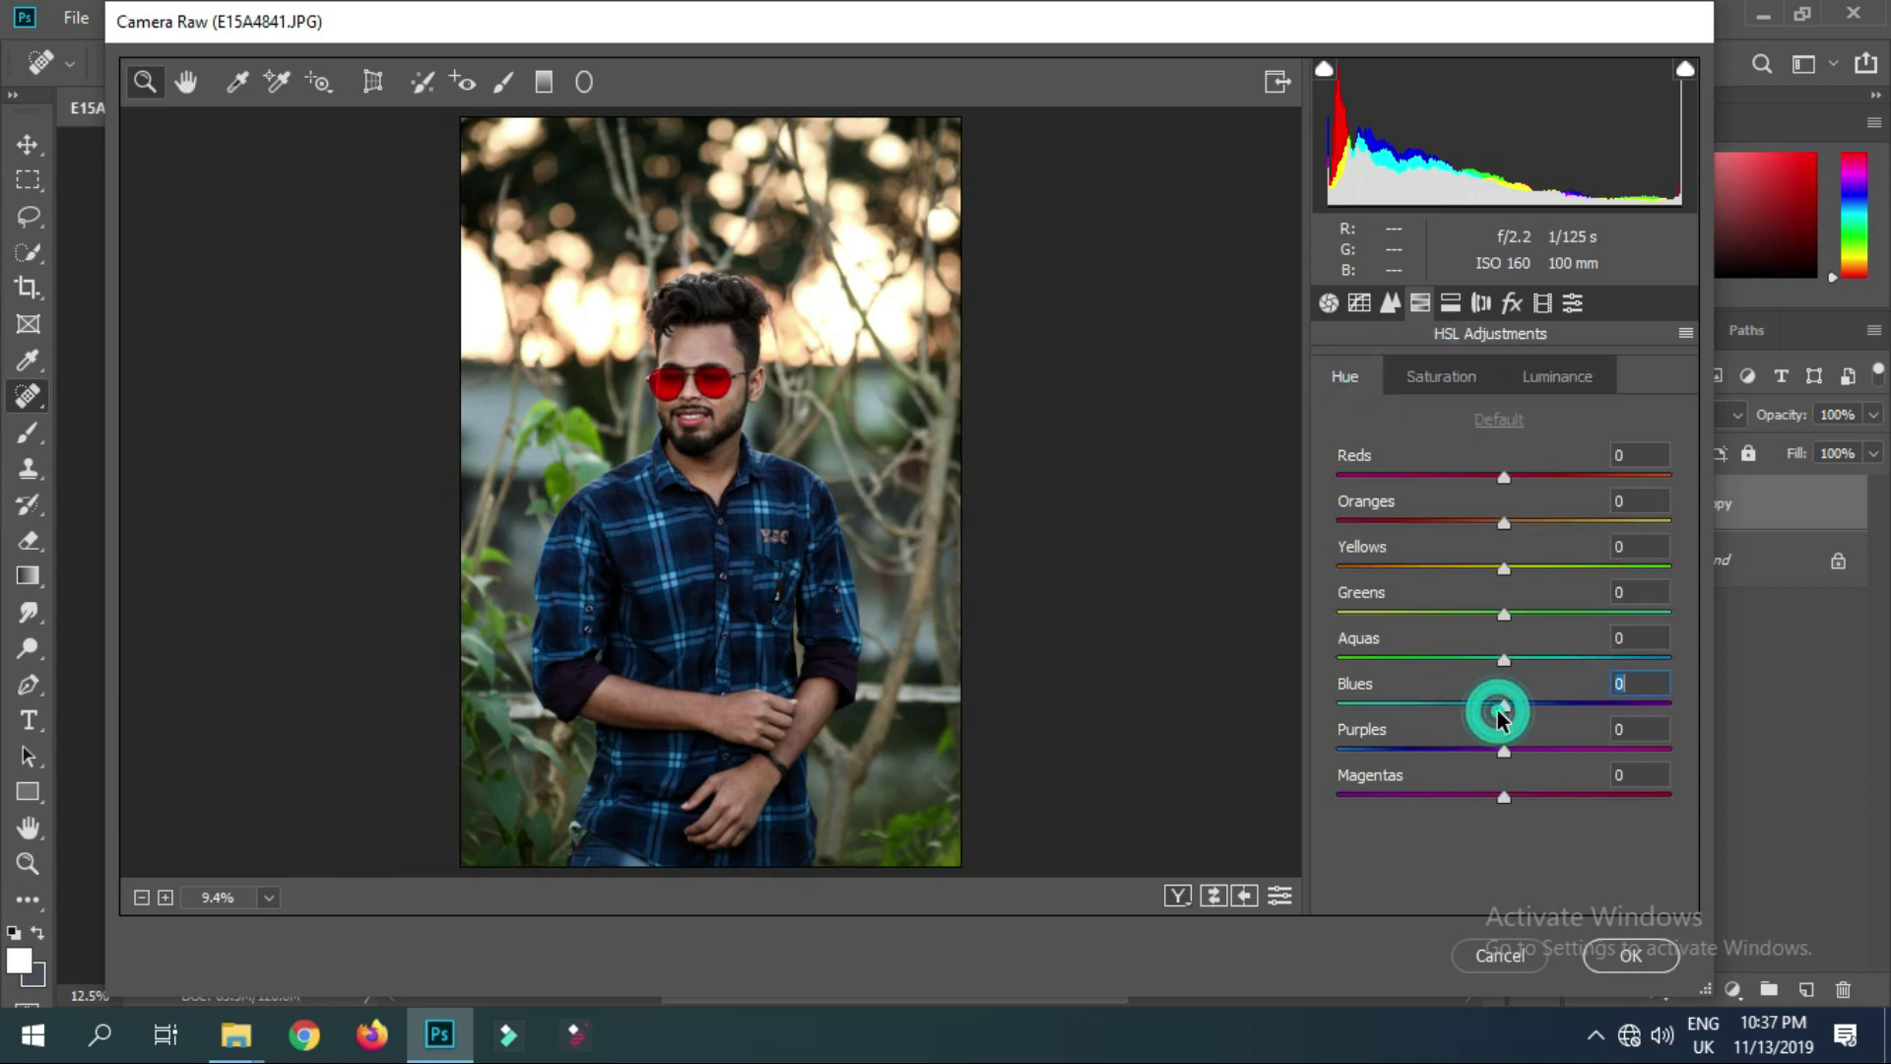
left_click_drag(1503, 706, 1442, 705)
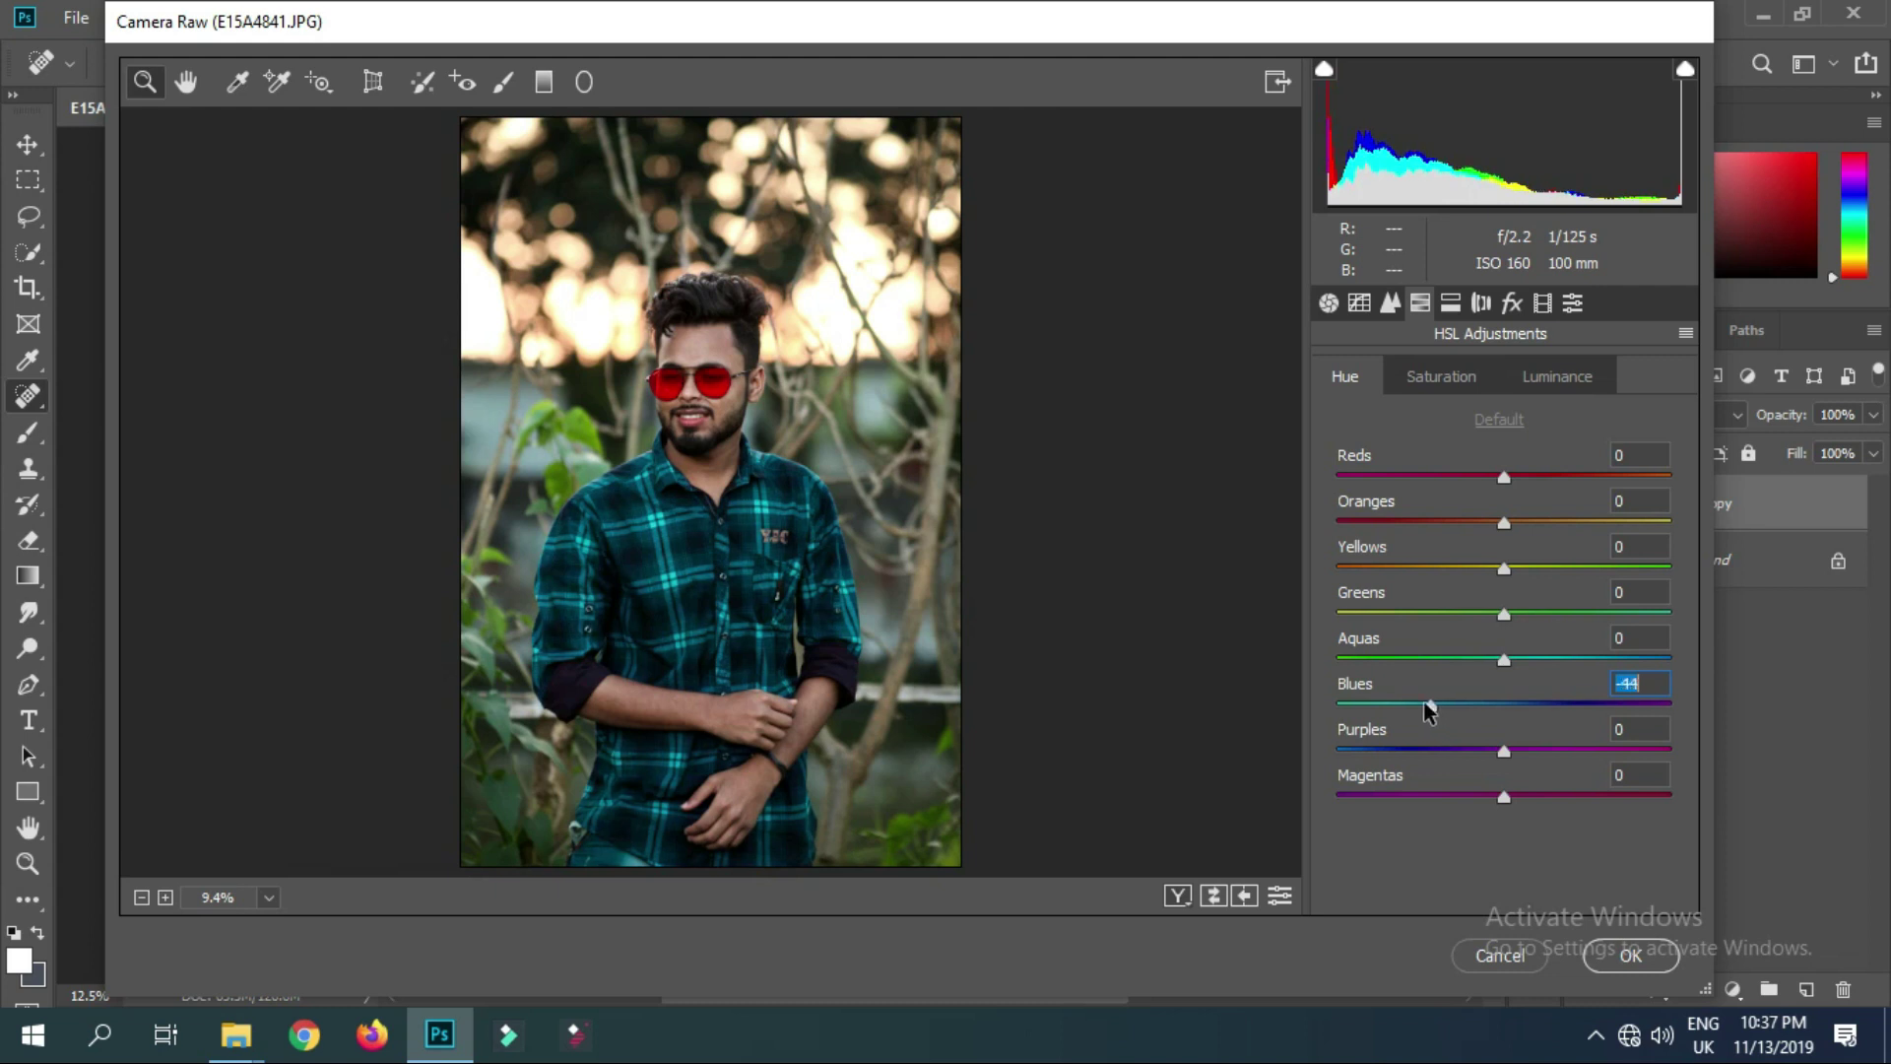
left_click(1444, 382)
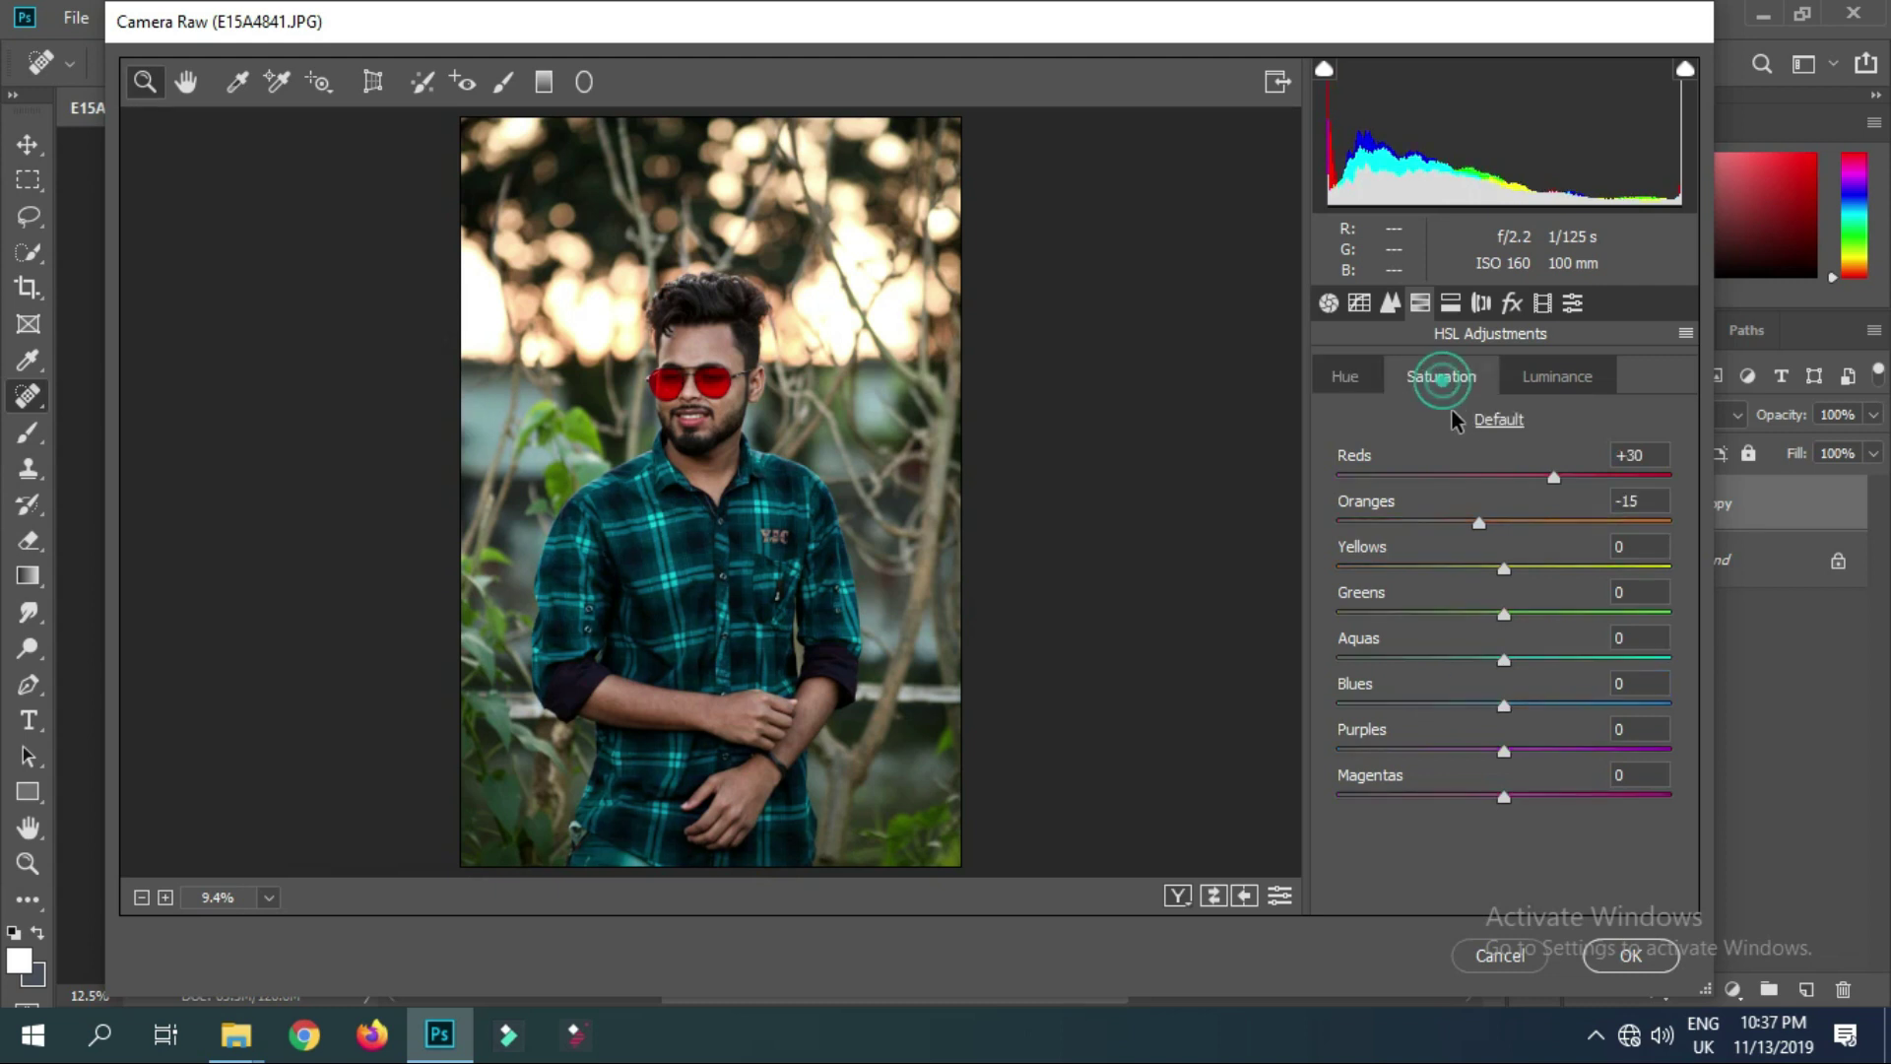
left_click_drag(1503, 568, 1549, 590)
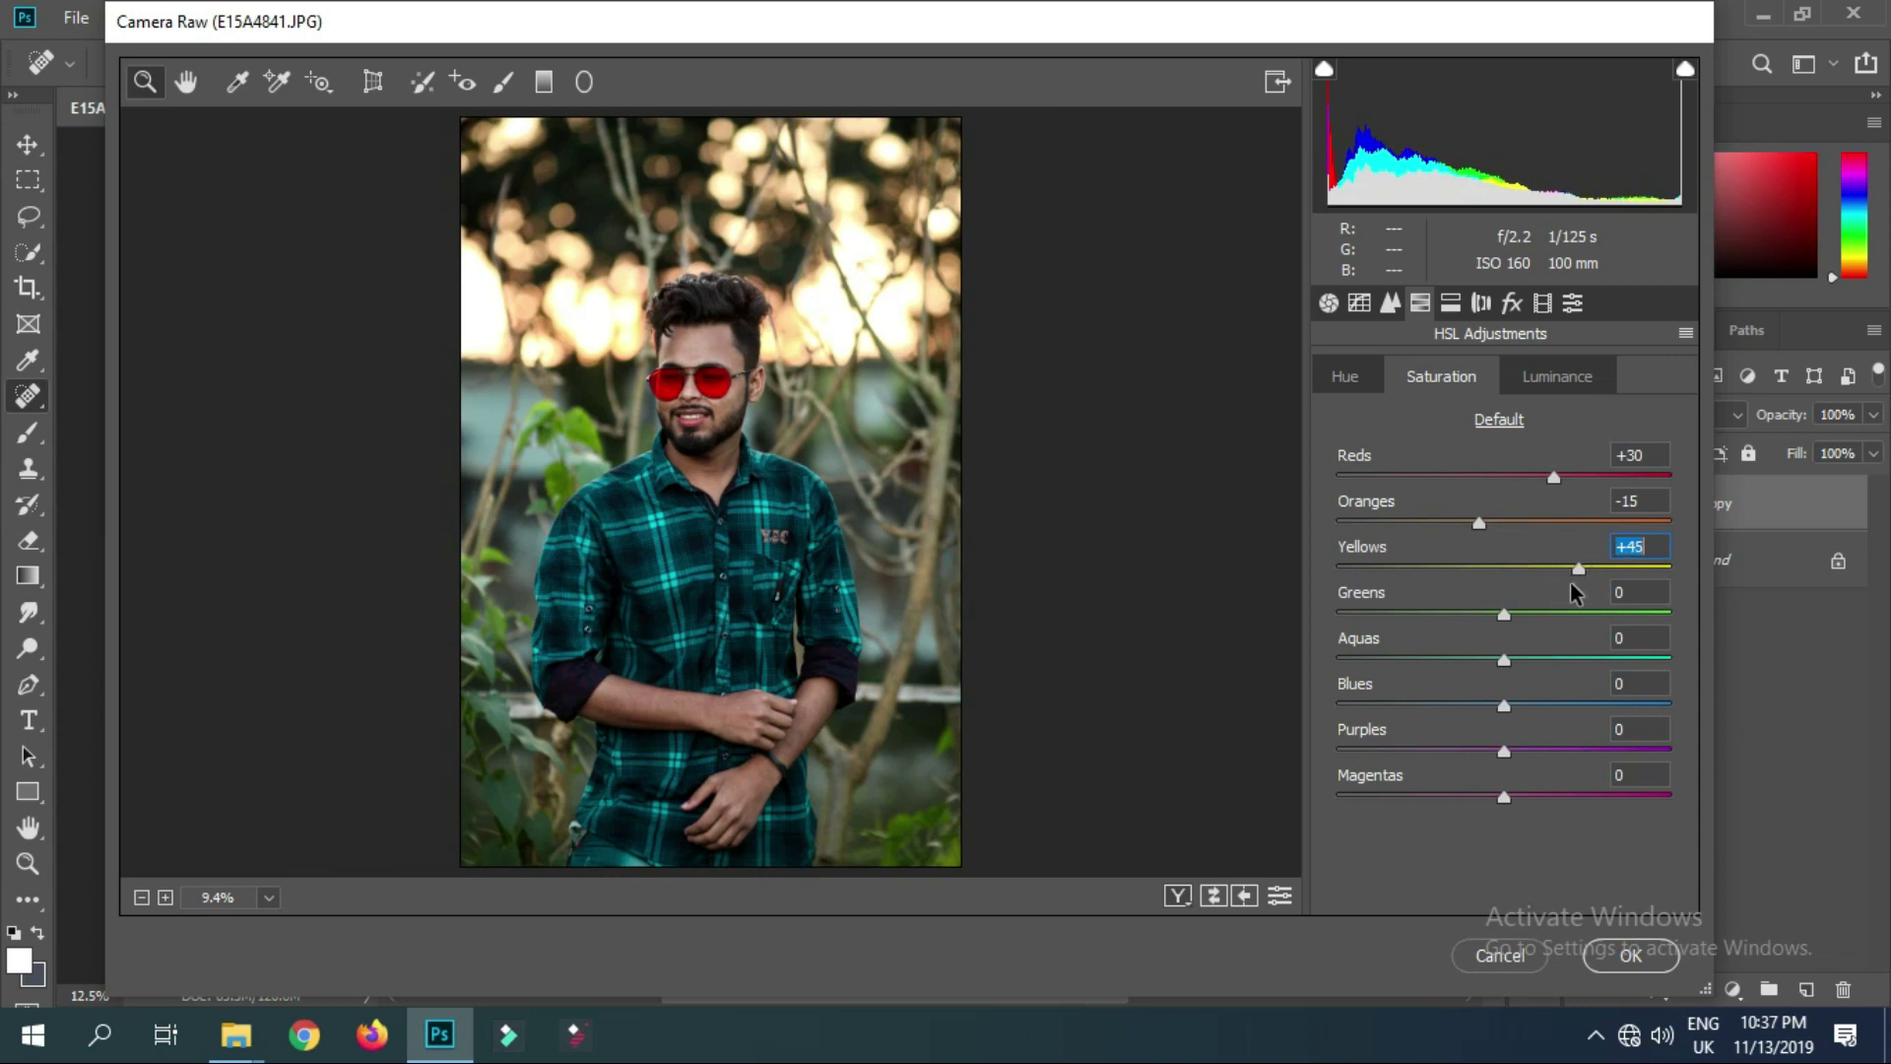
left_click_drag(1573, 592, 1615, 635)
left_click(1506, 615)
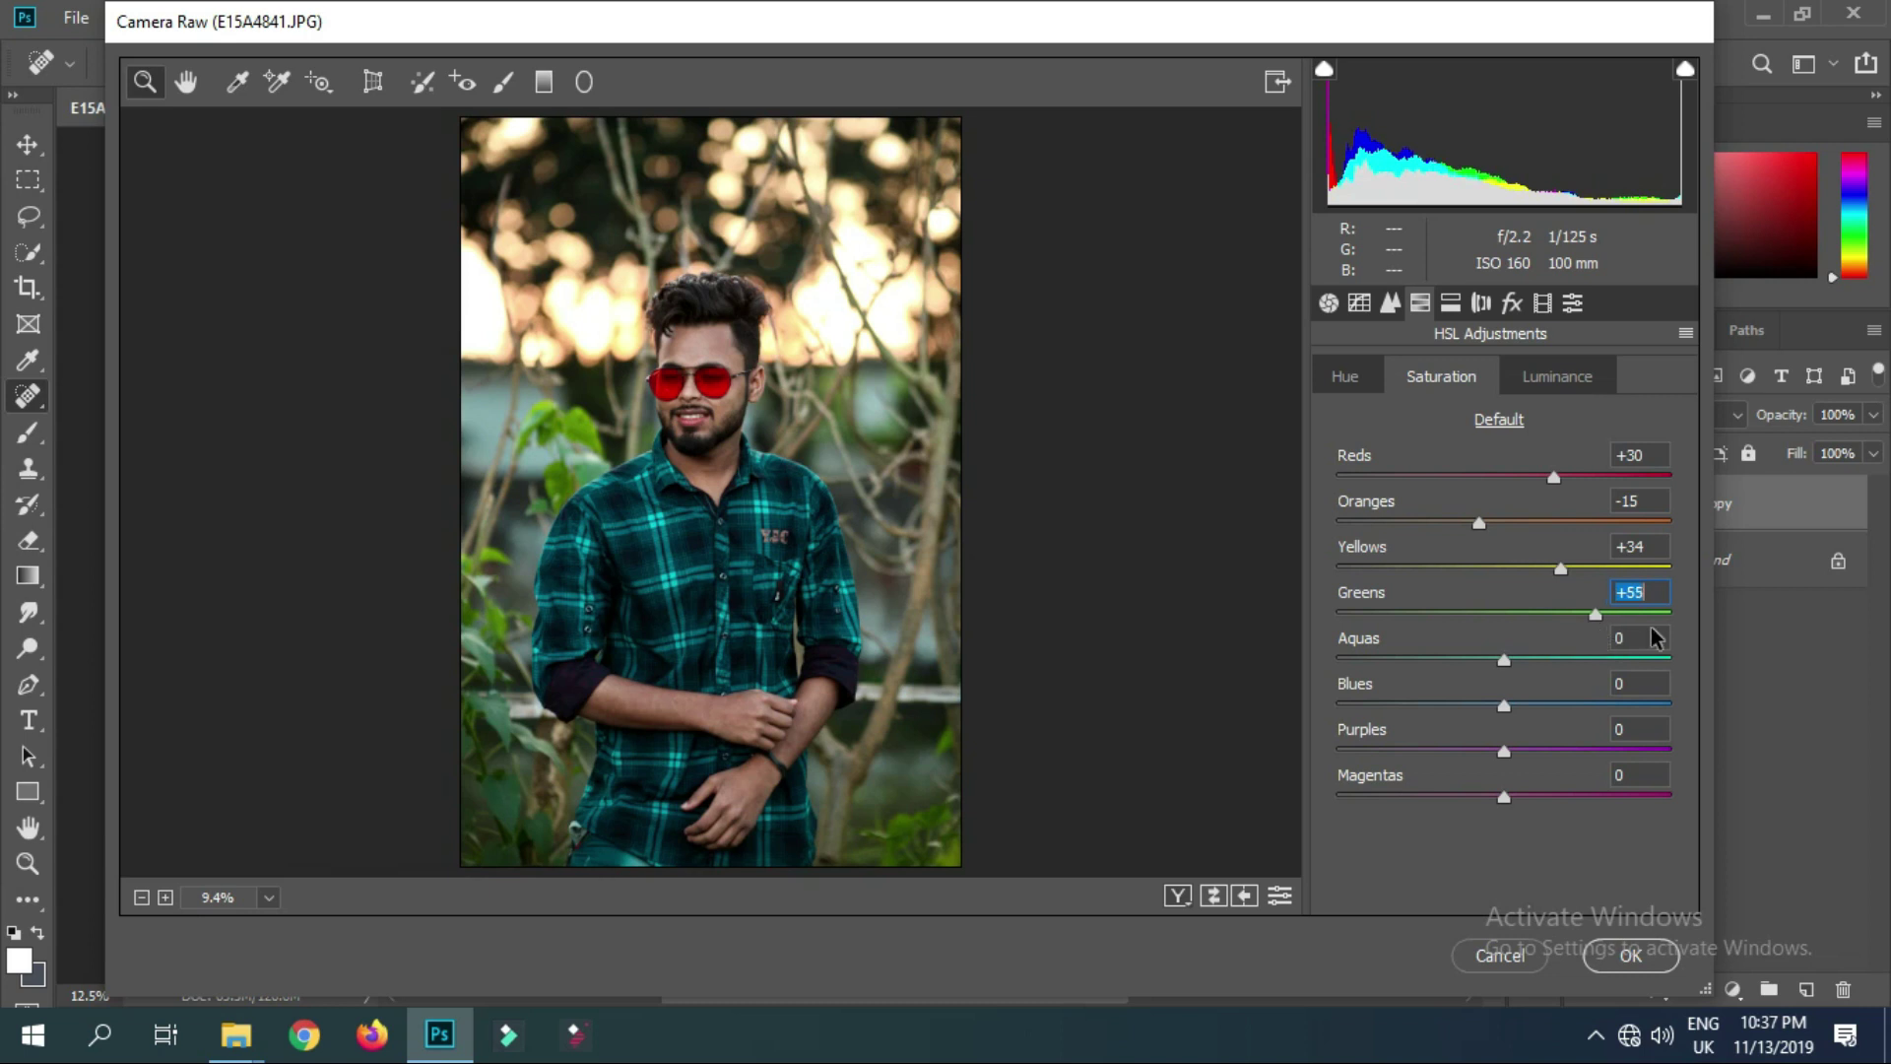
left_click_drag(1615, 635, 1600, 640)
Shift the Greens hue to -19 and nudge Yellows saturation up slightly
left_click(1342, 384)
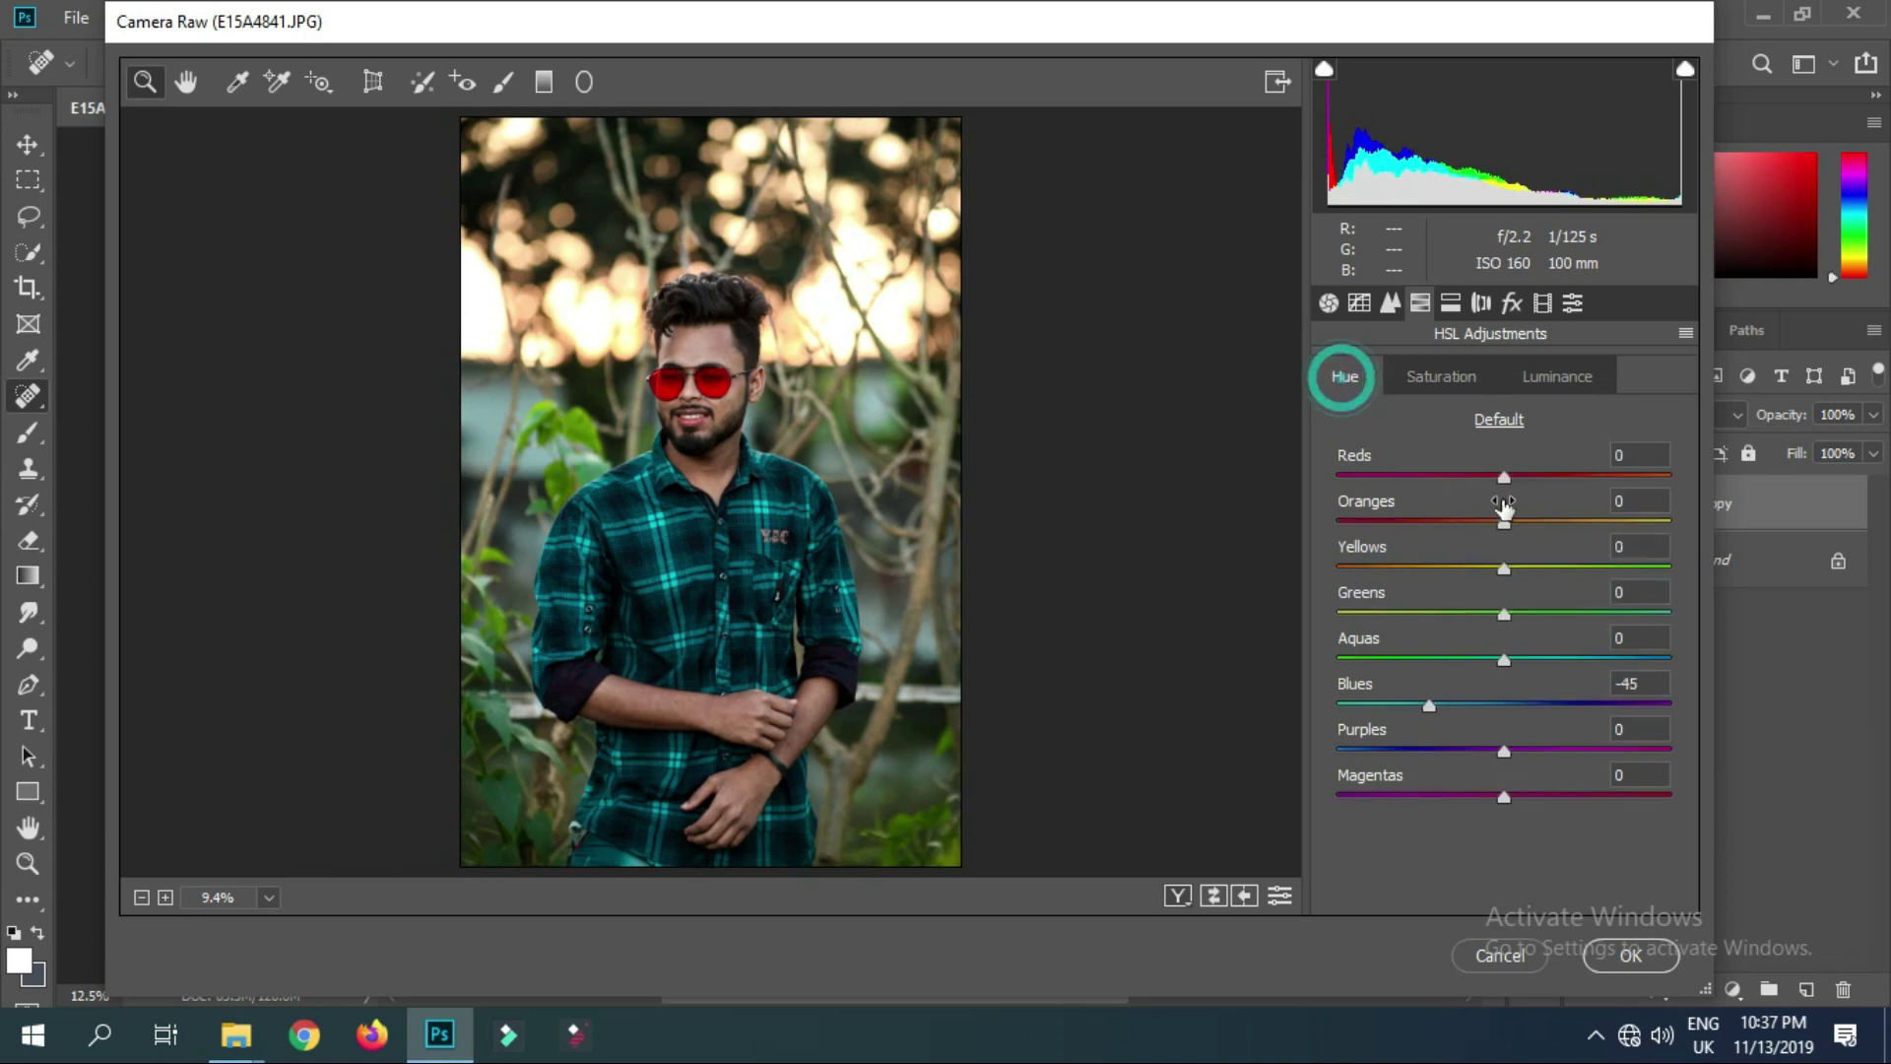
mouse_move(1504, 615)
left_mouse_down()
mouse_move(1468, 618)
mouse_move(1554, 570)
mouse_move(1494, 571)
mouse_move(1483, 616)
left_mouse_up()
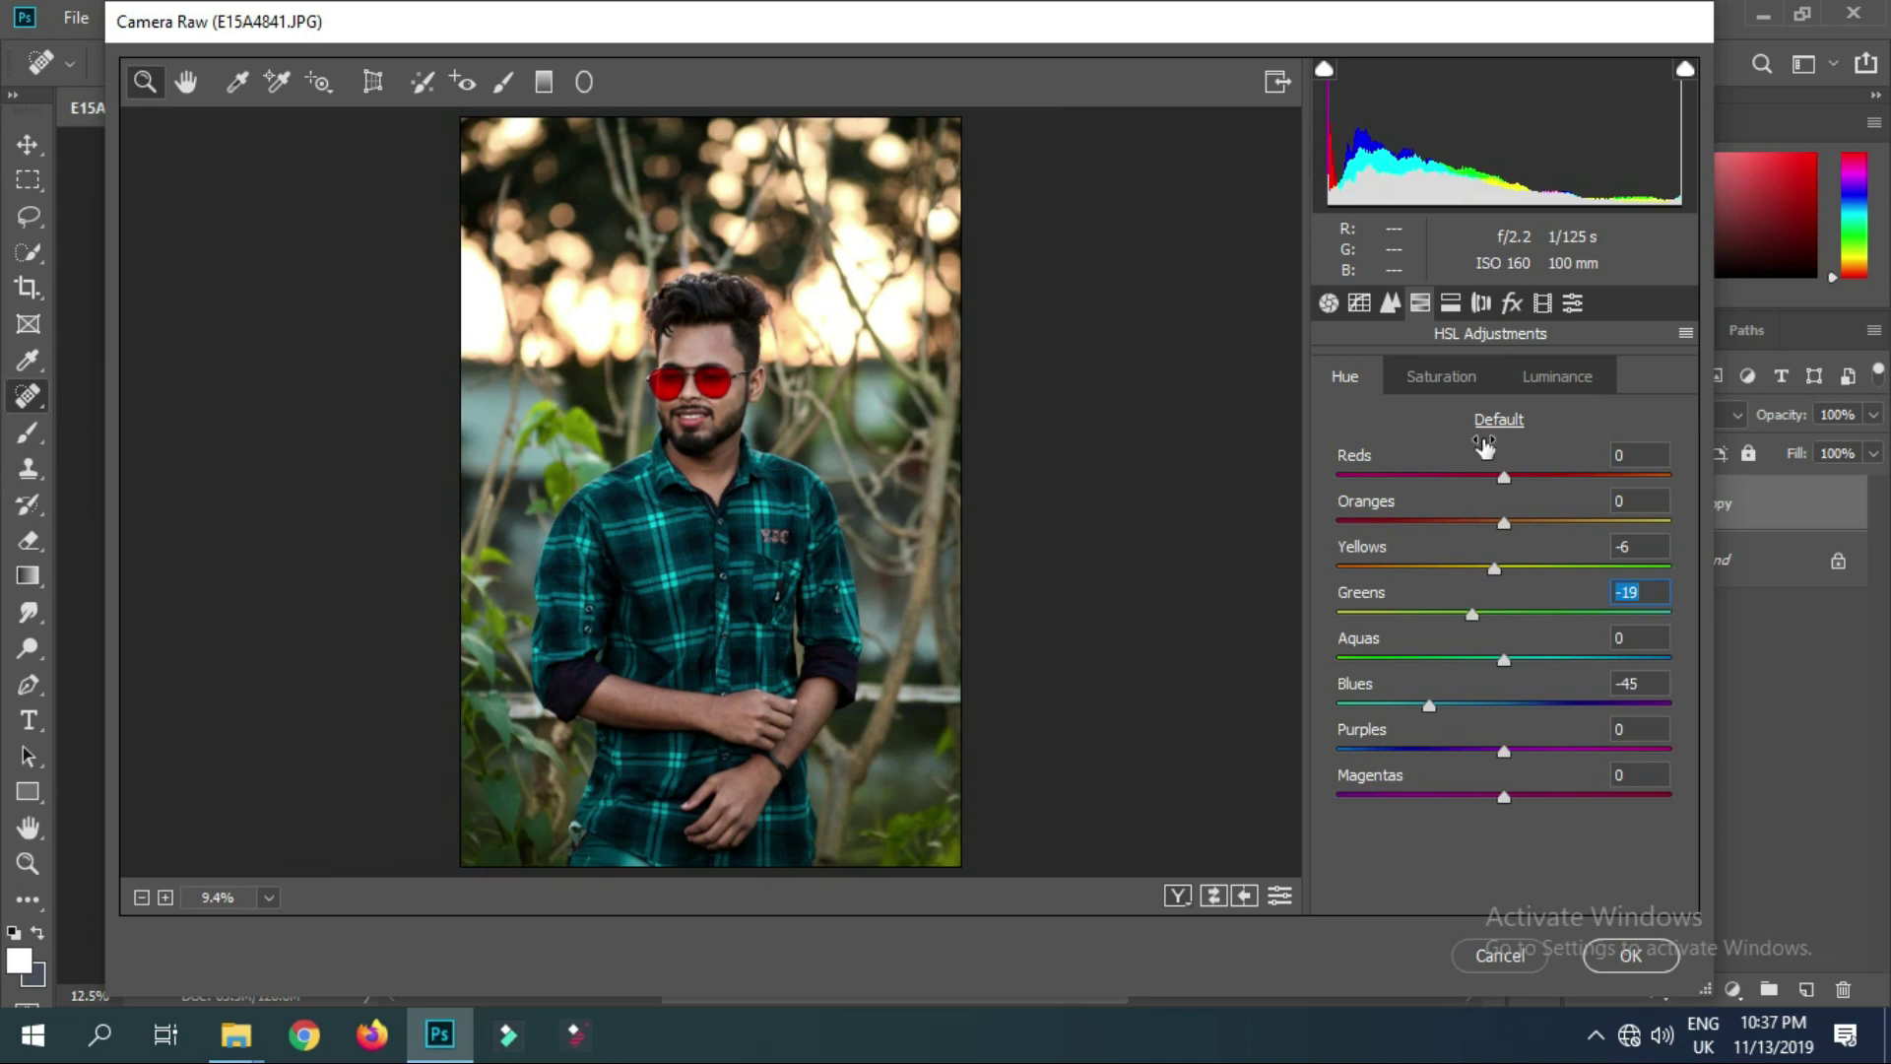
left_click(1441, 377)
left_click_drag(1559, 571, 1562, 569)
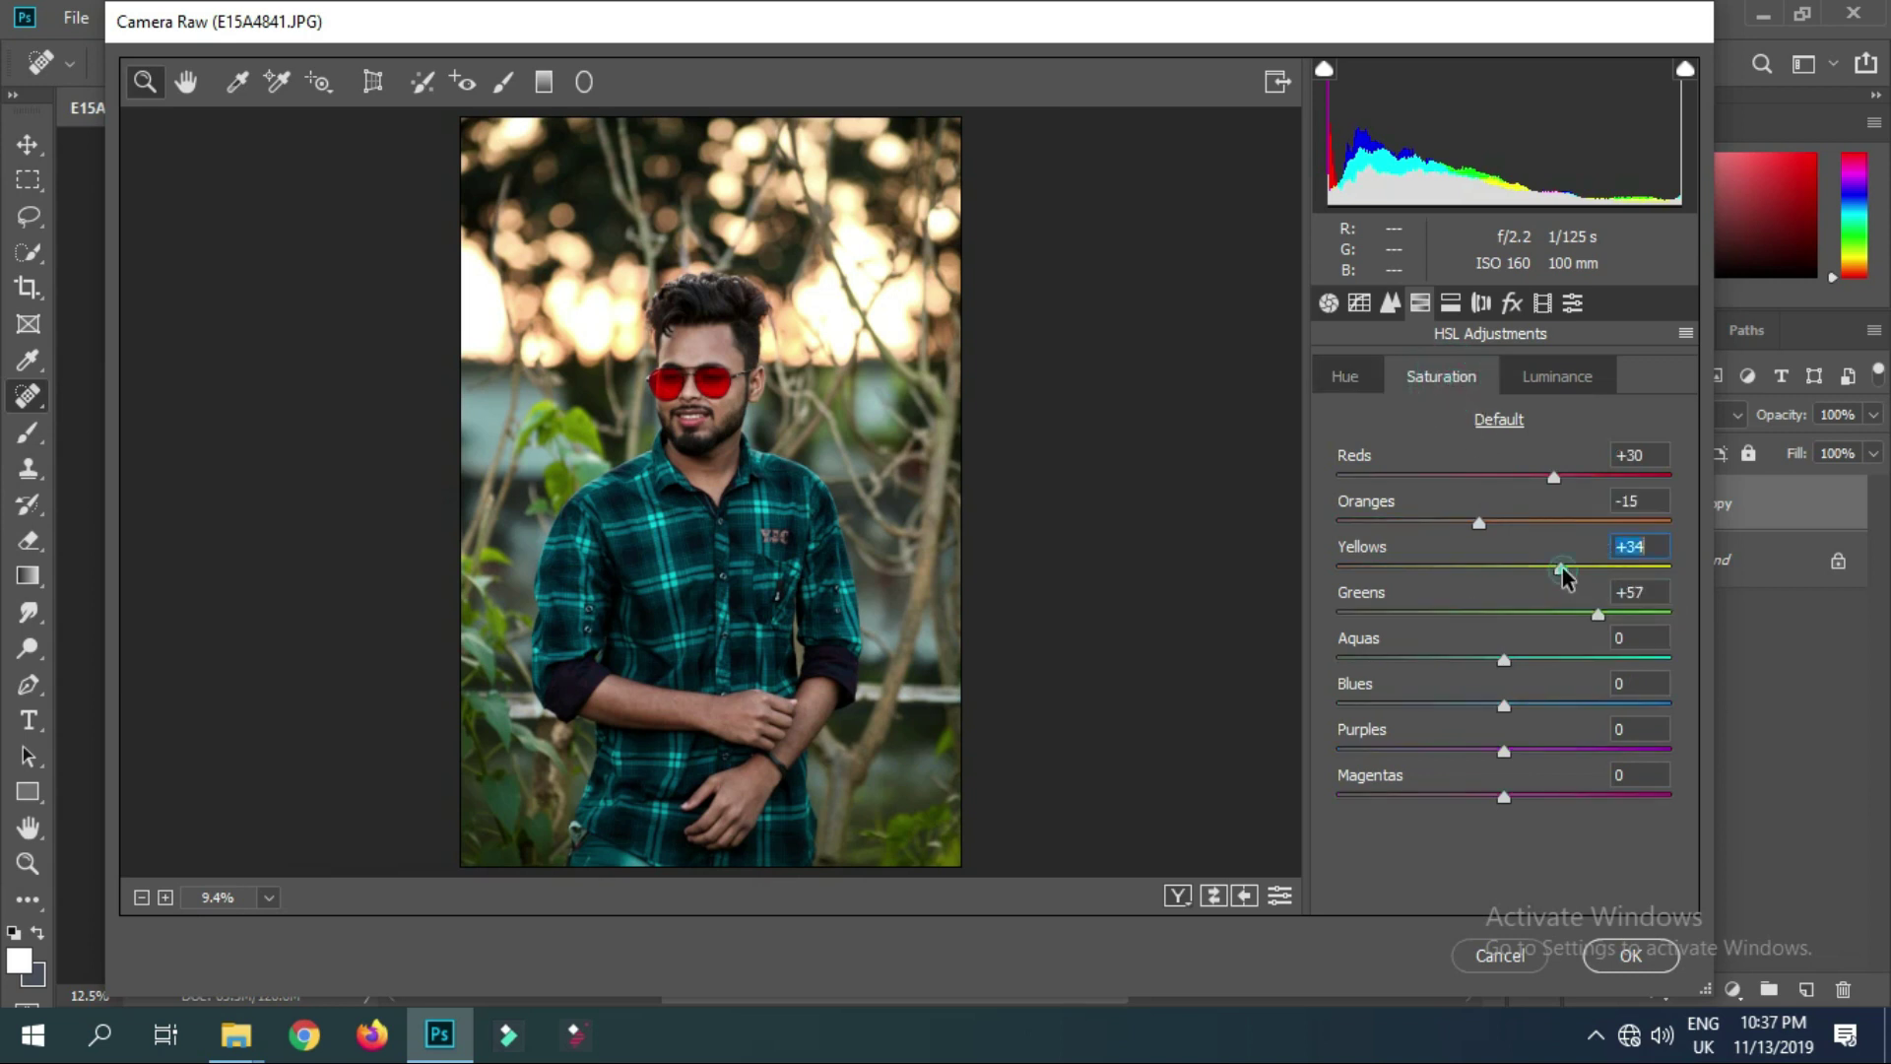
left_click(1360, 304)
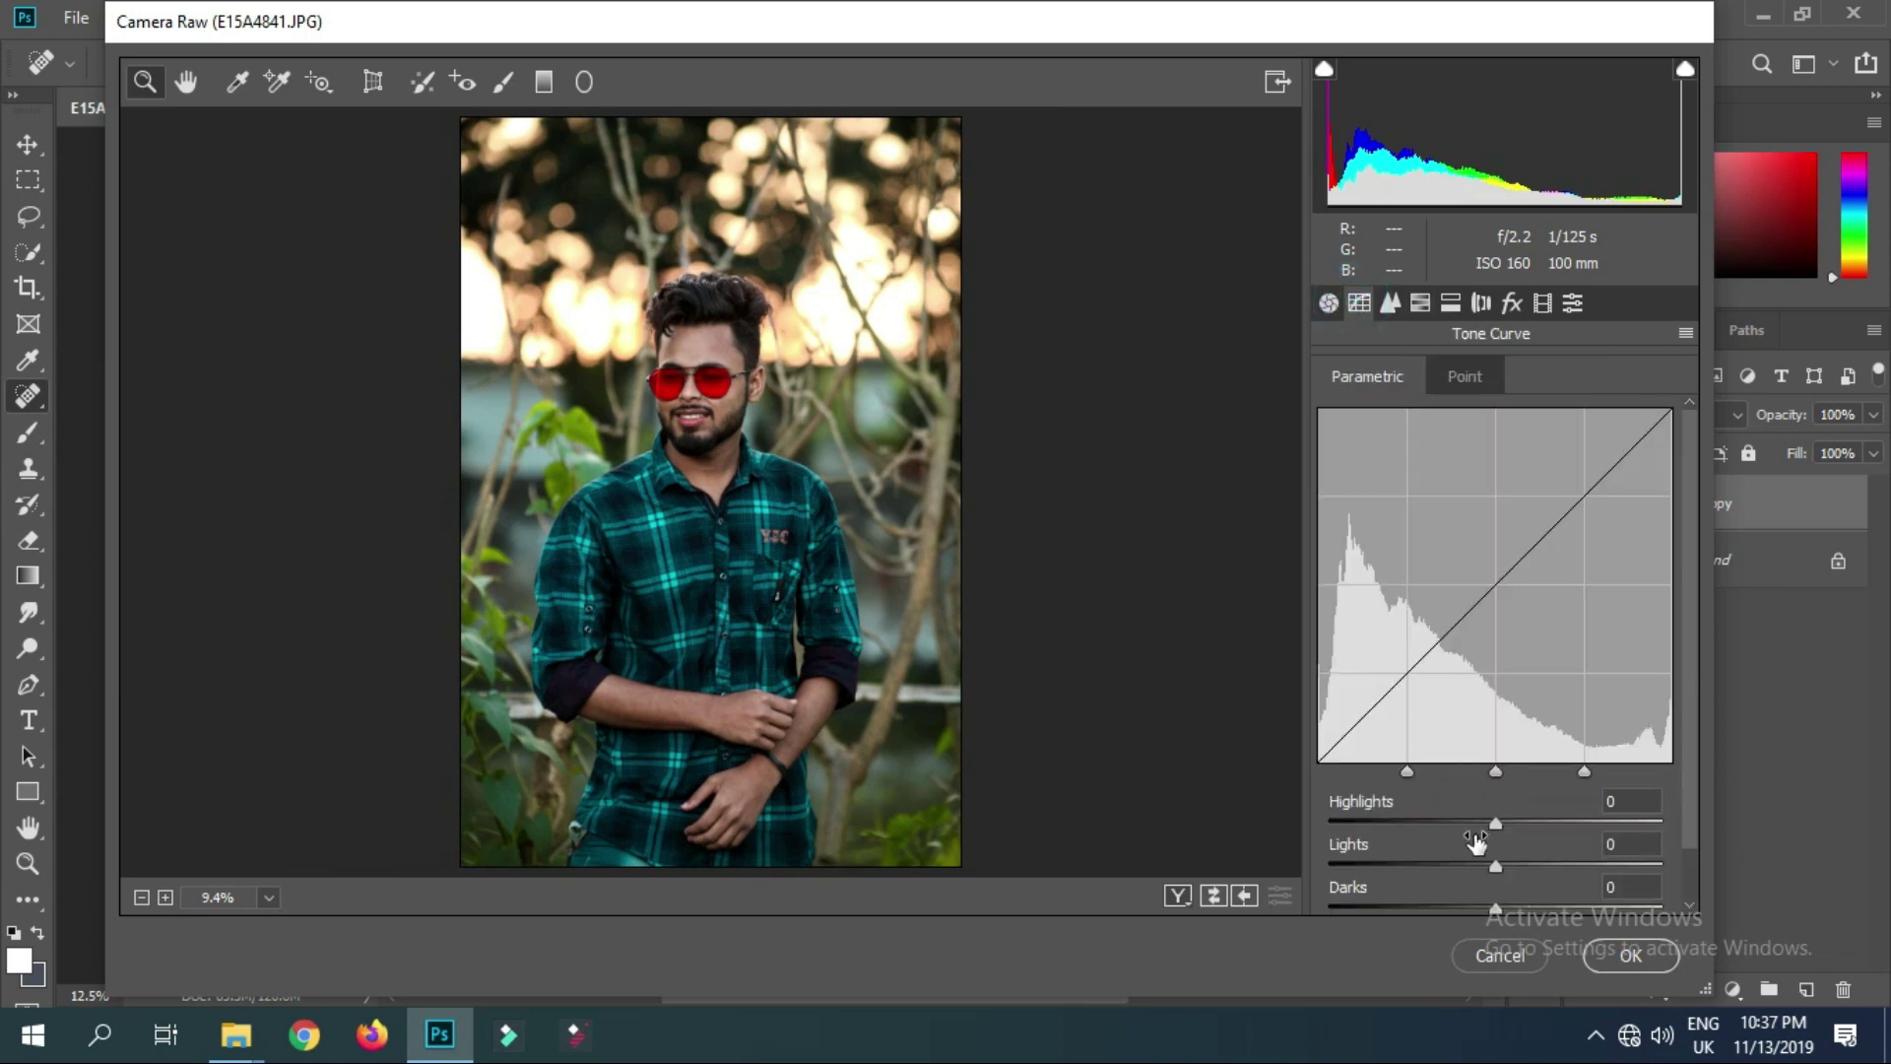
Set tone-curve Lights to -8 and Shadows to +13, then apply the Camera Raw grade
left_click(1480, 866)
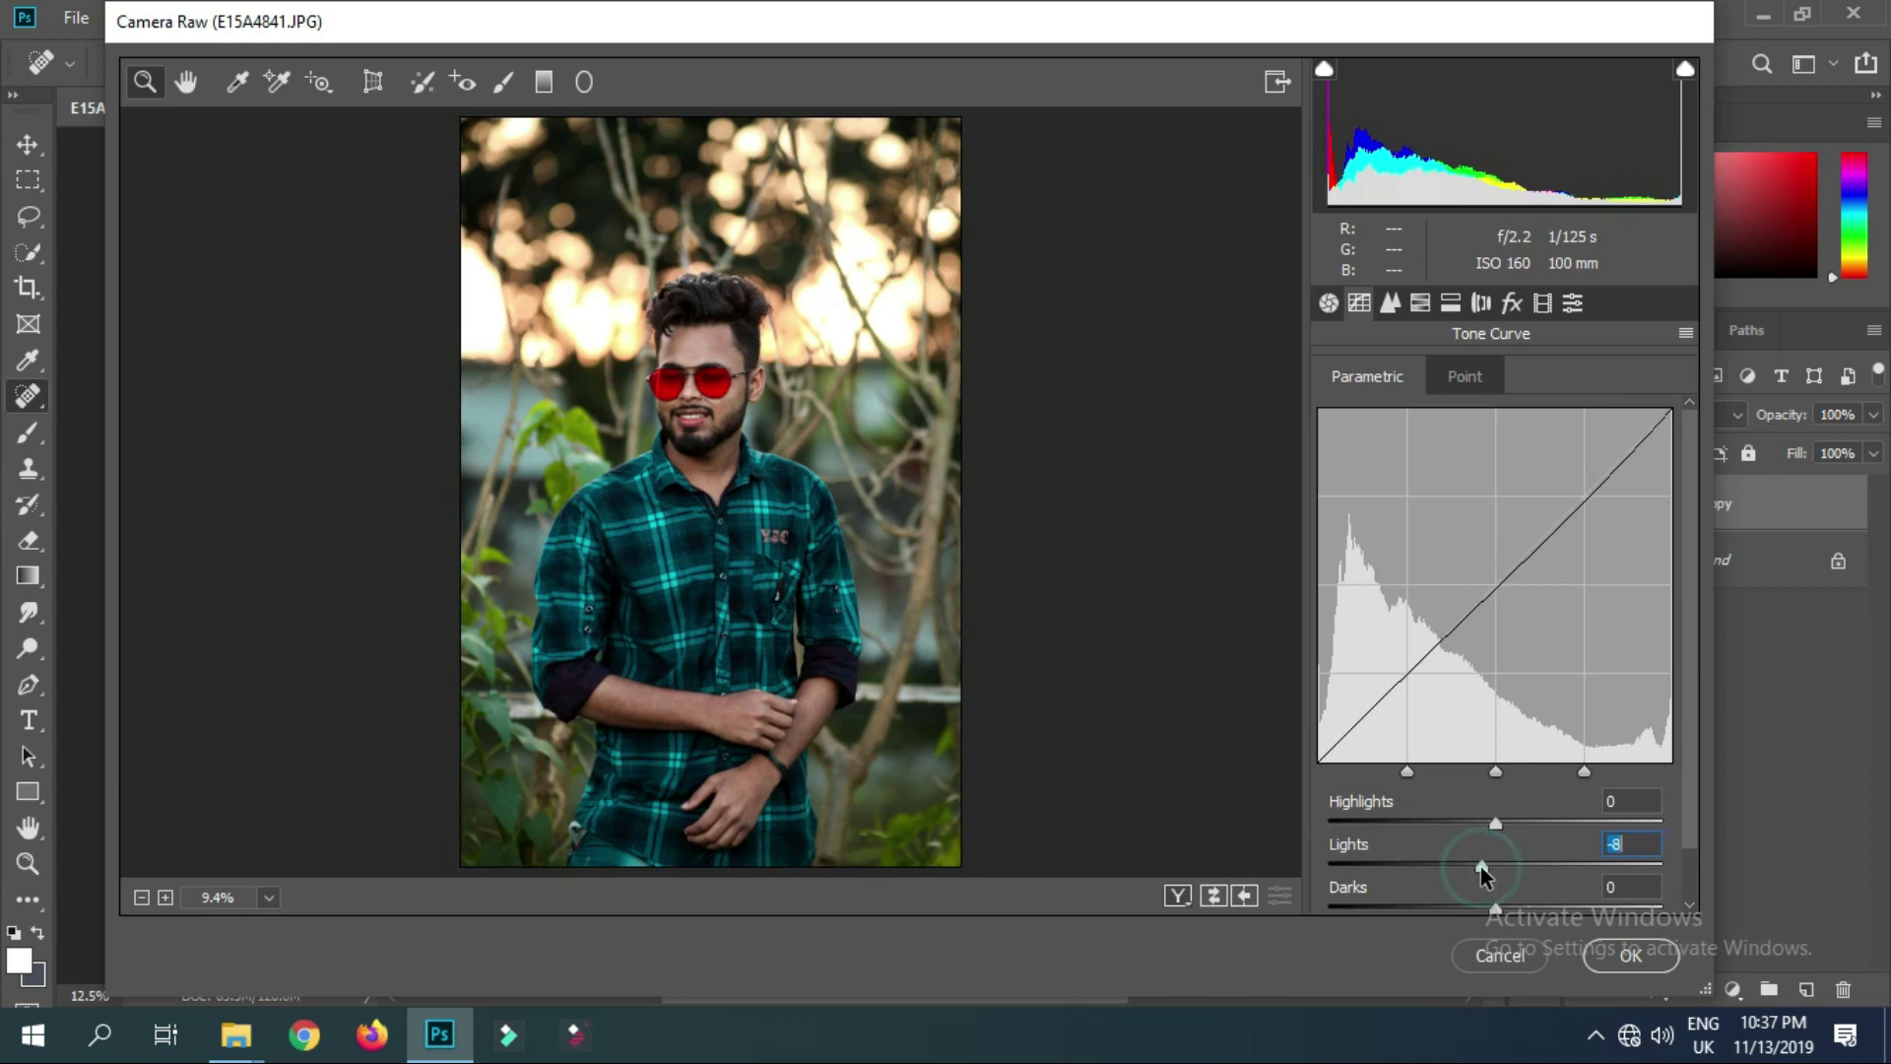
left_click(1329, 302)
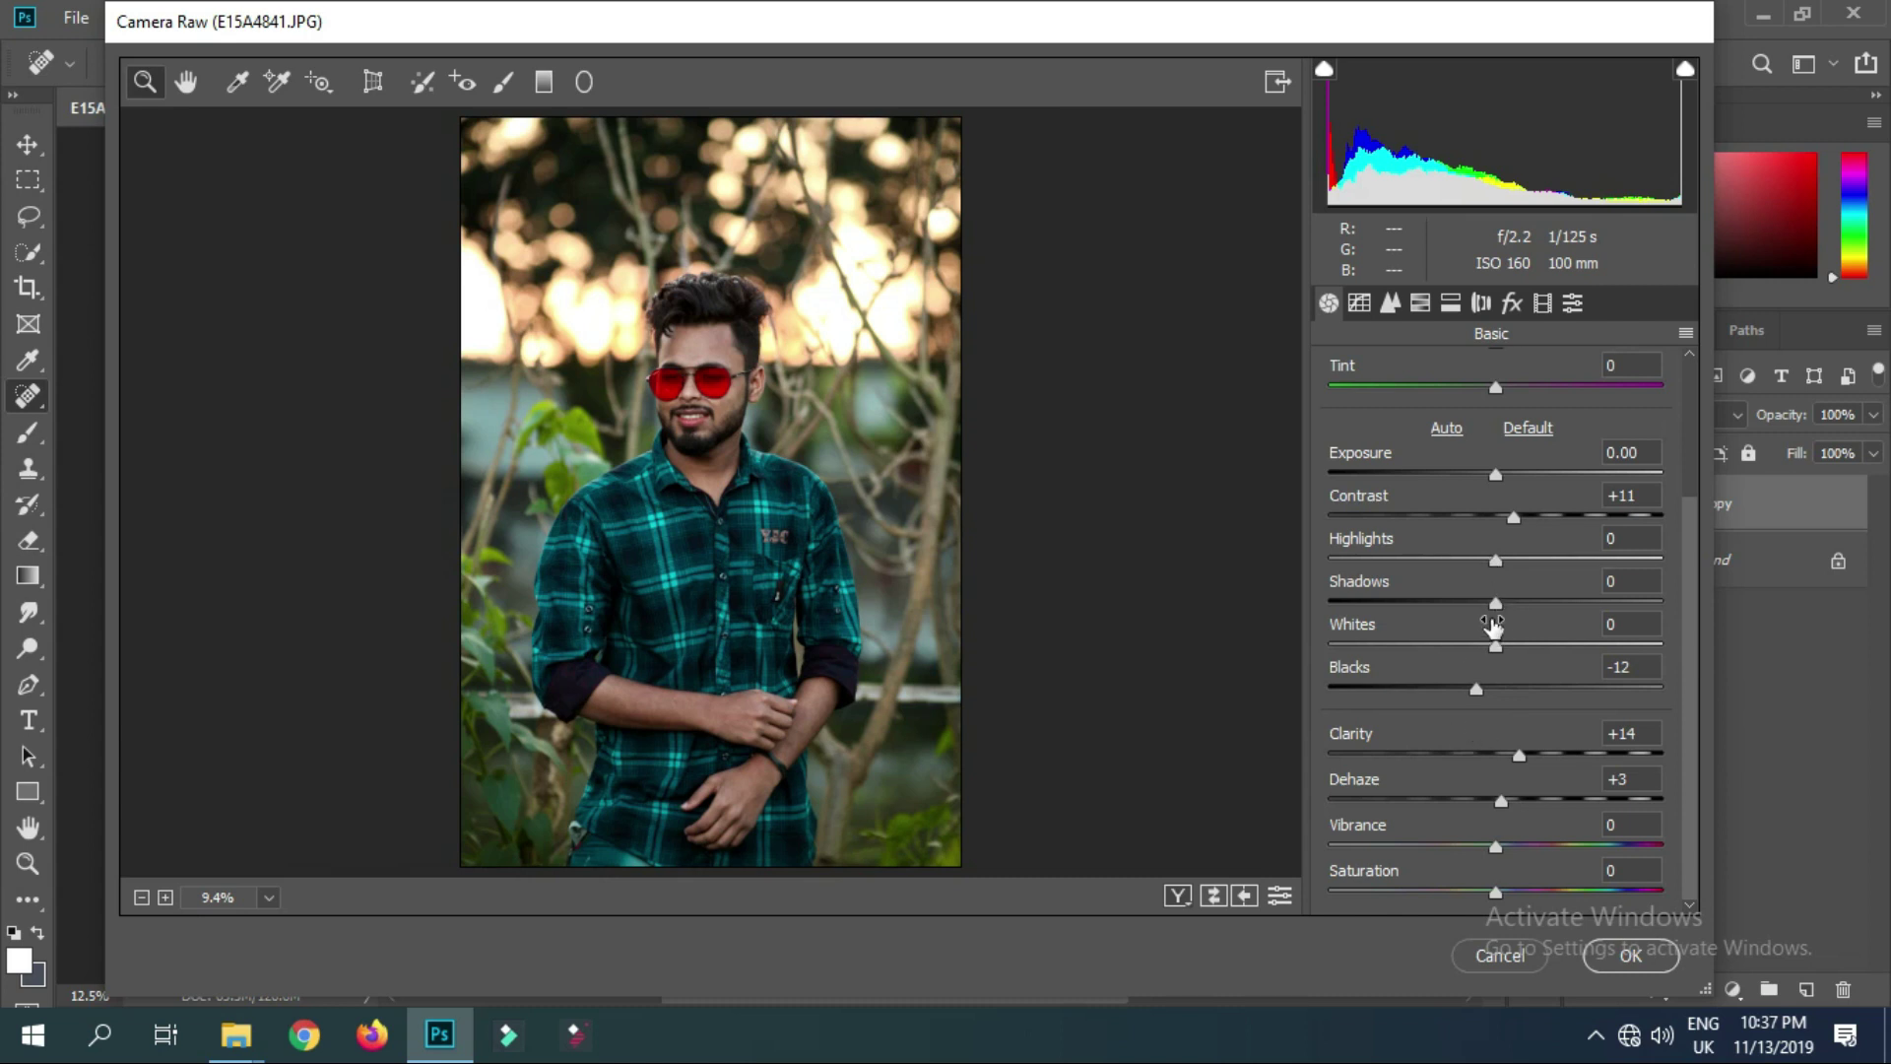
left_click_drag(1495, 603, 1519, 604)
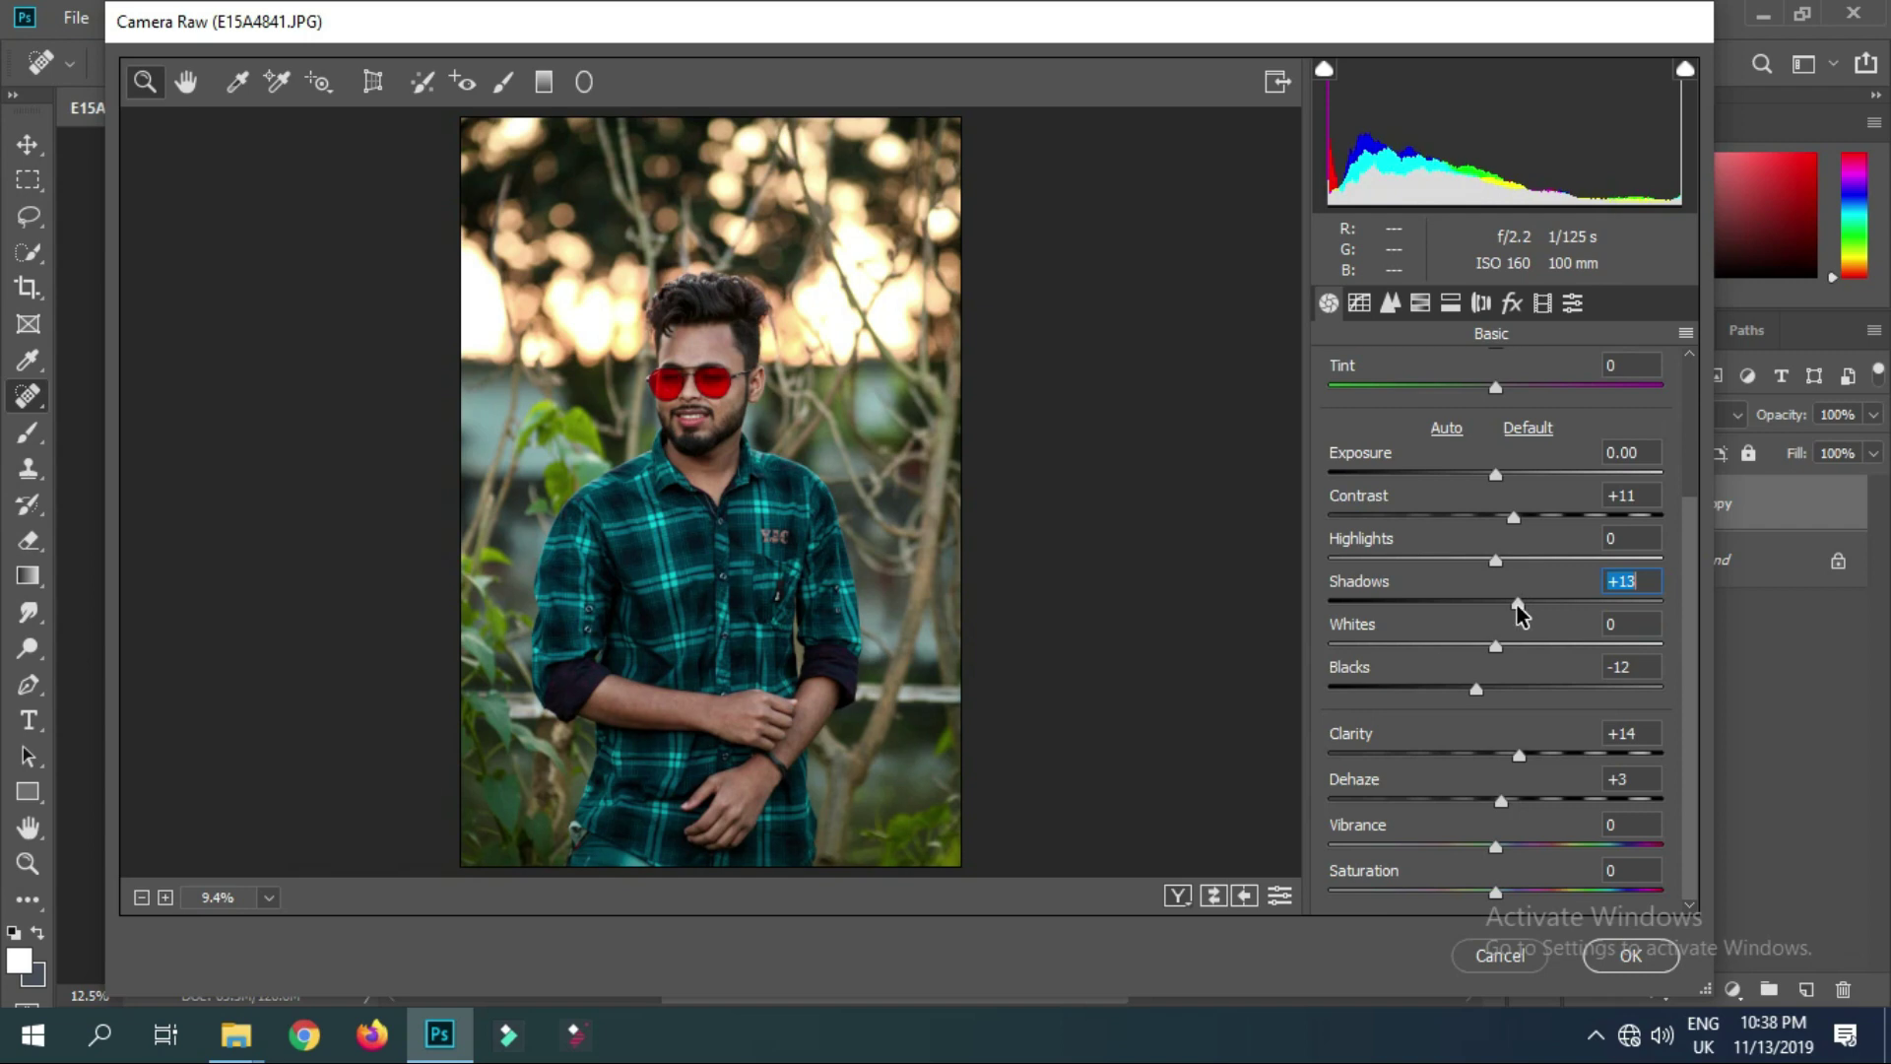
left_click(1627, 954)
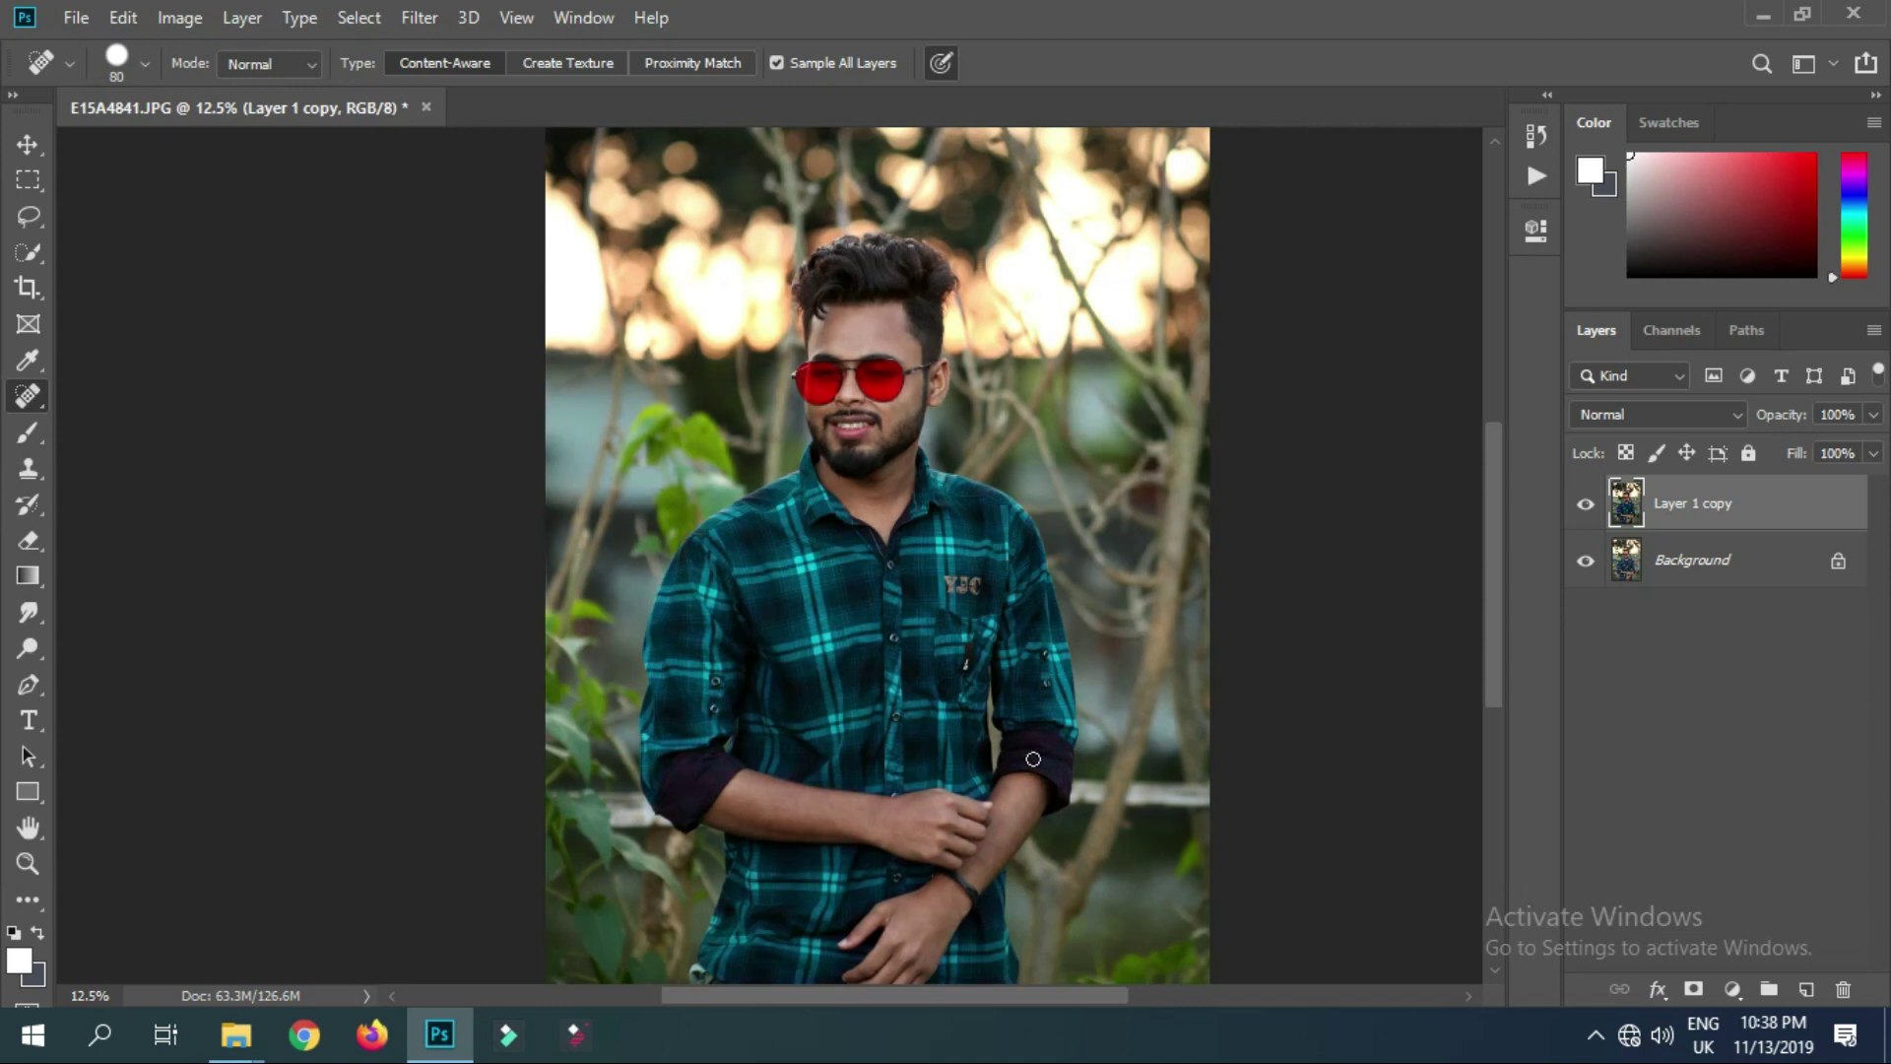
Fit the photo in view and run the Frequency Separation action from the Actions list
key("ctrl+minus")
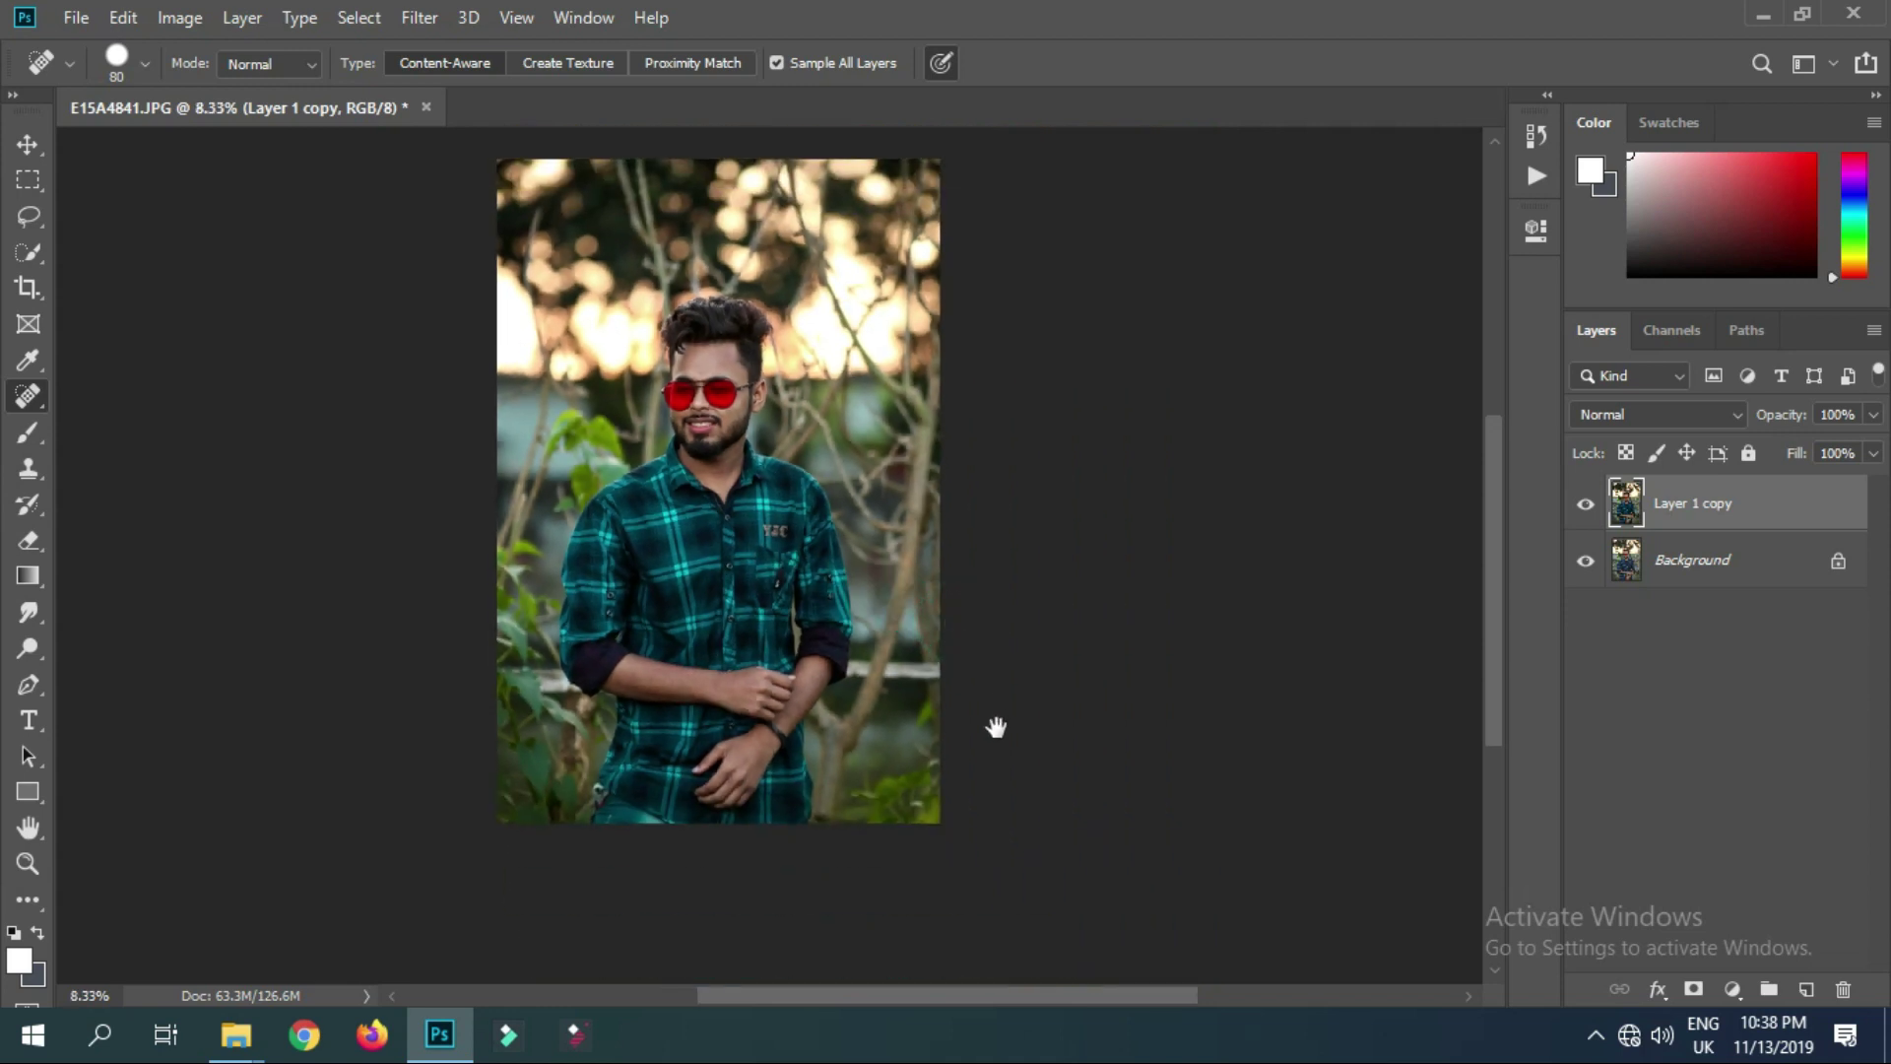
left_click_drag(1017, 730, 1176, 762)
left_click(1532, 178)
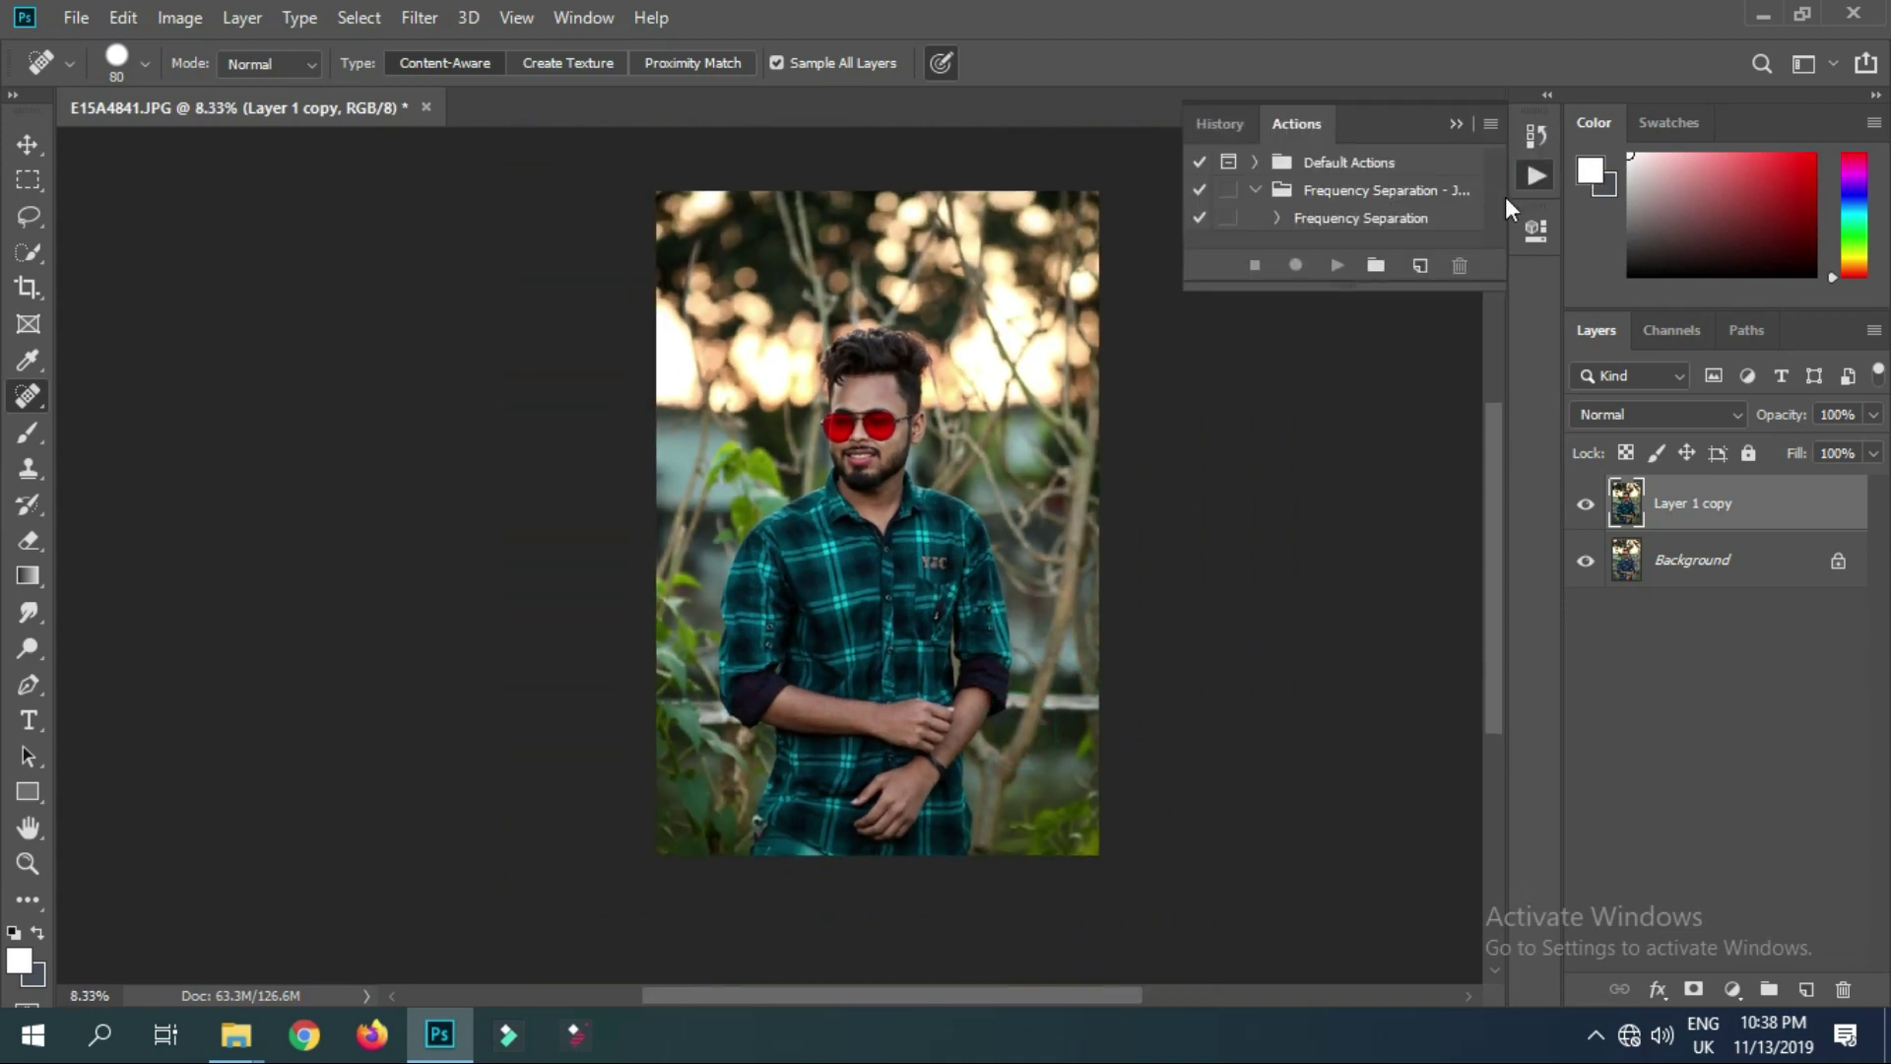
left_click(1364, 217)
left_click(1336, 265)
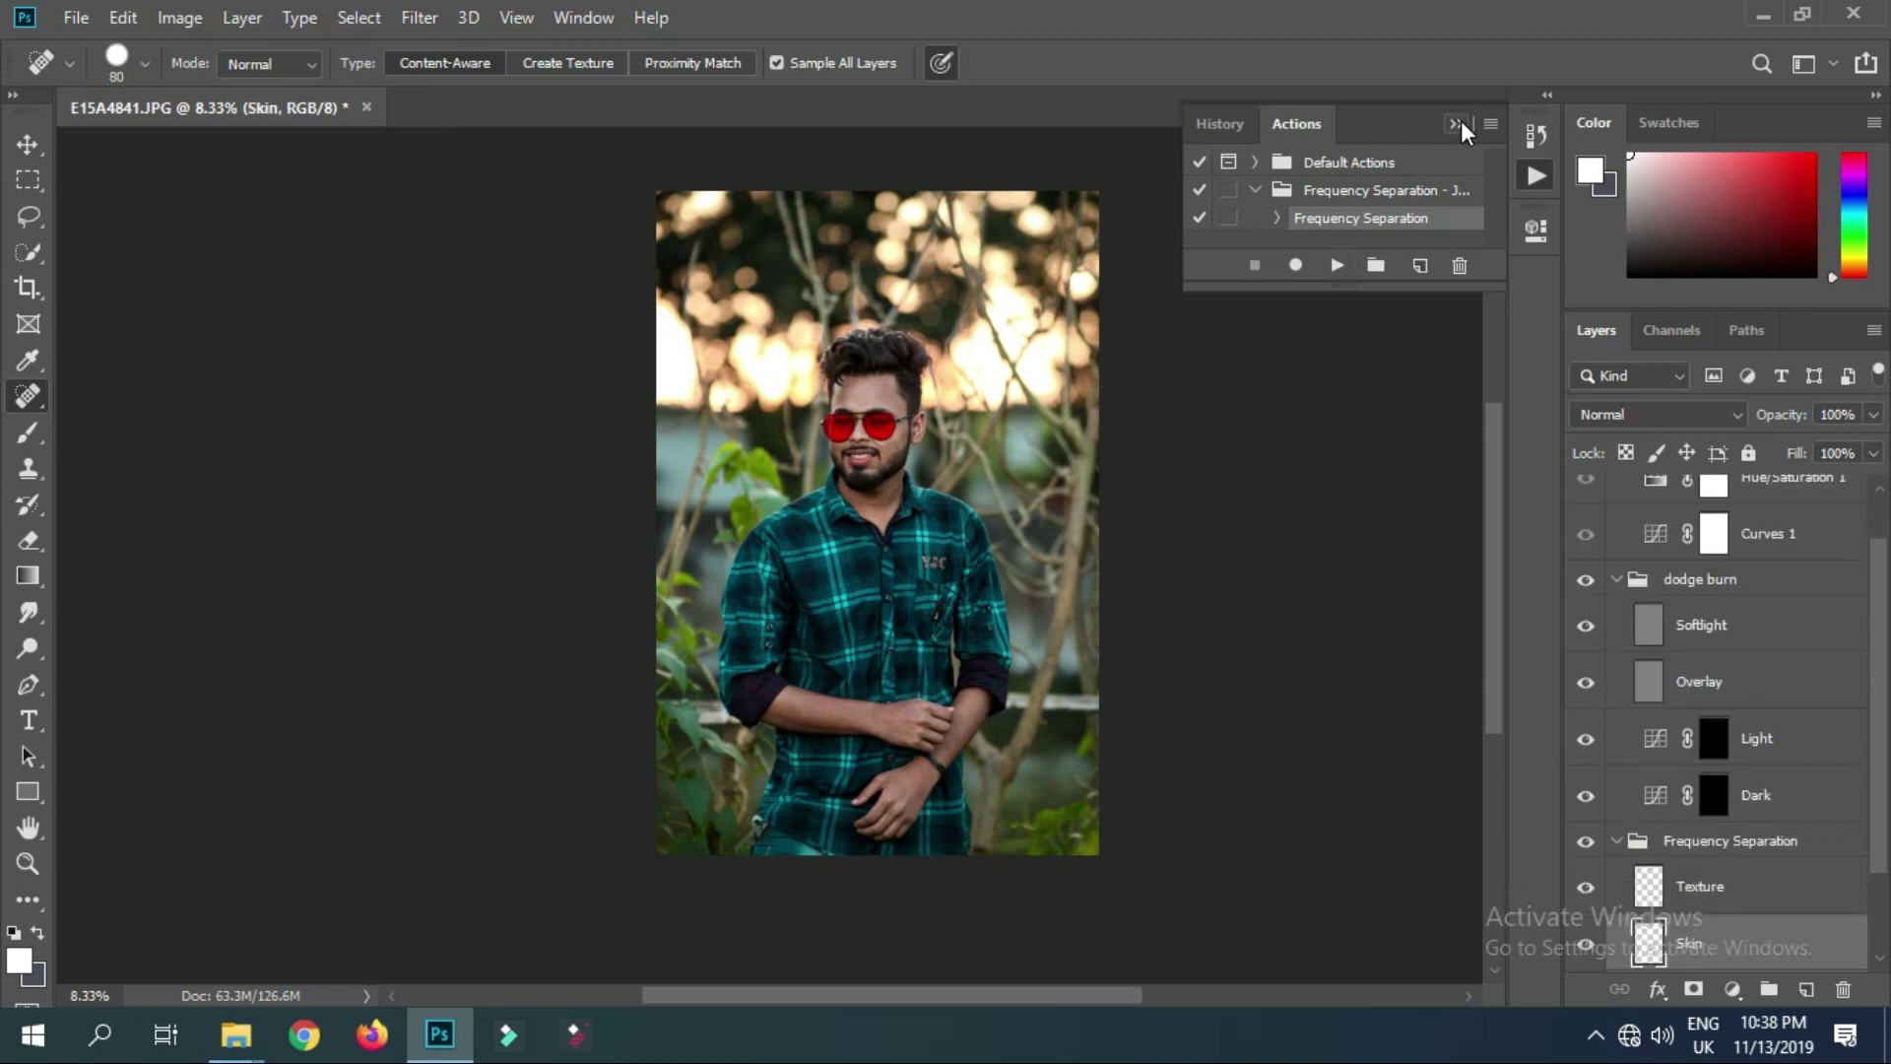
Lasso the horizontal forearm and hand on the Skin layer and Gaussian Blur it at radius 18
left_click(1460, 123)
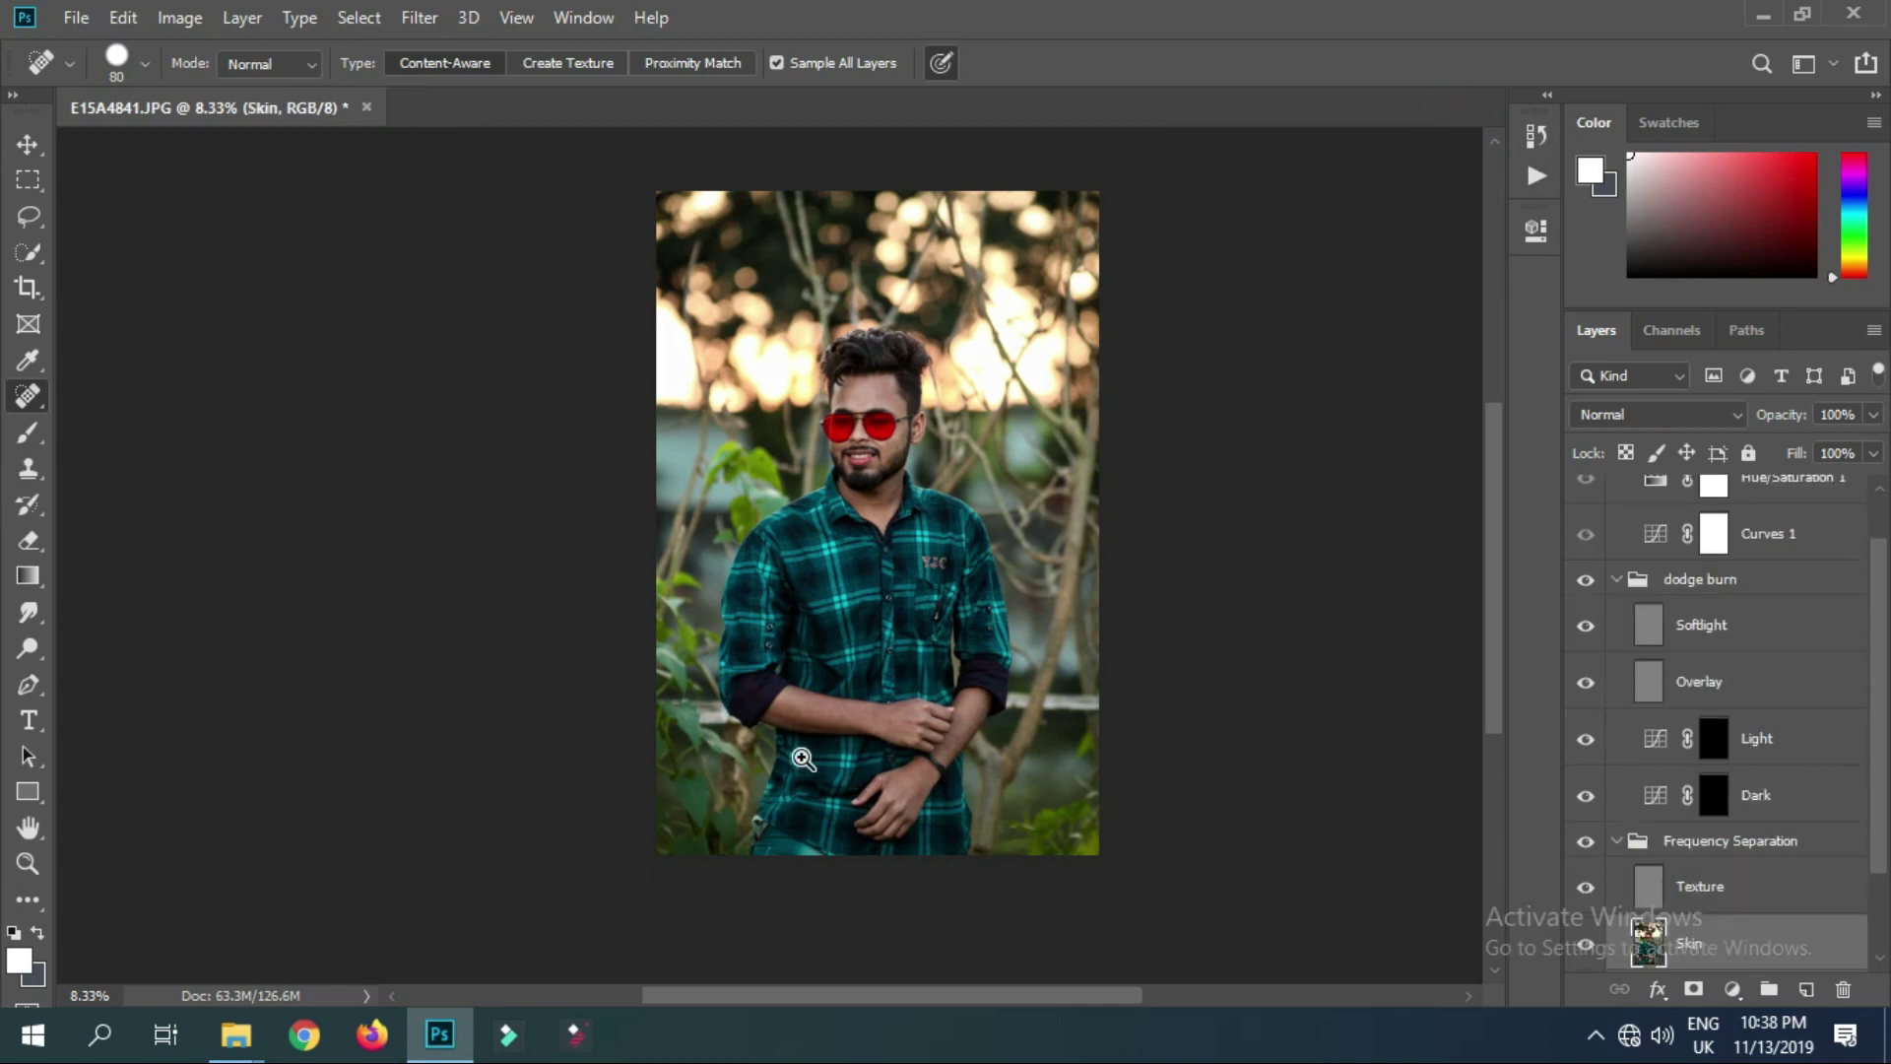
scroll(807, 754, "up", 4)
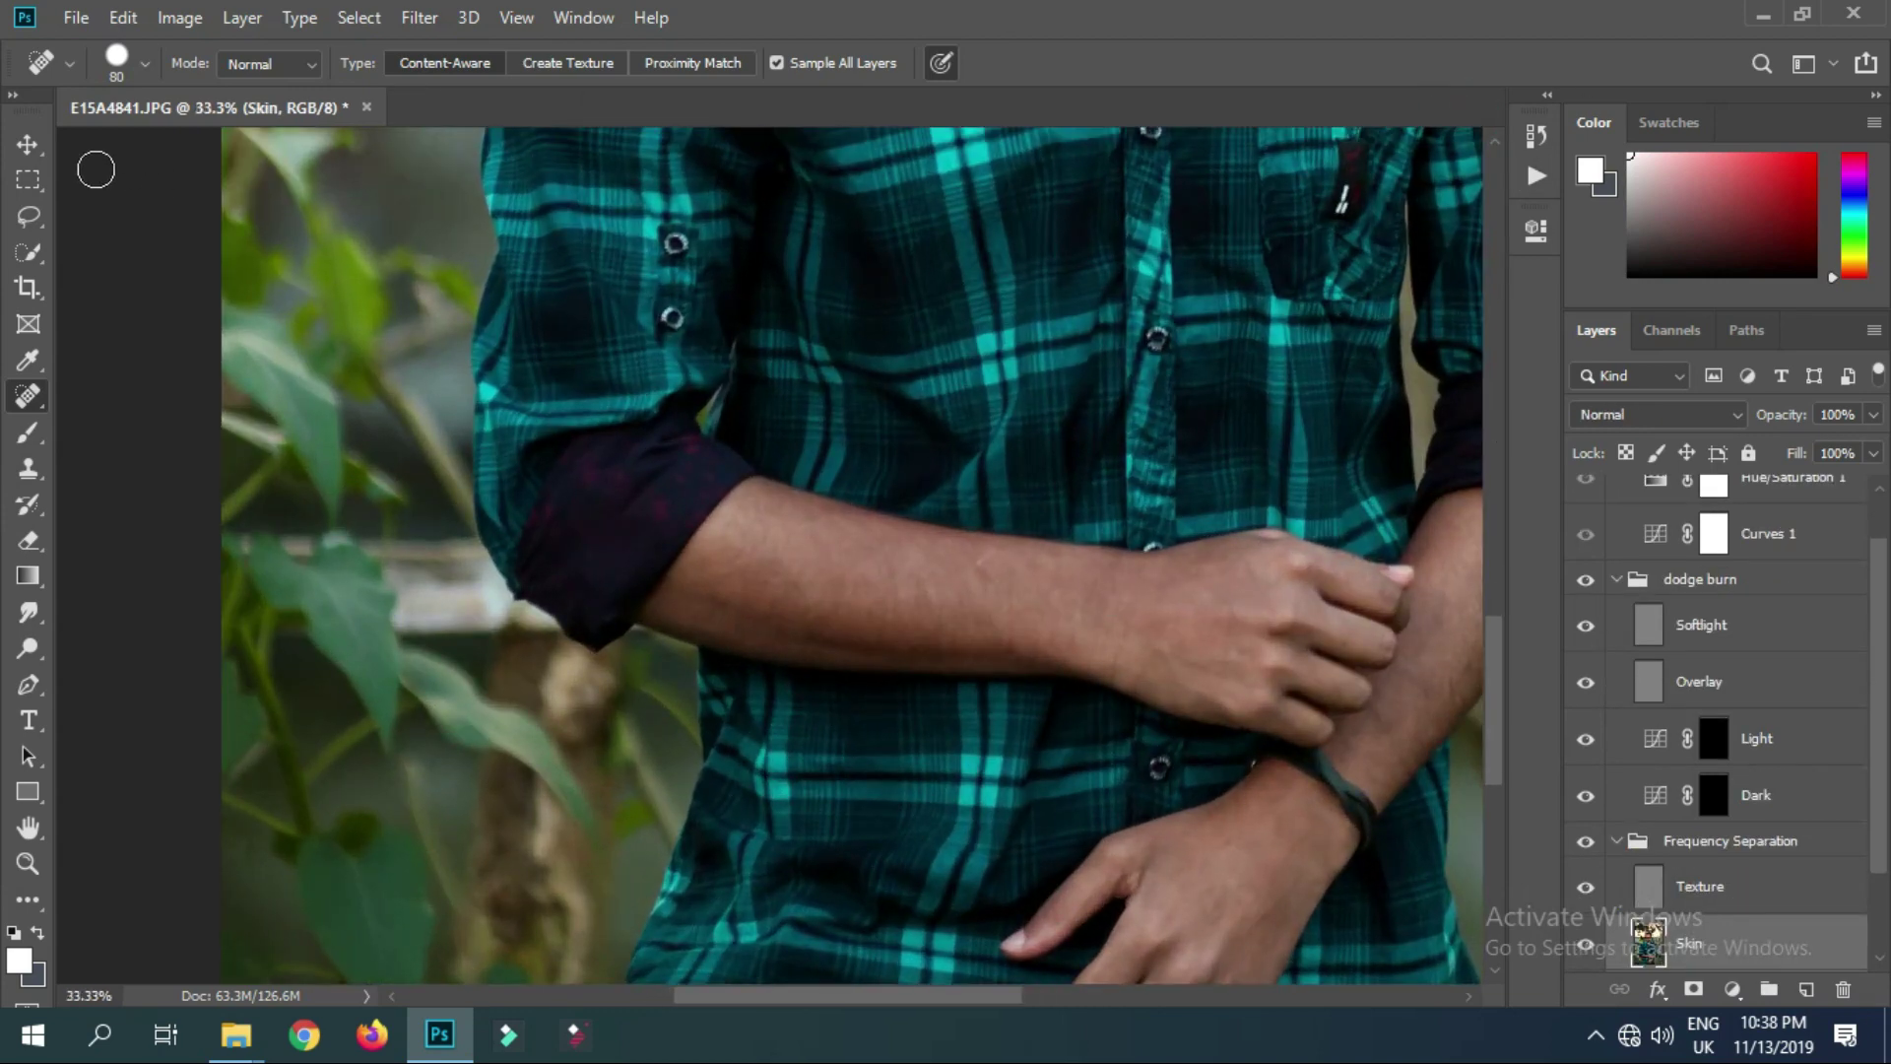
left_click(27, 216)
left_click_drag(975, 413, 760, 295)
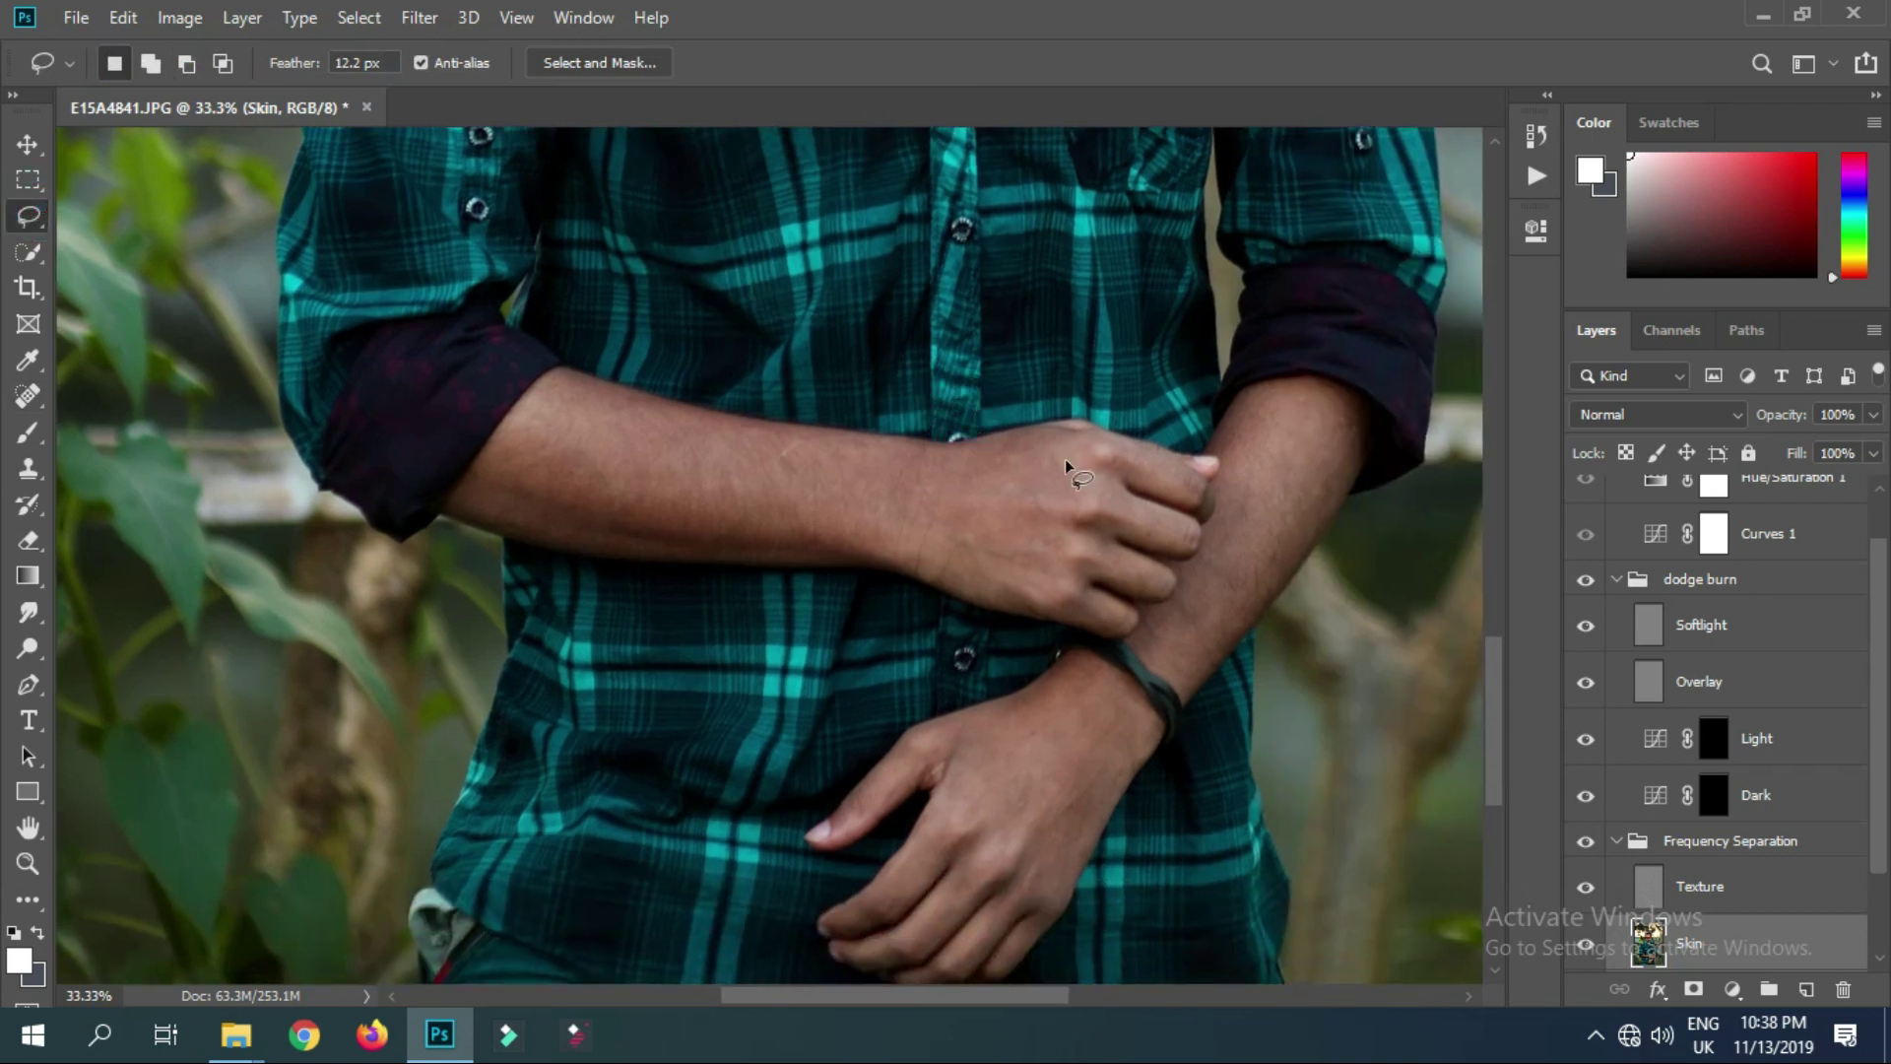
mouse_move(962, 448)
left_mouse_down()
mouse_move(1103, 532)
mouse_move(586, 548)
mouse_move(461, 512)
mouse_move(490, 455)
mouse_move(578, 393)
mouse_move(827, 440)
mouse_move(998, 435)
left_mouse_up()
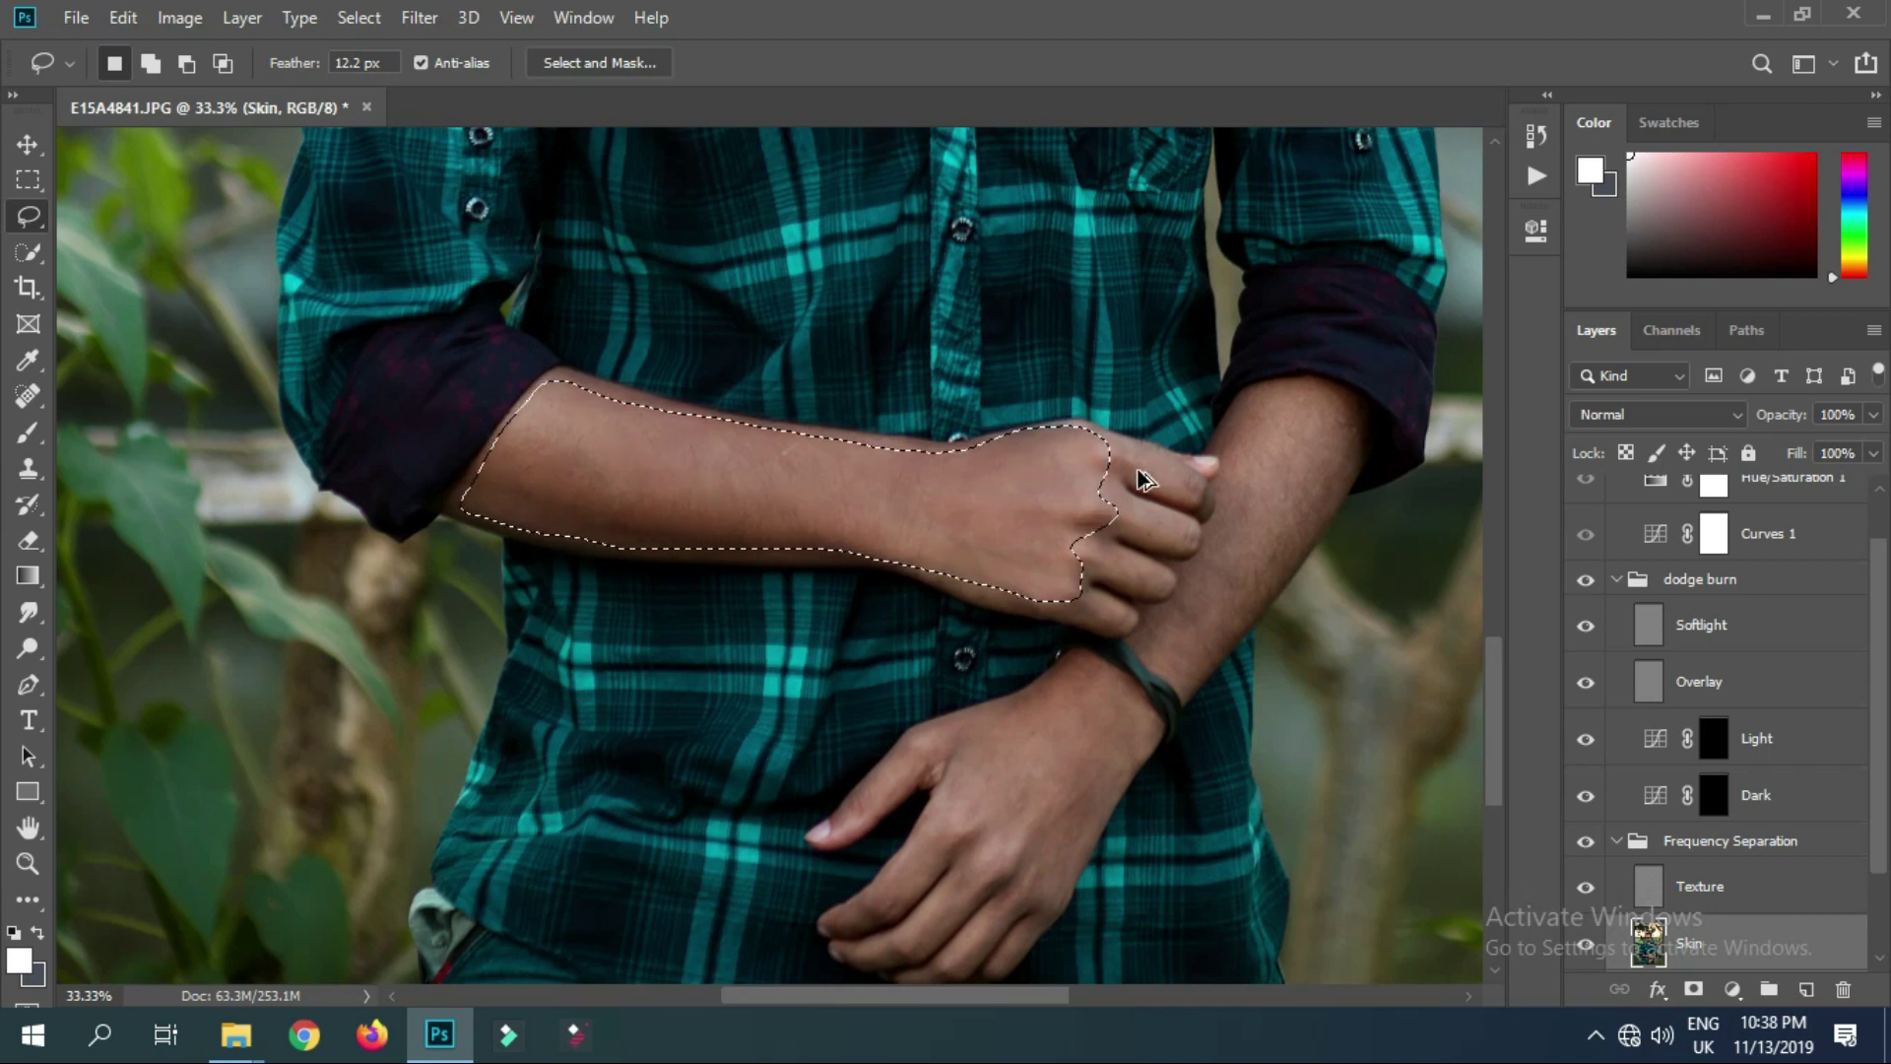
key("alt+t")
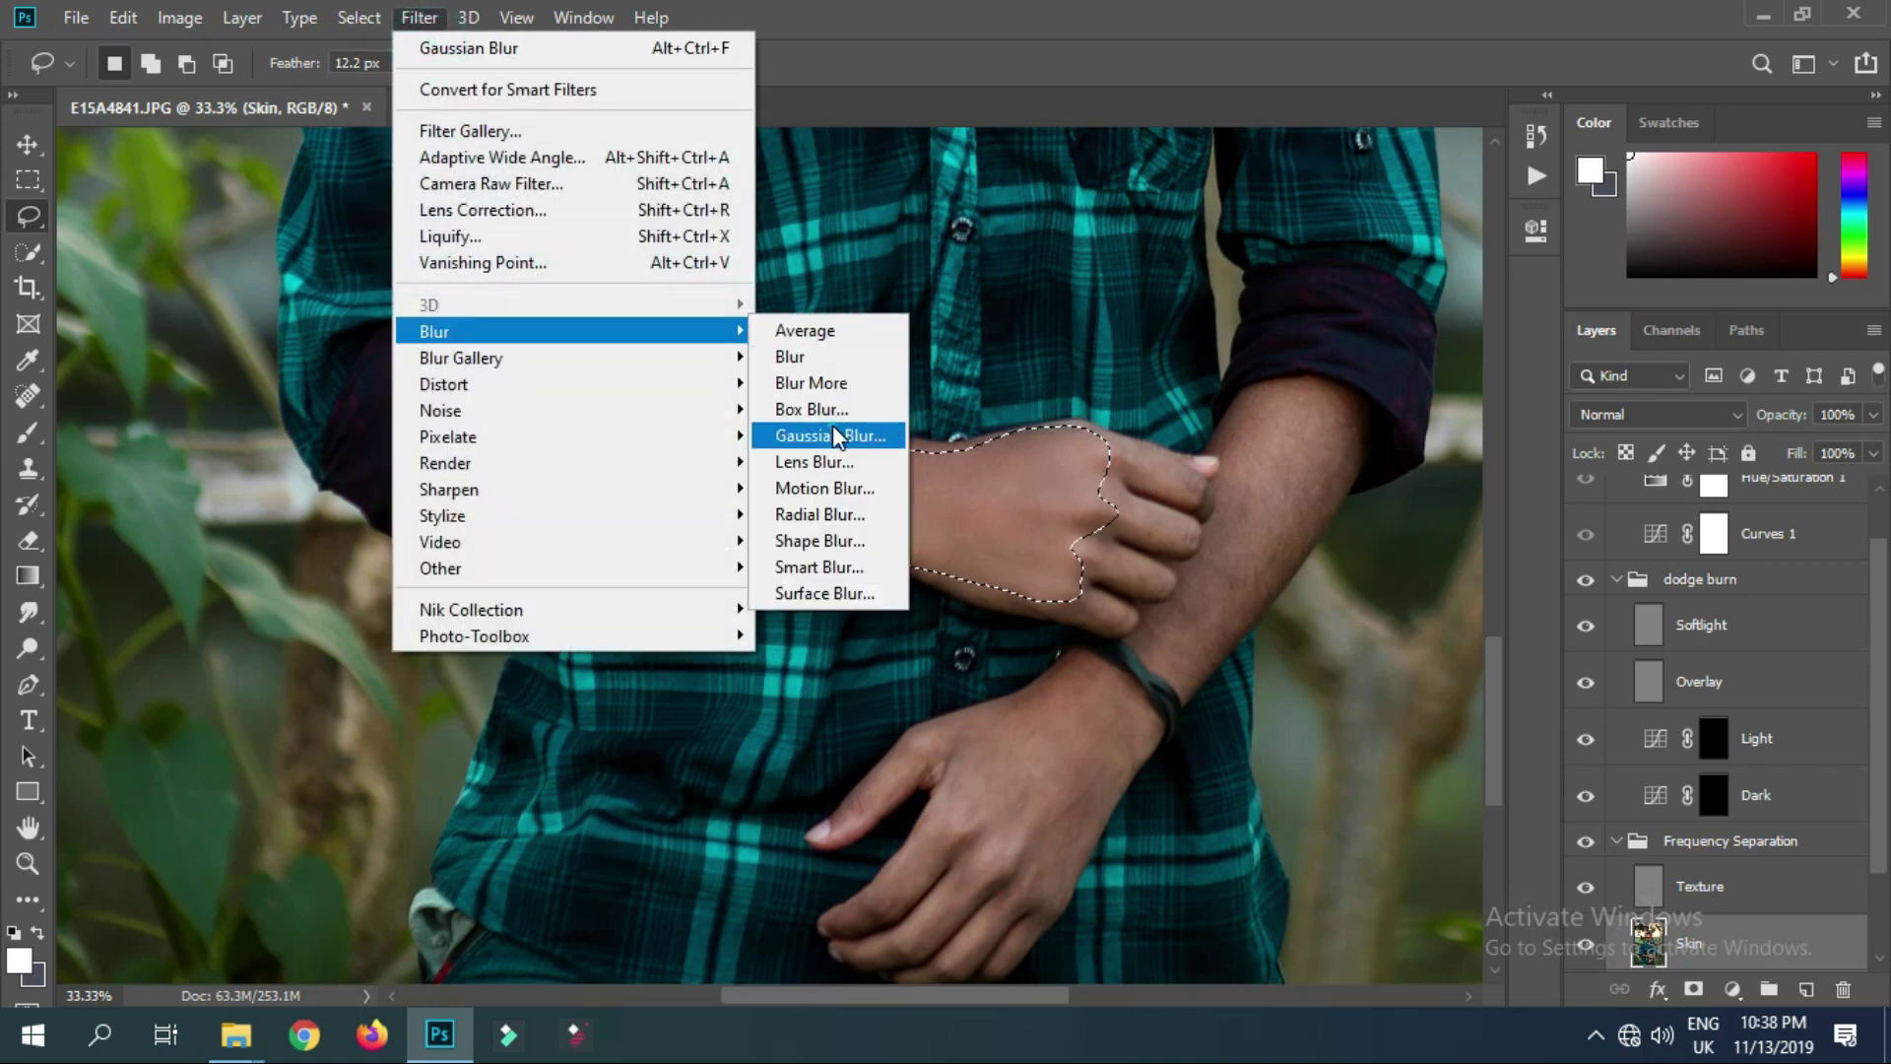
left_click(833, 434)
left_click_drag(1313, 558, 1320, 558)
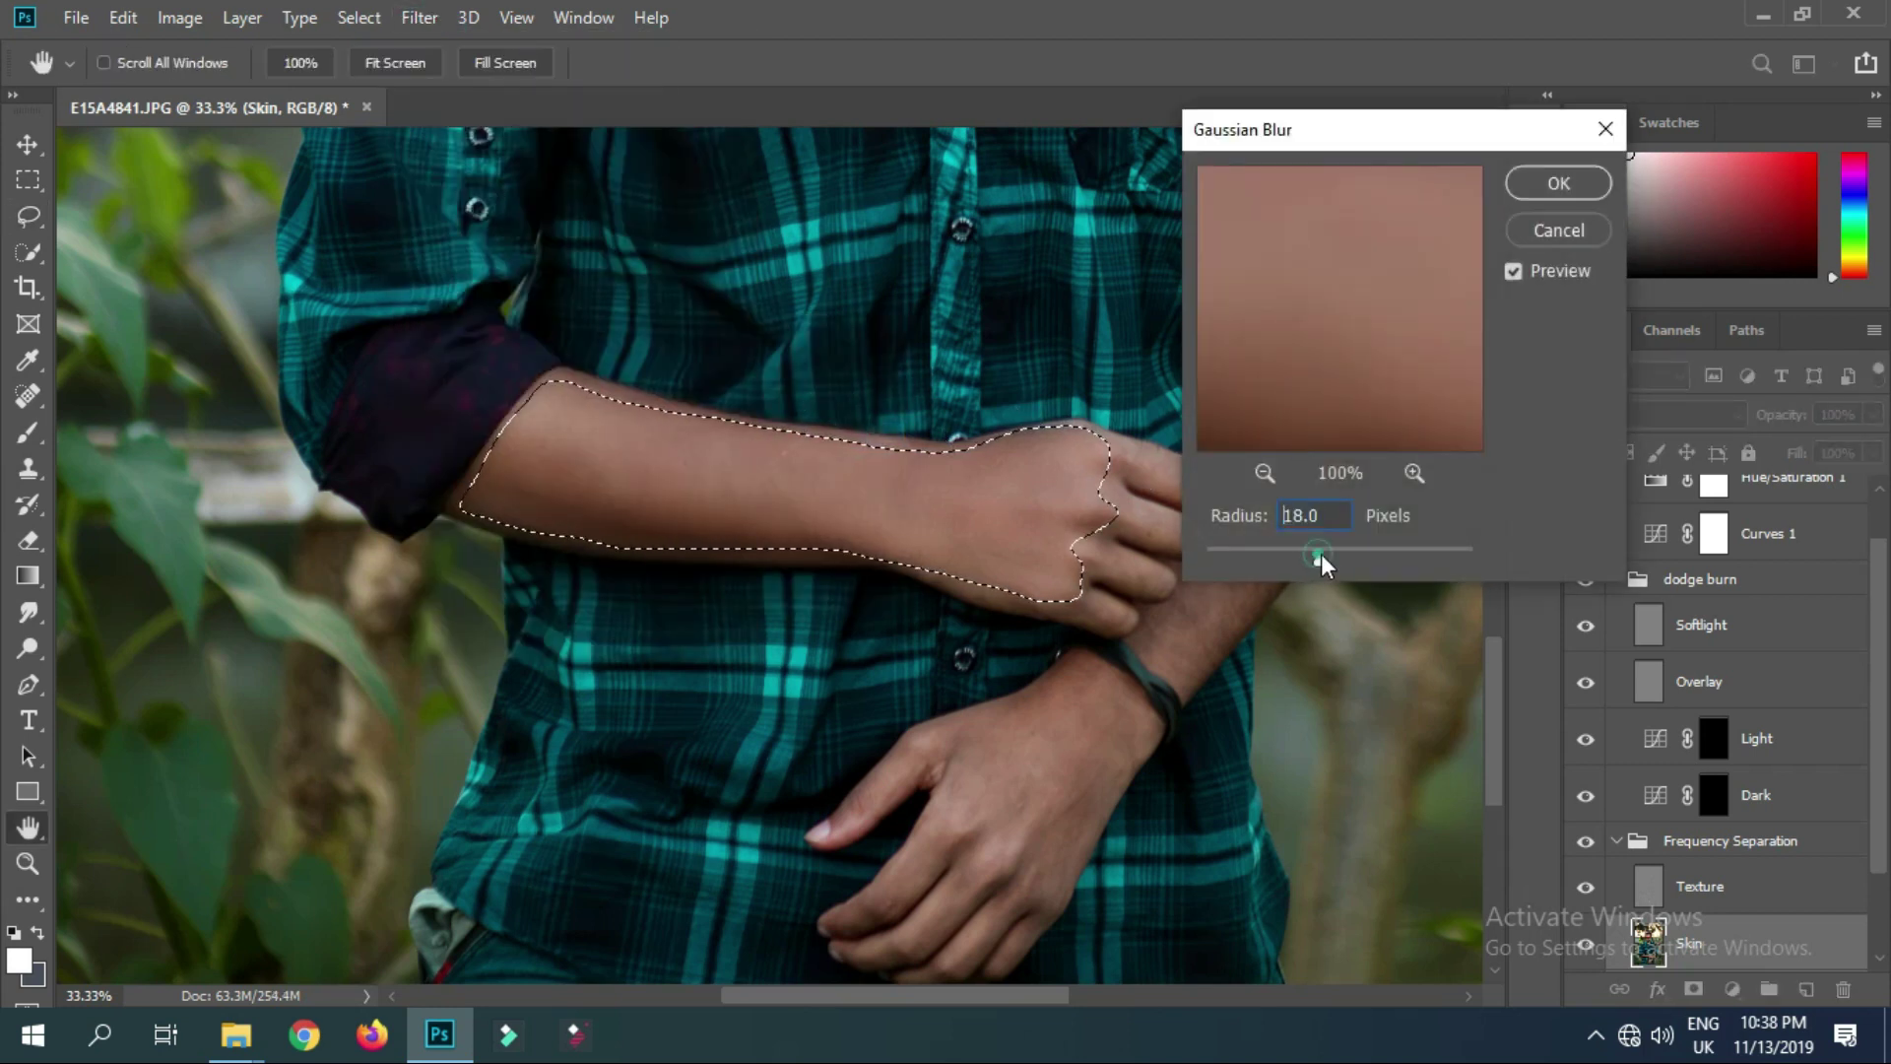
left_click(1528, 183)
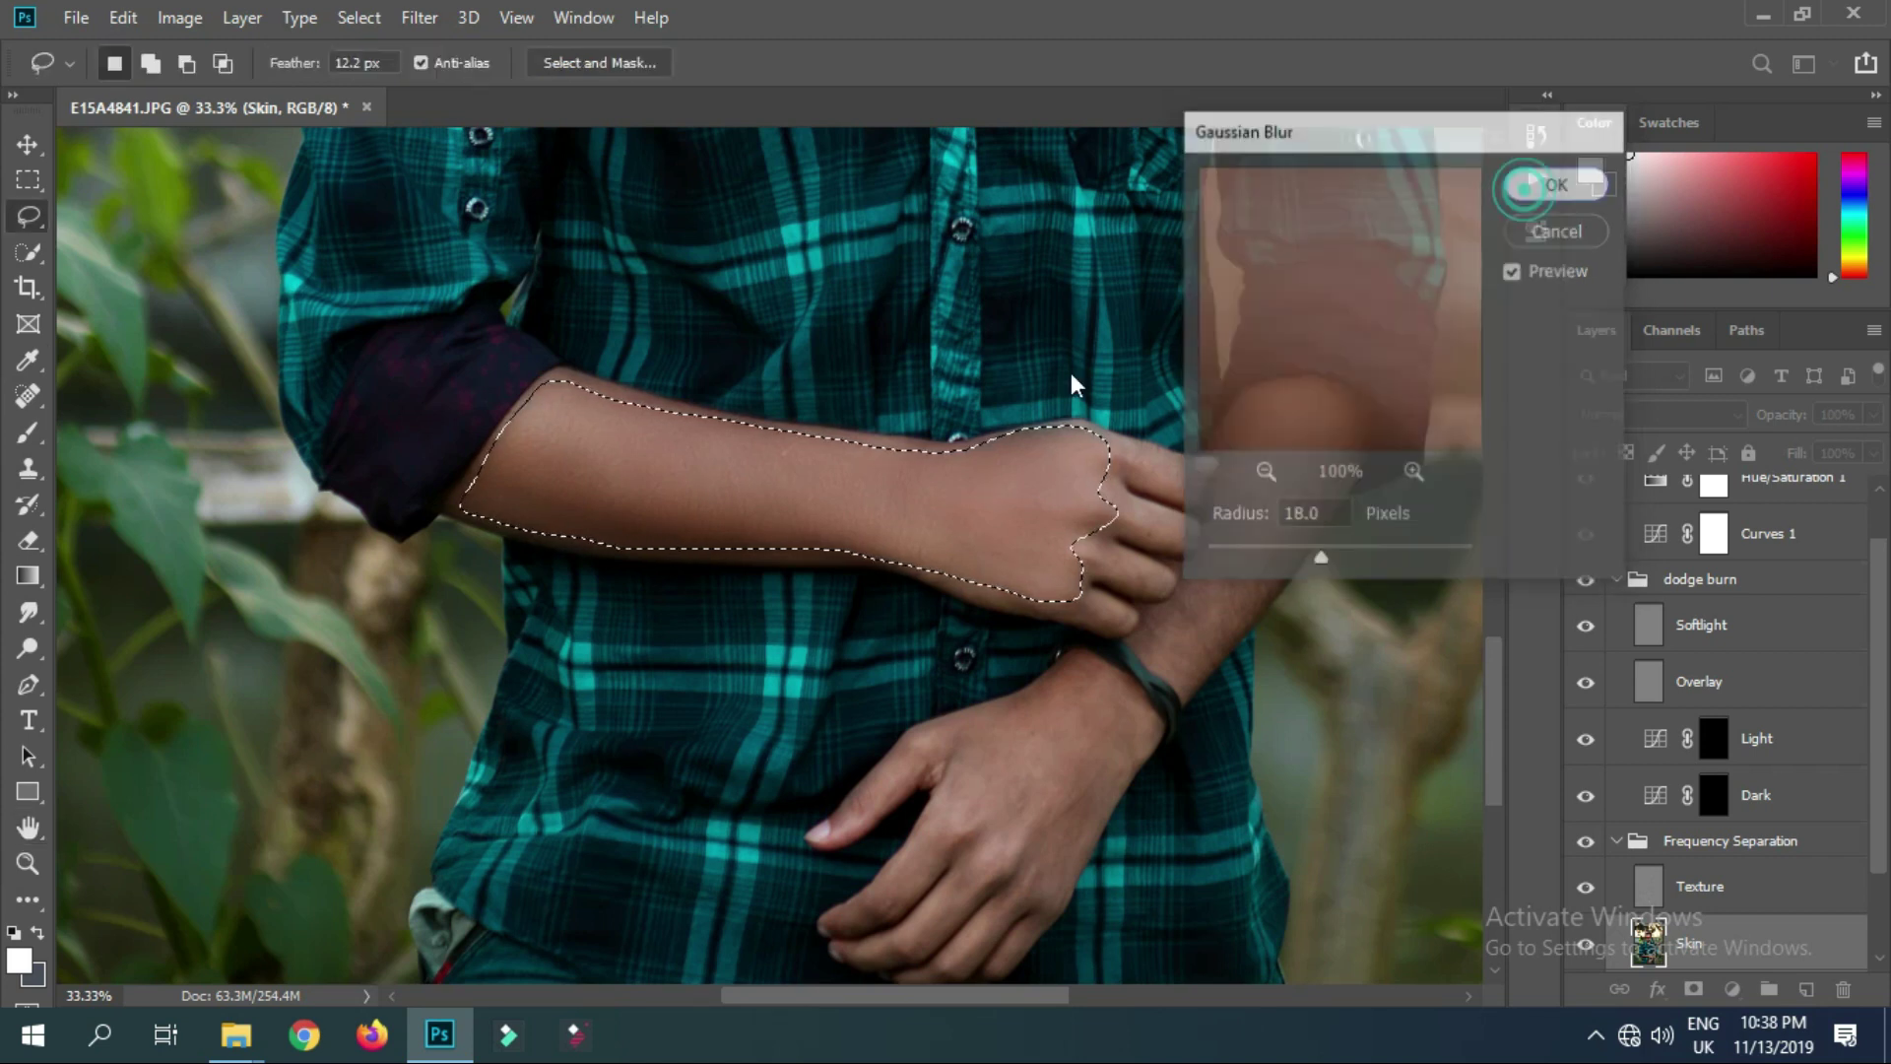
key("ctrl+d")
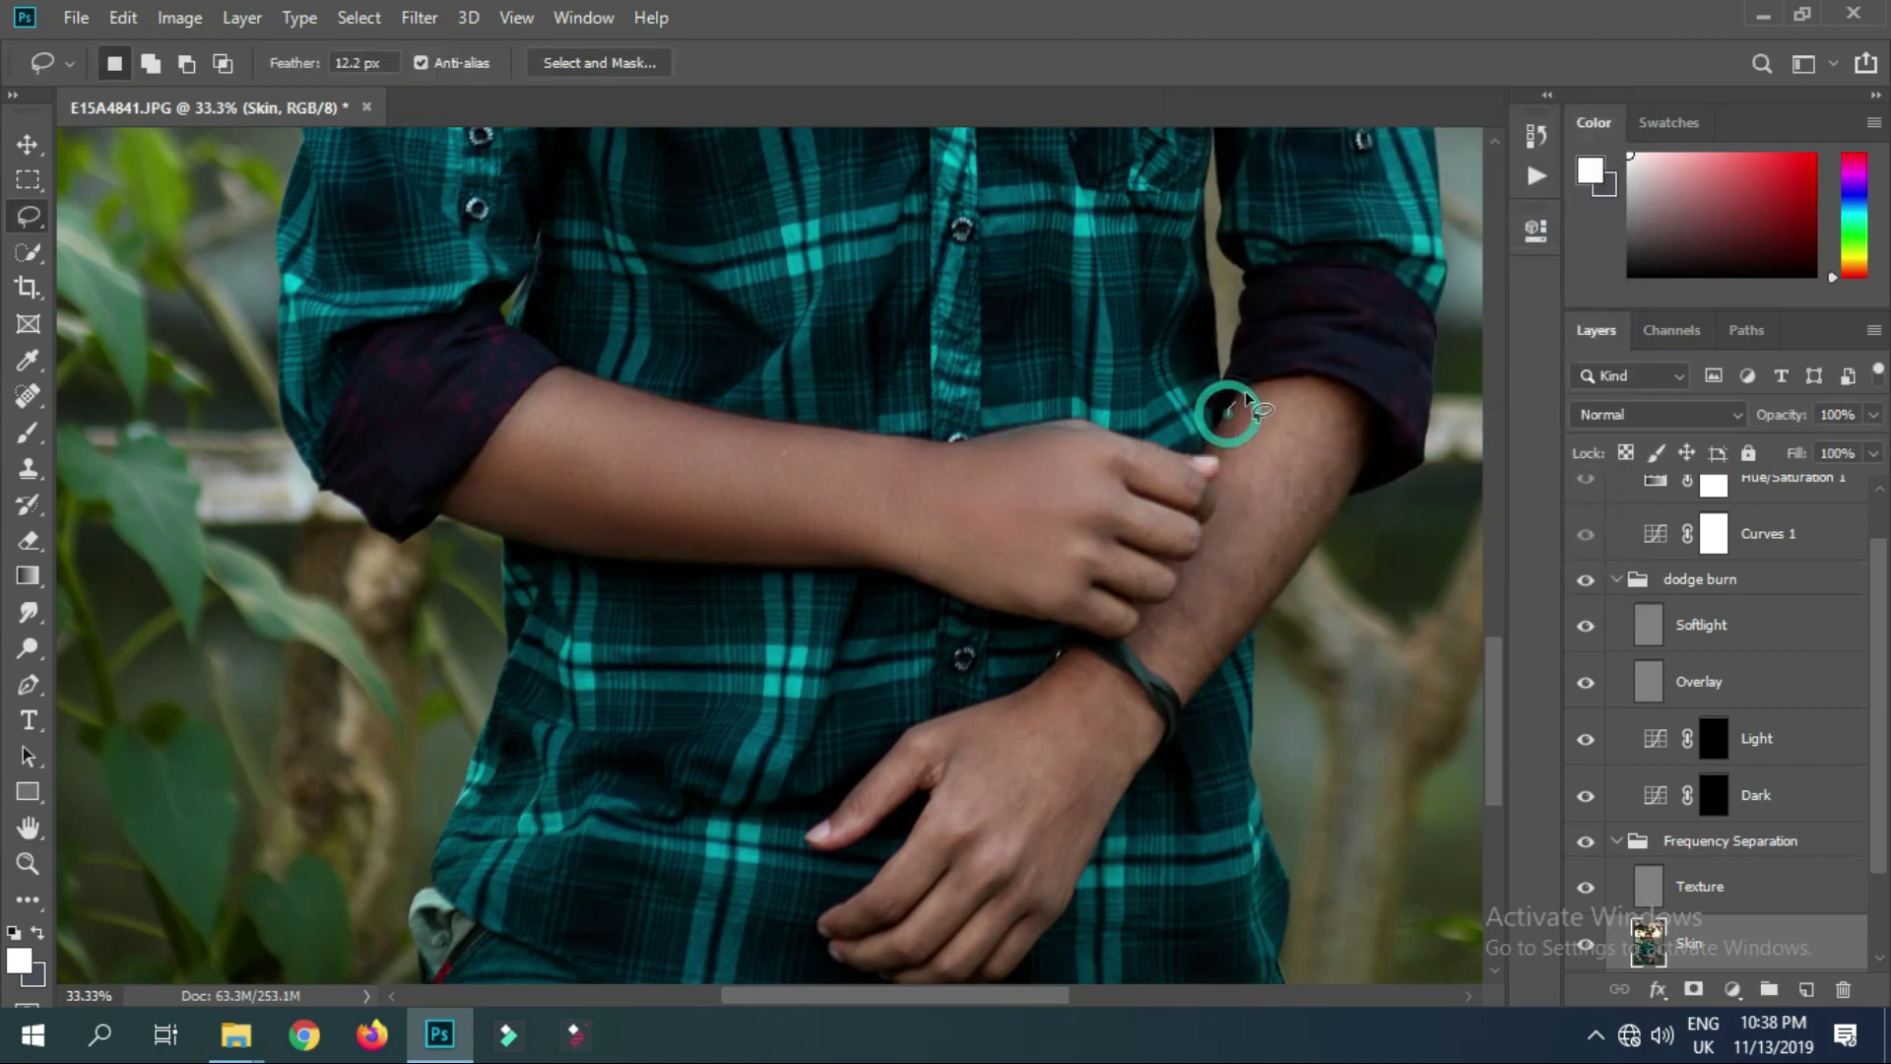
Lasso the other forearm and the lower hand with feathered selections, then deselect
mouse_move(1366, 423)
left_mouse_down()
mouse_move(1167, 671)
mouse_move(1139, 630)
mouse_move(1204, 518)
mouse_move(1227, 418)
left_mouse_up()
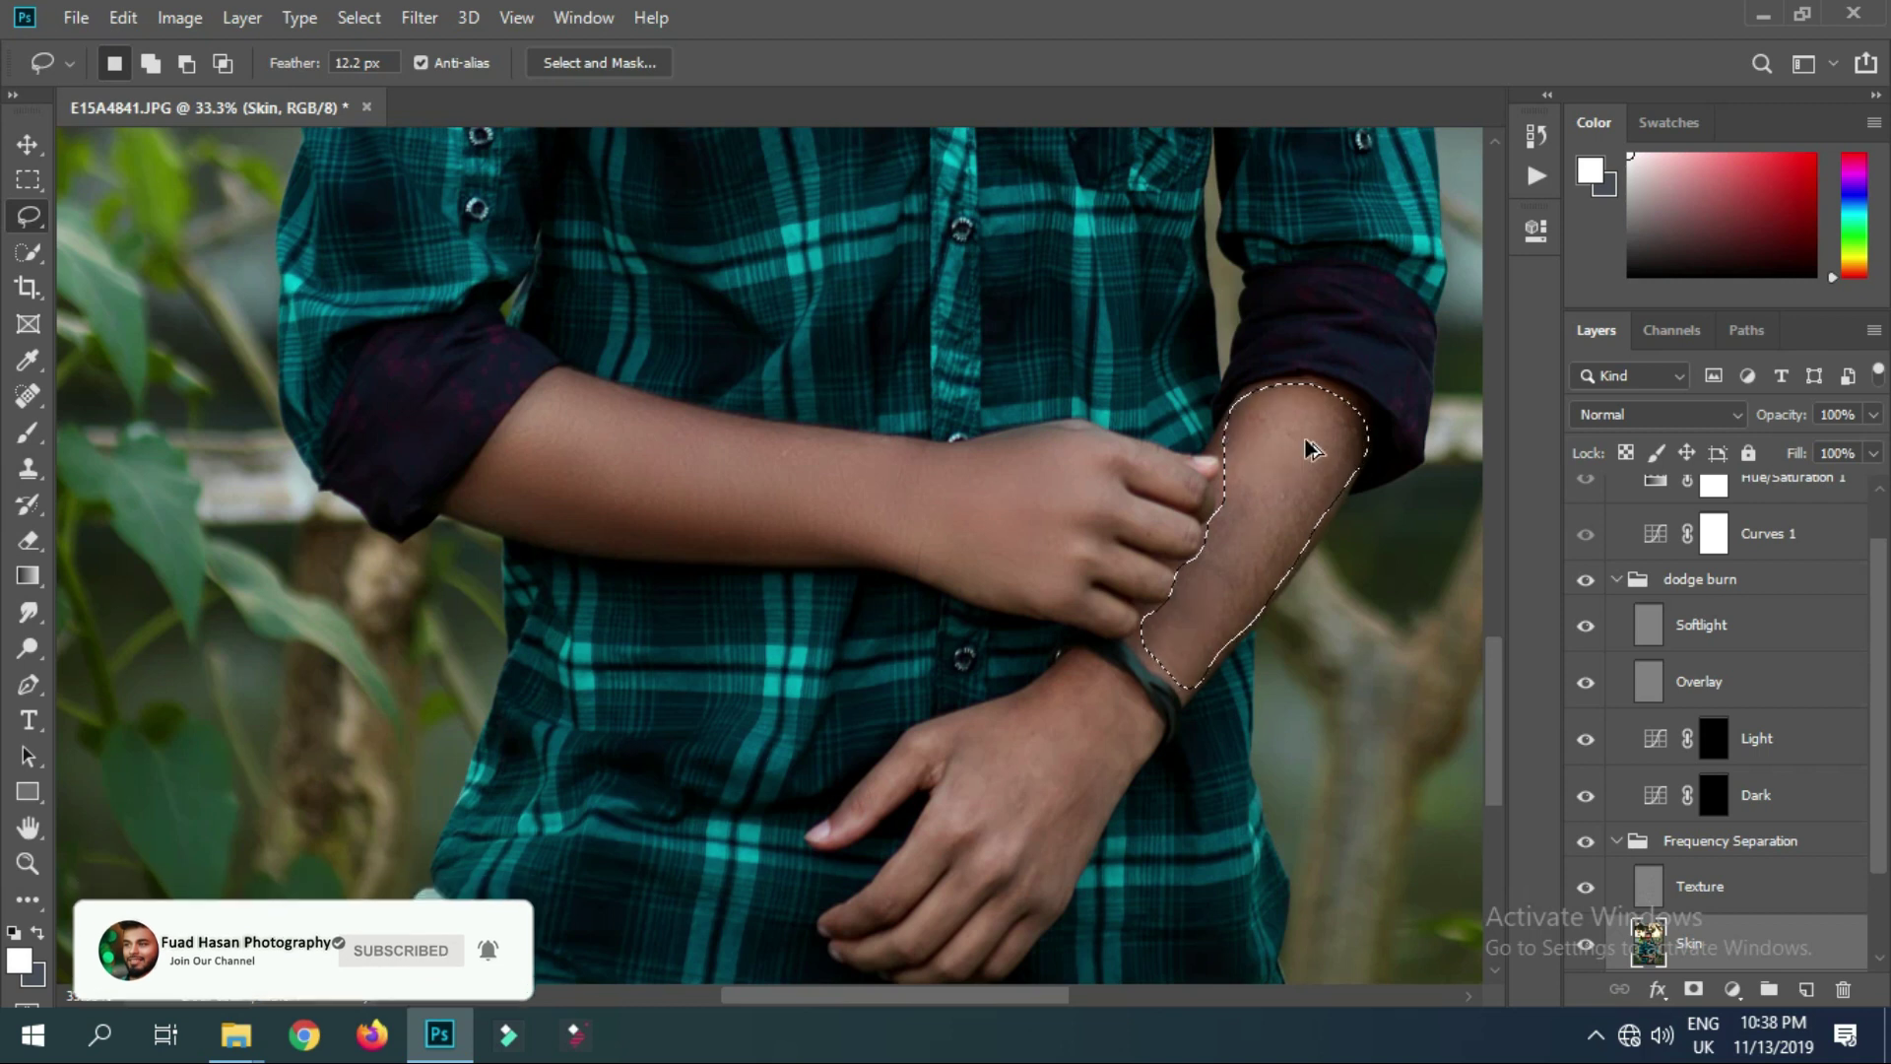
left_click(1326, 411)
left_click(1065, 668)
mouse_move(1091, 671)
left_mouse_down()
mouse_move(1148, 701)
mouse_move(1123, 822)
mouse_move(1044, 931)
mouse_move(976, 942)
mouse_move(970, 896)
mouse_move(926, 916)
mouse_move(920, 739)
mouse_move(1067, 649)
left_mouse_up()
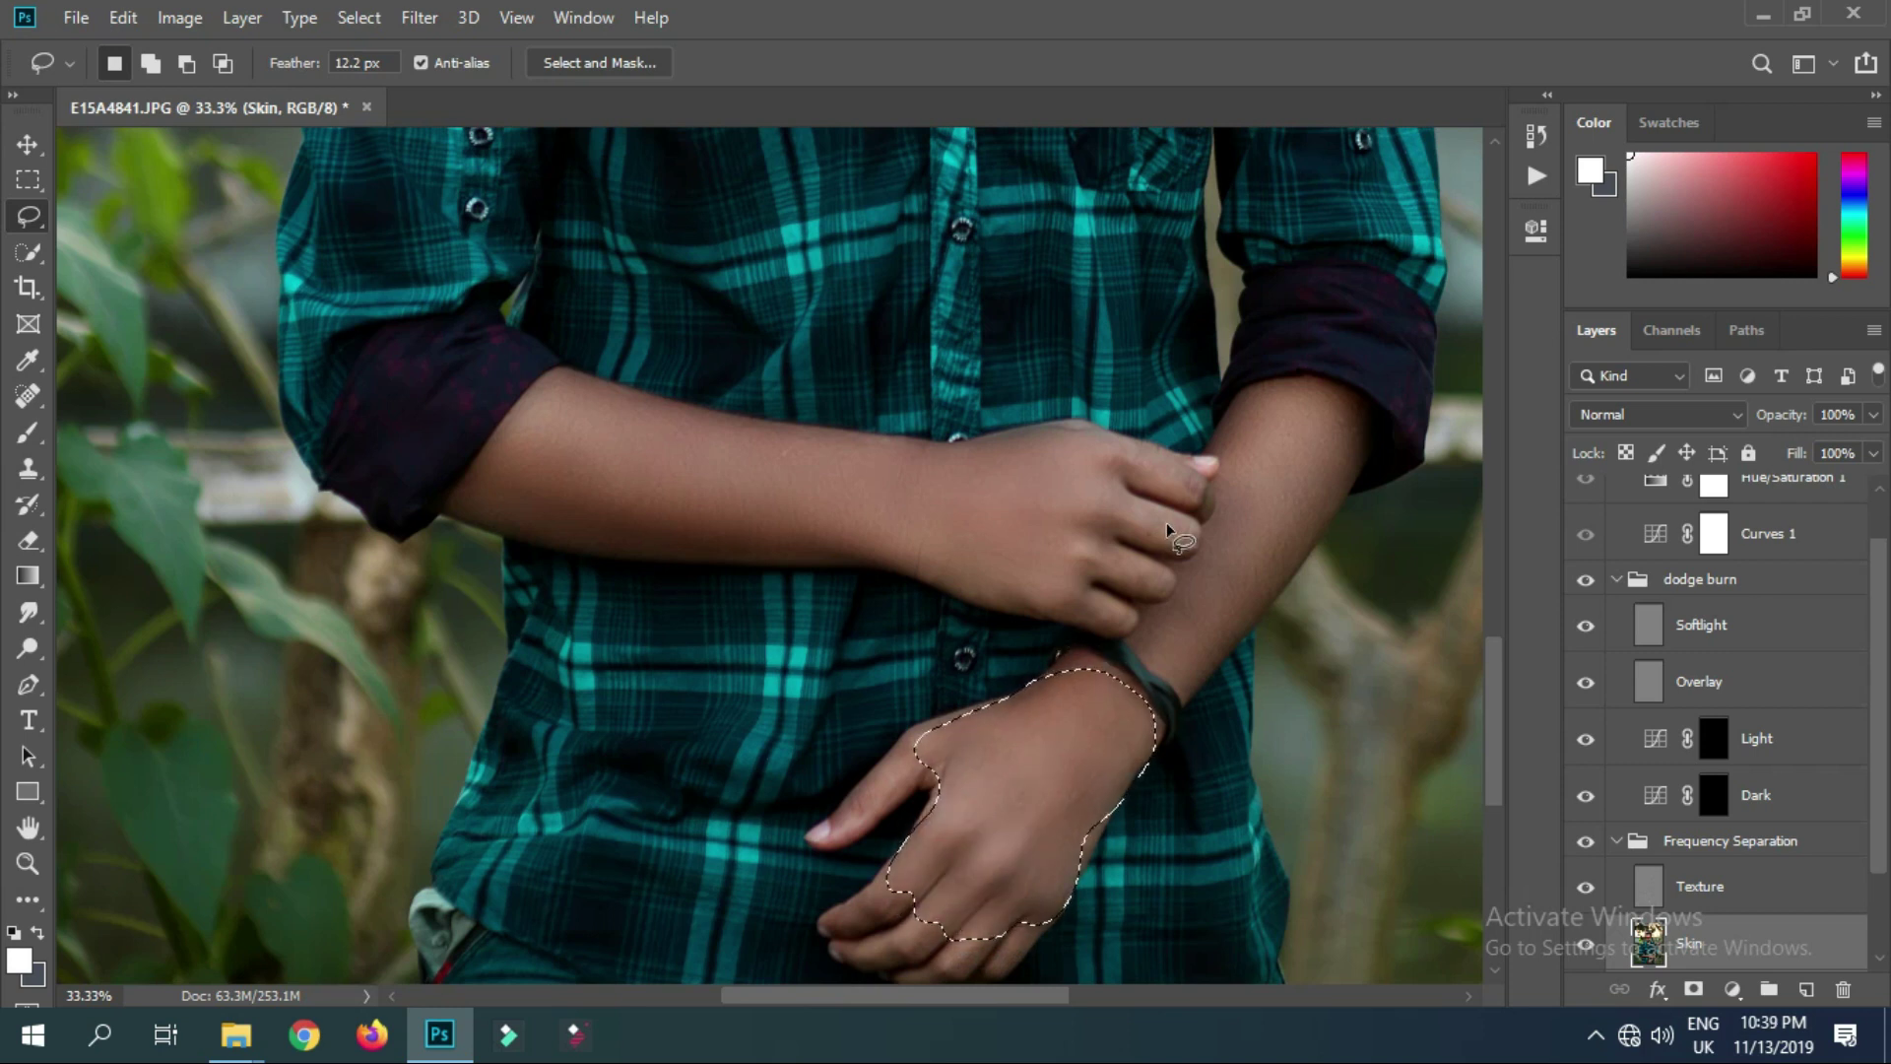
key("ctrl+d")
Zoom in on the face and lasso the cheek below the right lens
left_click(993, 440, "alt")
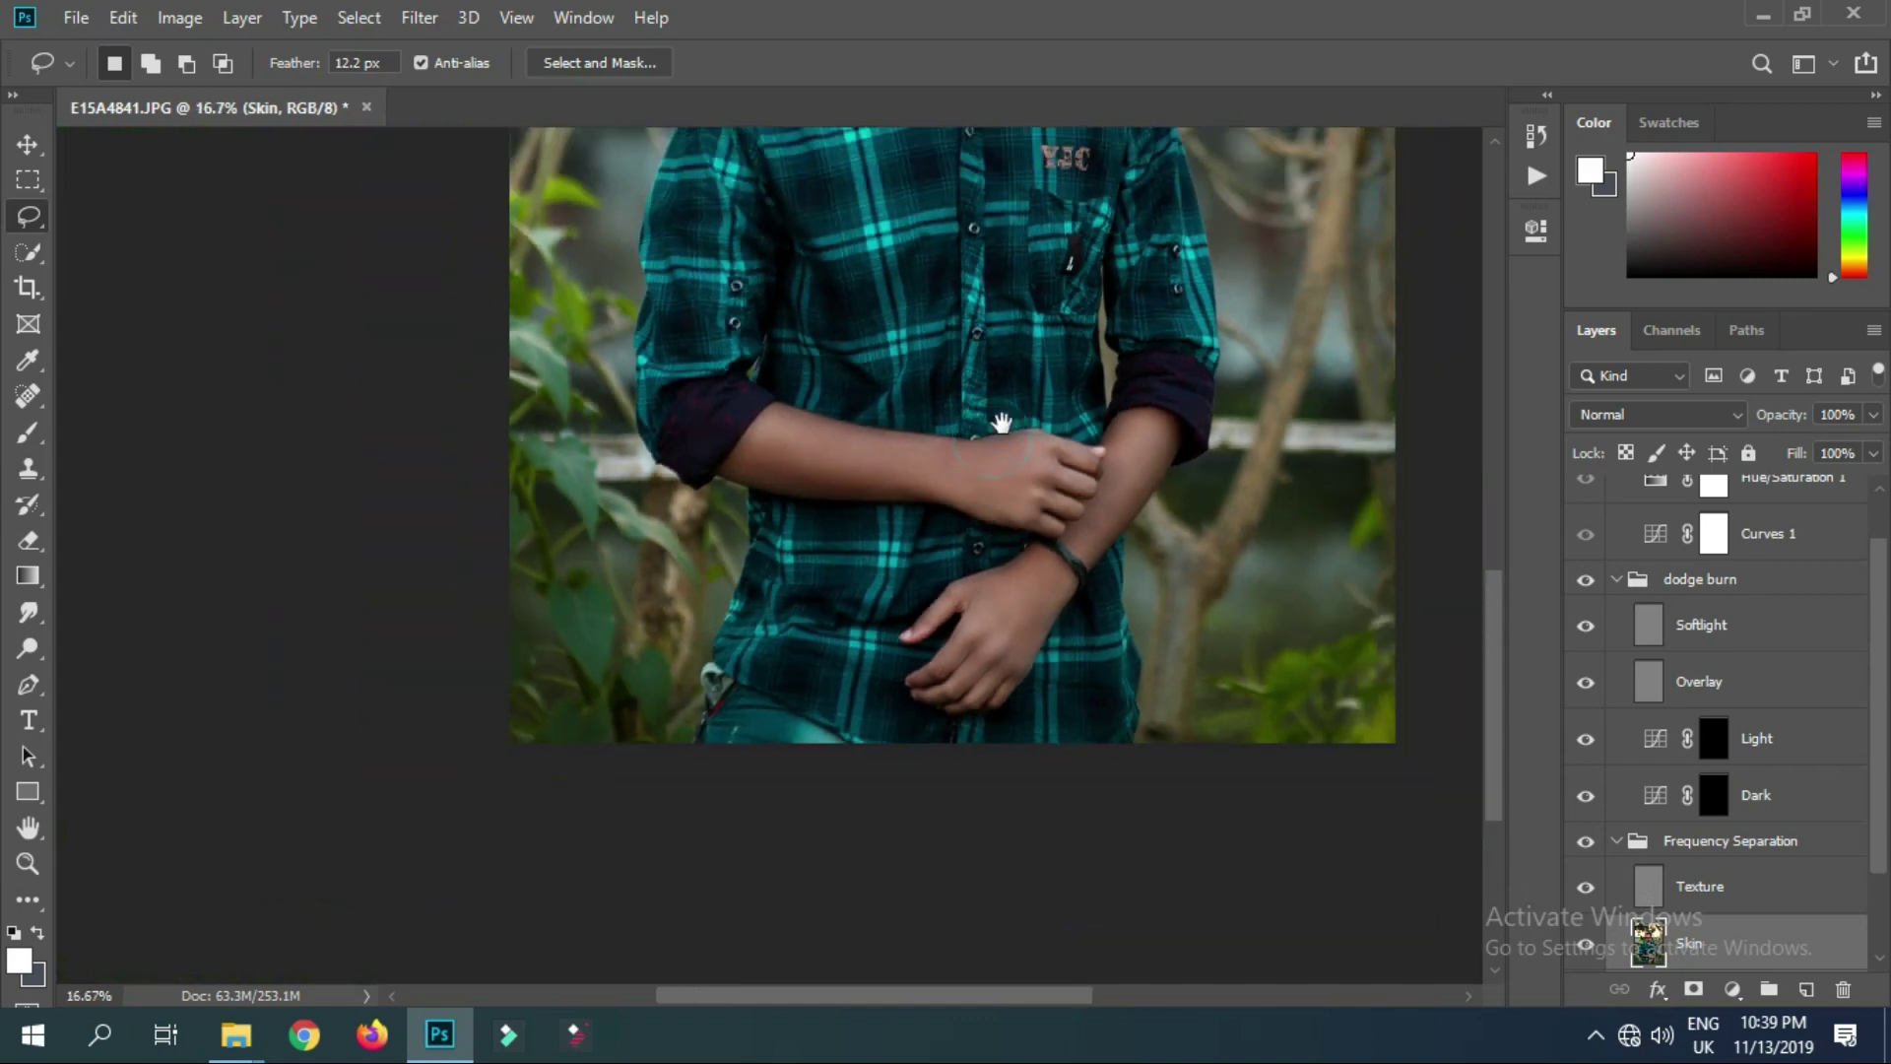
scroll(980, 335, "up", 5)
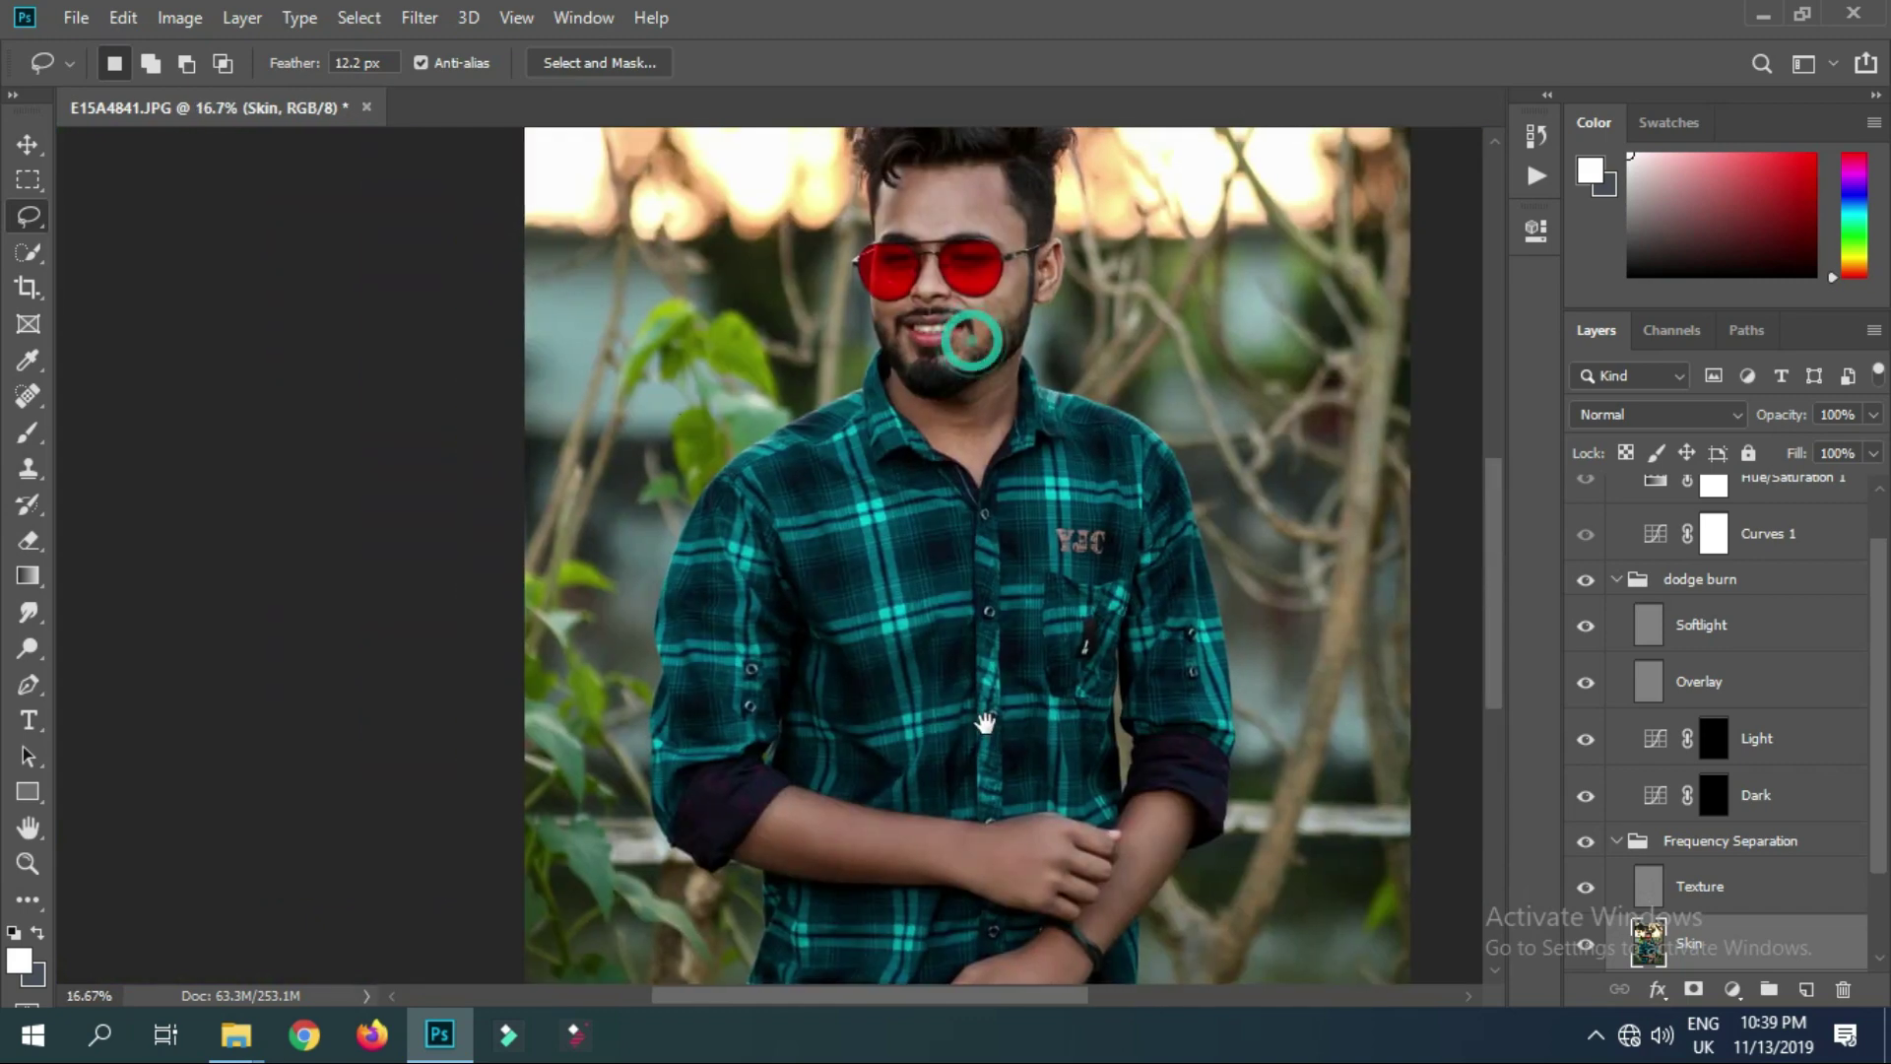
left_click(1044, 256)
left_click(972, 313)
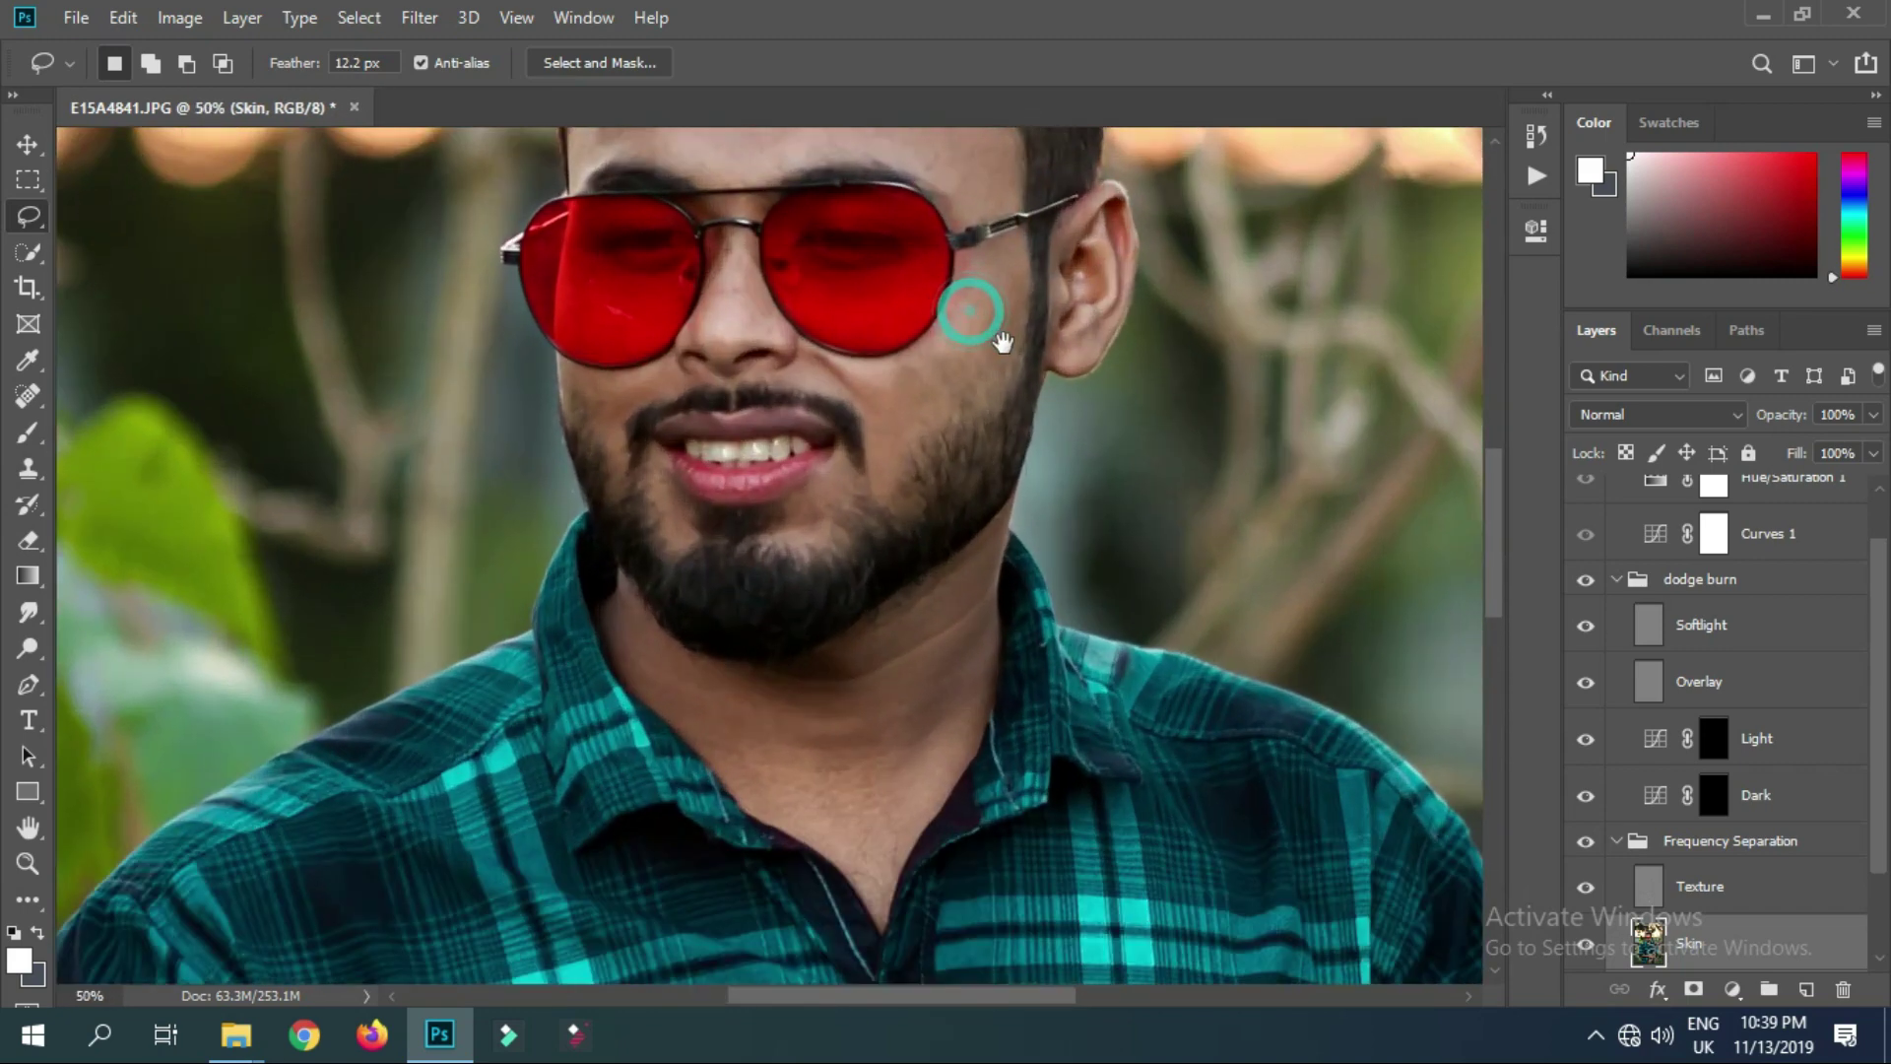
left_click_drag(1013, 245, 961, 423)
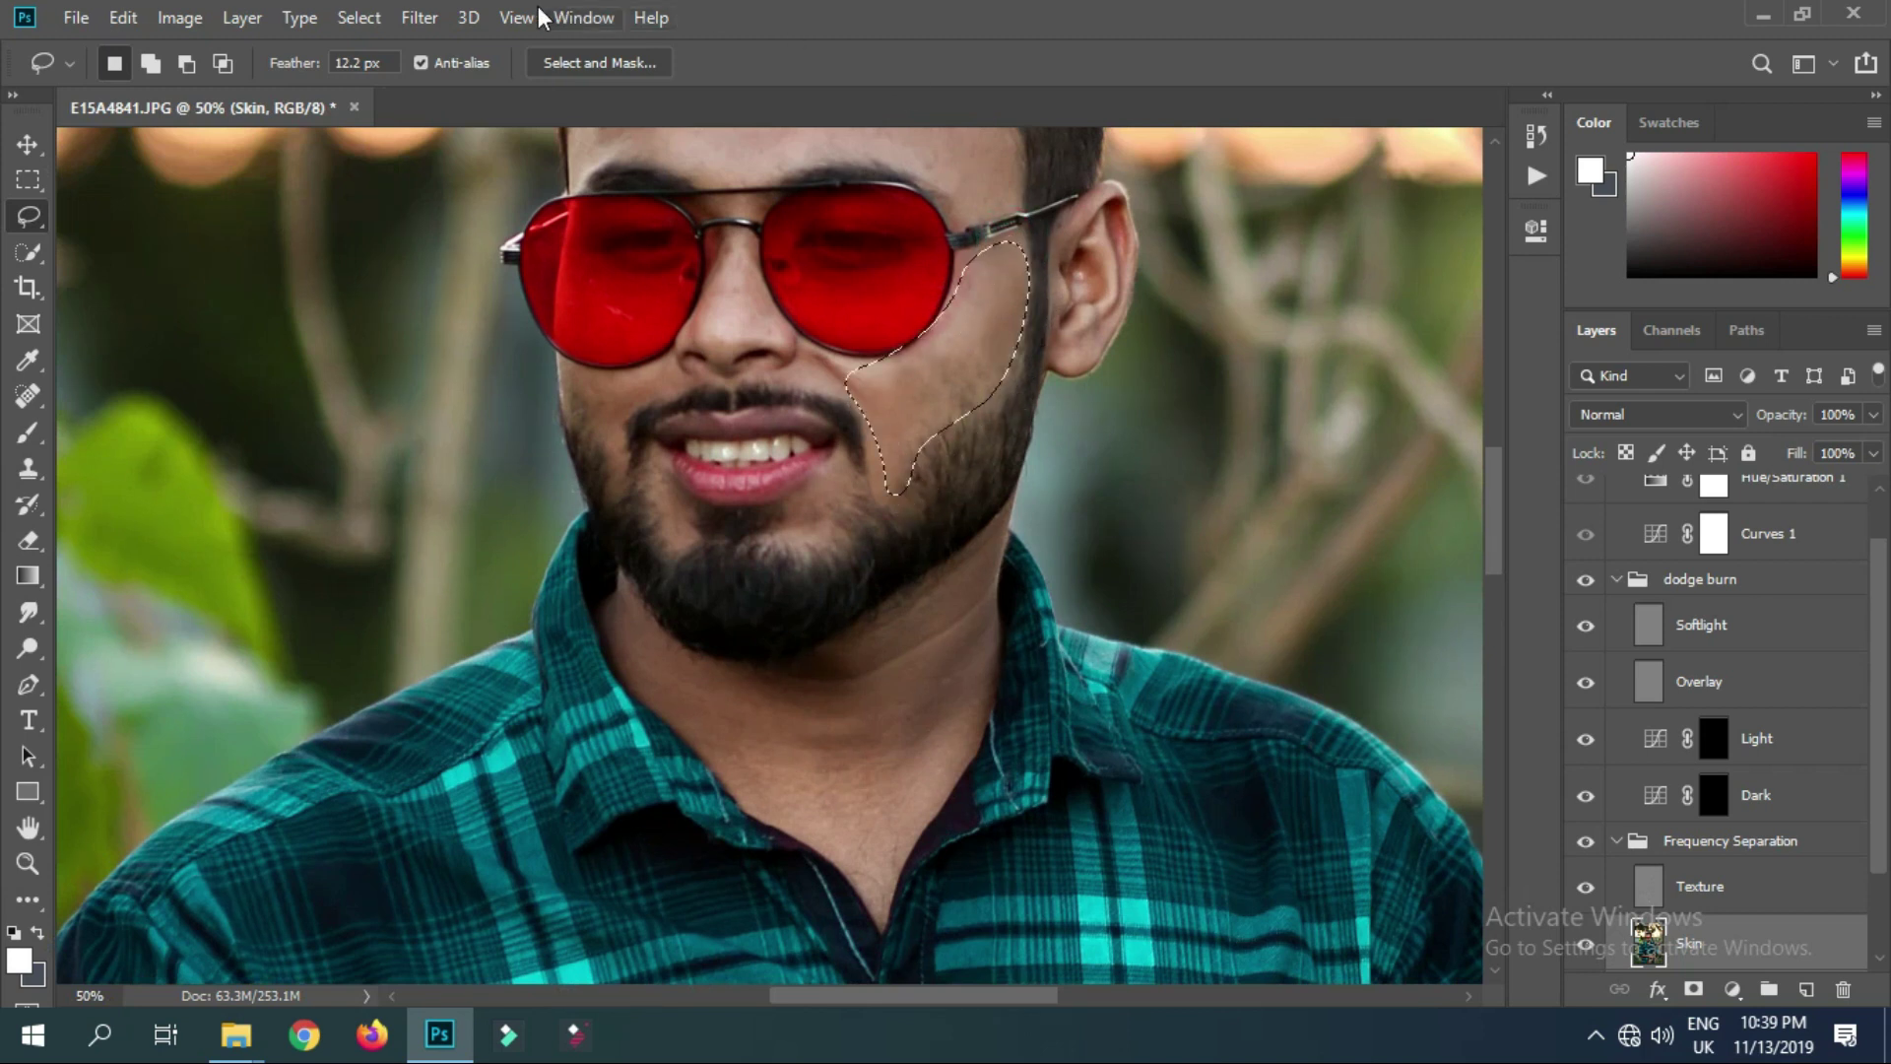
Apply a 12.5-pixel Gaussian Blur to the cheek, deselect, and zoom back out
left_click(420, 16)
mouse_move(433, 331)
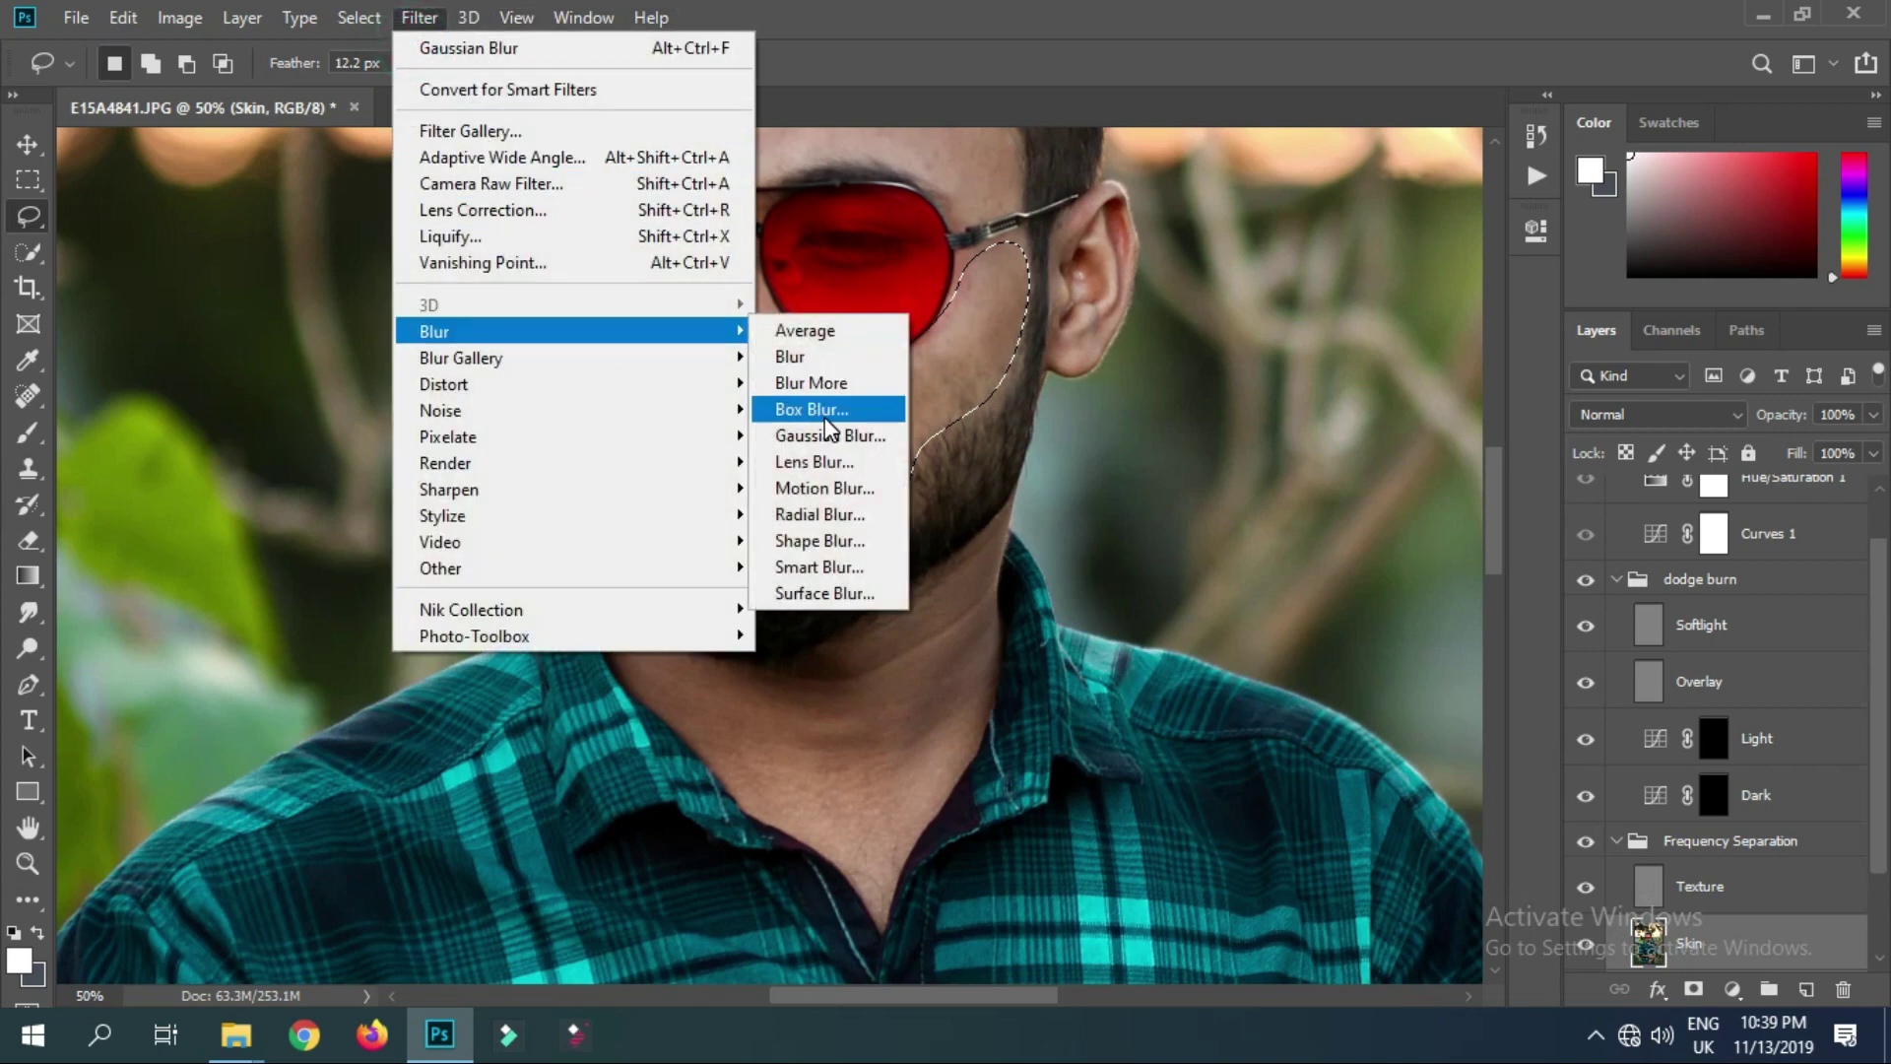
left_click(823, 435)
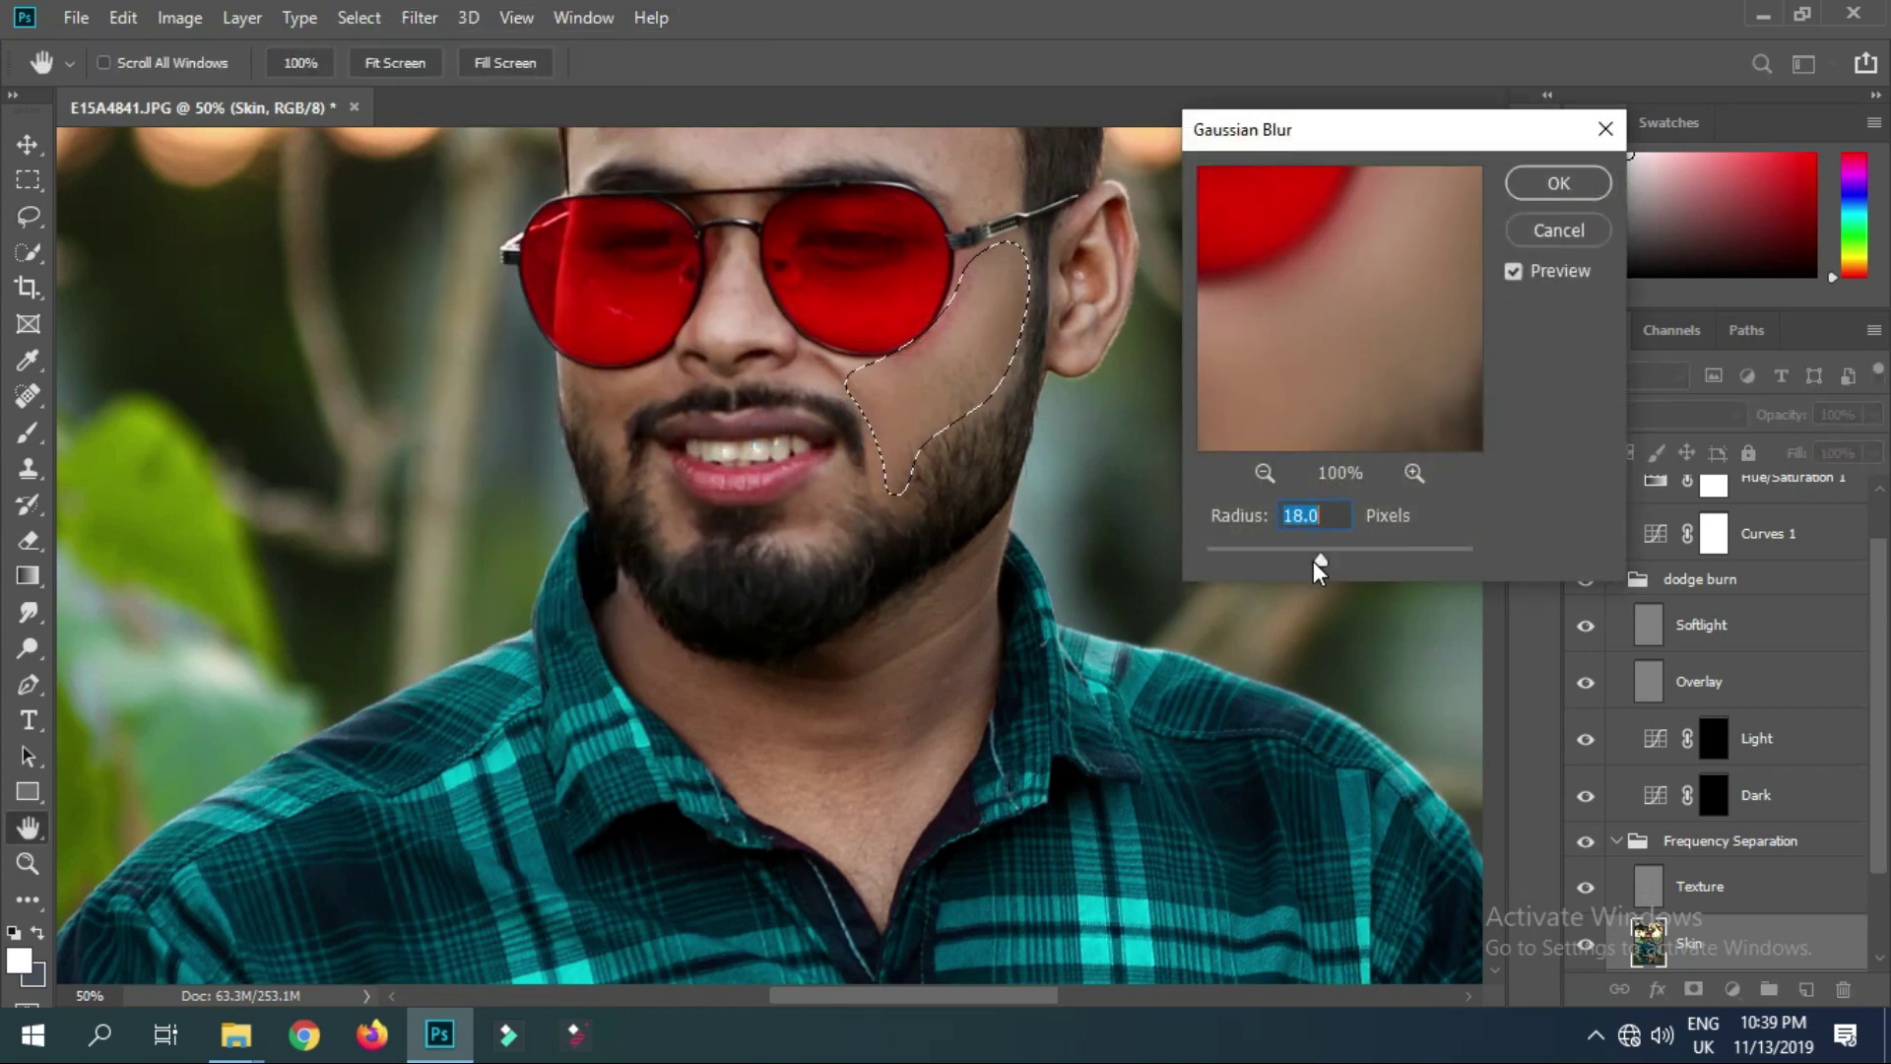
left_click_drag(1314, 558, 1309, 559)
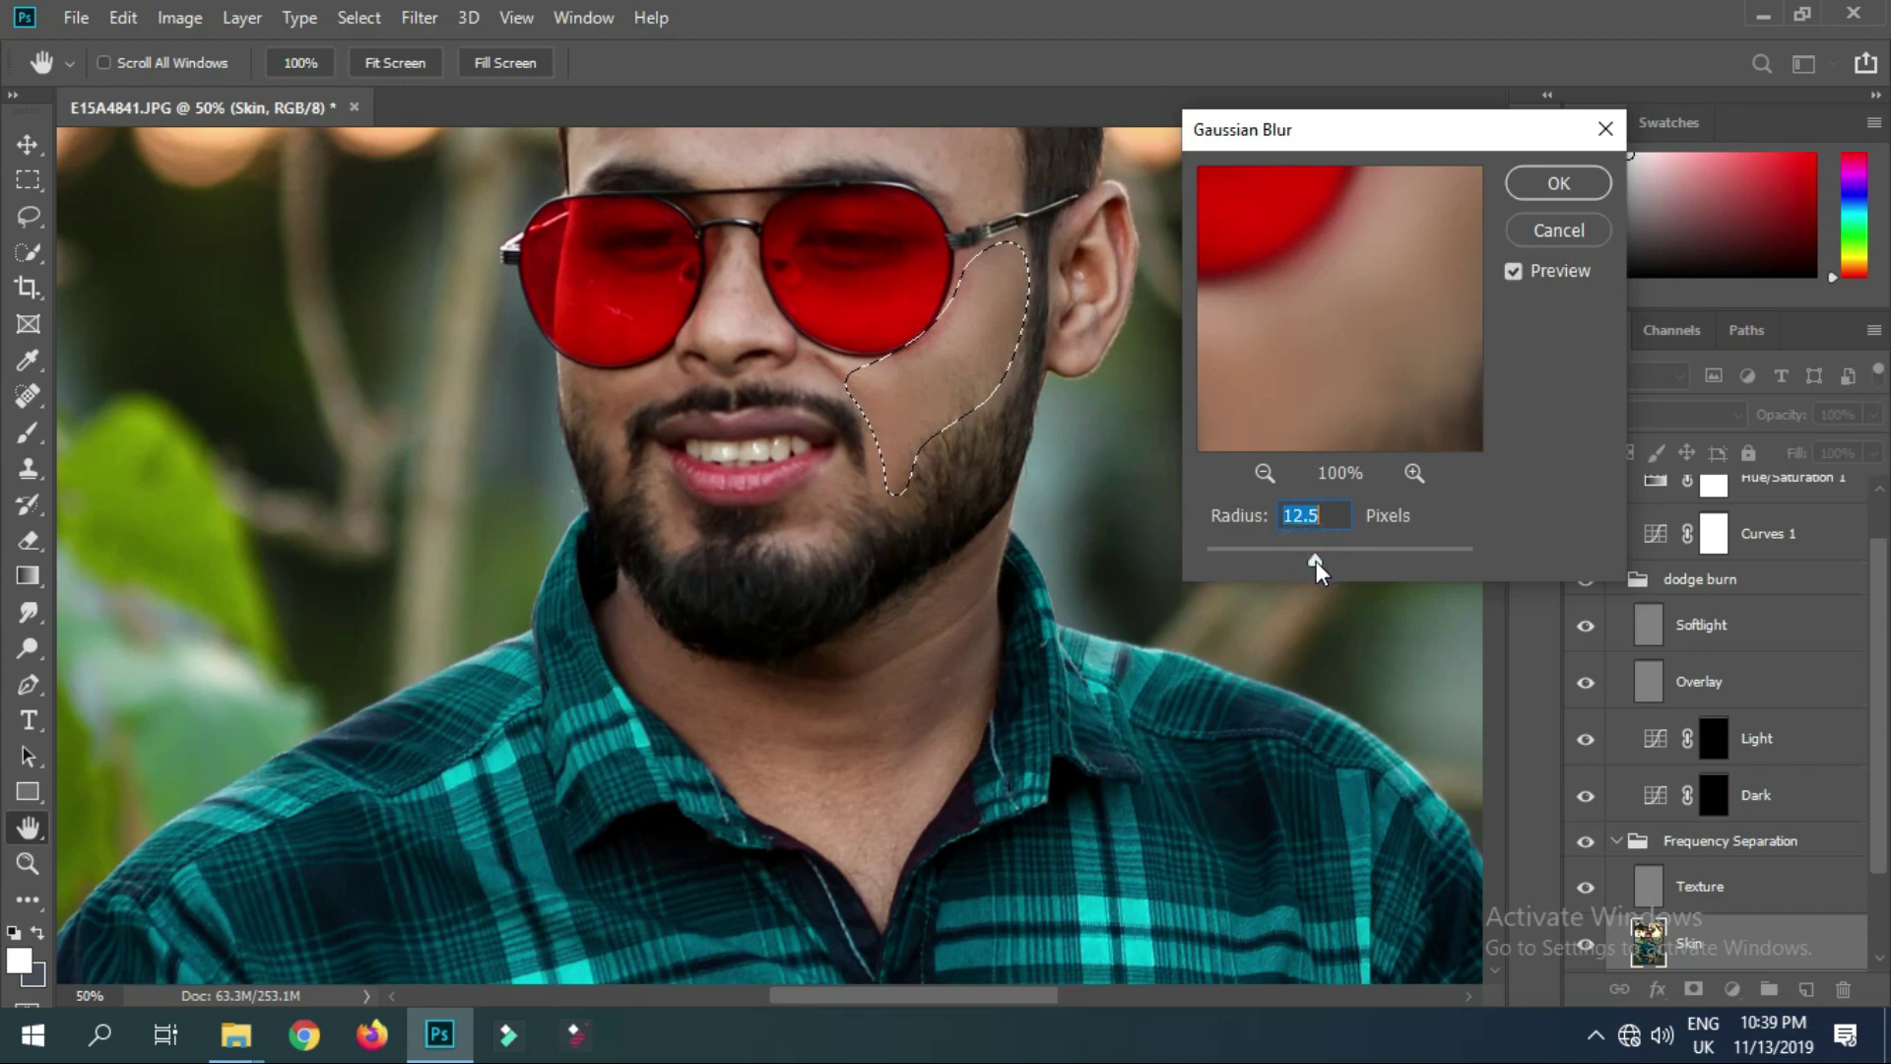
left_click(1536, 187)
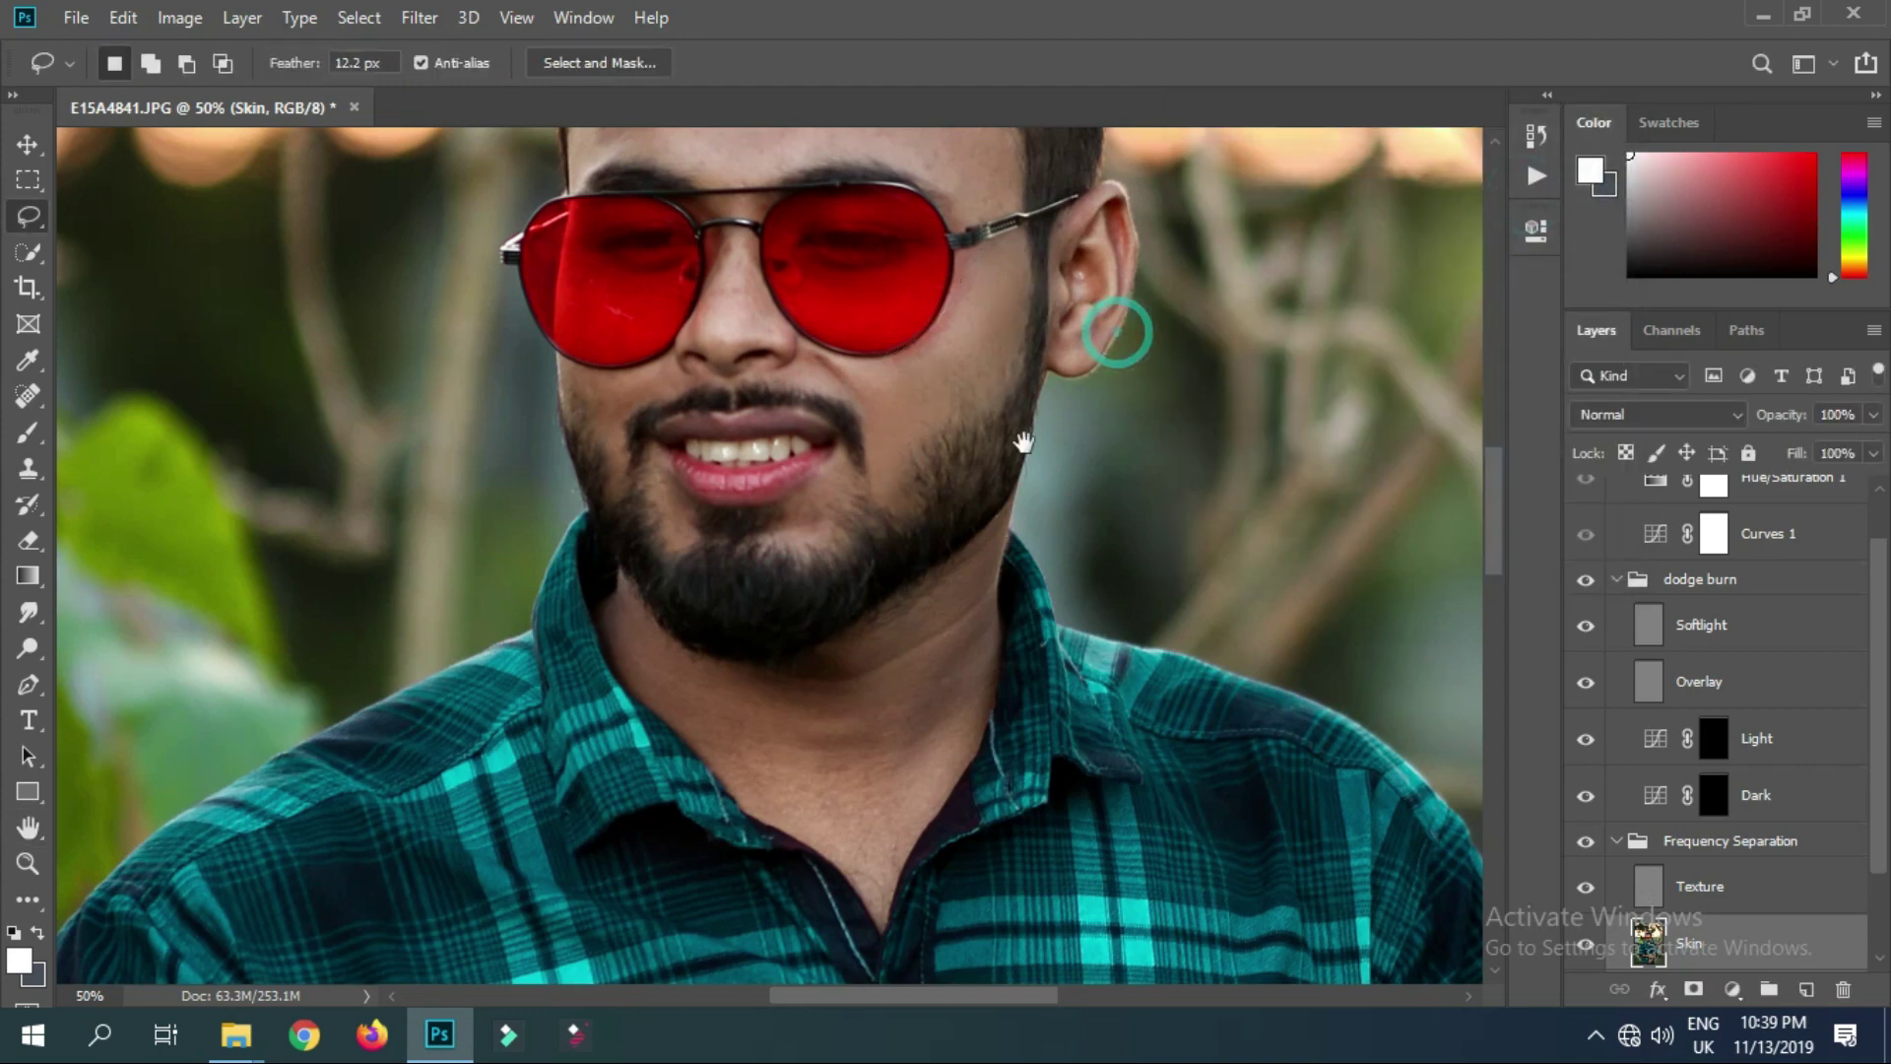
key("ctrl+d")
key("ctrl+minus")
key("ctrl+minus")
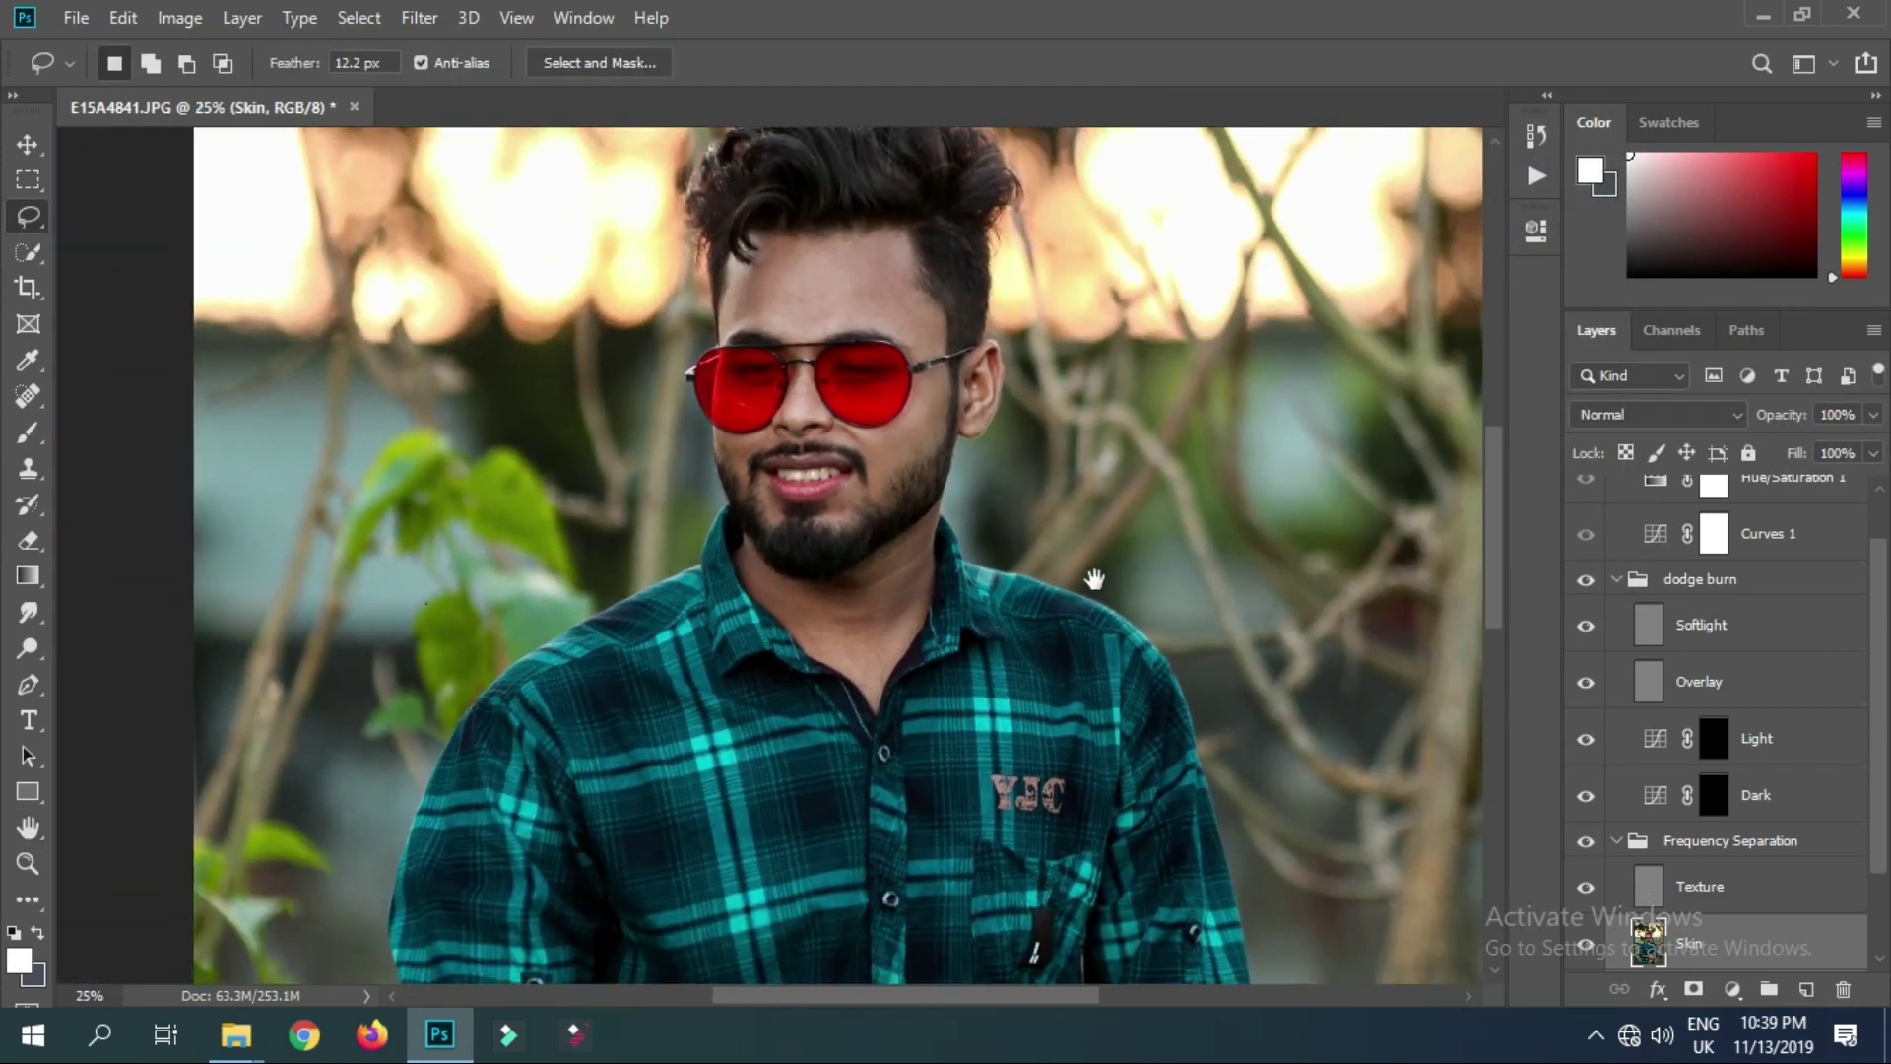
left_click(1005, 471, "alt")
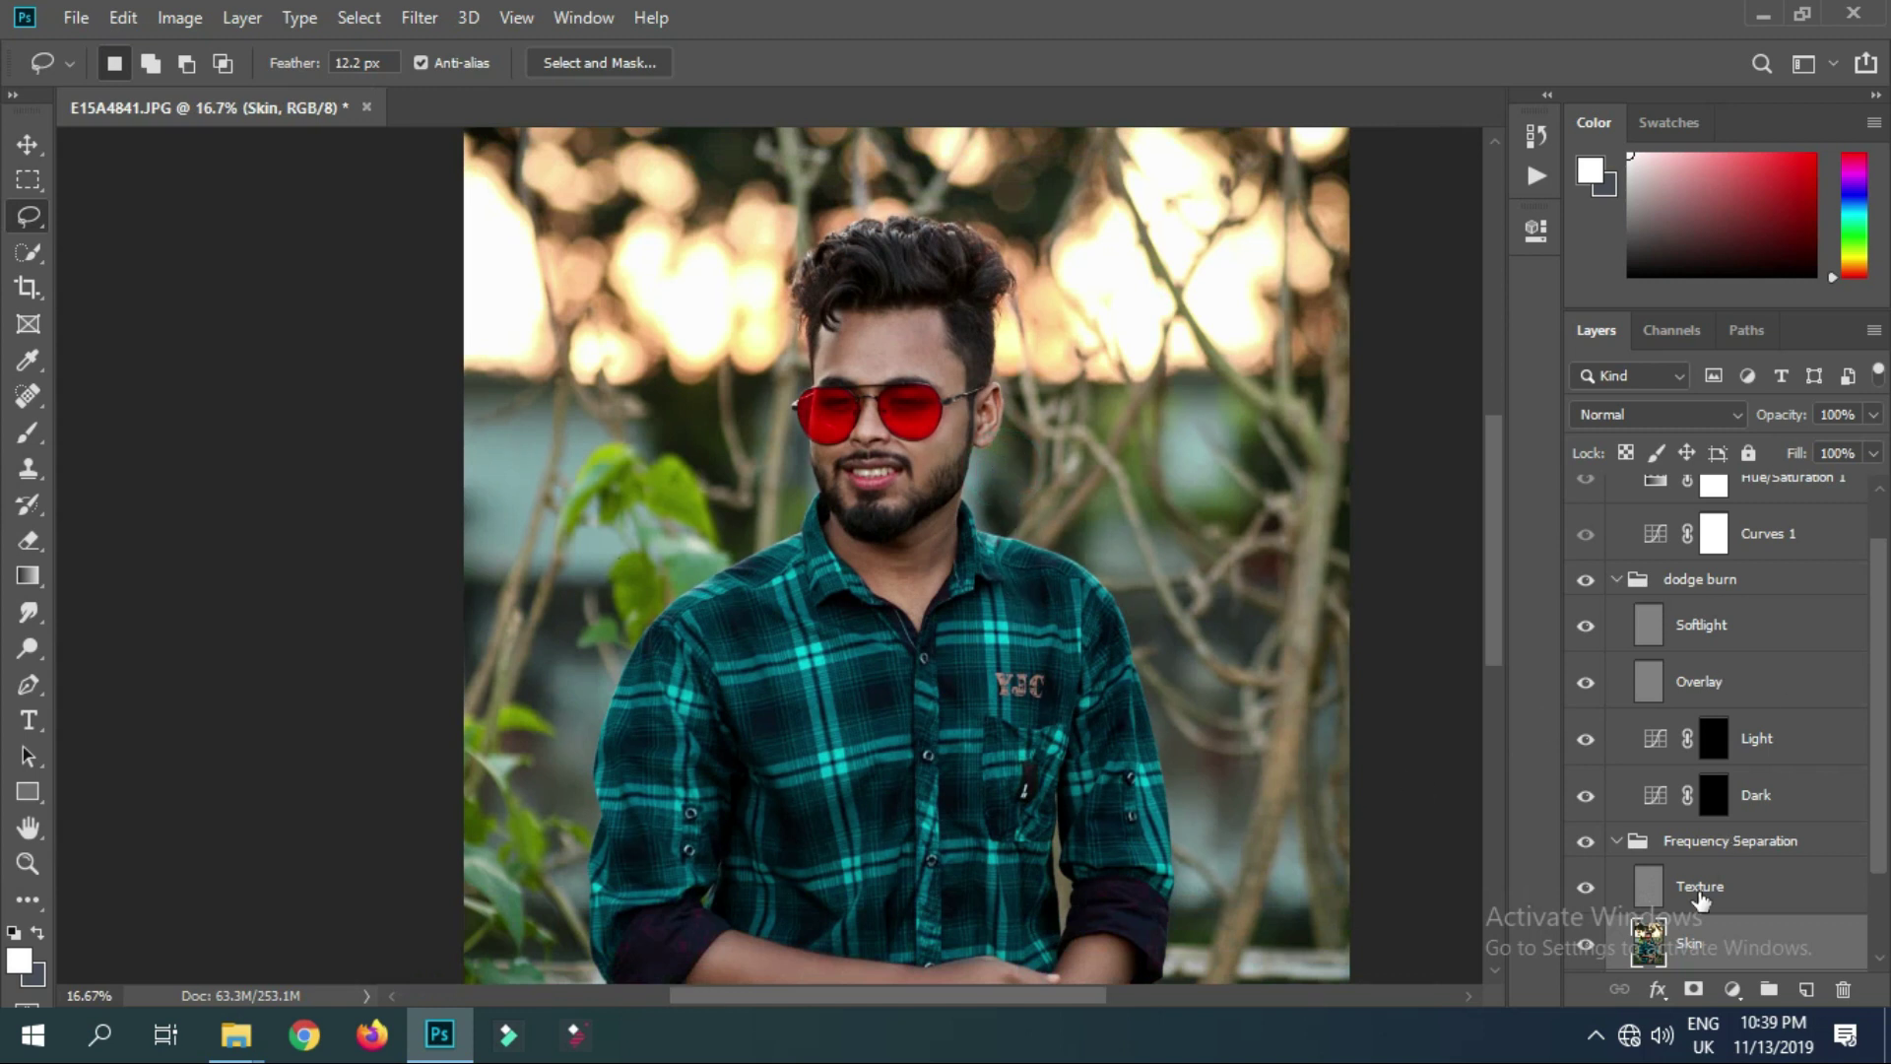
Duplicate the Texture layer as Texture copy and collapse the dodge burn, Group 1 and Frequency Separation groups
left_click_drag(1700, 898, 1802, 988)
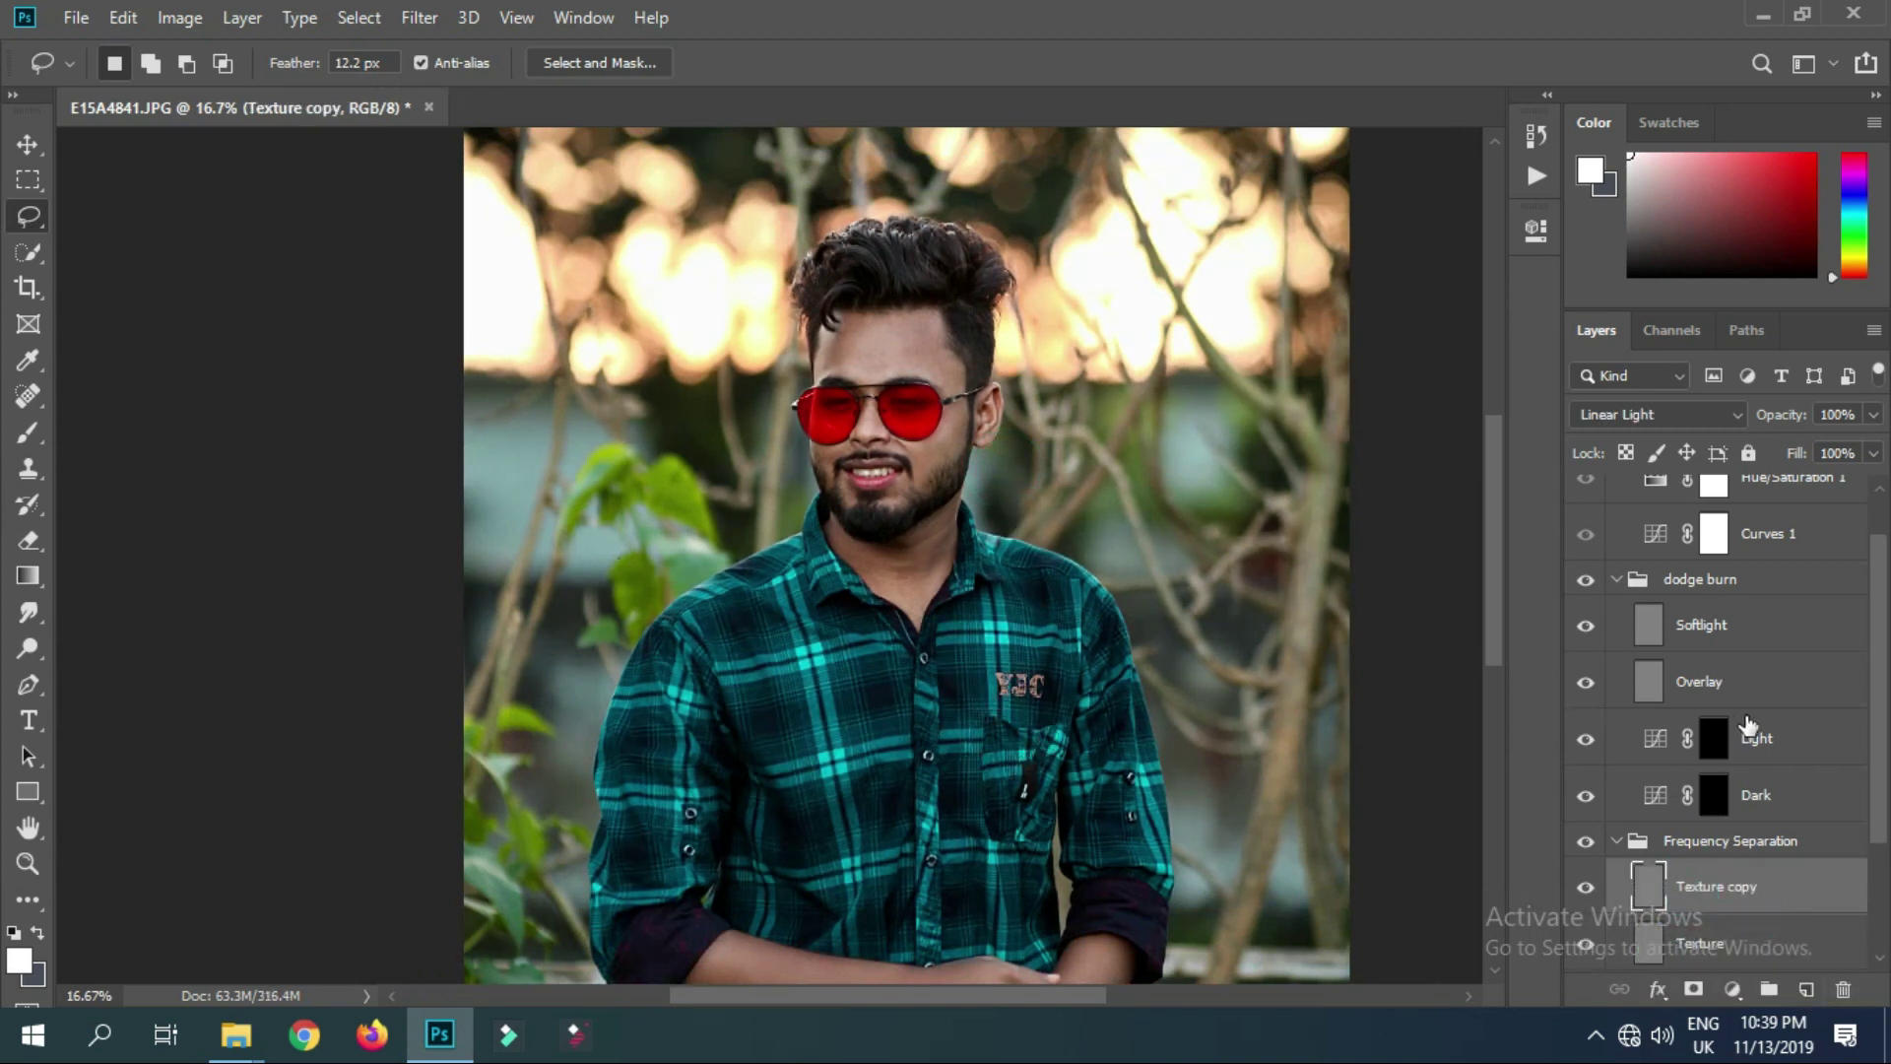
scroll(1753, 726, "up", 1)
left_click(1617, 640)
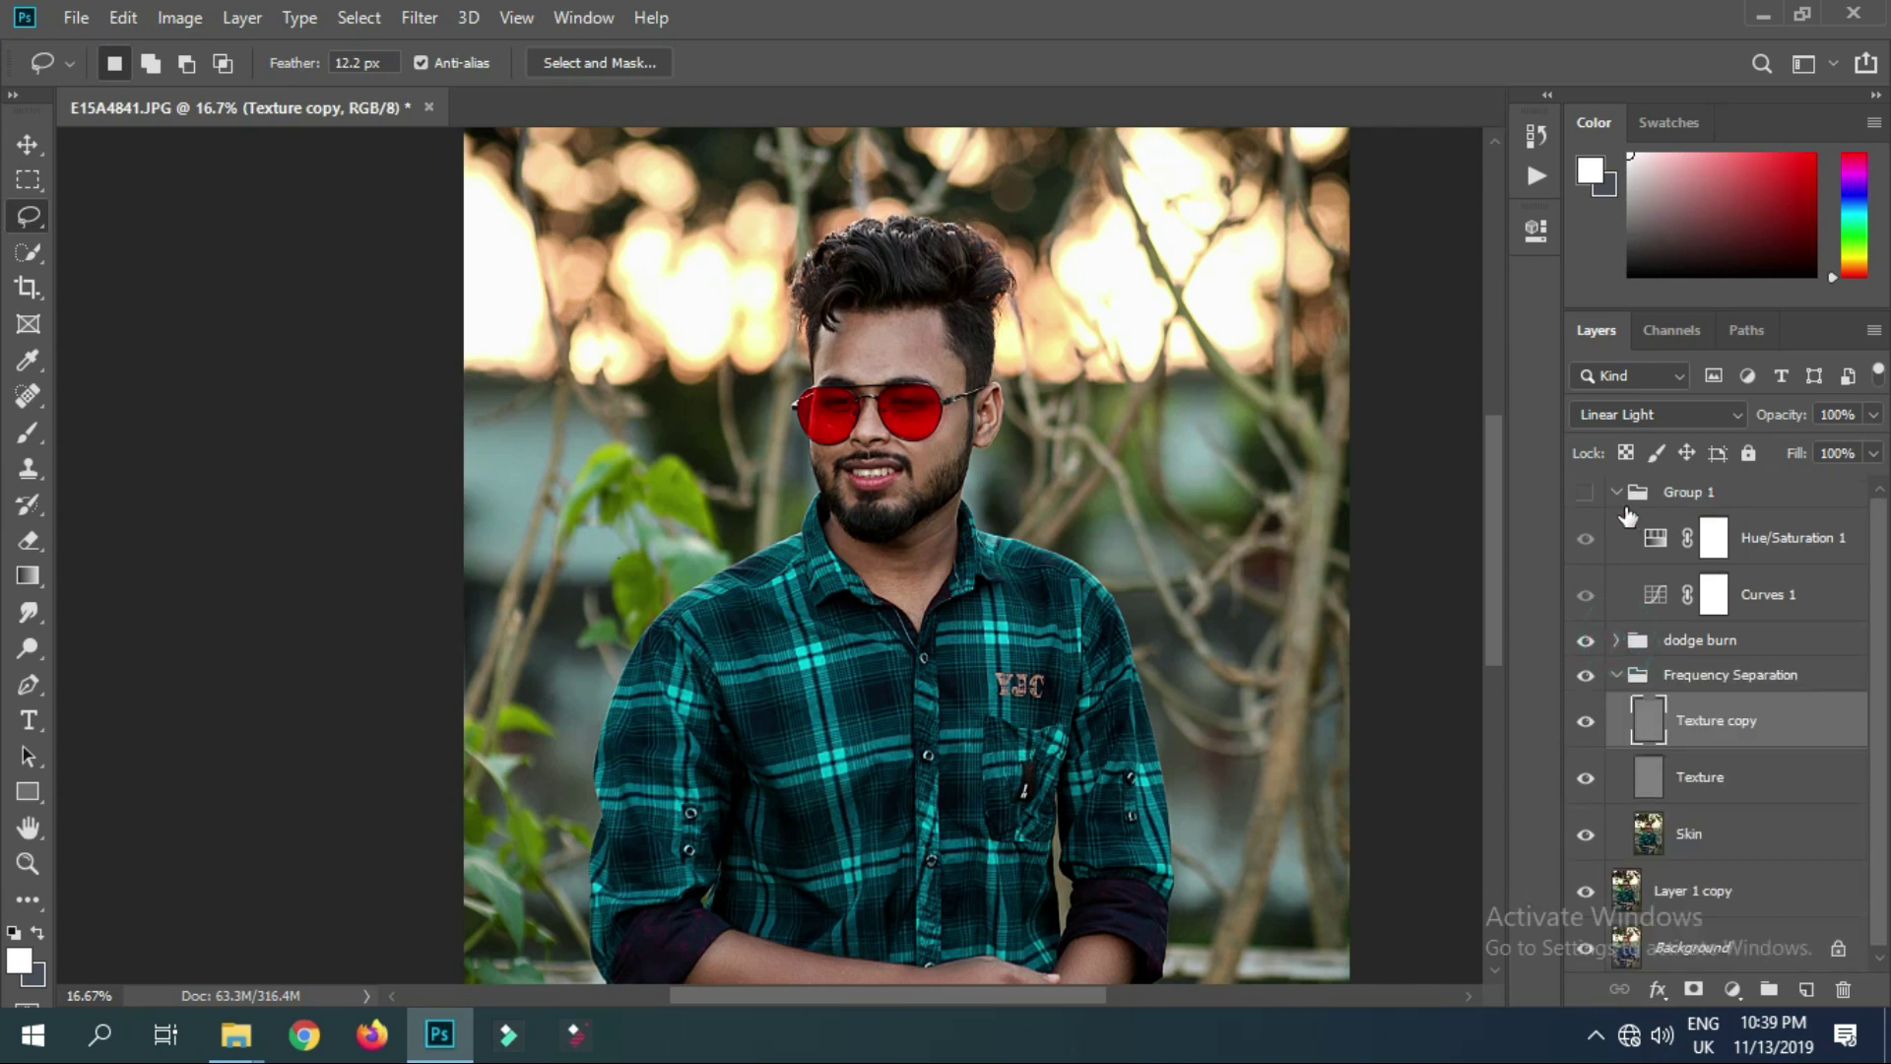
left_click(1616, 492)
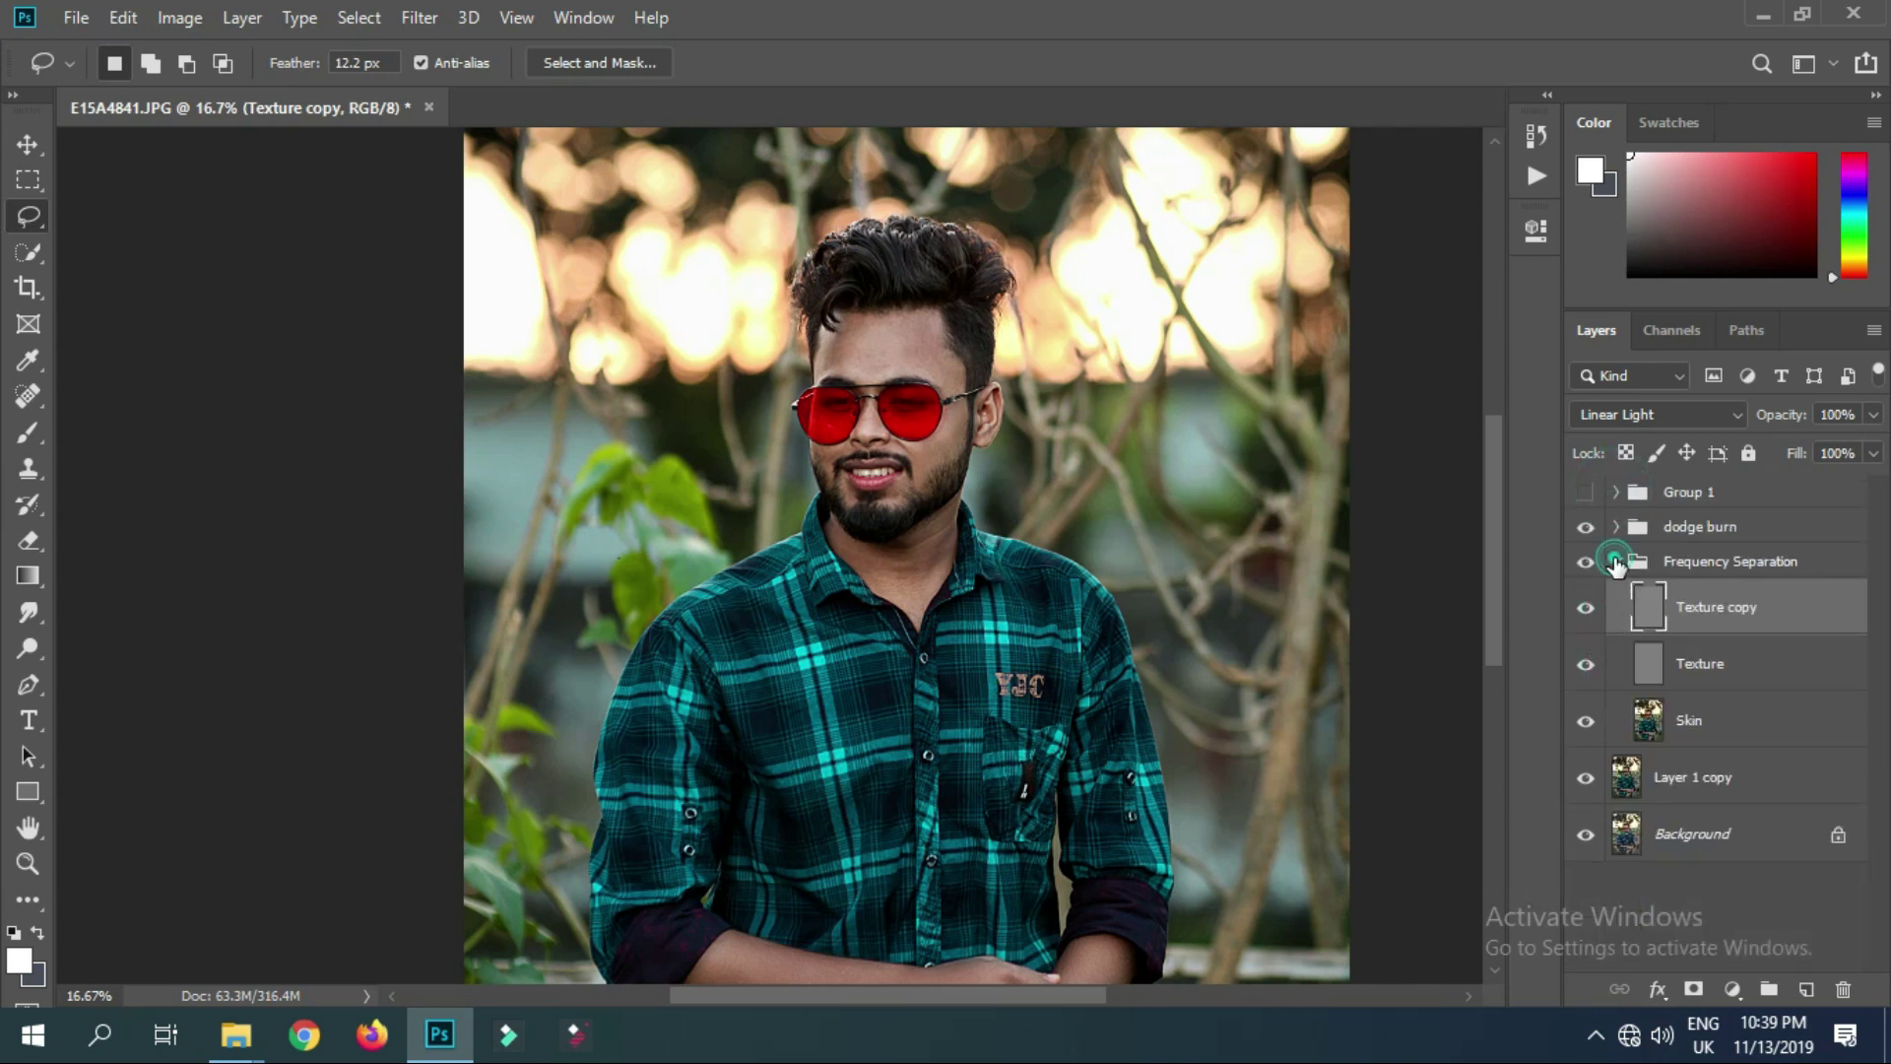
left_click(1616, 561)
Expand only the dodge burn group and target the Light layer's mask
left_click(1679, 611, "ctrl")
left_click(1694, 532, "ctrl")
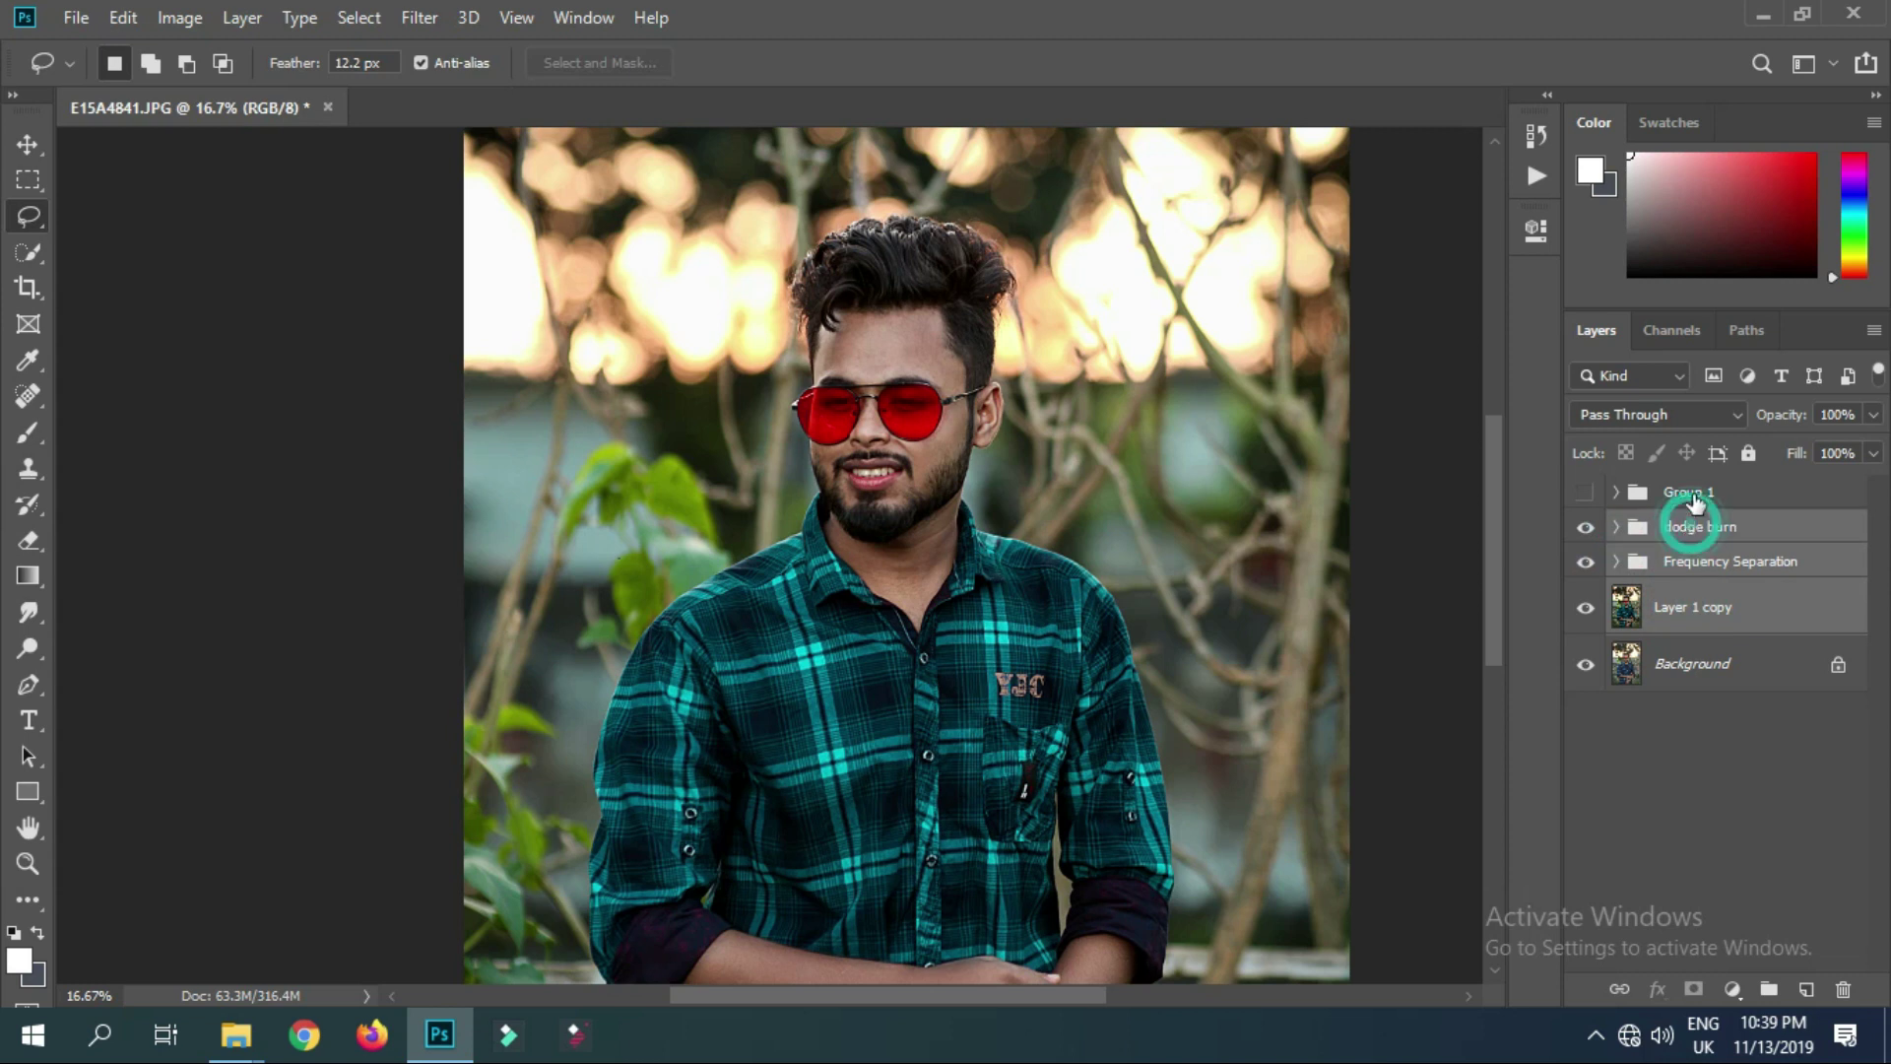
left_click(1694, 487, "ctrl")
left_click(1693, 561)
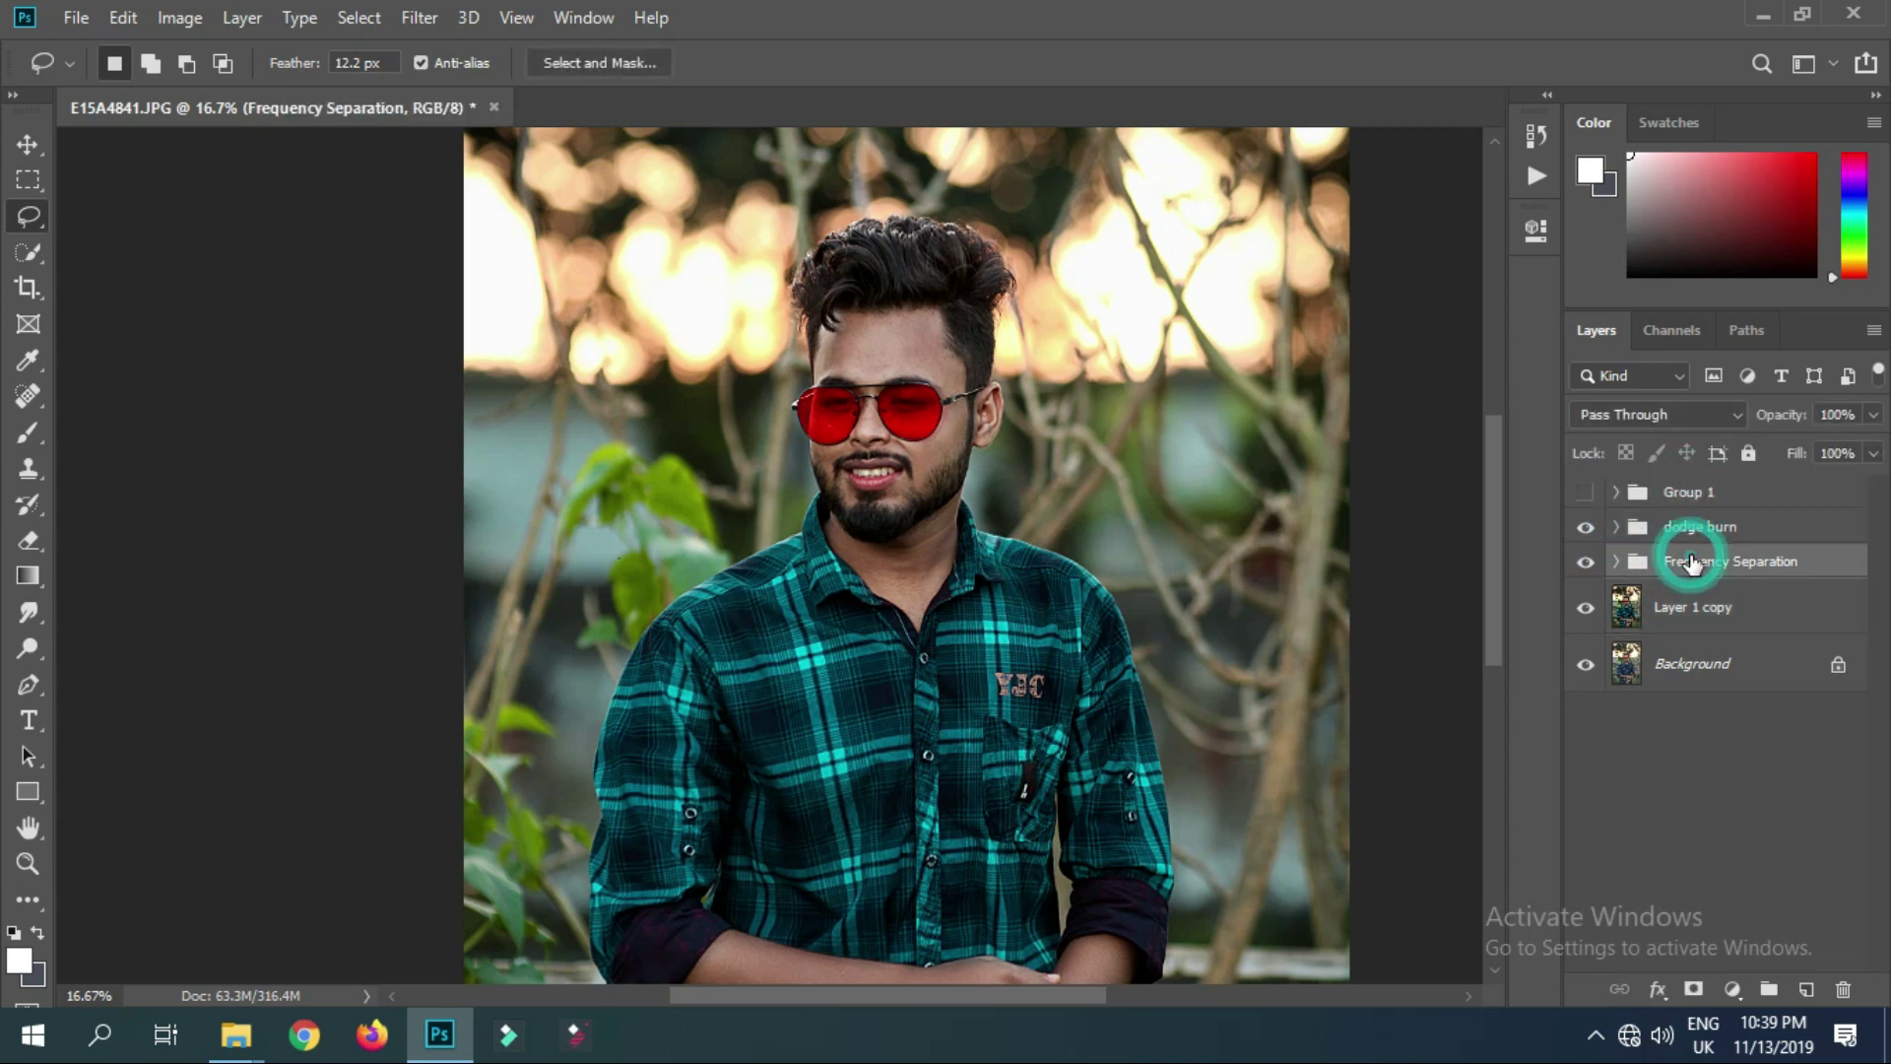
left_click(1689, 526)
left_click(1616, 532)
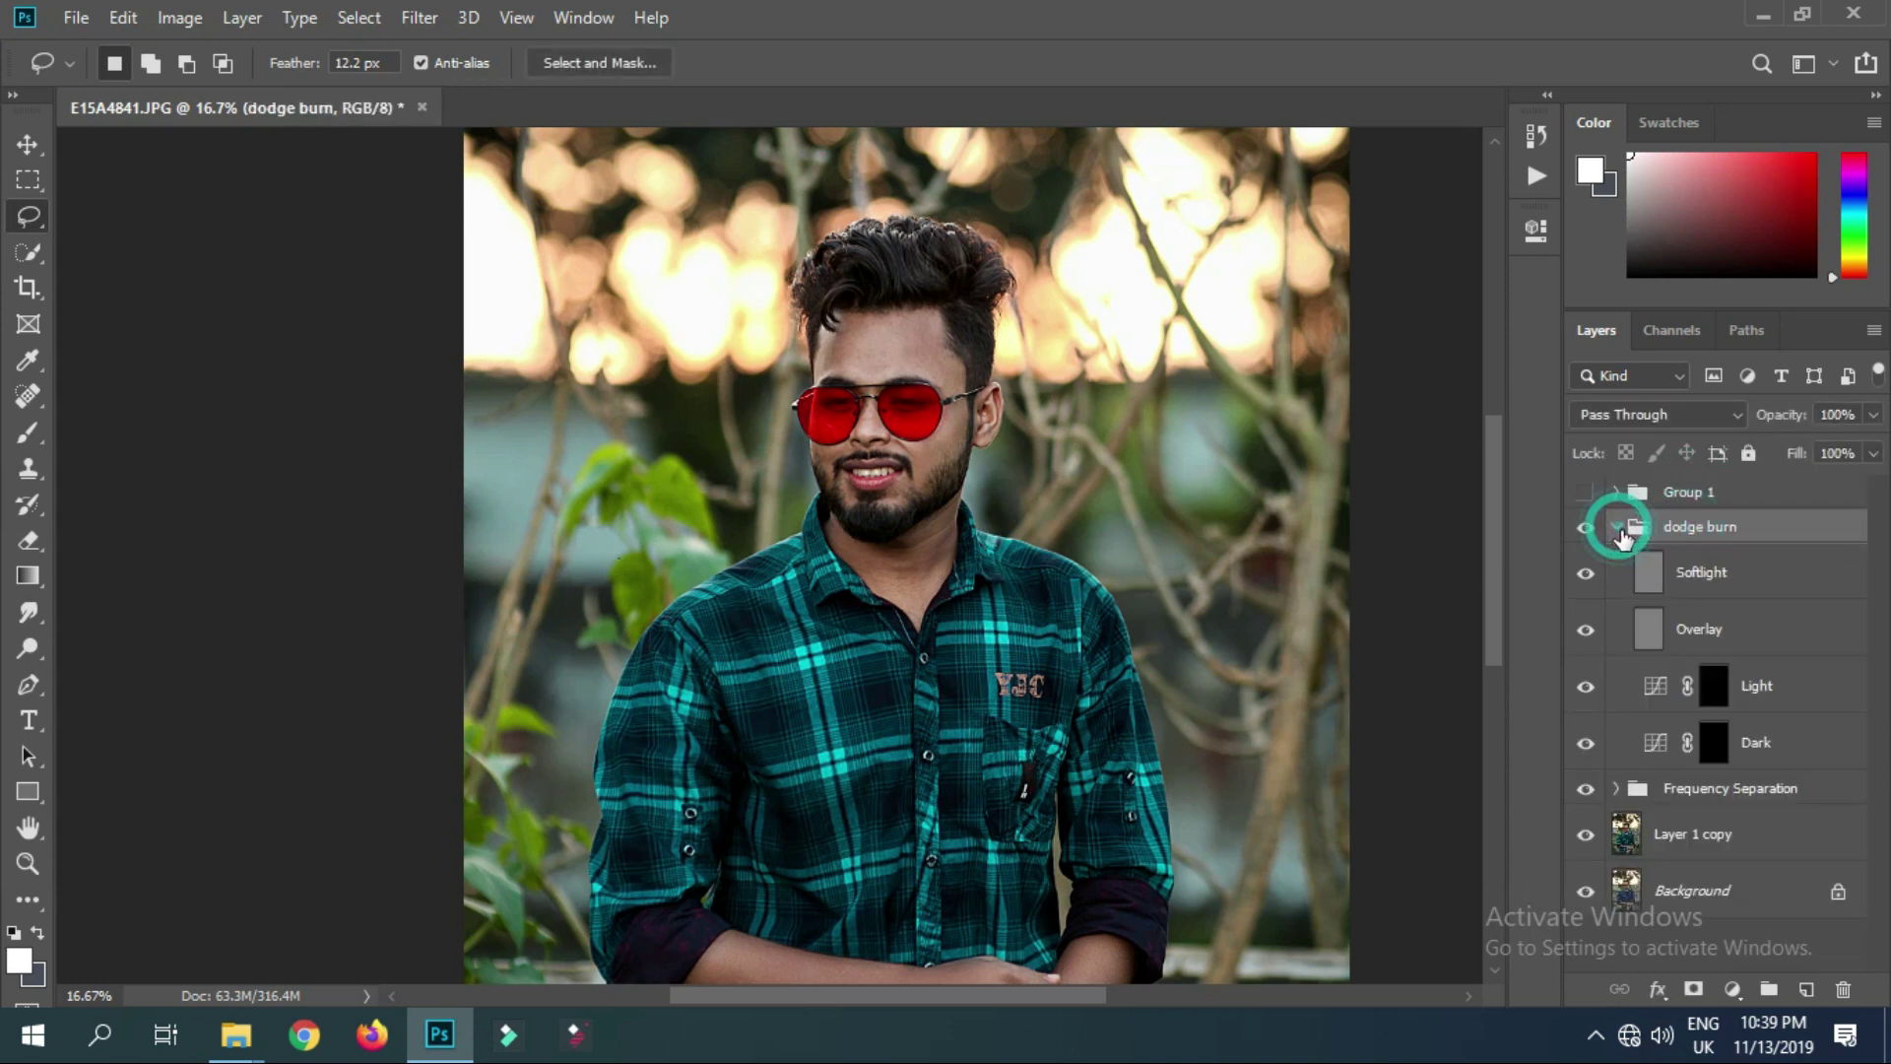
left_click(1713, 687)
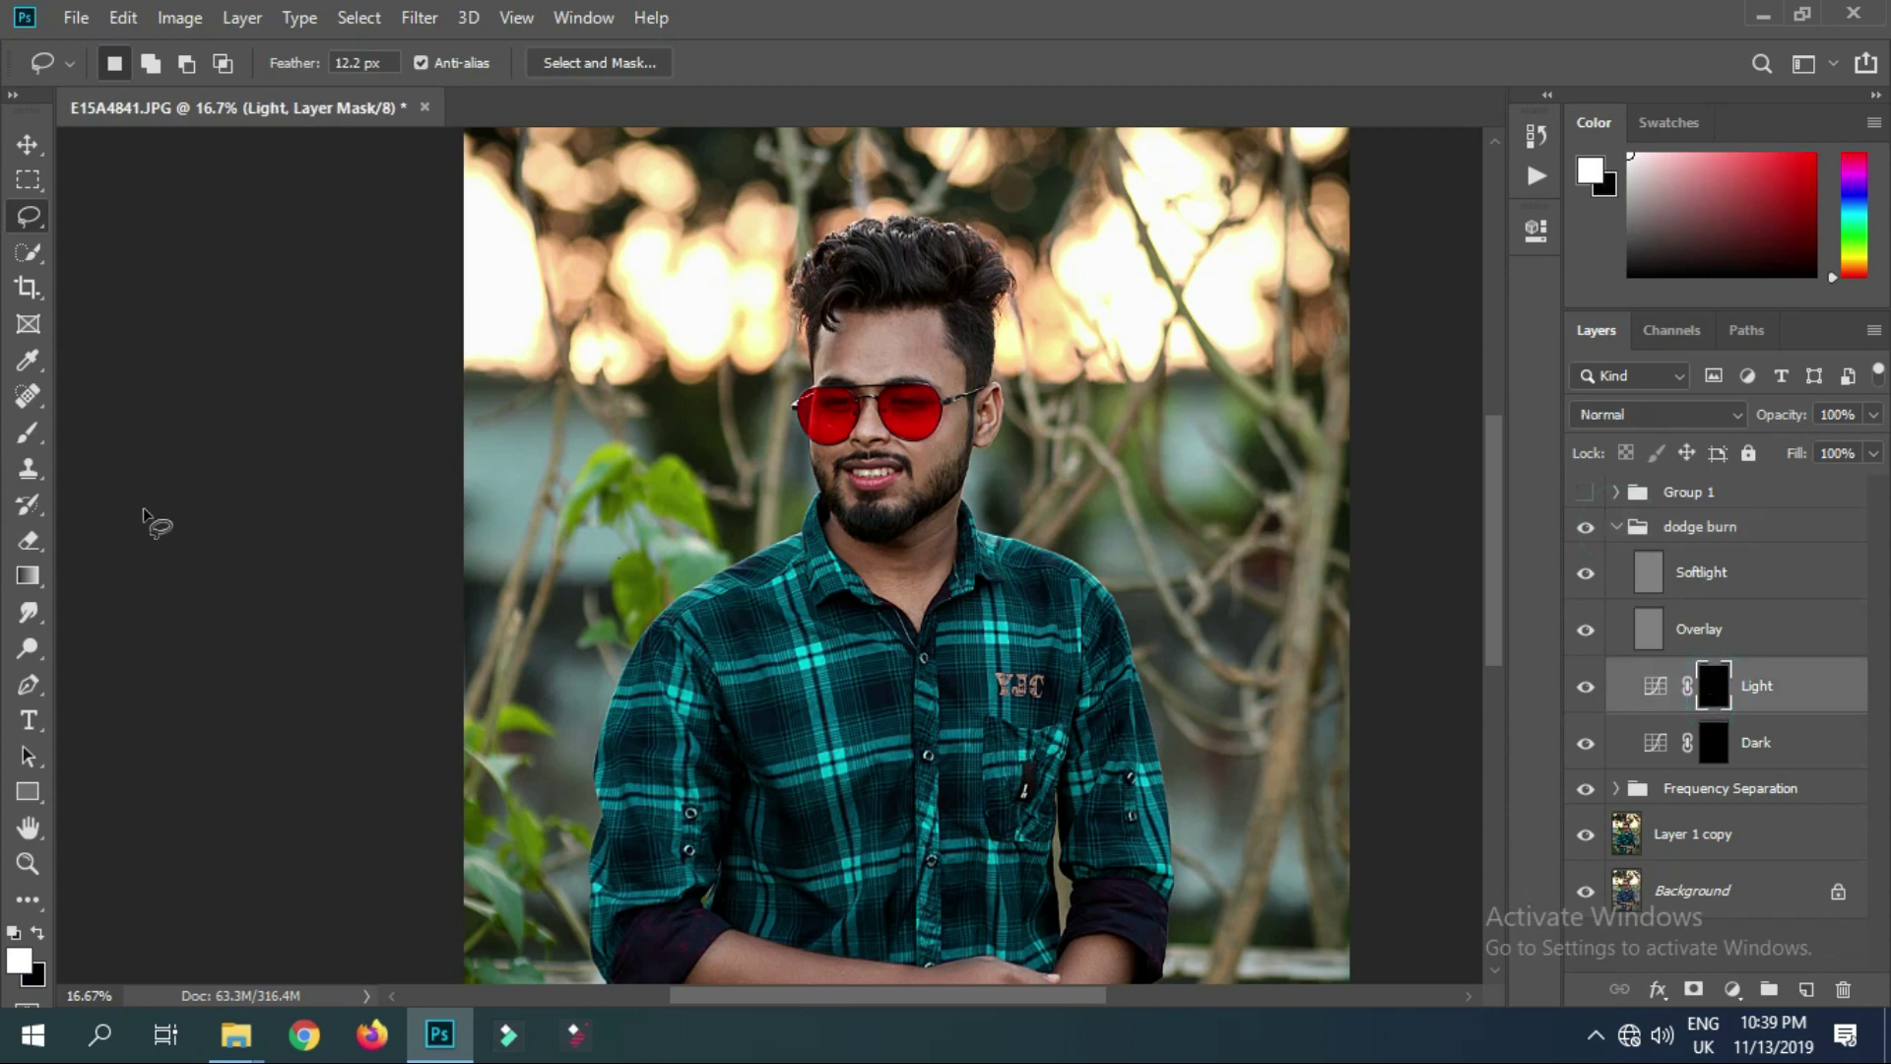
Paint brightening with a soft brush on the Light mask over the forearms, wrists and hands
left_click(28, 433)
scroll(852, 475, "down", 3)
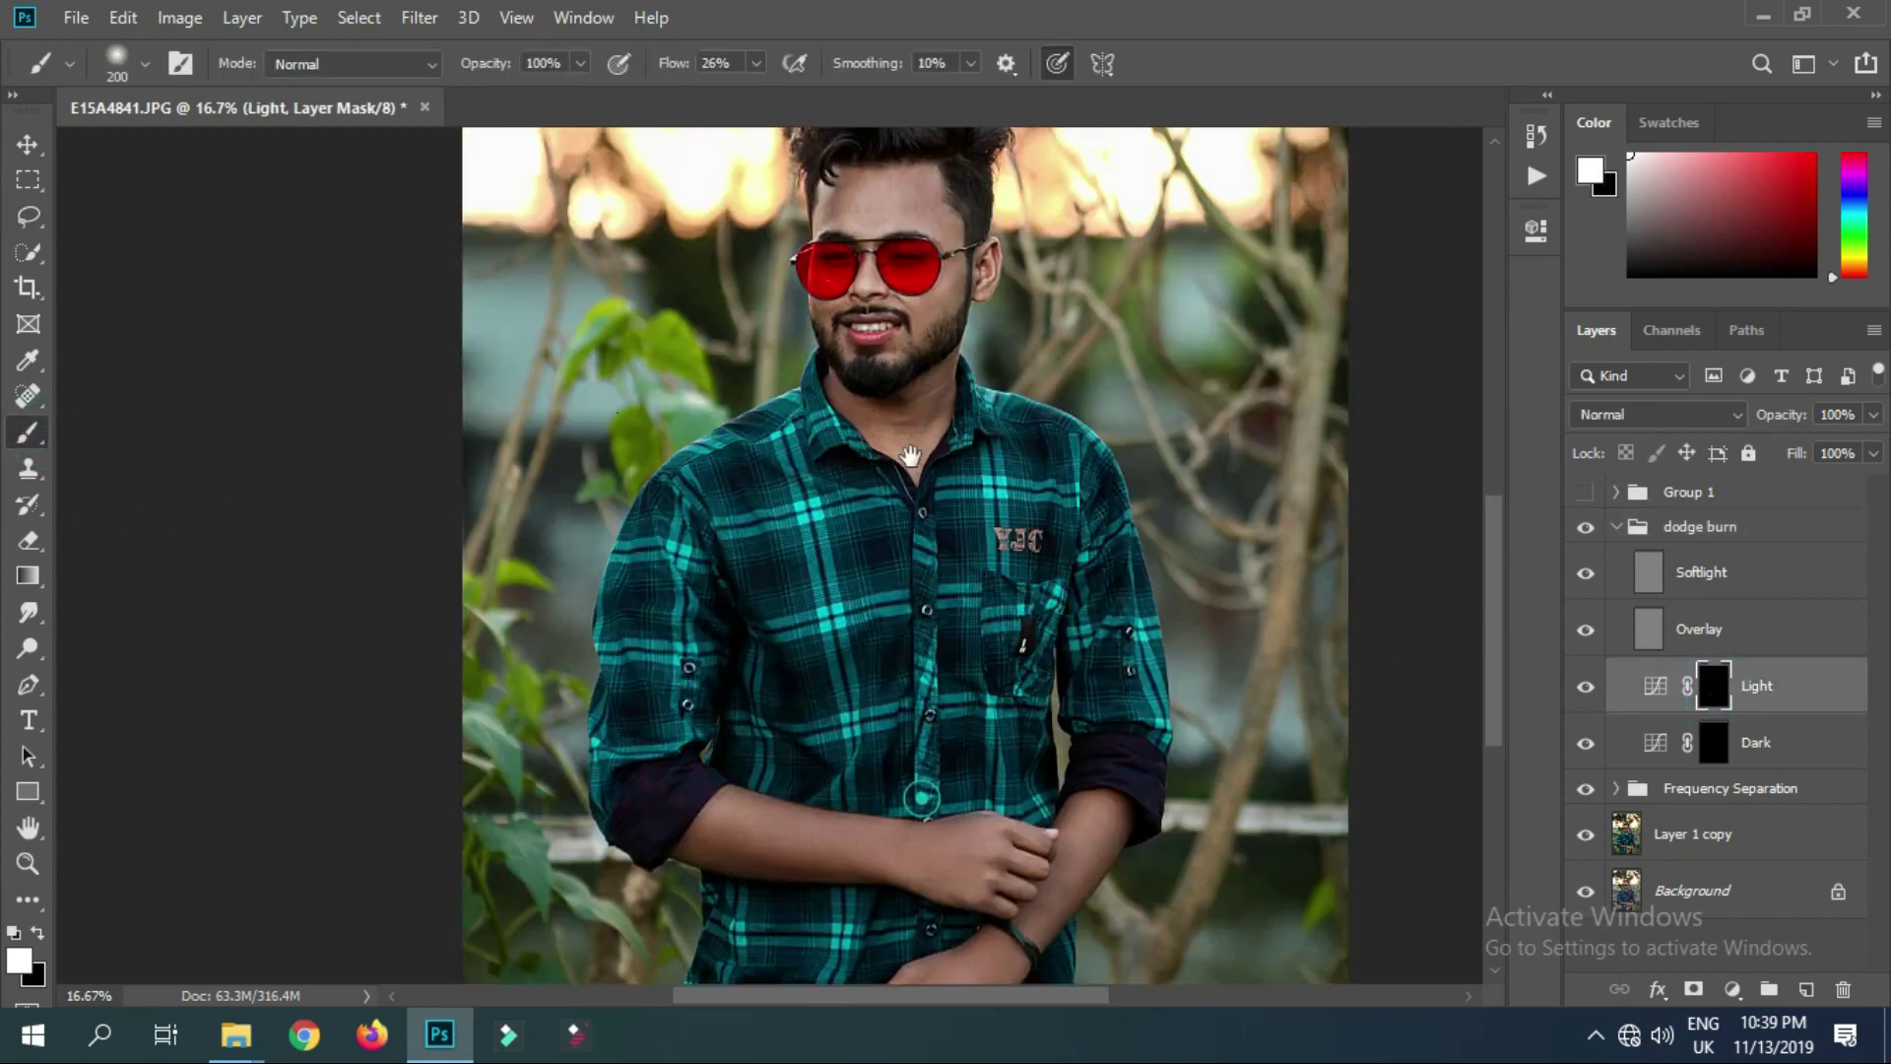
scroll(1028, 694, "down", 3)
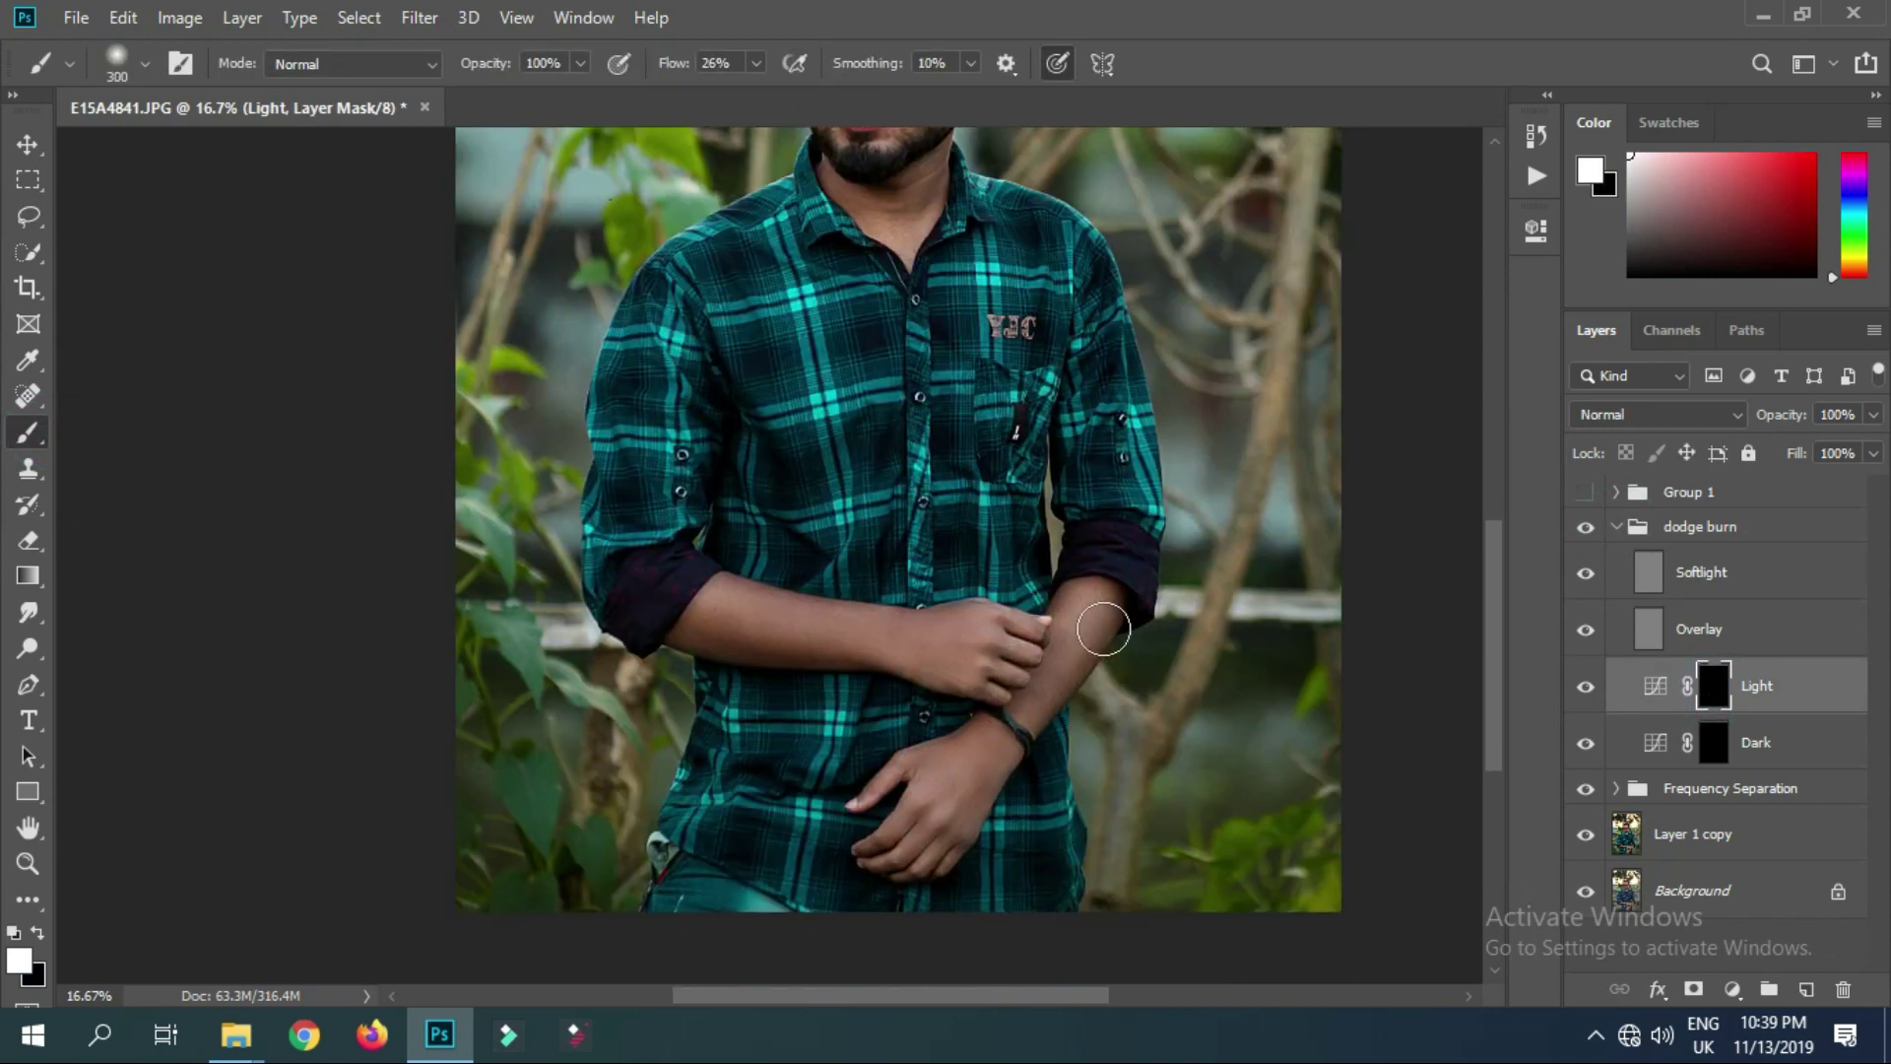
key("bracketright")
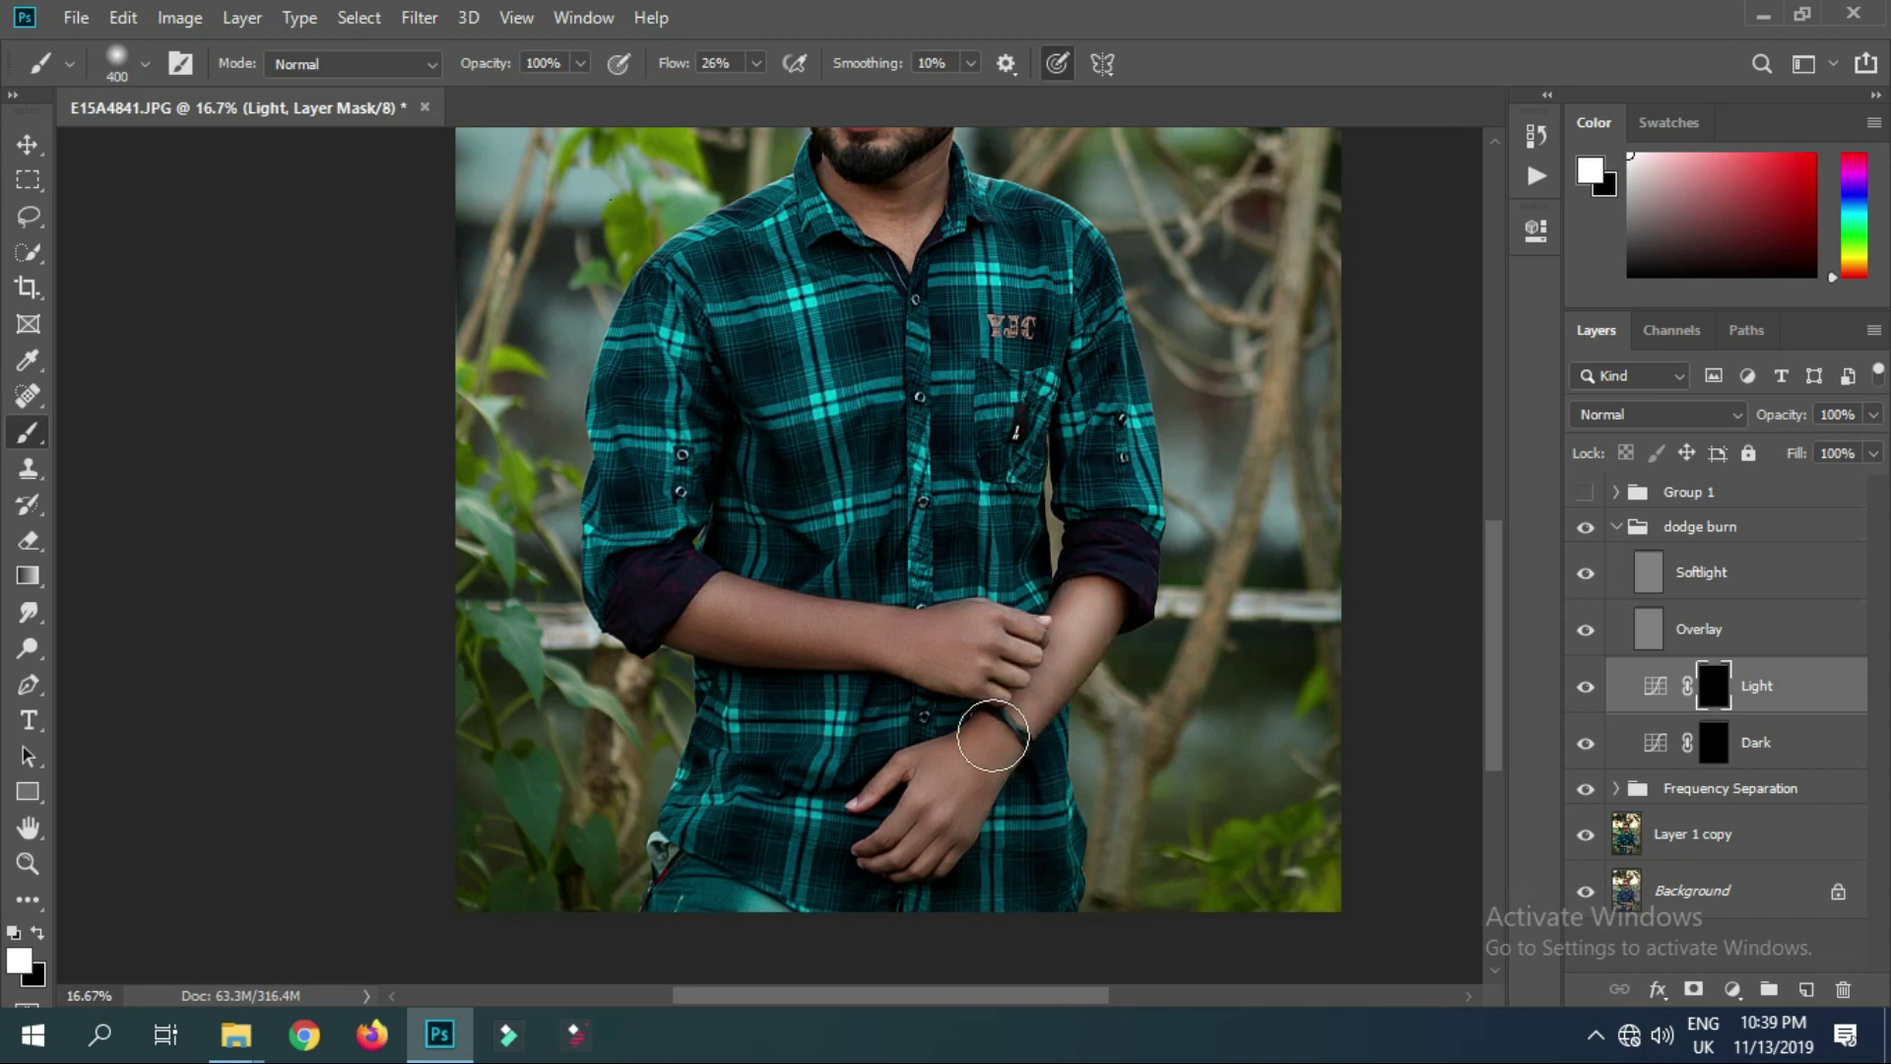
mouse_move(993, 734)
left_mouse_down()
mouse_move(930, 836)
mouse_move(1109, 585)
mouse_move(1020, 737)
mouse_move(973, 767)
mouse_move(899, 773)
mouse_move(980, 739)
mouse_move(1000, 655)
left_mouse_up()
key("bracketleft")
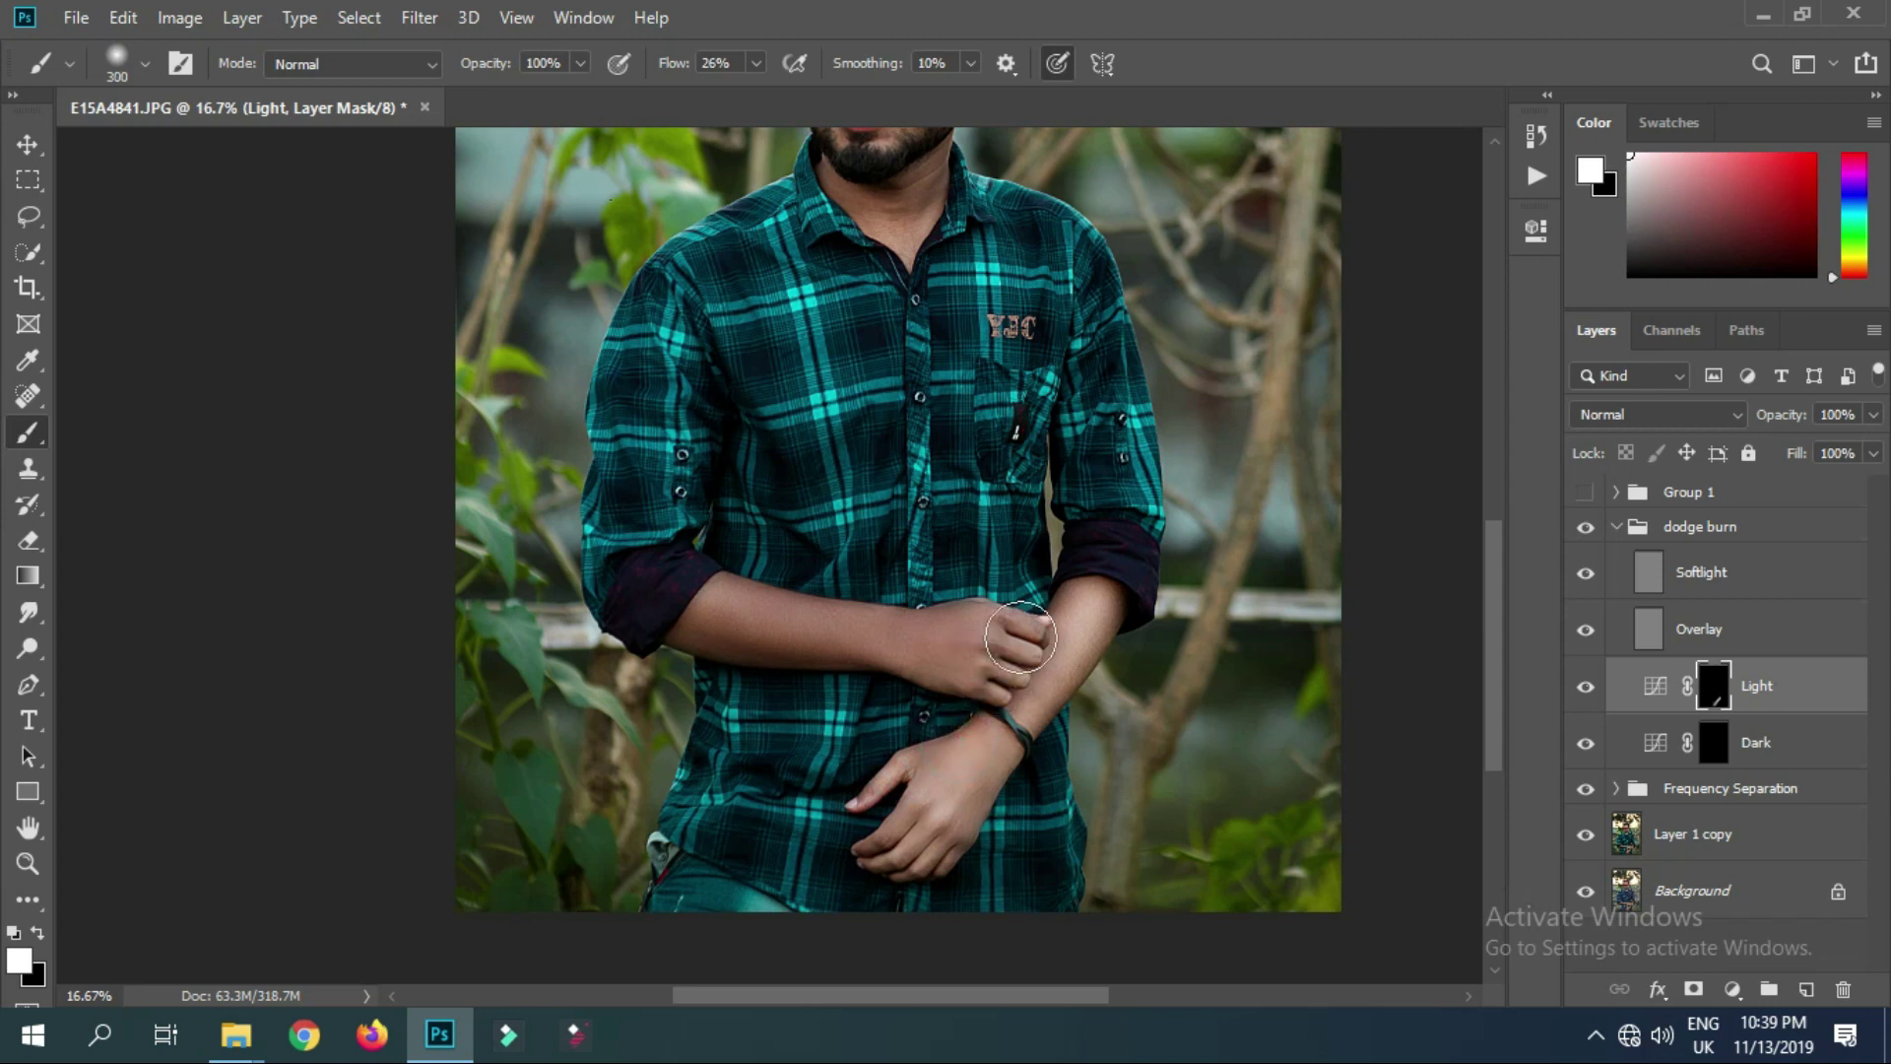
key("bracketright")
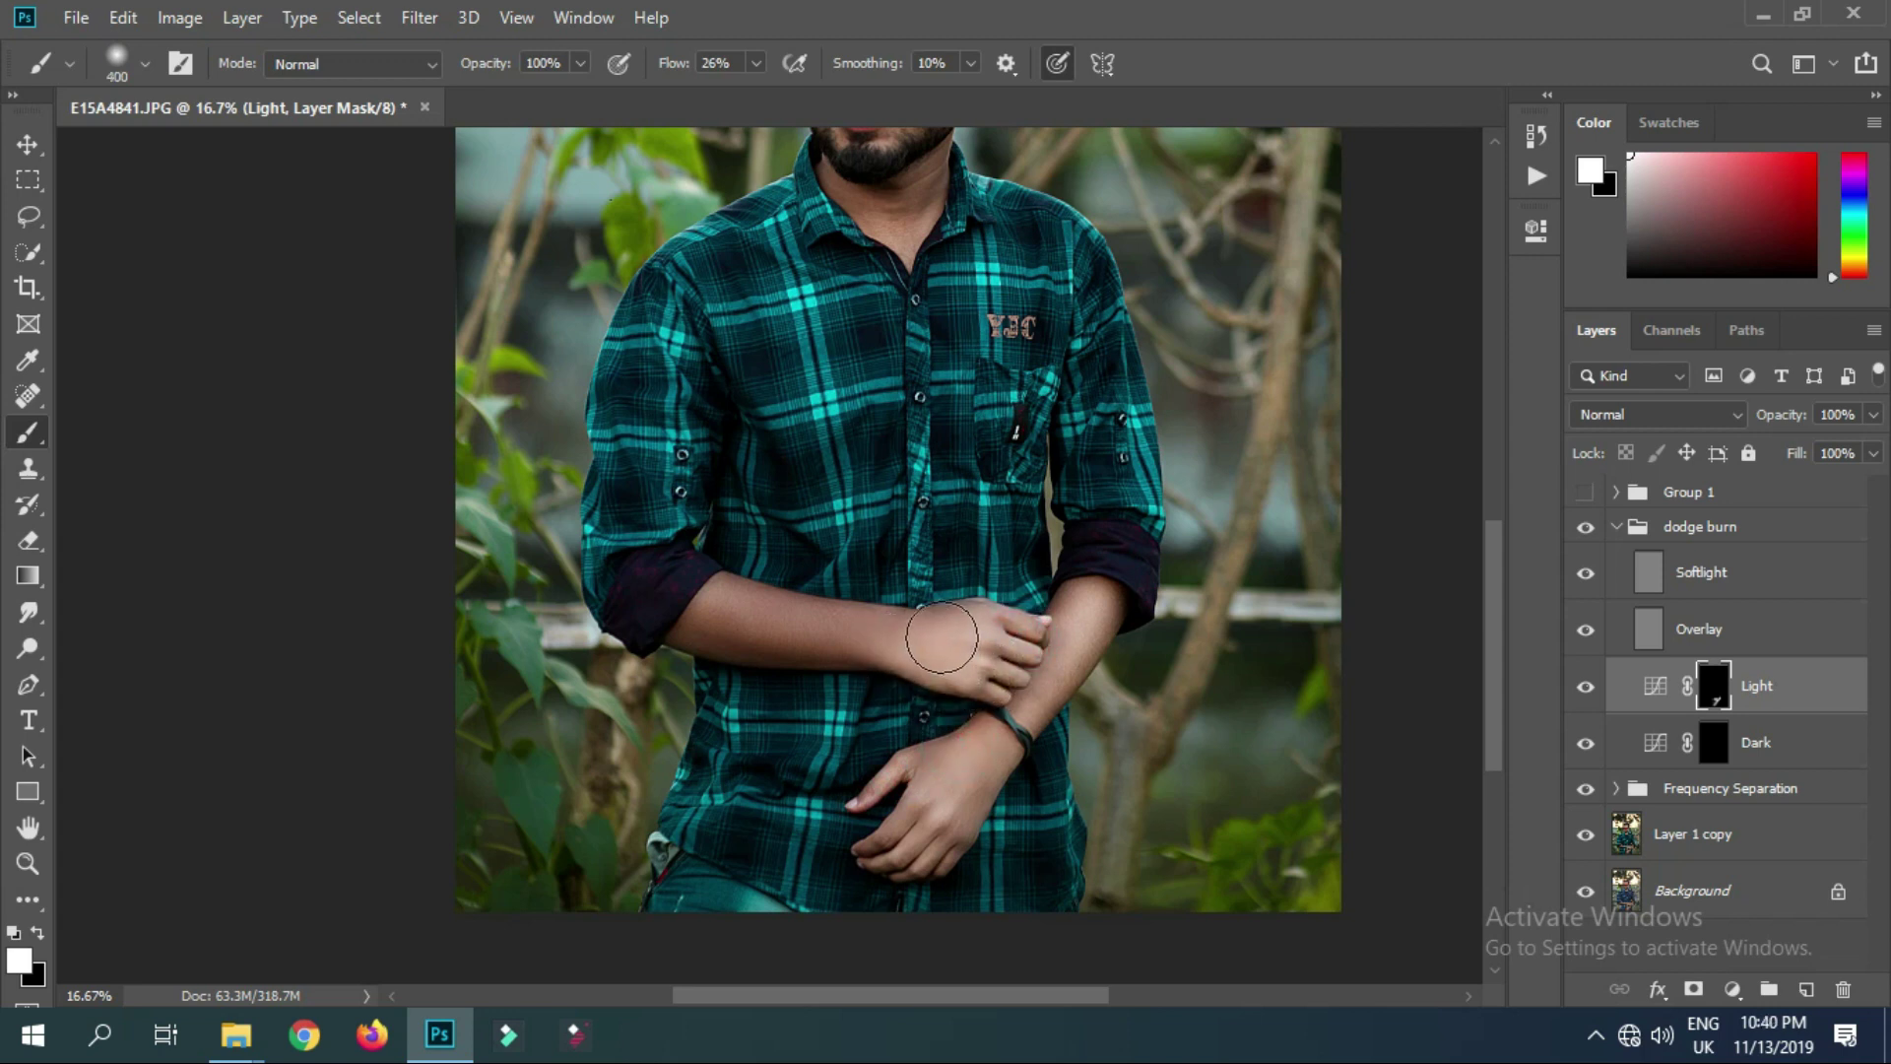
mouse_move(941, 638)
left_mouse_down()
mouse_move(679, 606)
mouse_move(892, 636)
mouse_move(760, 656)
mouse_move(942, 665)
left_mouse_up()
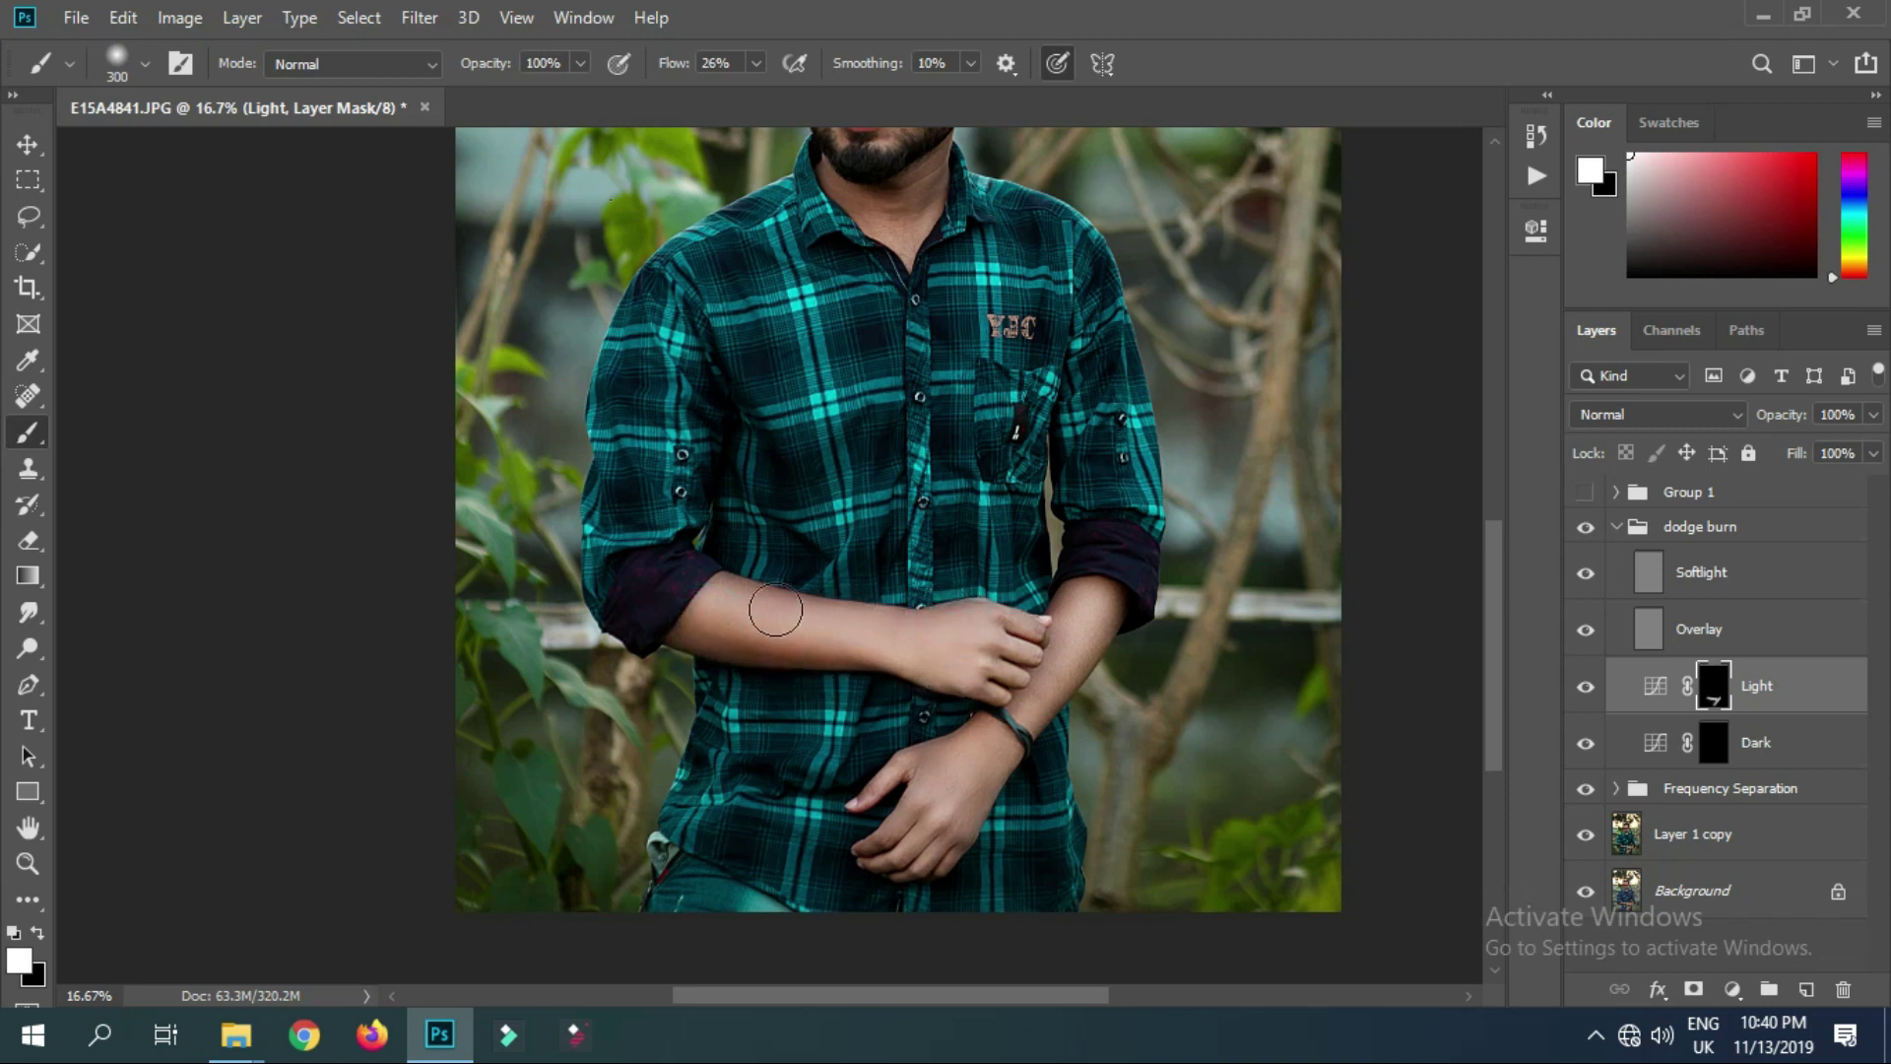
mouse_move(735, 643)
left_mouse_down()
mouse_move(860, 657)
mouse_move(802, 663)
left_mouse_up()
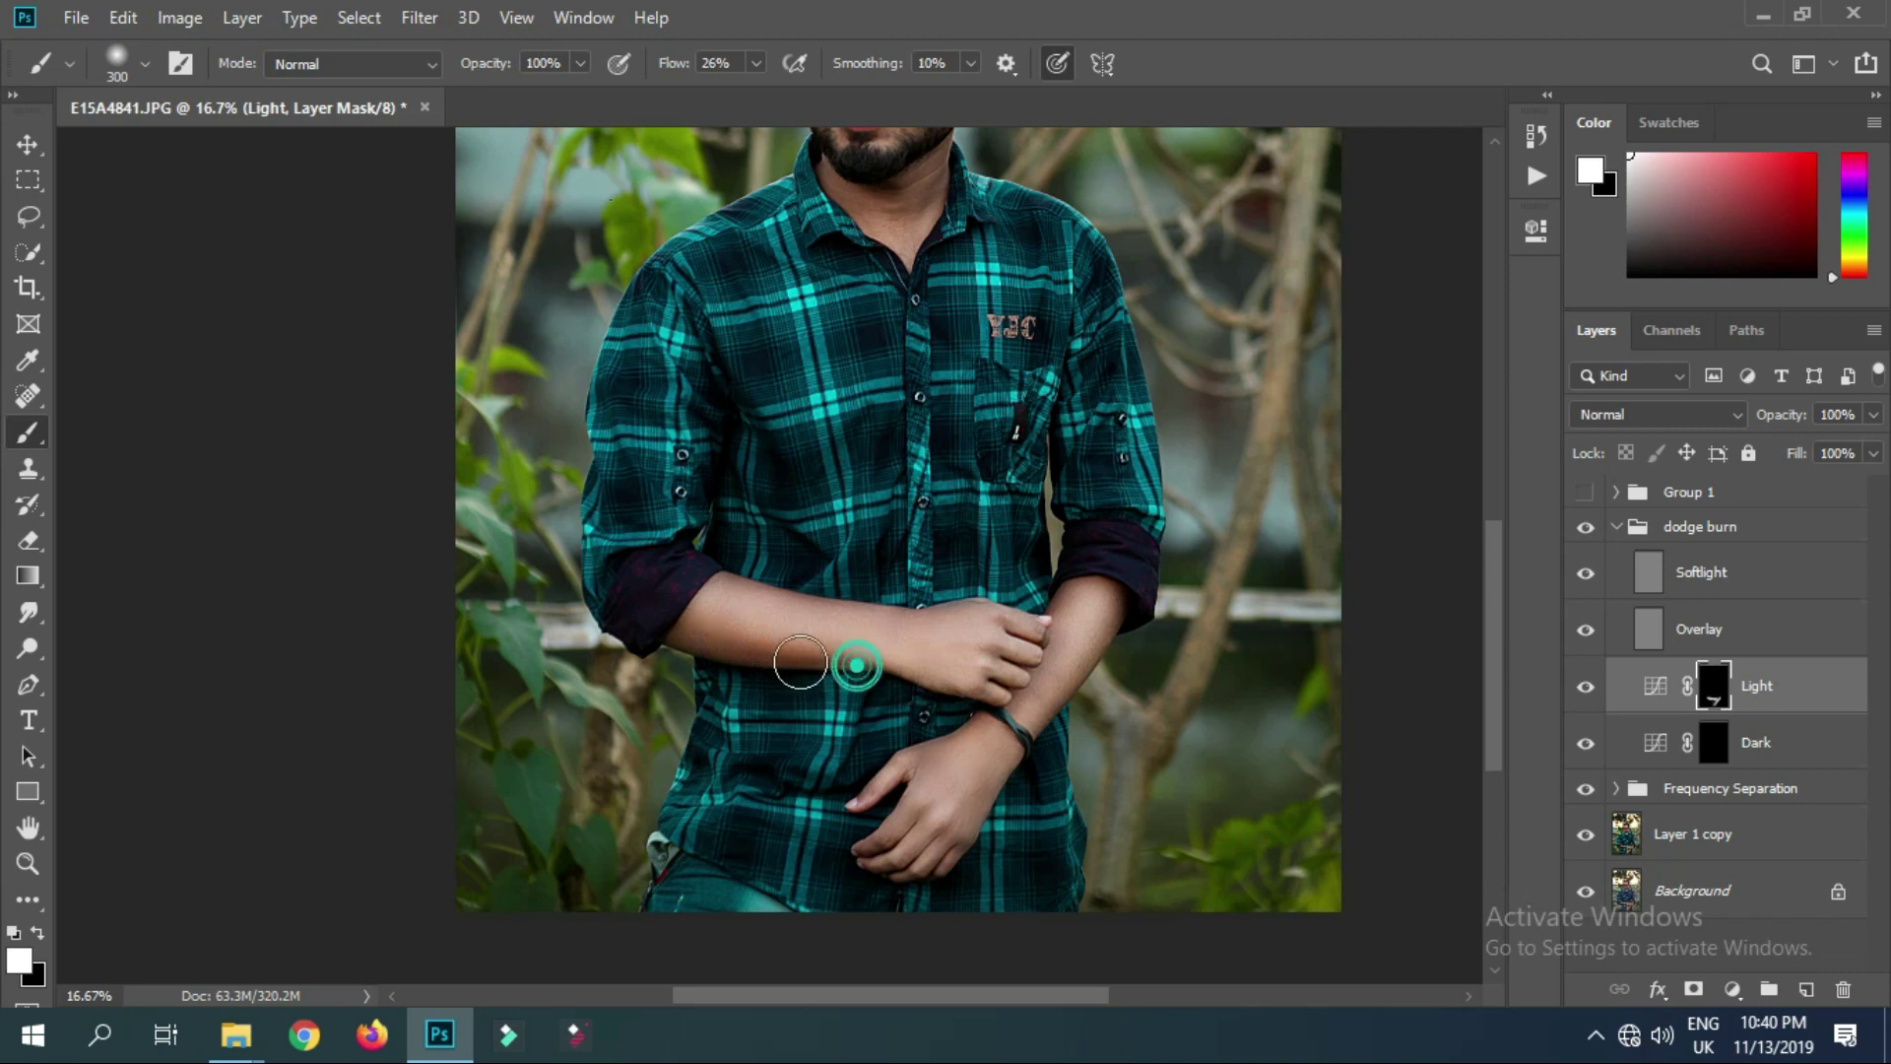
left_click(1051, 630)
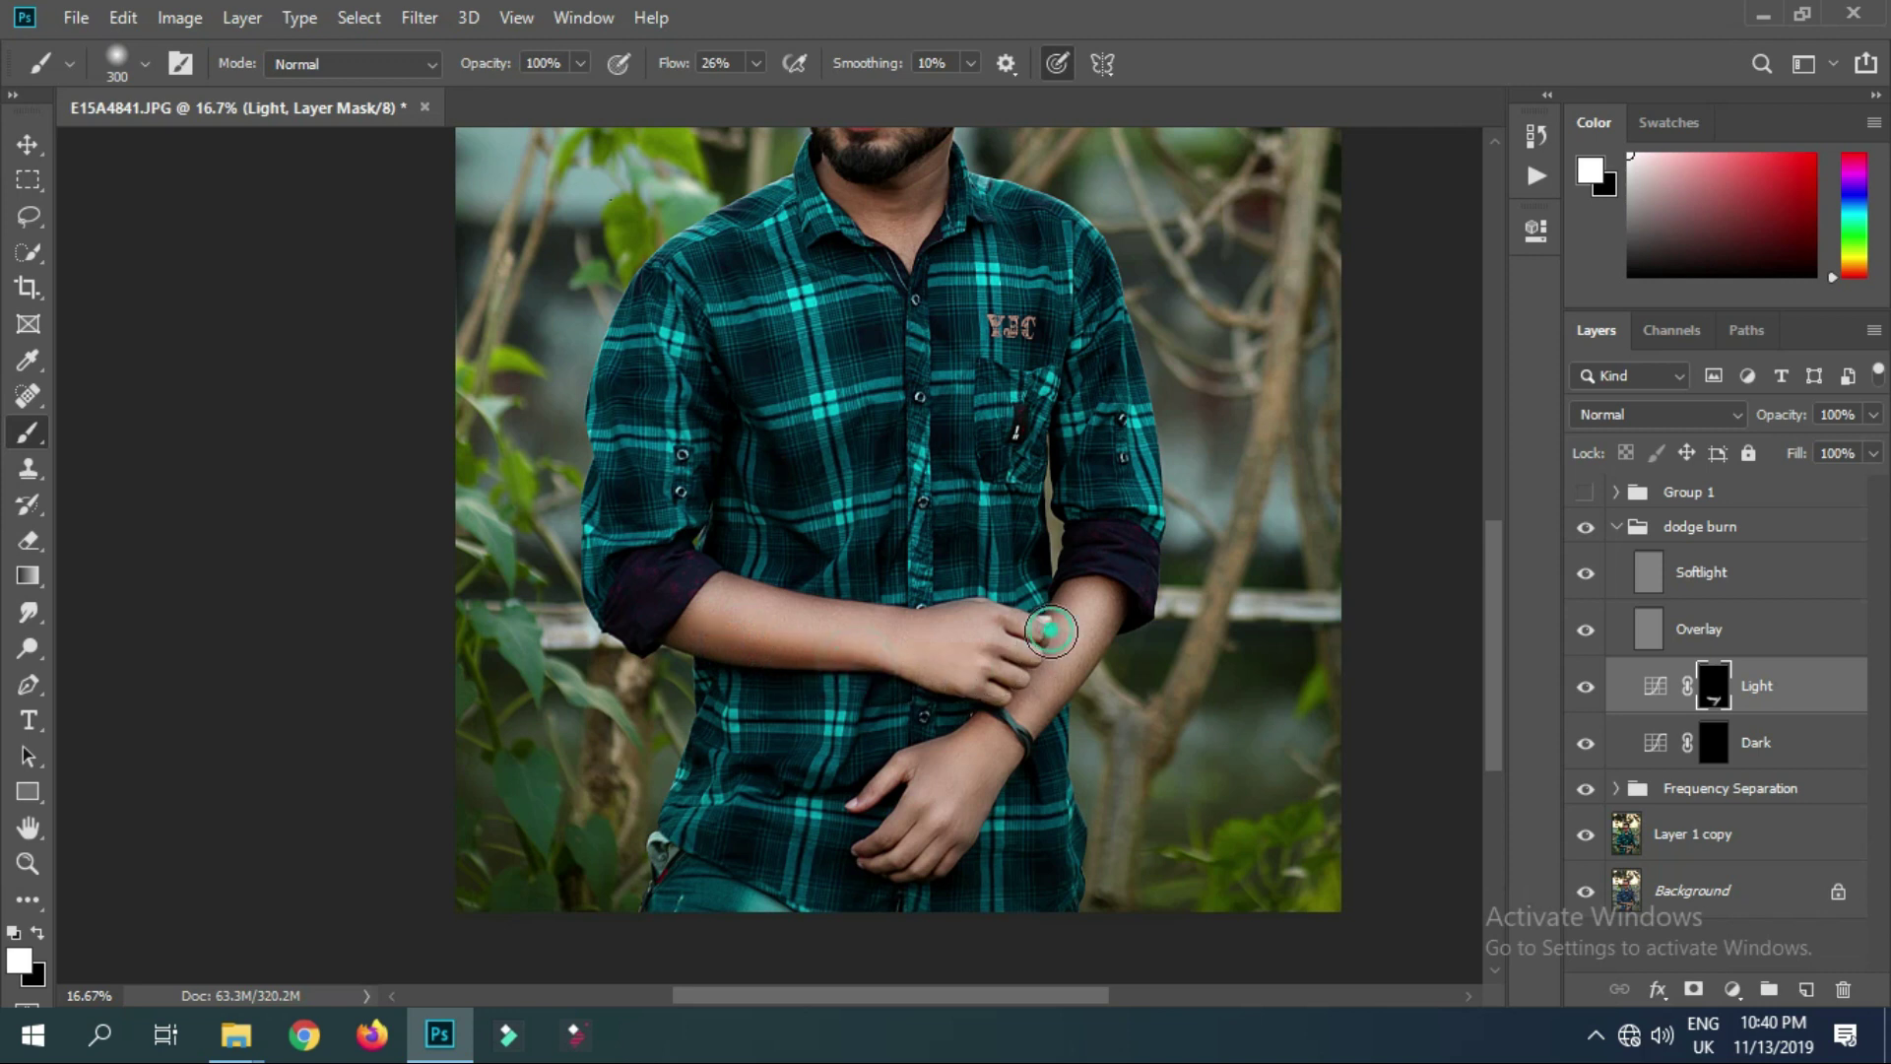
left_click(970, 810)
left_click_drag(985, 788, 1024, 729)
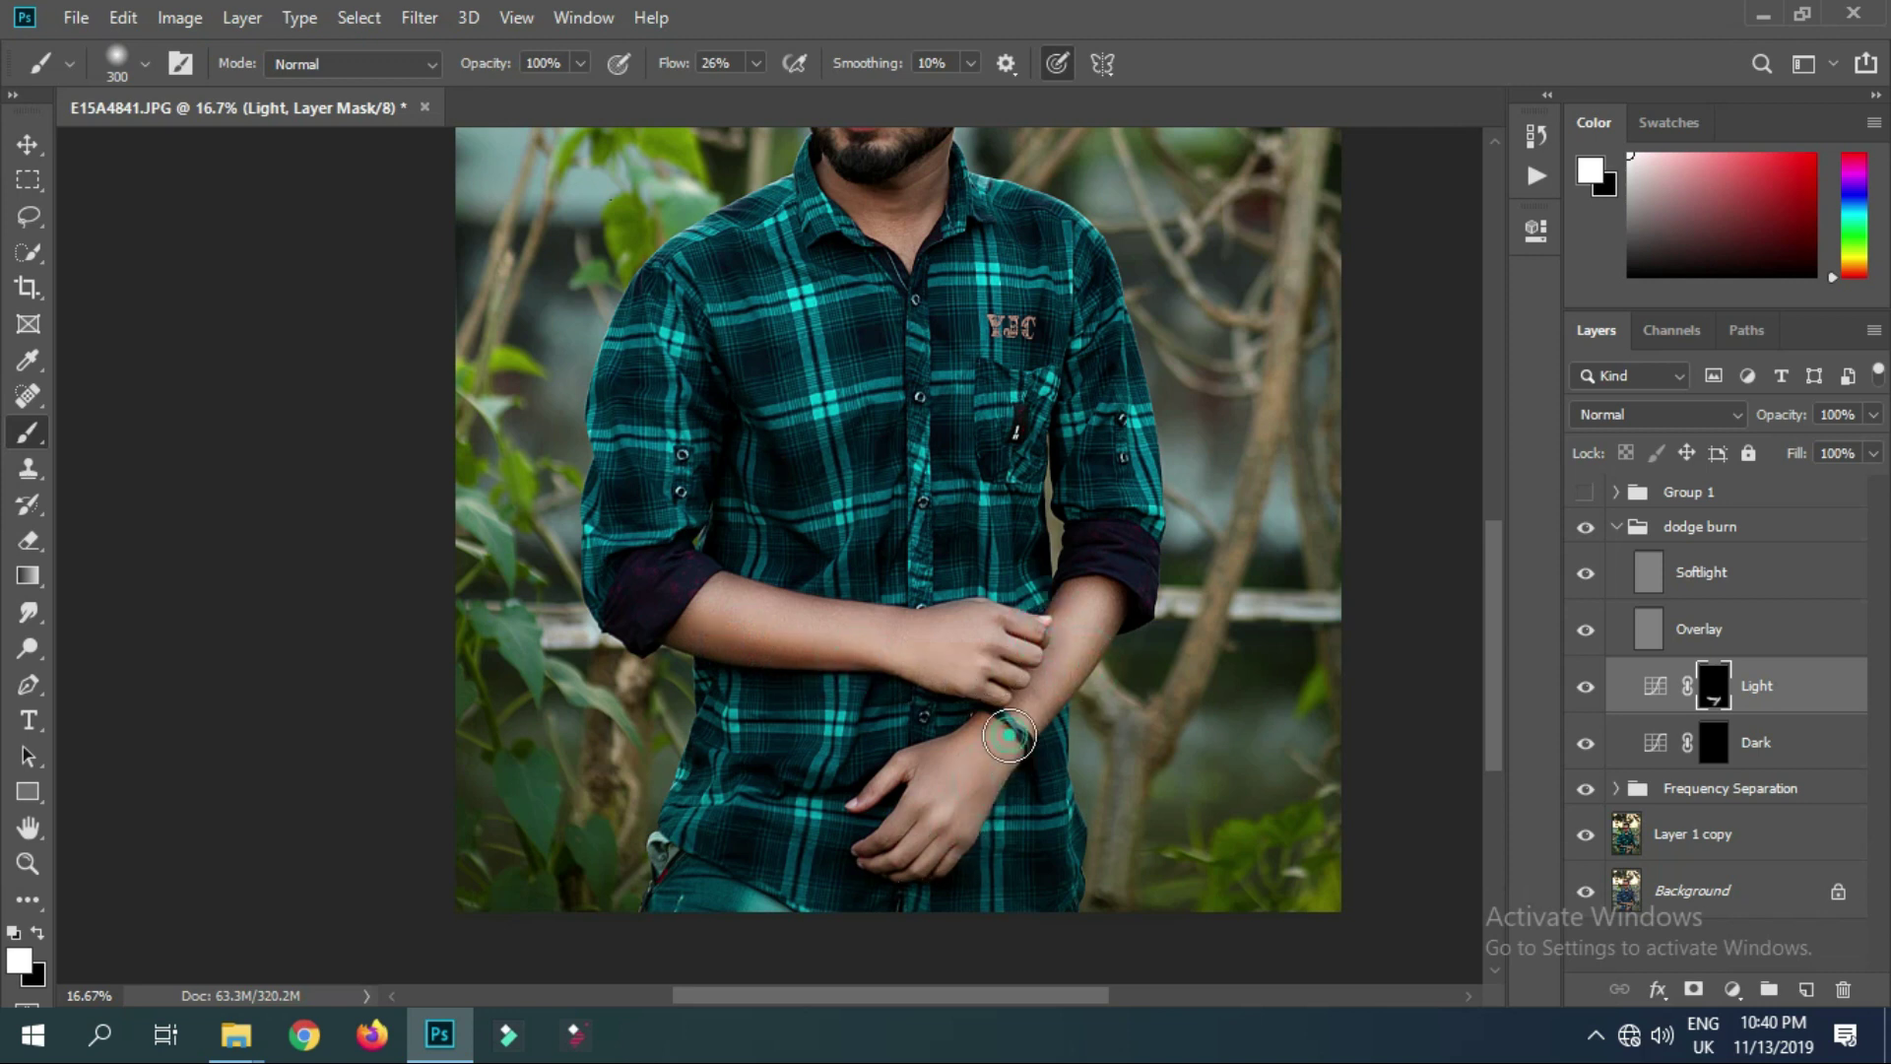
left_click(871, 860)
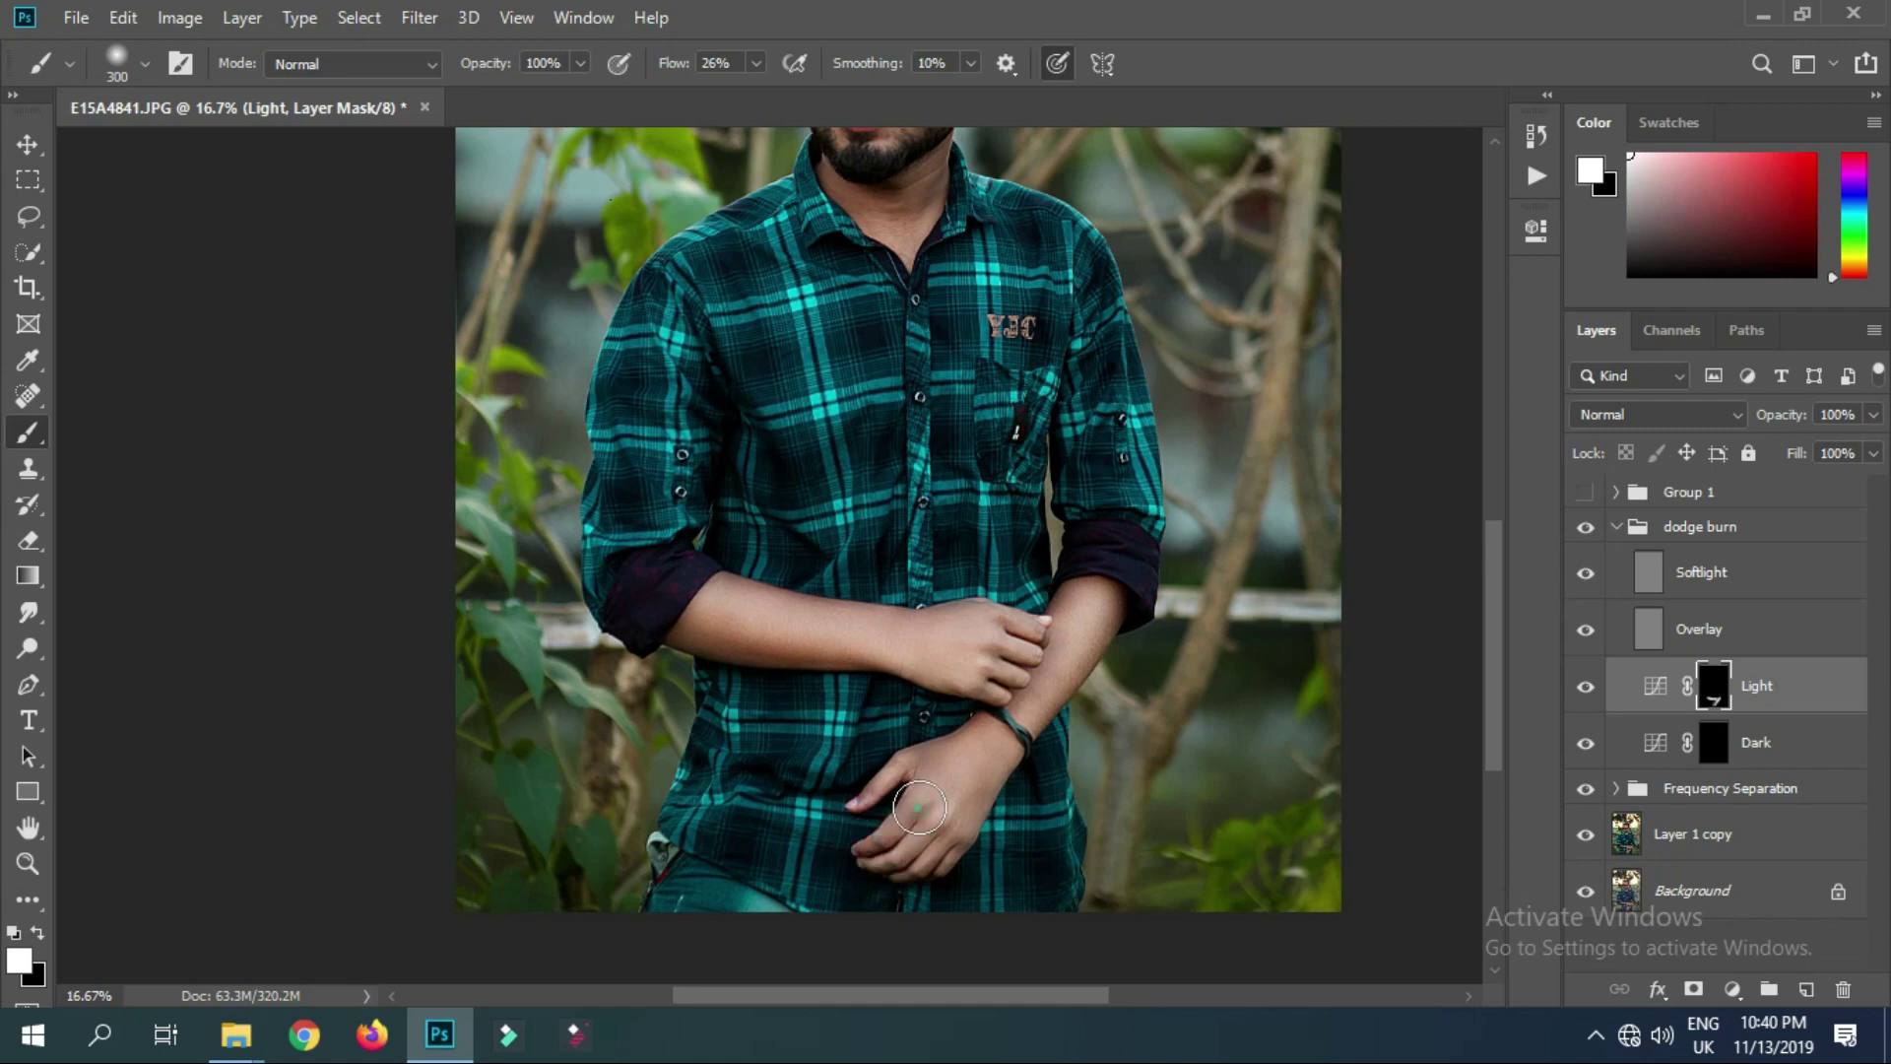
Brighten the beard, neck and collar area on the Light mask
key("ctrl+minus")
left_click_drag(1065, 756, 1176, 825)
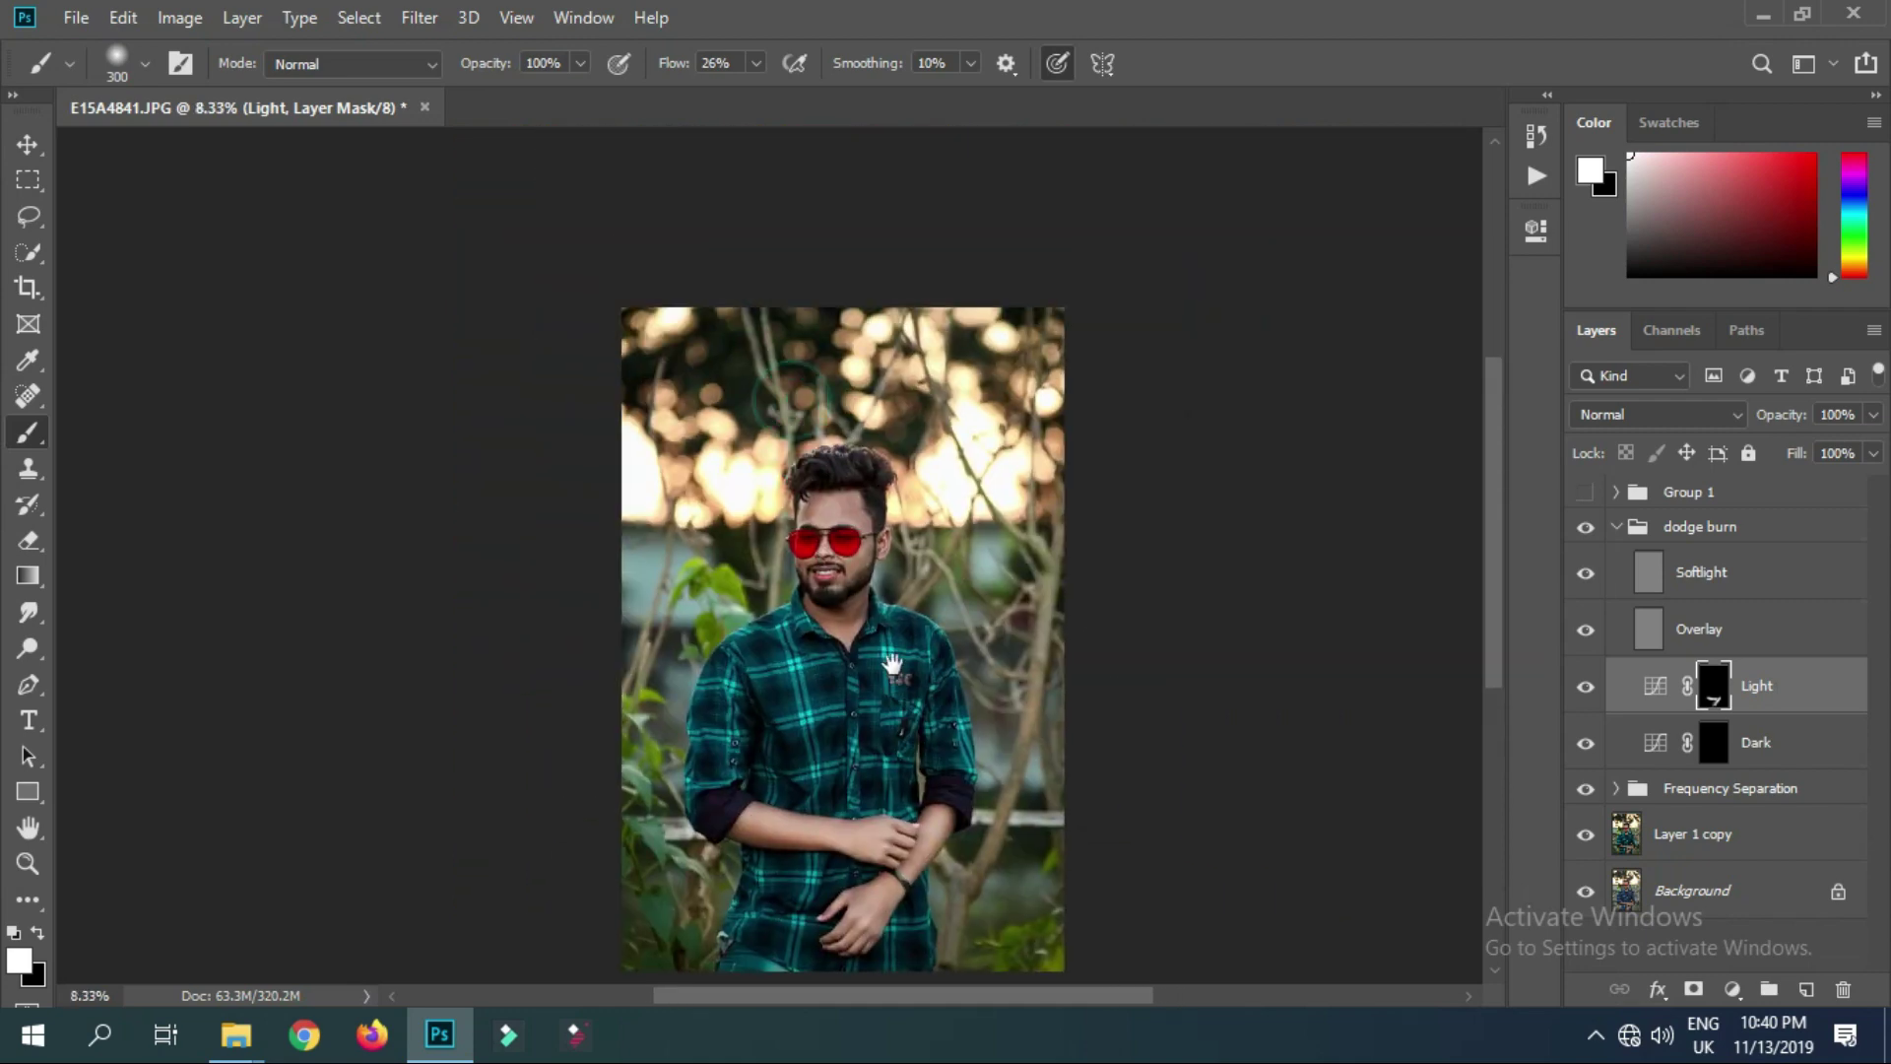
key("ctrl+plus")
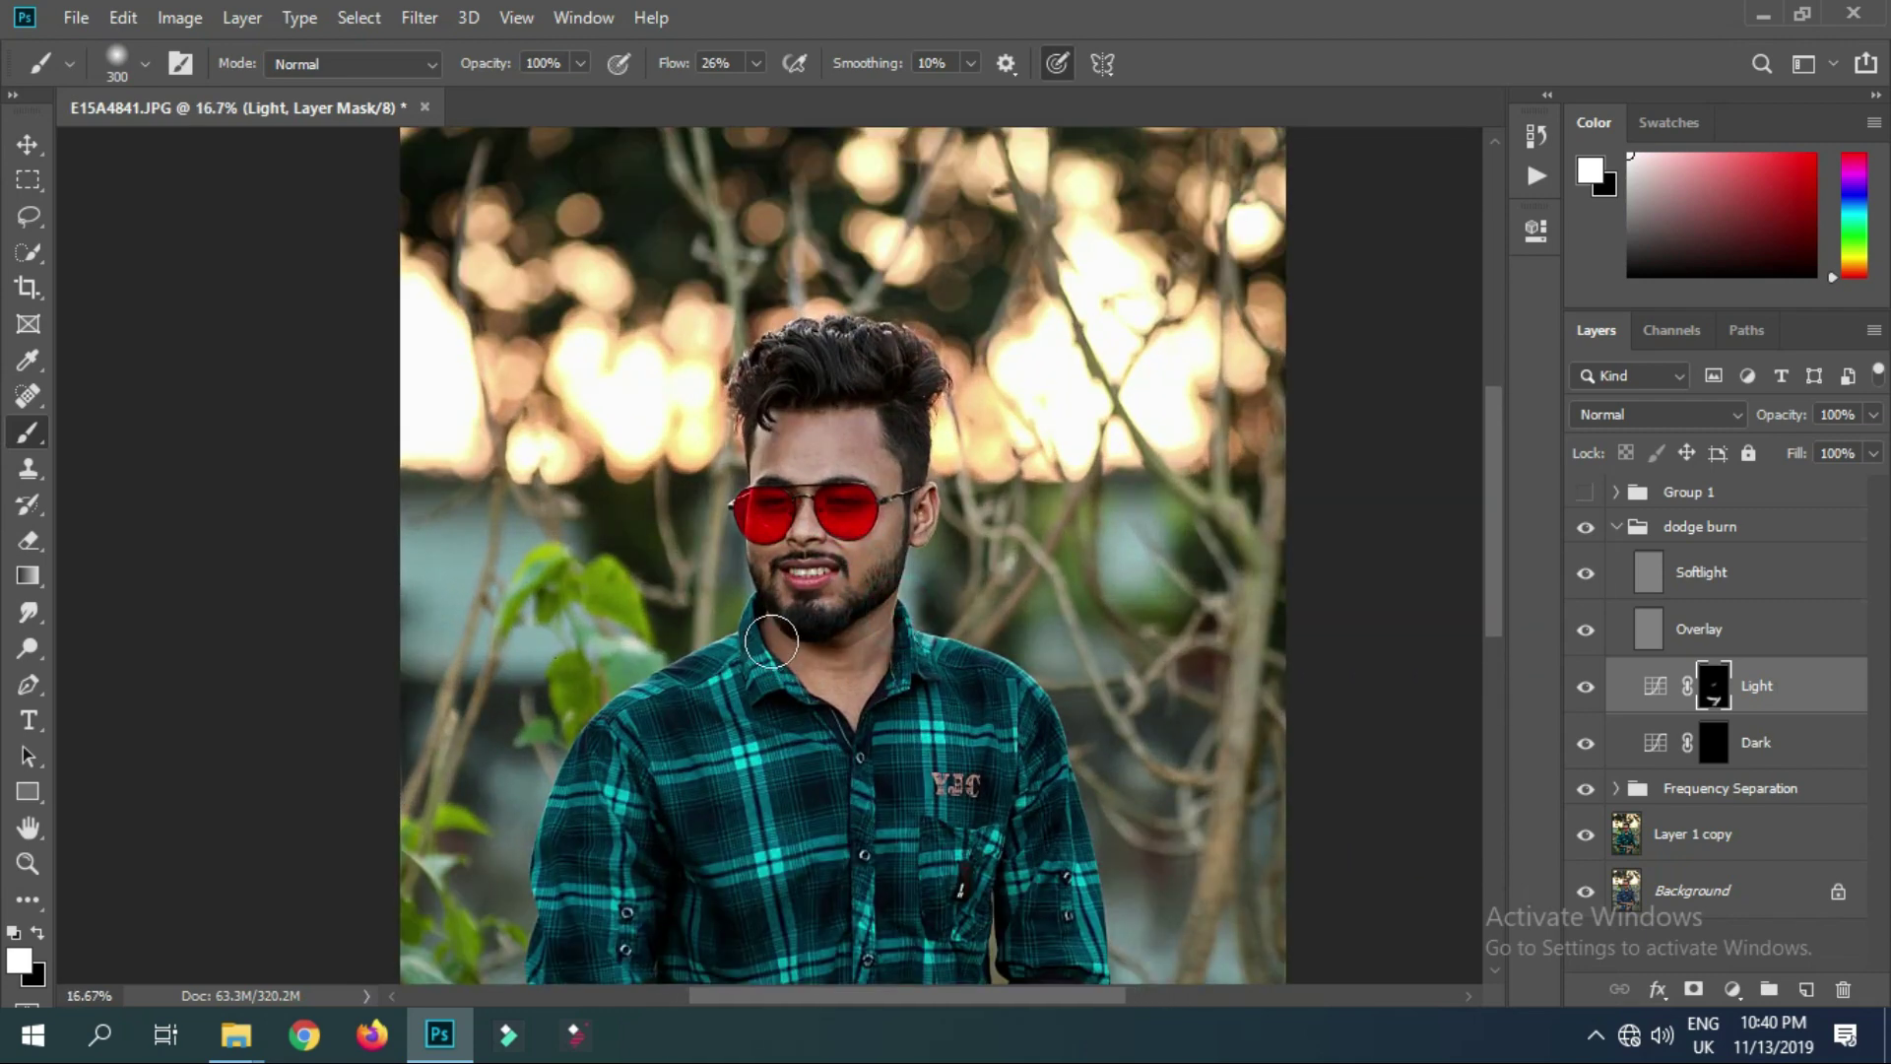
left_click_drag(773, 629, 870, 608)
left_click_drag(772, 572, 769, 551)
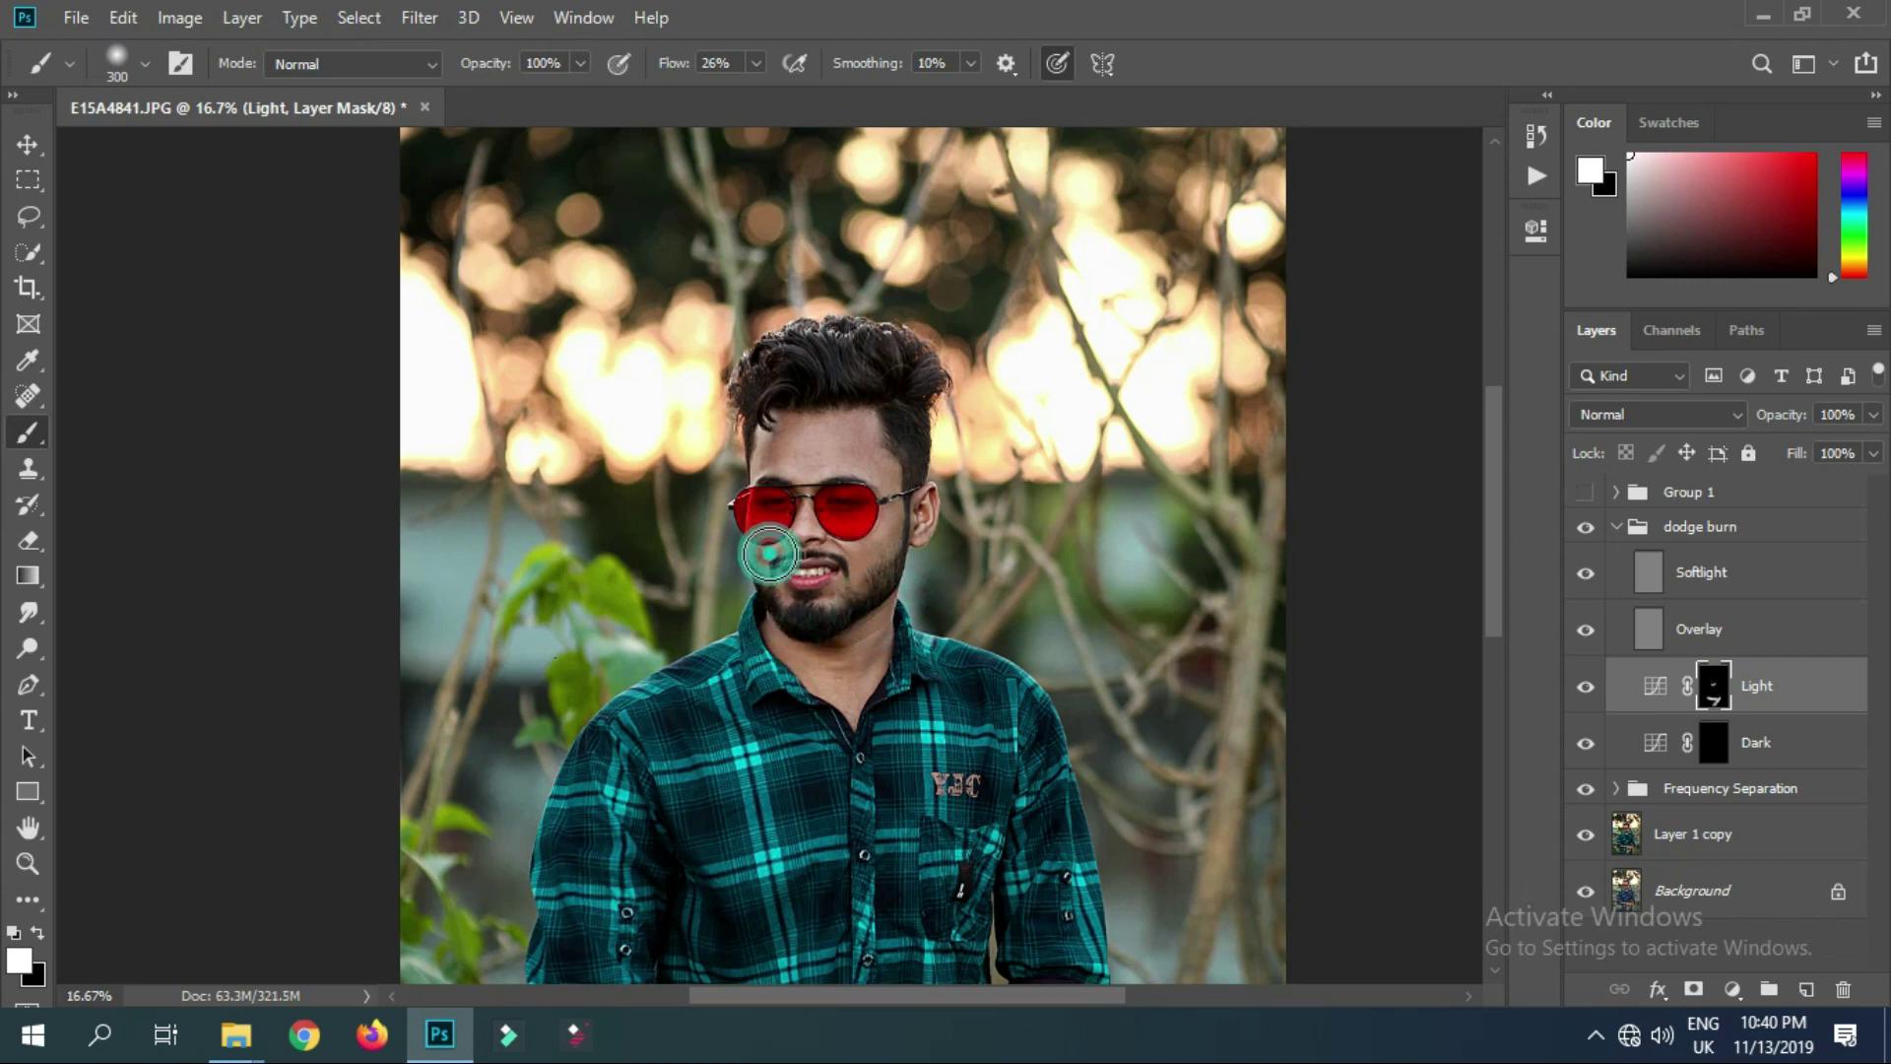
left_click(882, 496, "alt")
left_click(883, 497, "alt")
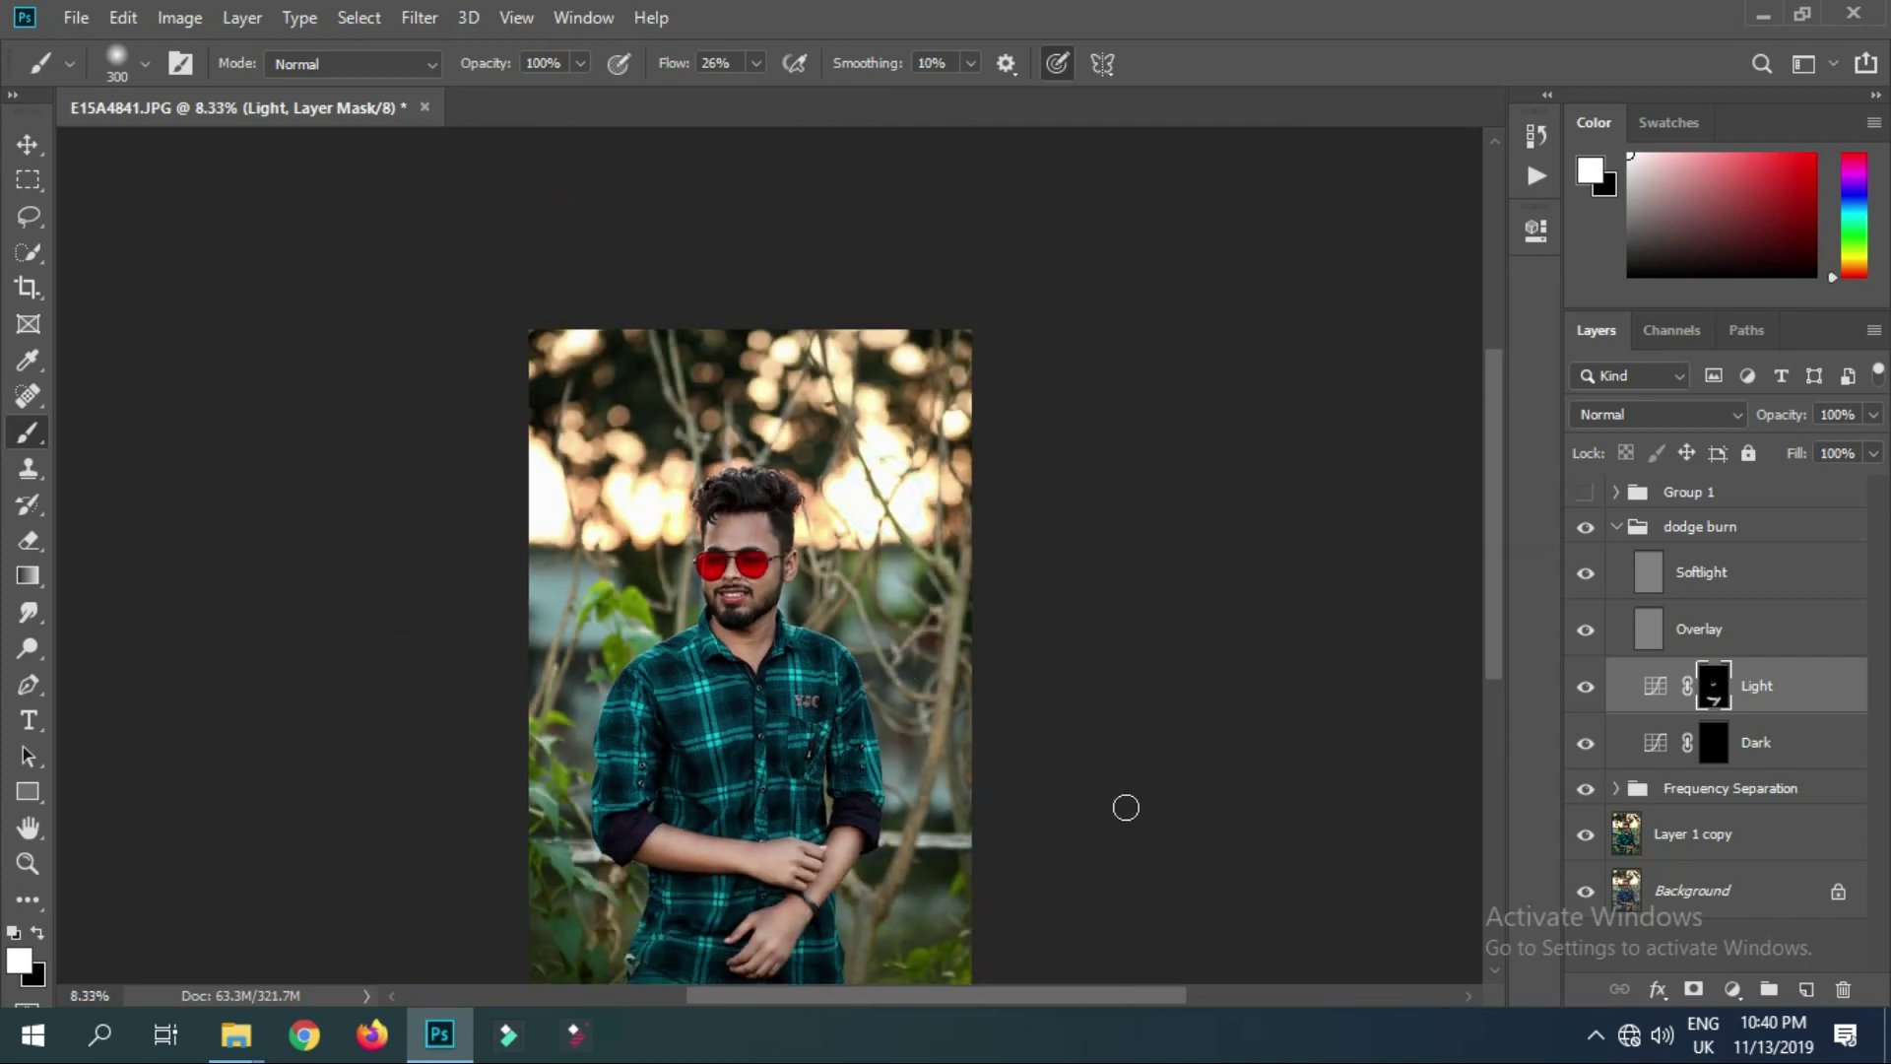
scroll(763, 546, "up", 4)
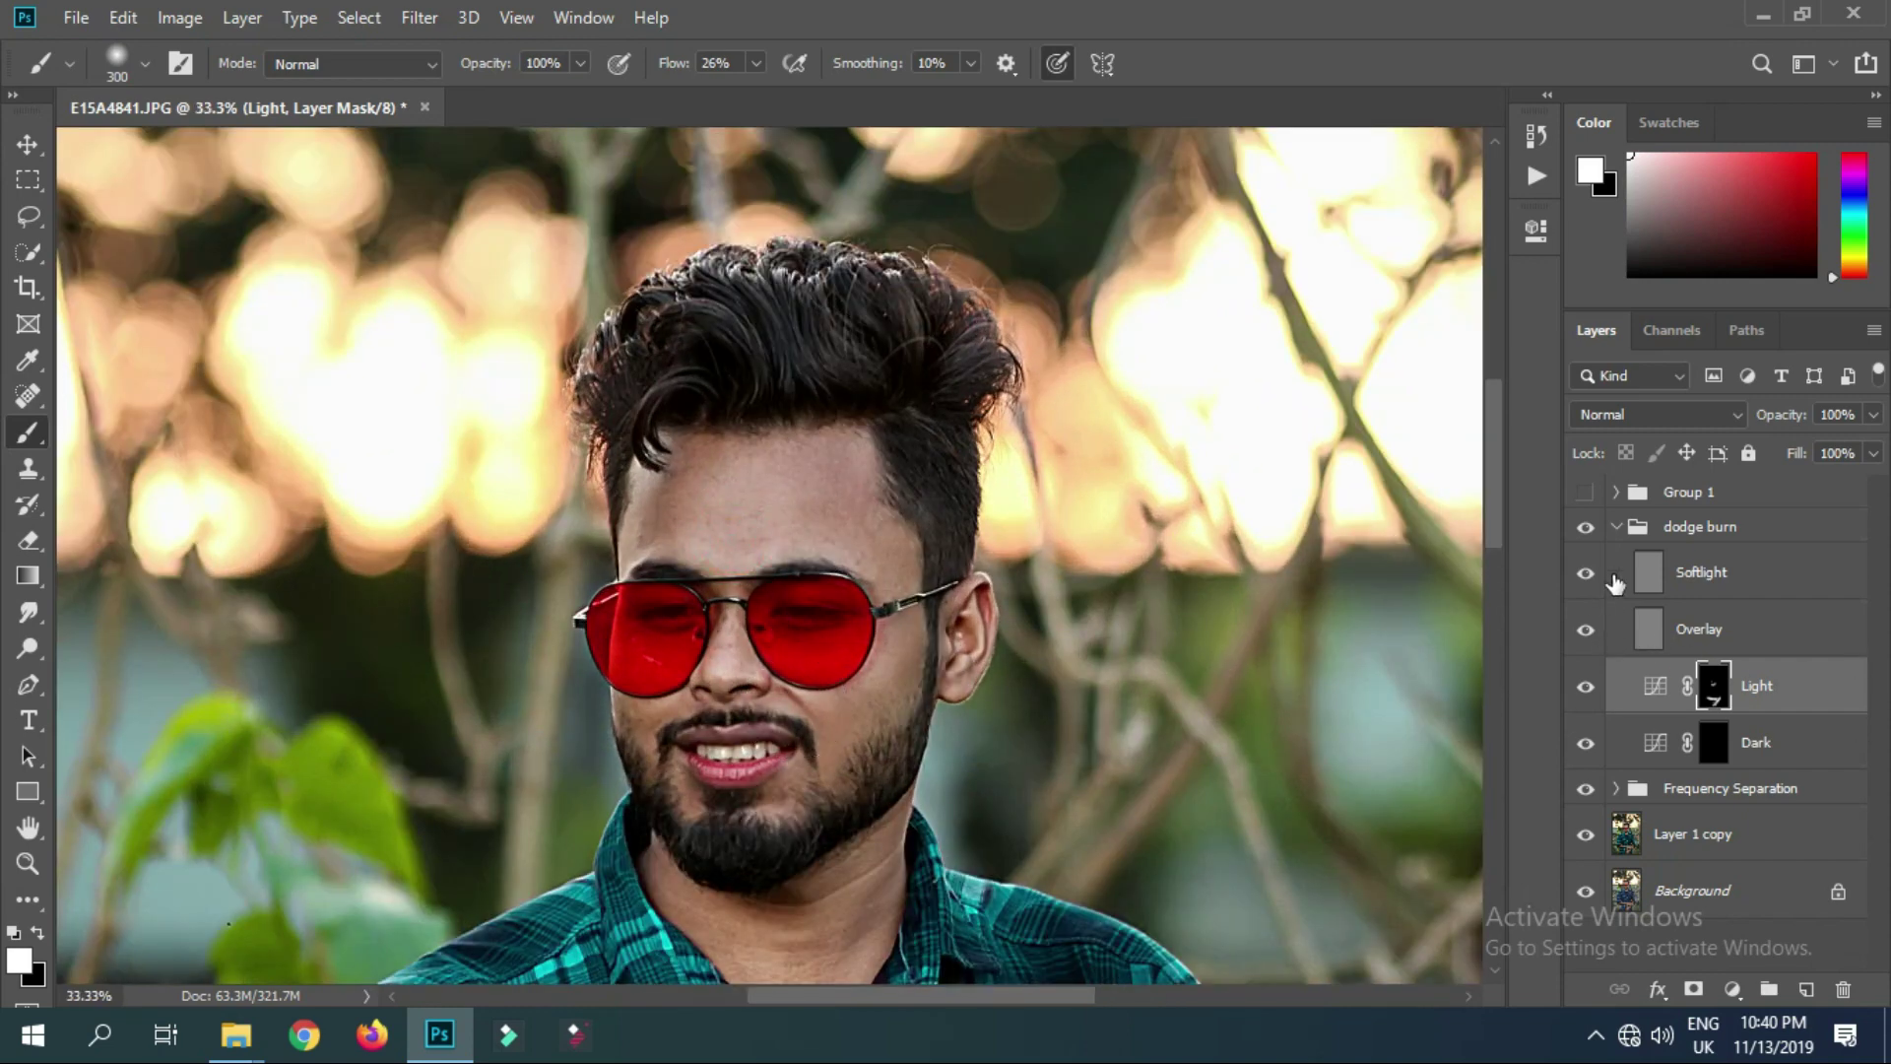
Lower the Light layer's opacity to about 58%, comparing before and after
left_click(1615, 528)
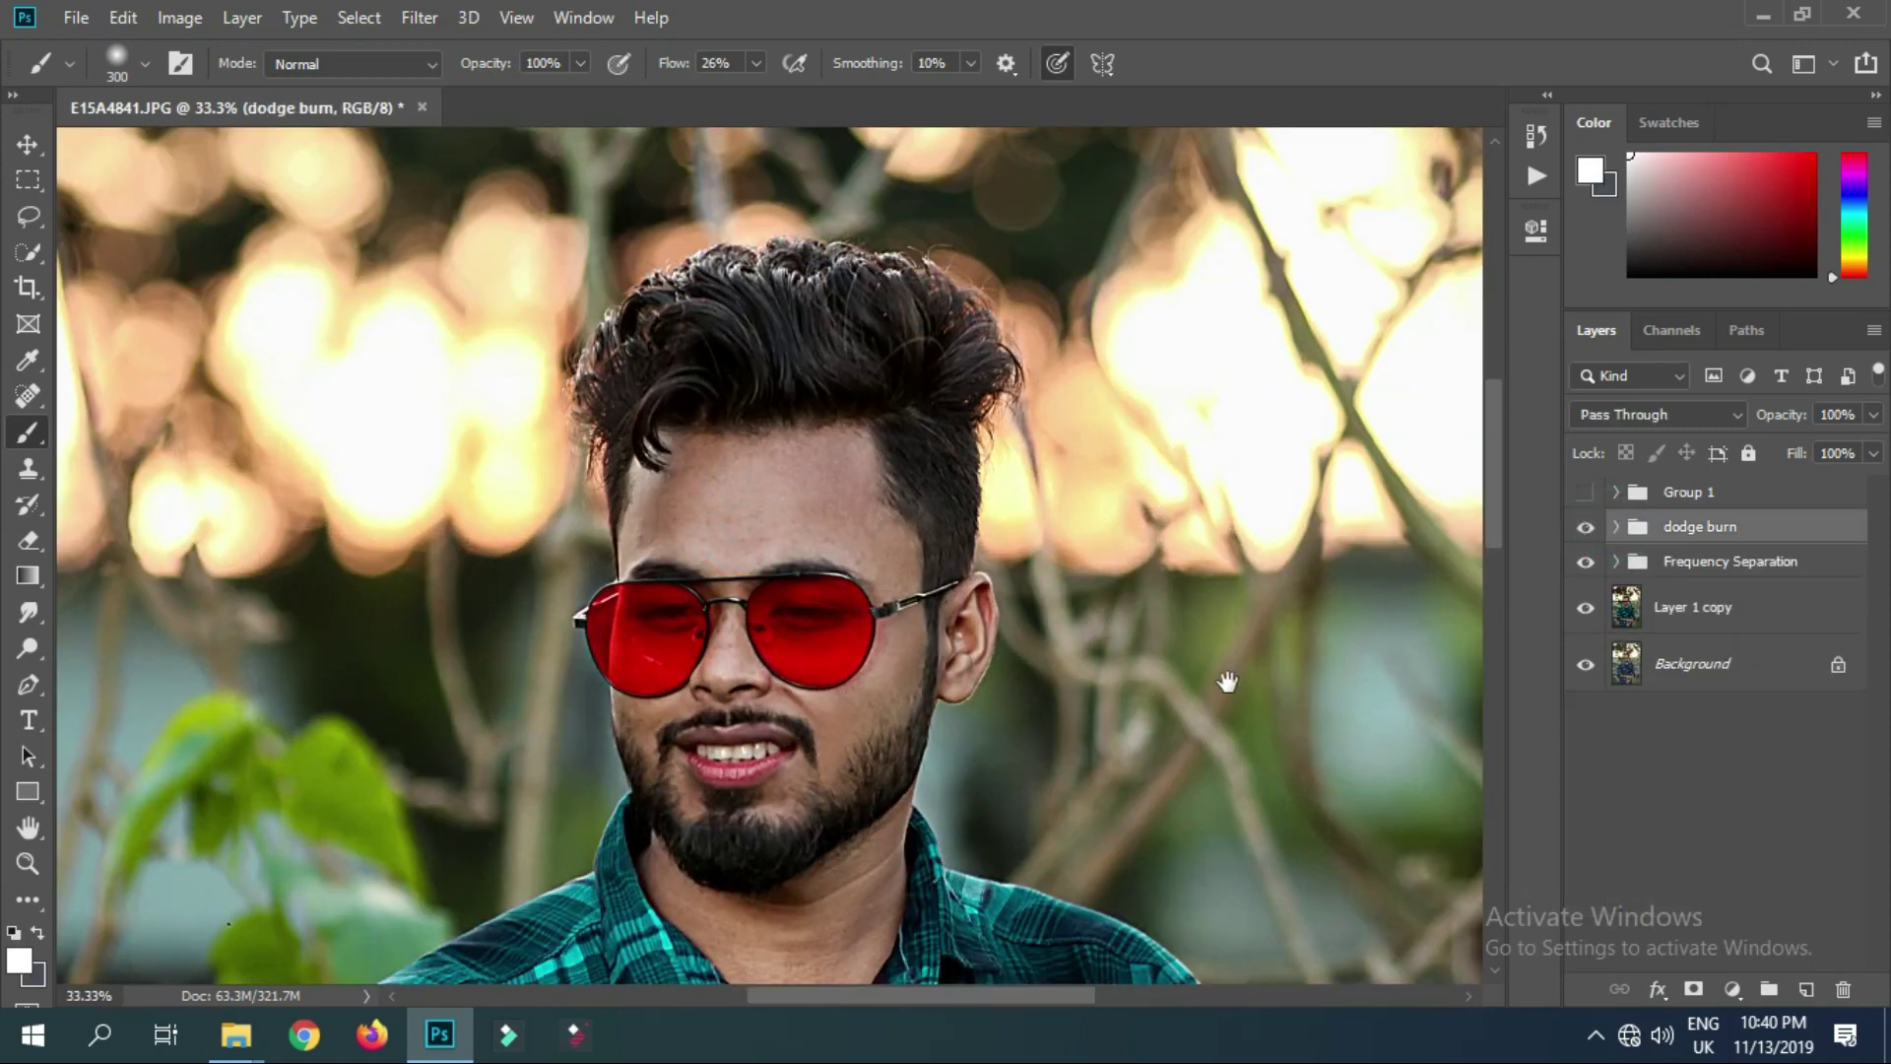
scroll(1143, 590, "down", 1)
scroll(1165, 785, "down", 1)
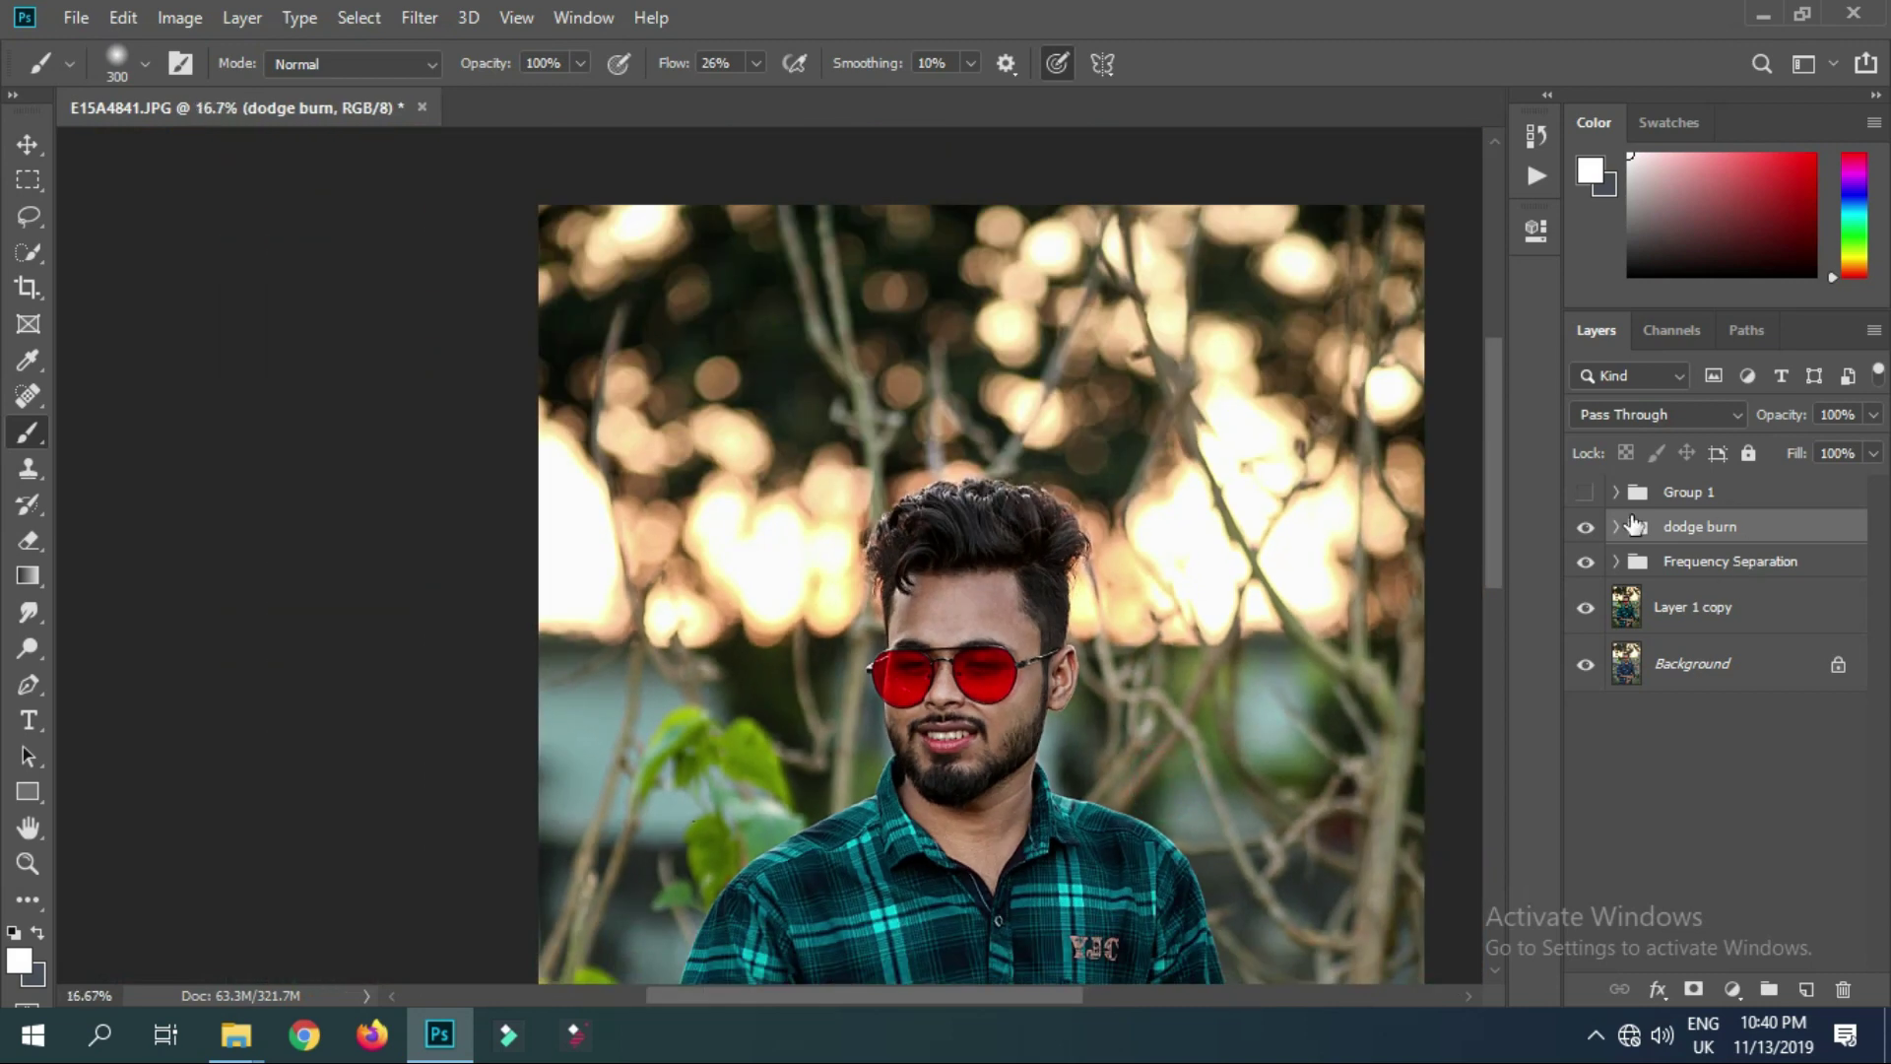
left_click(1616, 528)
left_click(1793, 686)
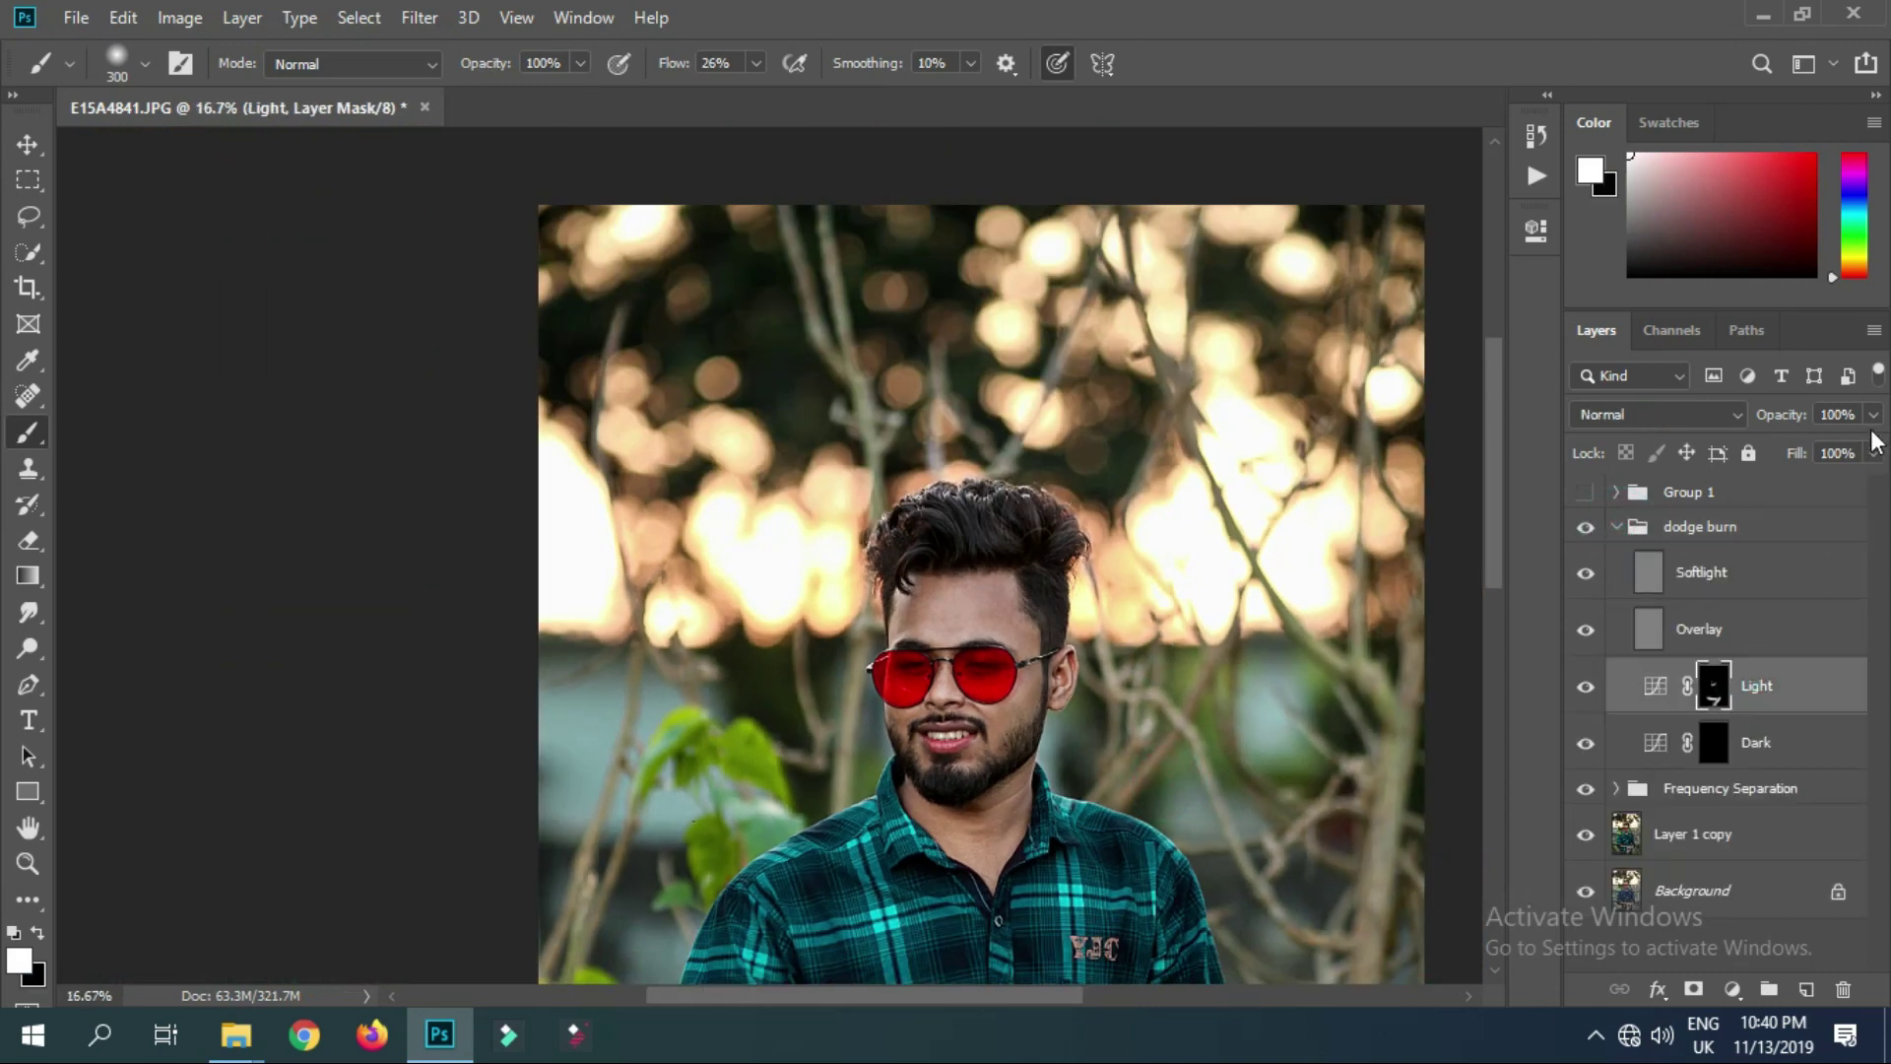
left_click(1871, 414)
left_click_drag(1845, 445, 1818, 445)
mouse_move(1215, 781)
left_mouse_down()
mouse_move(1182, 571)
mouse_move(1145, 752)
left_mouse_up()
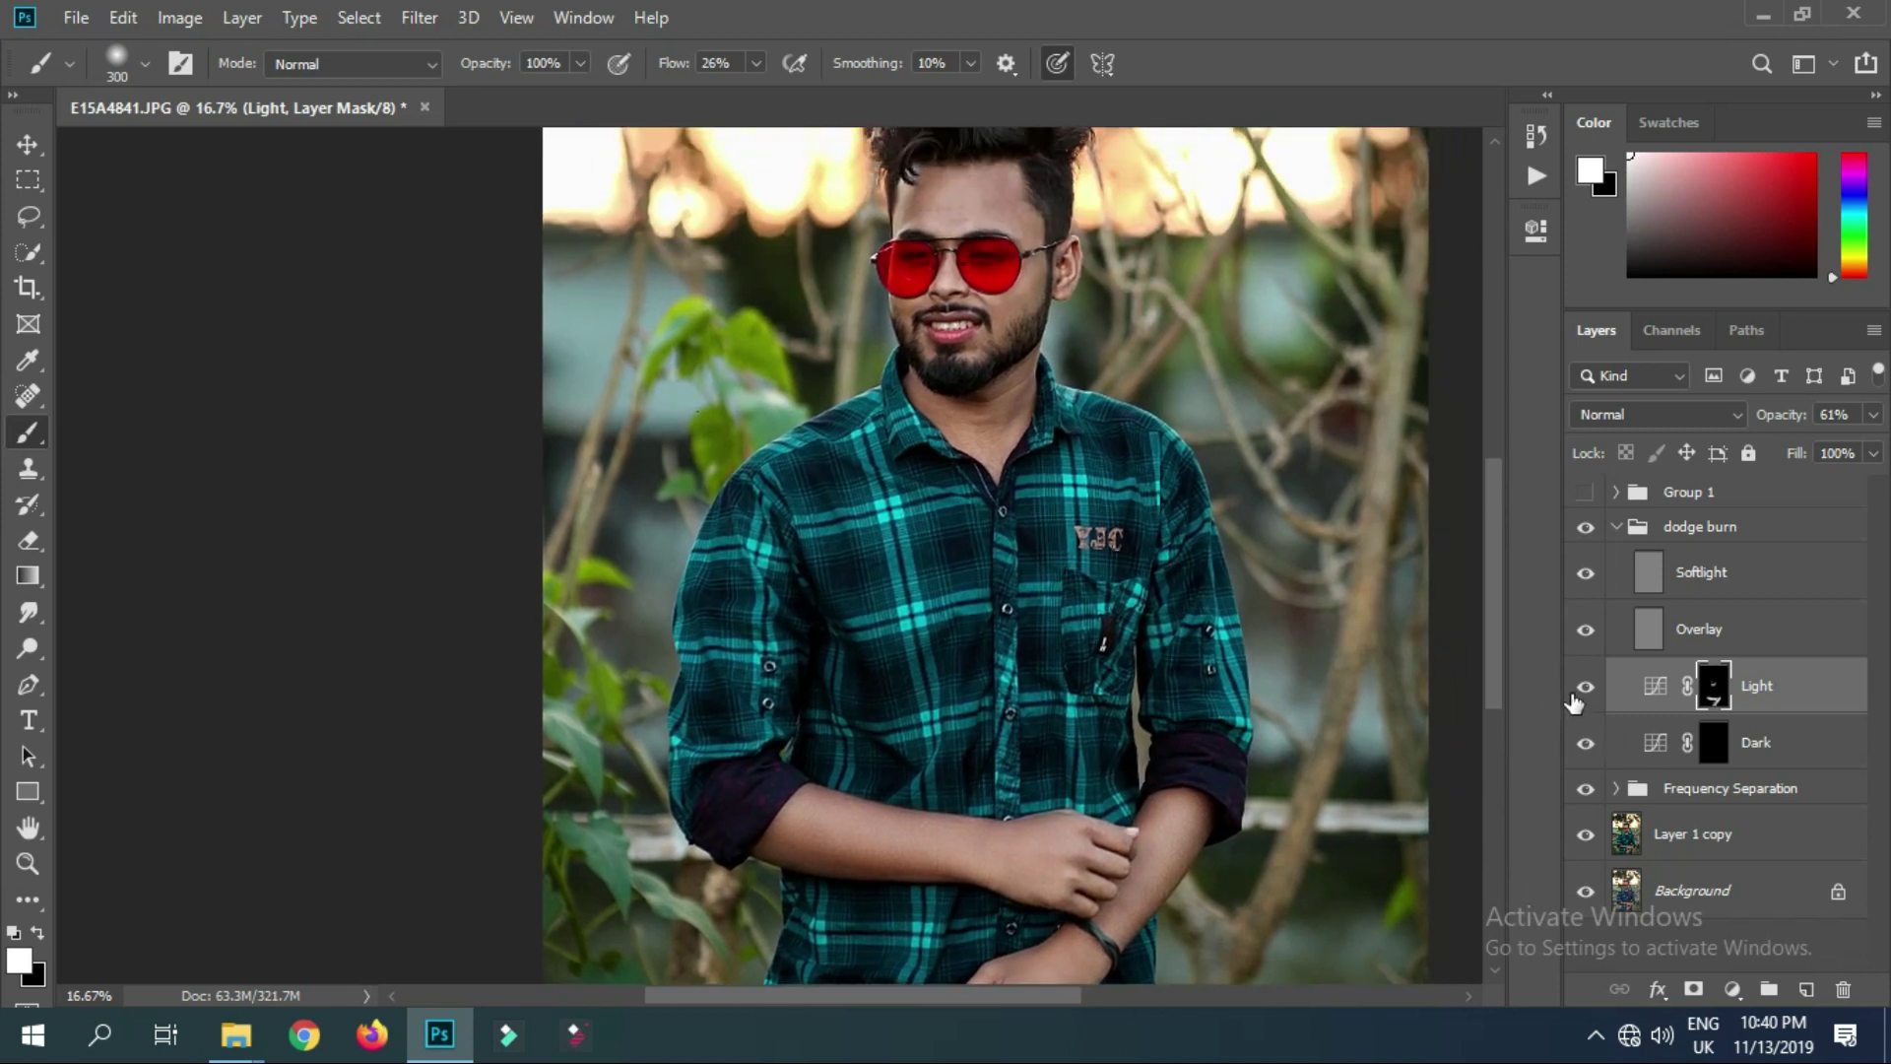
left_click(1583, 689)
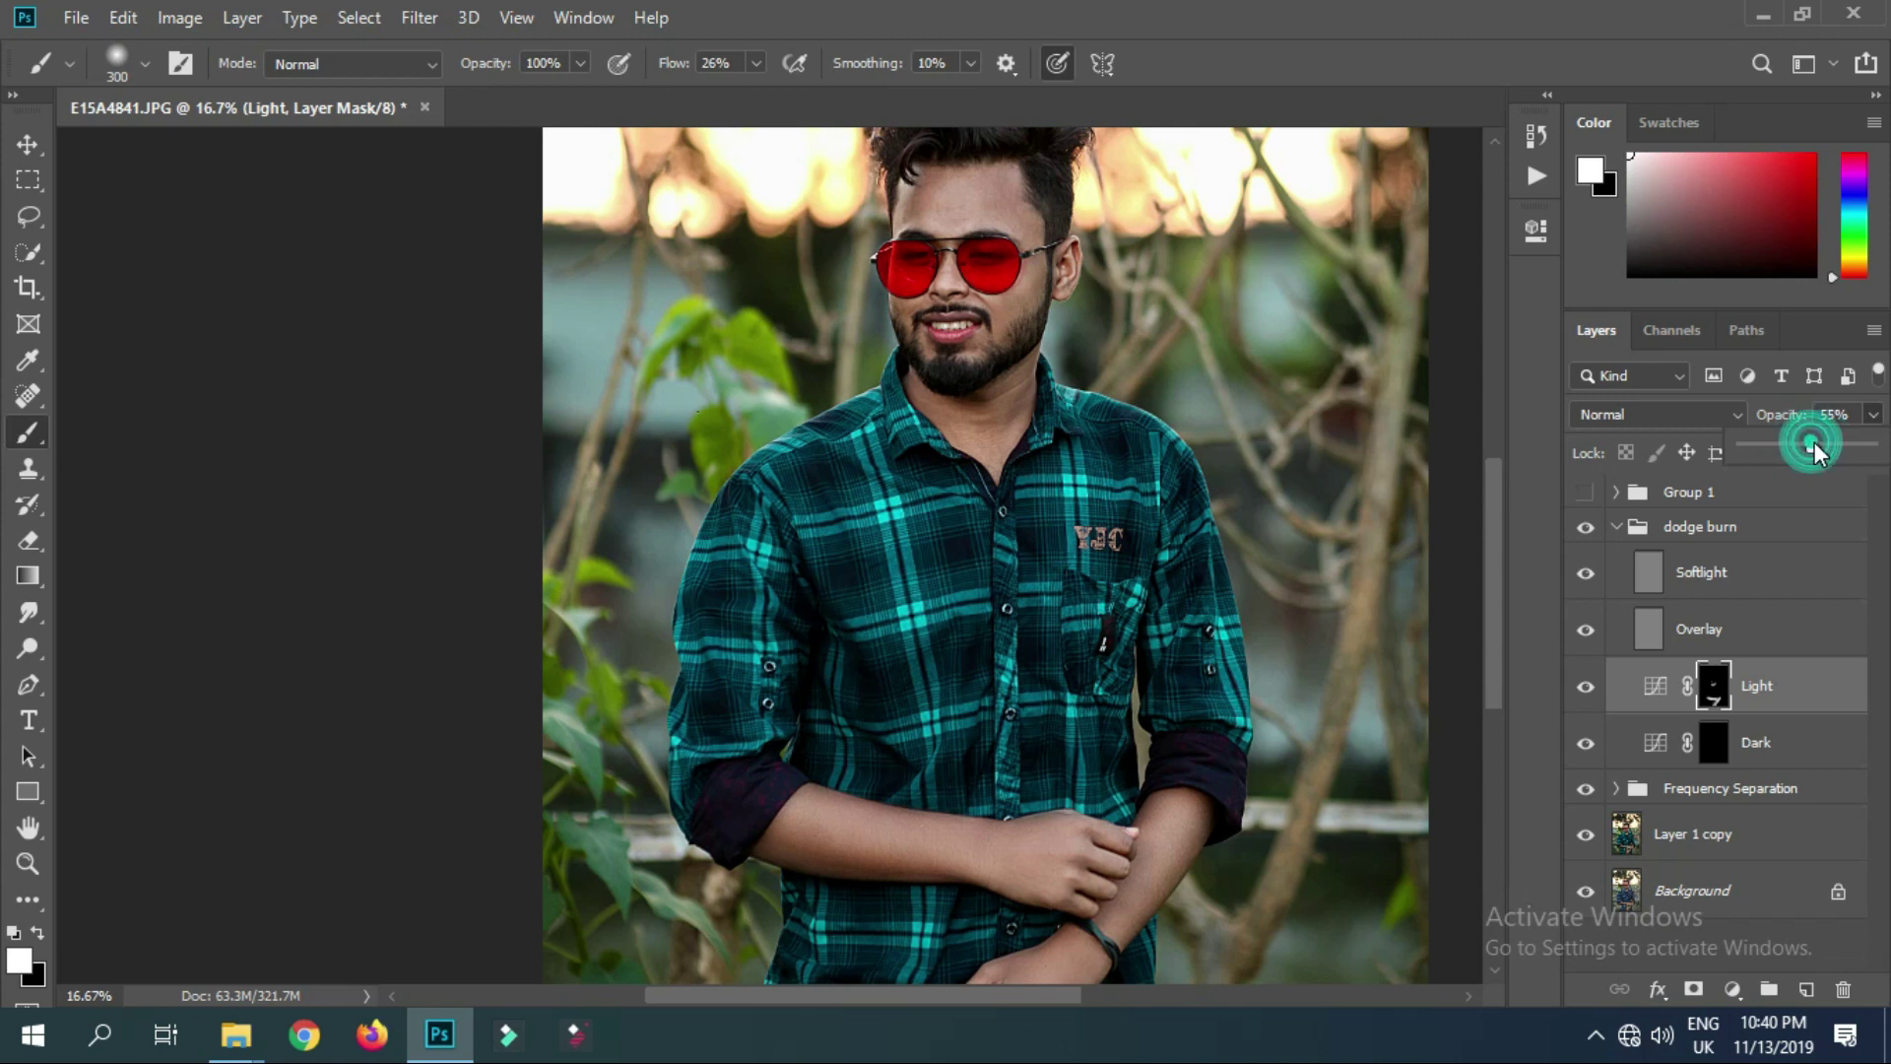
left_click(1617, 526)
left_click(1684, 498, "ctrl")
Stamp the selected retouch layers into Group 1 (merged) and duplicate it as Group 1 (merged) copy
left_click(1693, 559, "ctrl")
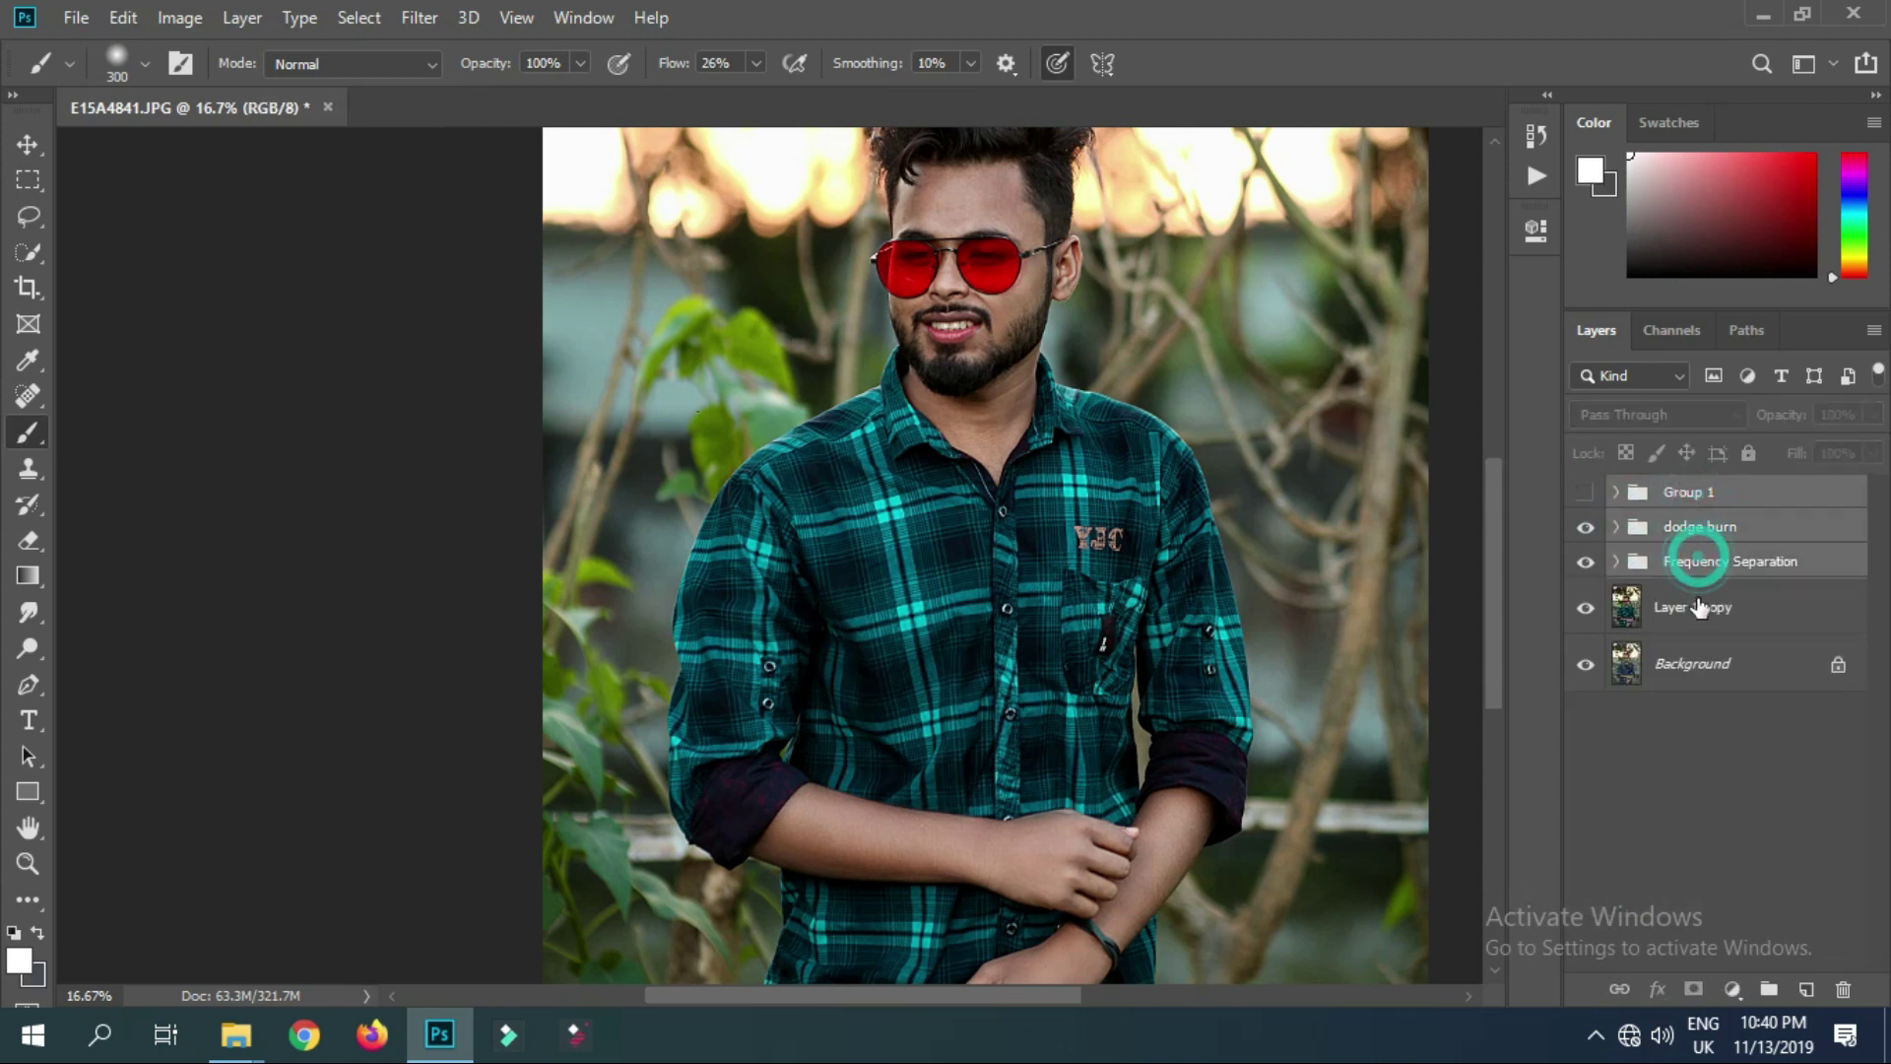
left_click(1694, 606, "ctrl")
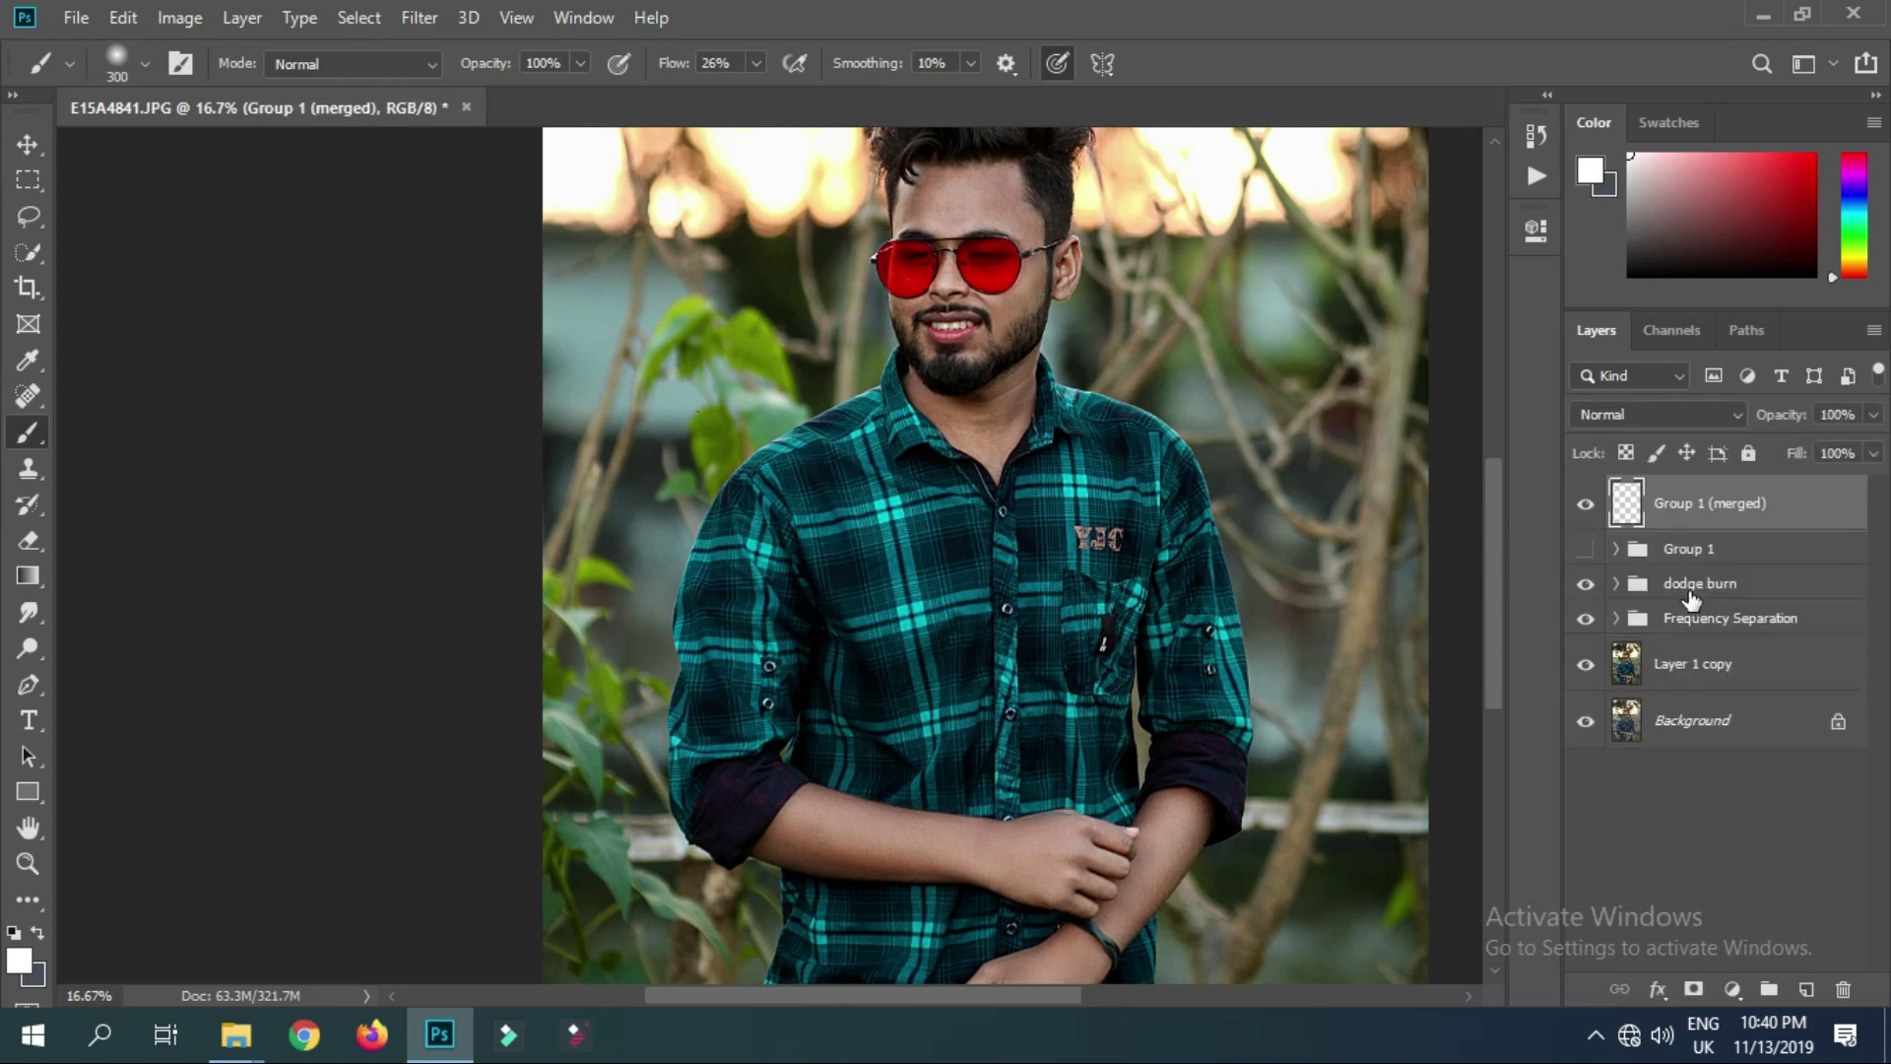
left_click(964, 527, "alt")
left_click(961, 478, "alt")
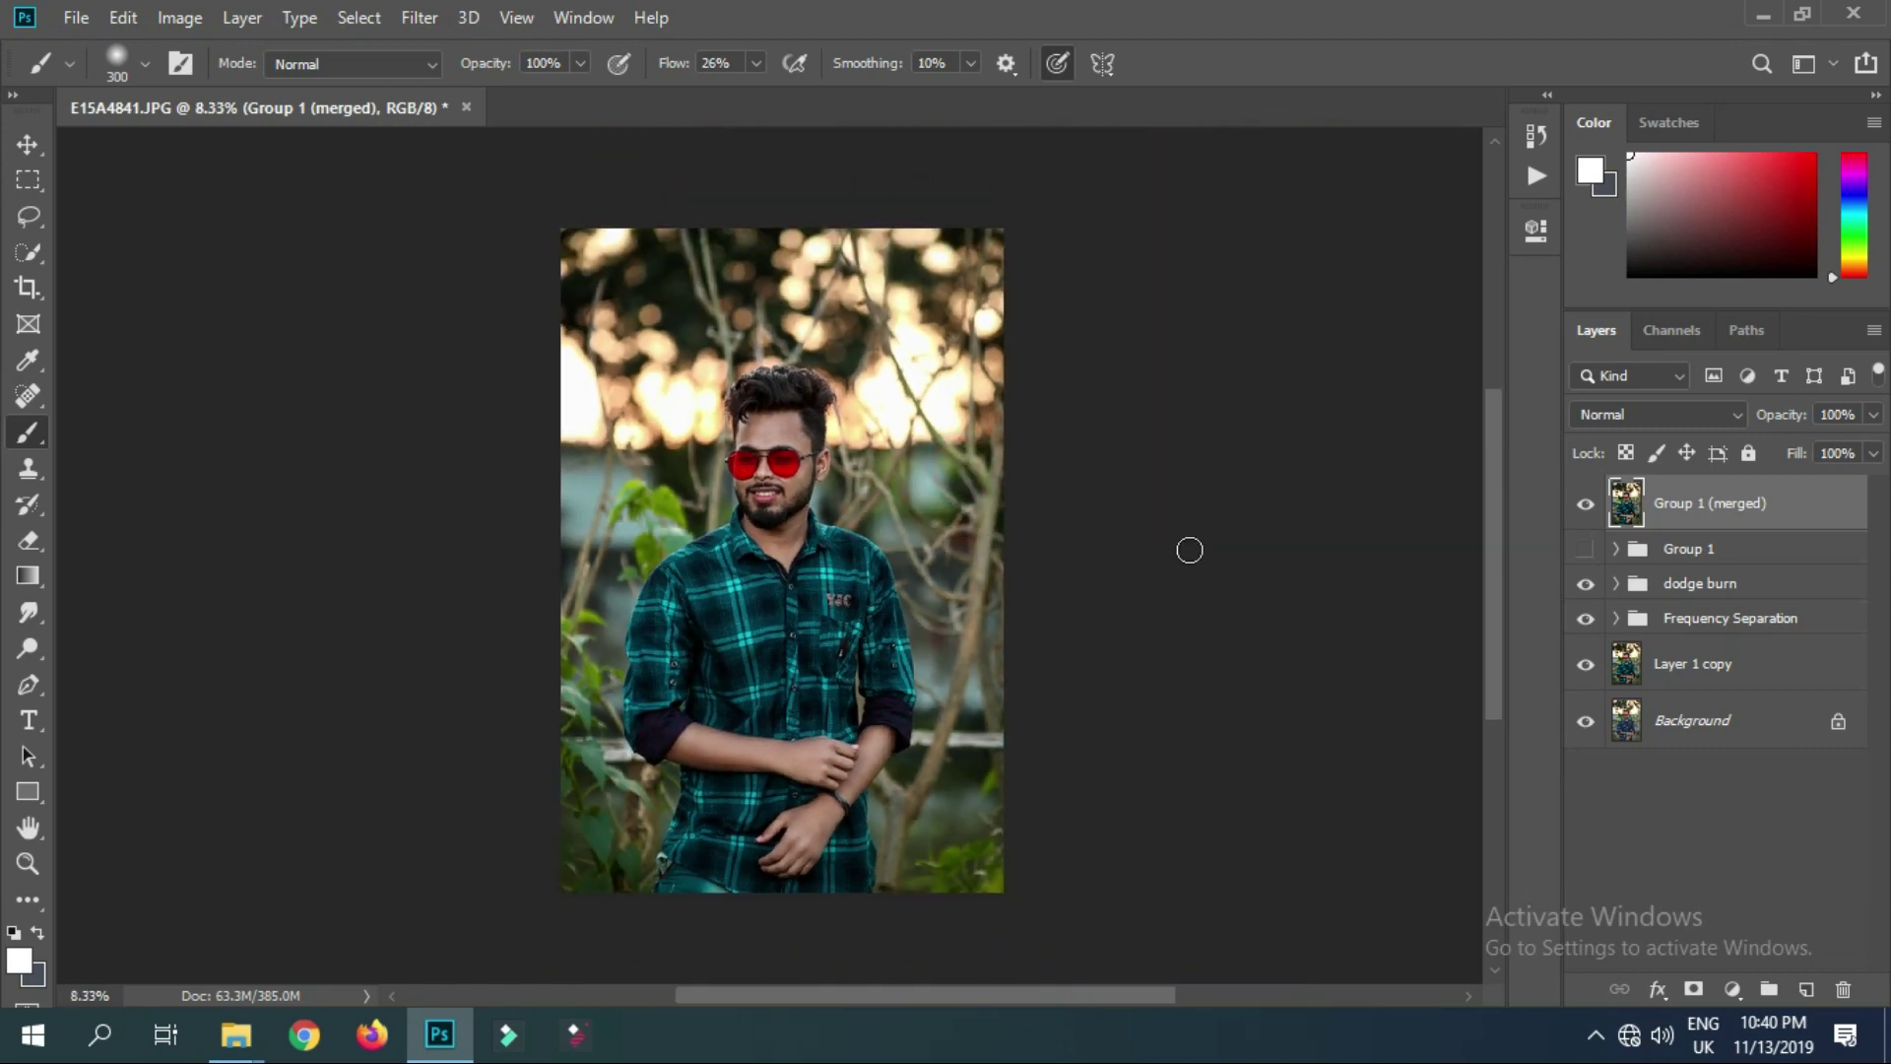
key("ctrl+j")
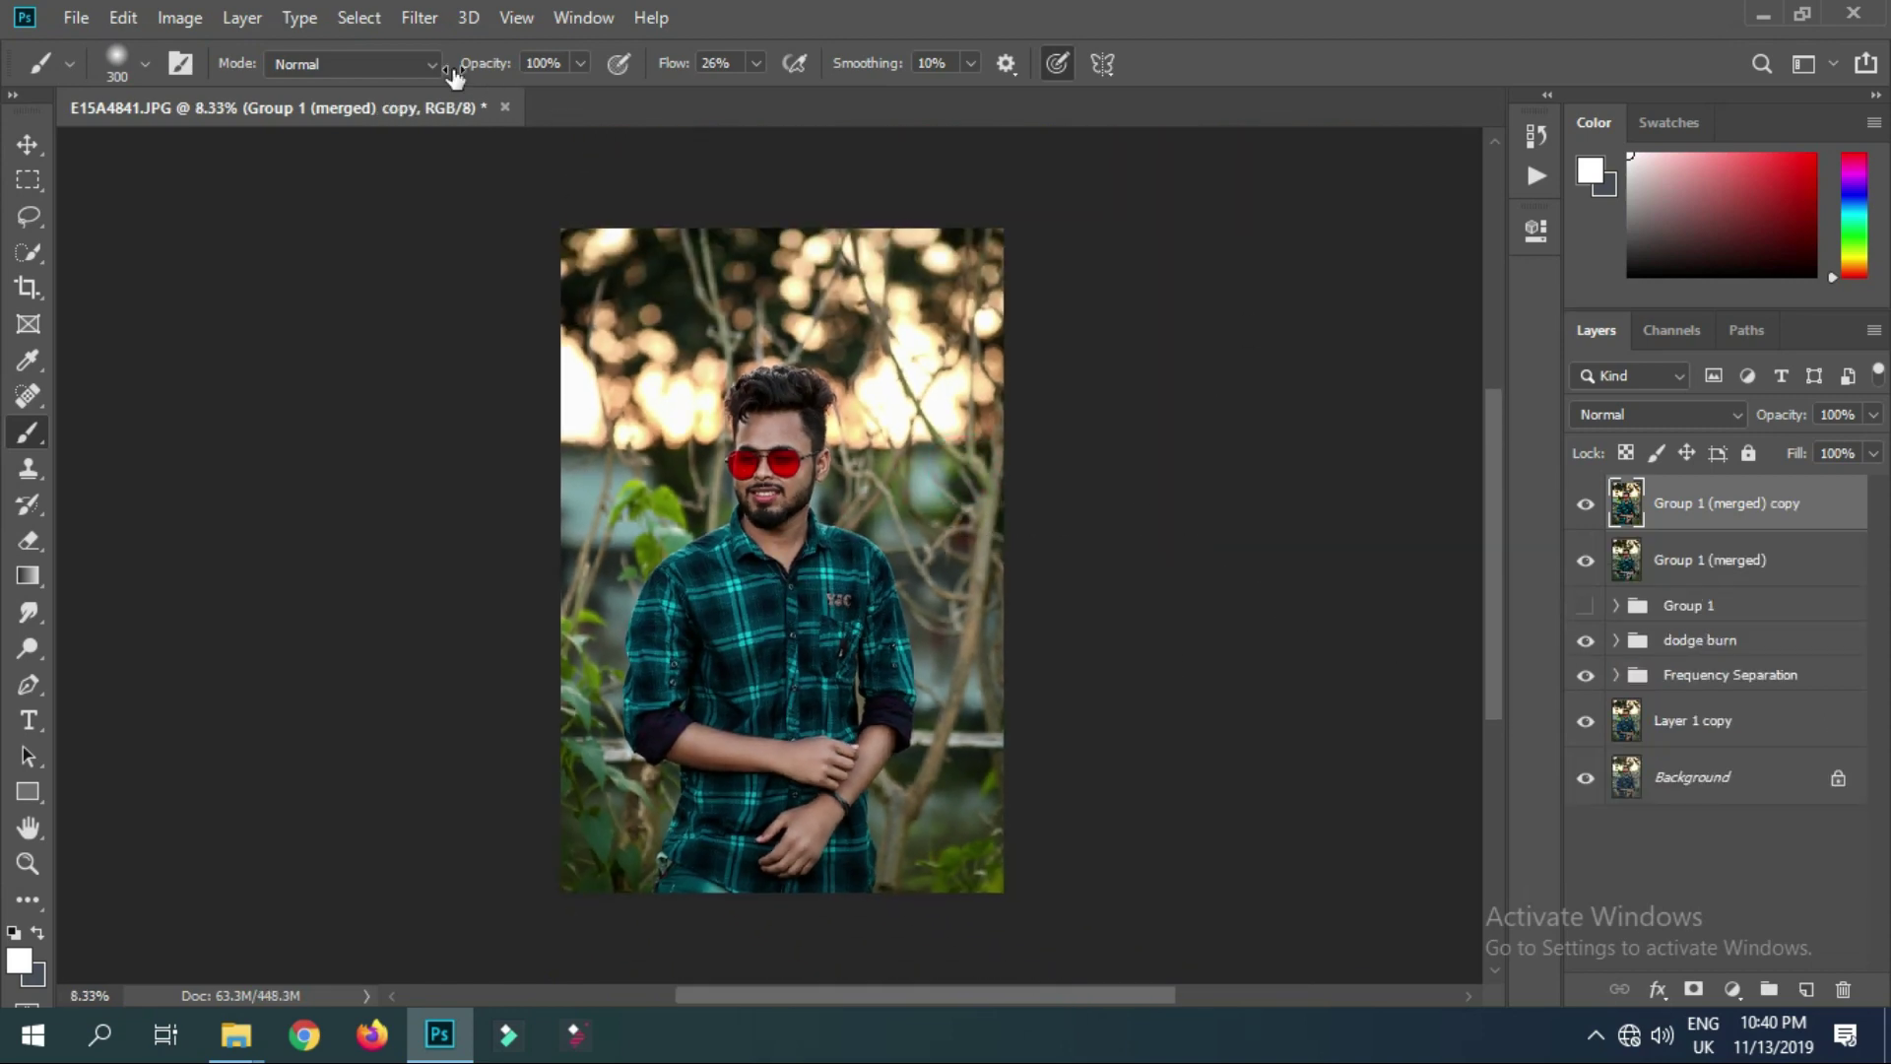
left_click(420, 16)
mouse_move(475, 635)
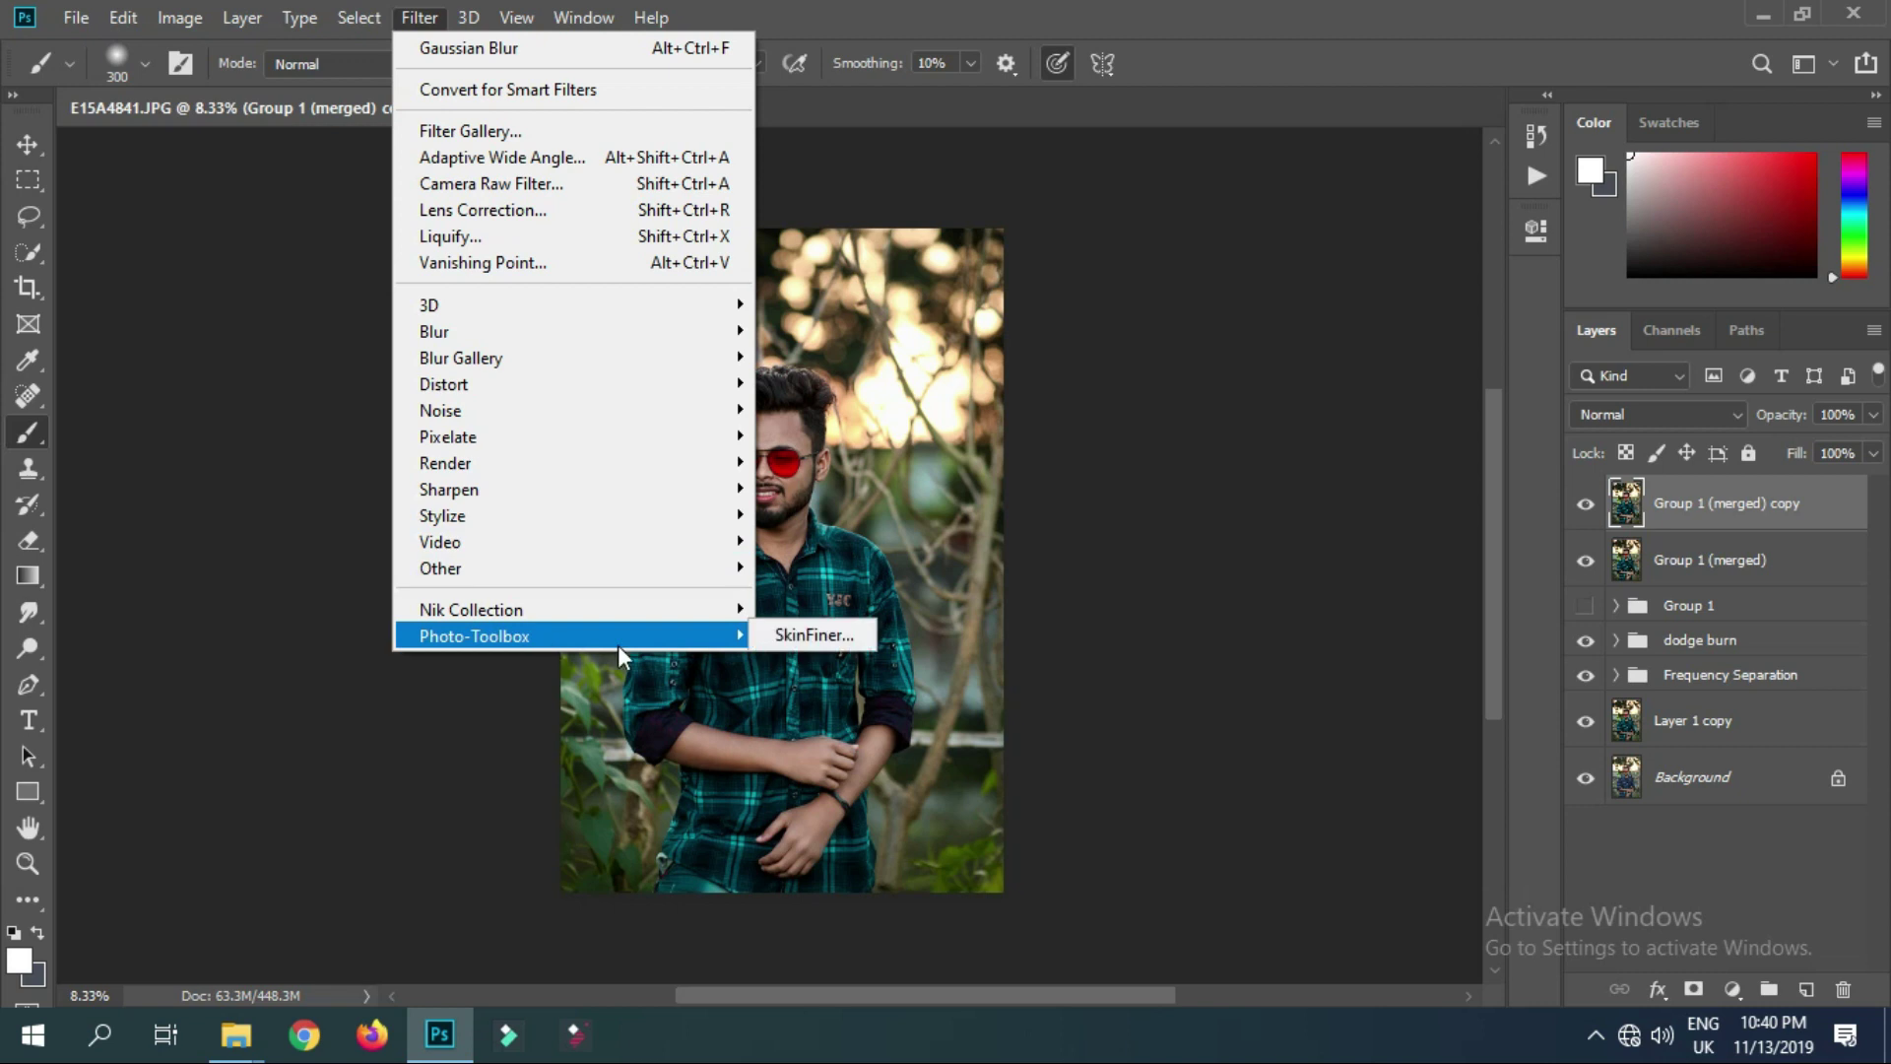
Launch SkinFiner, zoom the previews onto the face, and apply the Smoothing-High preset
left_click(843, 635)
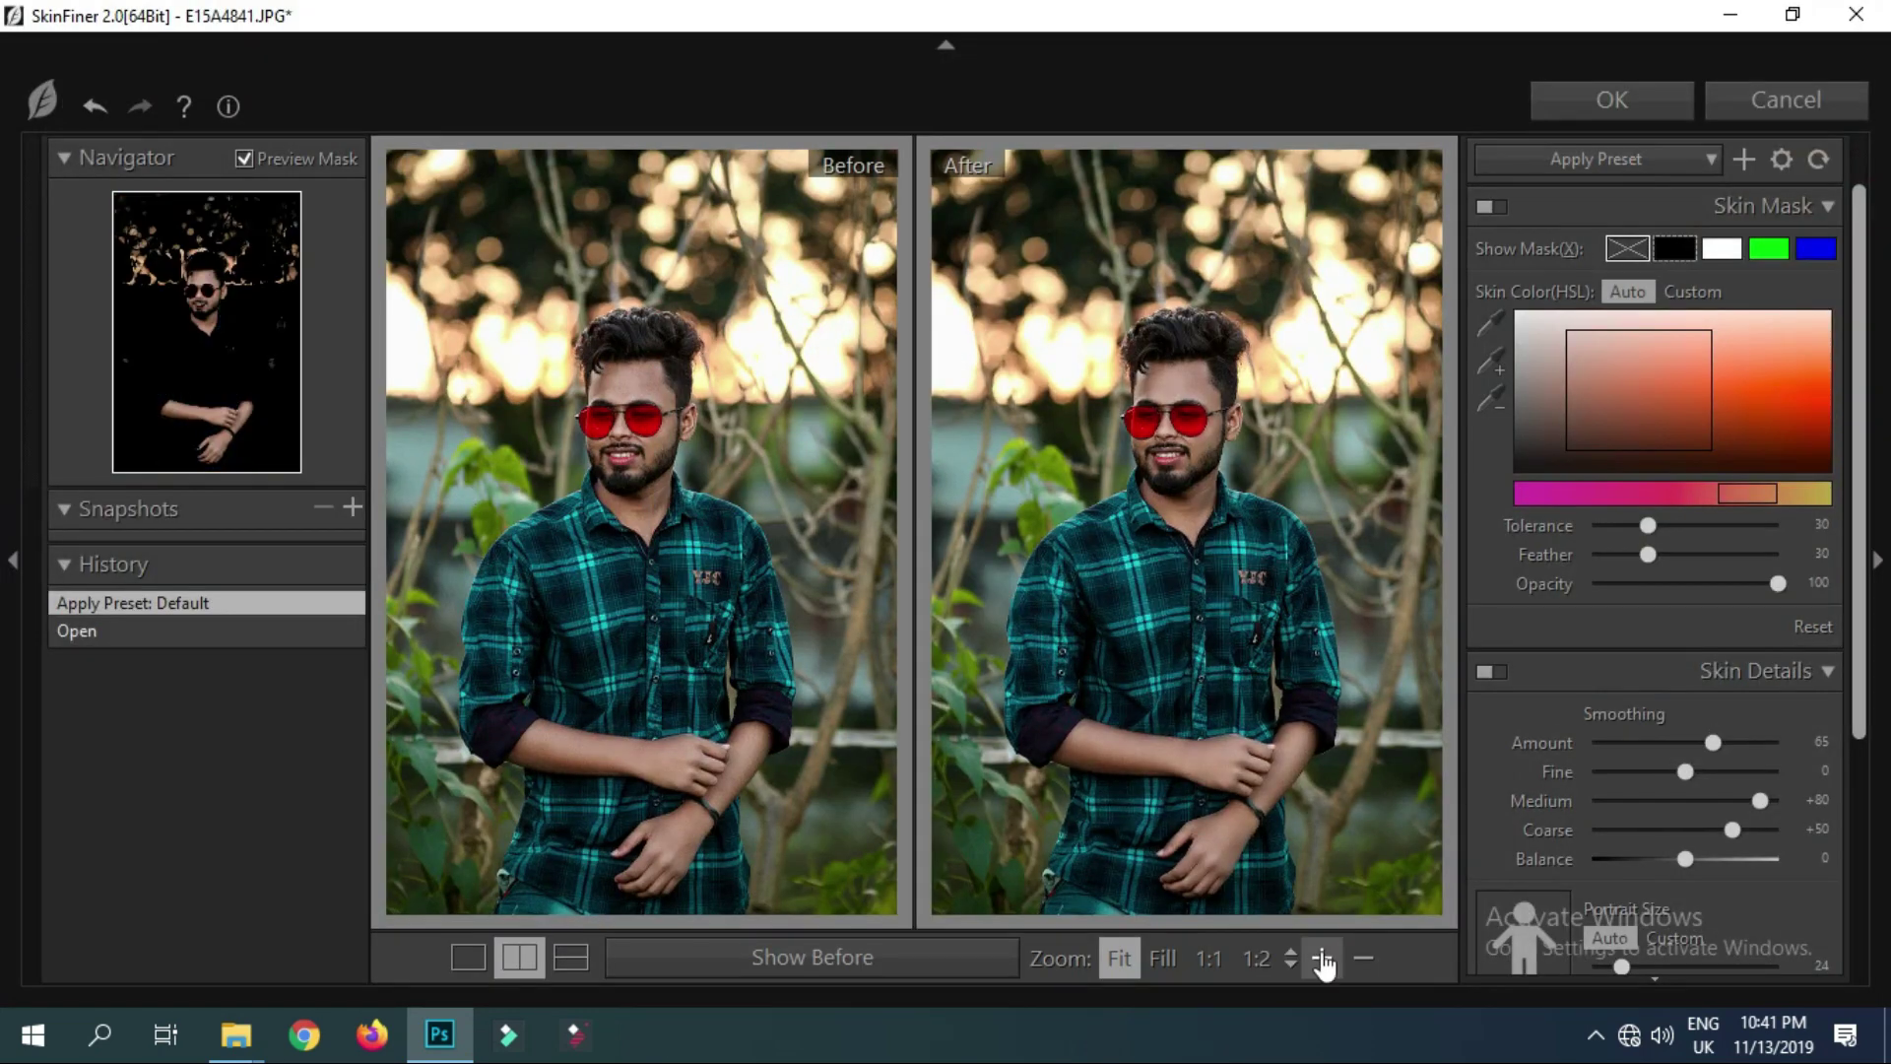
left_click(1321, 957)
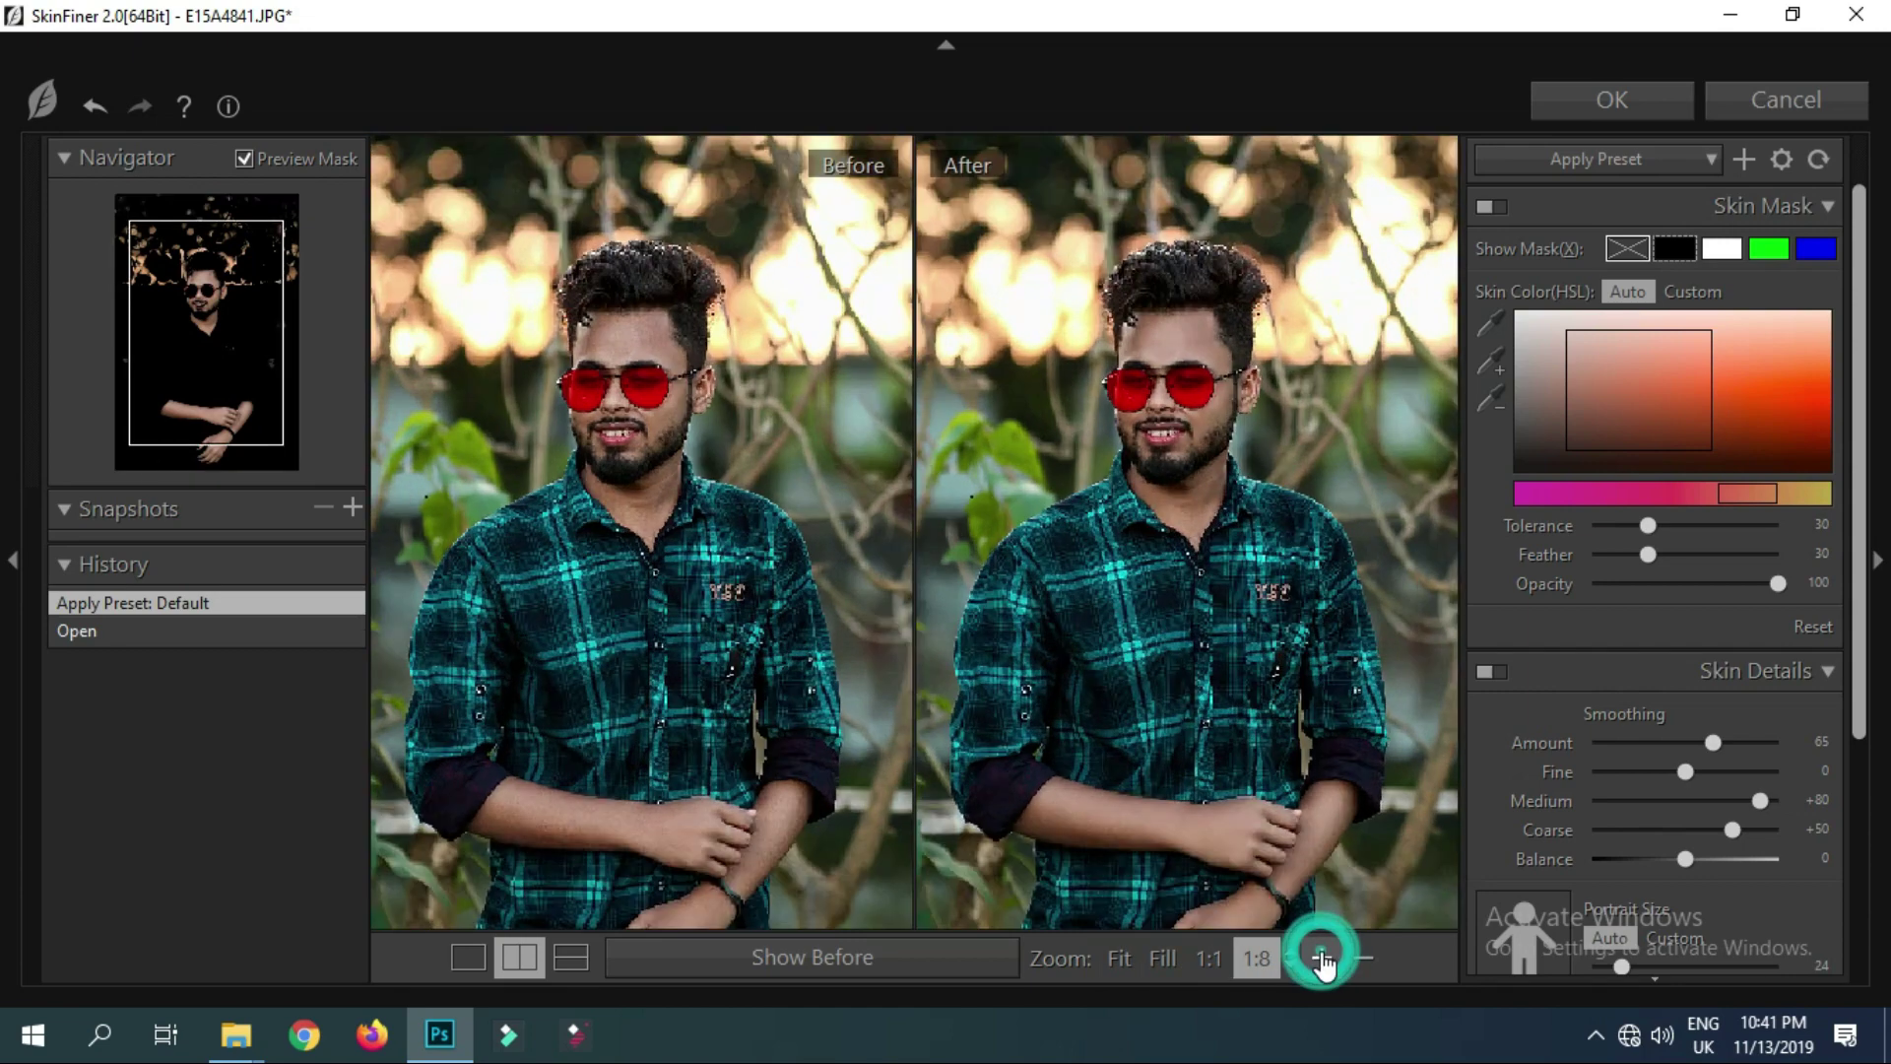
left_click(1321, 958)
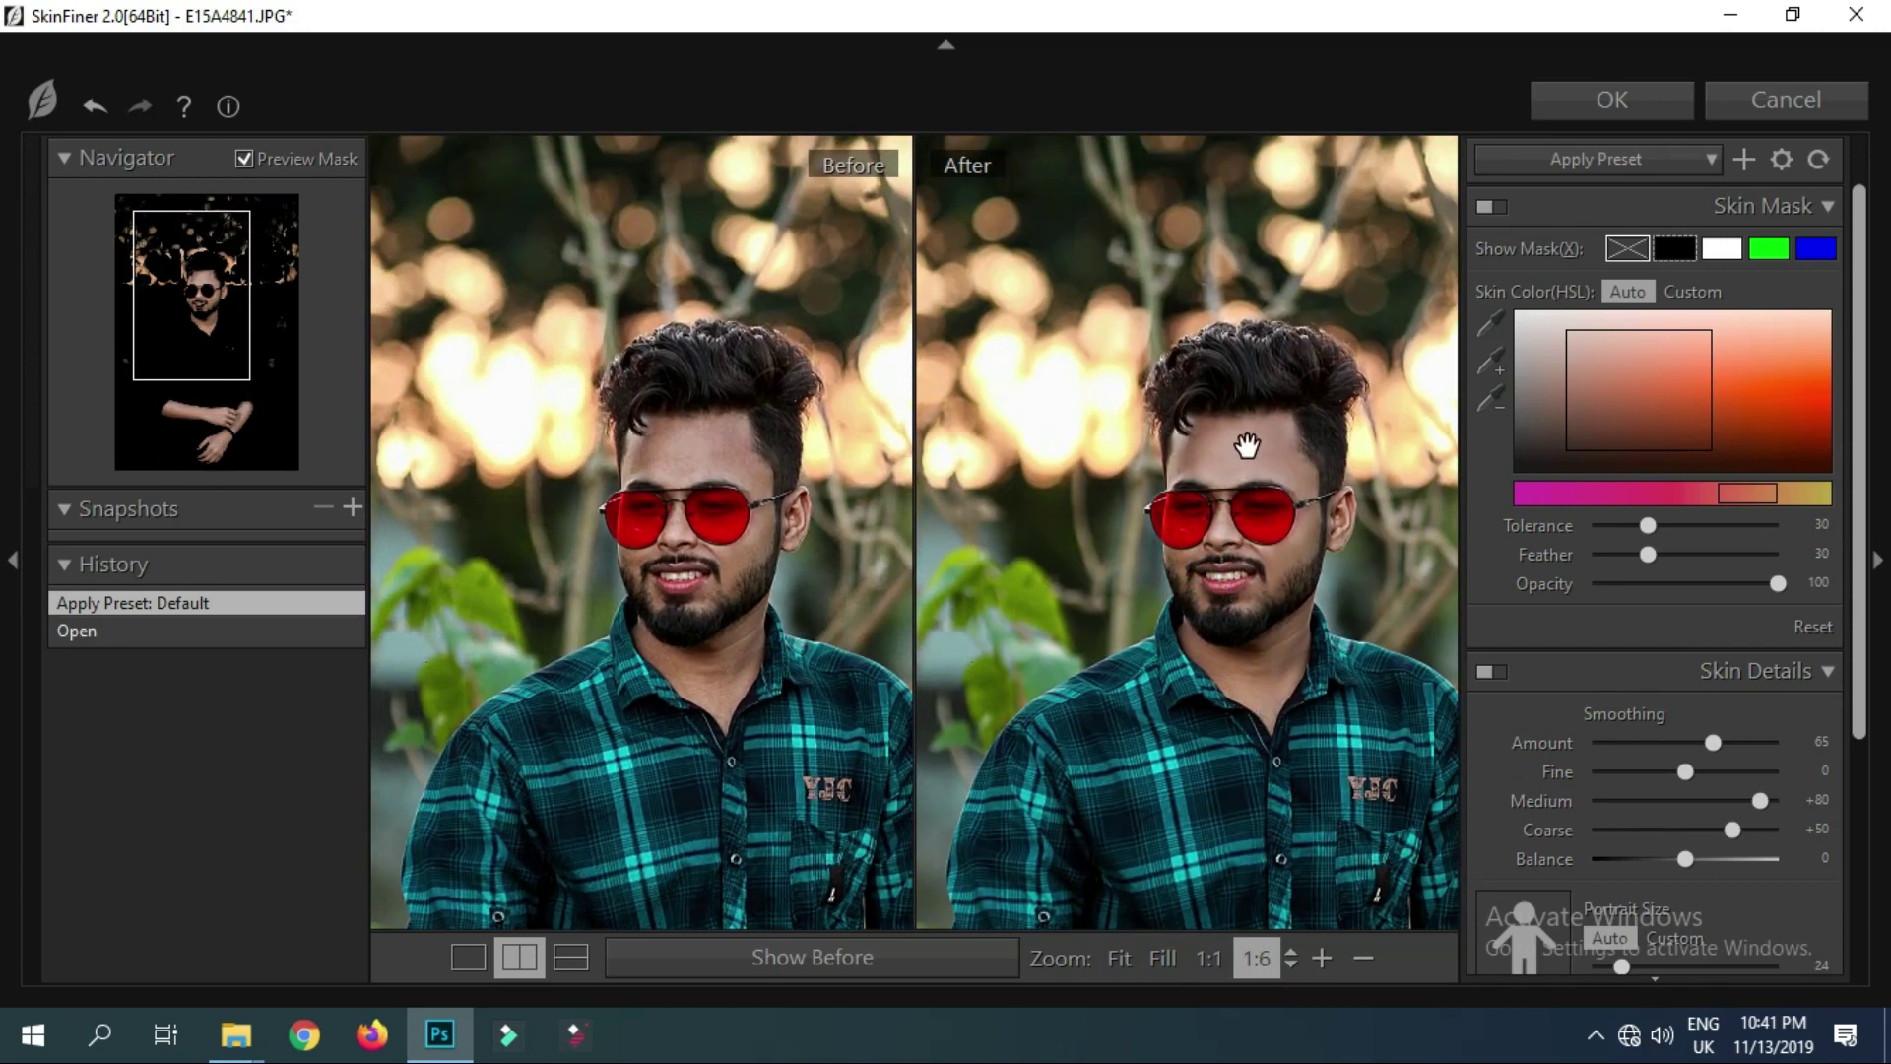
left_click(1321, 958)
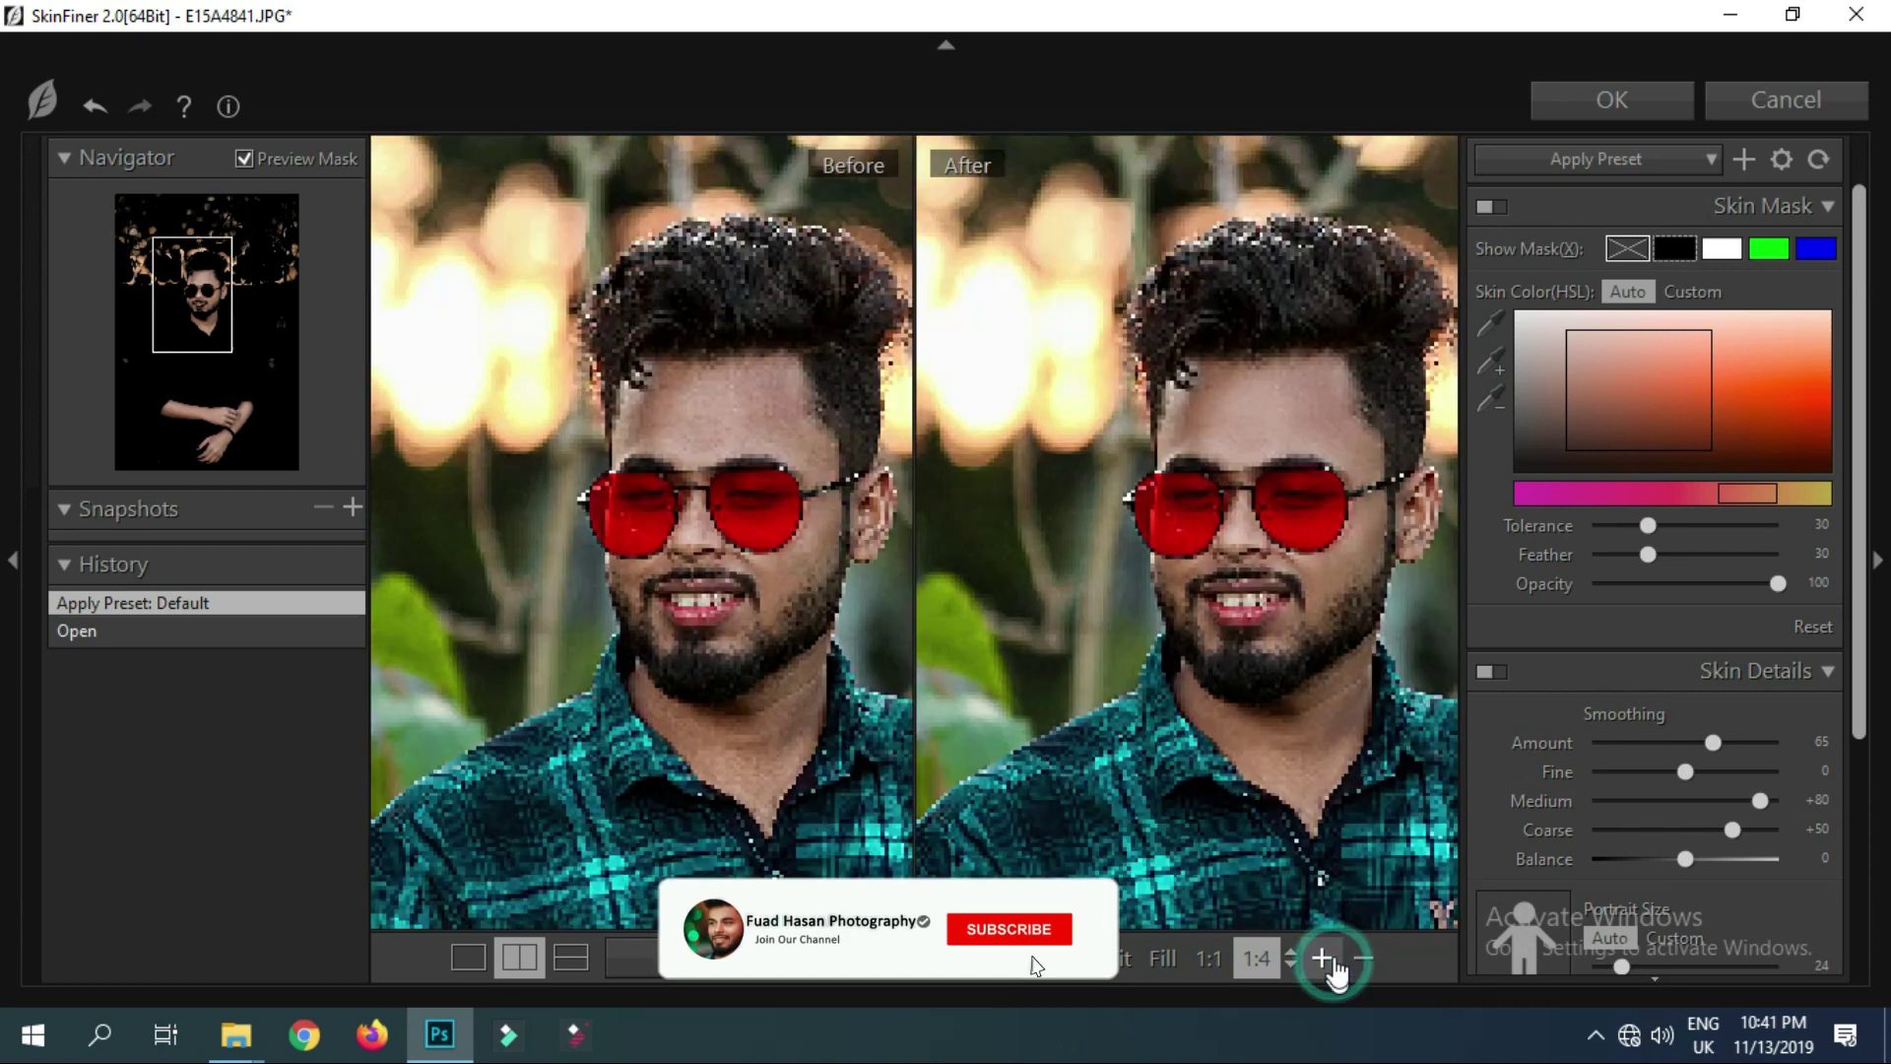
left_click_drag(1337, 623, 1234, 621)
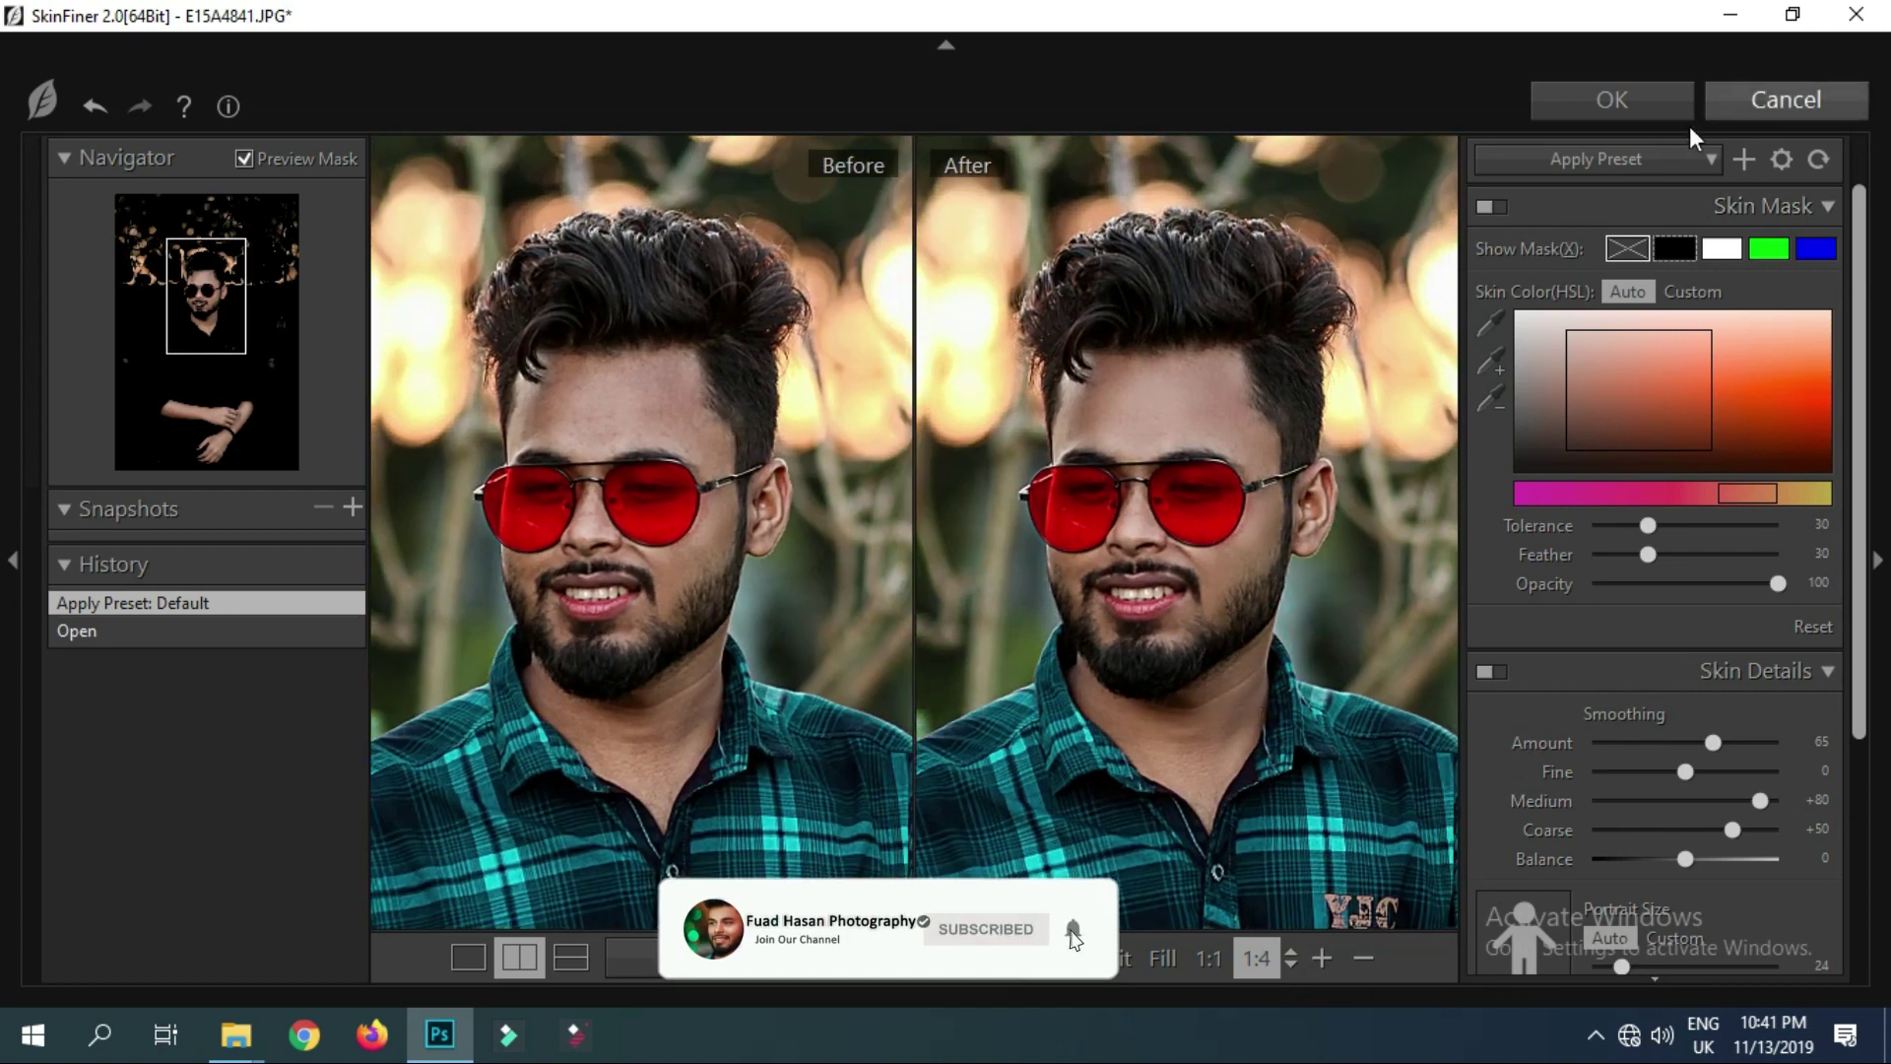
left_click(1664, 162)
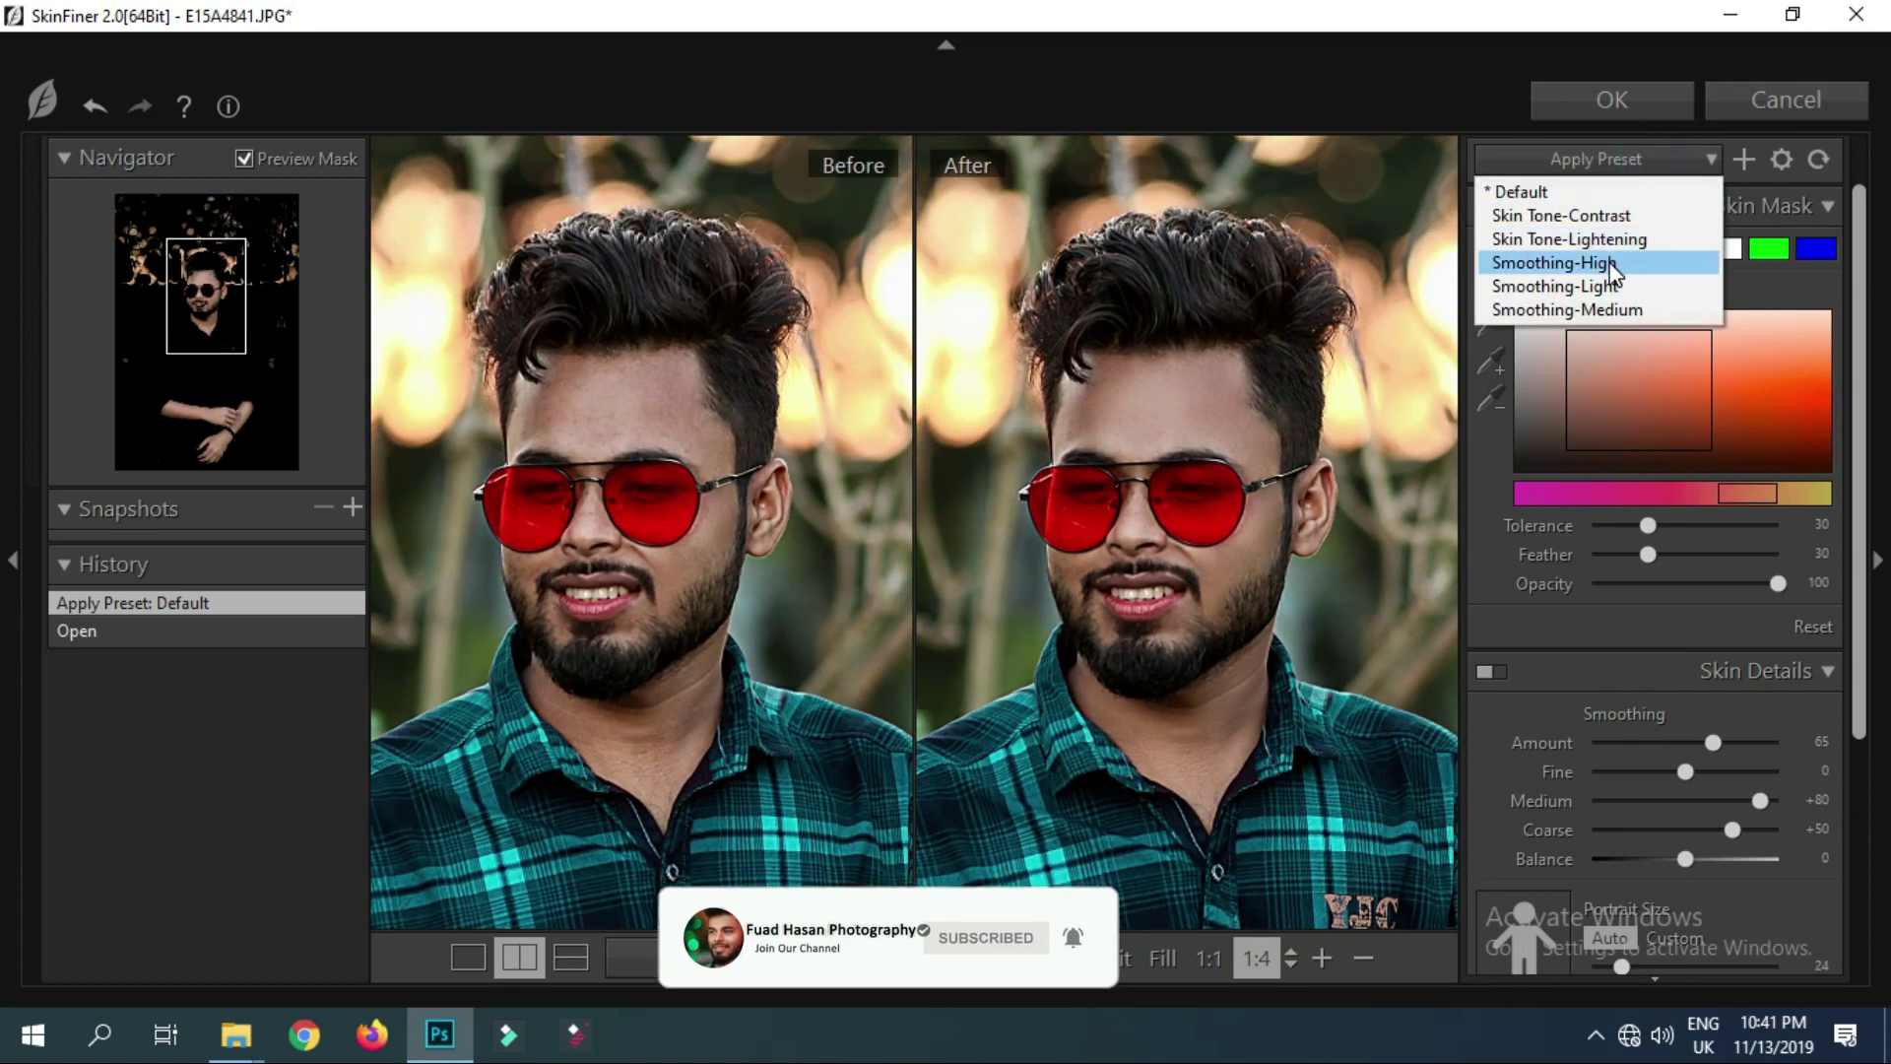
left_click(1611, 264)
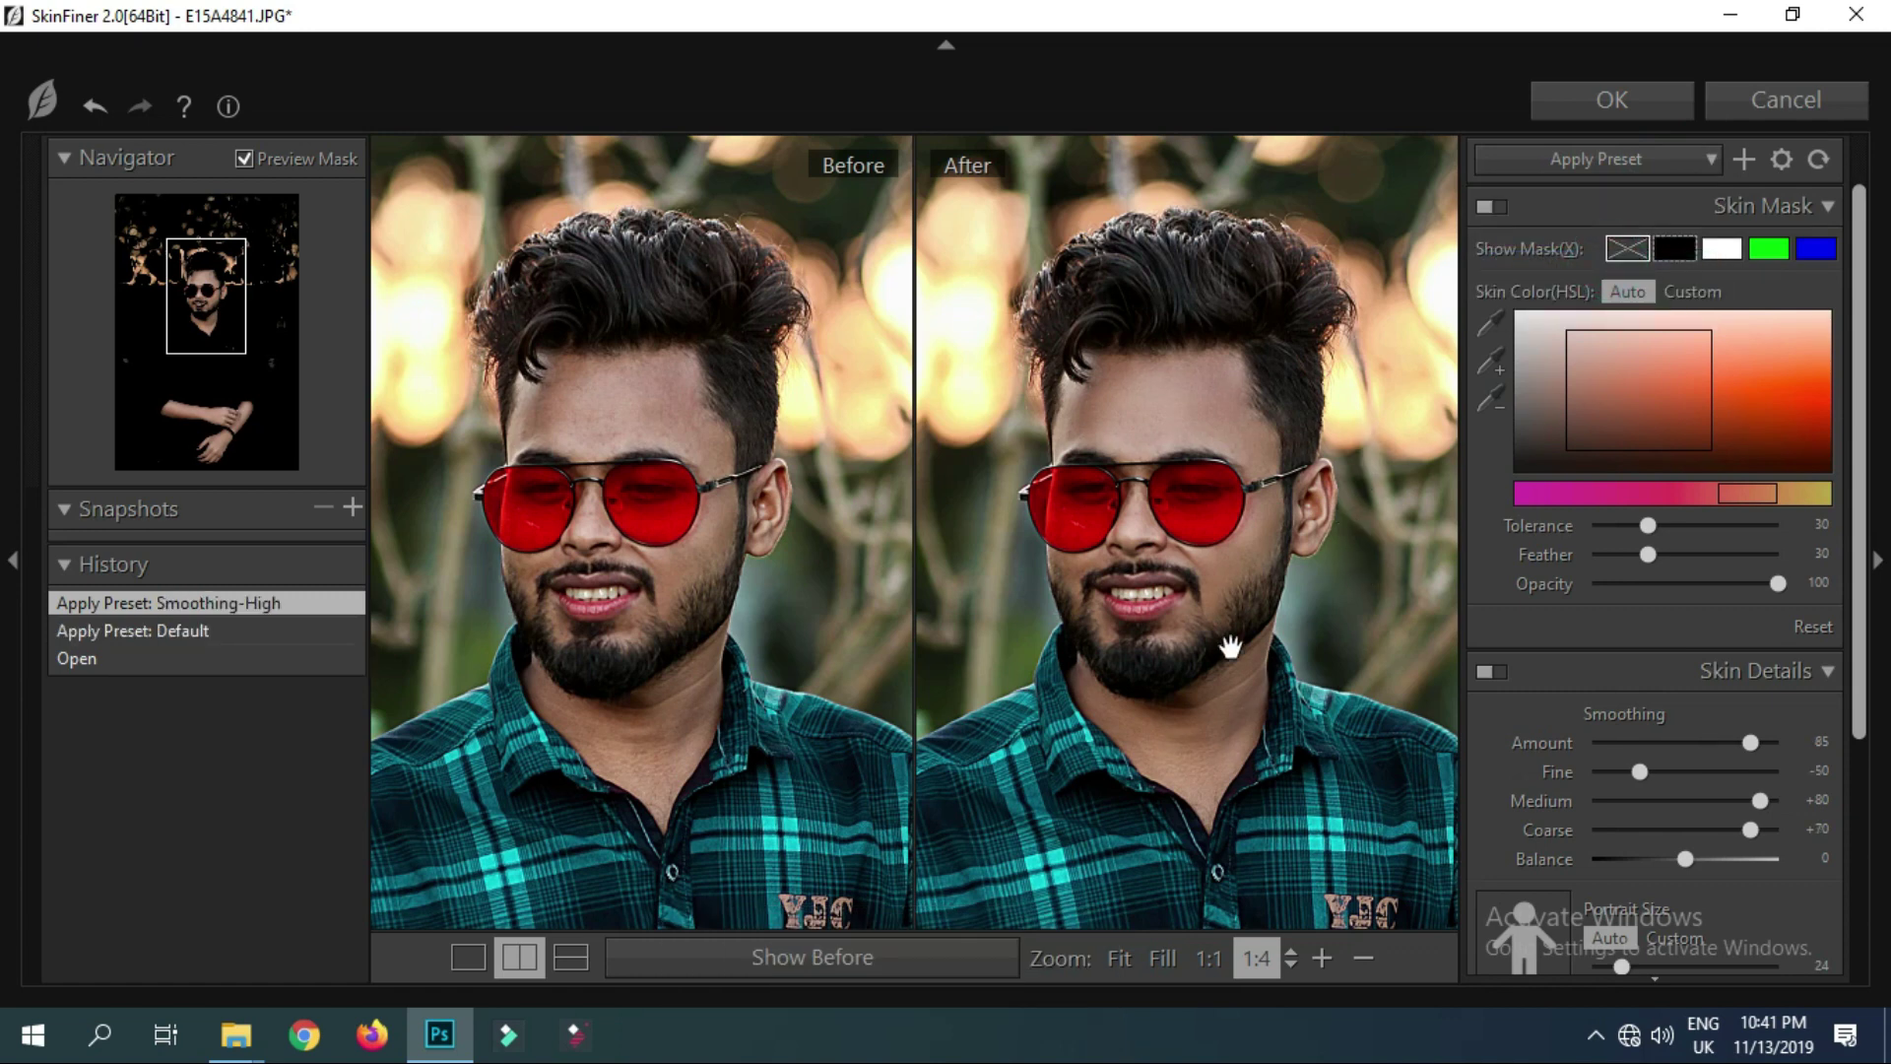
Set Skin Tone Highlight to +43 and Brightness to +27, then return to Photoshop
scroll(1277, 650, "down", 1)
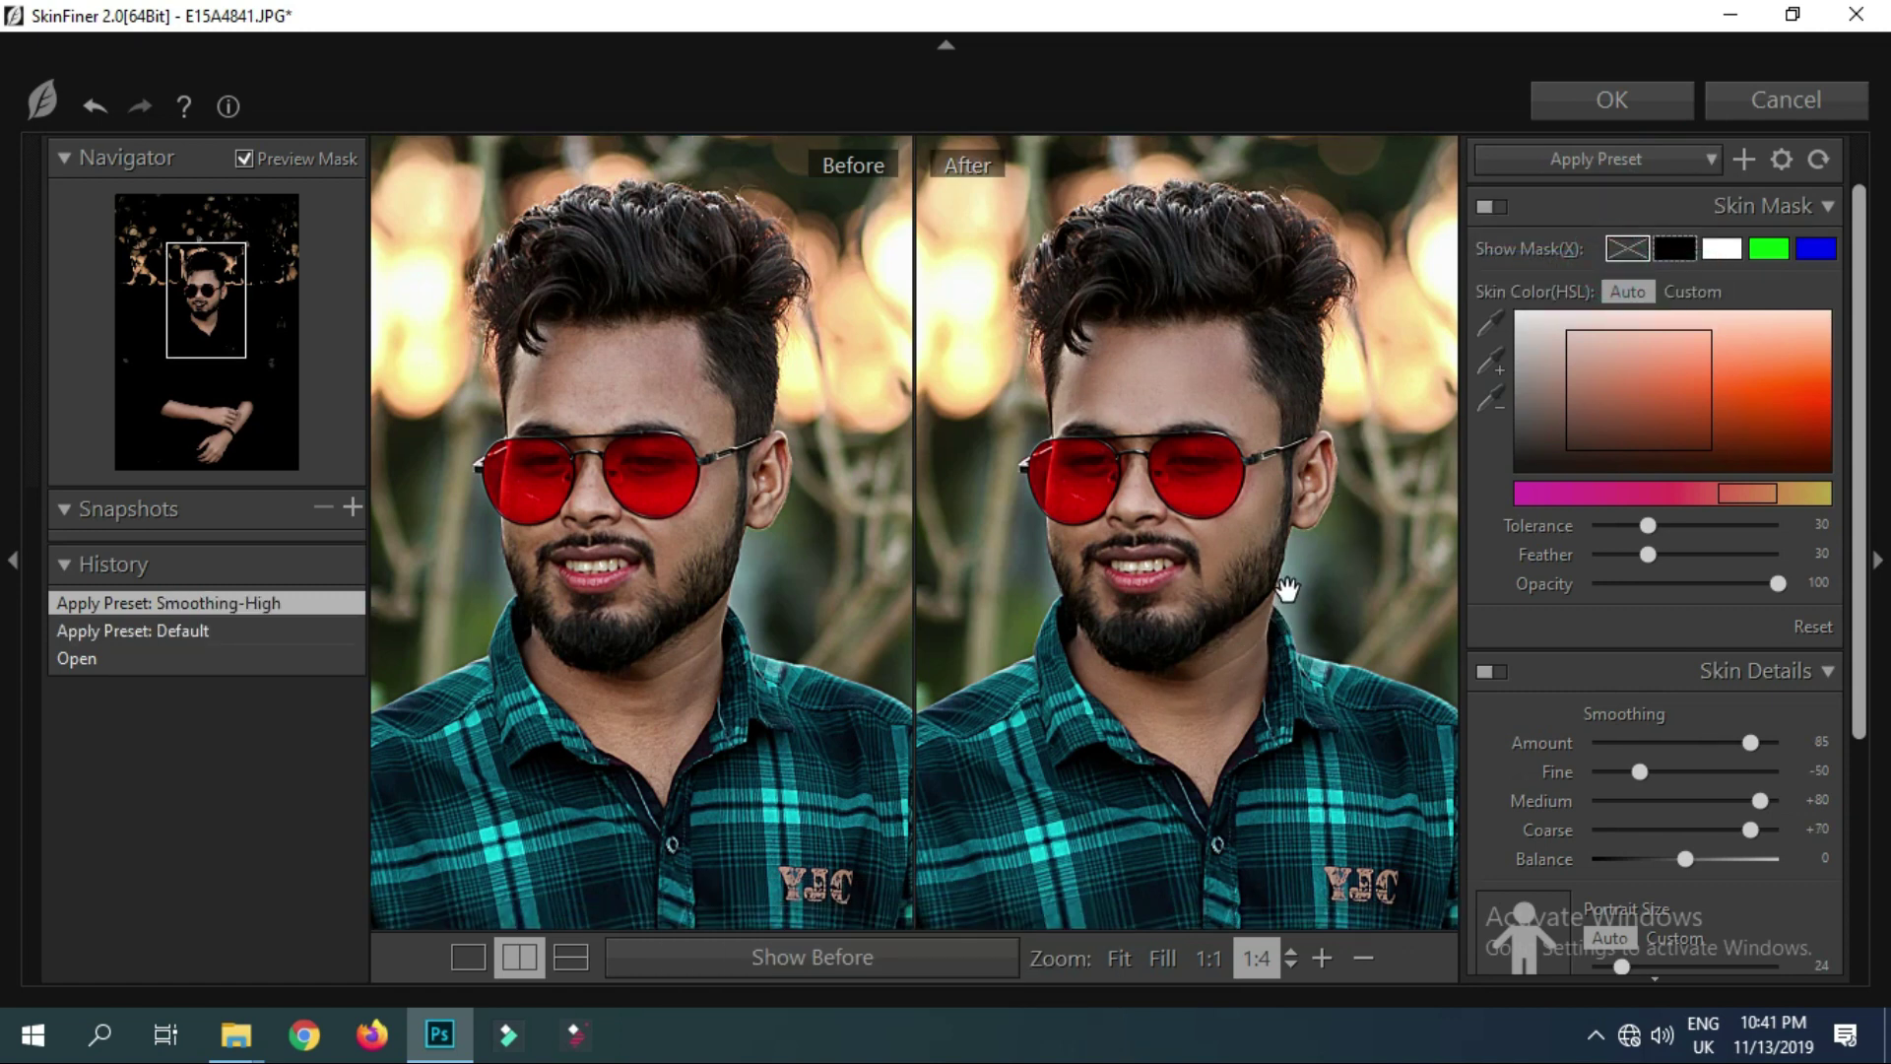
scroll(1681, 782, "down", 1)
scroll(1682, 782, "down", 1)
scroll(1672, 817, "down", 2)
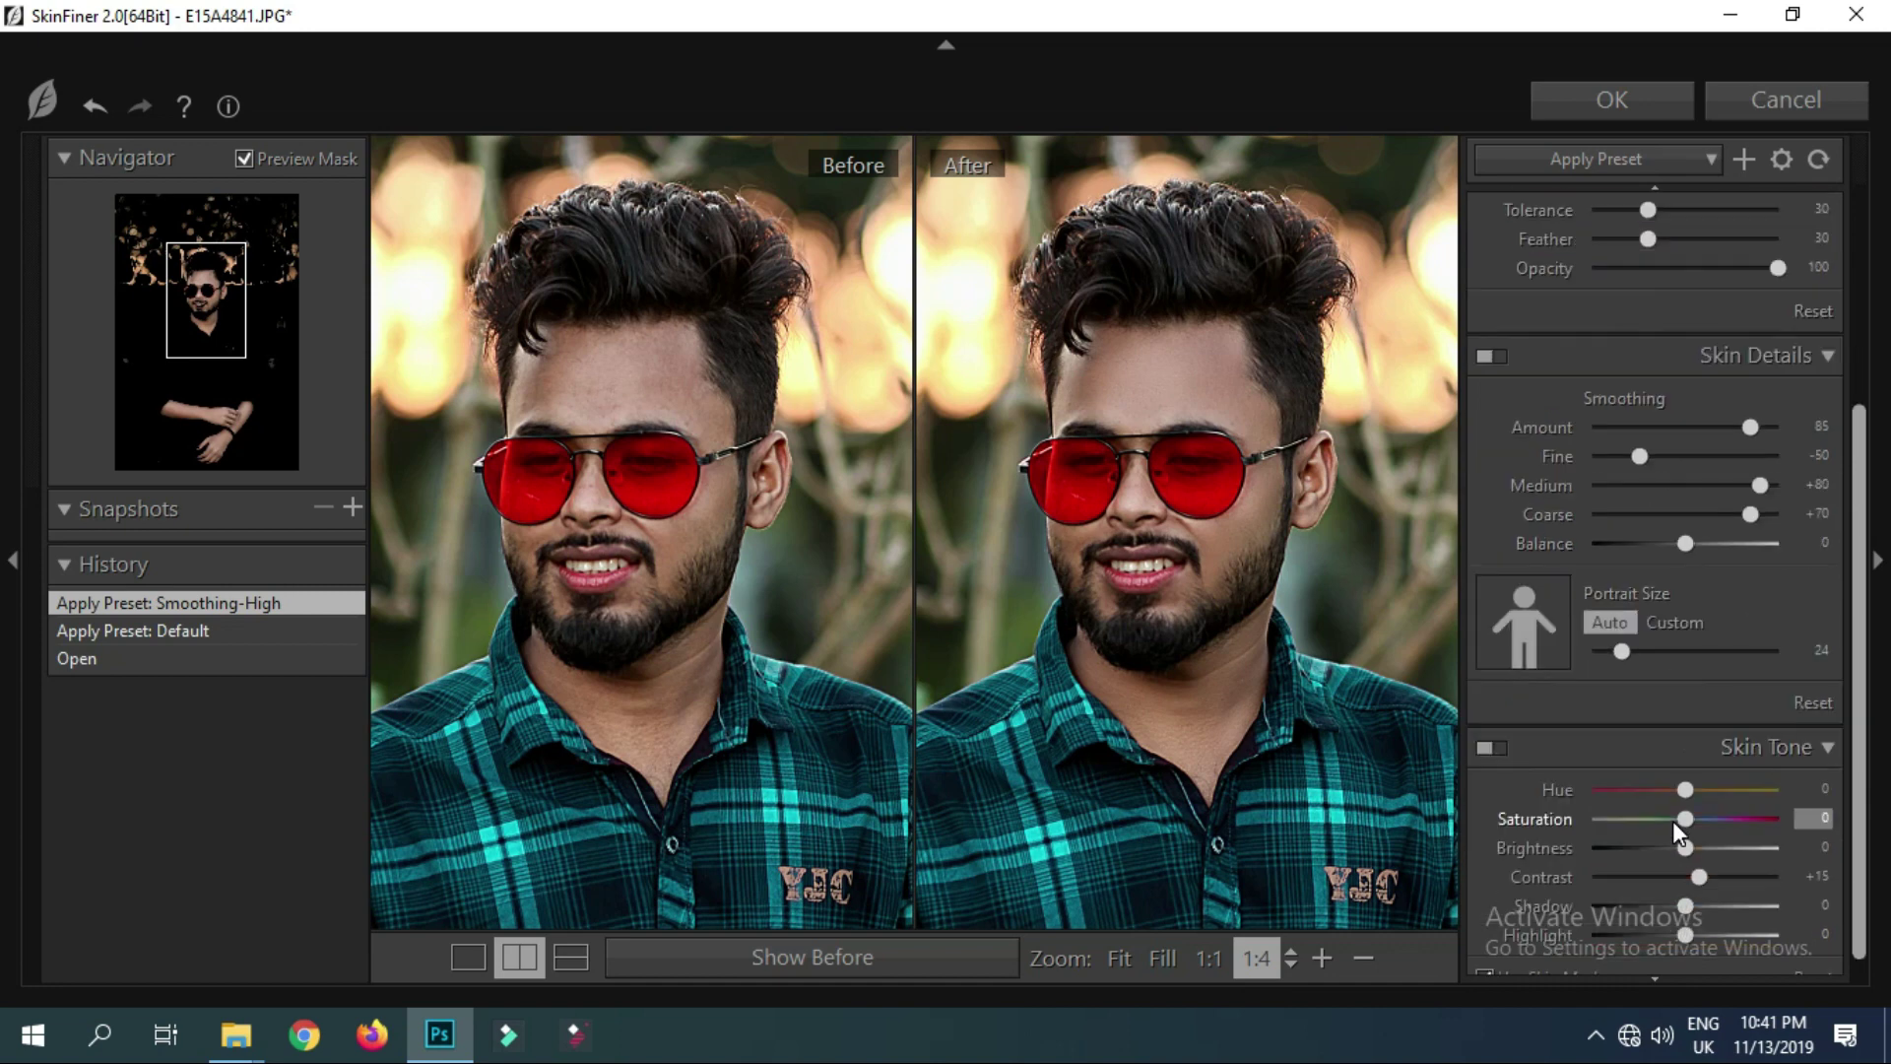
scroll(1673, 819, "down", 1)
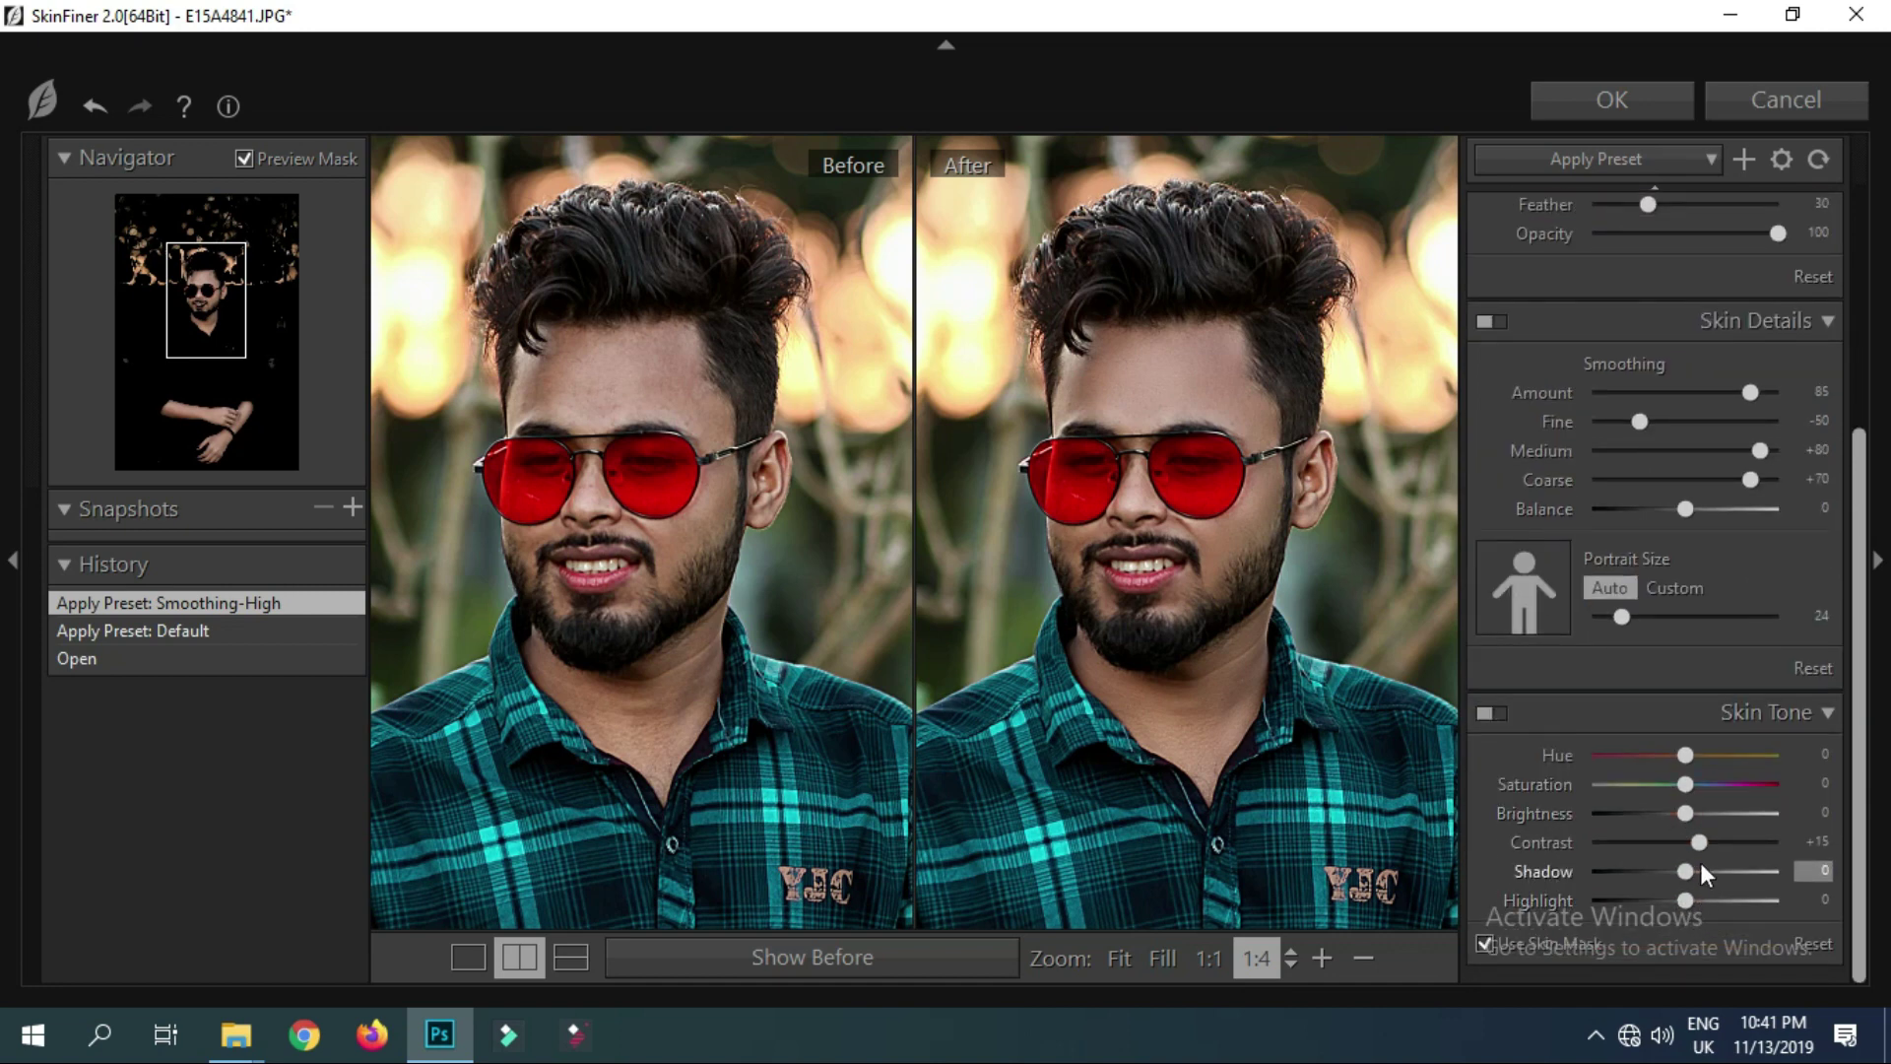
left_click(1710, 900)
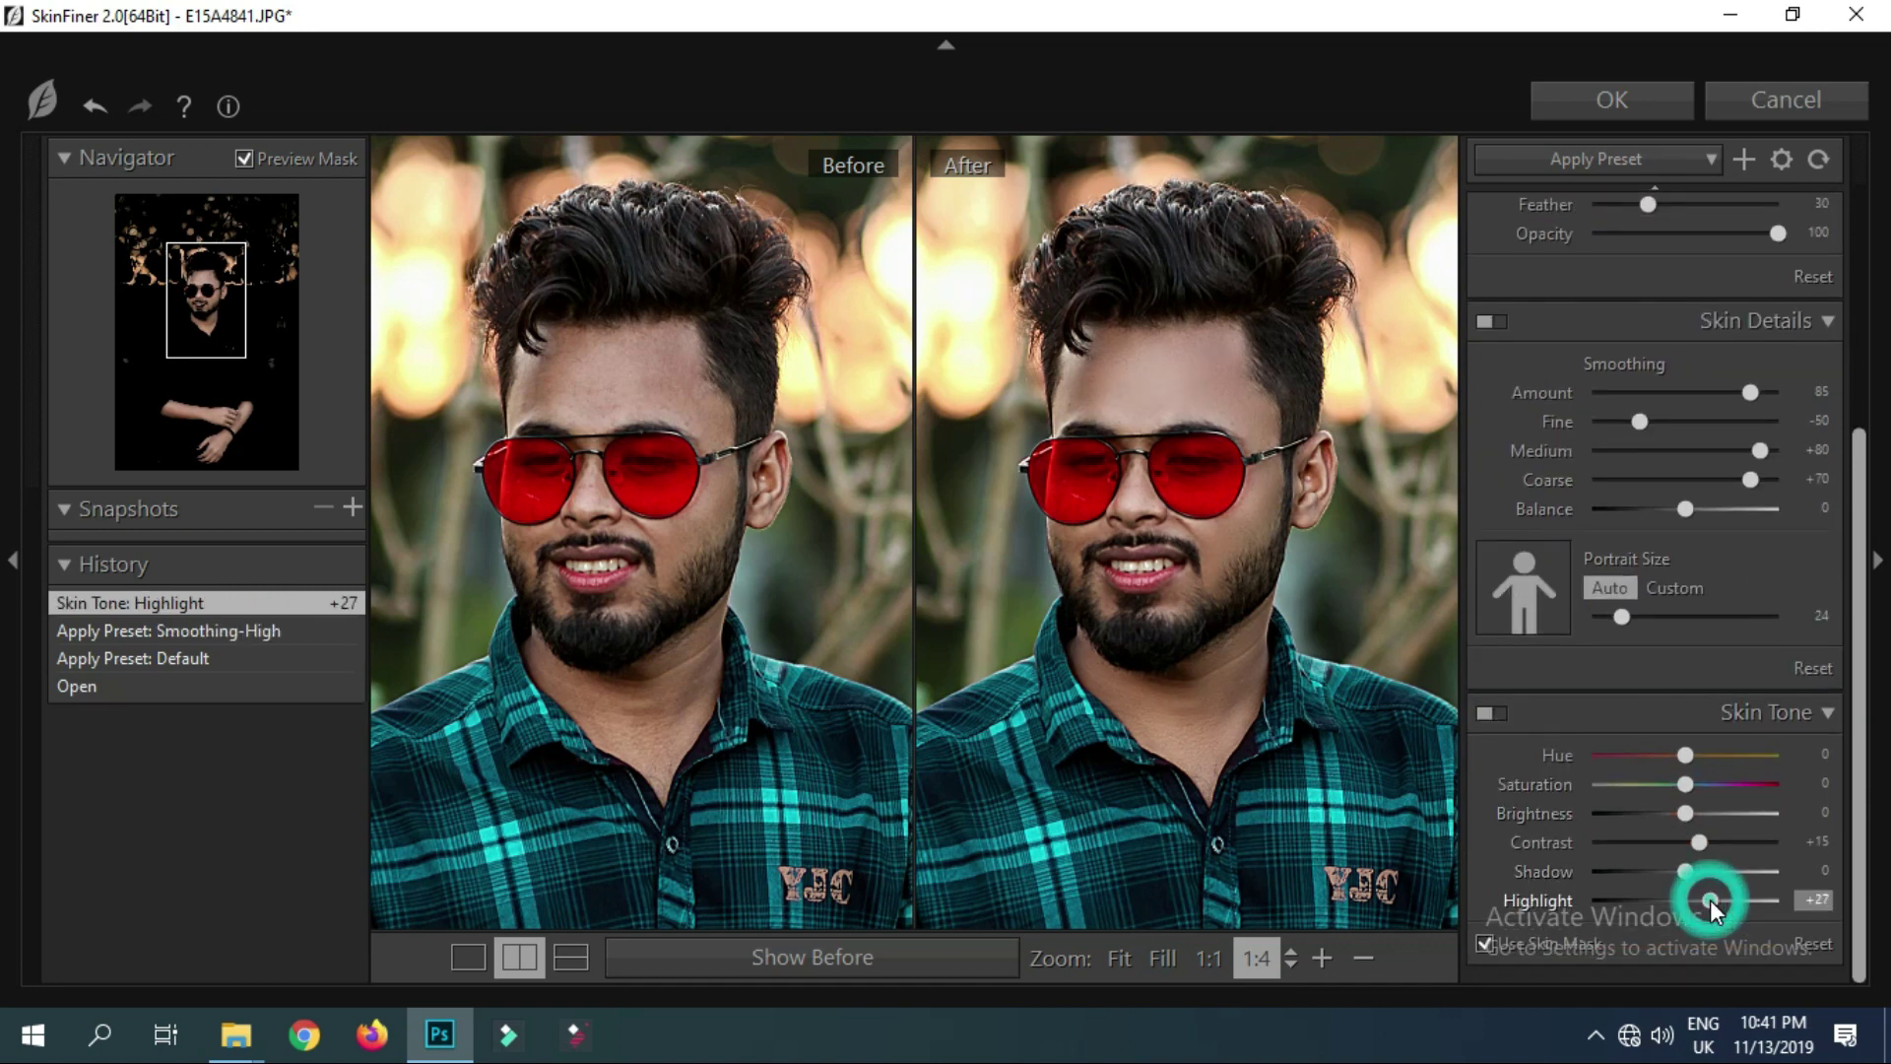
left_click(1700, 811)
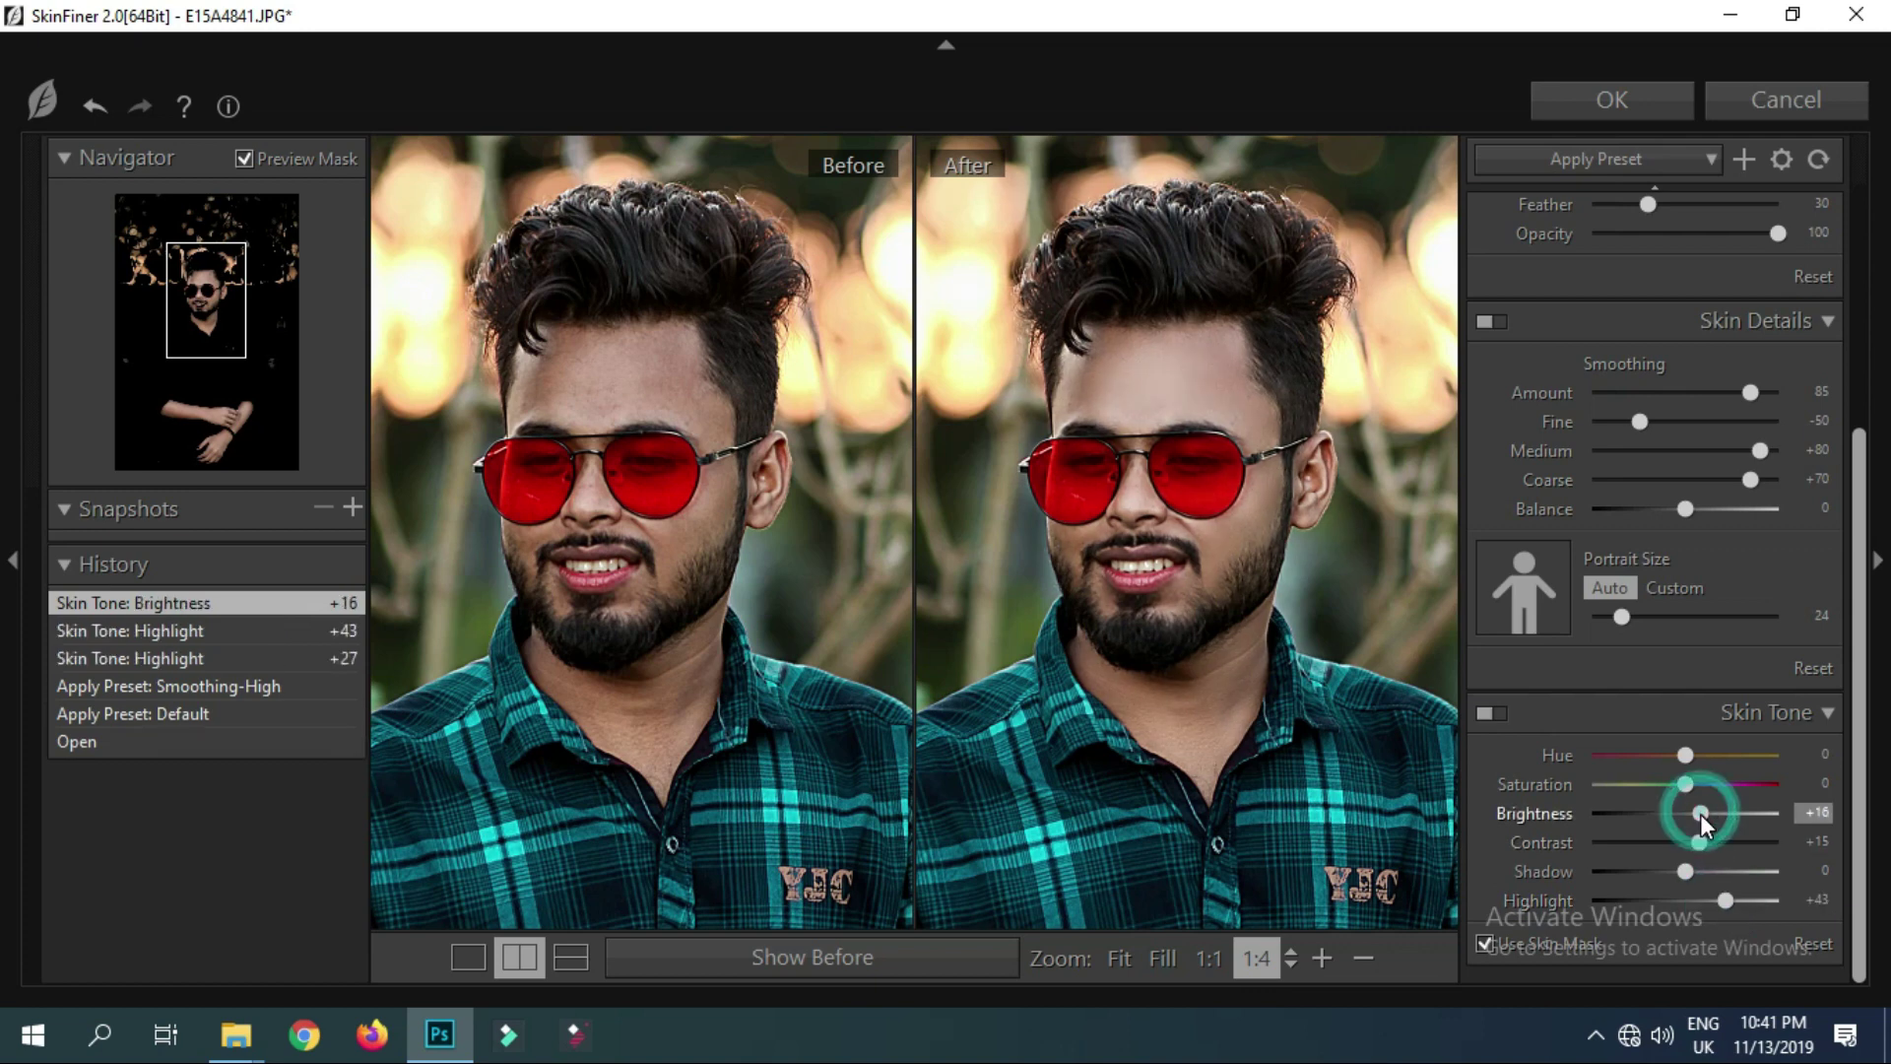
left_click(1710, 811)
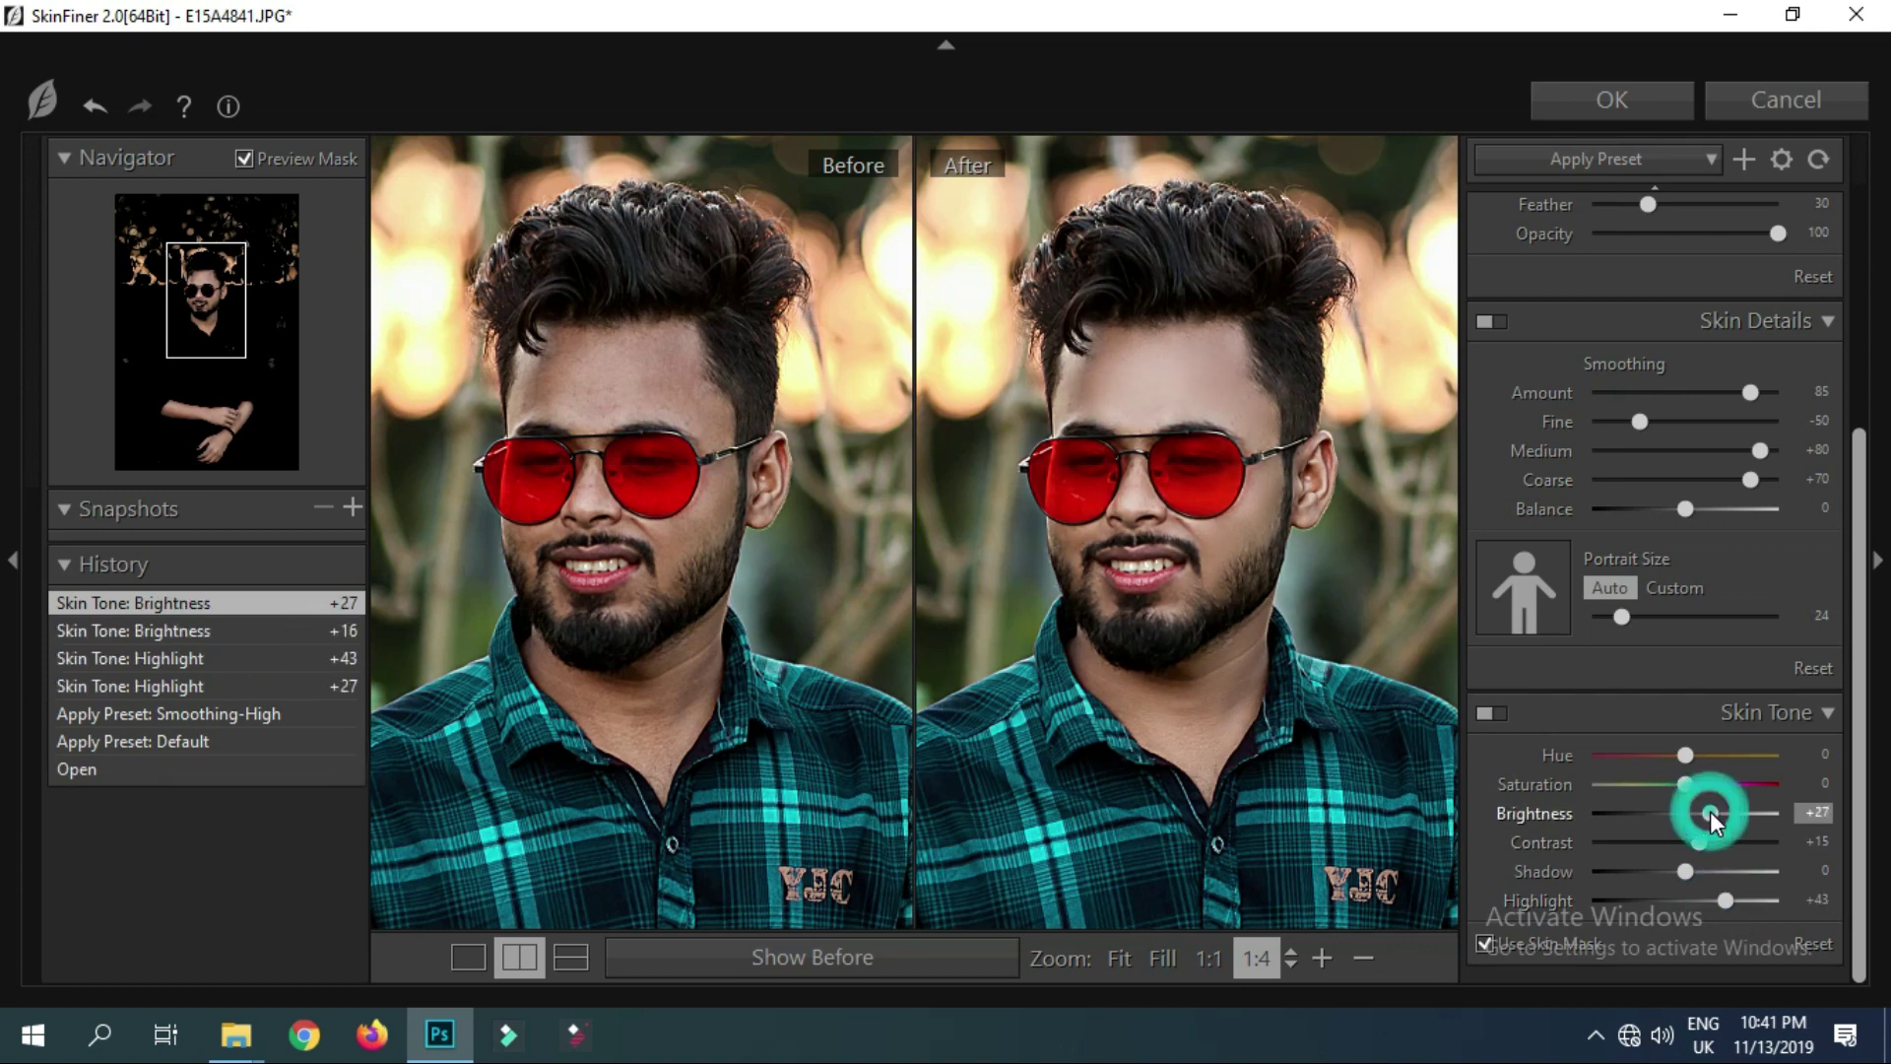
left_click(1587, 102)
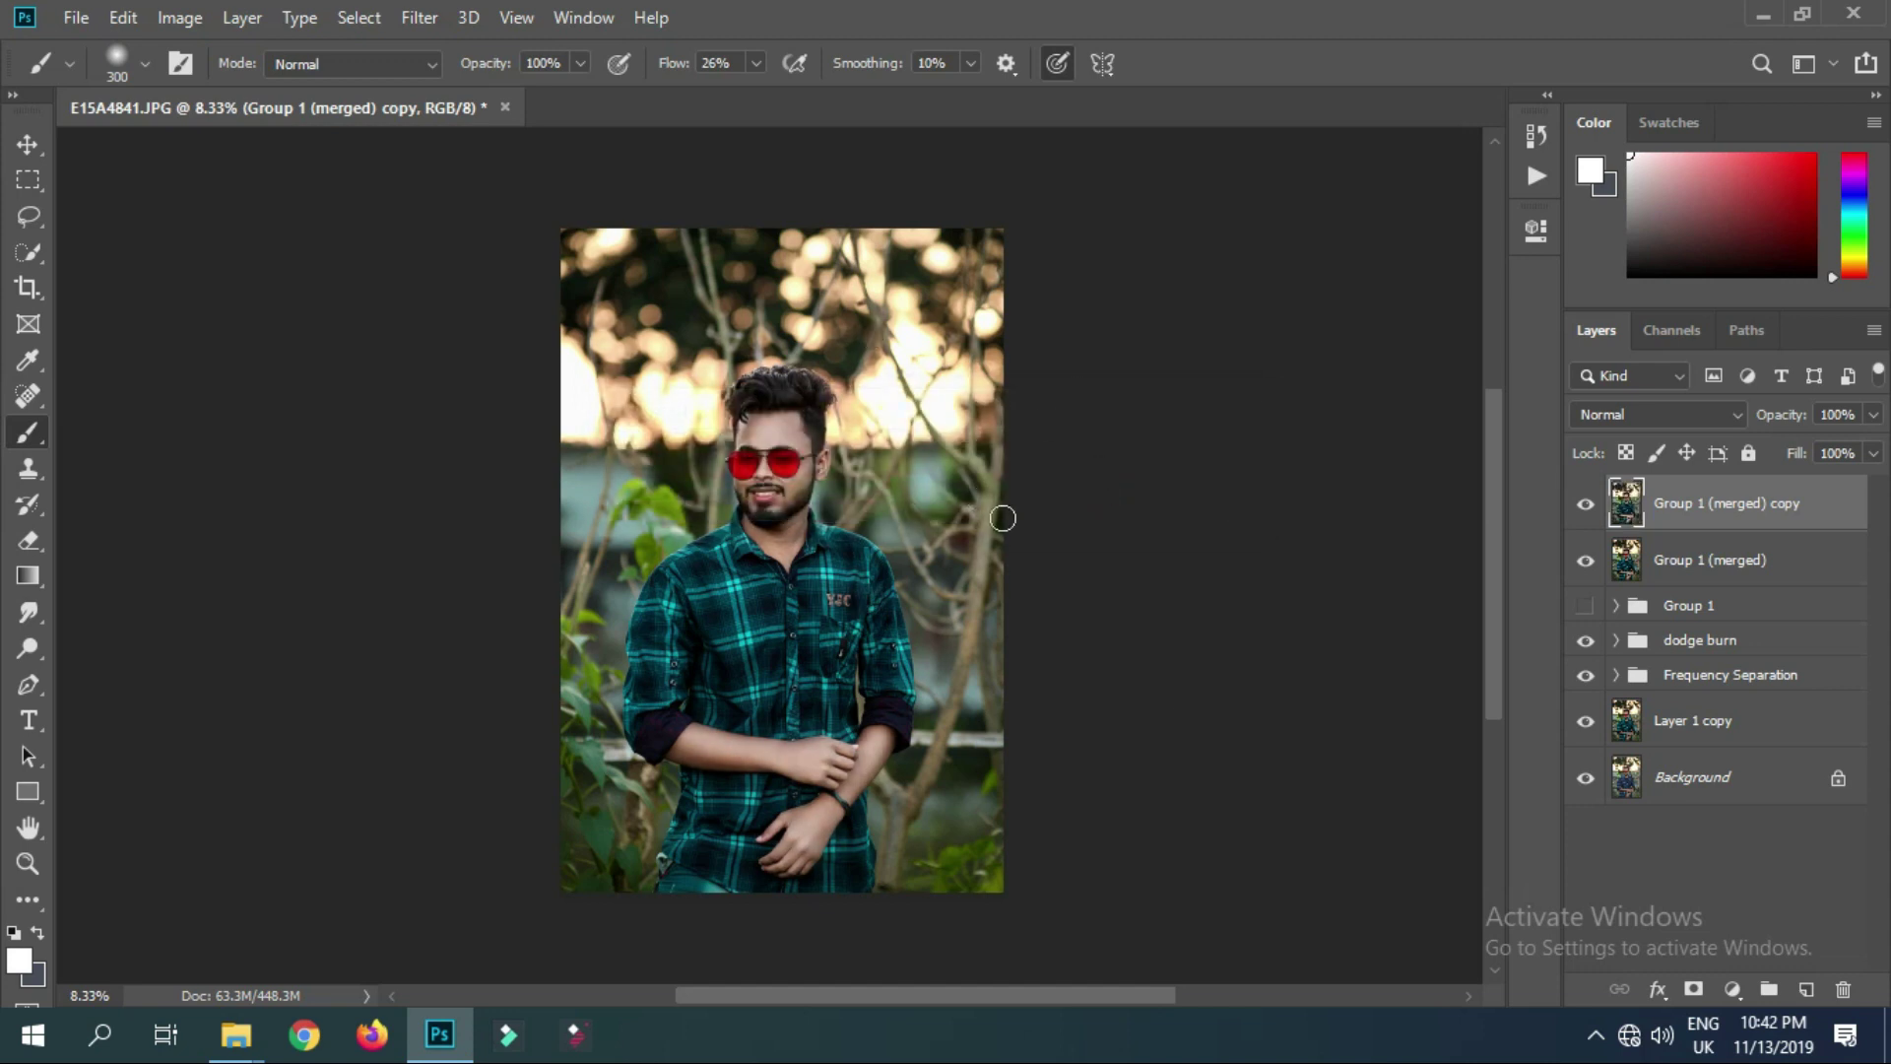
Mask Group 1 (merged) copy, painting the background black with an 1100 px, 100%-flow brush
left_click(1693, 989)
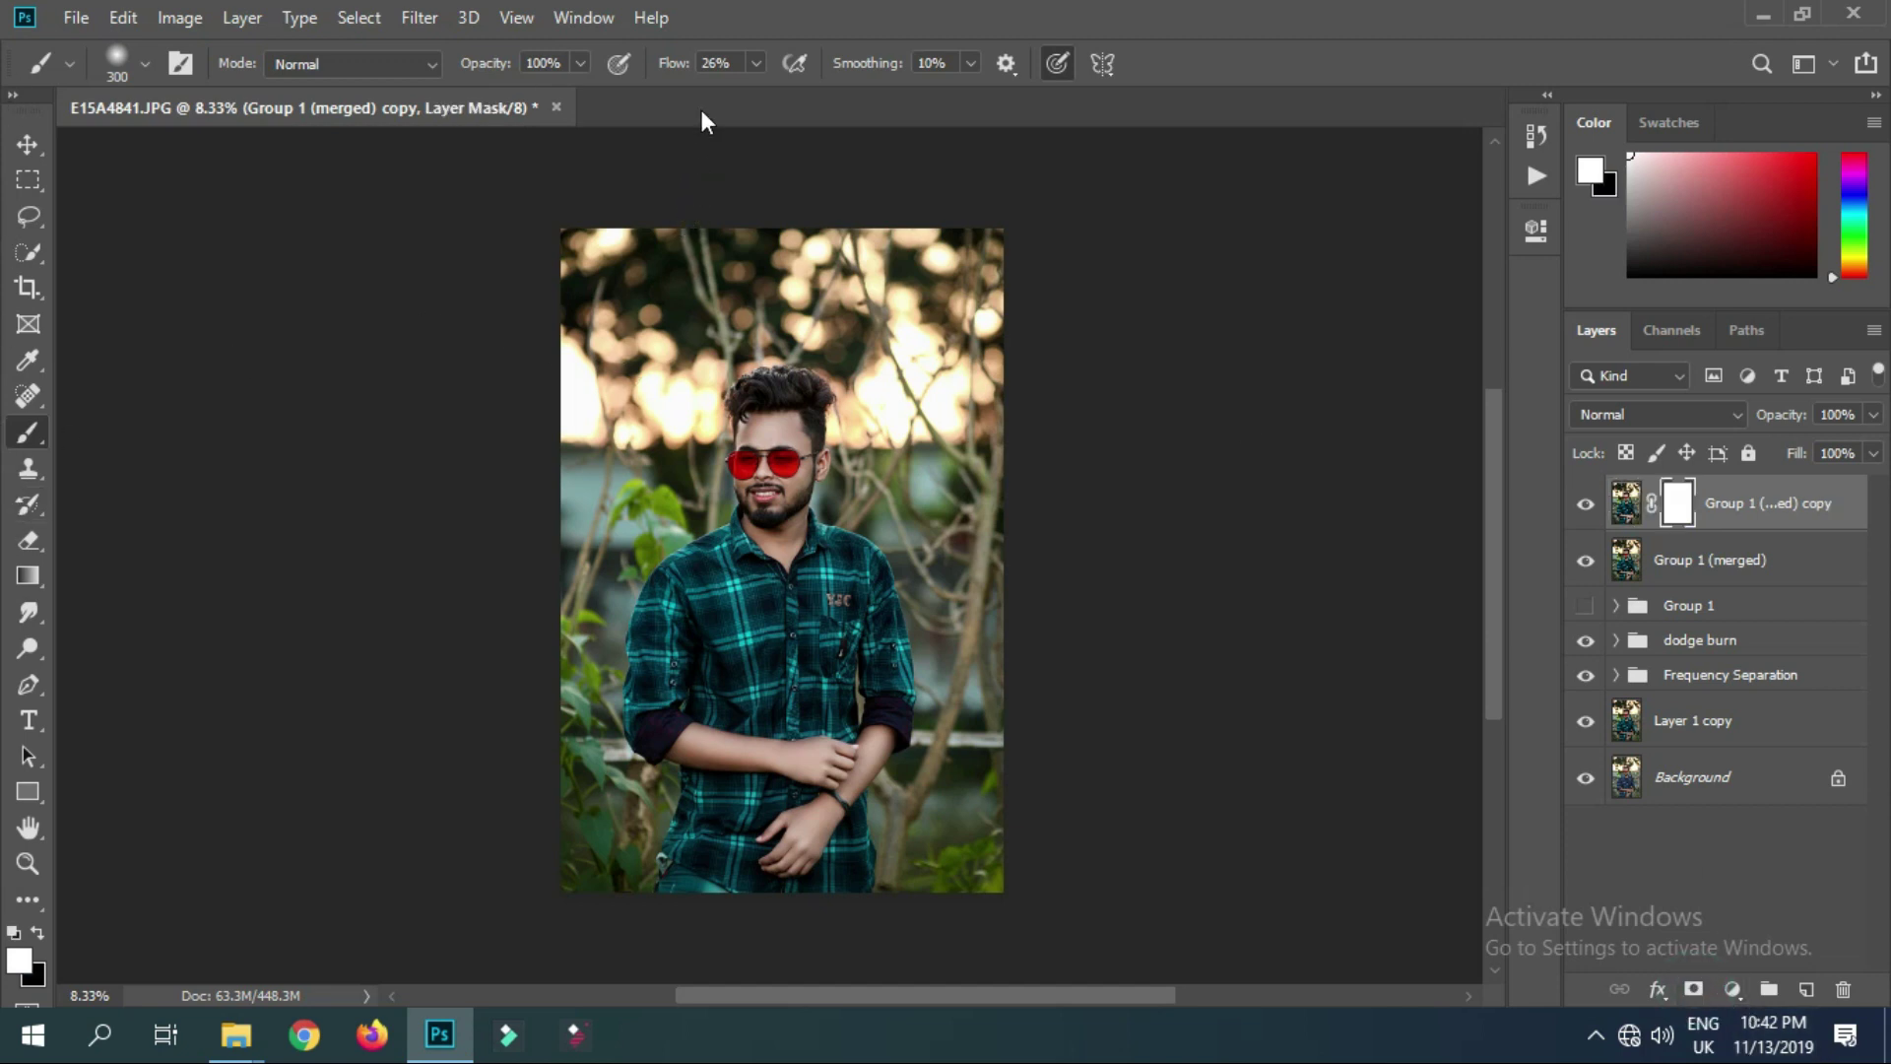
left_click_drag(676, 63, 768, 63)
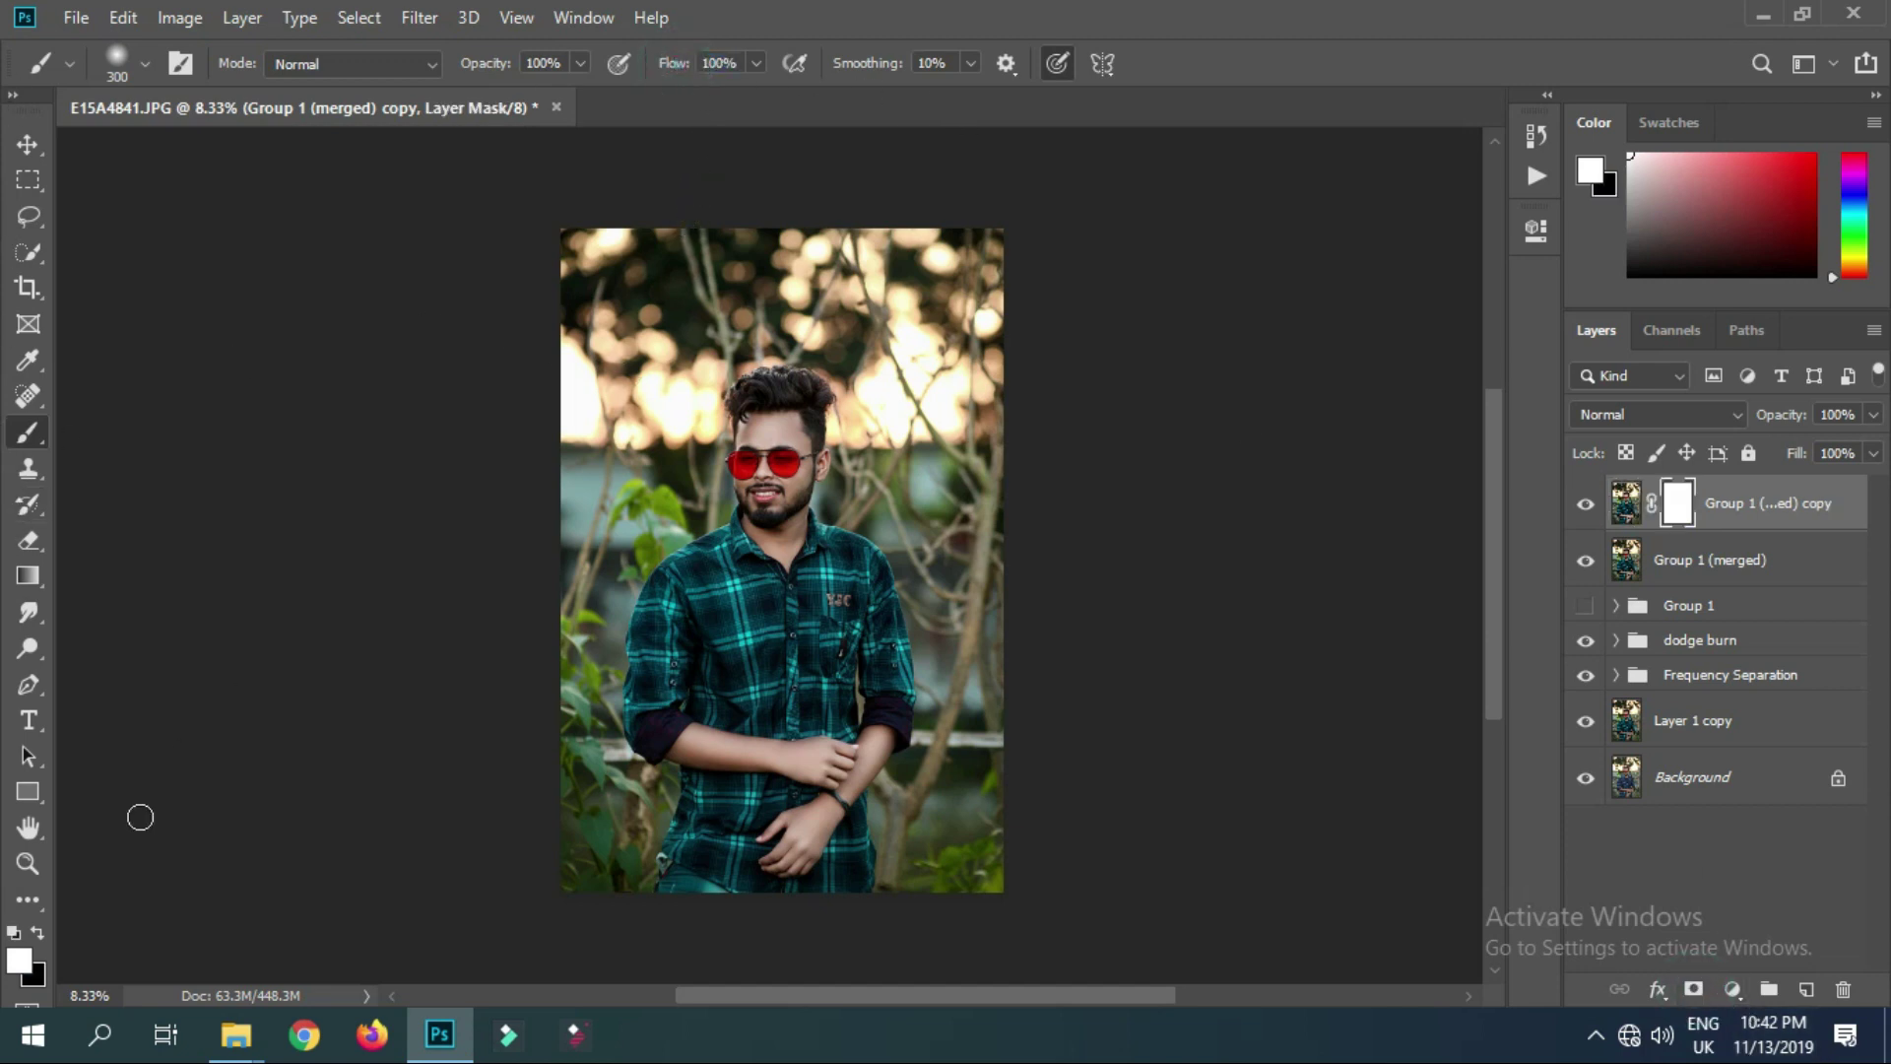
left_click(40, 932)
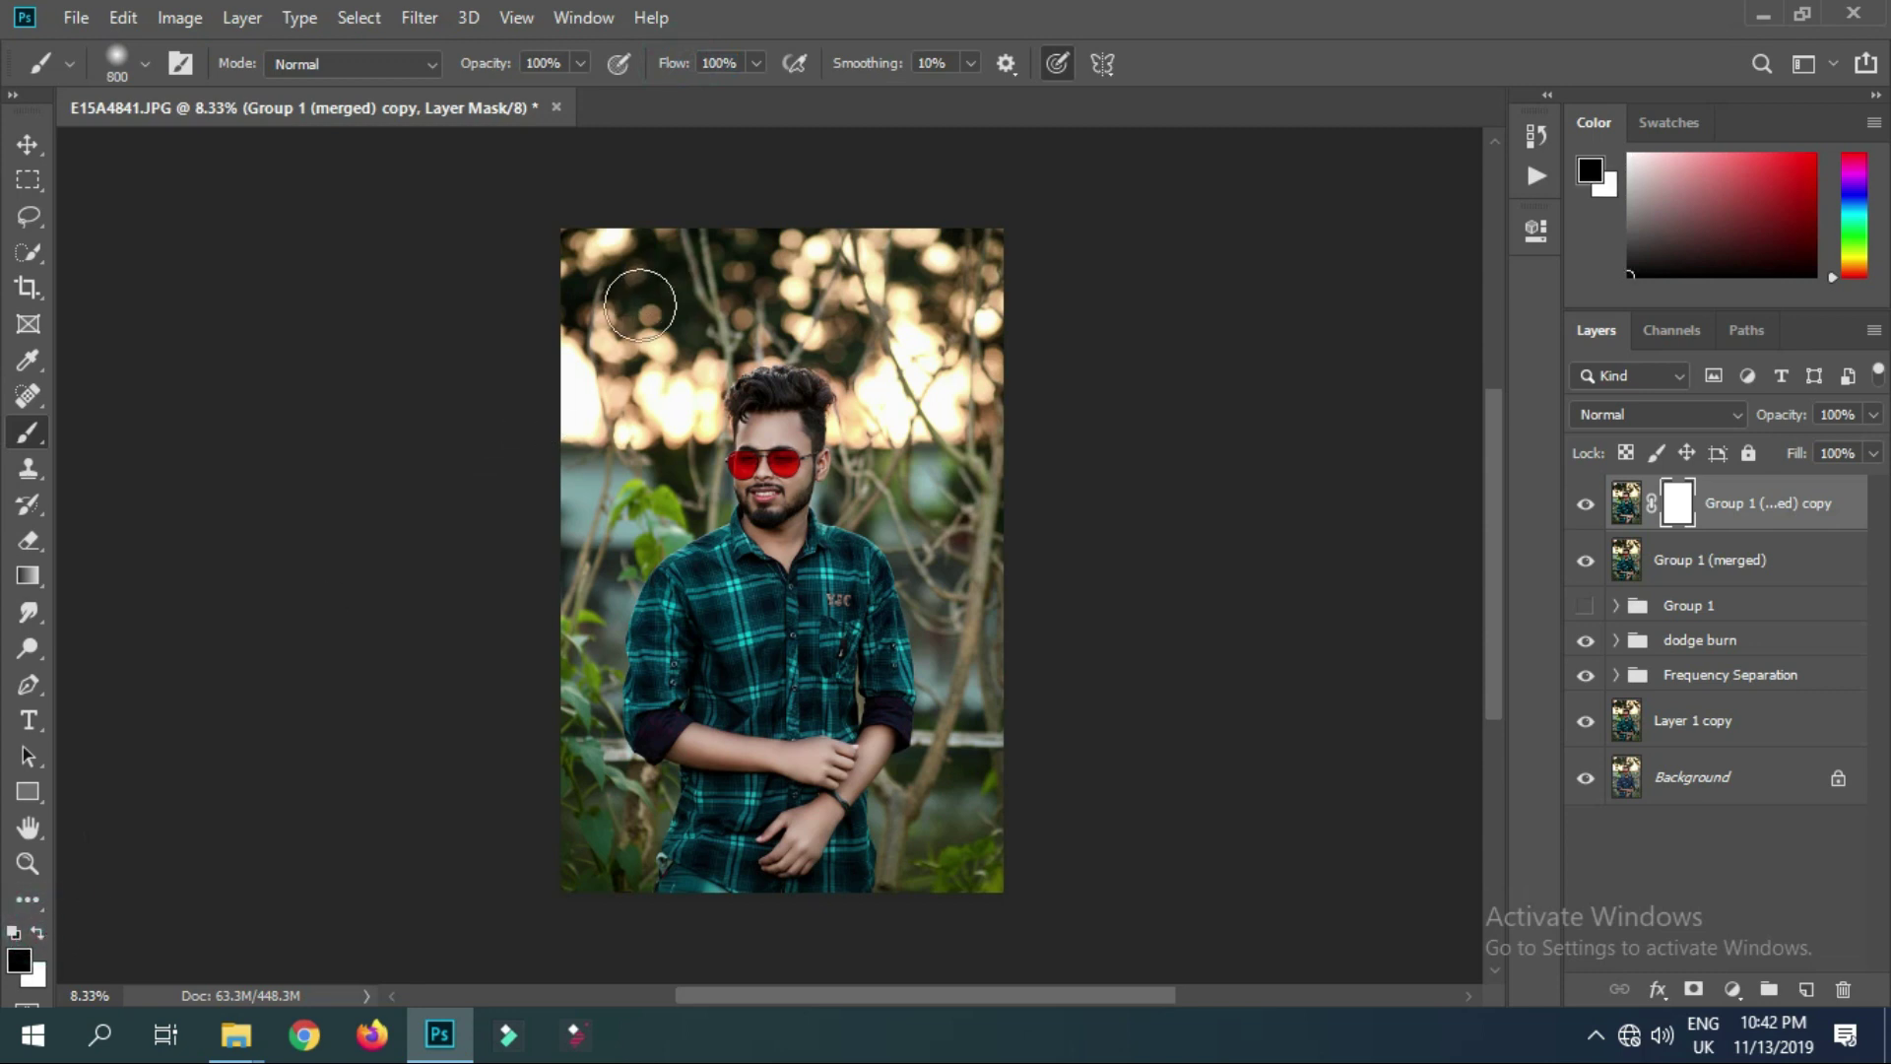
key("bracketright")
key("bracketright")
key("bracketright")
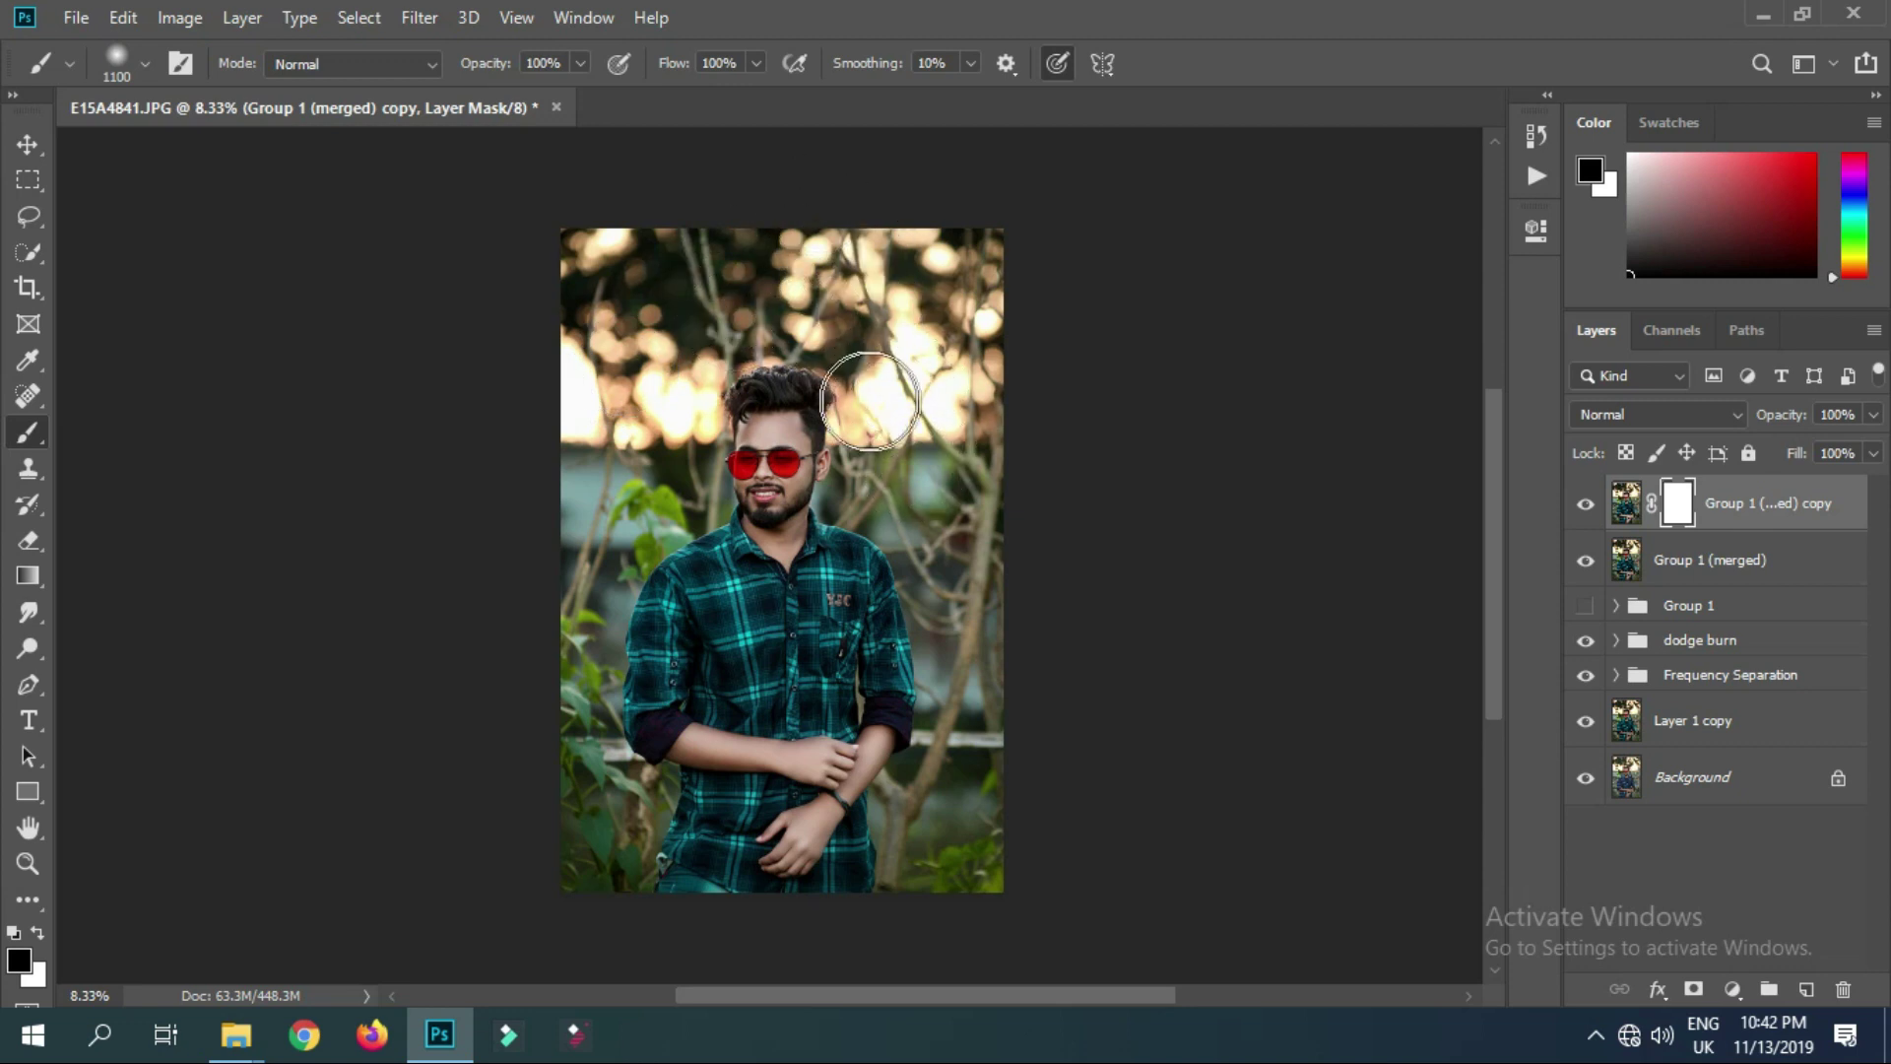
left_click_drag(967, 305, 948, 441)
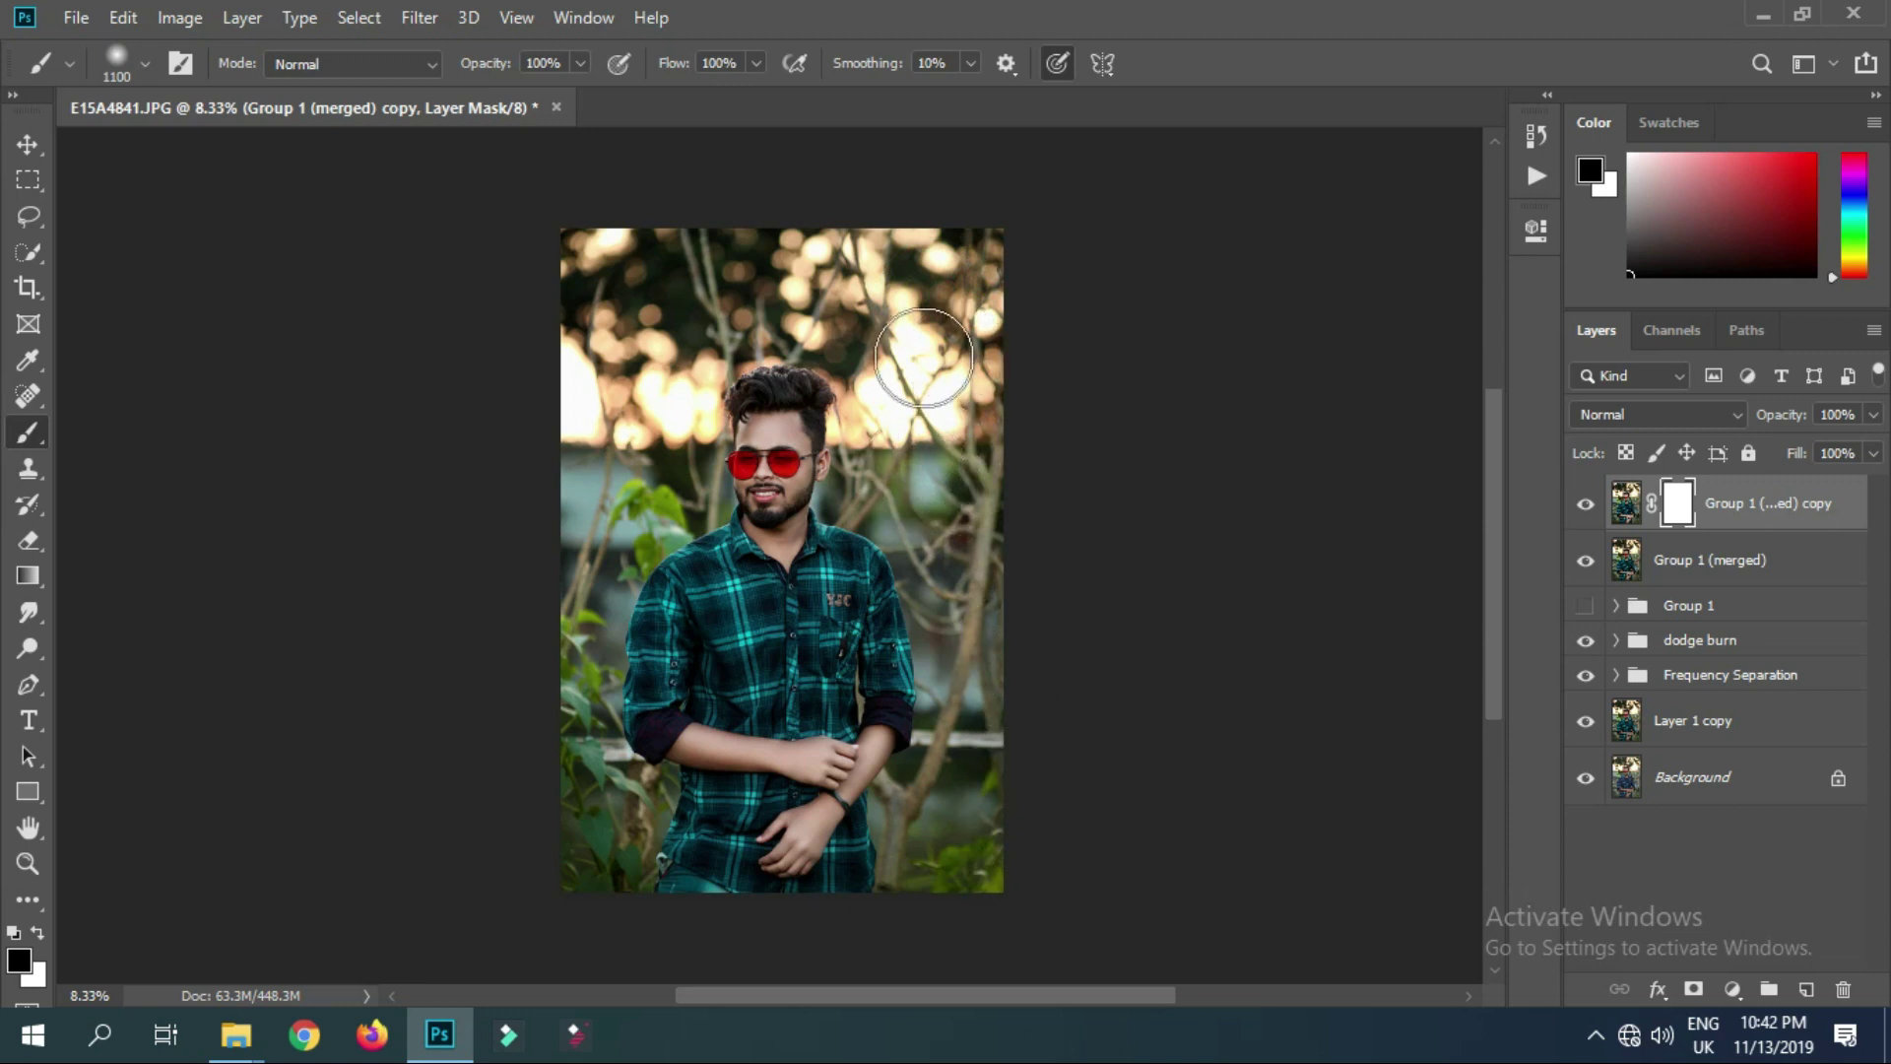
left_click_drag(735, 250, 565, 266)
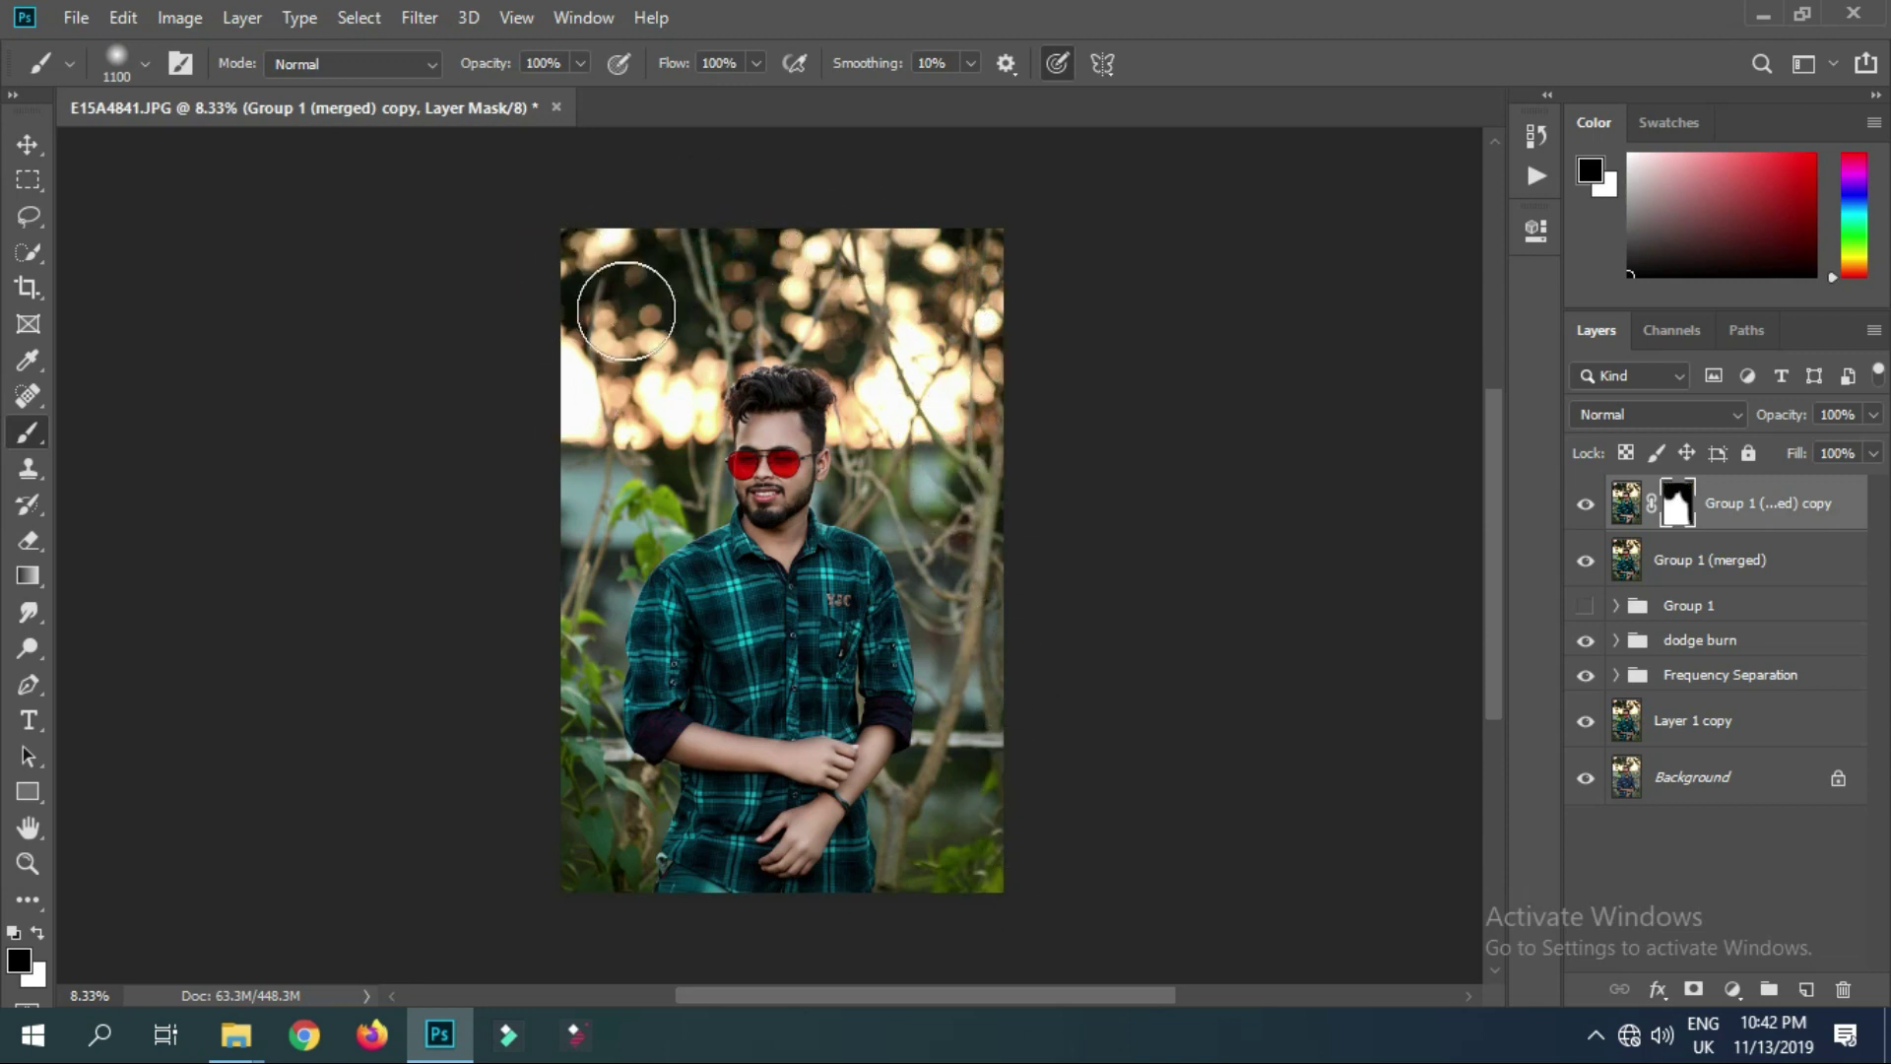
left_click(1586, 509)
left_click(1586, 509)
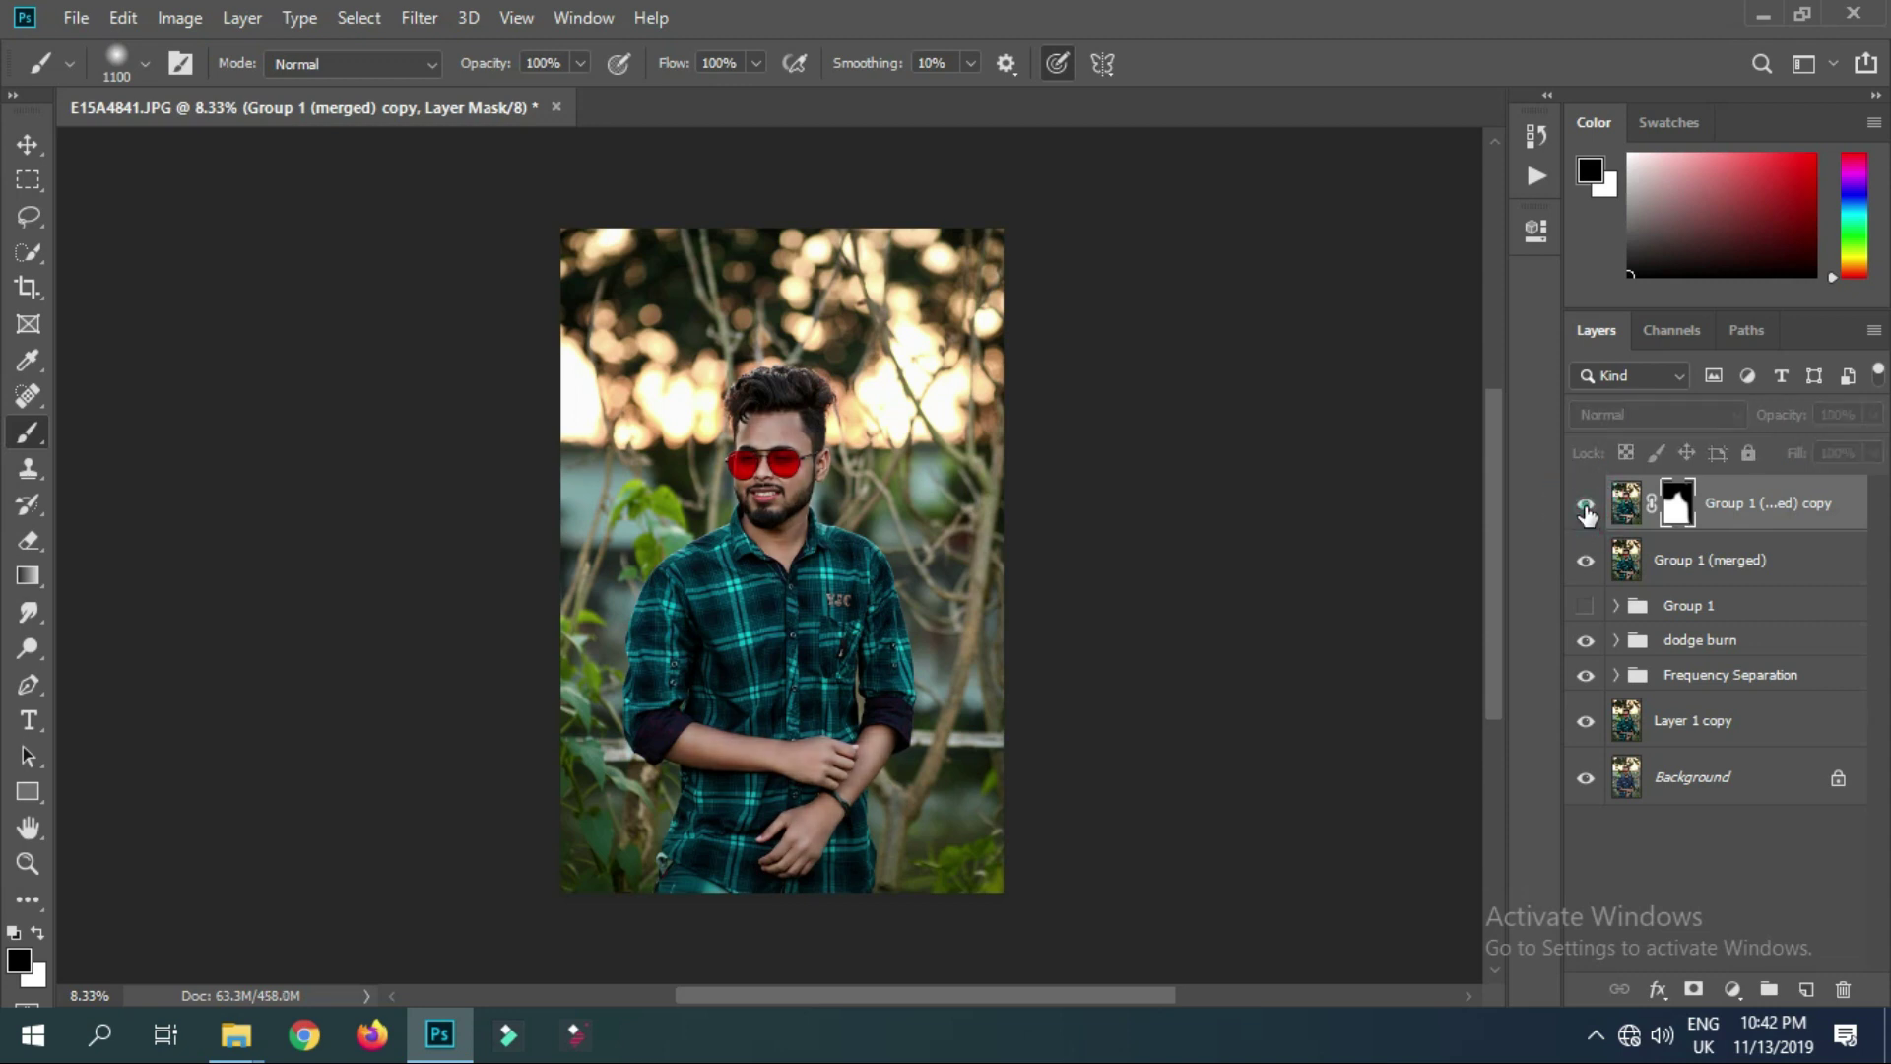
left_click(1586, 508)
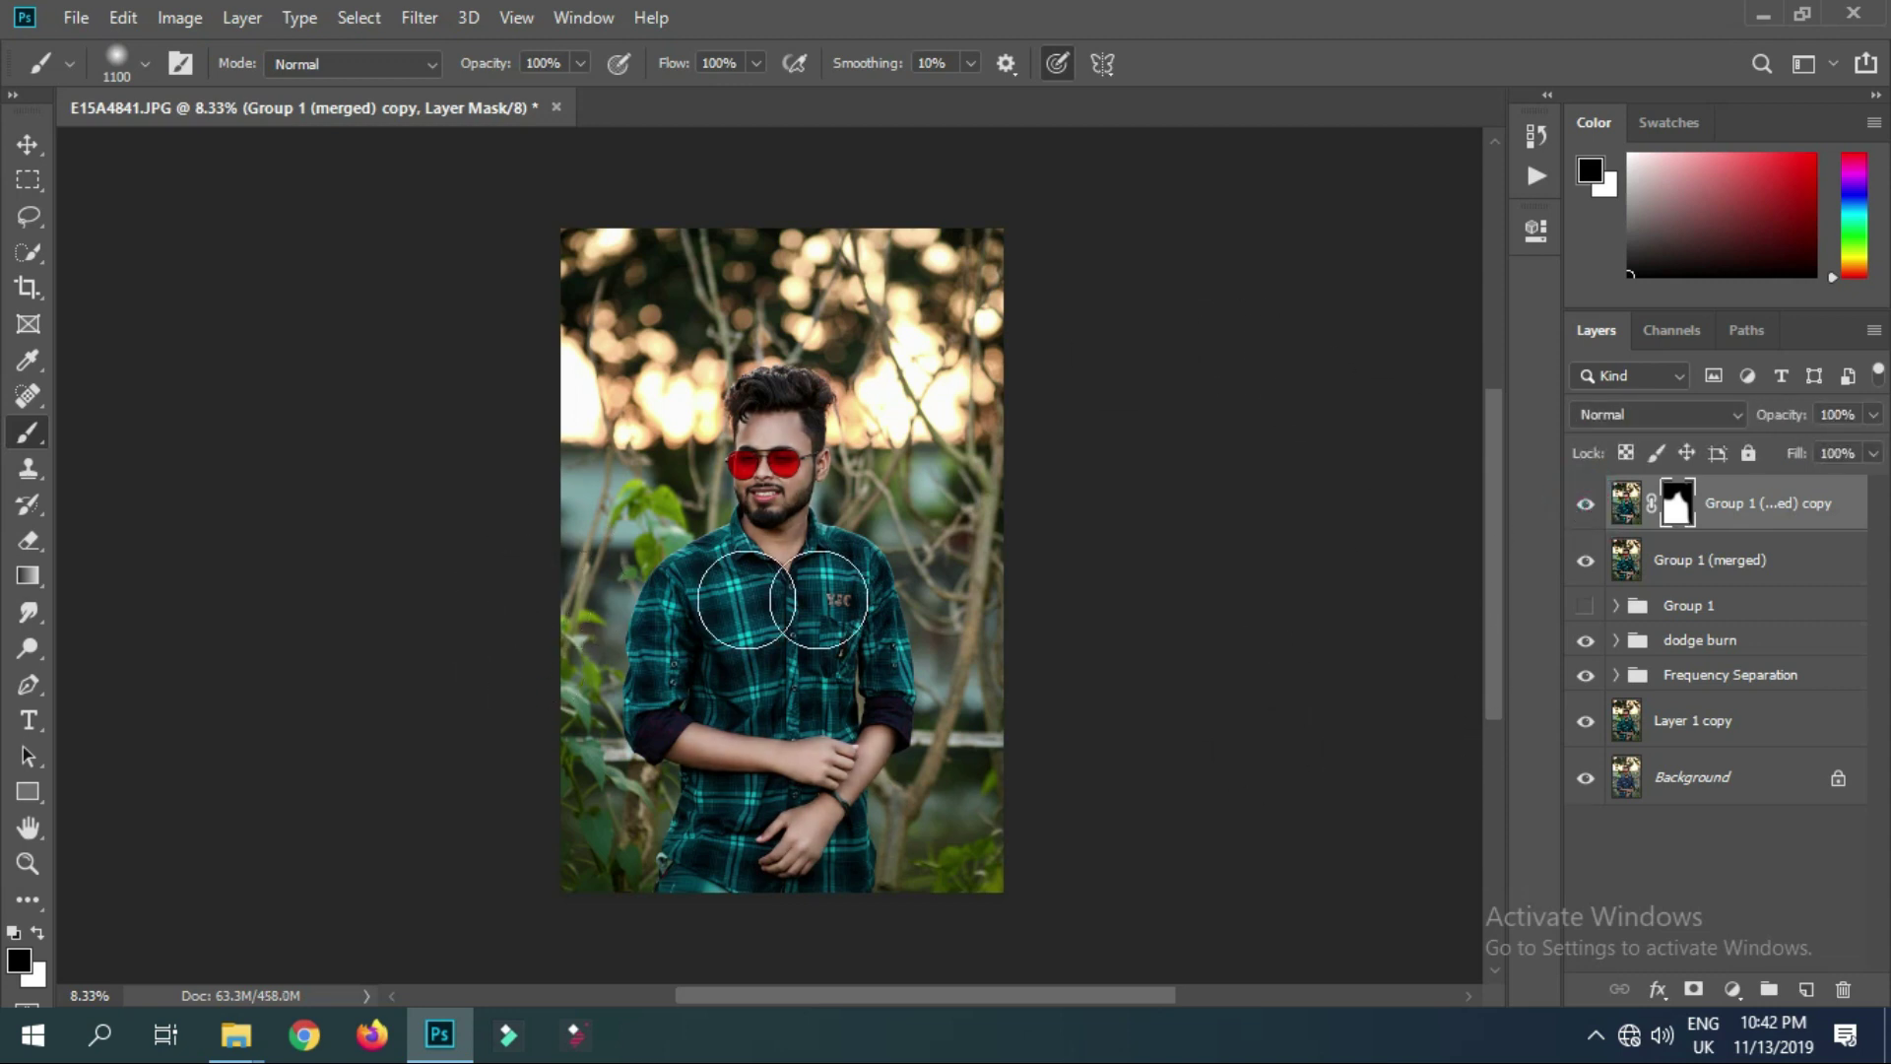
left_click(1721, 570, "ctrl")
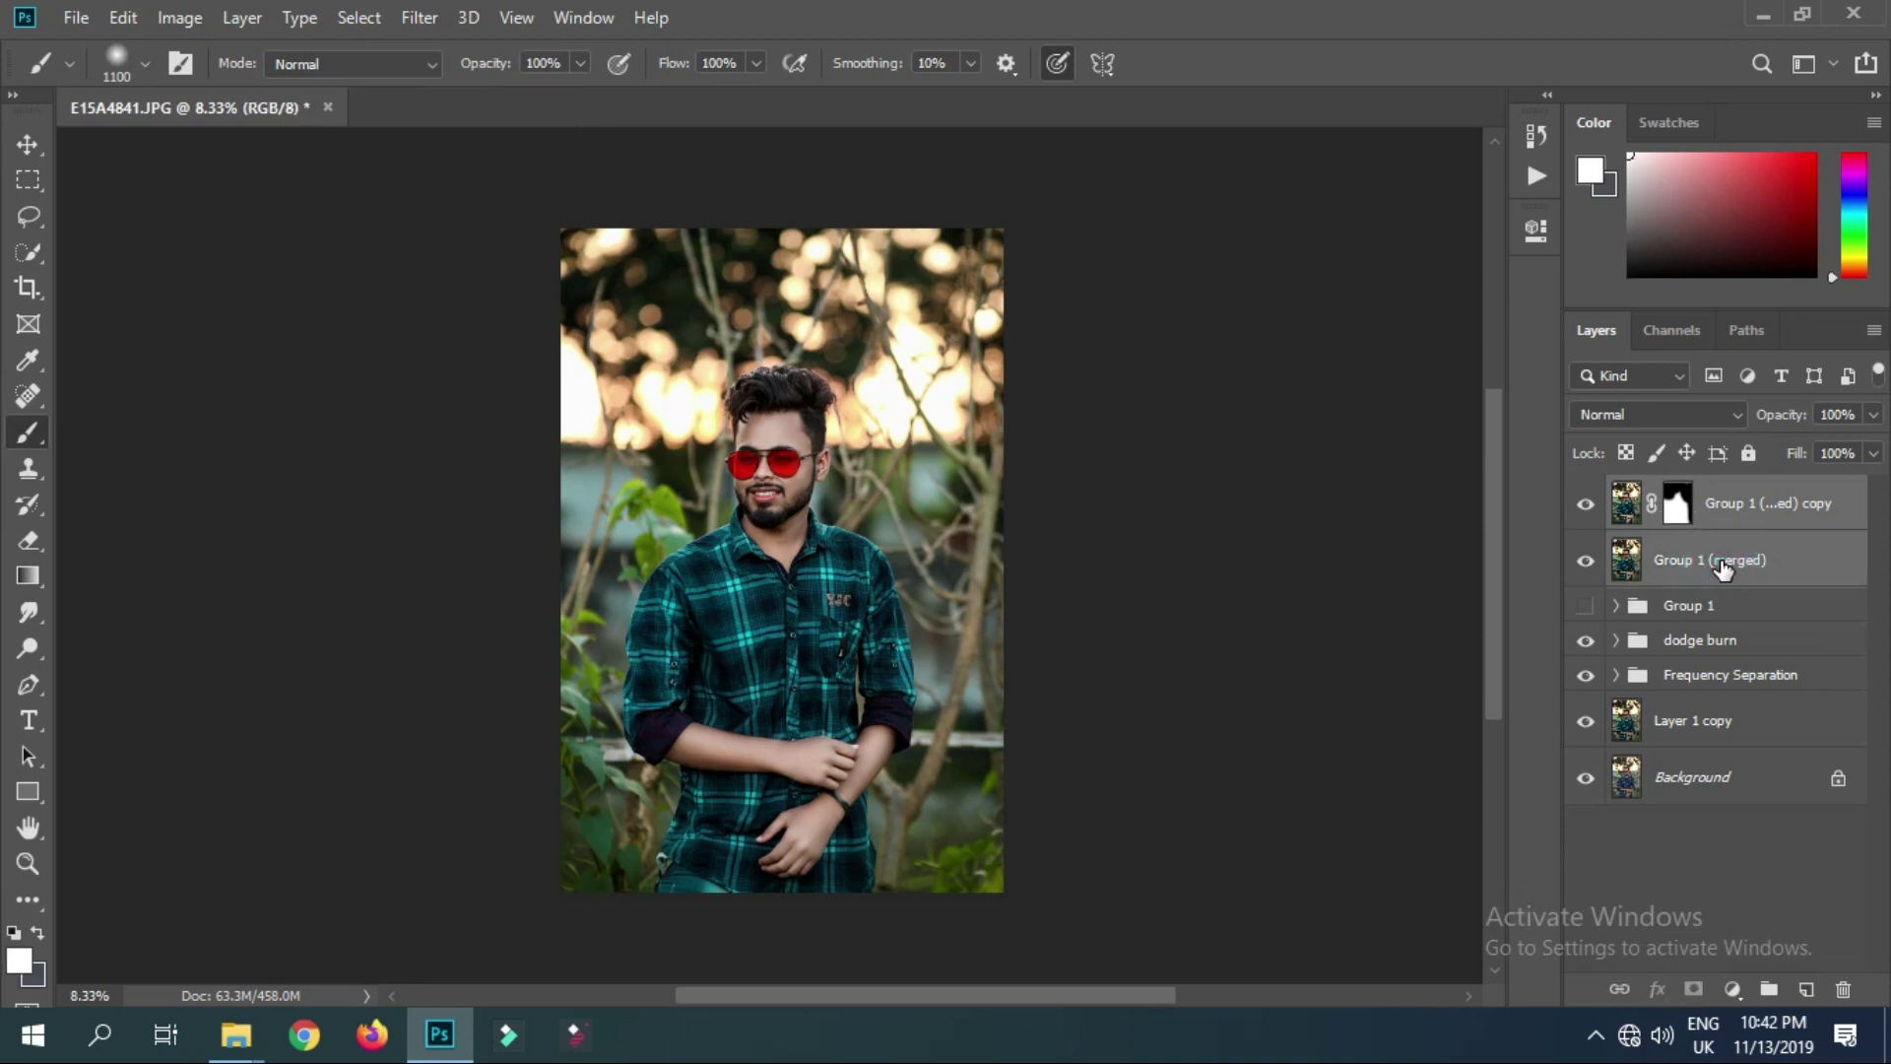
Merge the two layers, duplicate the result as Group 1 (merged) copy 2, and zoom to 50% on the face
right_click(1721, 566)
left_click(1439, 820)
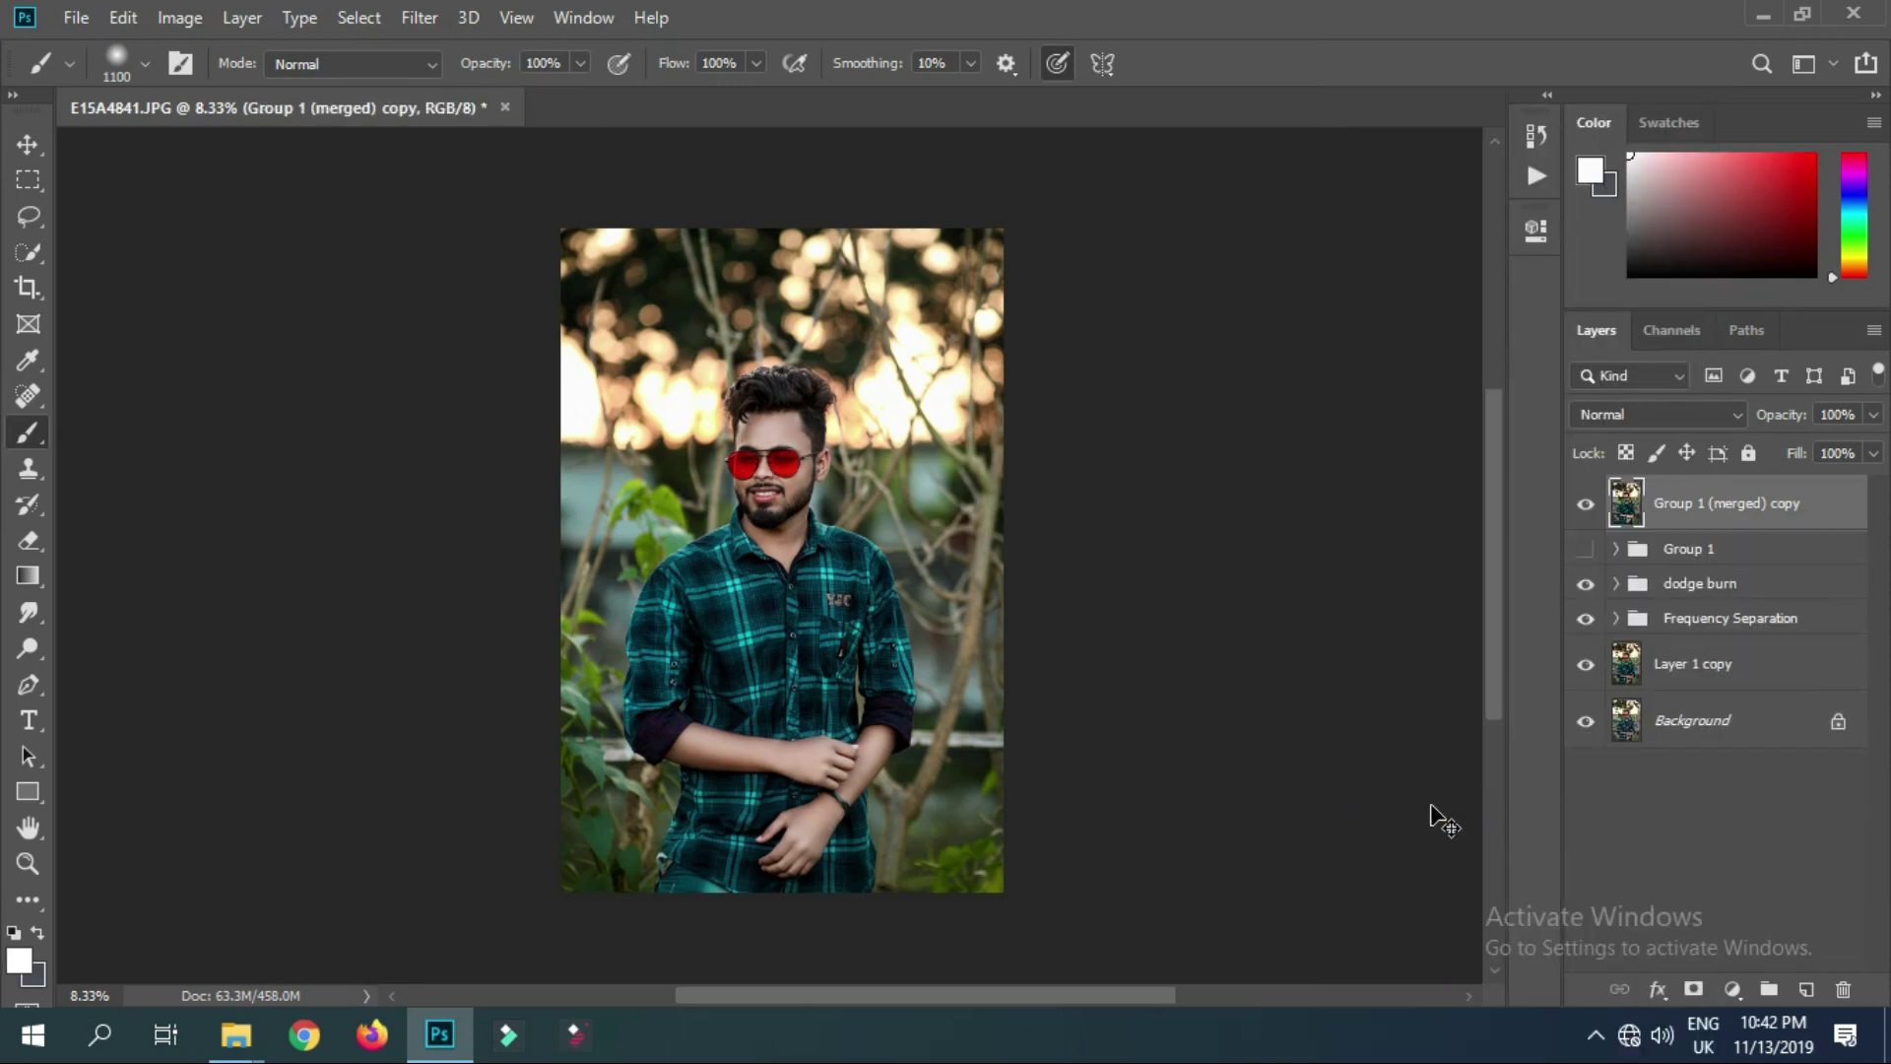
key("ctrl+j")
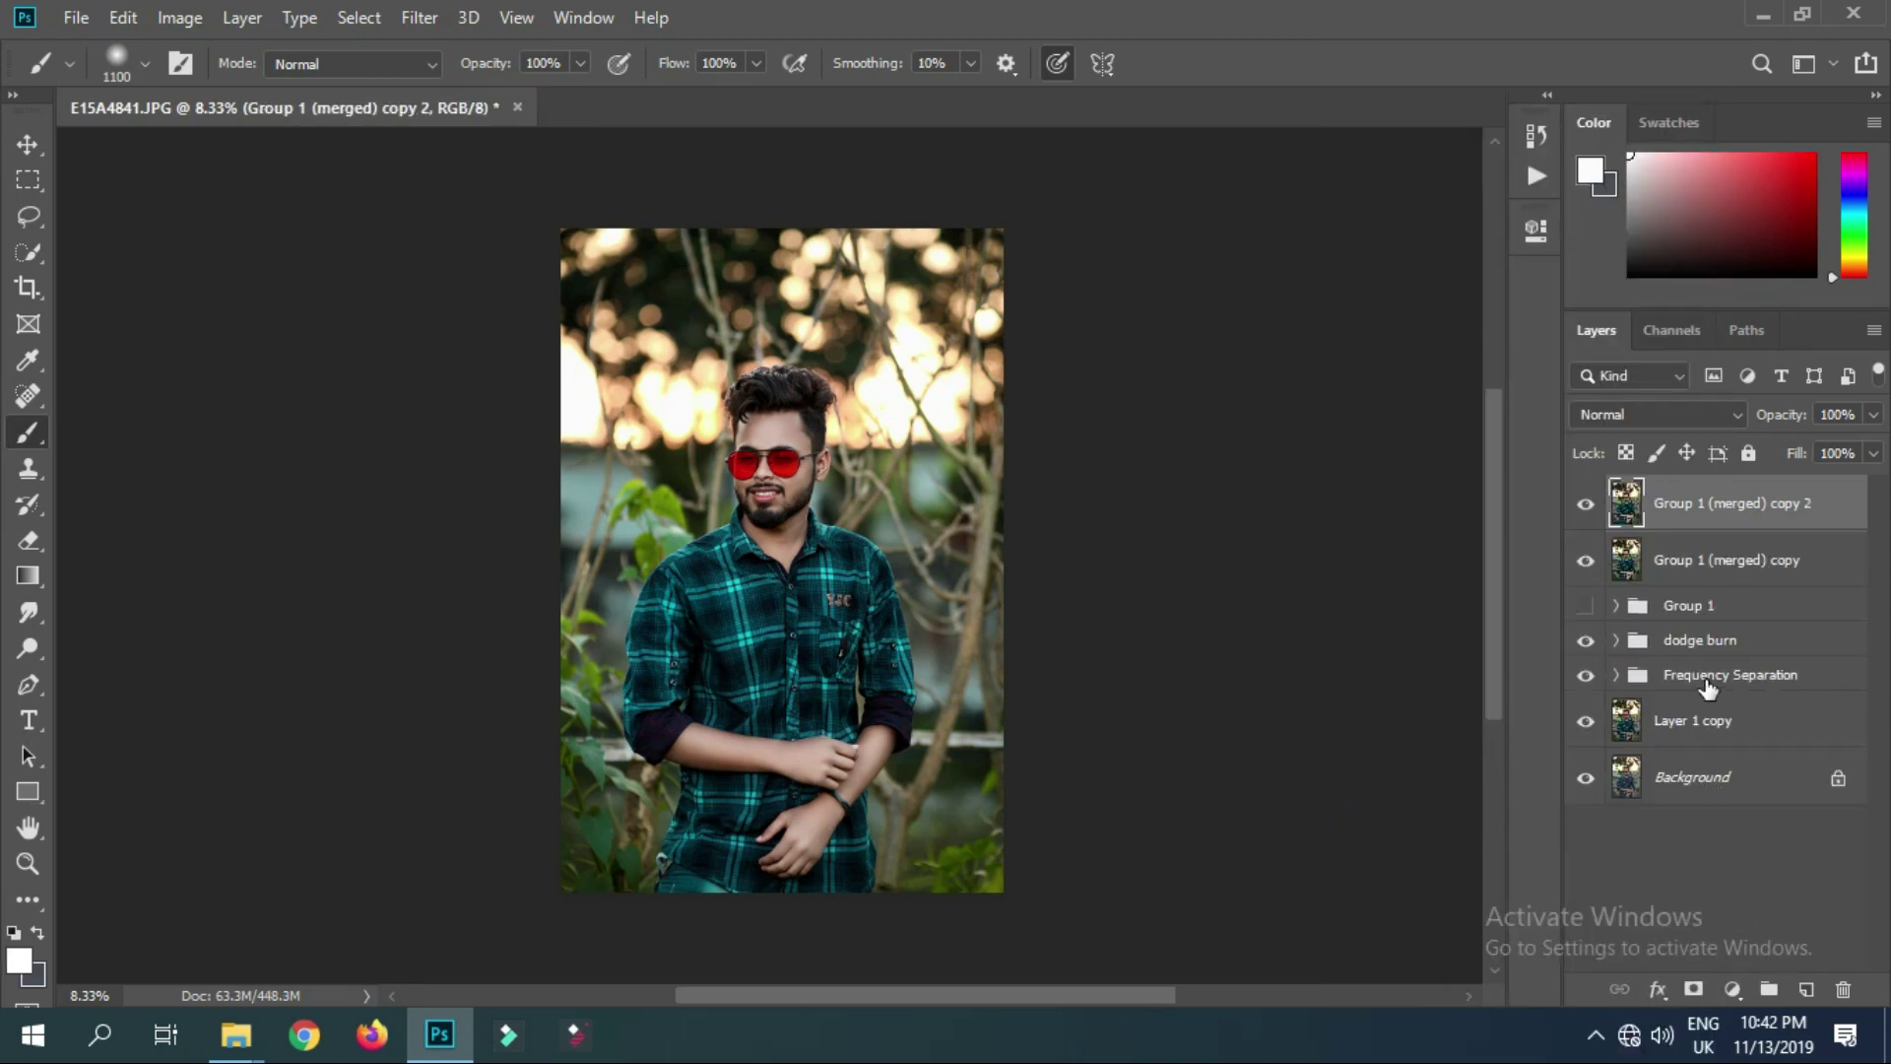
left_click(18, 398)
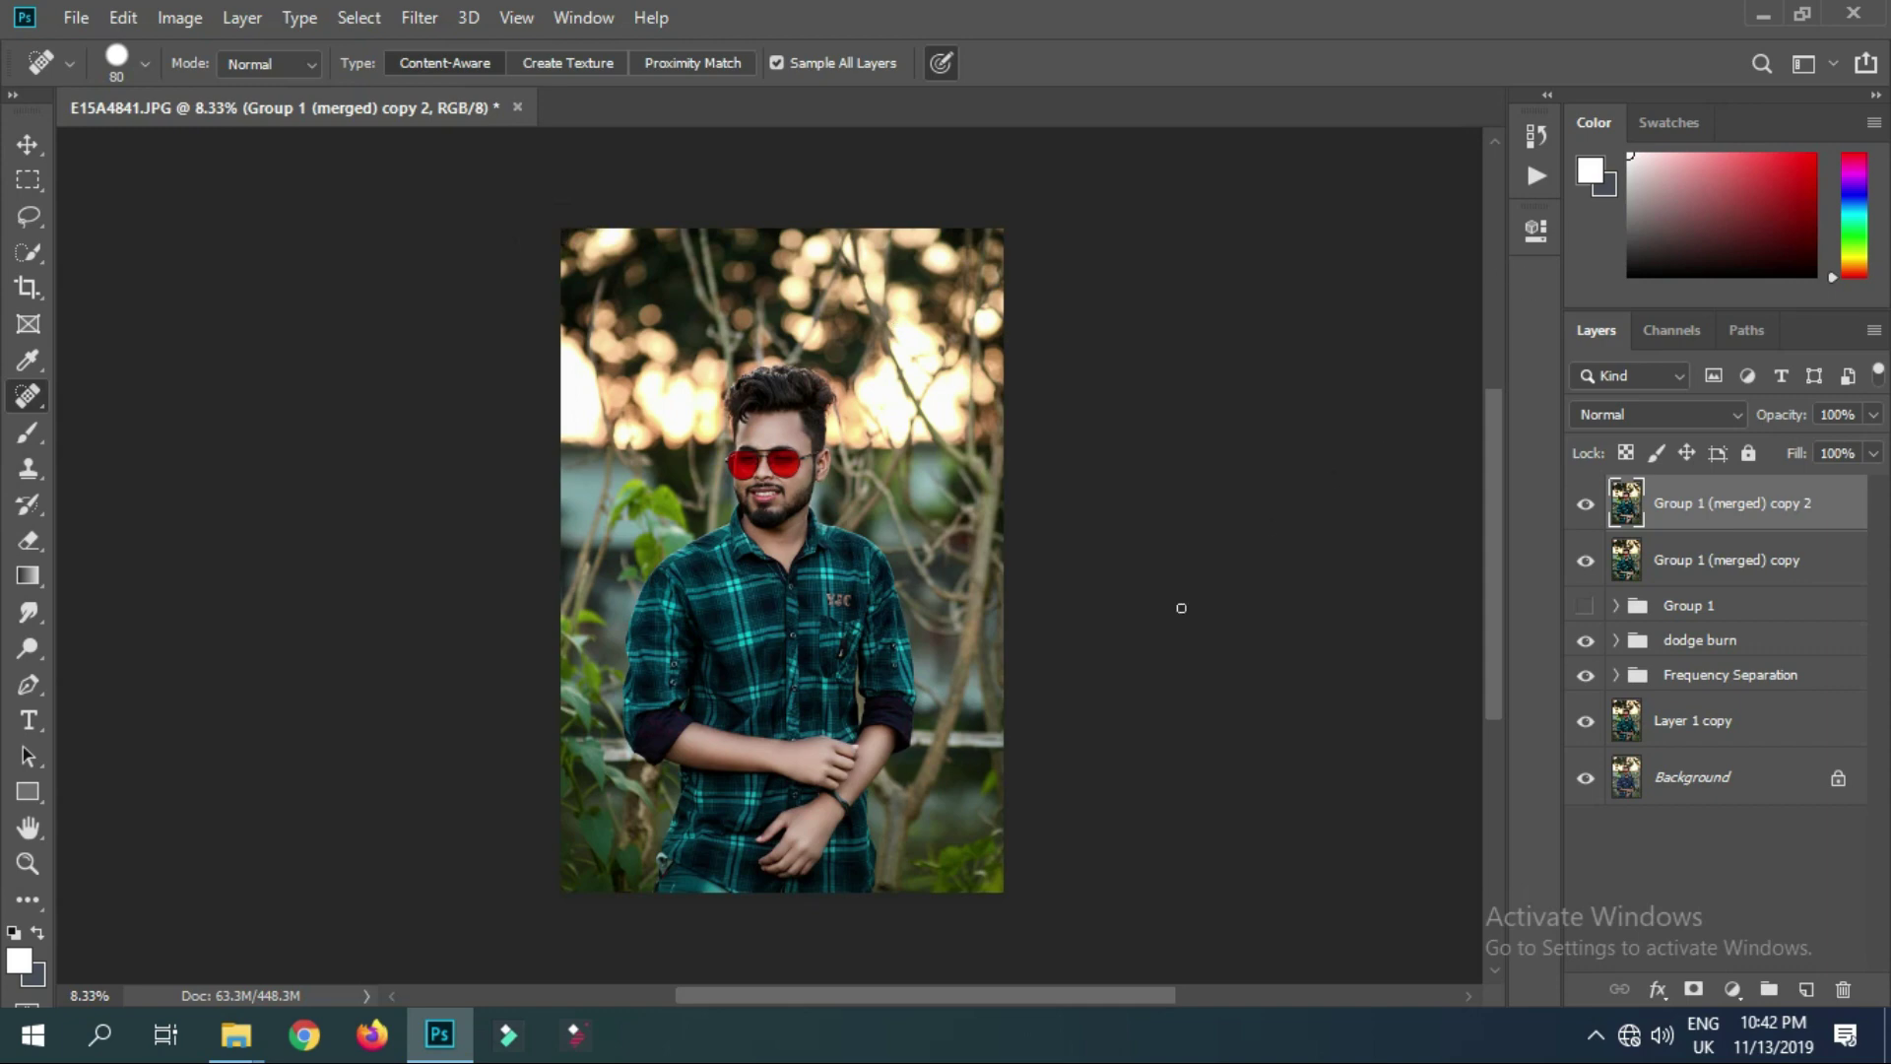
left_click(791, 539, "ctrl")
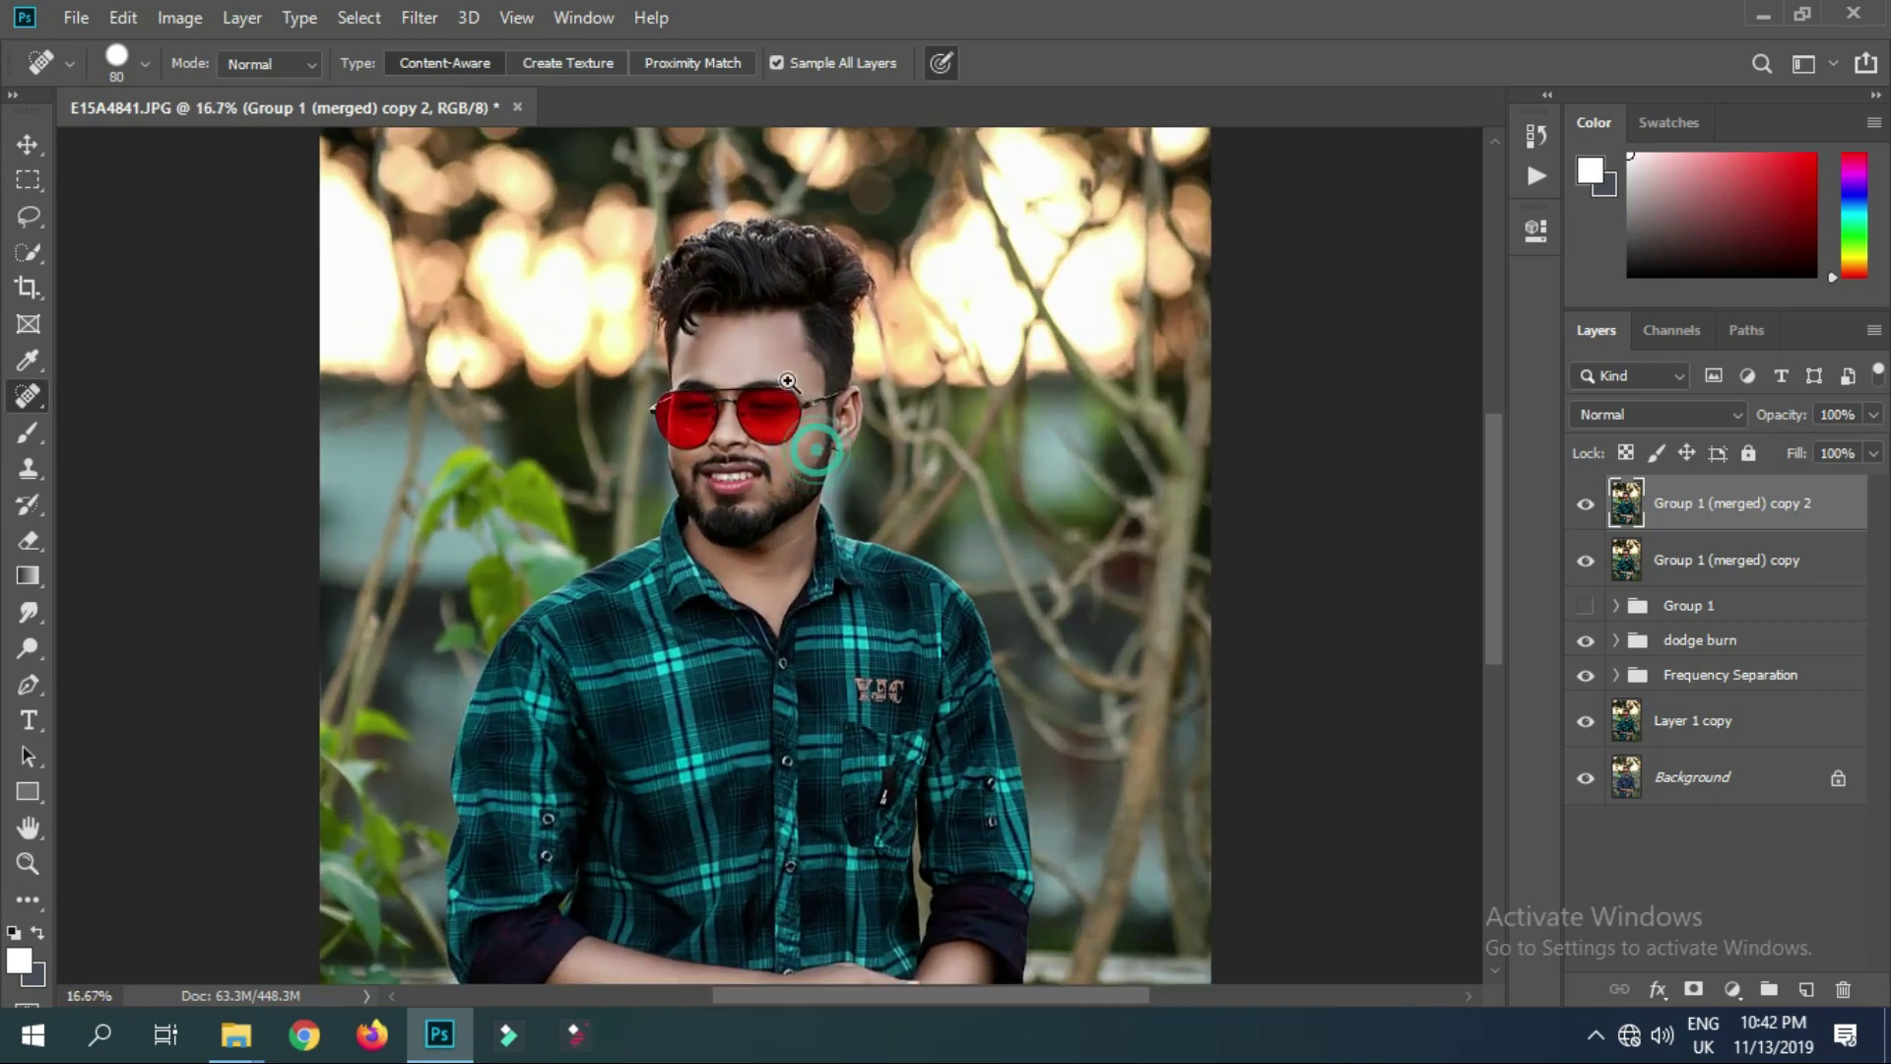
left_click(788, 443, "ctrl")
left_click(781, 380, "ctrl")
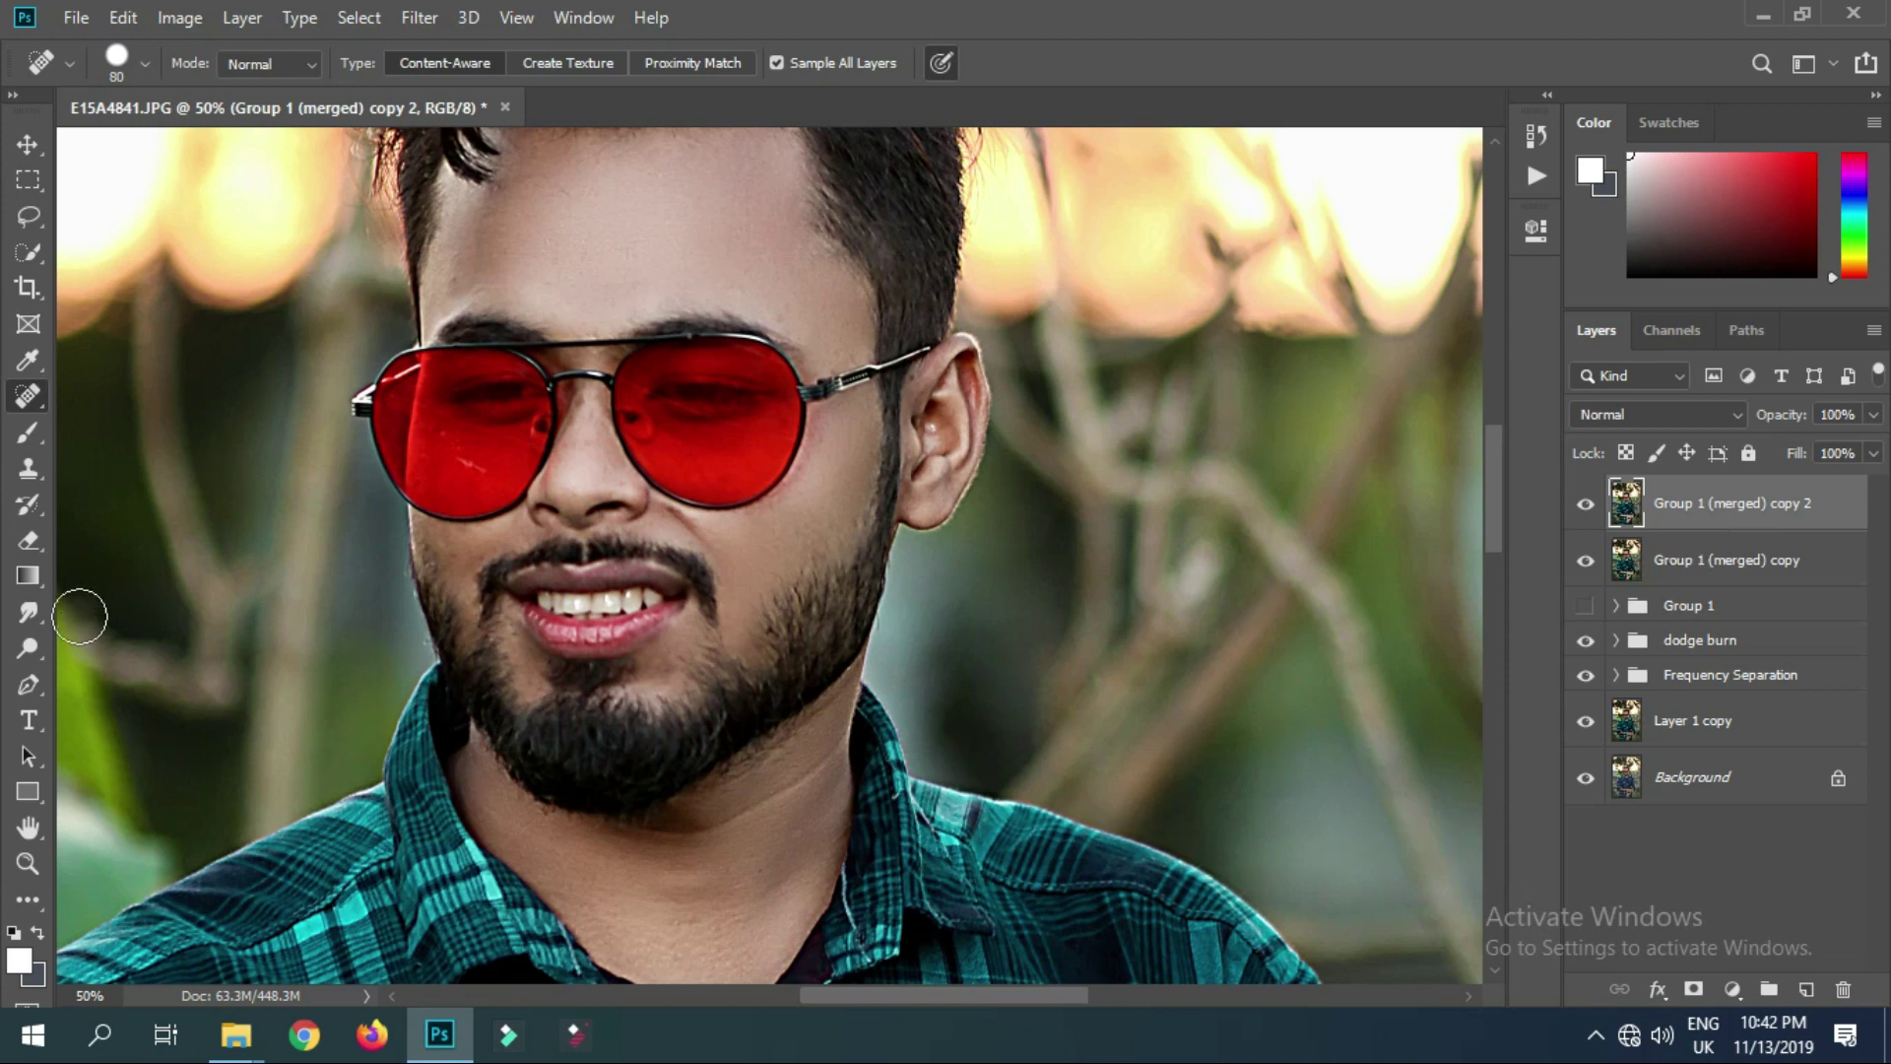
Dodge the bridge and ridge of the nose with a smaller Midtones brush at 50% exposure
left_click(21, 650)
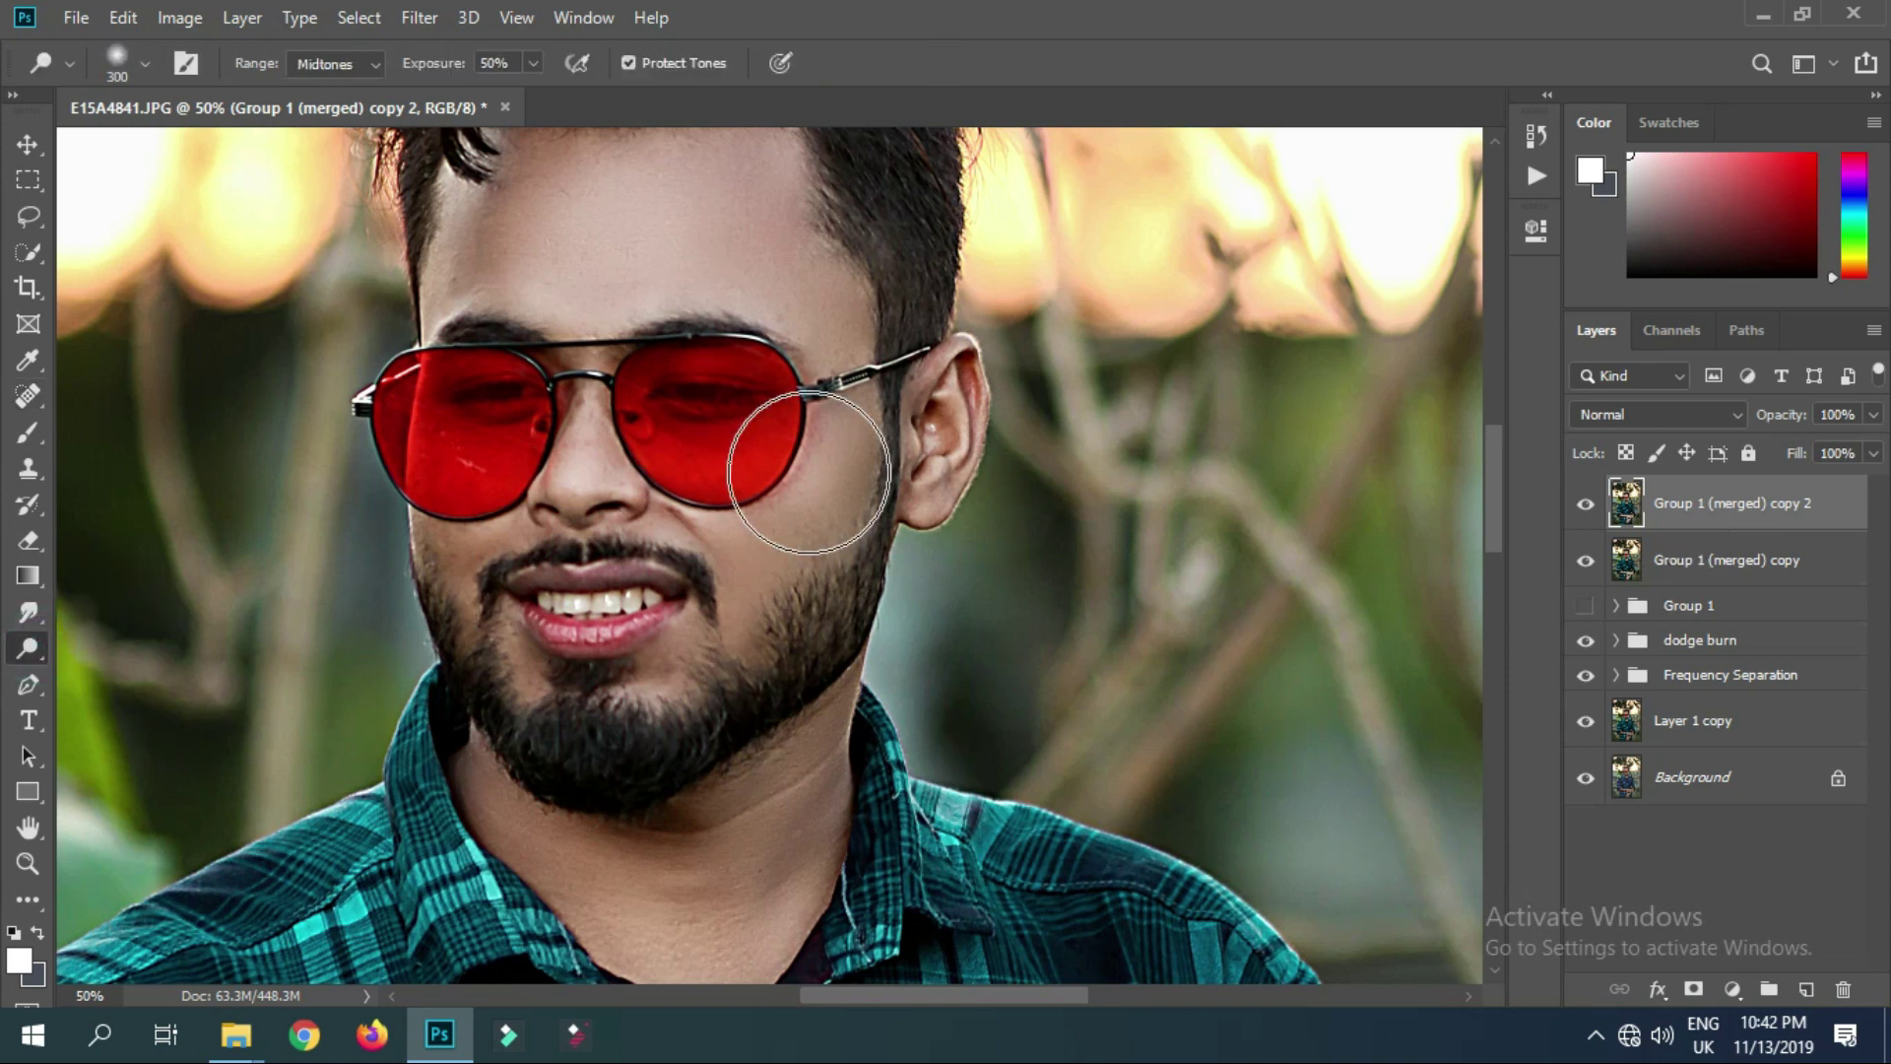
key("bracketleft")
key("bracketleft")
key("bracketleft")
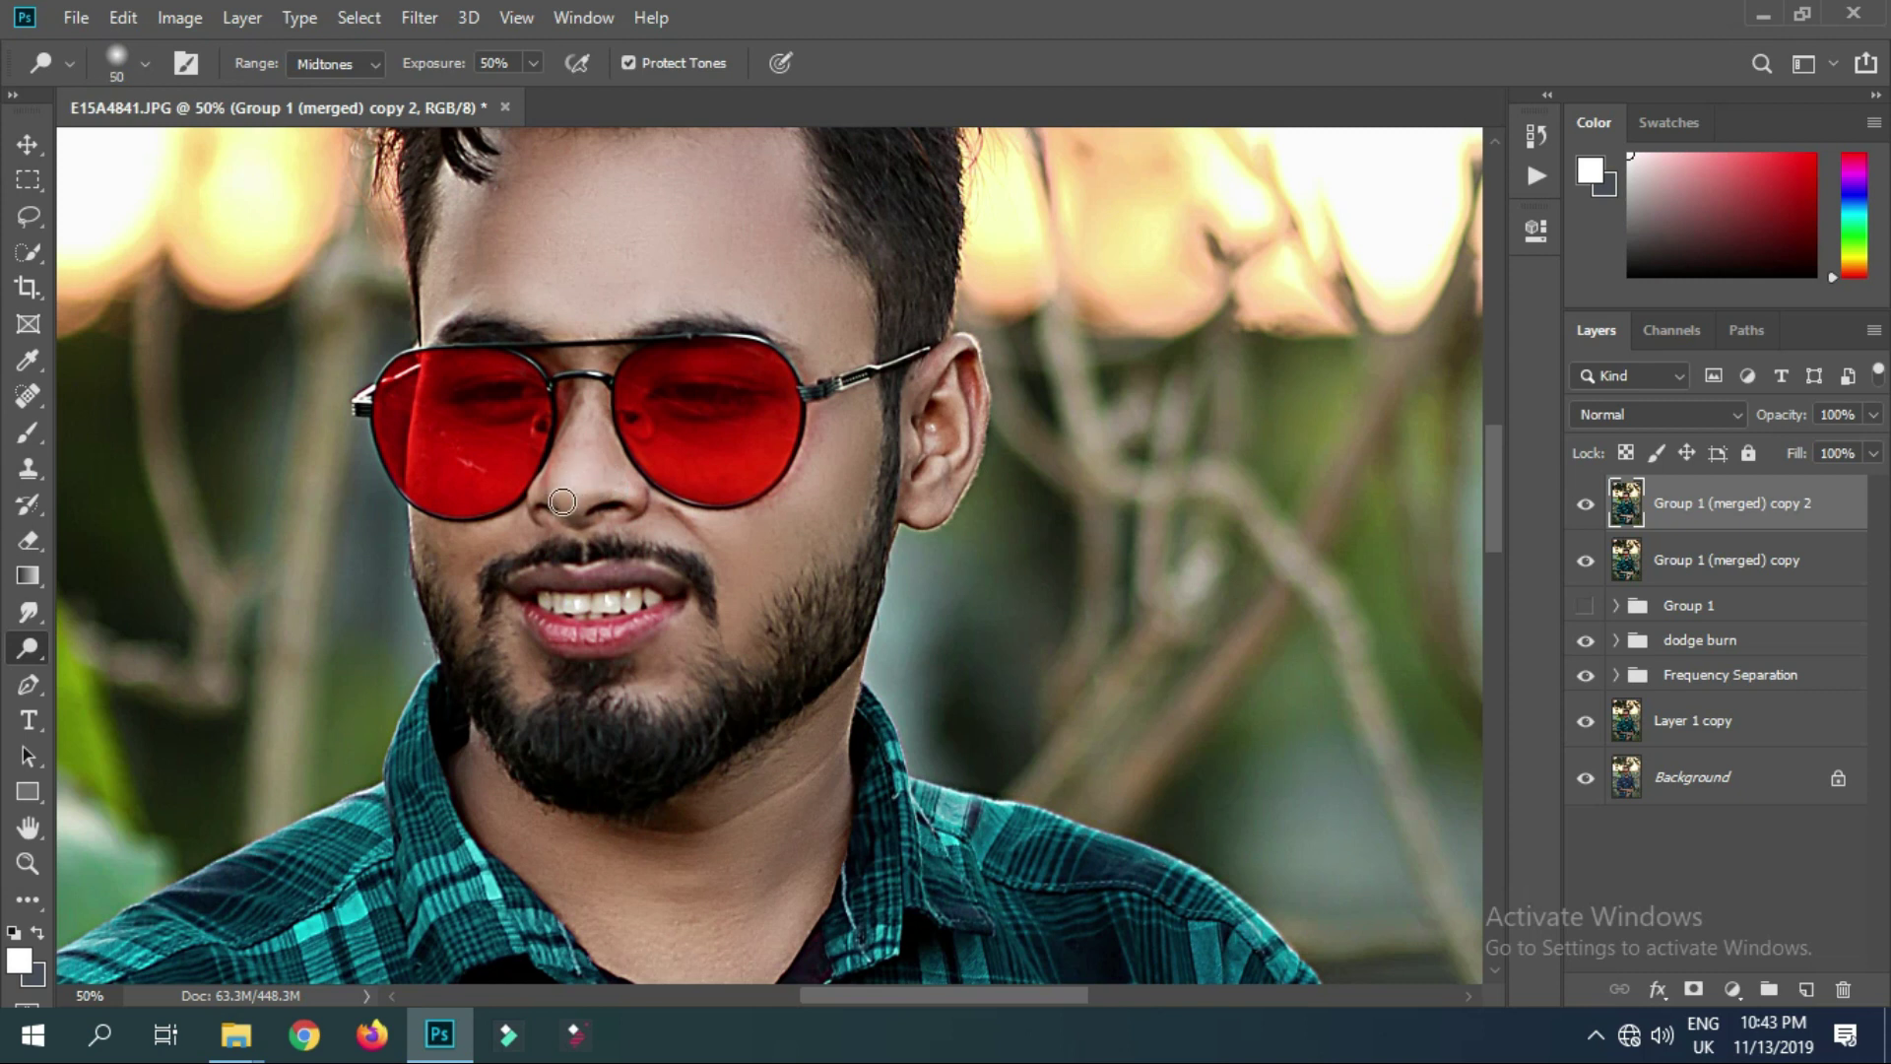
left_click_drag(563, 501, 580, 434)
left_click_drag(561, 506, 591, 389)
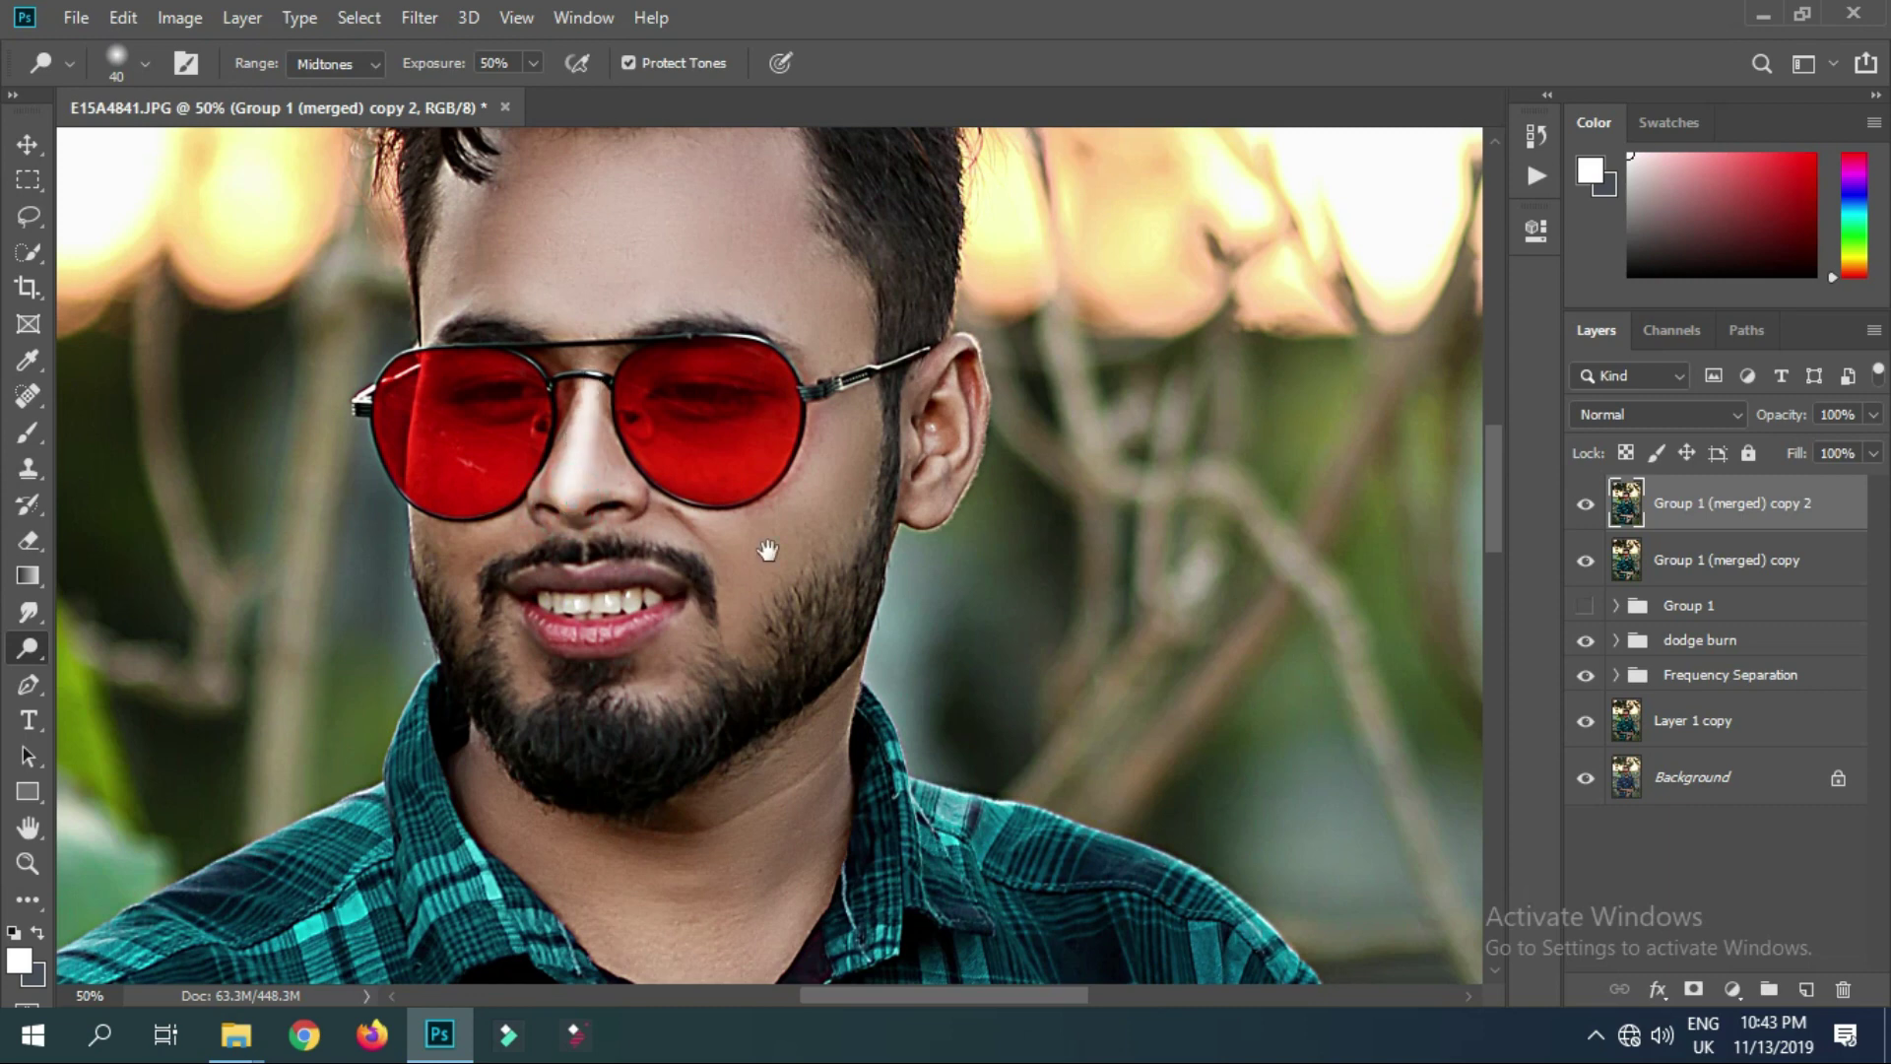
With a 700 px dodge brush, lighten the forehead, cheeks and skin around the mouth and beard
left_click(767, 549, "ctrl+alt")
left_click(755, 619, "alt")
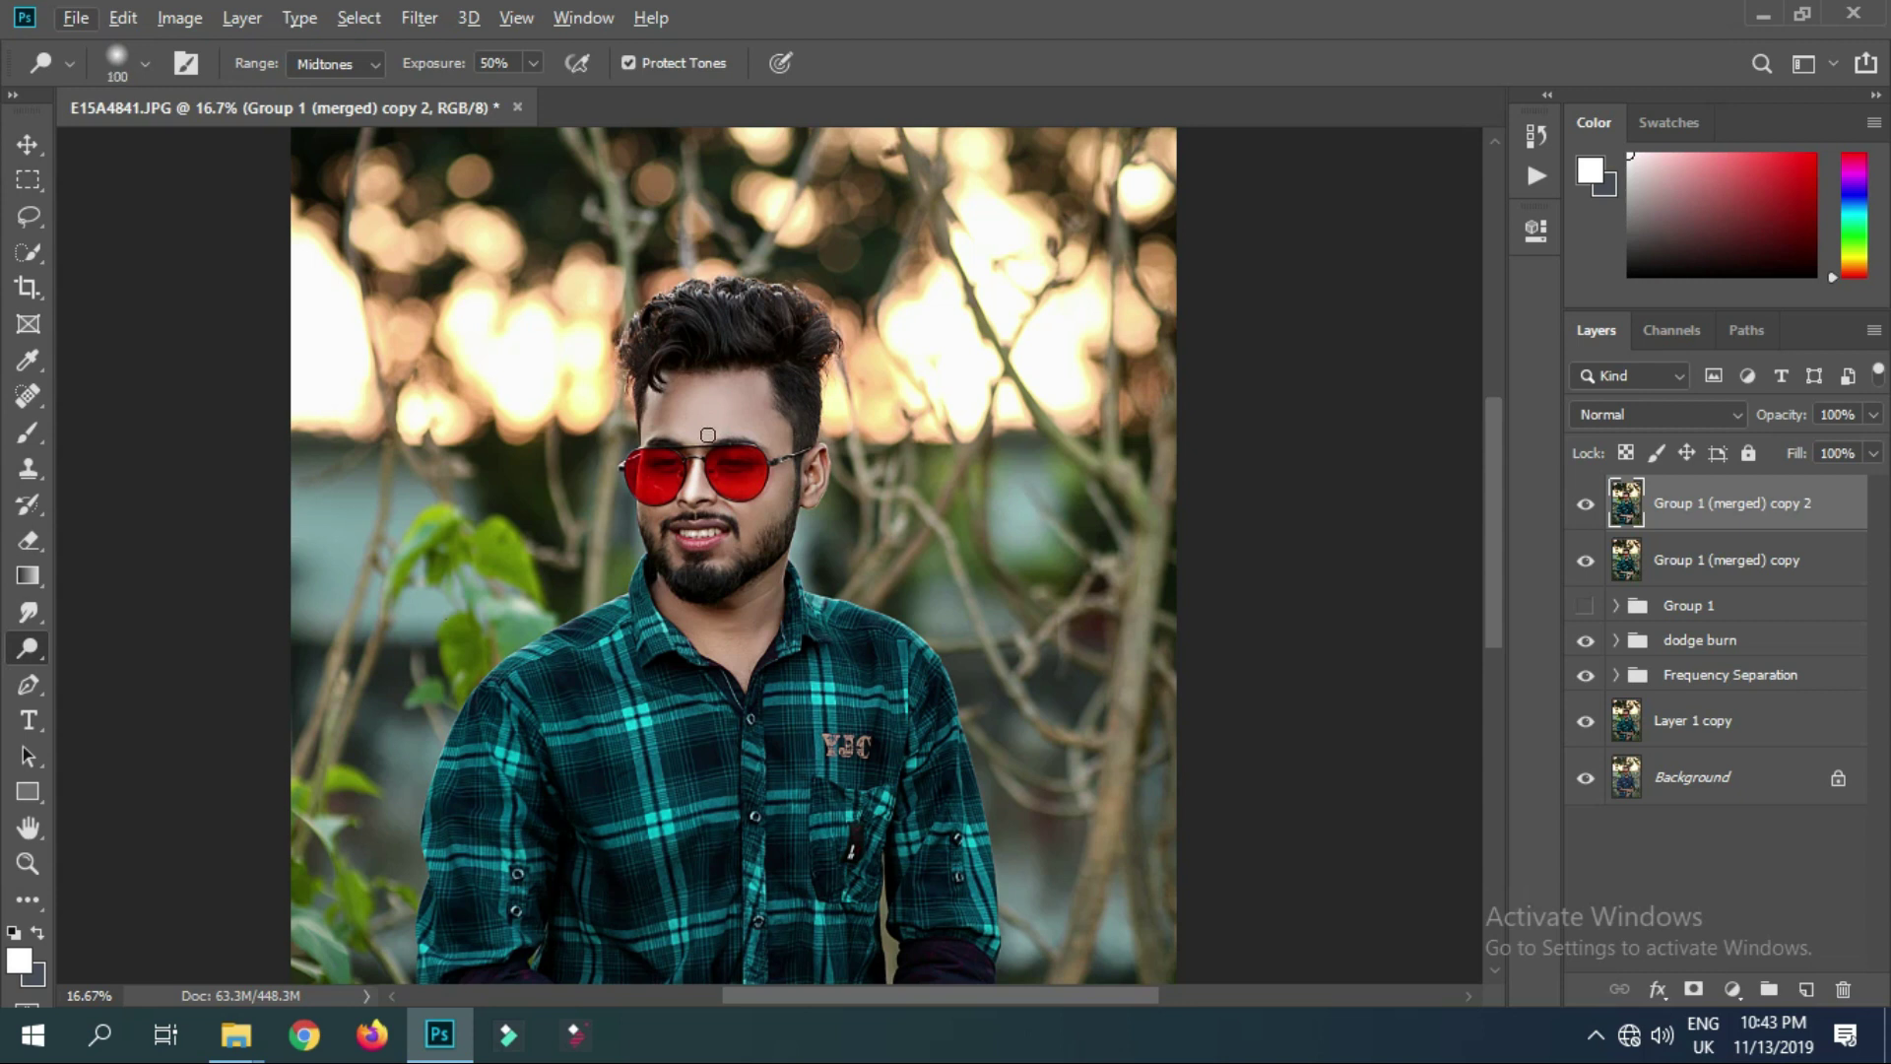
key("bracketright")
key("bracketright")
key("bracketright")
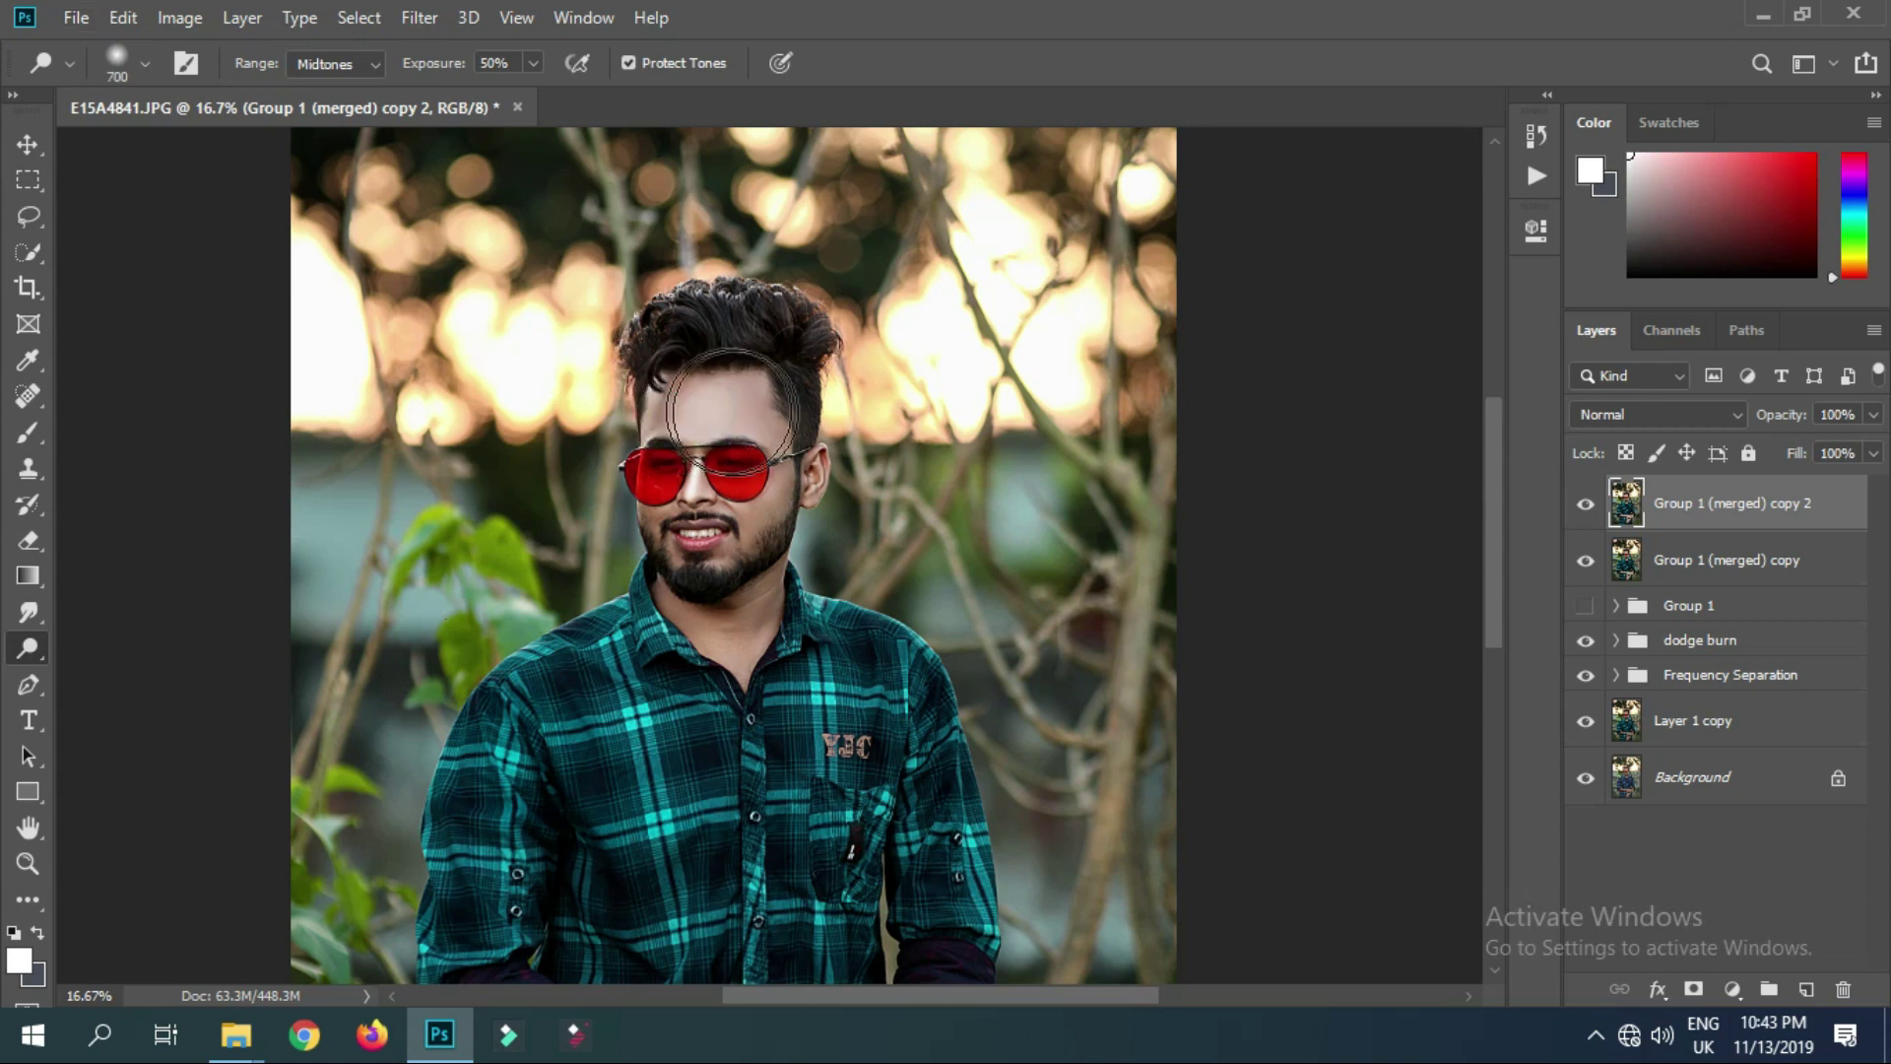
mouse_move(731, 409)
left_mouse_down()
mouse_move(718, 358)
mouse_move(675, 400)
left_mouse_up()
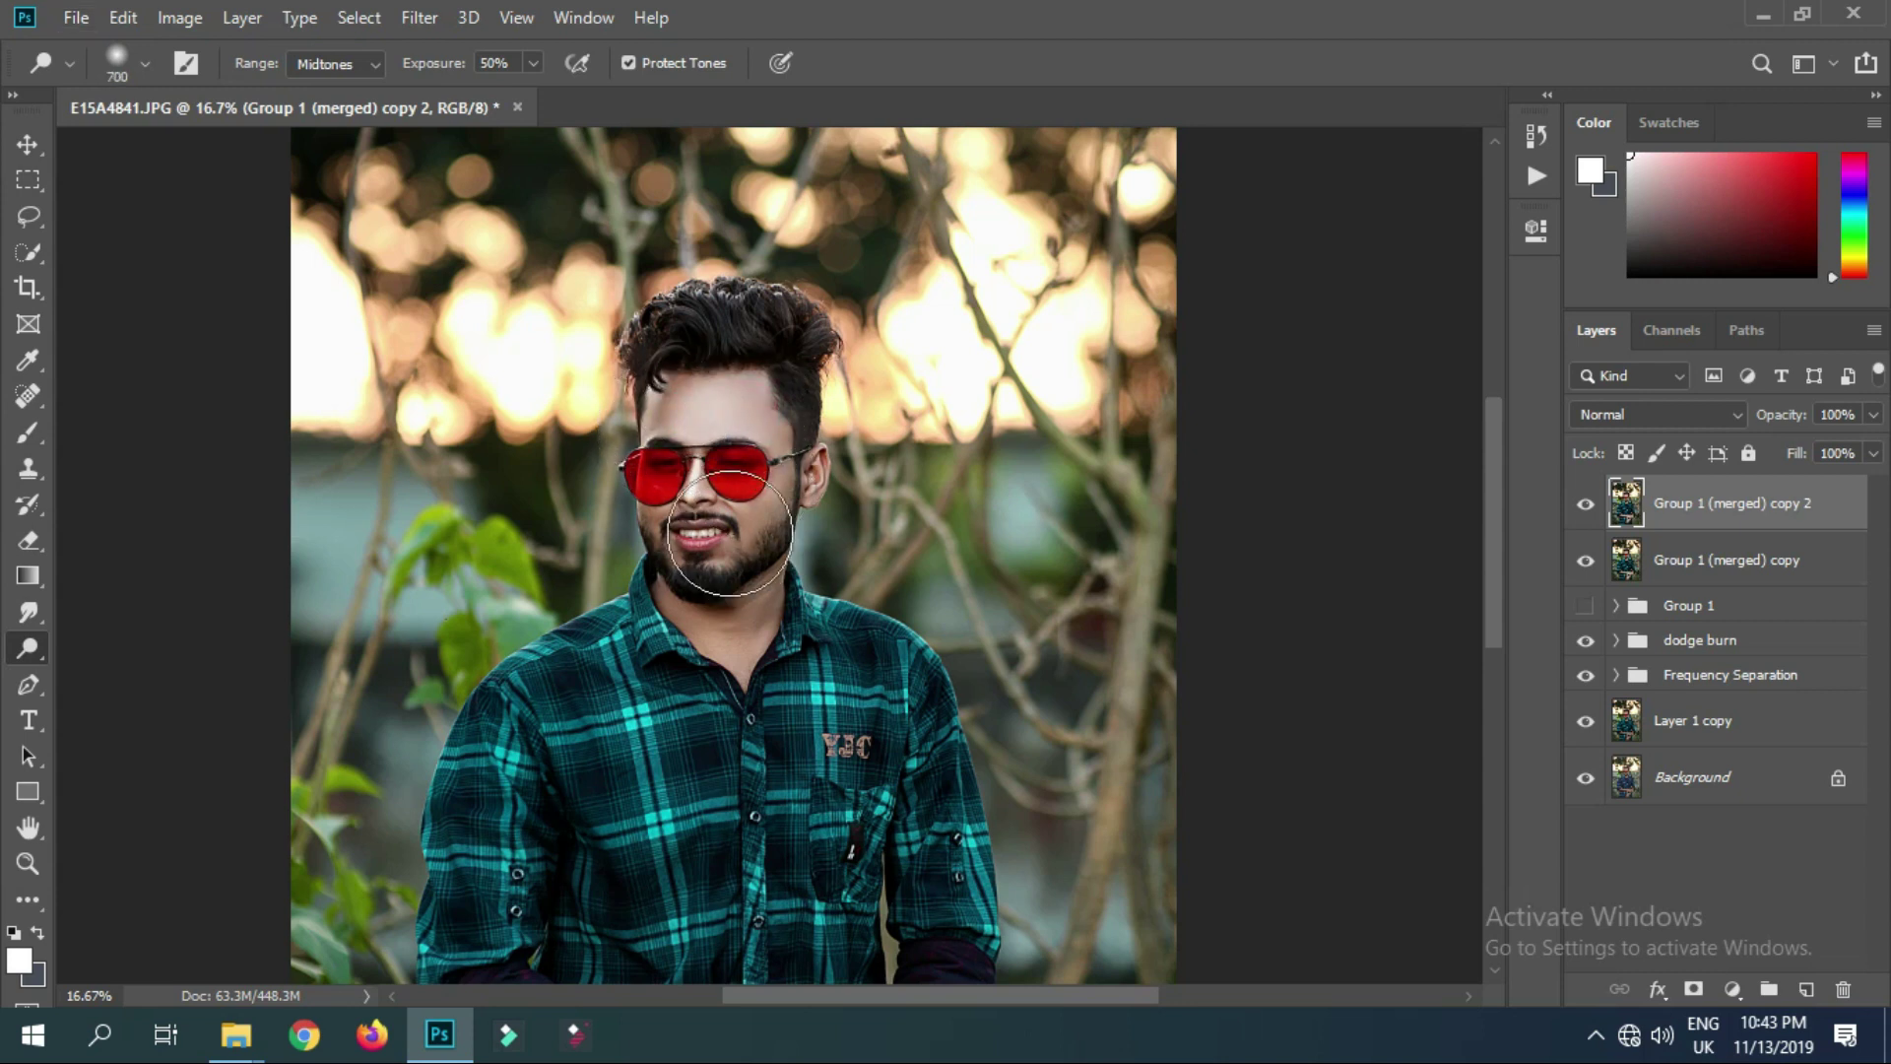
mouse_move(730, 533)
left_mouse_down()
mouse_move(679, 554)
mouse_move(756, 595)
mouse_move(707, 564)
left_mouse_up()
key("bracketleft")
key("bracketleft")
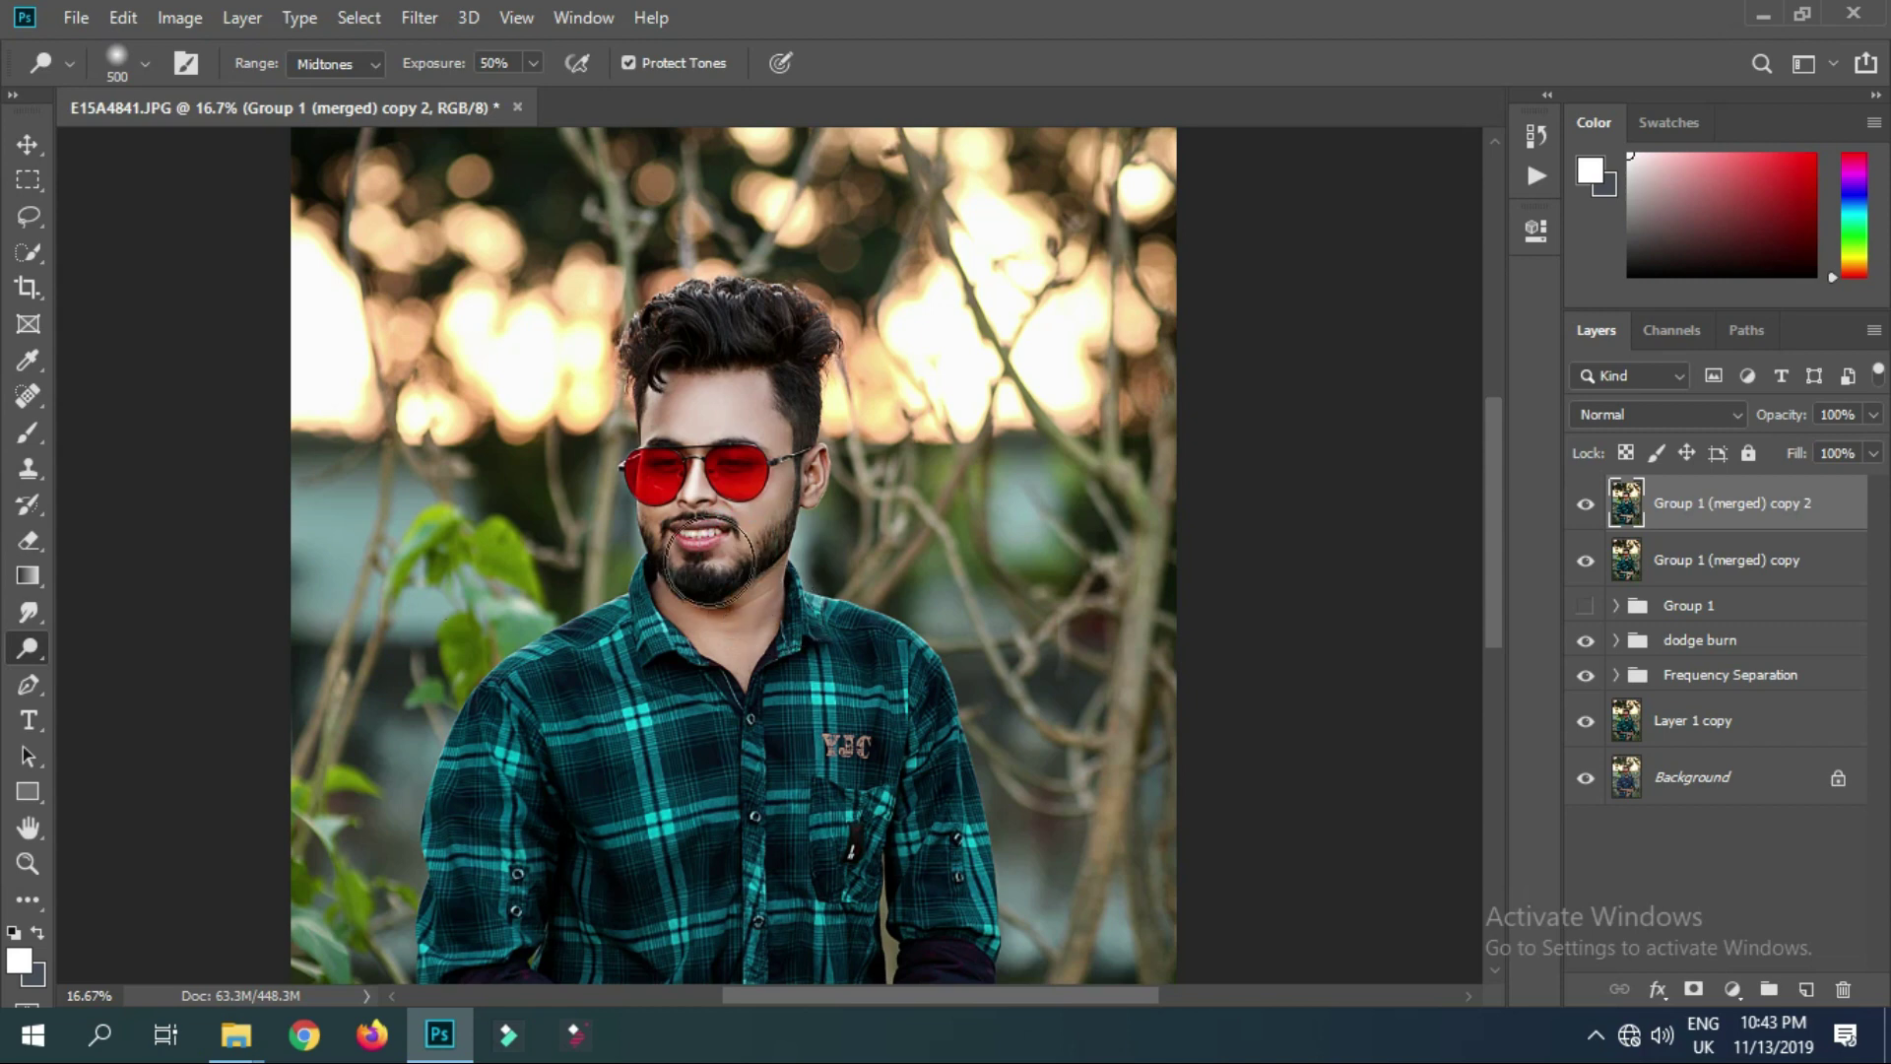
Dodge the ear with a smaller brush, then zoom so the portrait fills the canvas
scroll(844, 634, "down", 1)
scroll(855, 516, "down", 1)
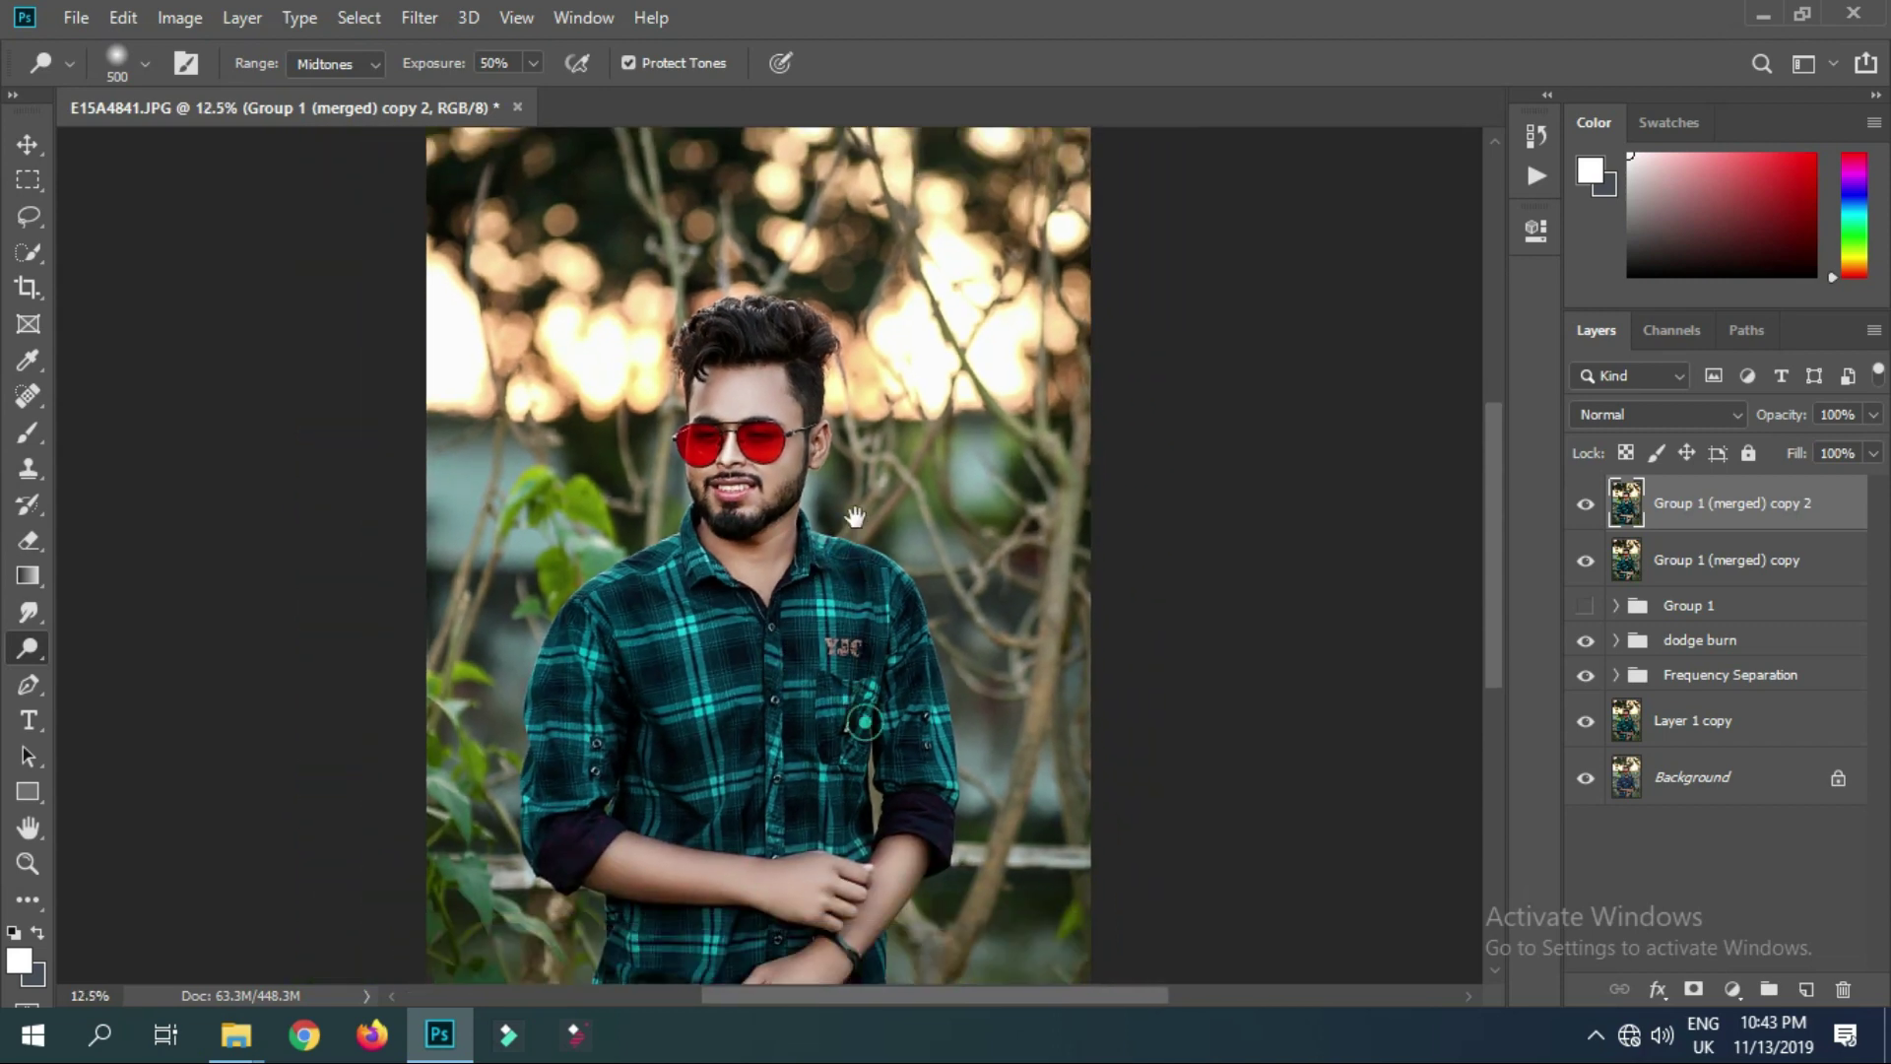
scroll(854, 516, "down", 2)
scroll(764, 397, "down", 1)
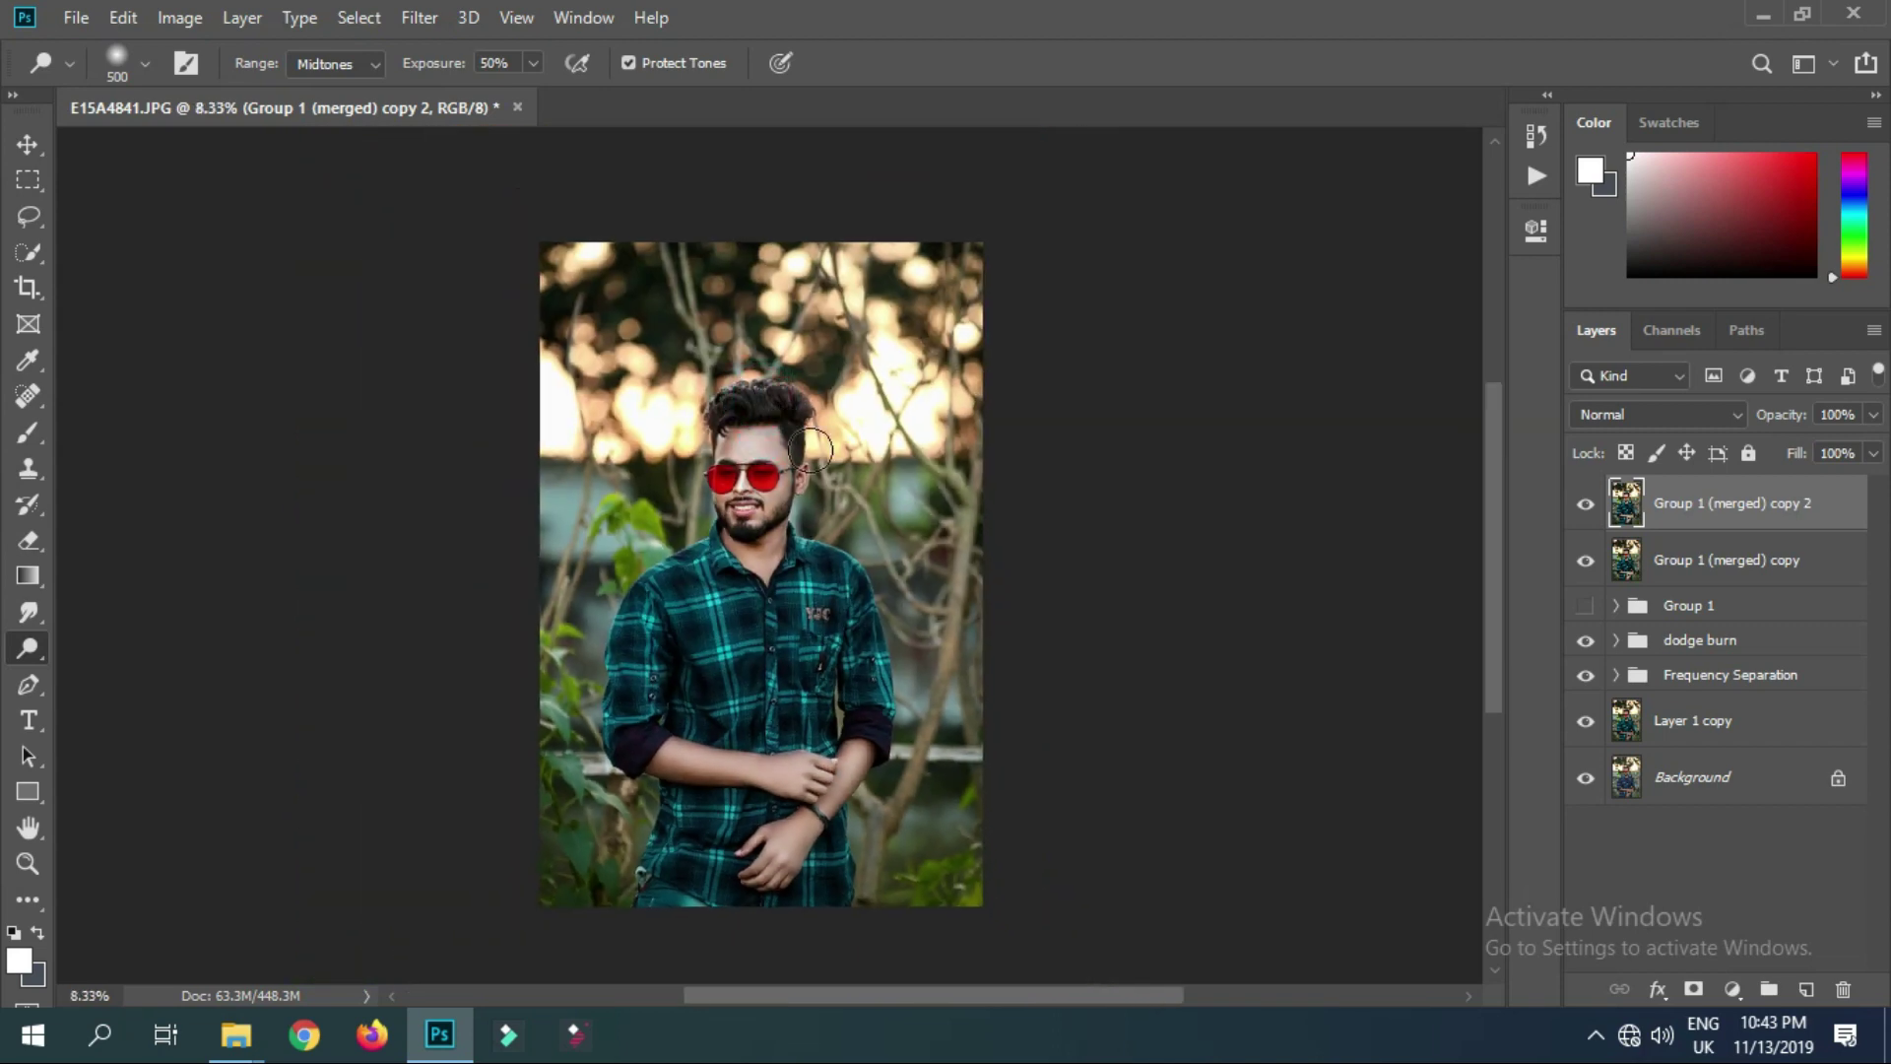
scroll(753, 465, "up", 1)
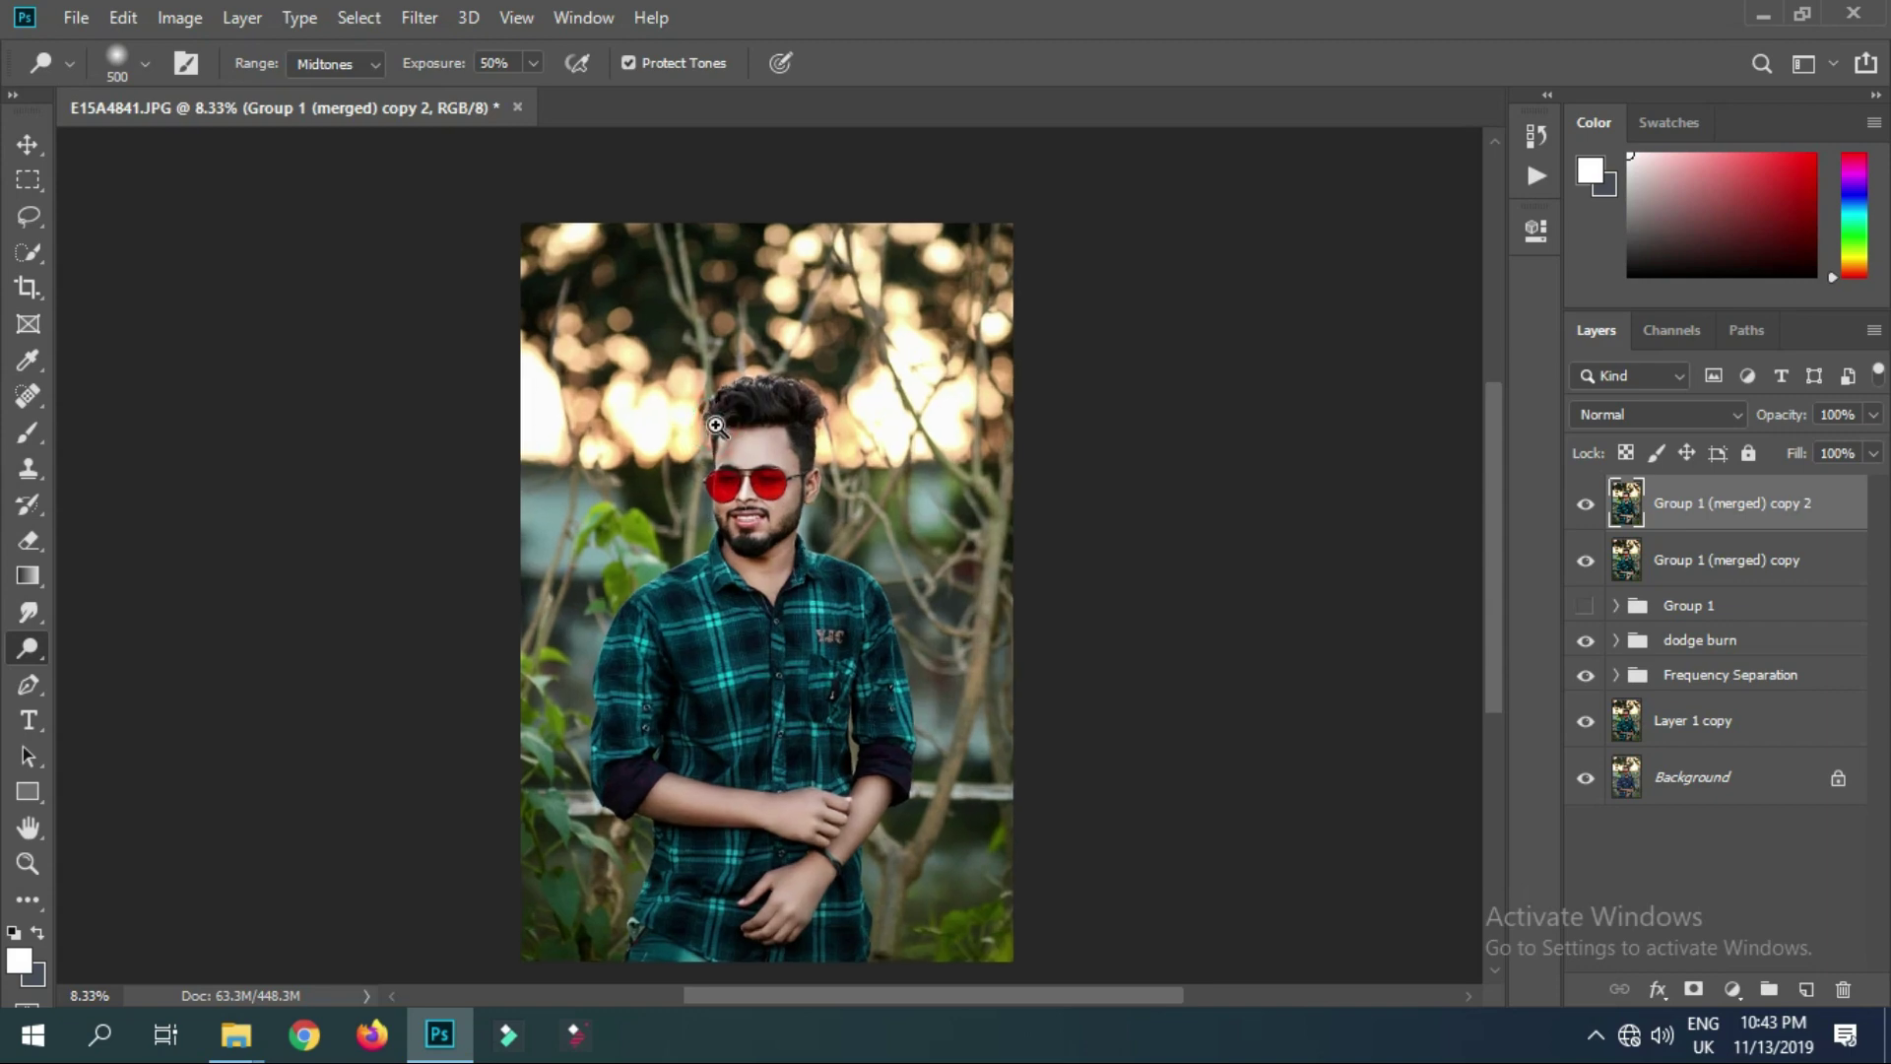
scroll(754, 465, "up", 1)
scroll(904, 535, "up", 1)
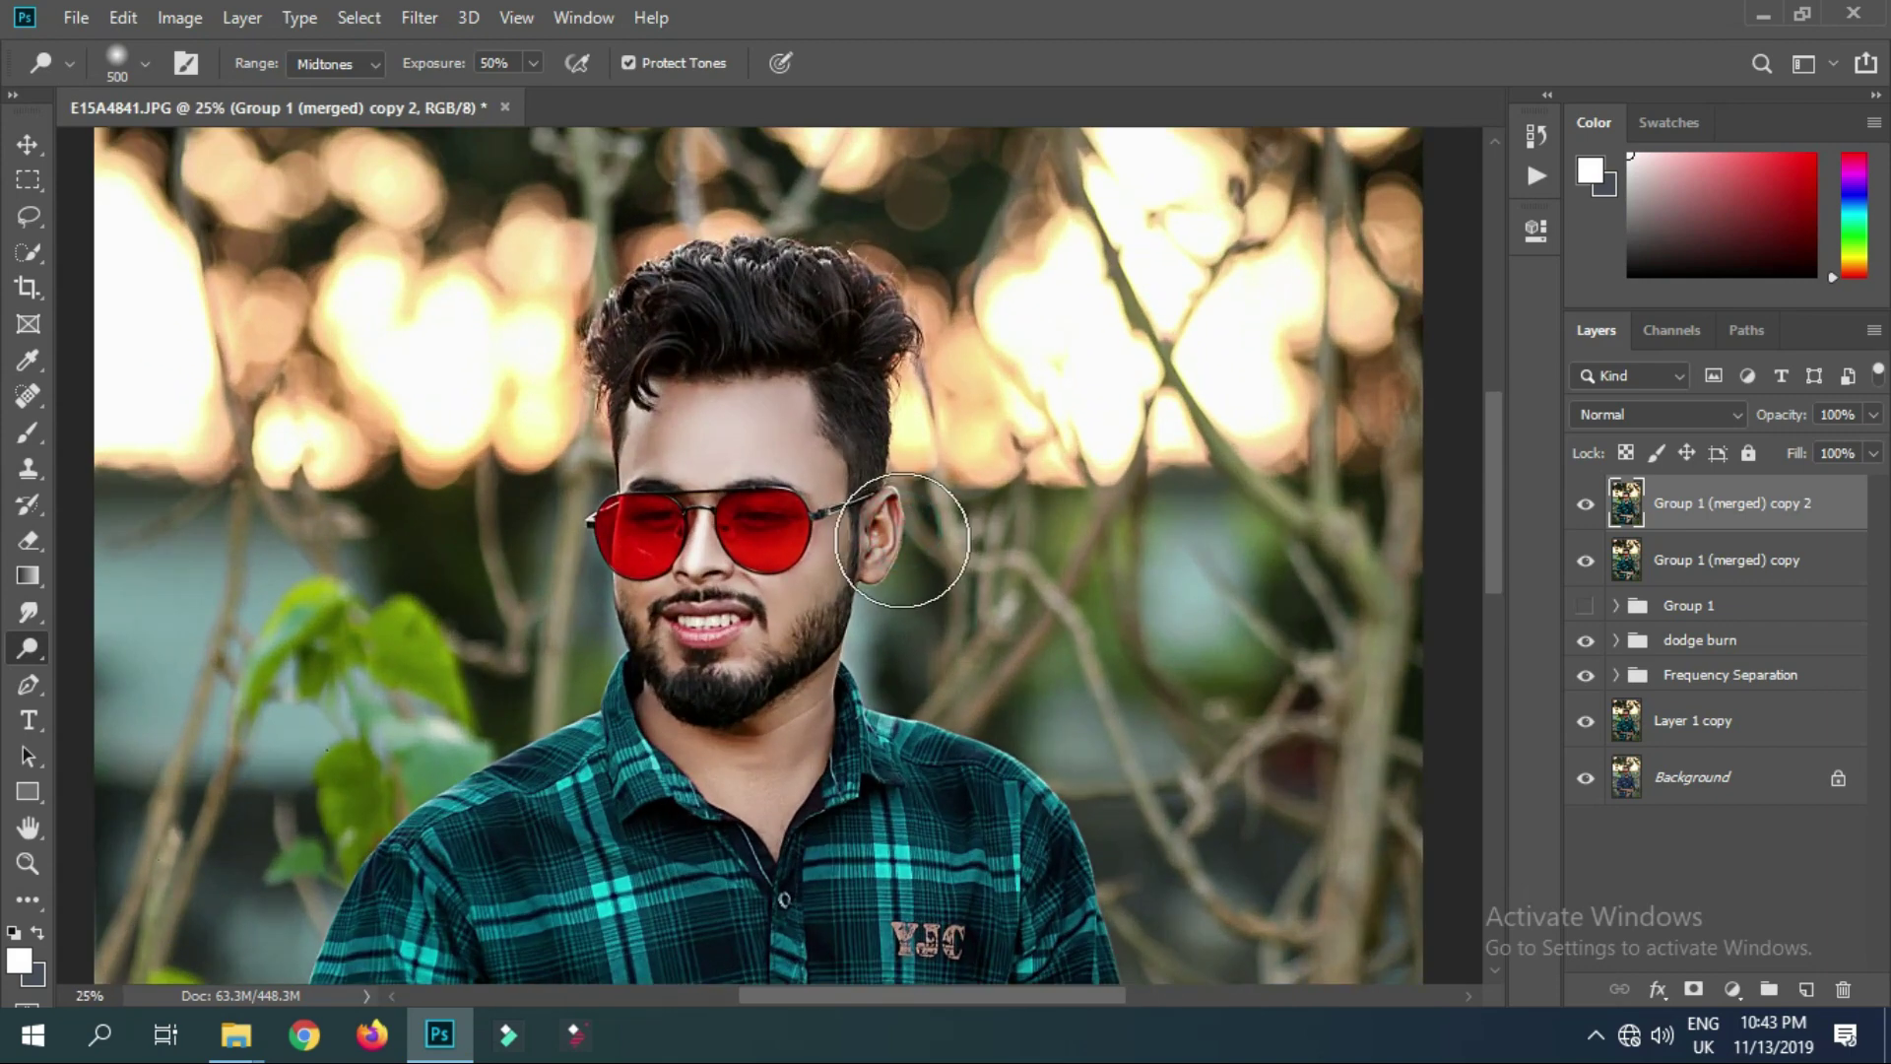
key("bracketleft")
key("bracketleft")
key("bracketleft")
mouse_move(886, 531)
left_mouse_down()
mouse_move(880, 556)
mouse_move(838, 532)
left_mouse_up()
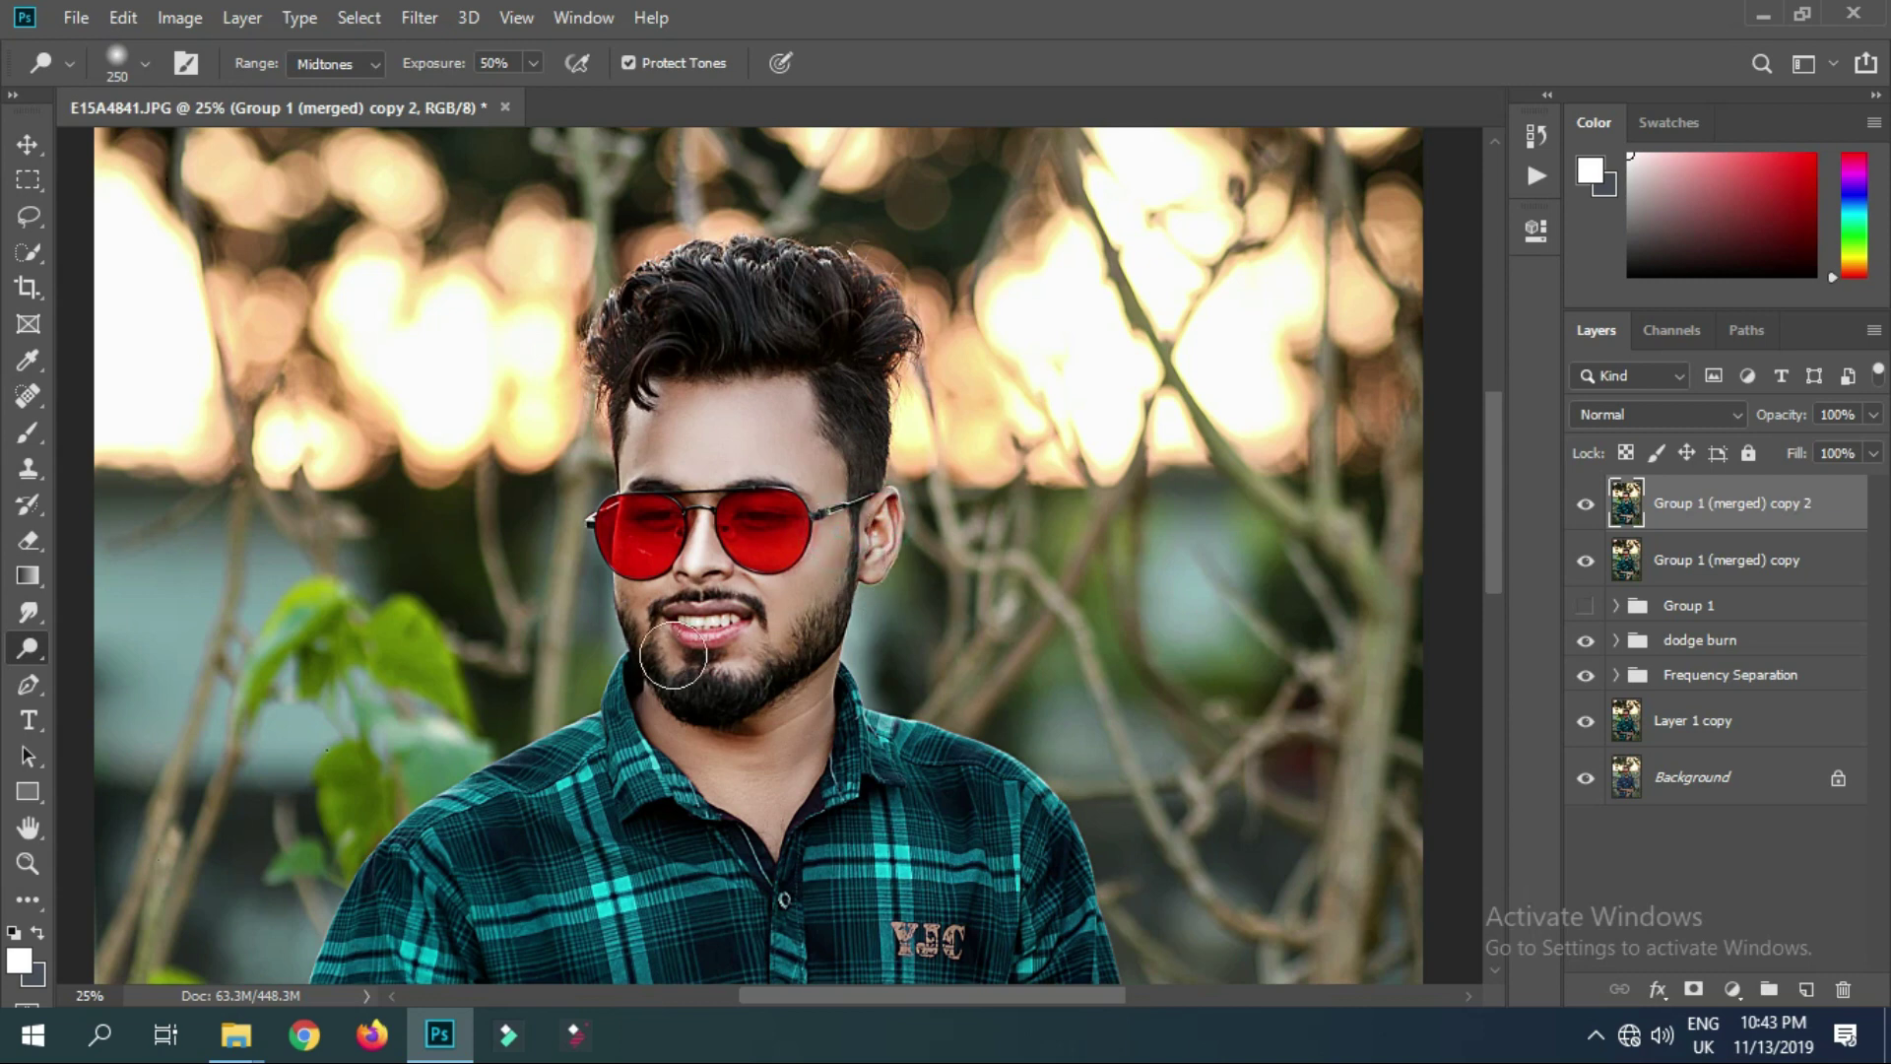
scroll(898, 549, "down", 1)
scroll(902, 555, "down", 1)
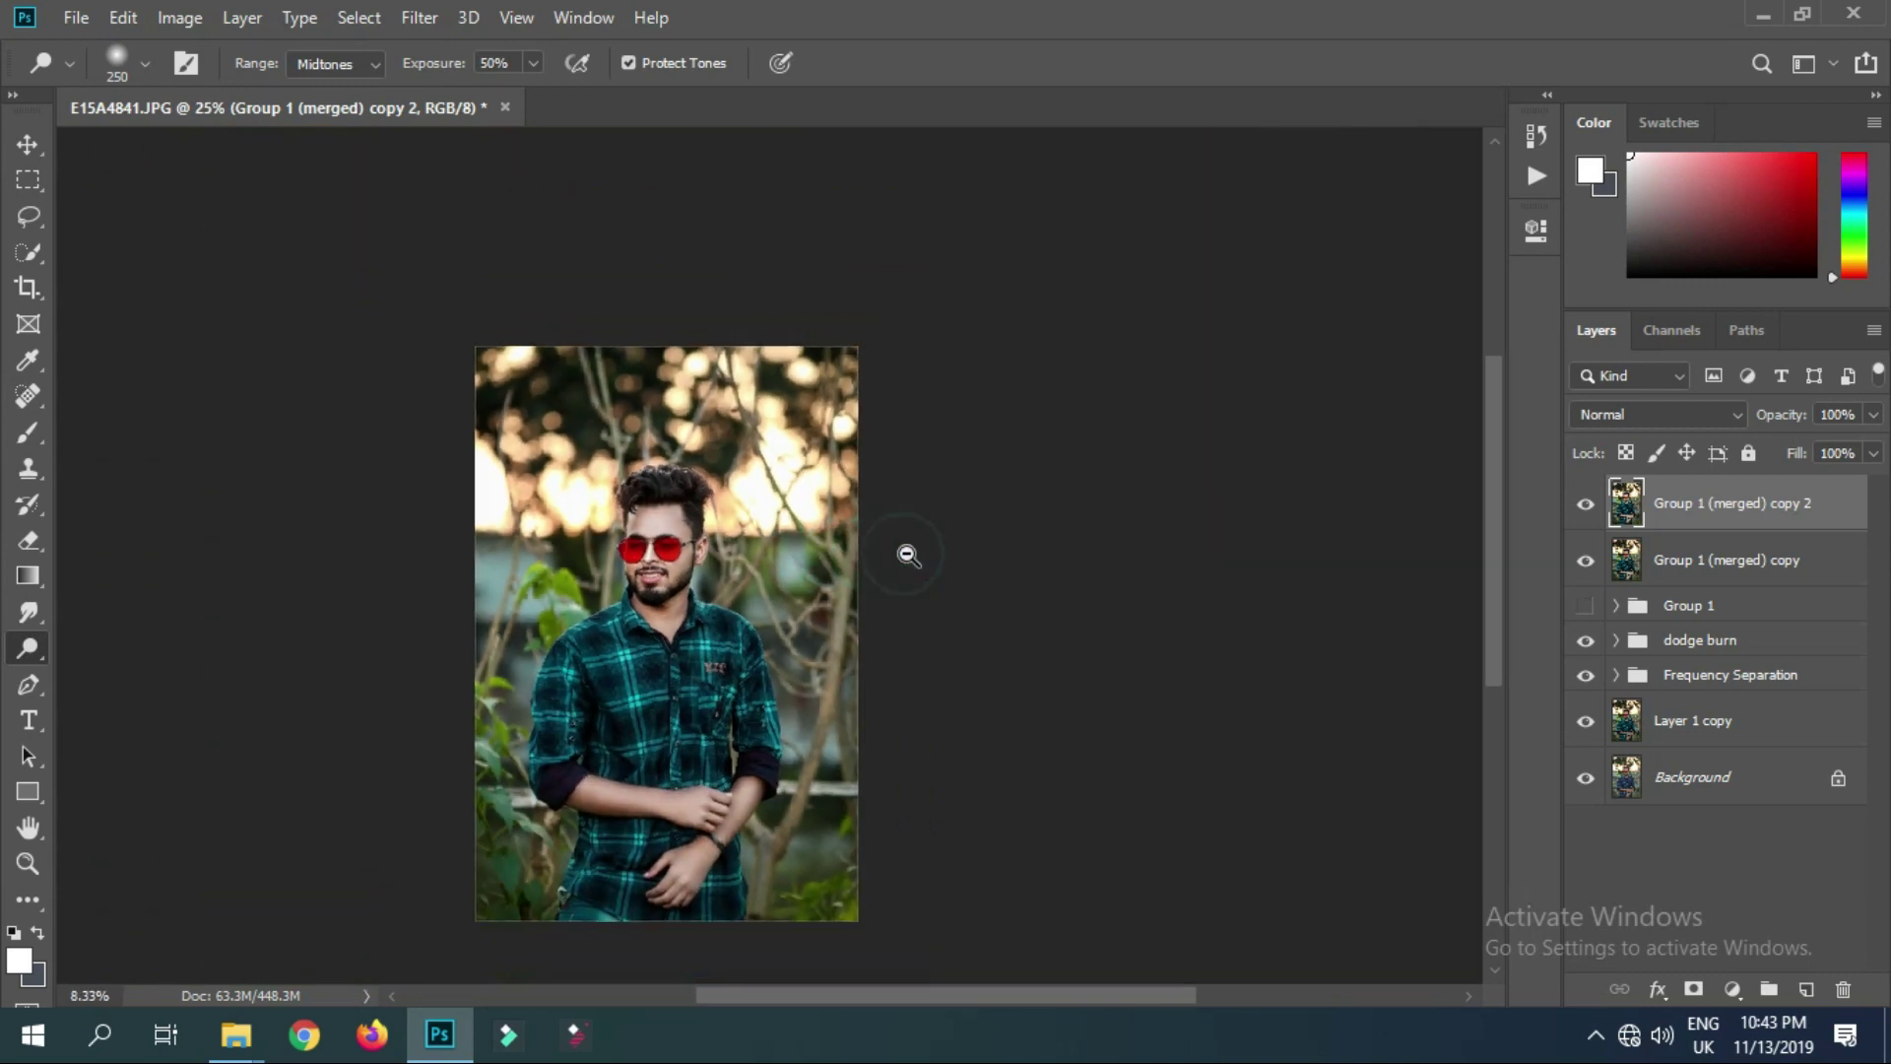
scroll(728, 586, "up", 1)
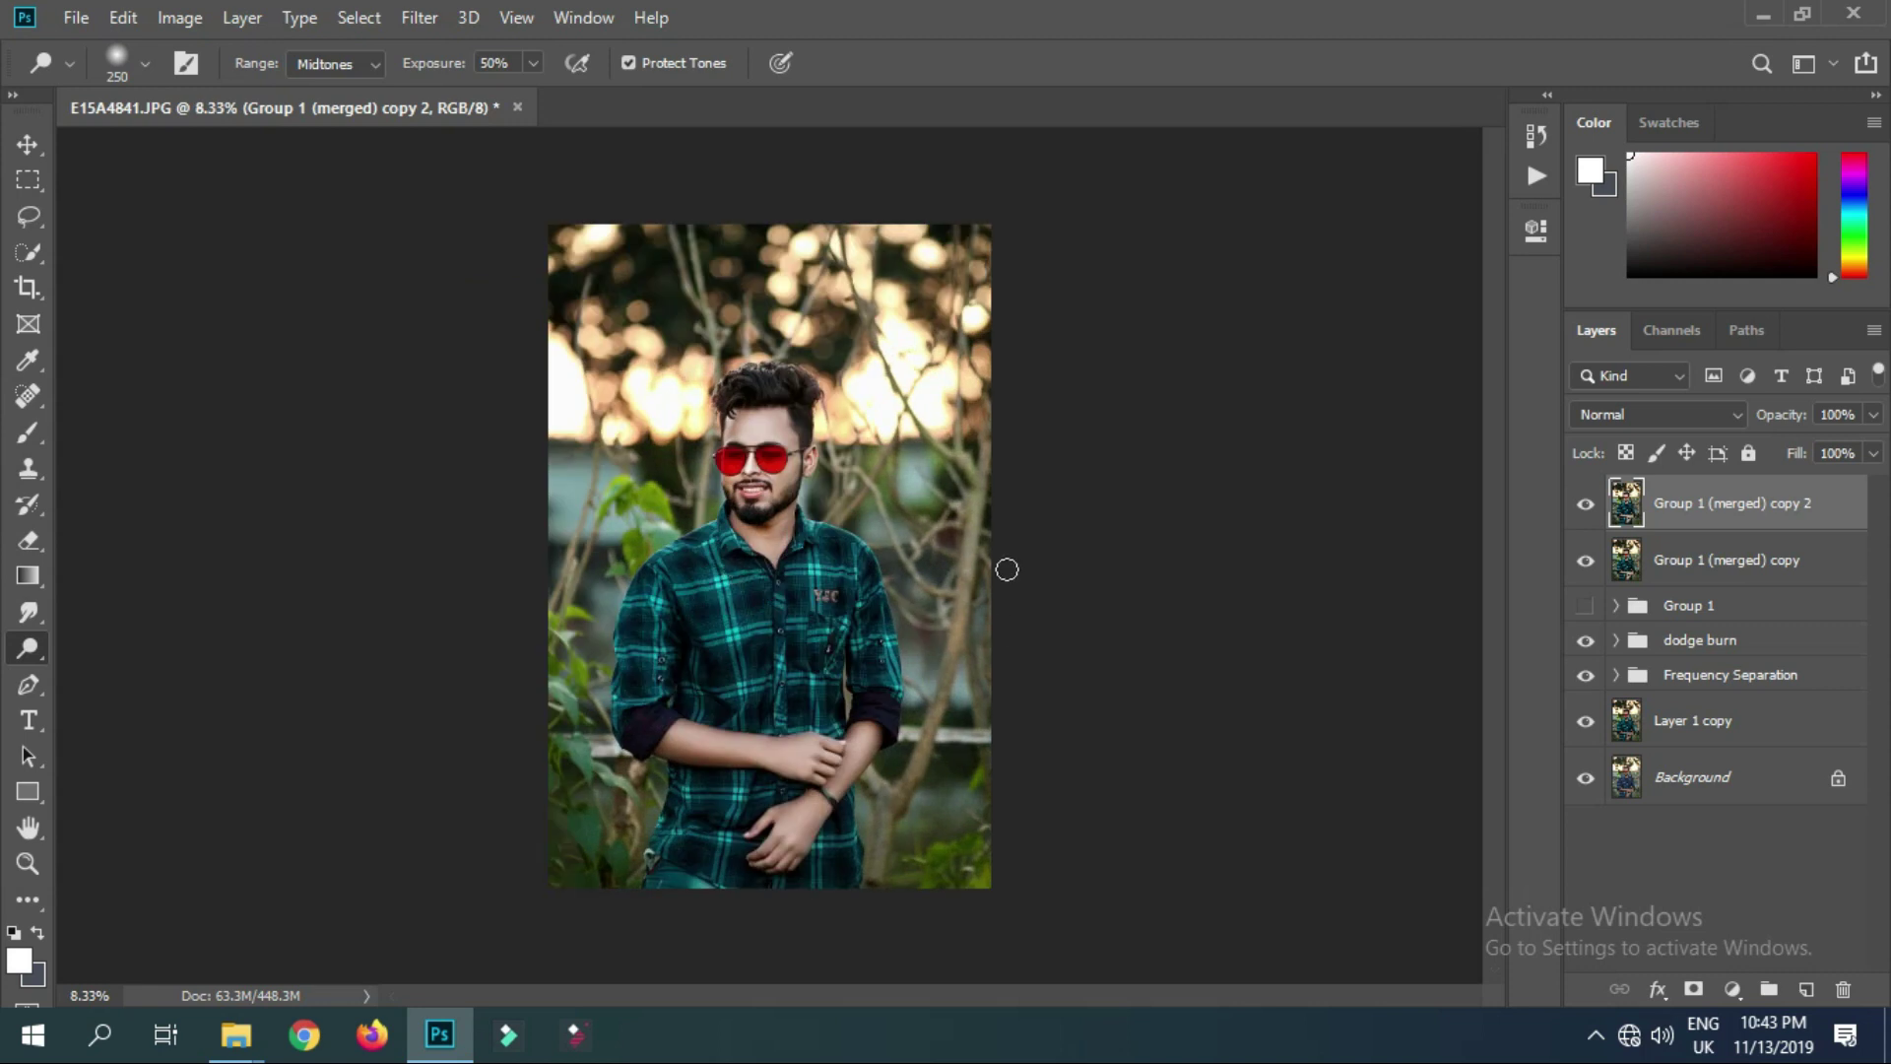
key("ctrl+plus")
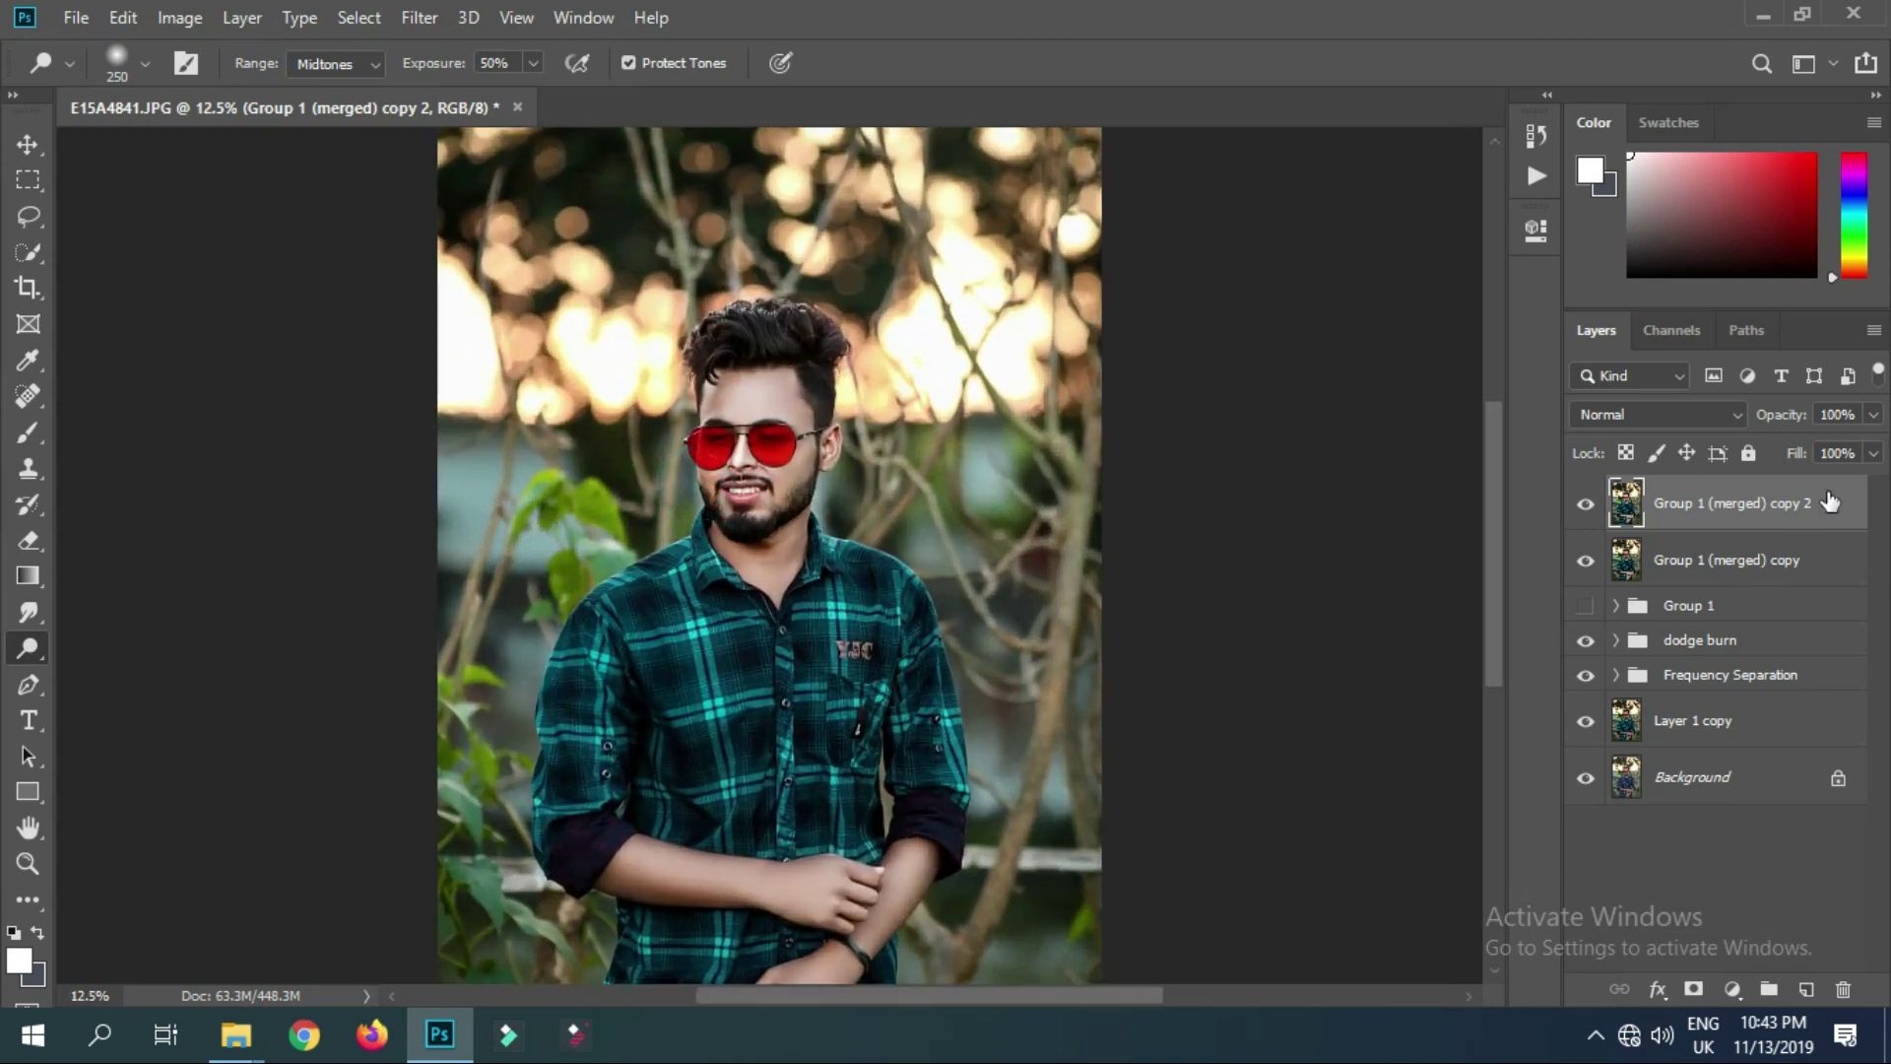
Set the top merged copy's opacity to 88%
left_click(1871, 414)
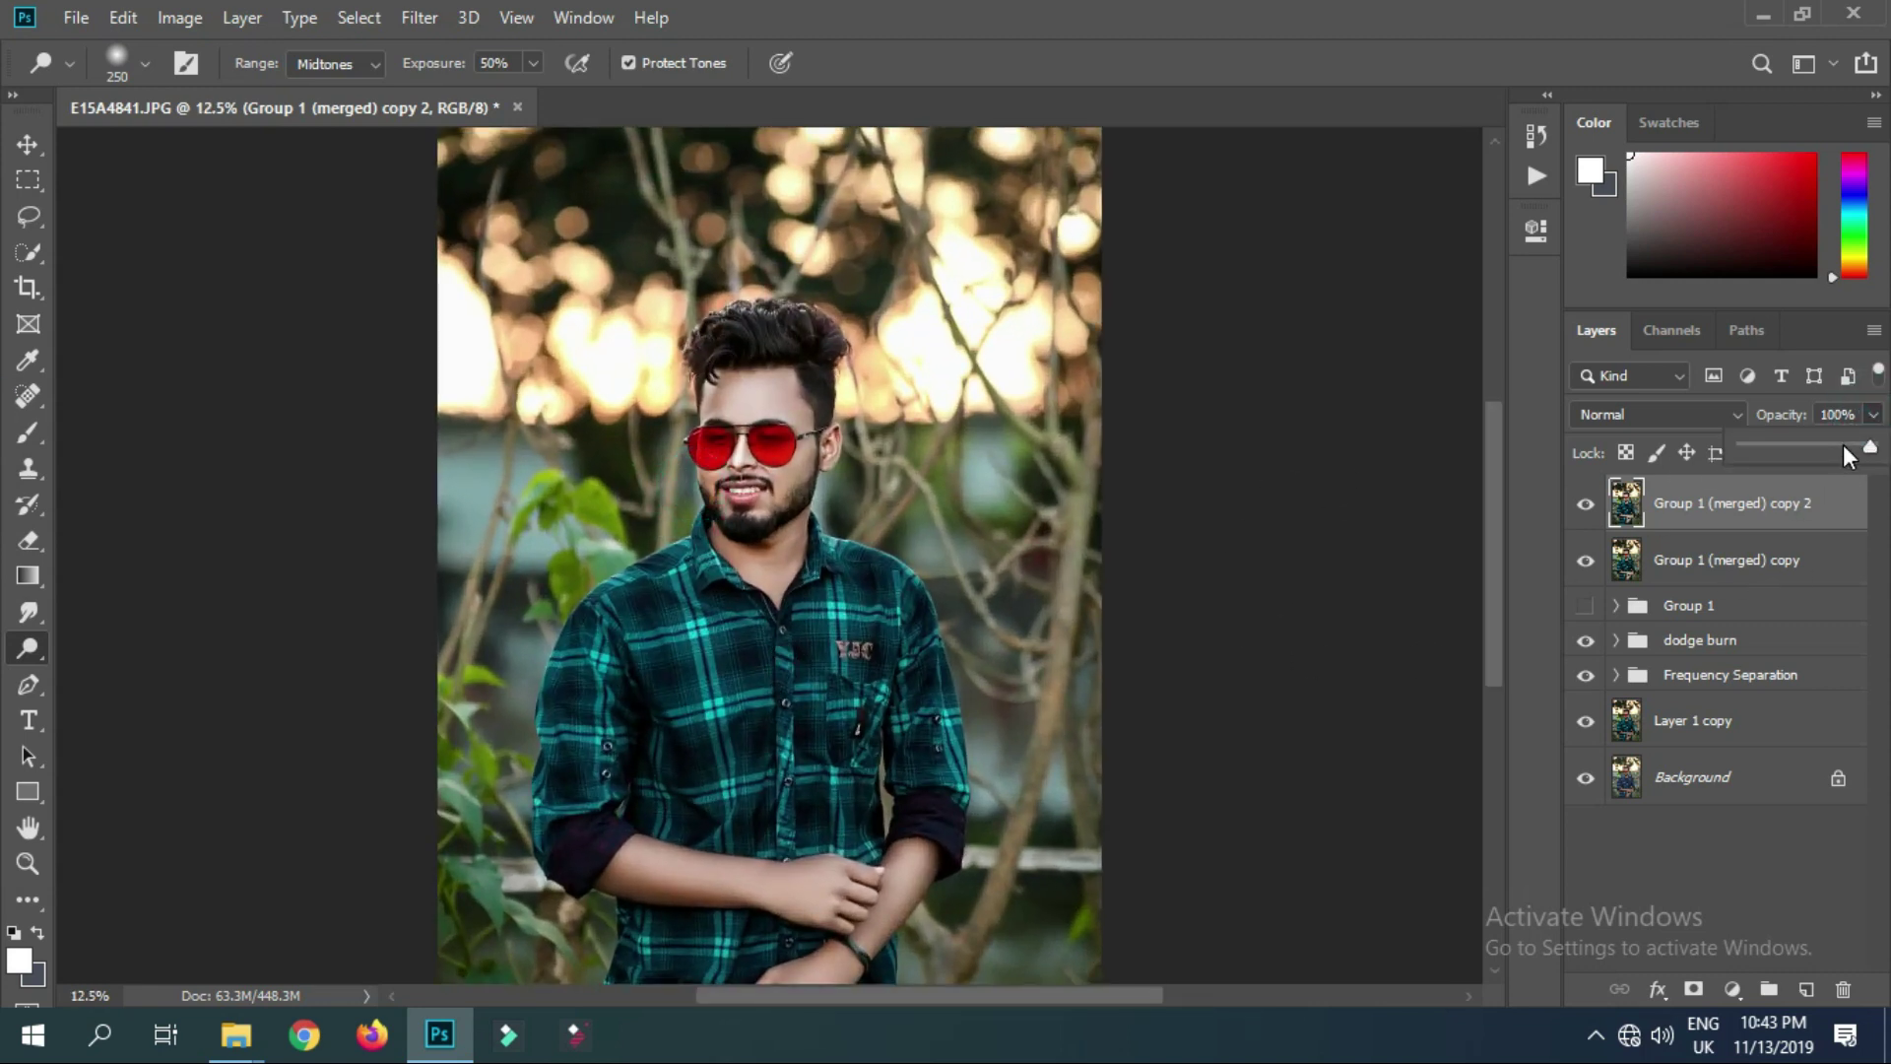
left_click_drag(1843, 445, 1857, 448)
left_click(1739, 561, "ctrl")
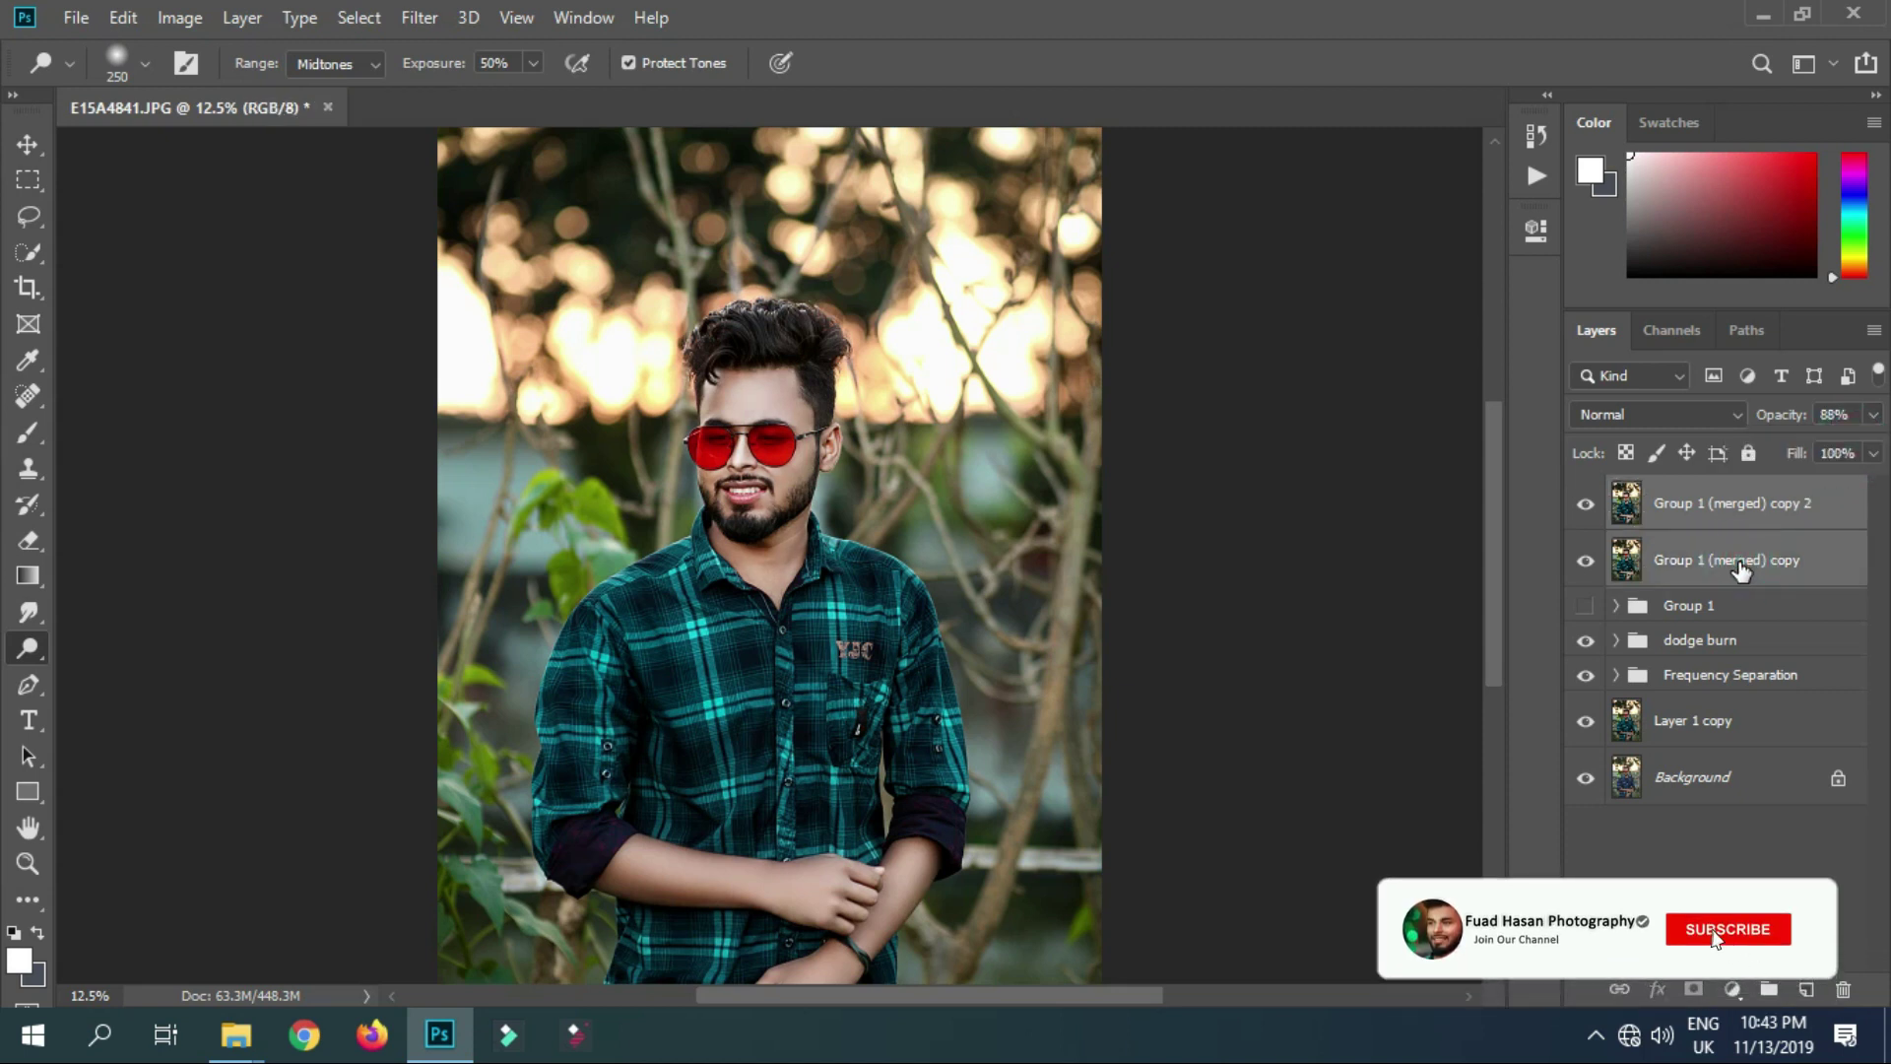
Merge the two merged copies into one layer and duplicate it with Ctrl+J
right_click(1739, 569)
left_click(1448, 816)
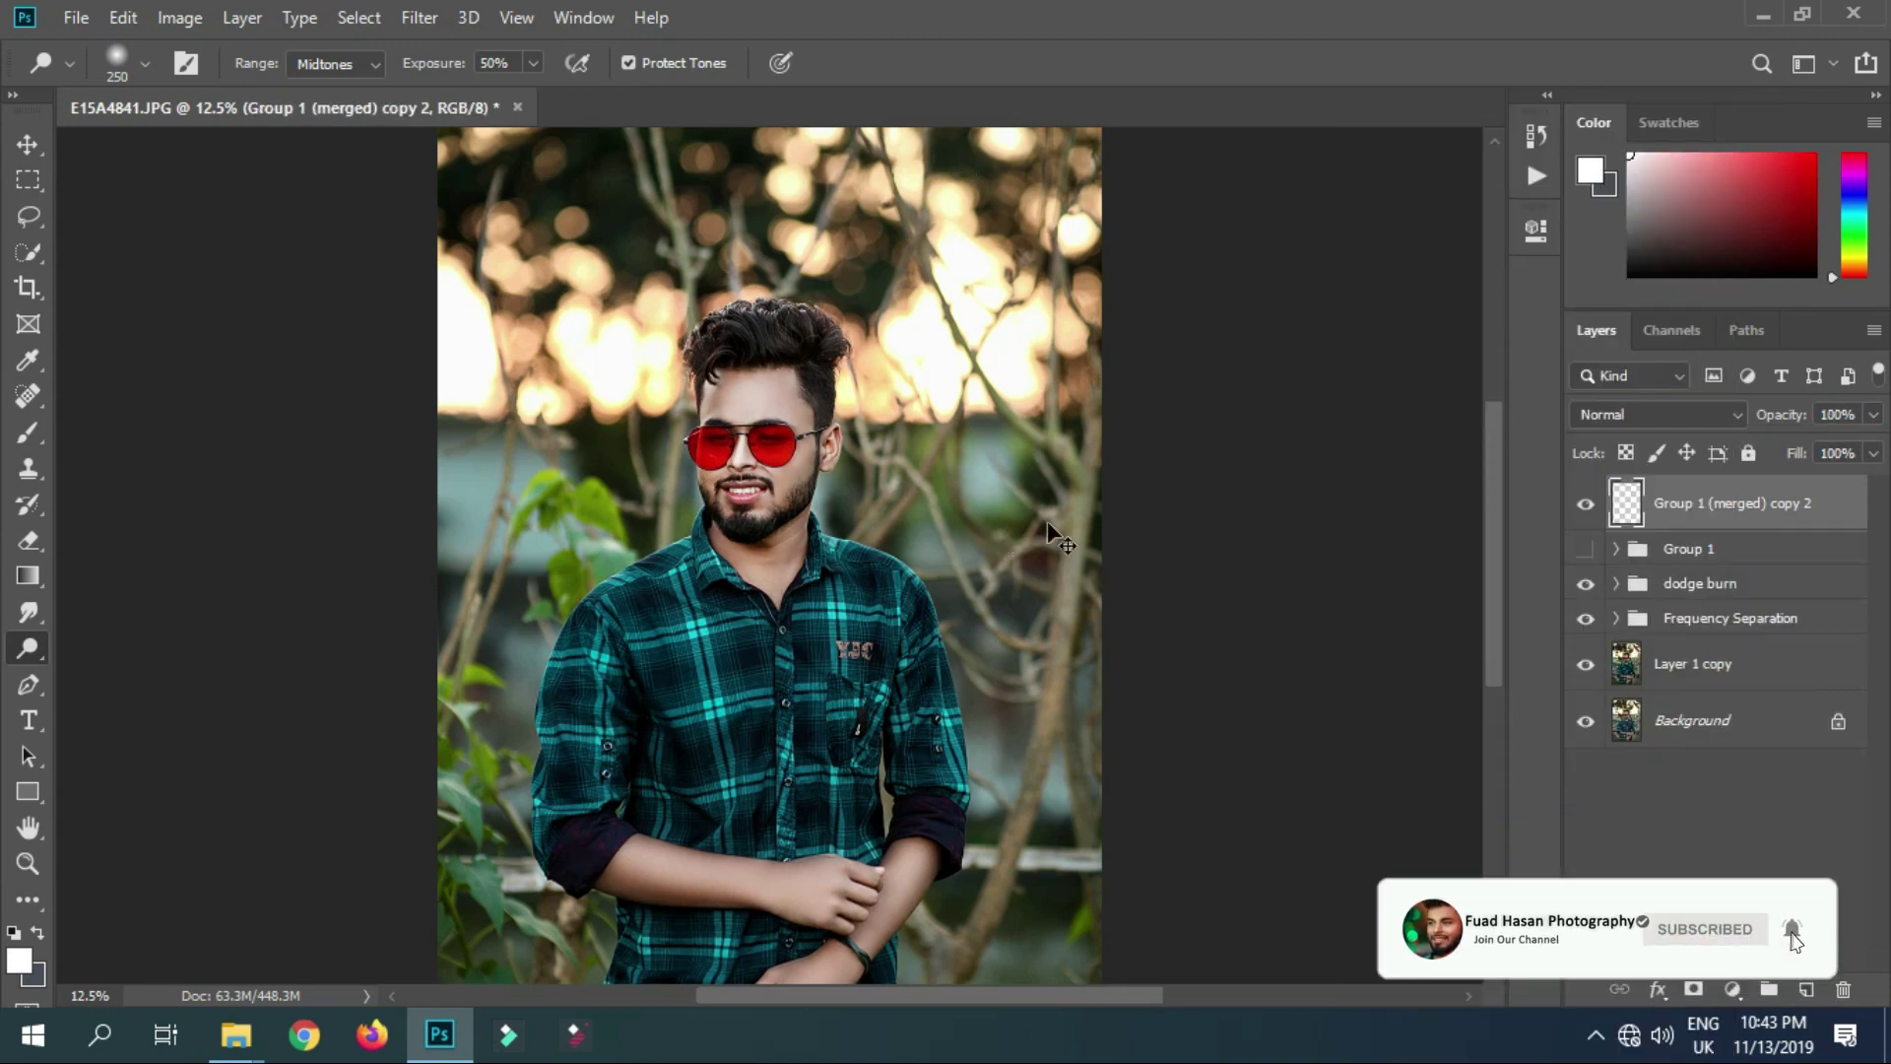
key("ctrl+j")
left_click(573, 414, "ctrl+alt")
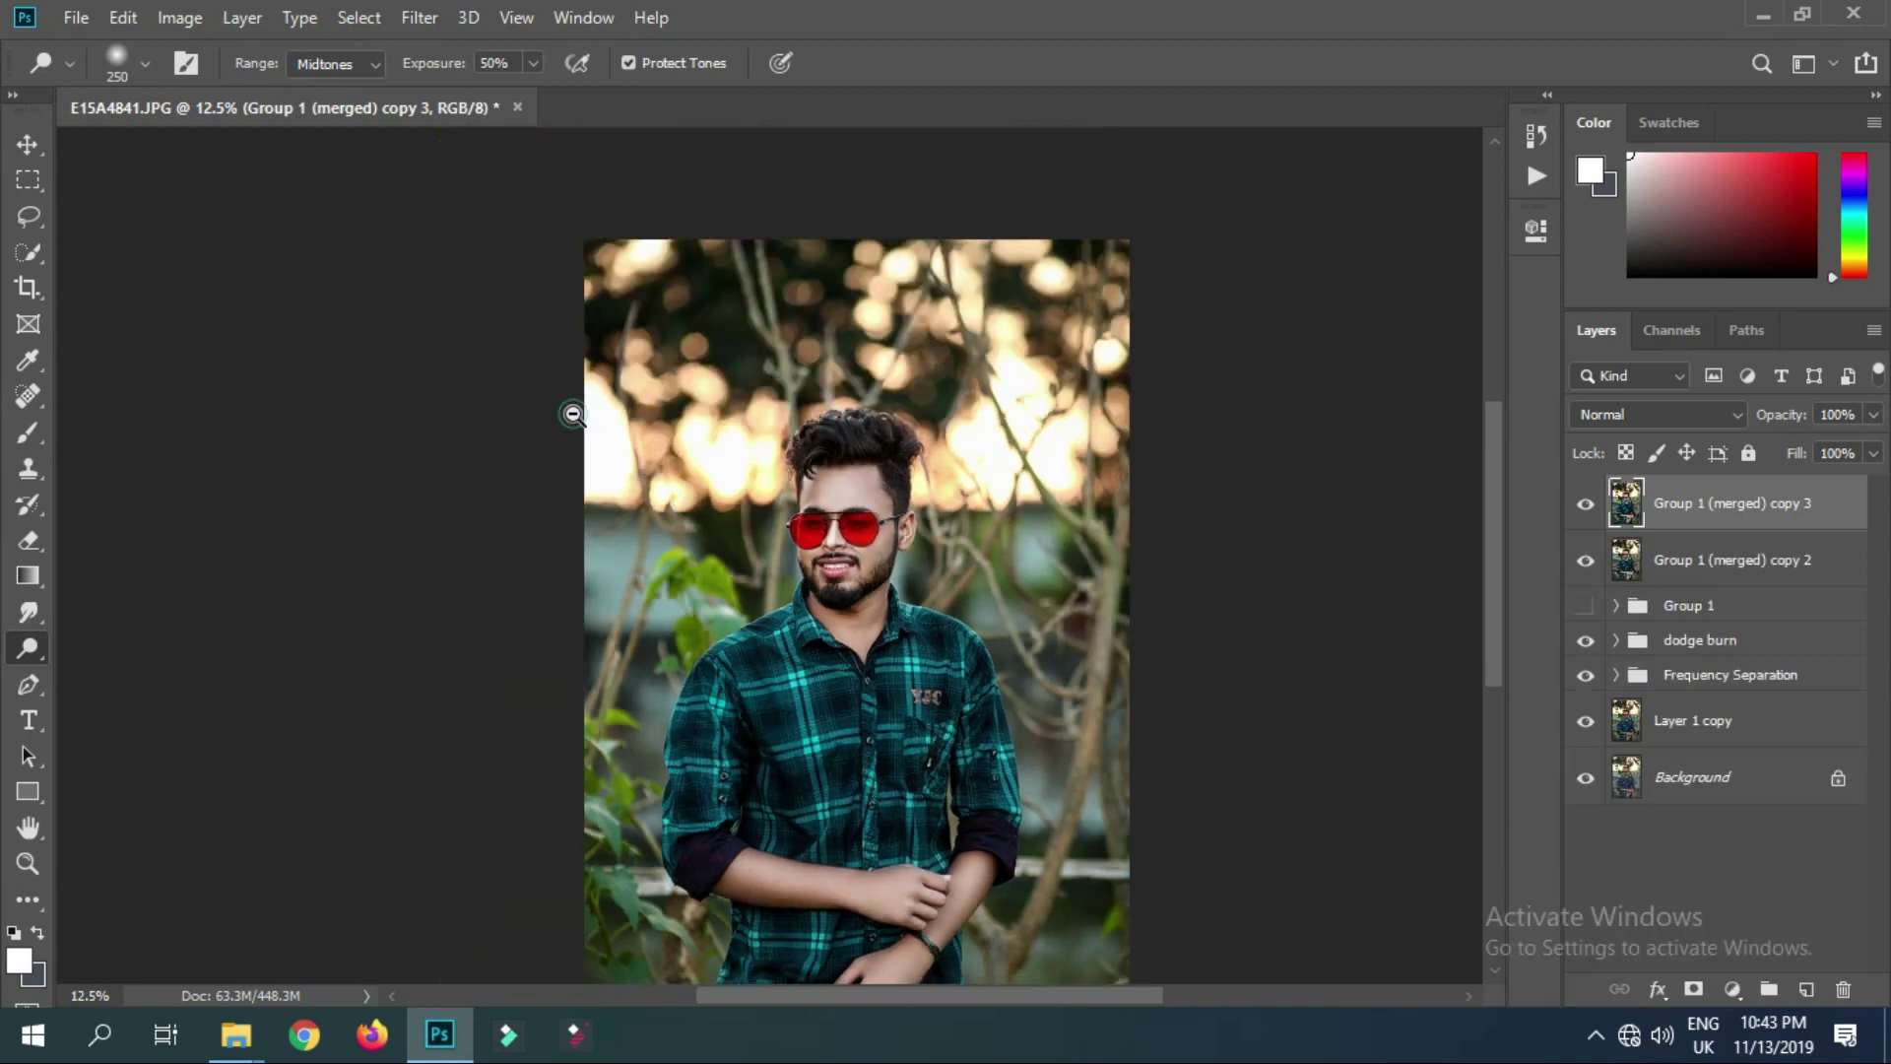
left_click(1007, 557, "ctrl")
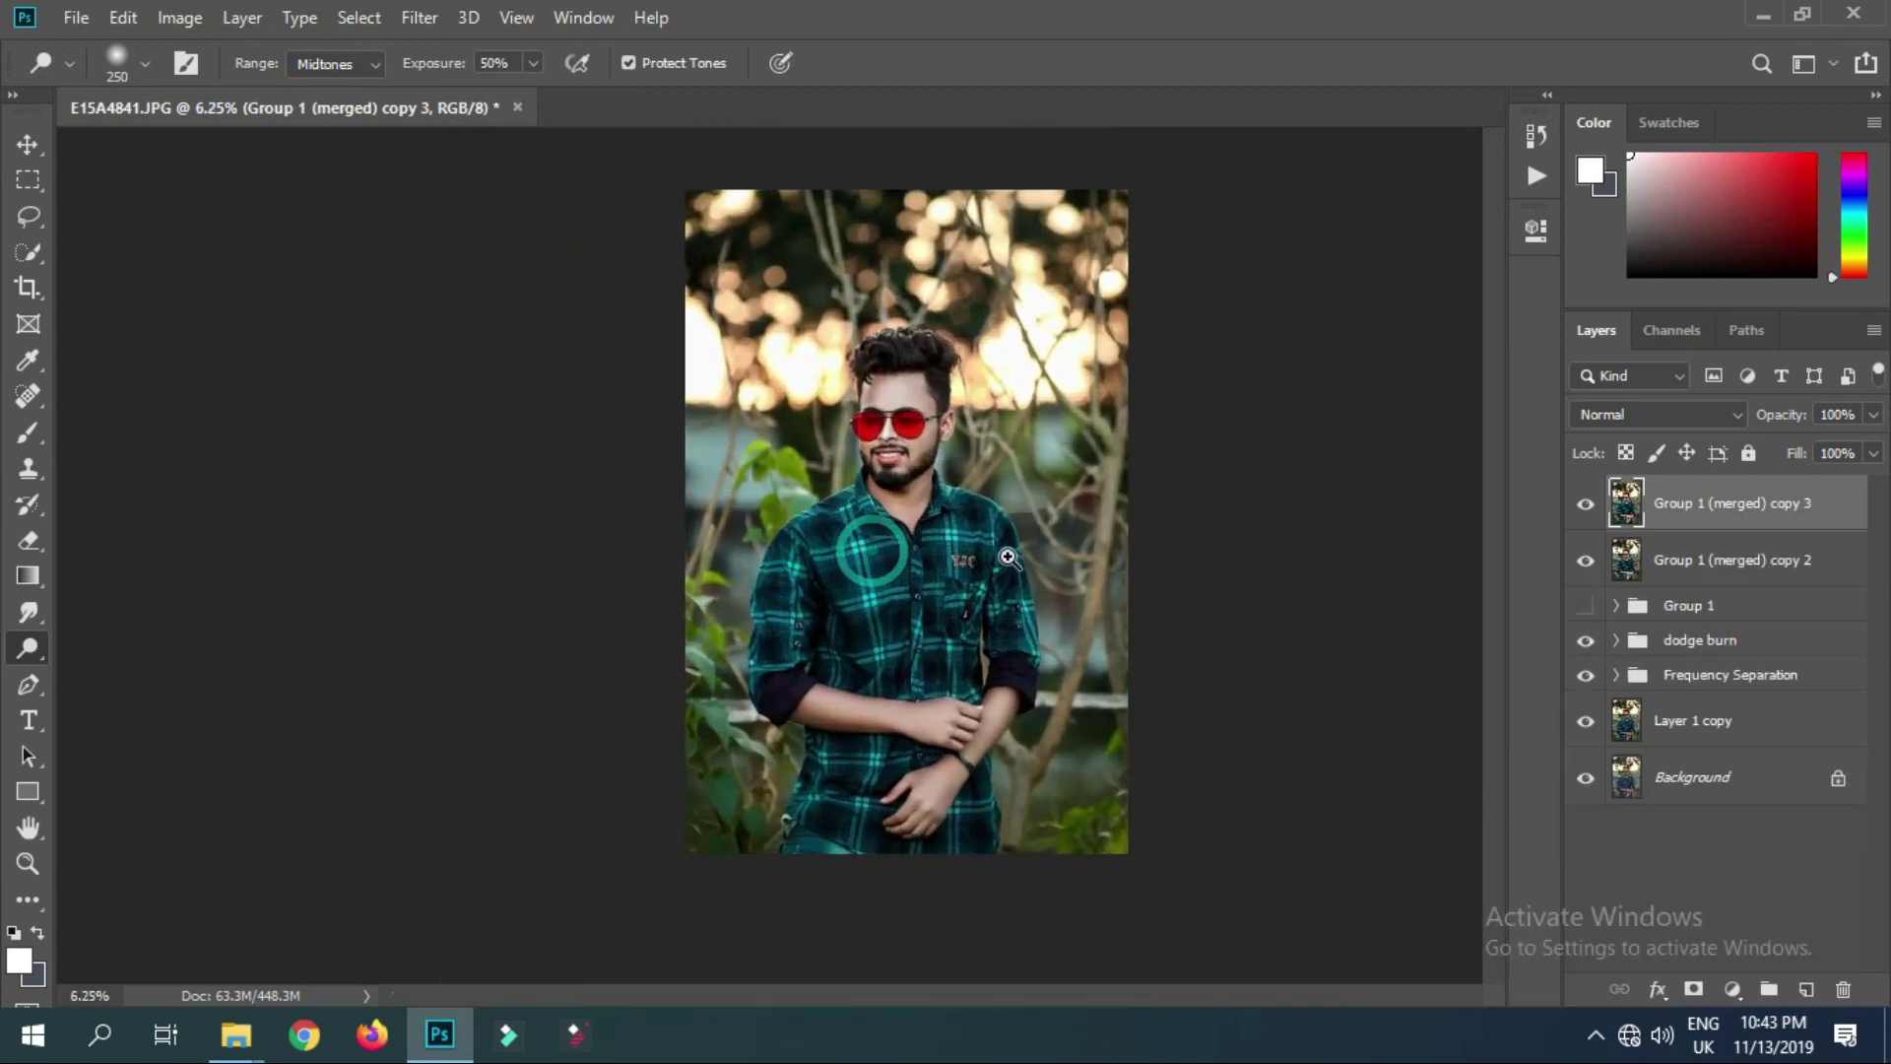
left_click(420, 18)
In the Camera Raw Detail panel, set Sharpening Amount 59 and Luminance noise reduction 39
left_click(530, 183)
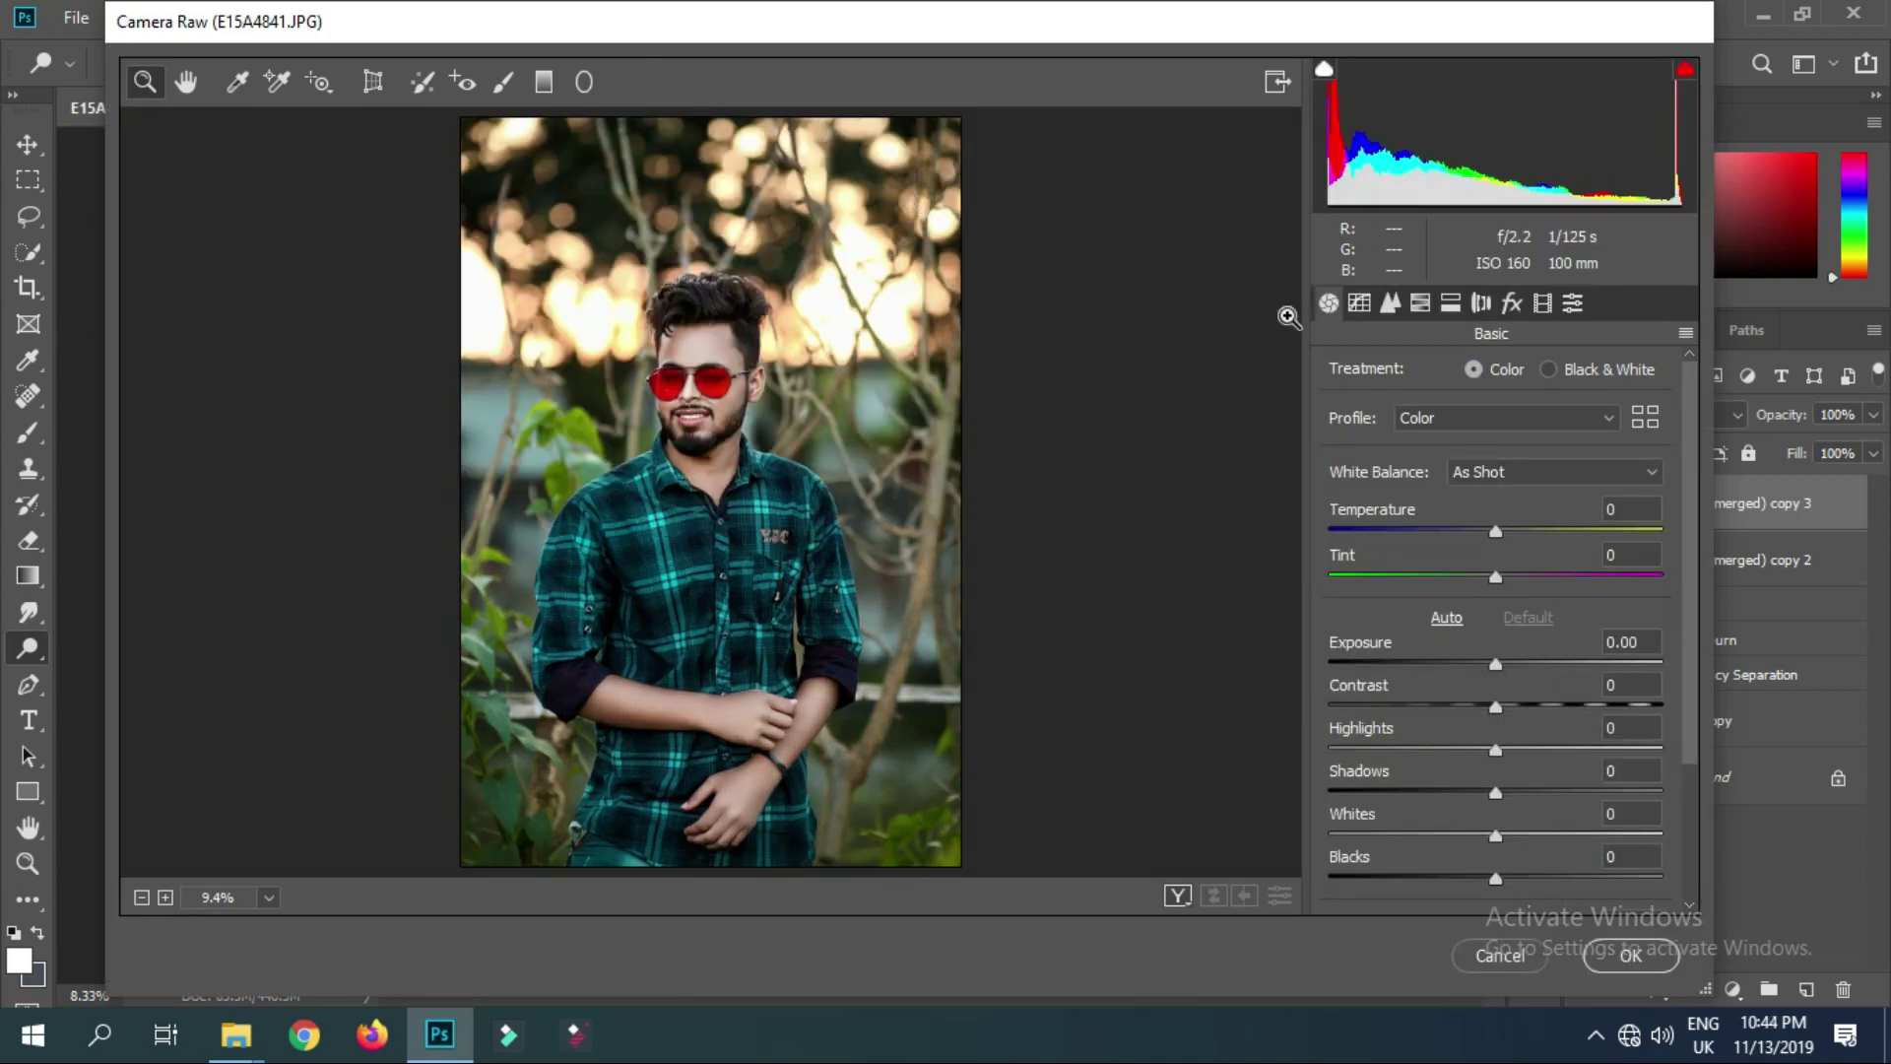
scroll(1478, 630, "down", 2)
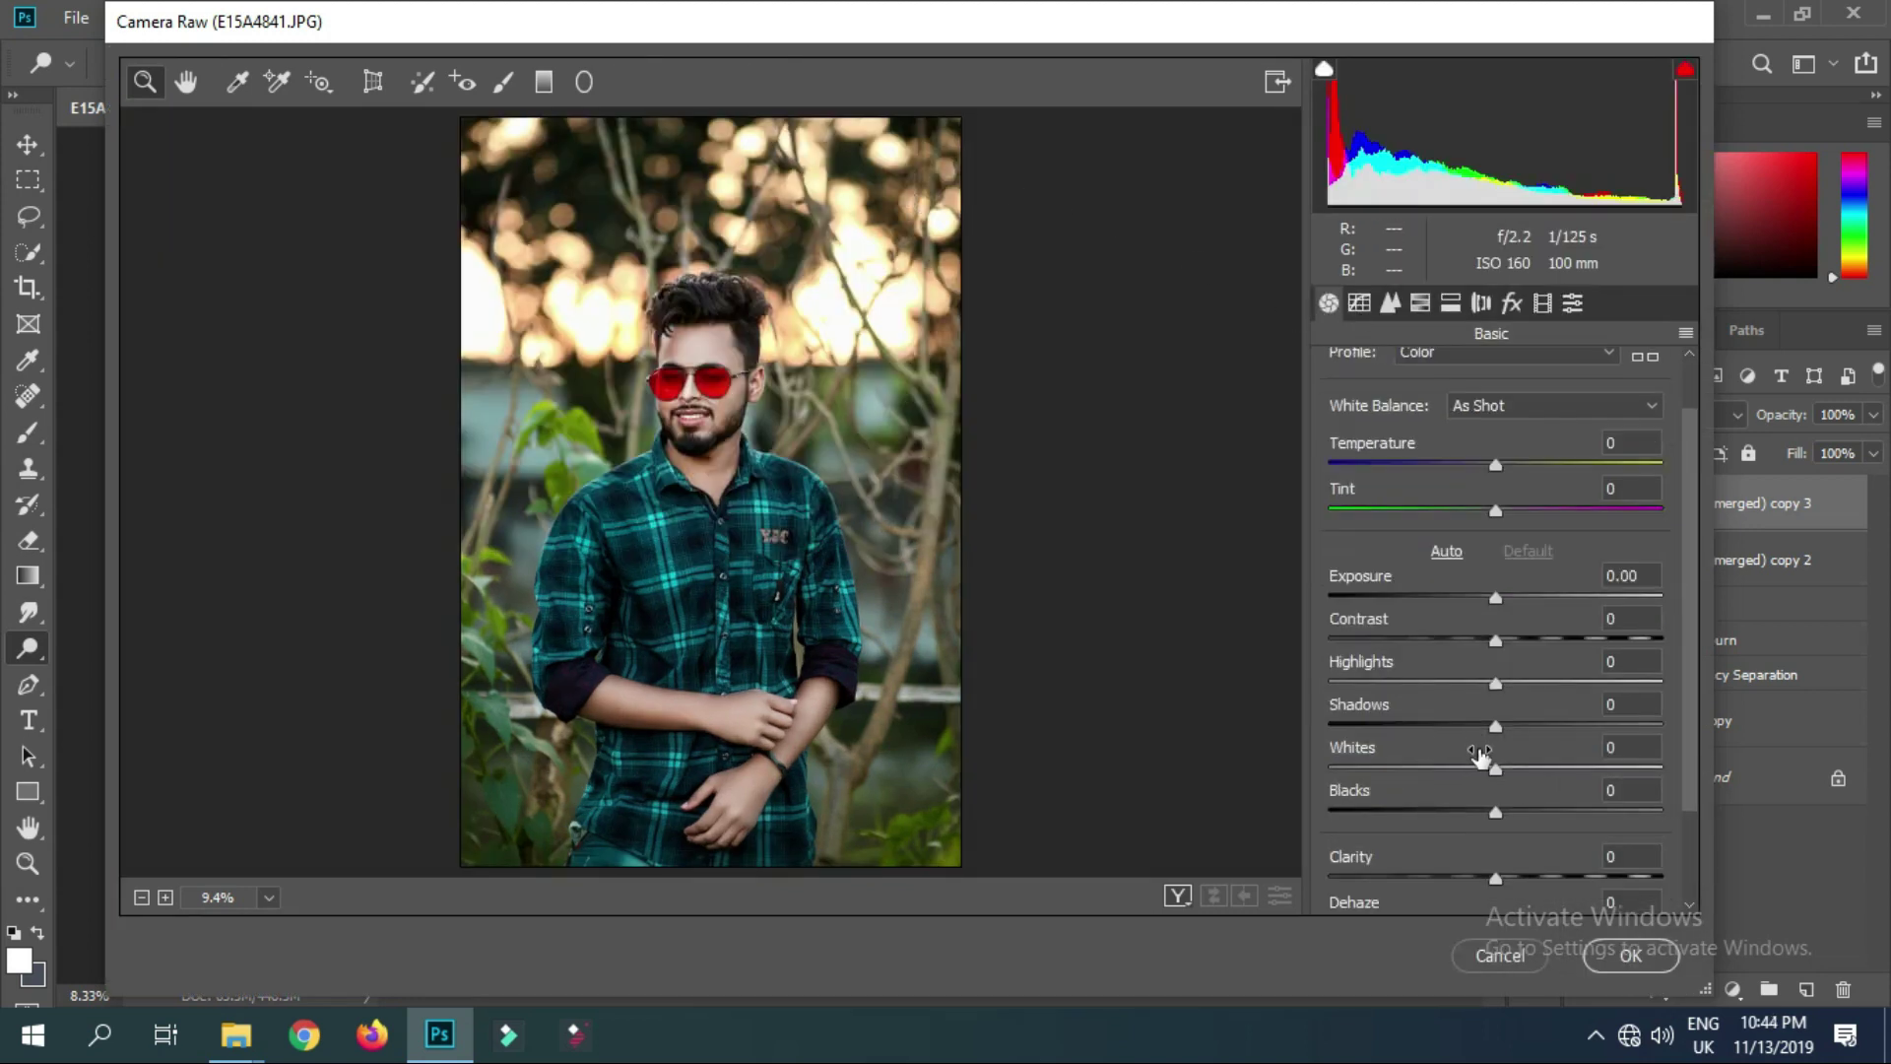
left_click(1497, 879)
left_click(1389, 304)
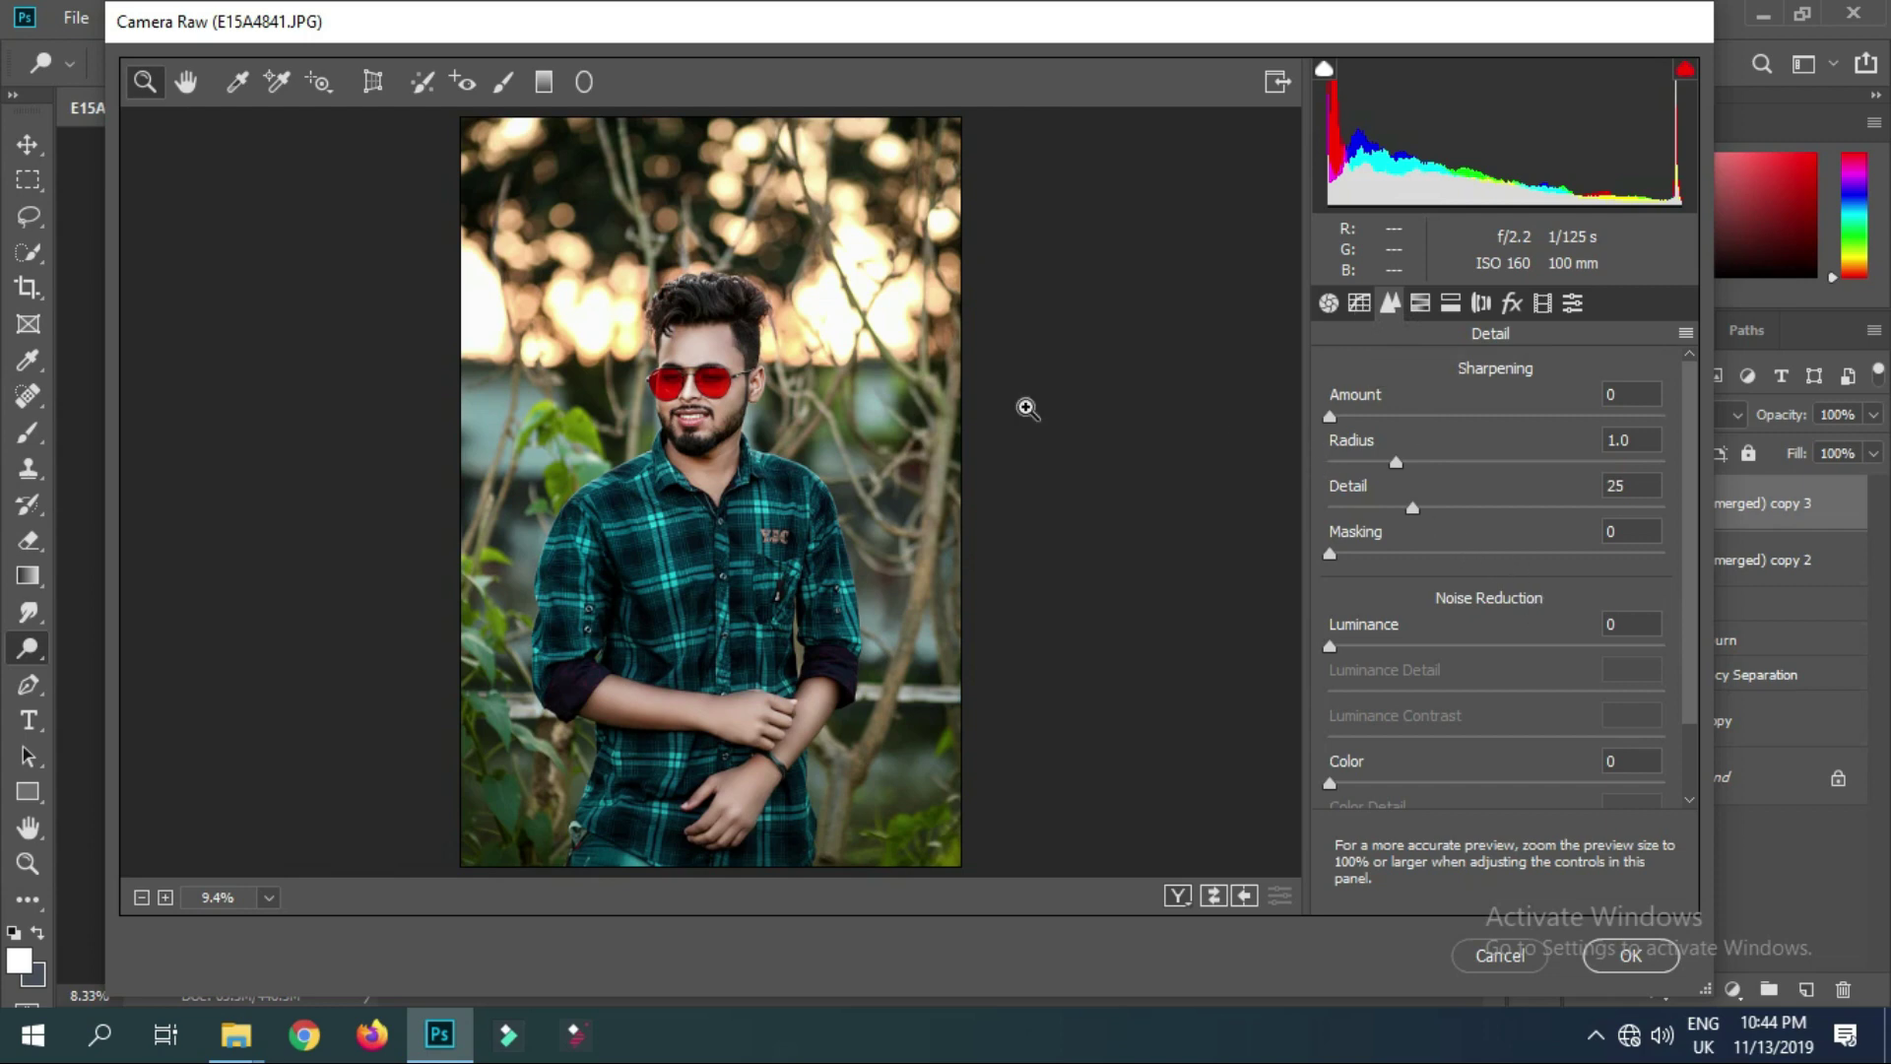
left_click_drag(694, 394, 784, 647)
scroll(785, 647, "down", 2)
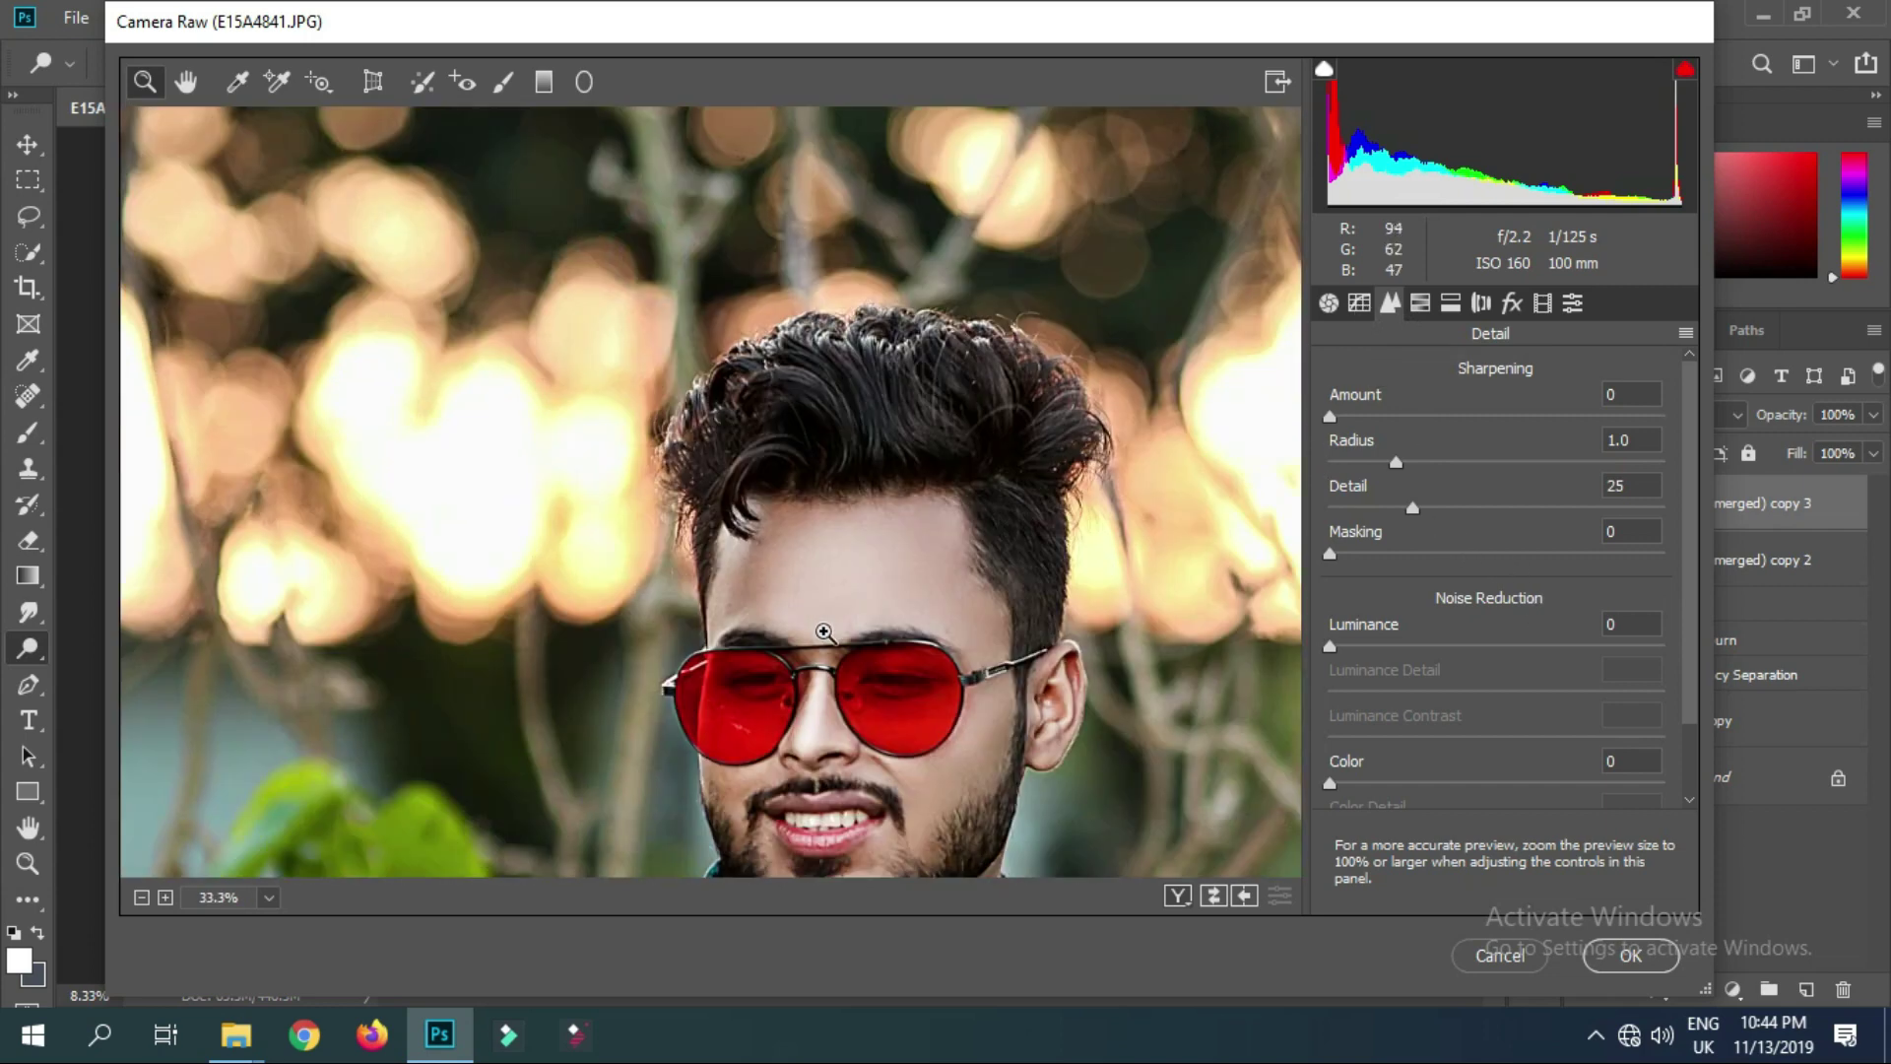
scroll(808, 635, "down", 3)
left_click_drag(1415, 418, 1488, 417)
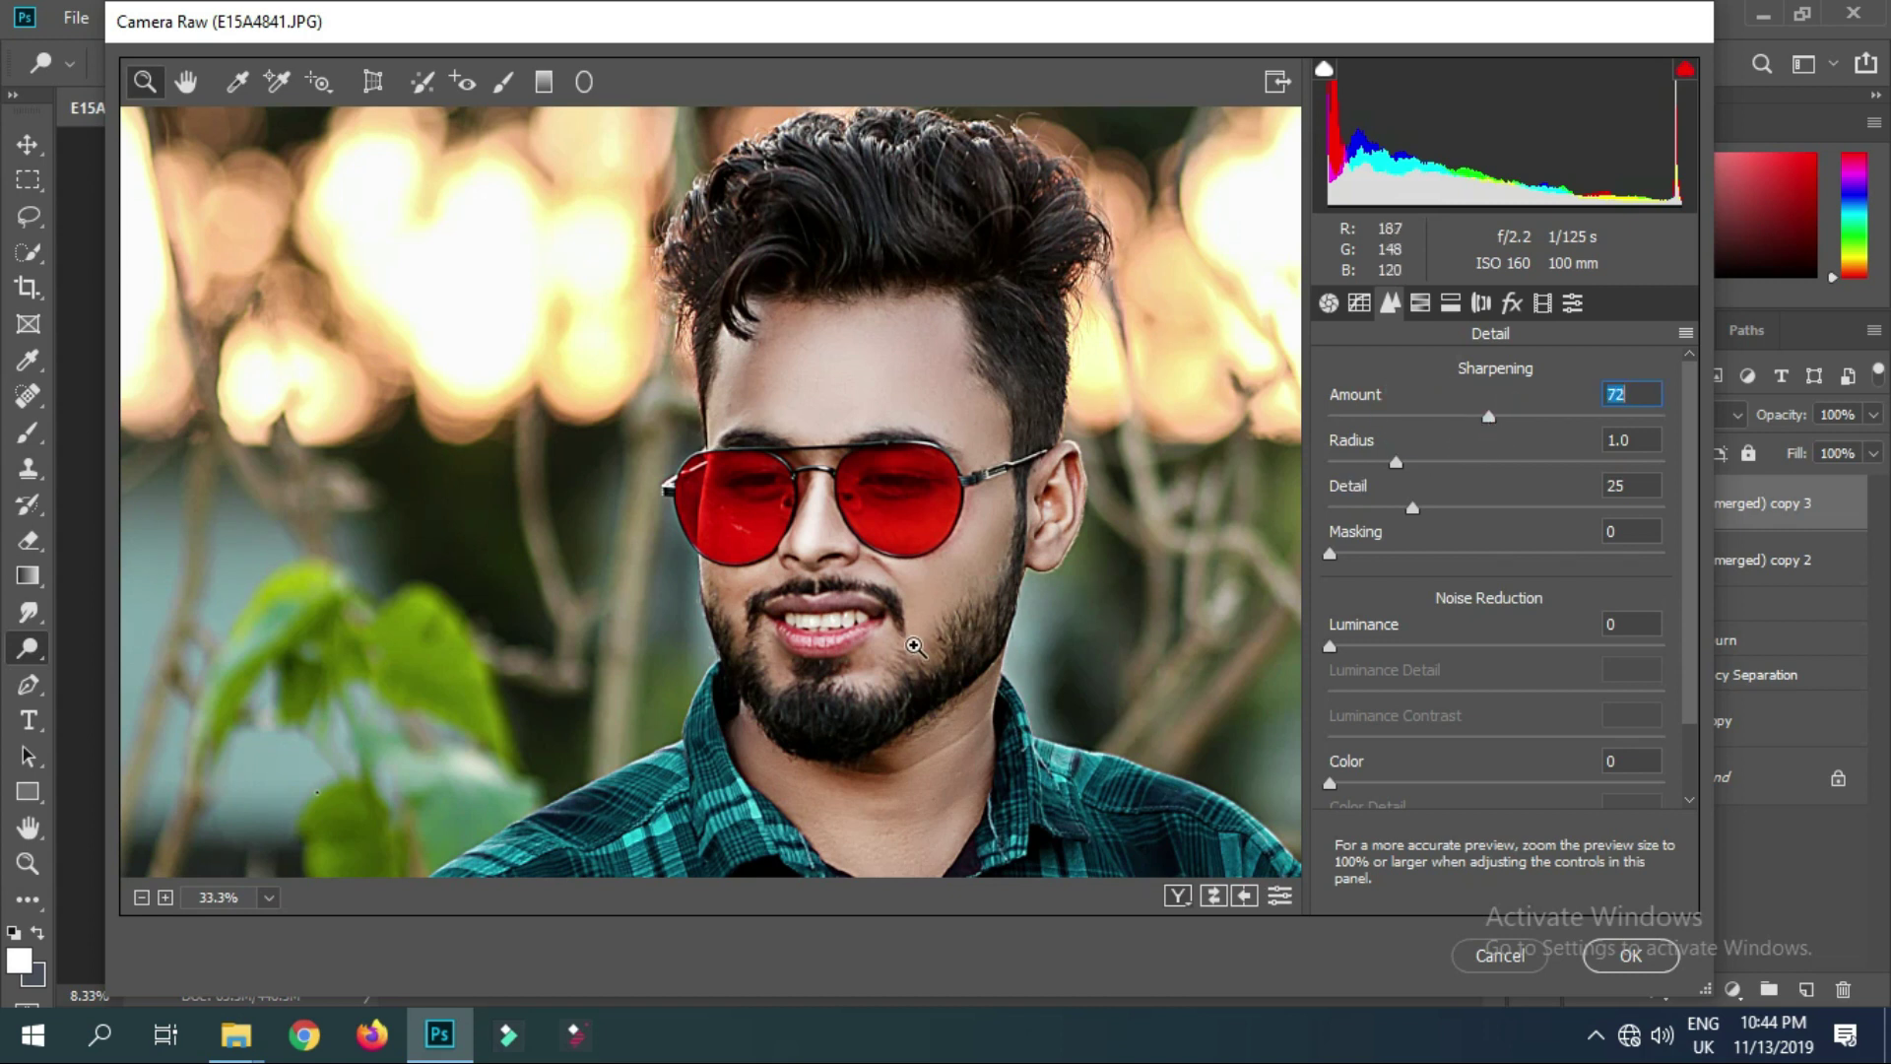
scroll(909, 645, "down", 2)
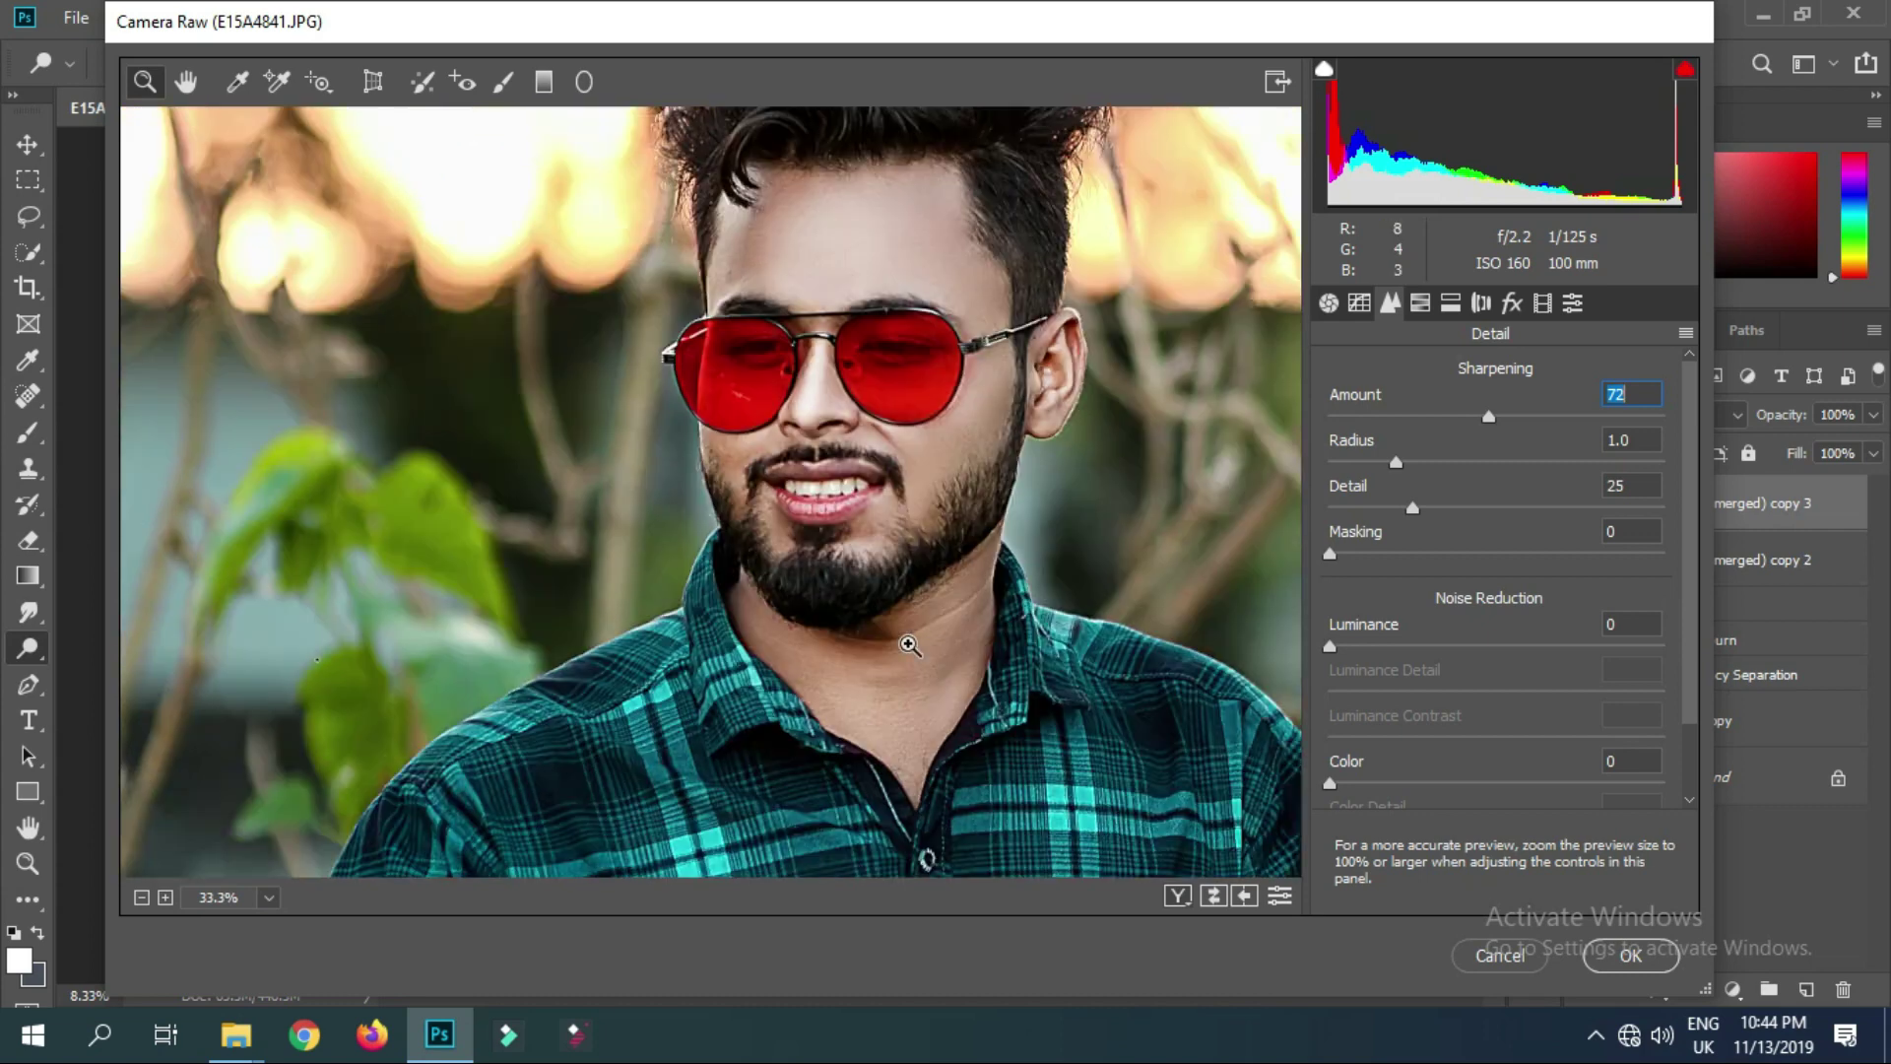
left_click(1464, 418)
left_click(1460, 646)
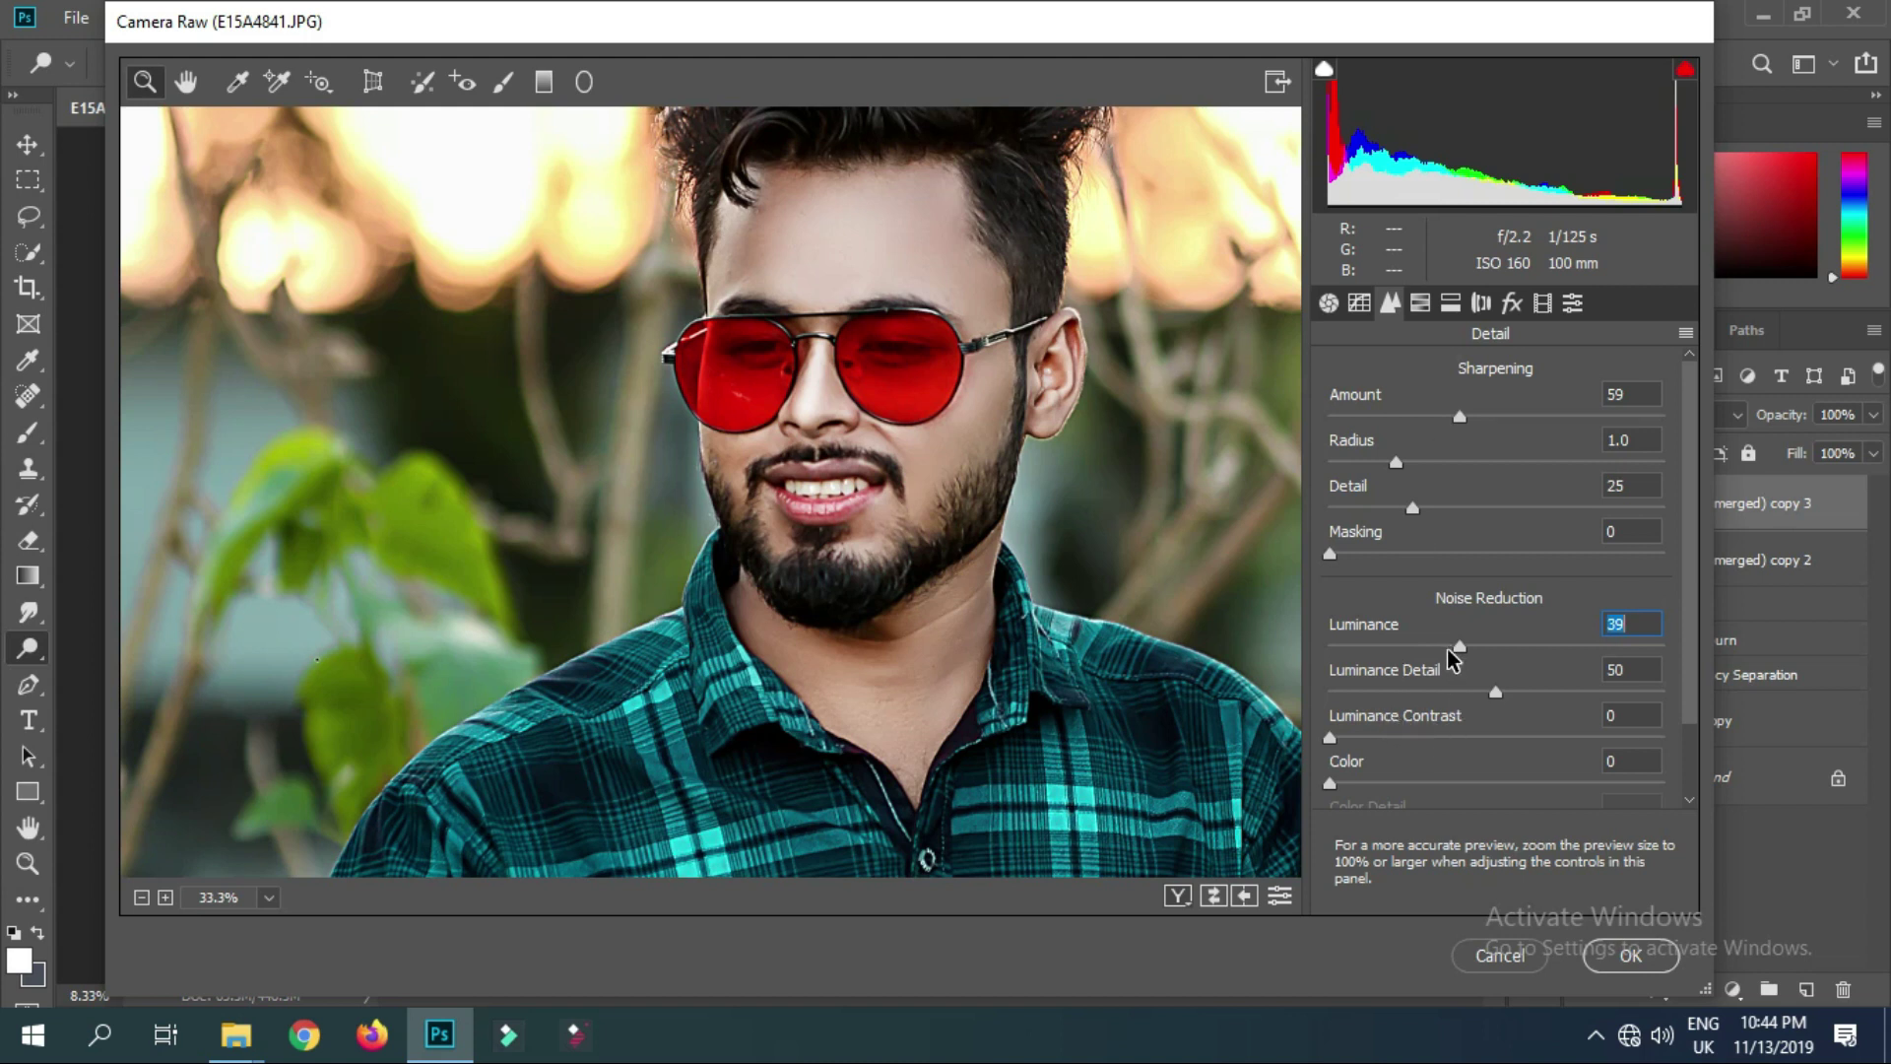
Fit the preview in view and set the parametric Tone Curve to Highlights -14, Lights -13, Darks -11
left_click(1358, 307)
left_click(219, 897)
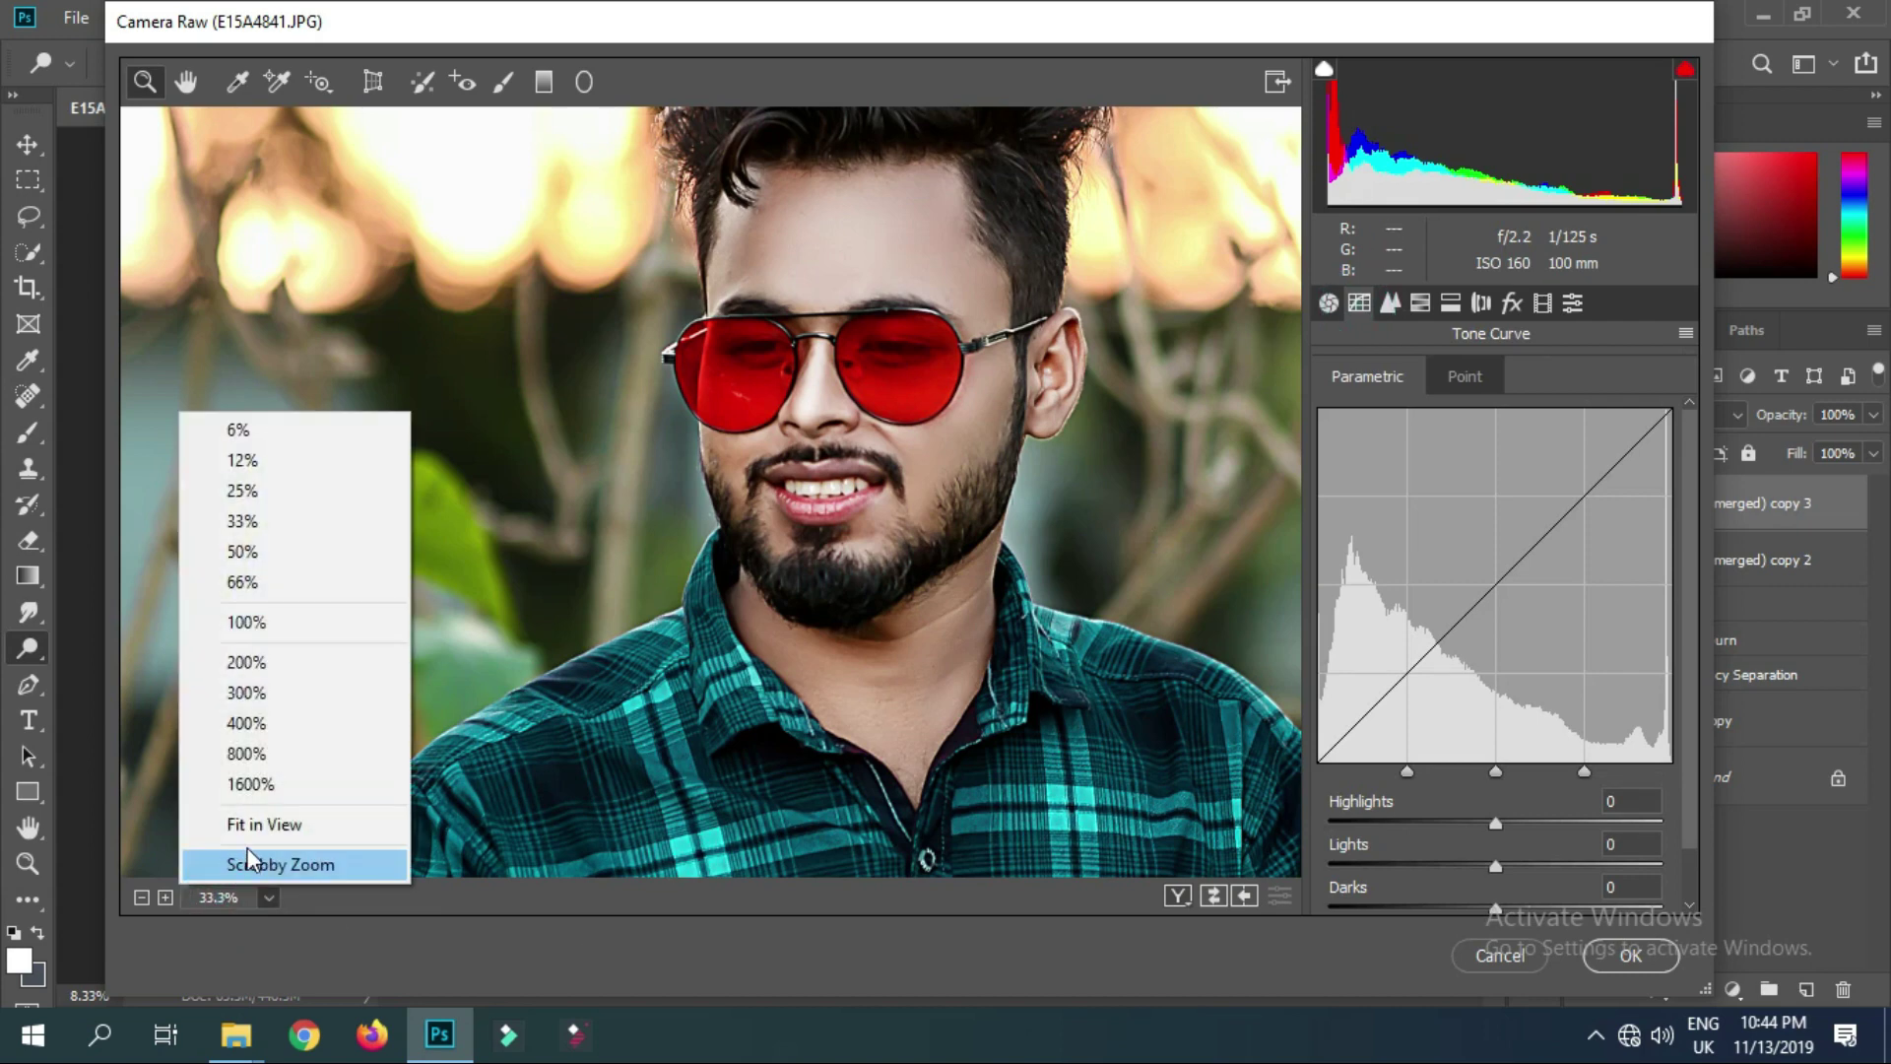
left_click(258, 824)
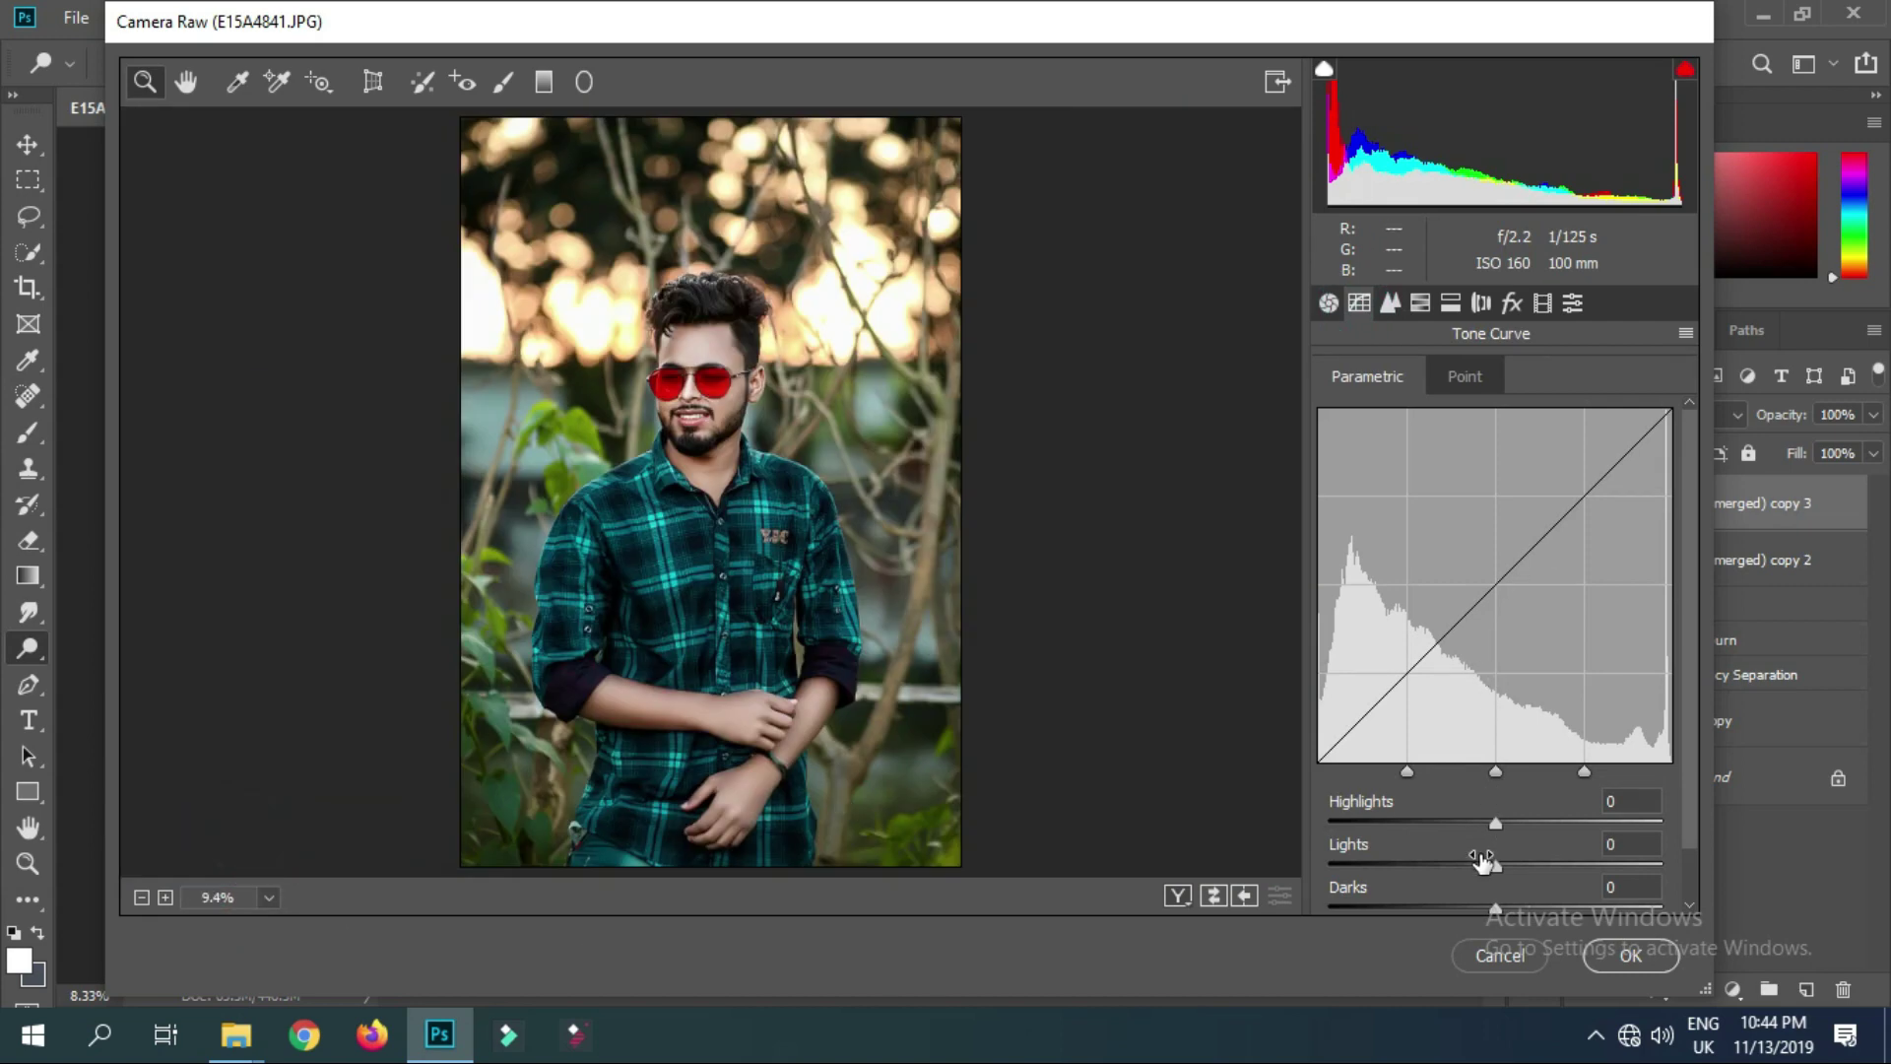
left_click(1480, 865)
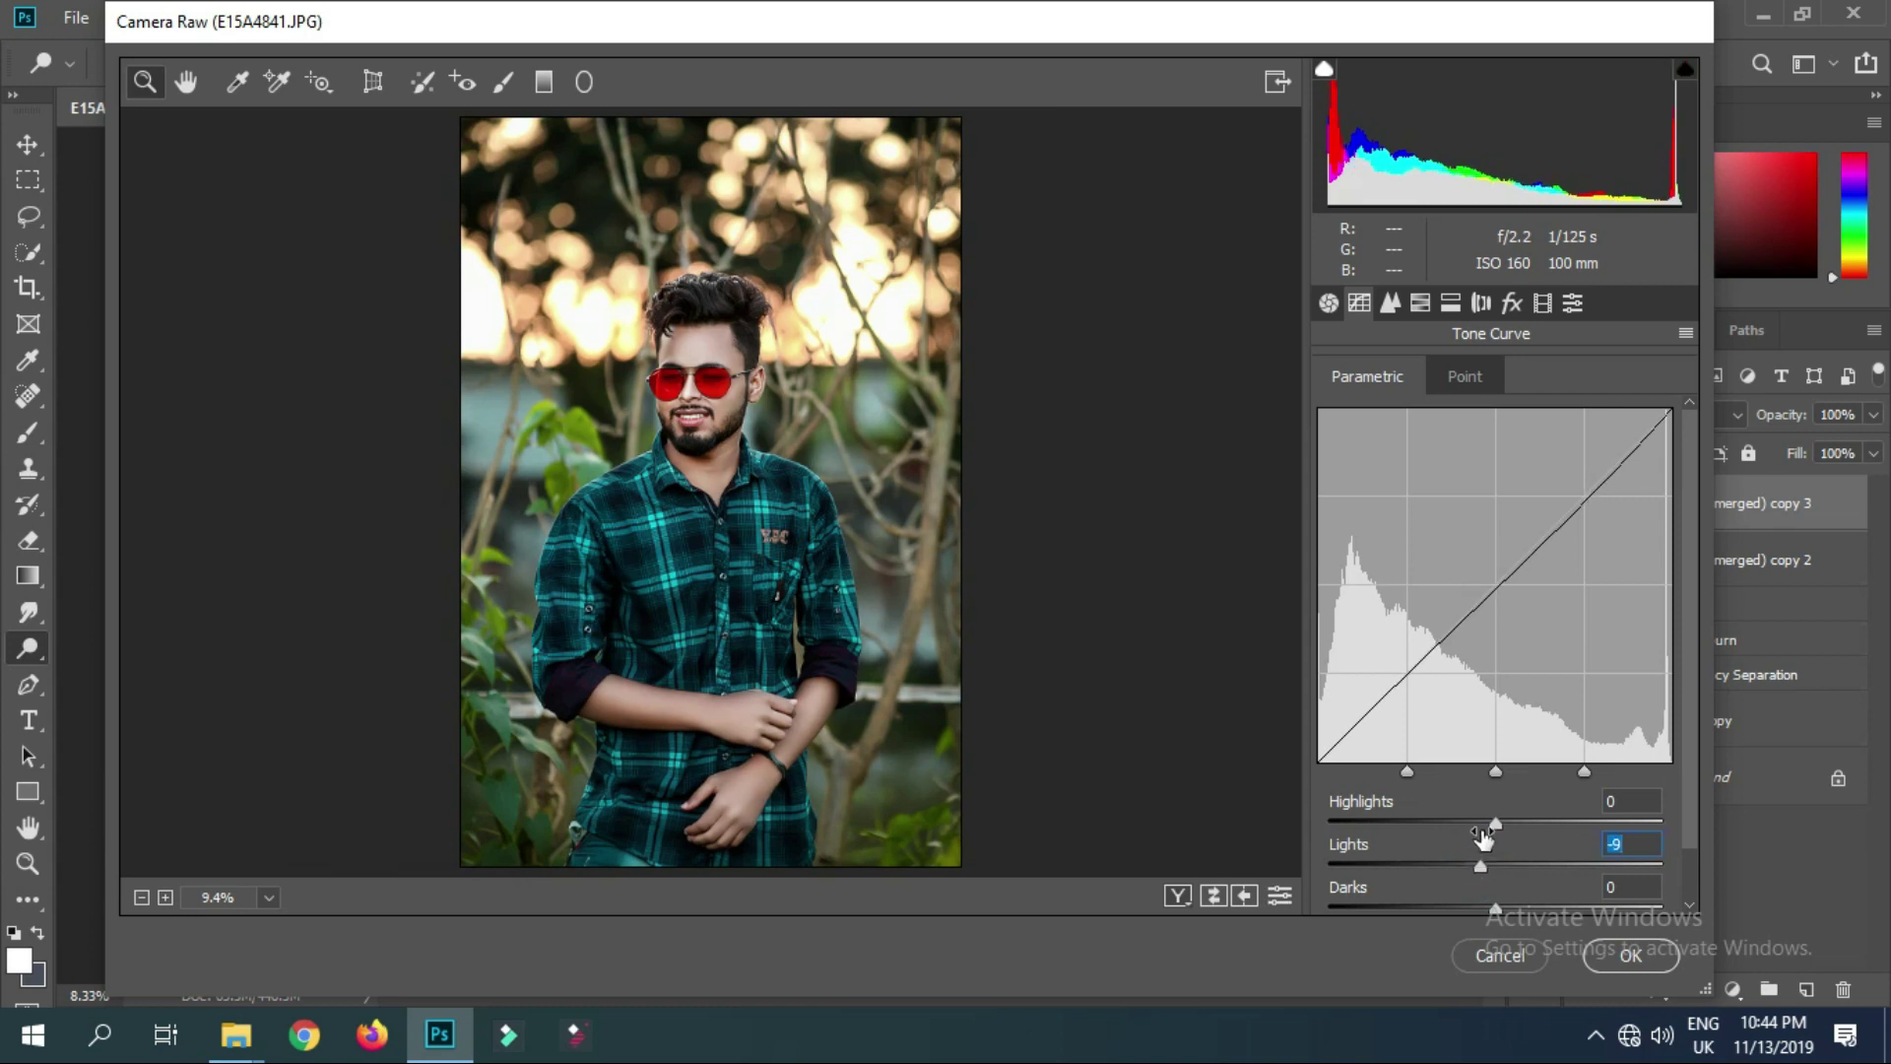
left_click(1481, 824)
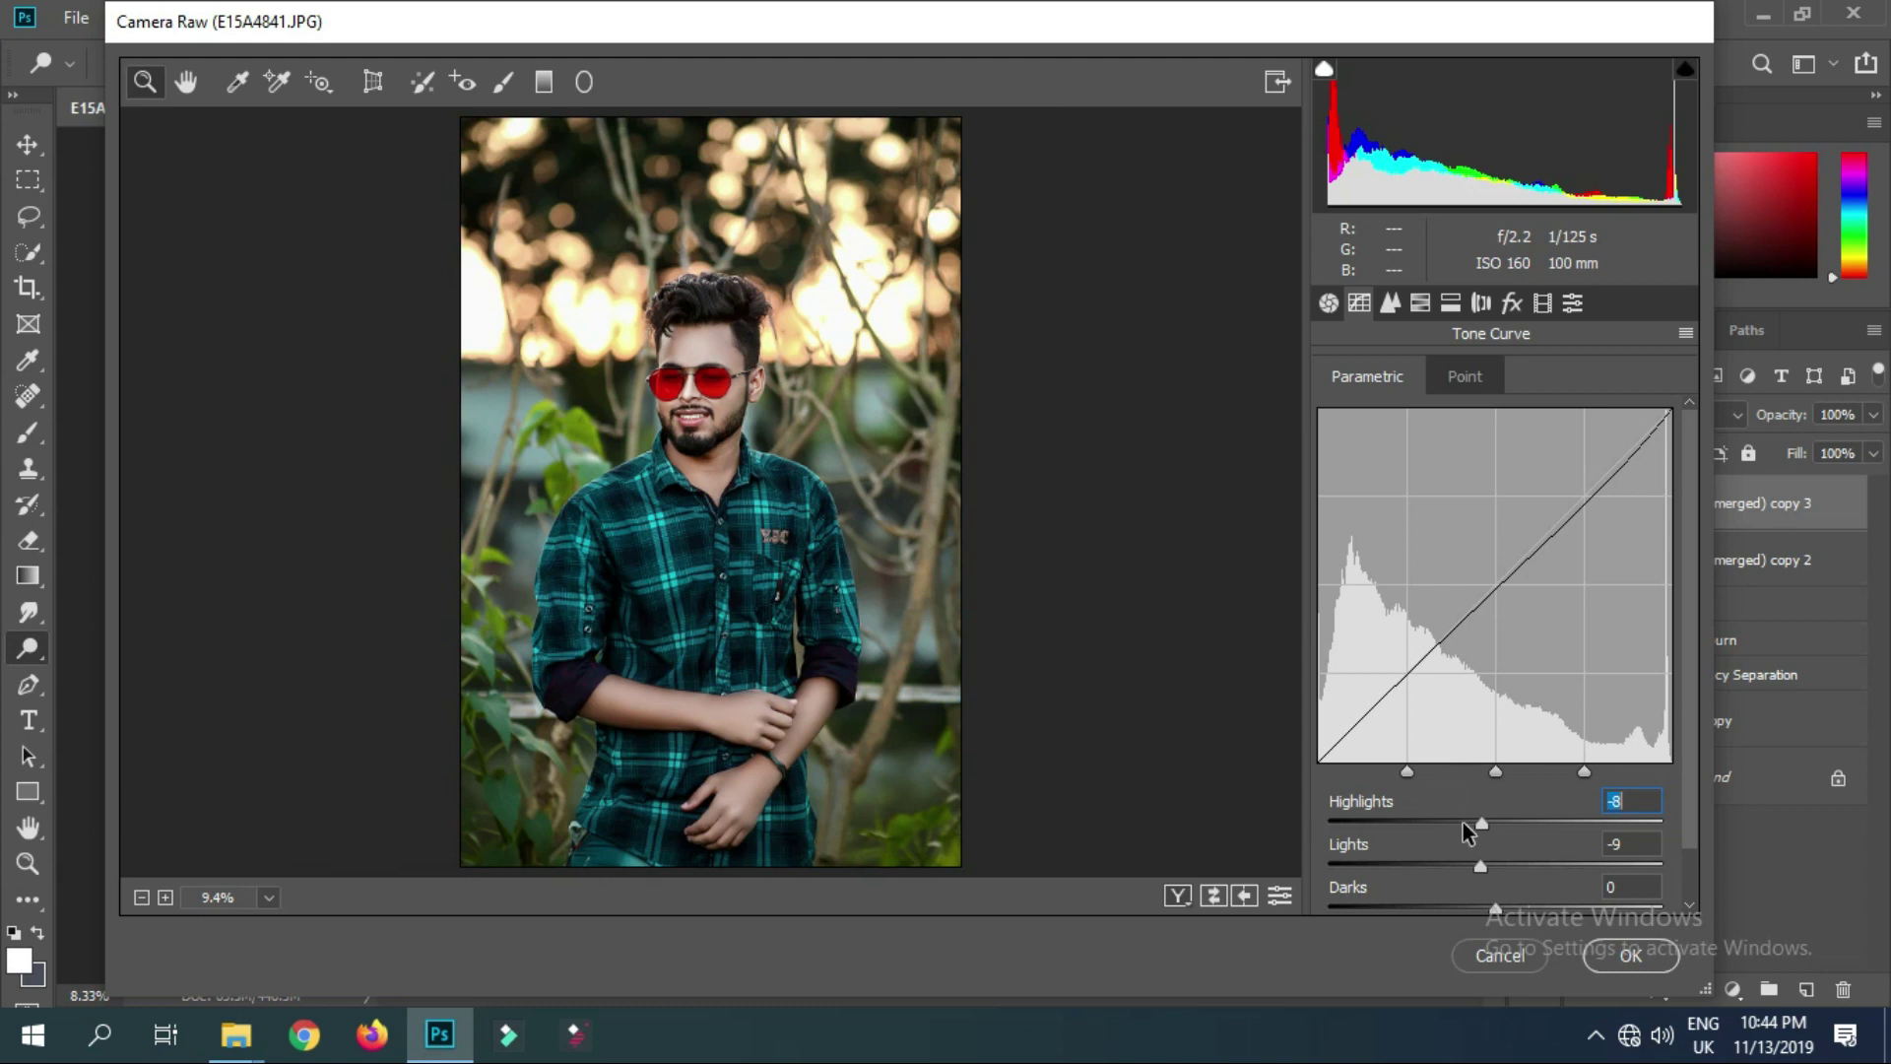
left_click_drag(1471, 820, 1462, 819)
left_click_drag(1474, 868, 1470, 871)
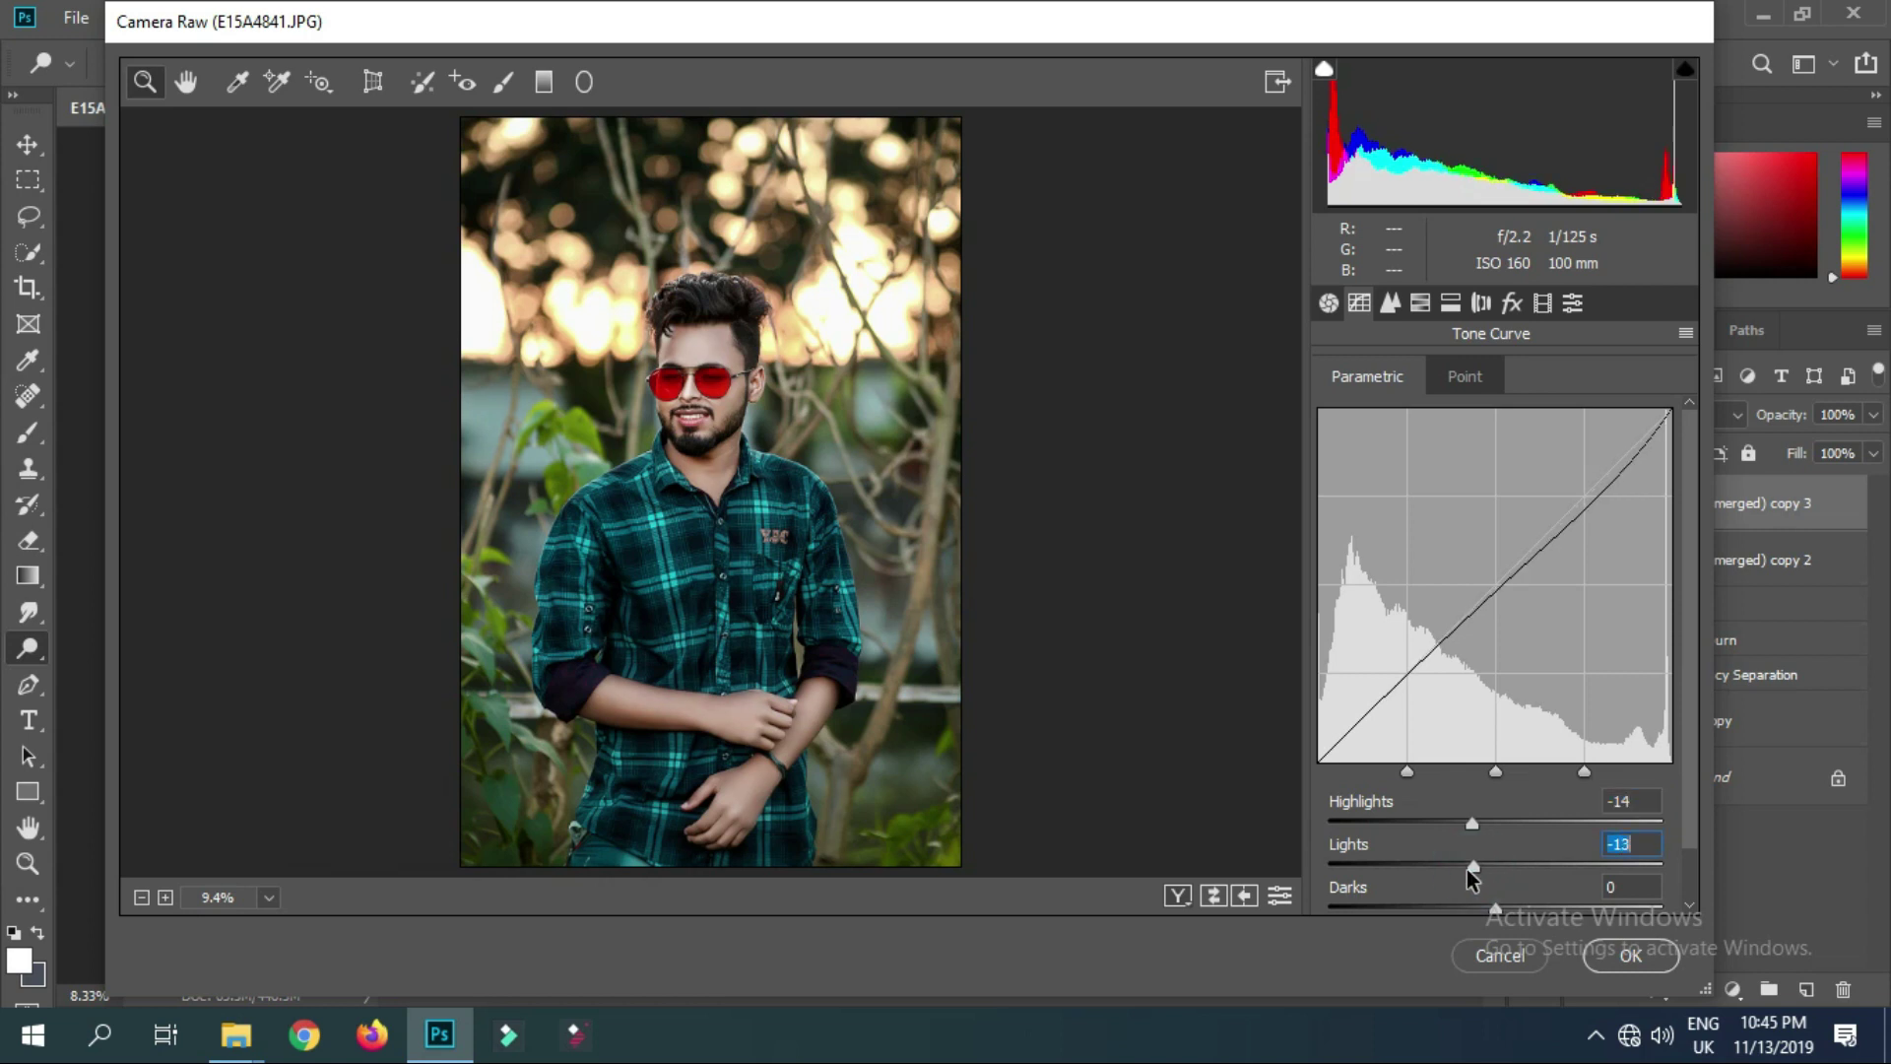
scroll(1487, 889, "down", 1)
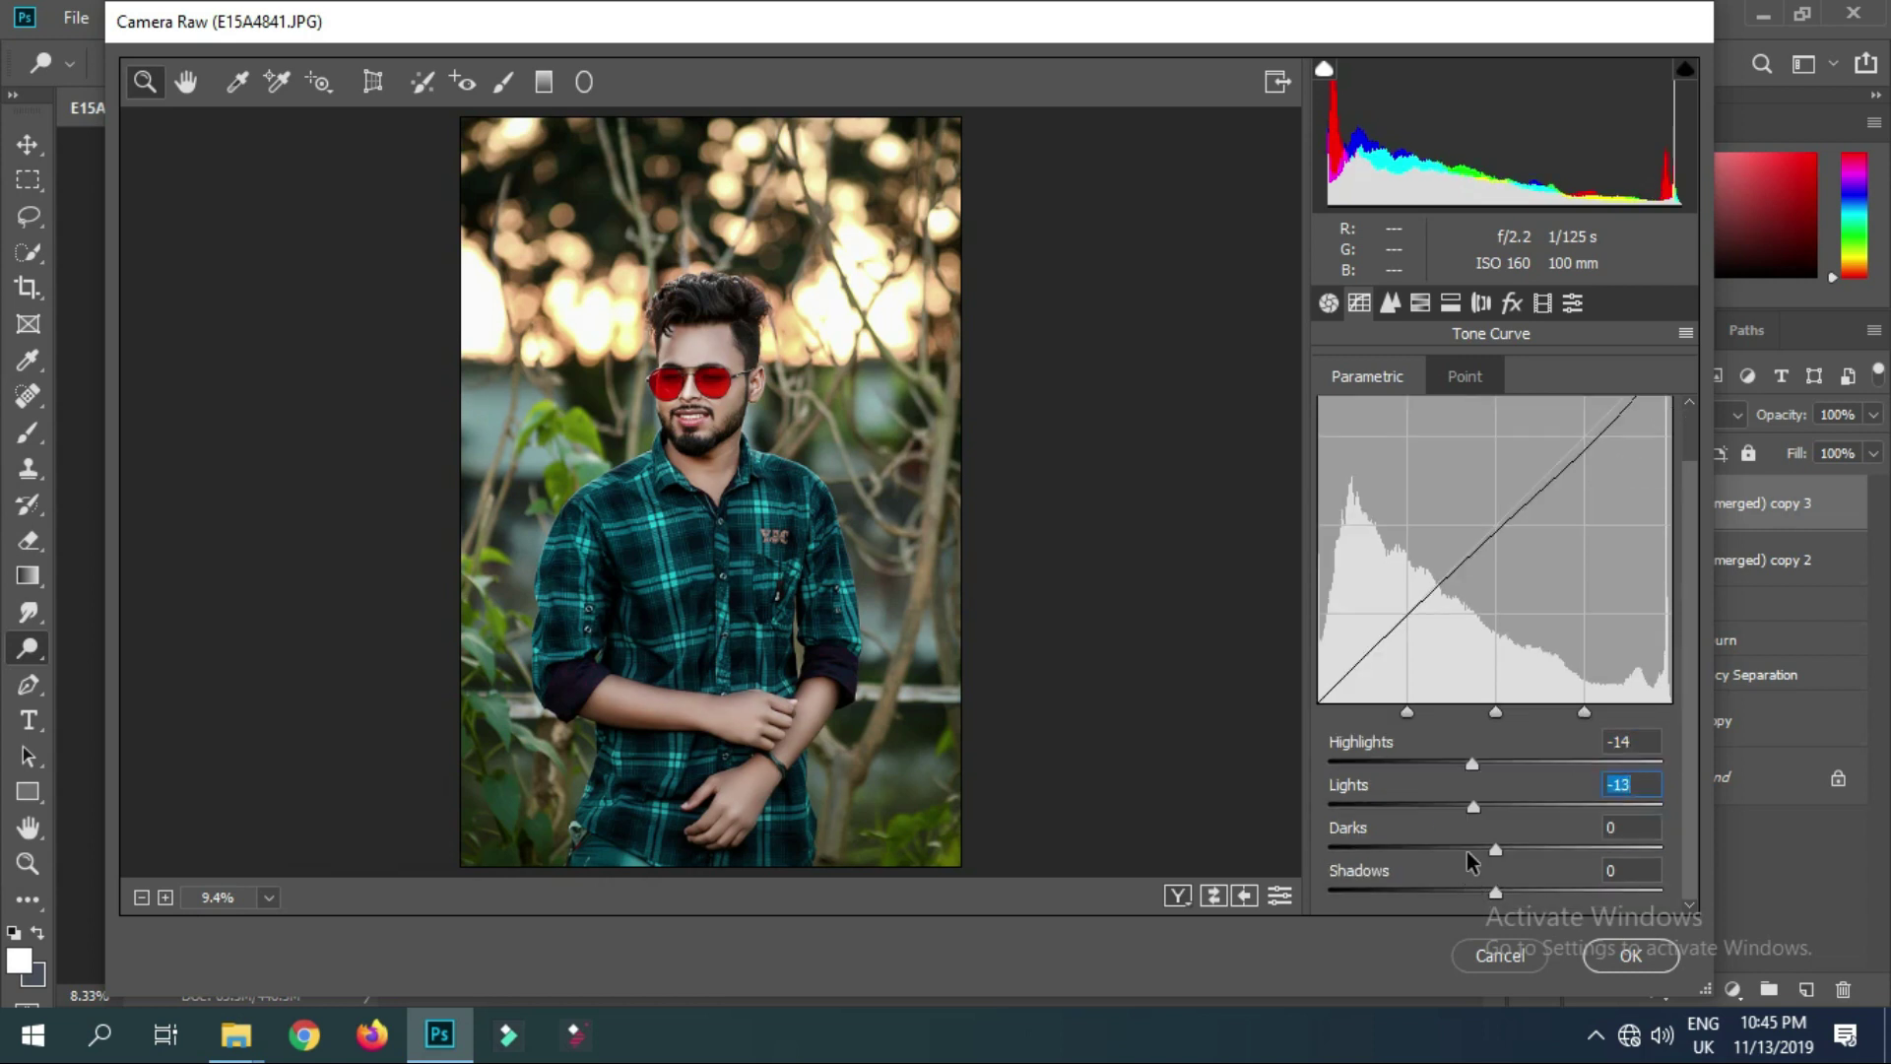
left_click(1476, 857)
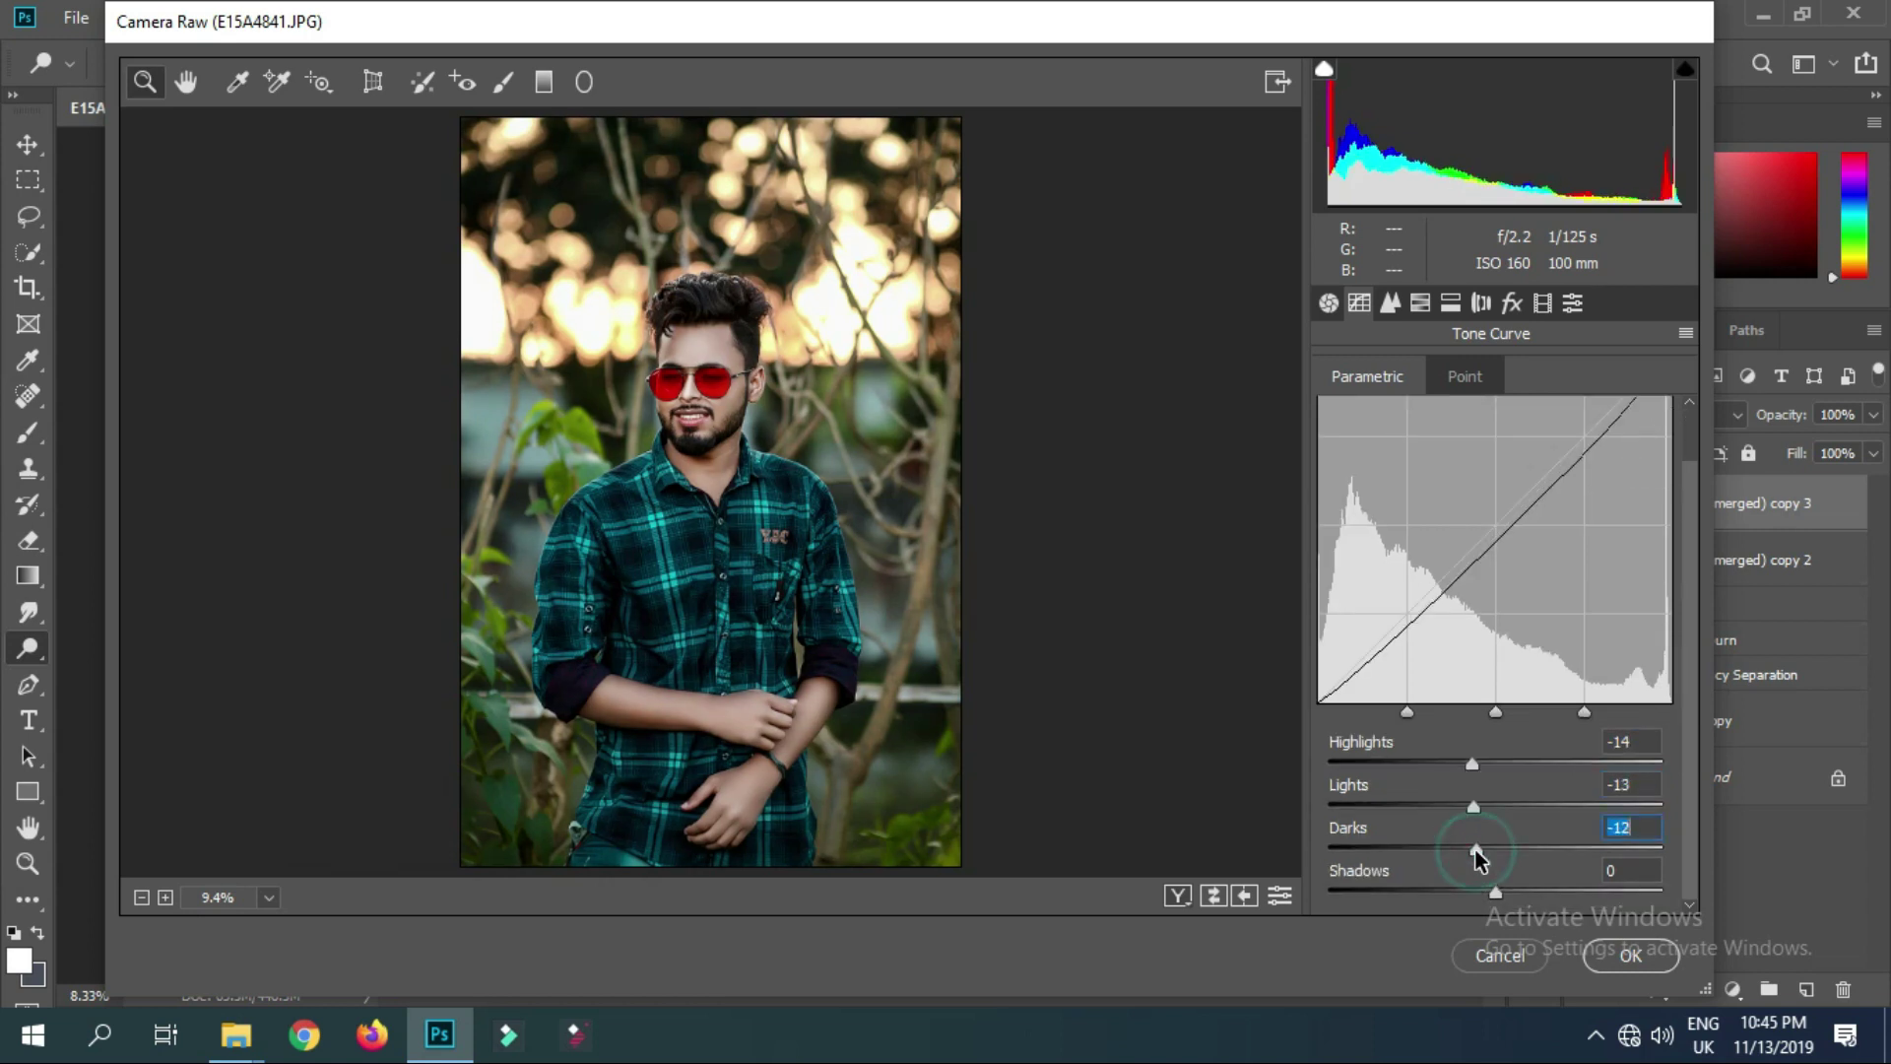
left_click_drag(1478, 849, 1481, 850)
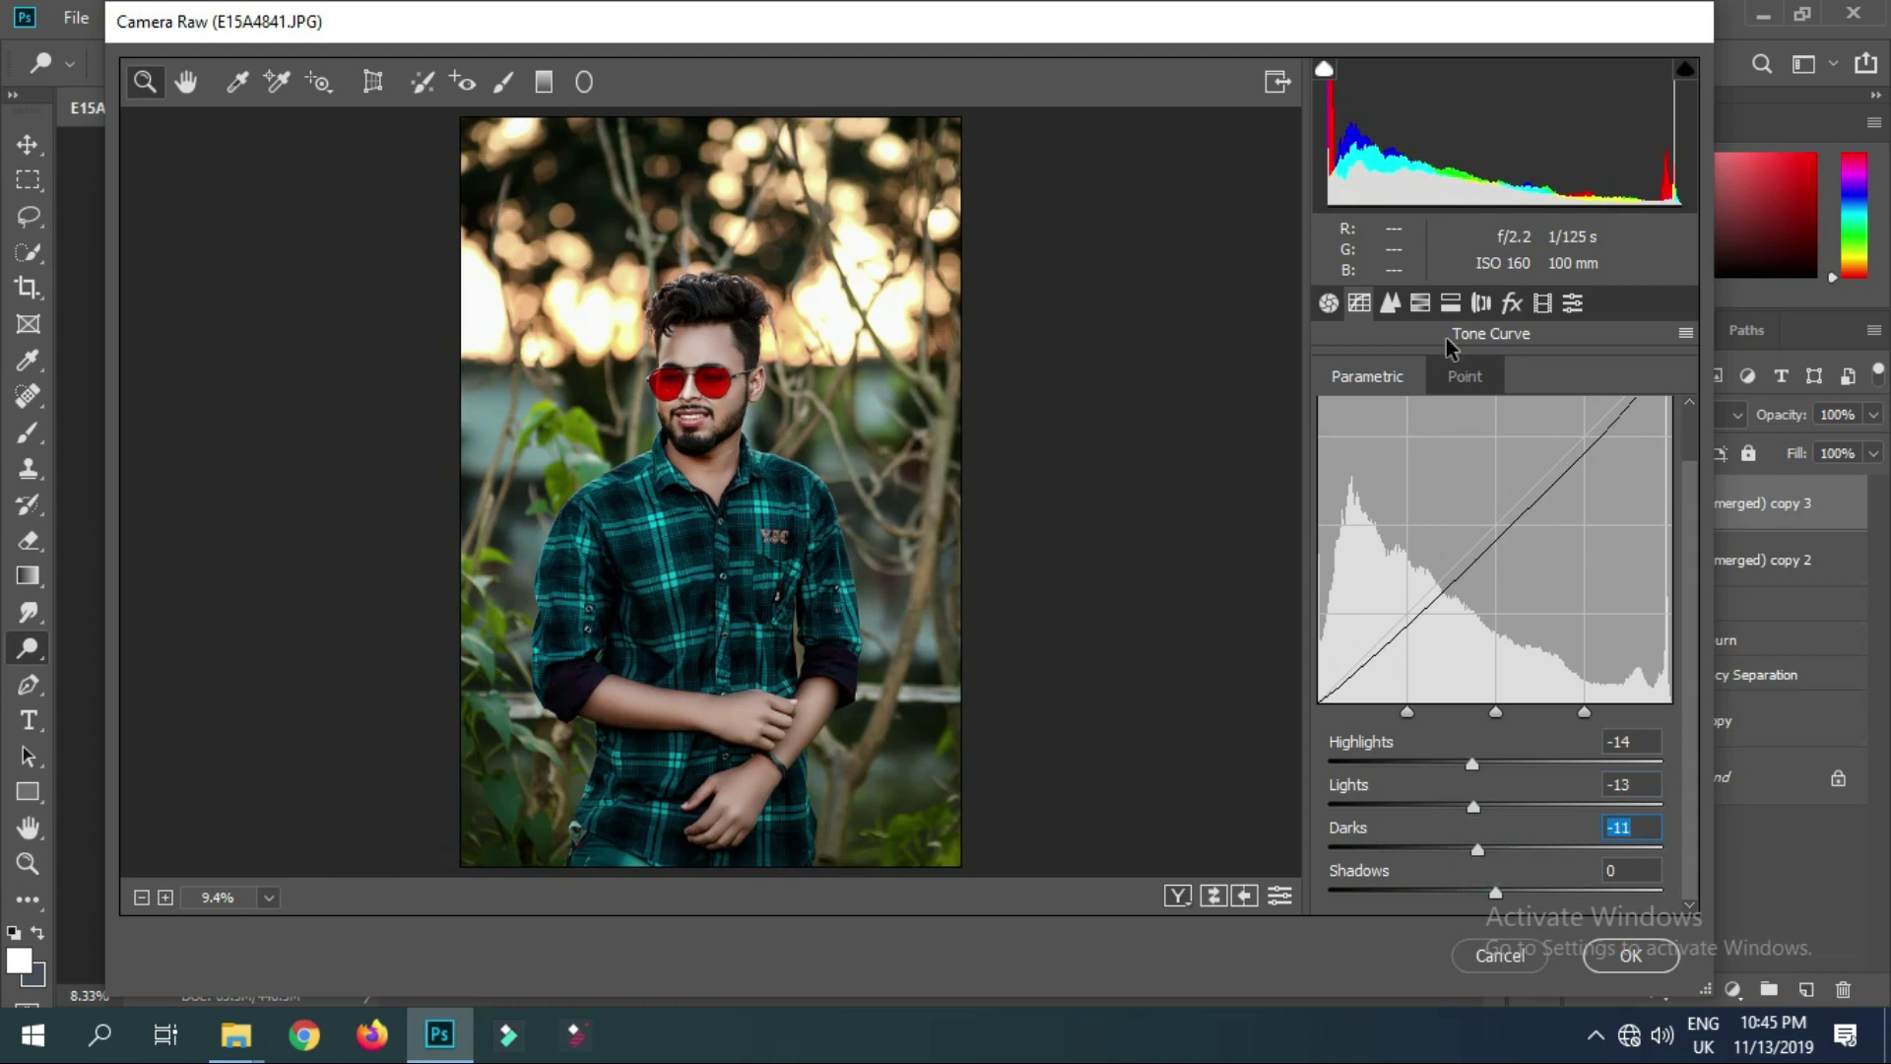
Set the Post Crop Vignetting Amount to -2 in Camera Raw Effects
left_click(1389, 305)
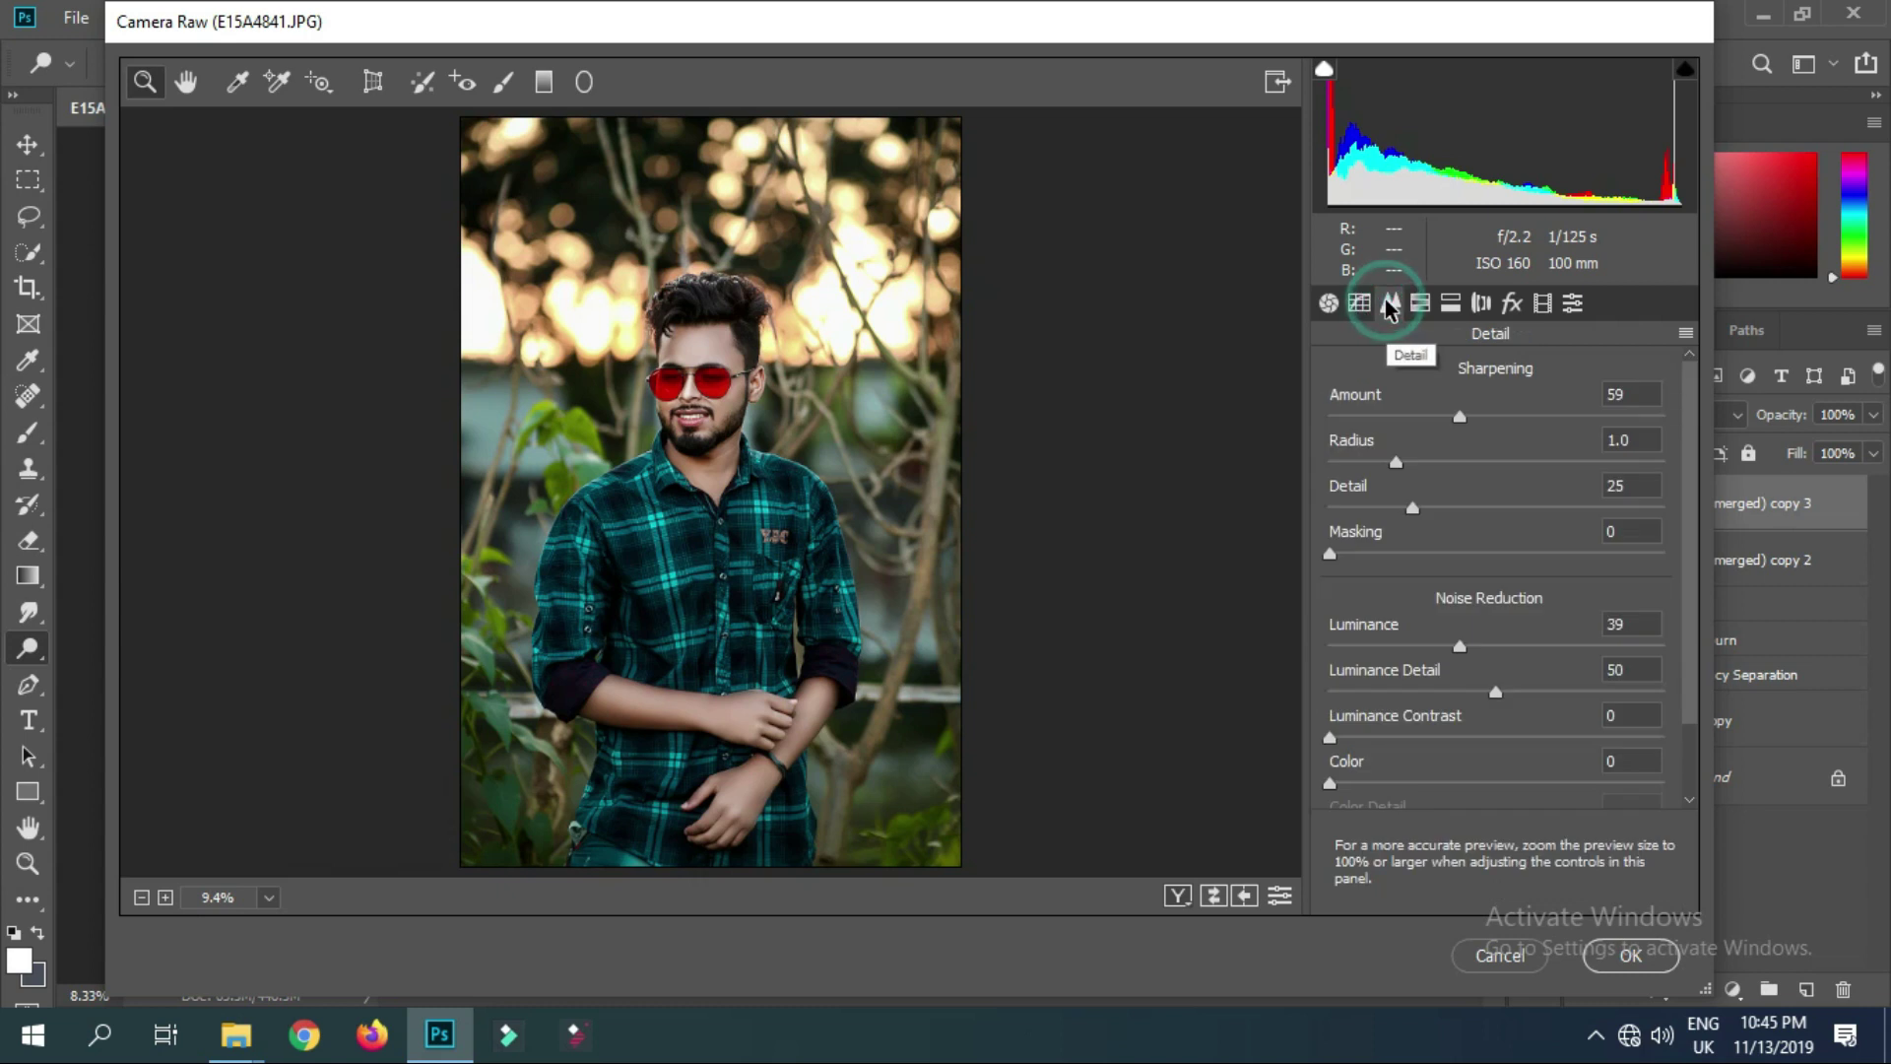
left_click(1512, 303)
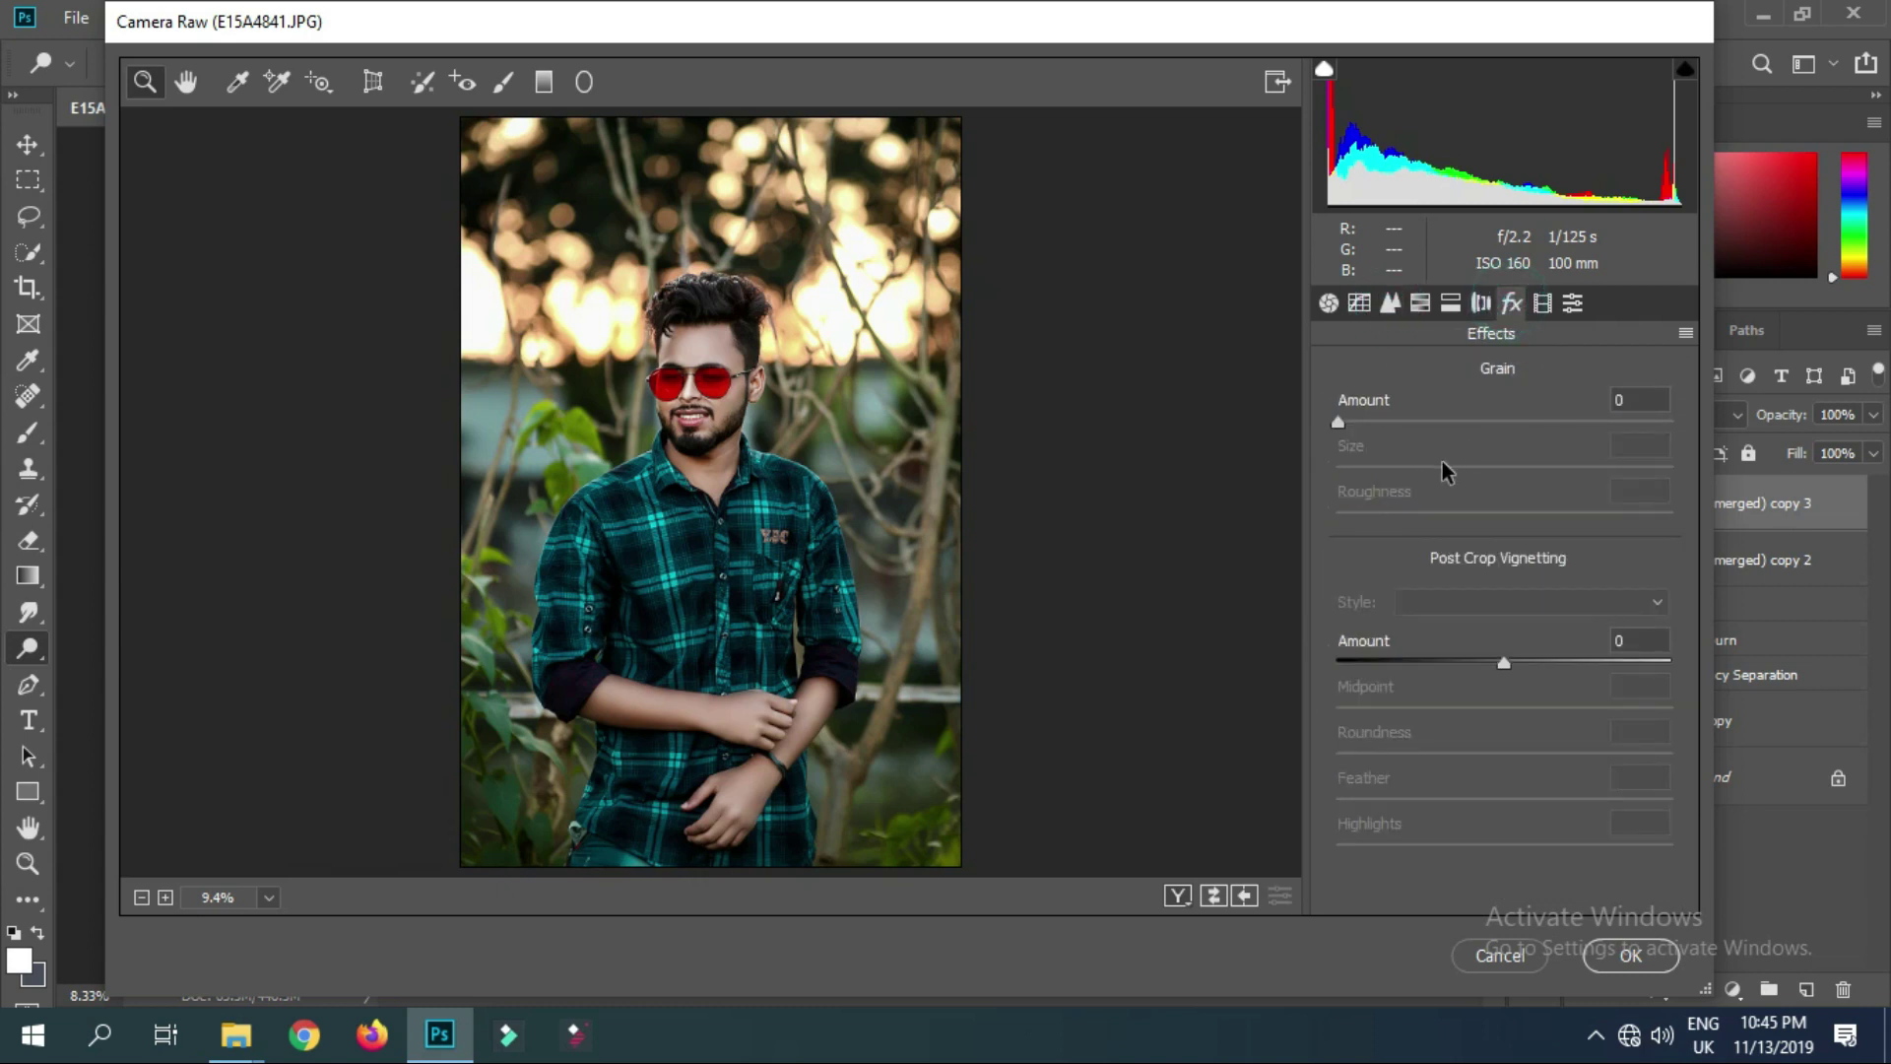
left_click(1502, 673)
left_click_drag(1502, 675, 1498, 675)
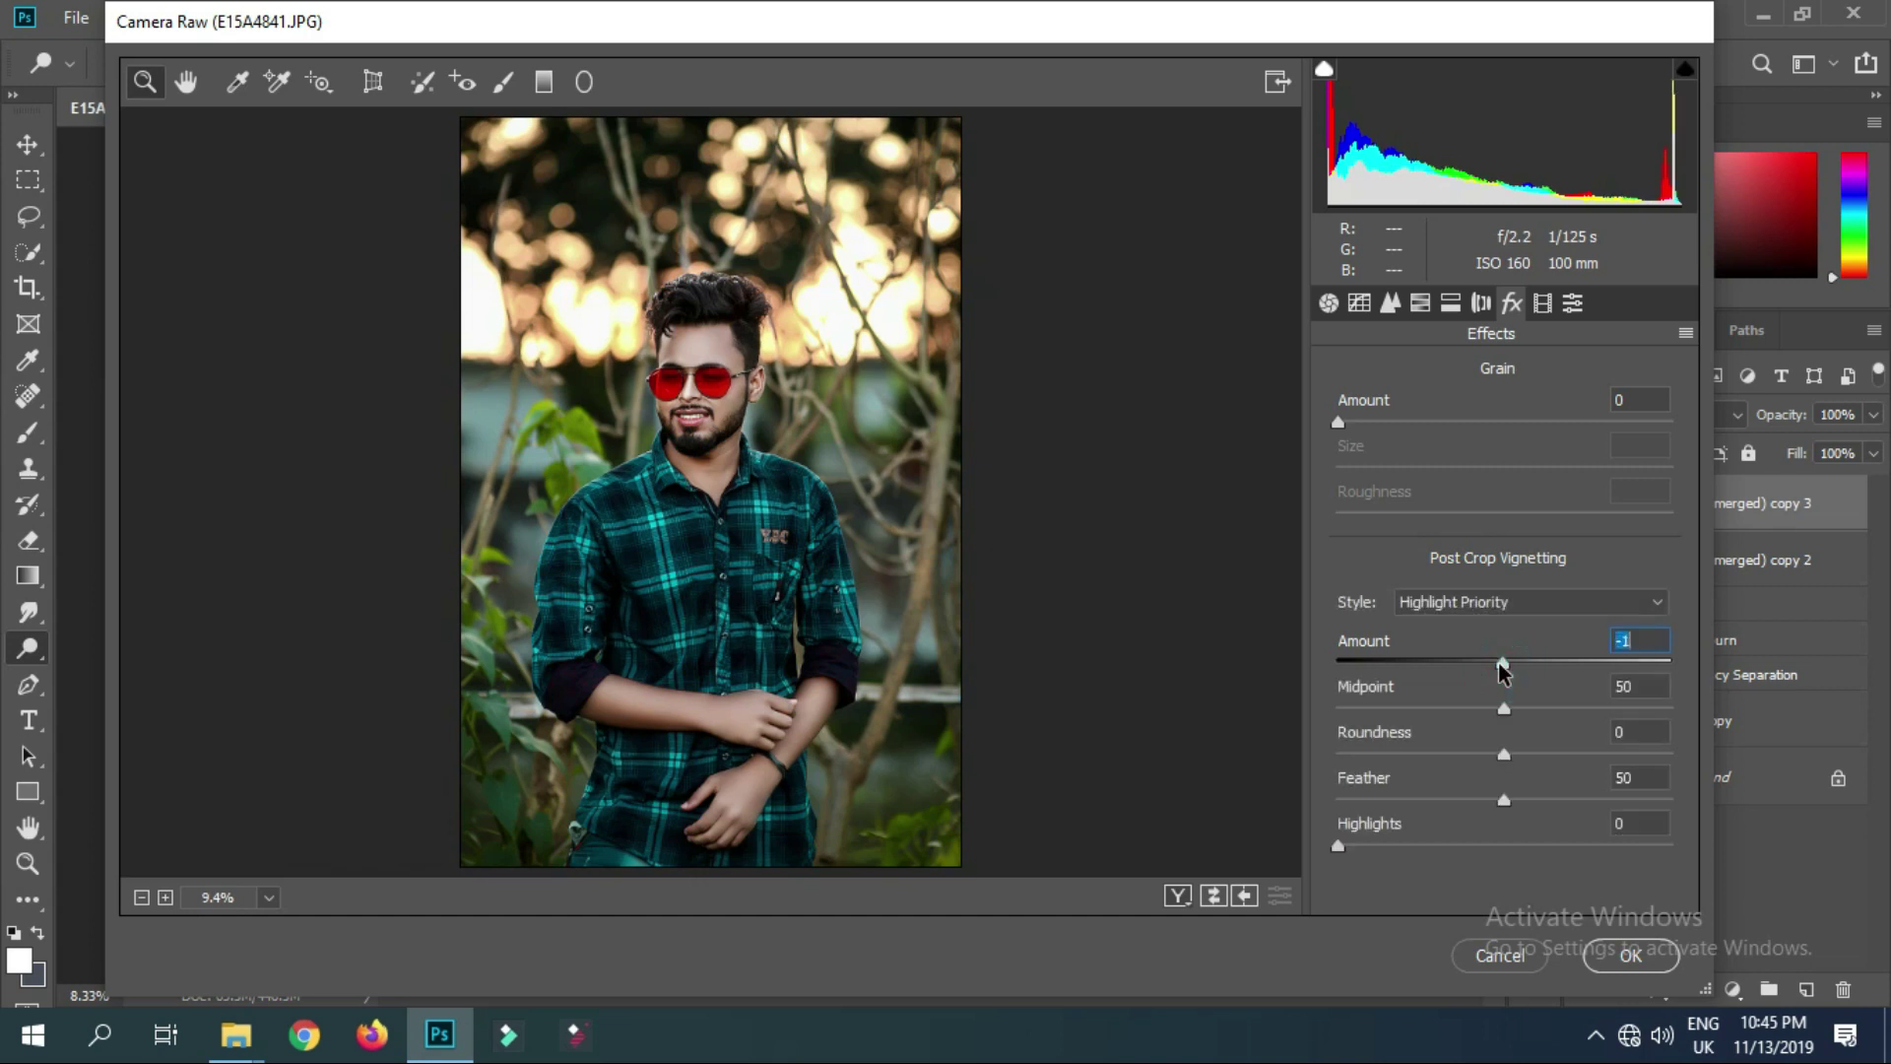
In Basic, set Contrast +8, Shadows +36 and Blacks +5, then apply the Camera Raw filter
left_click(1328, 303)
scroll(1502, 532, "down", 2)
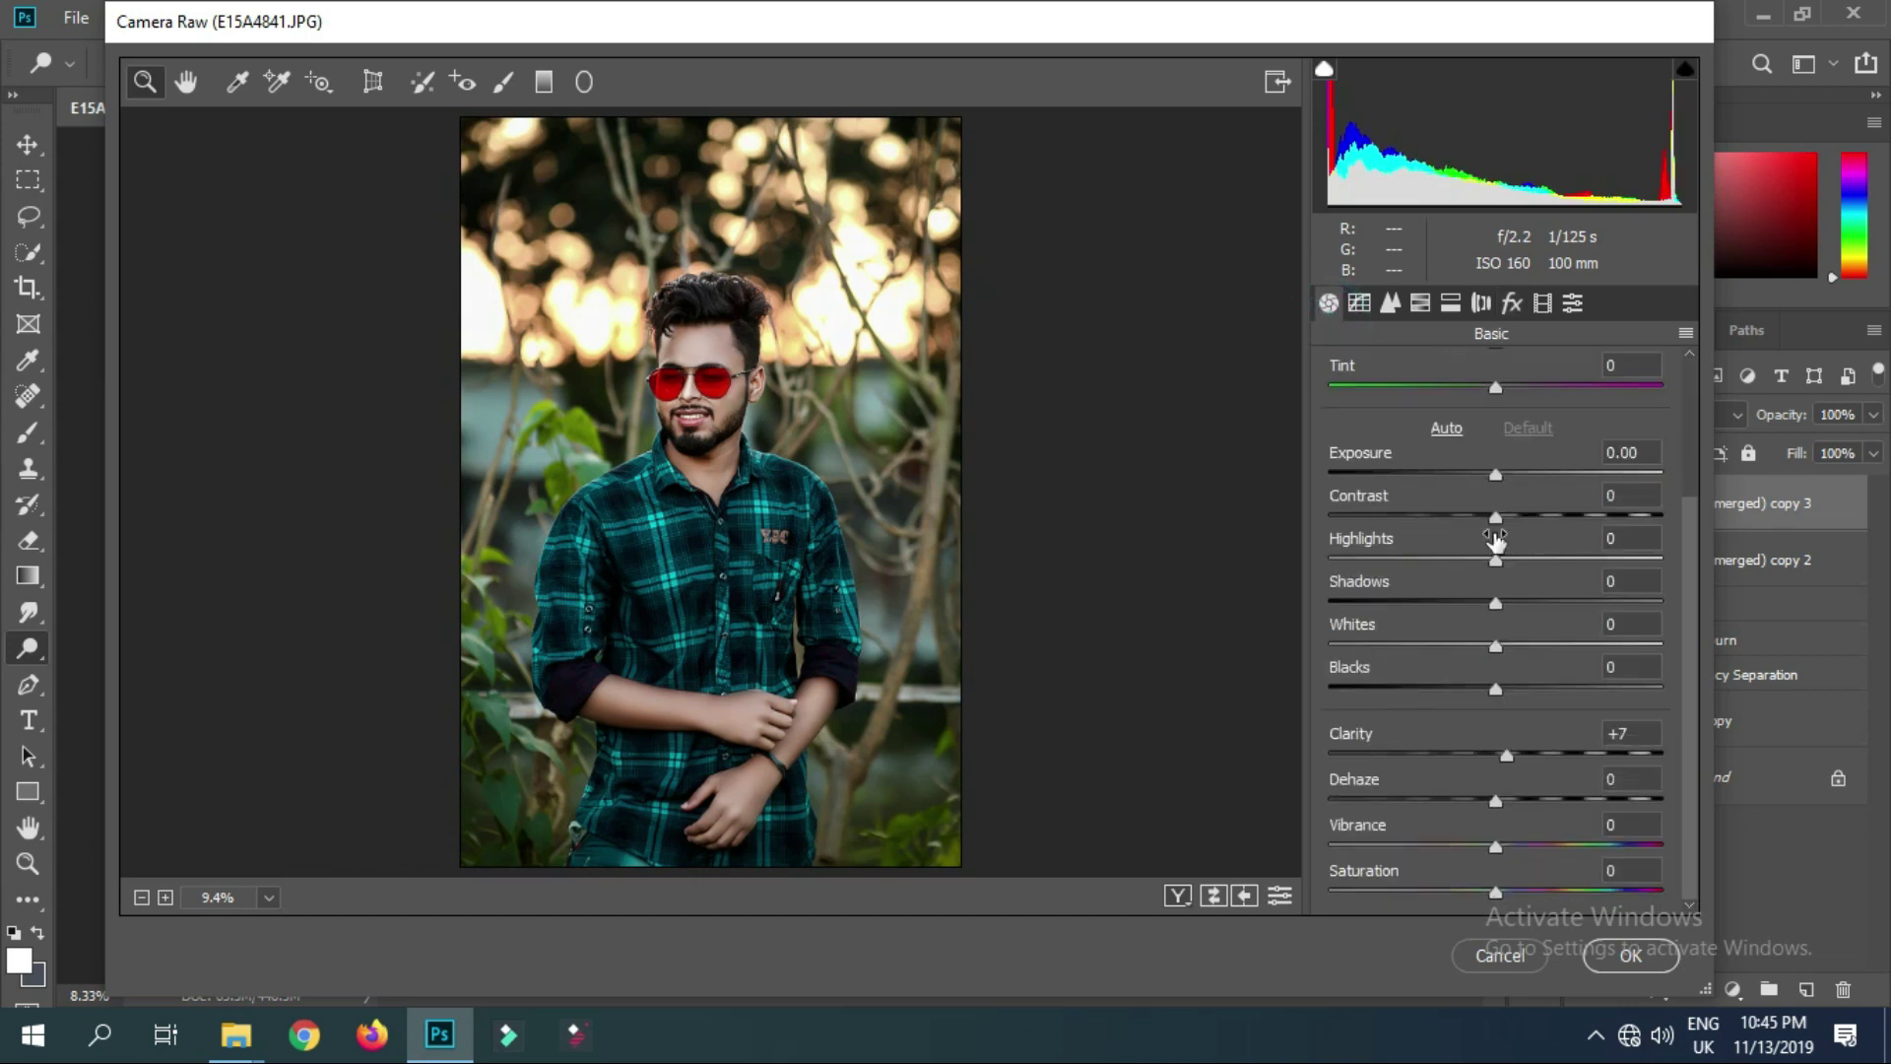
left_click(1504, 525)
left_click(1508, 517)
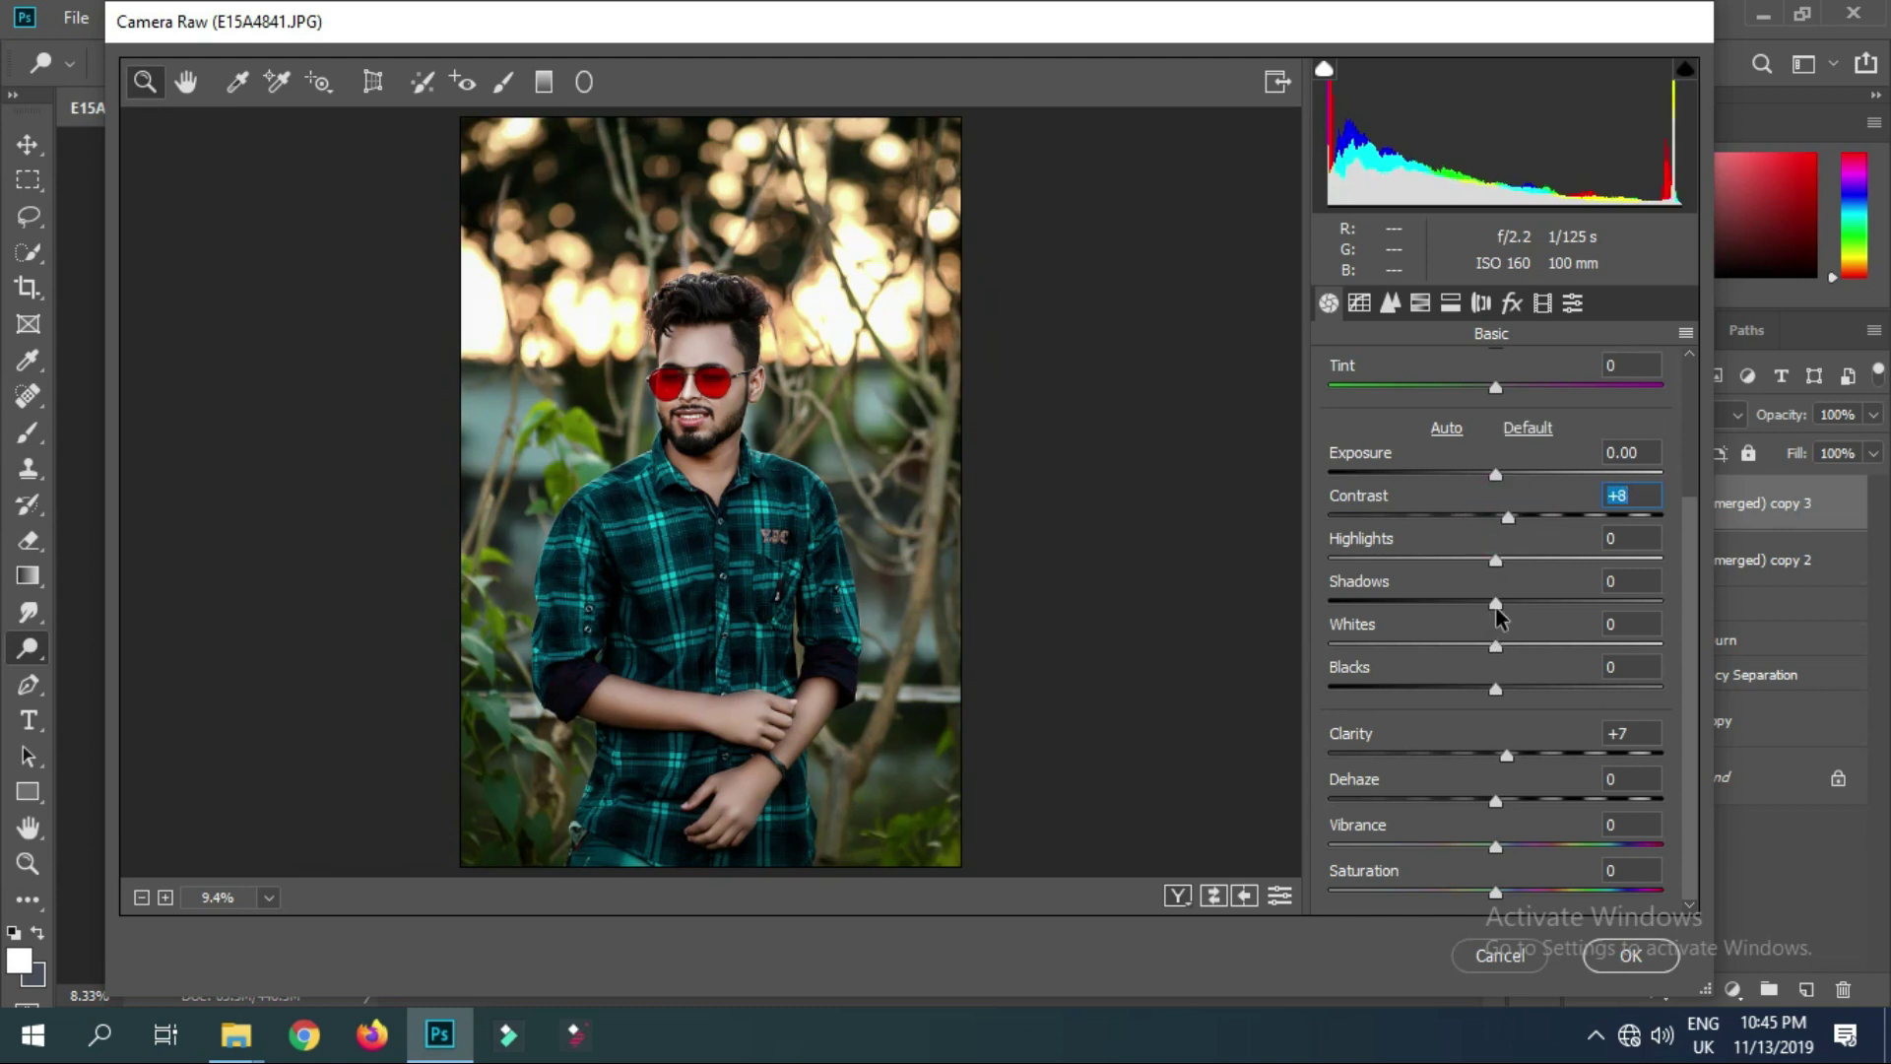
left_click_drag(1496, 605, 1600, 611)
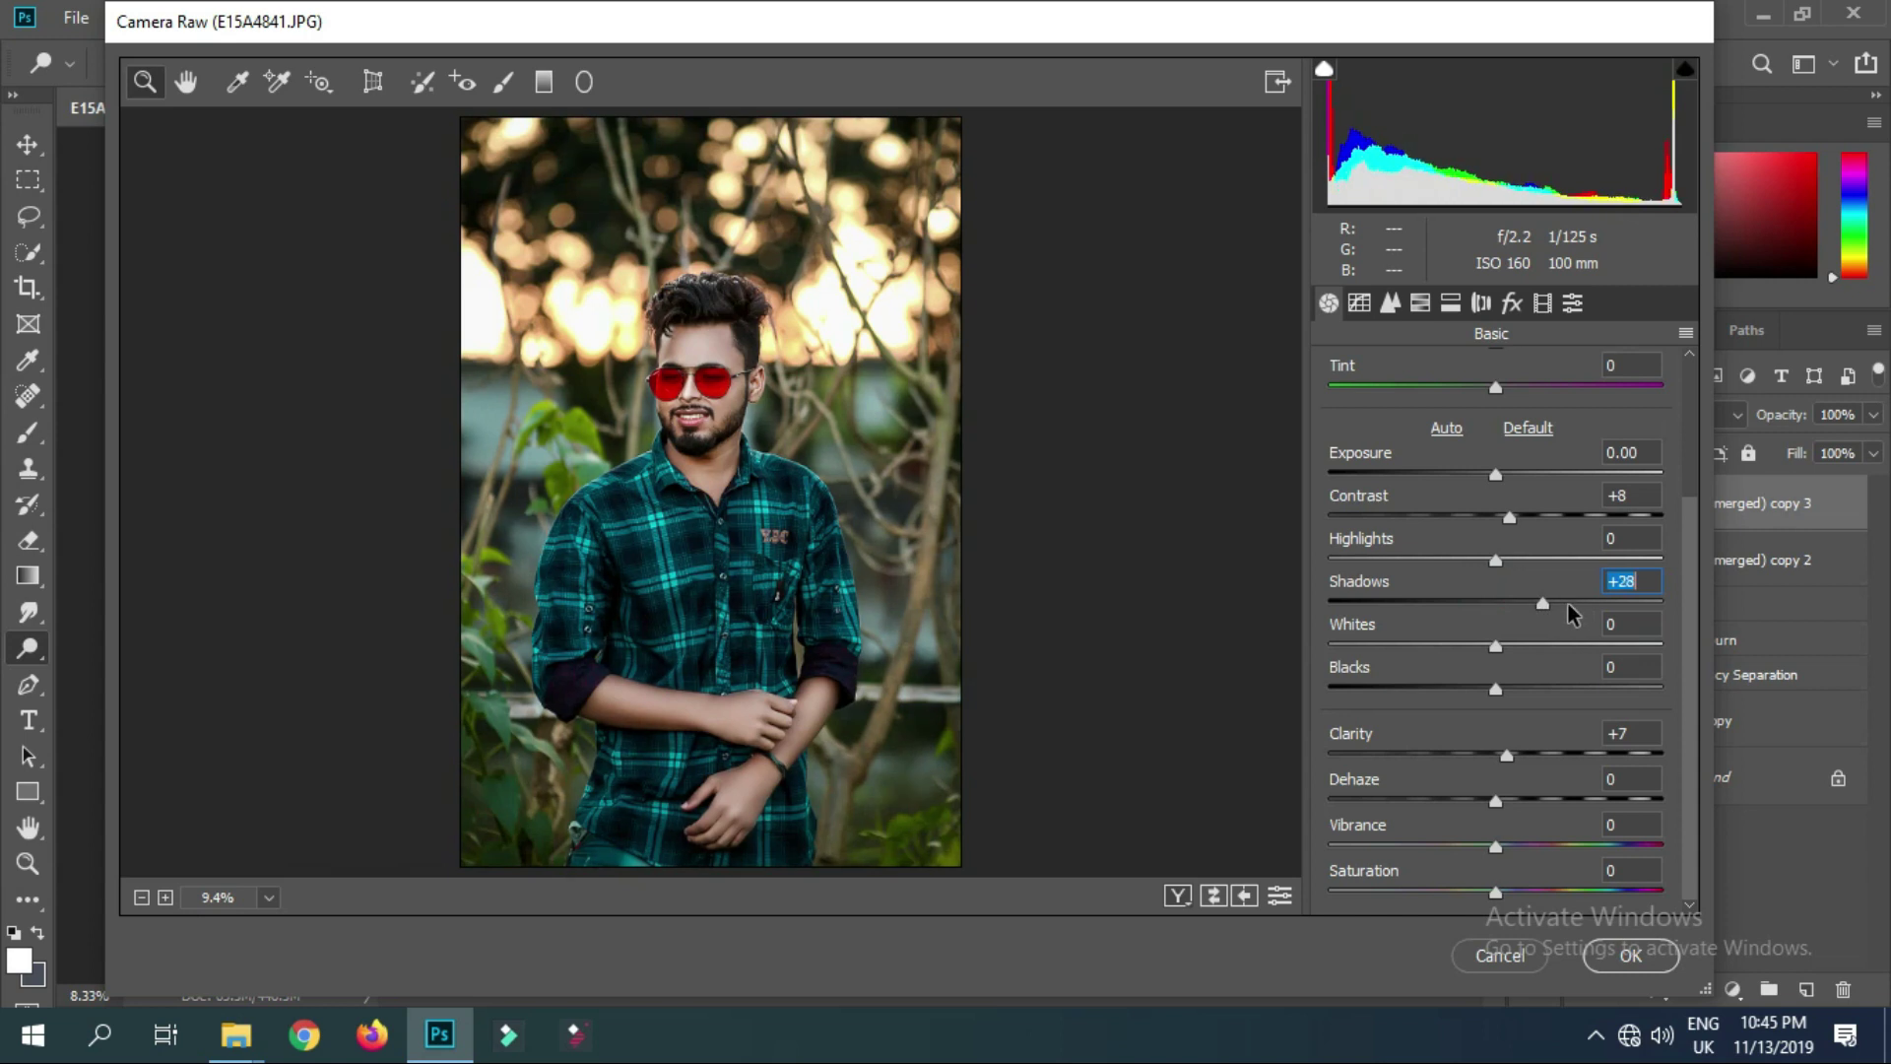
left_click_drag(1591, 612, 1556, 616)
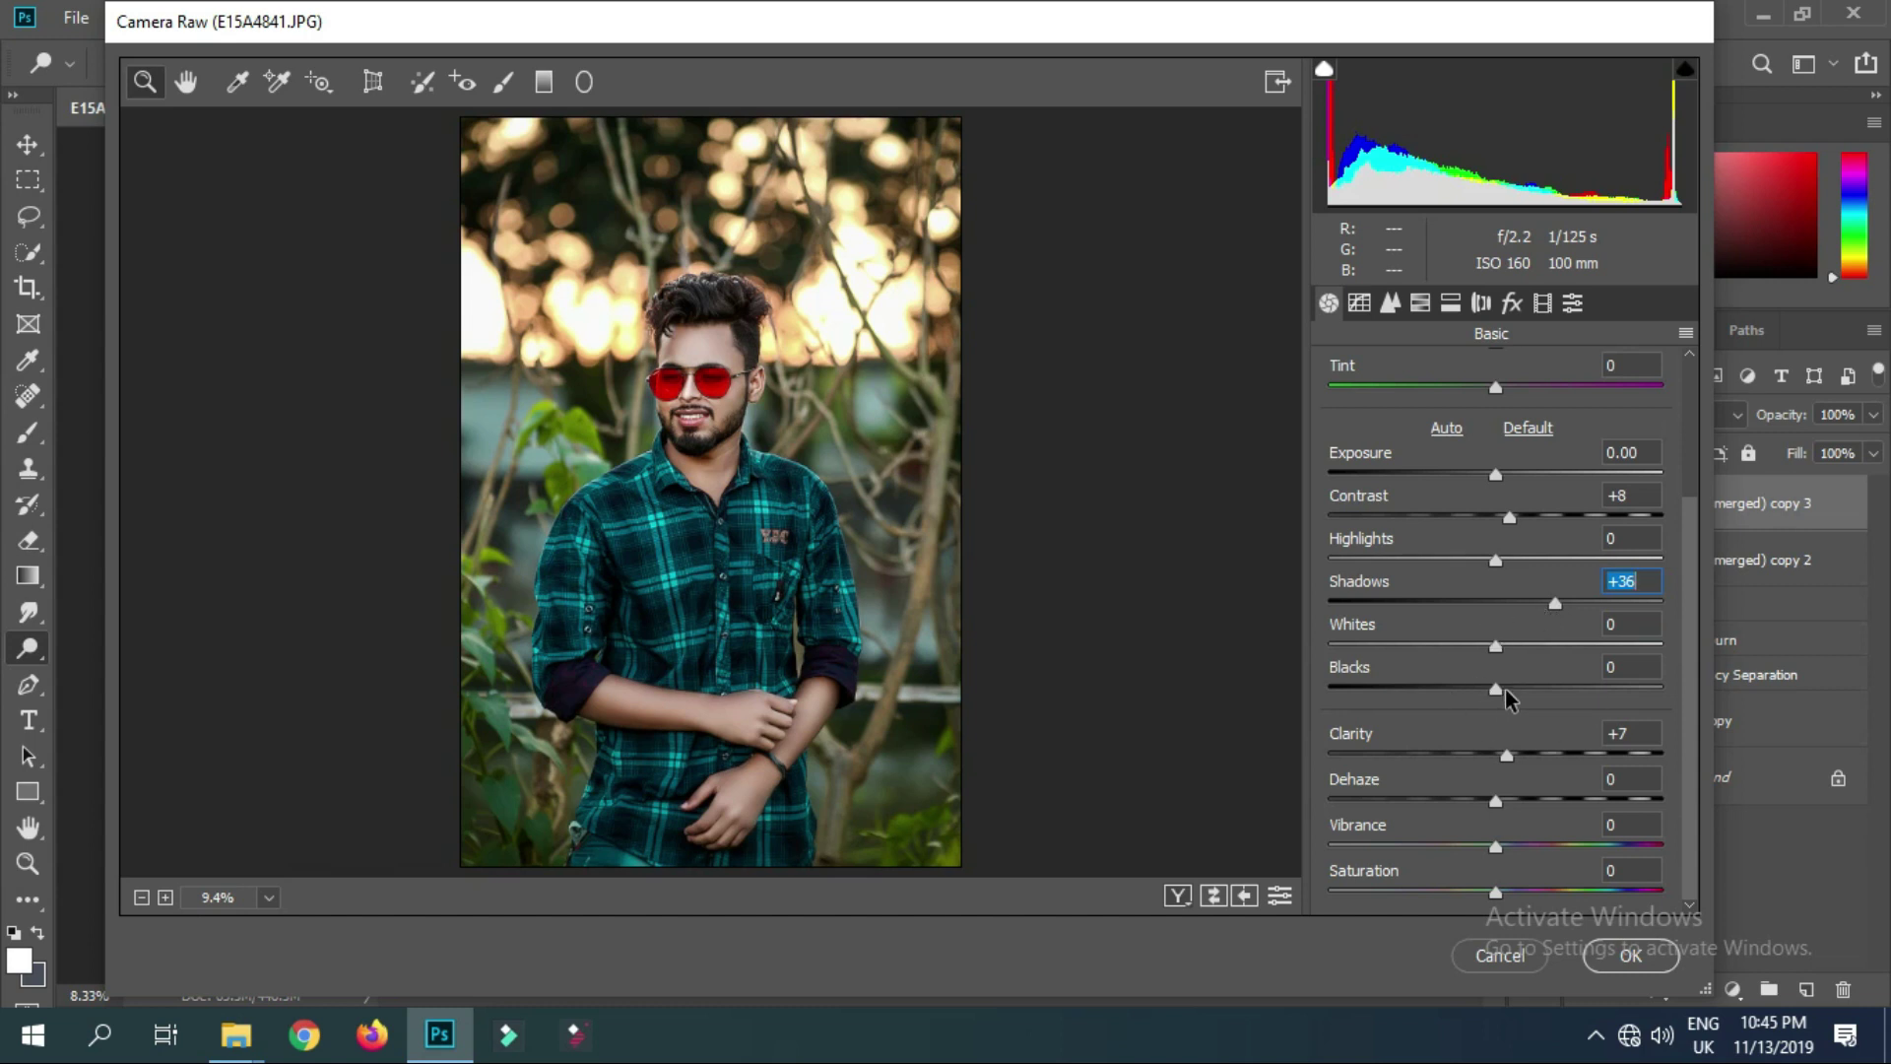
left_click_drag(1496, 690, 1495, 689)
left_click(1613, 963)
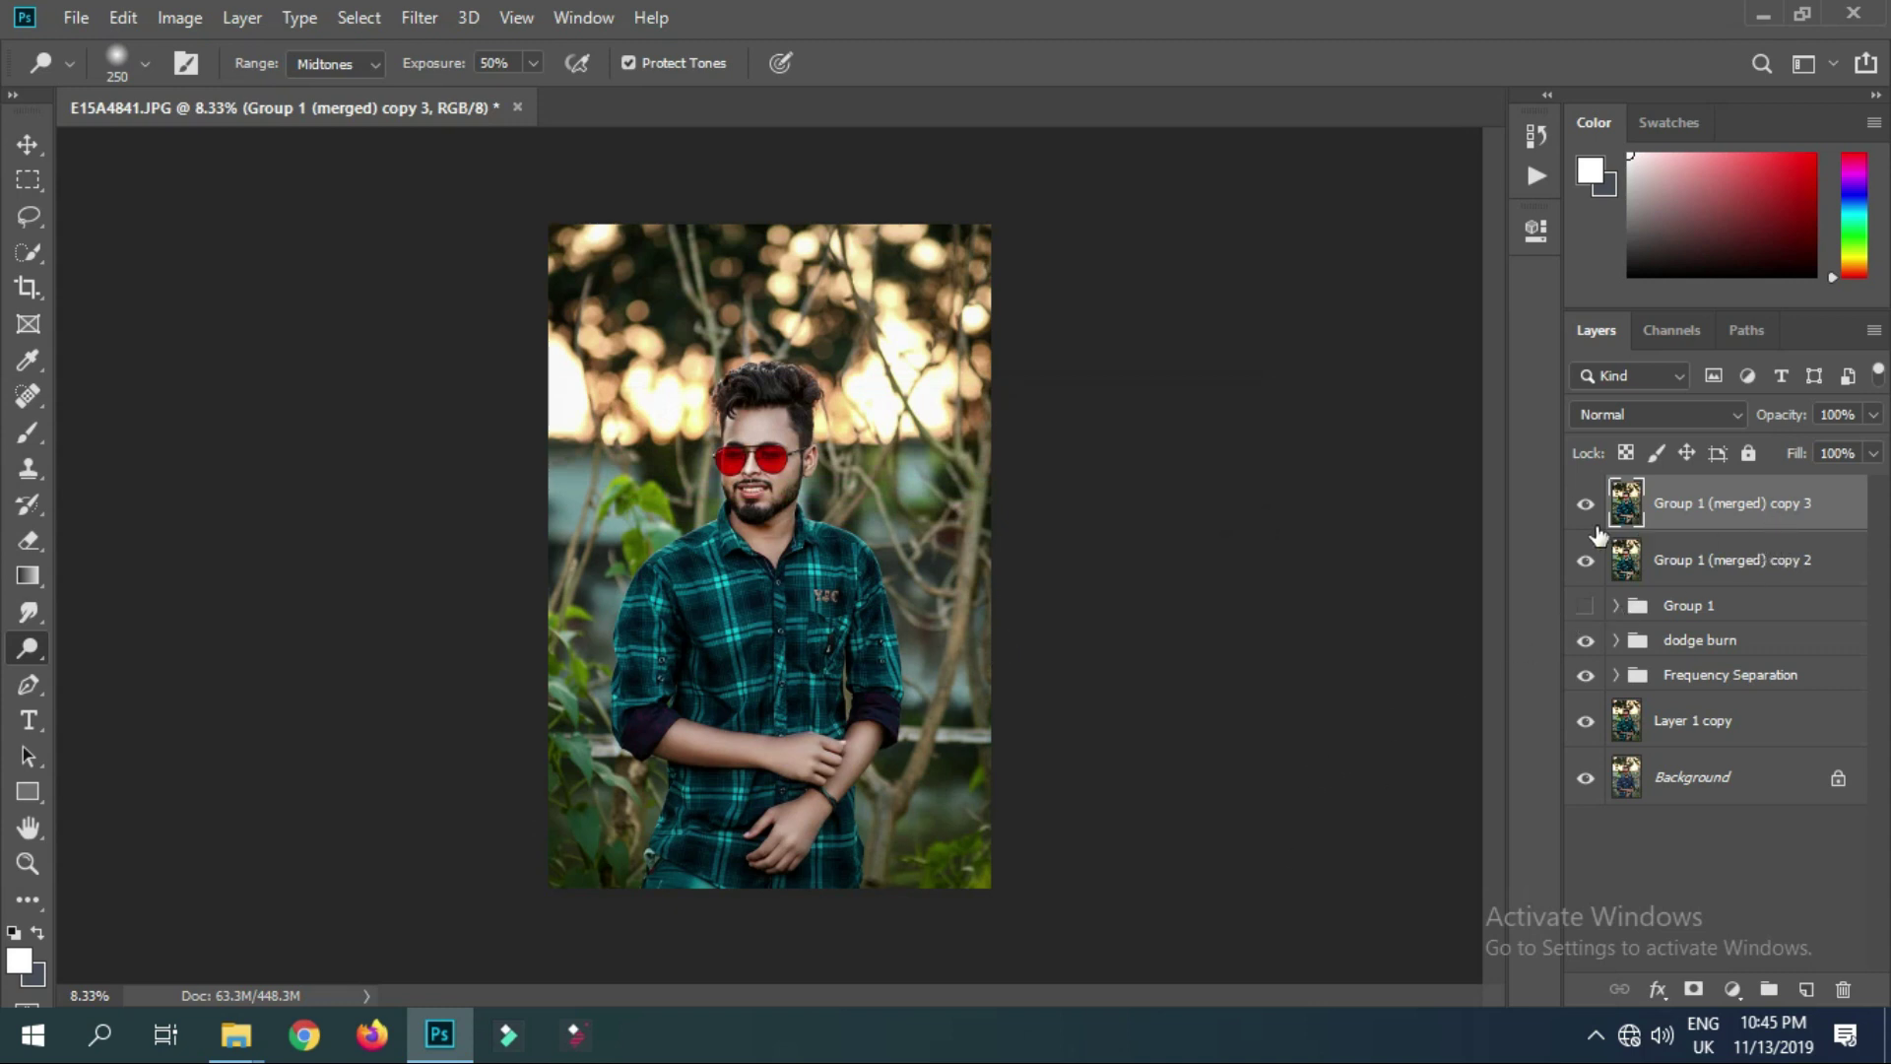
left_click(1585, 506)
left_click(1586, 512)
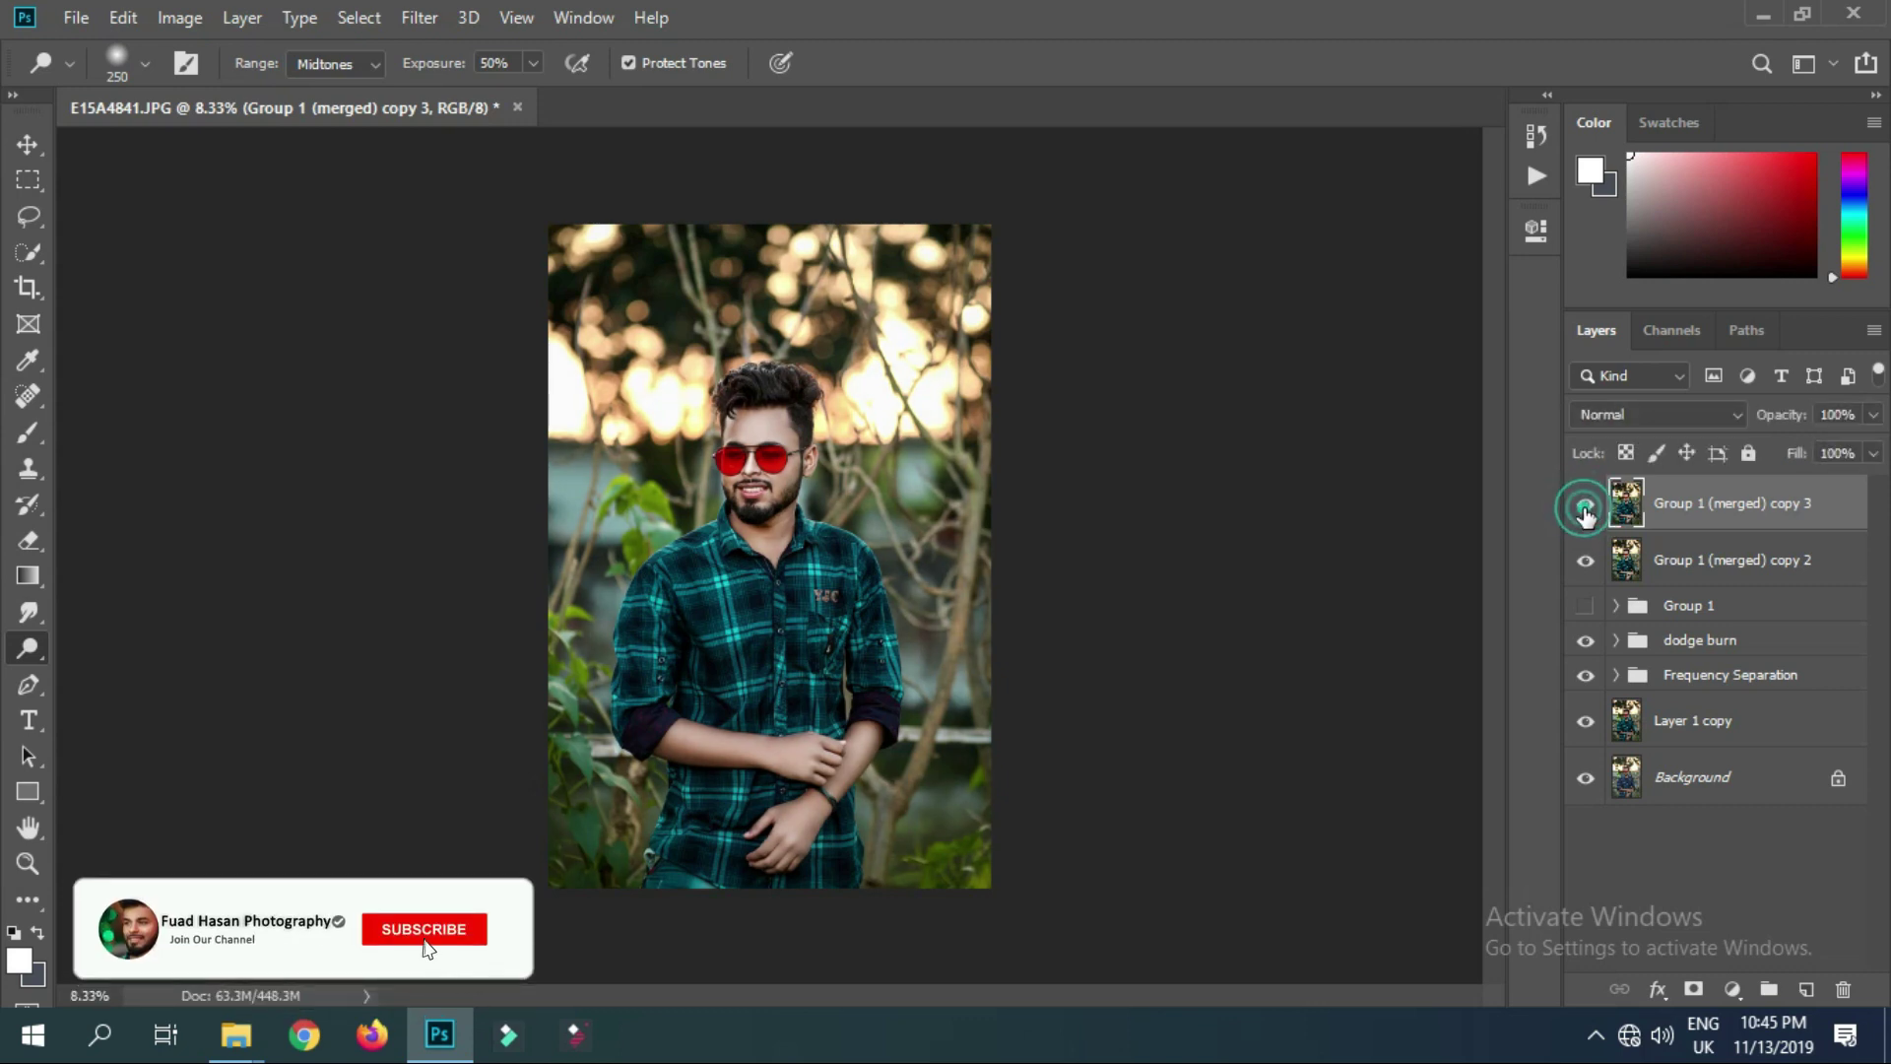
left_click(1586, 512)
left_click(1585, 512)
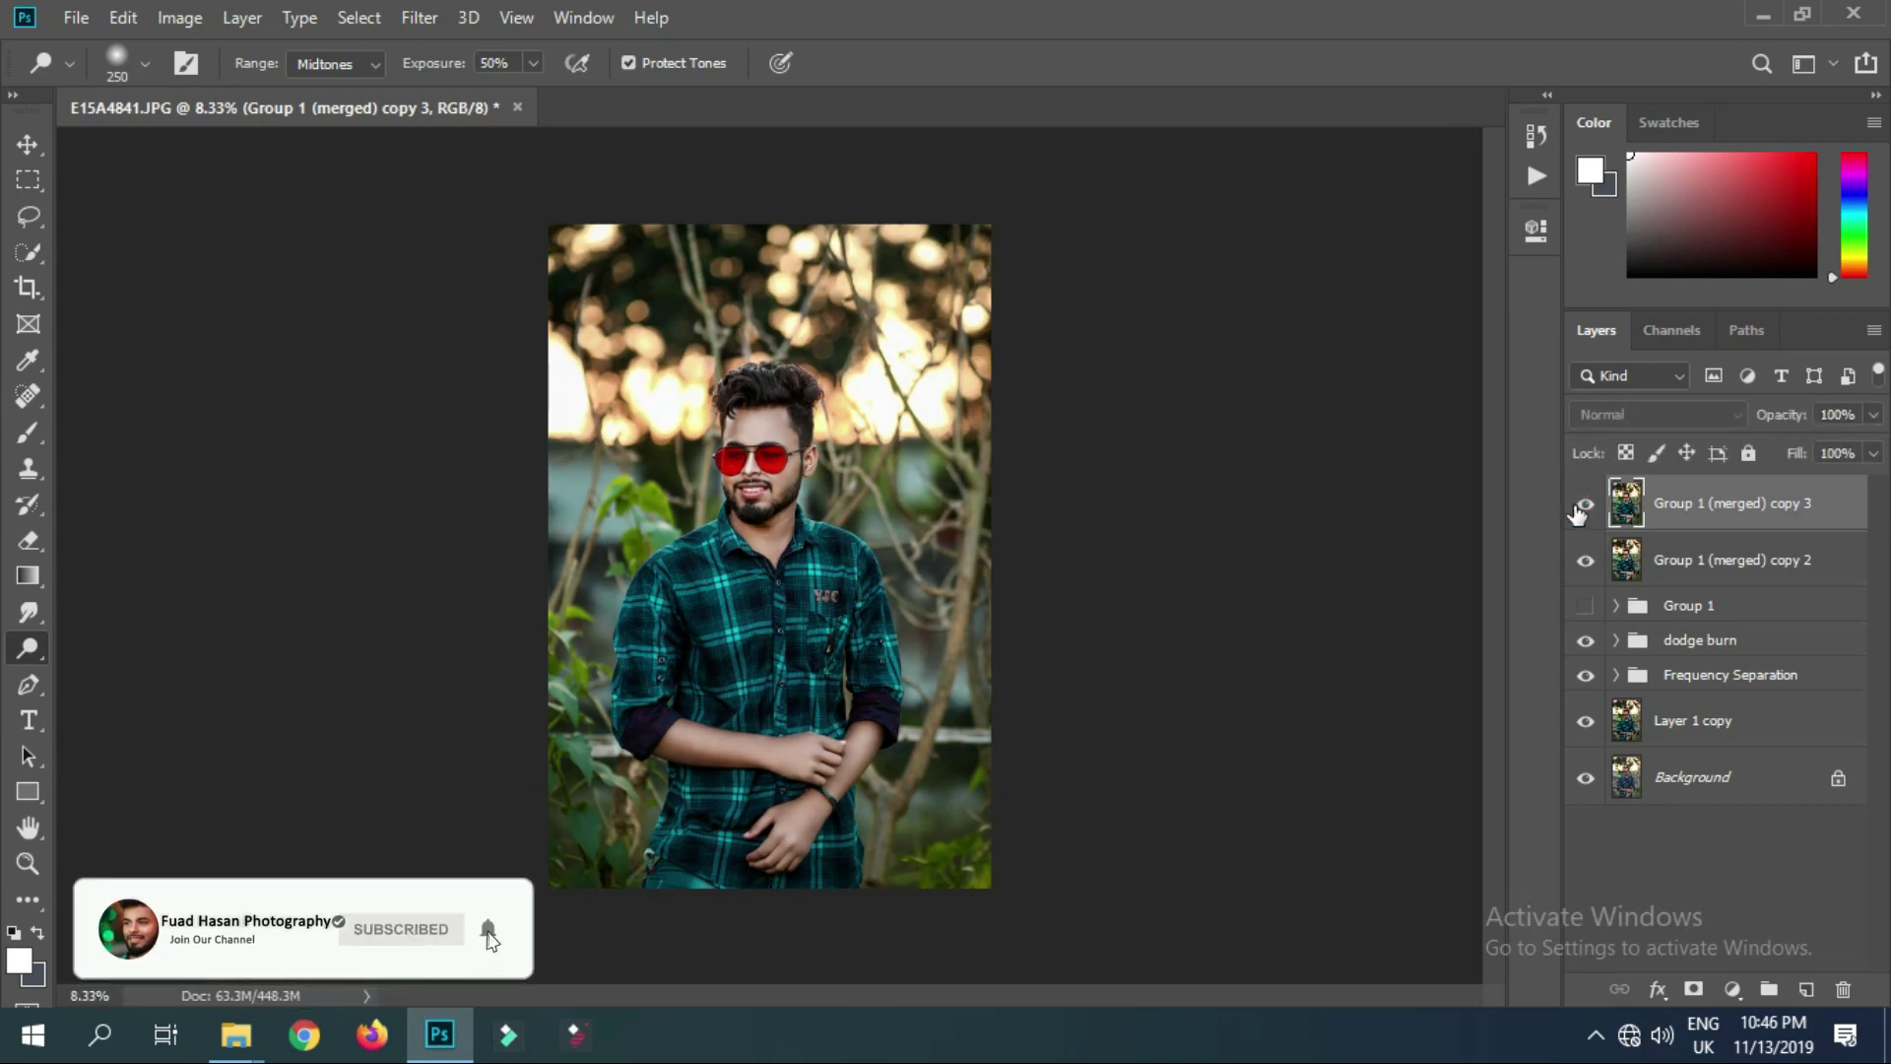
key("ctrl+plus")
key("ctrl+plus")
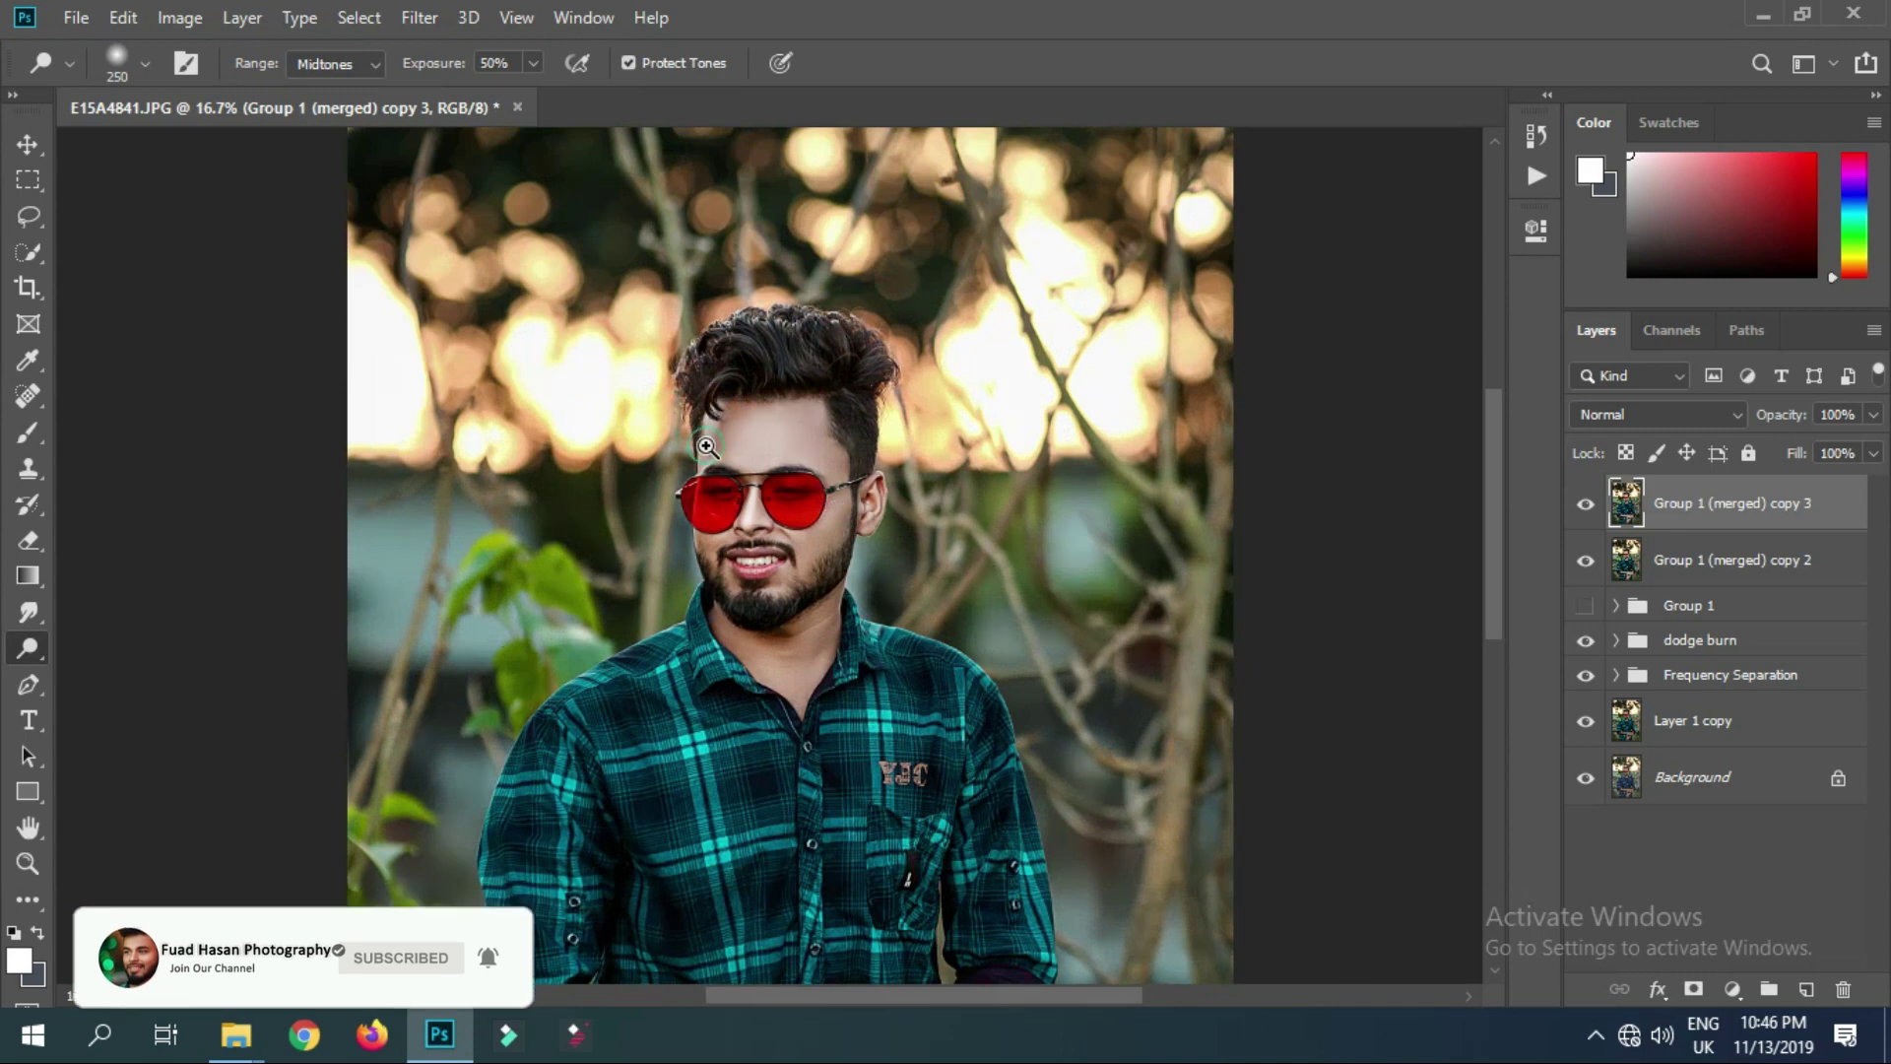
left_click(704, 461, "ctrl")
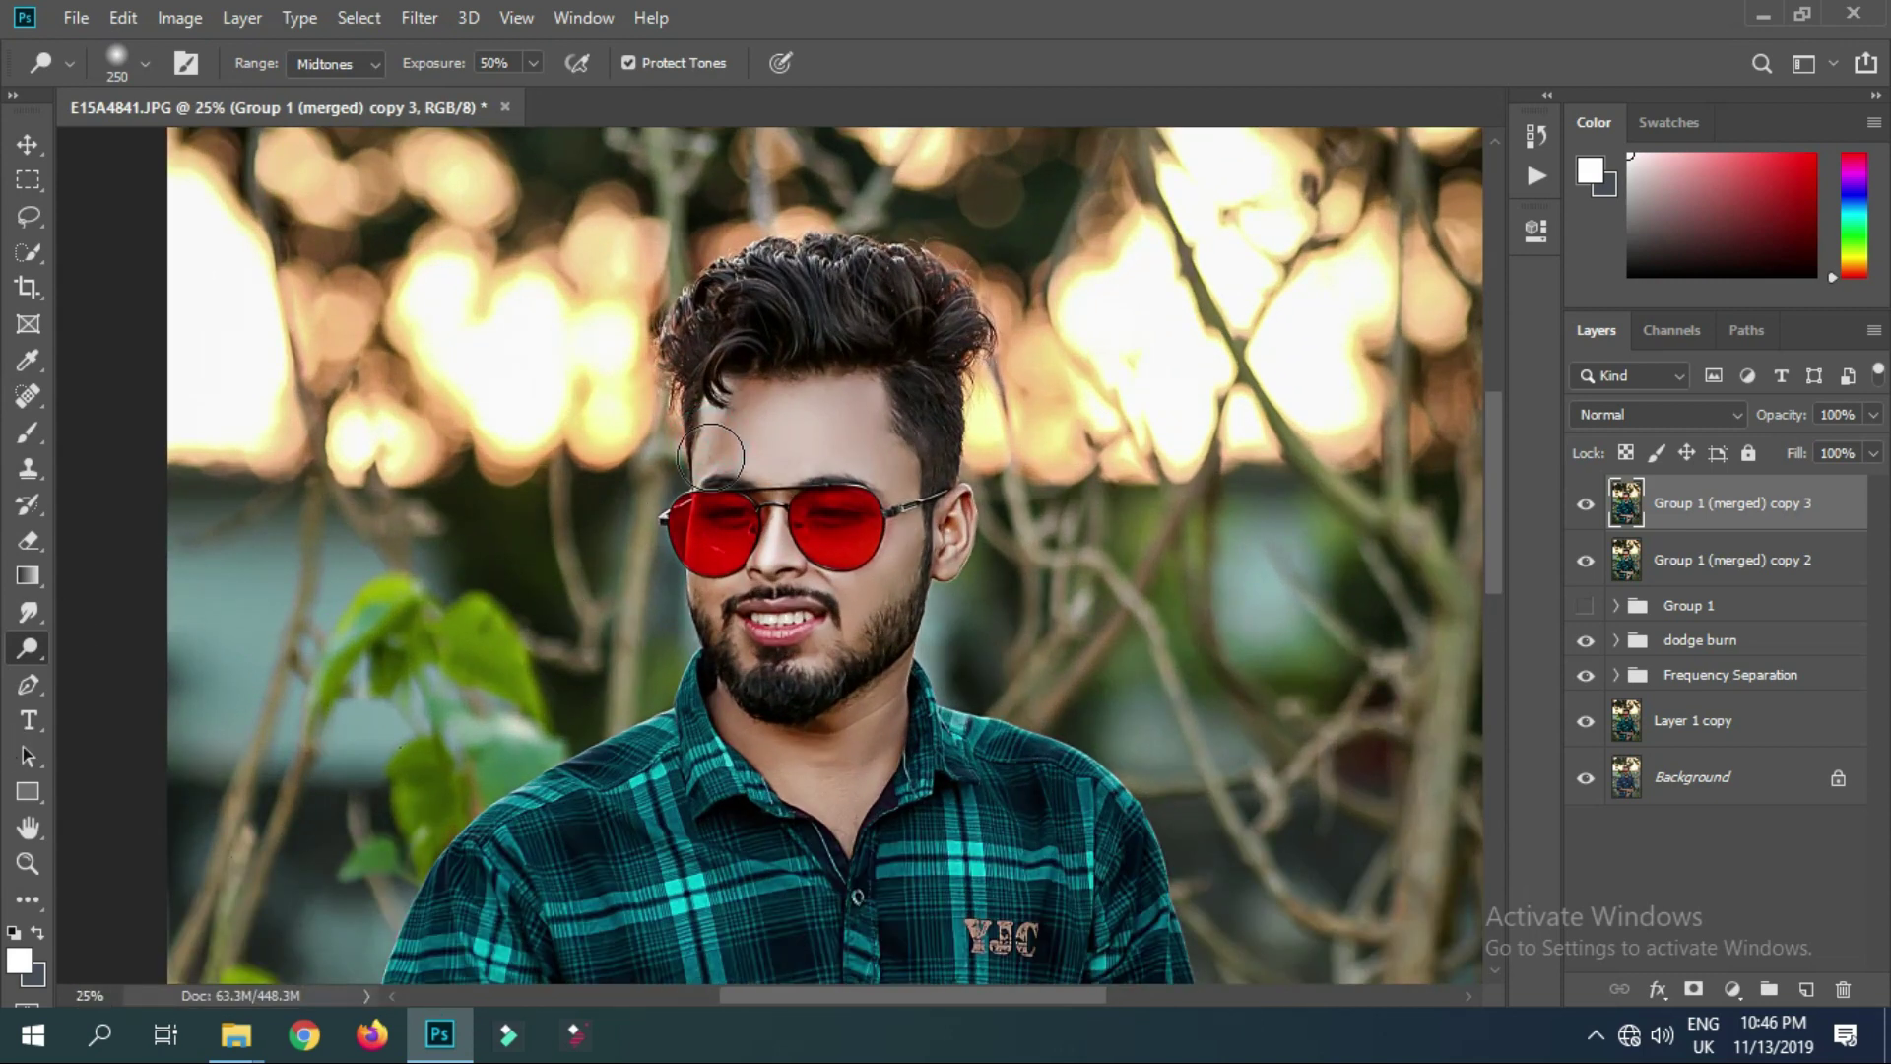
left_click(1017, 629, "ctrl+alt")
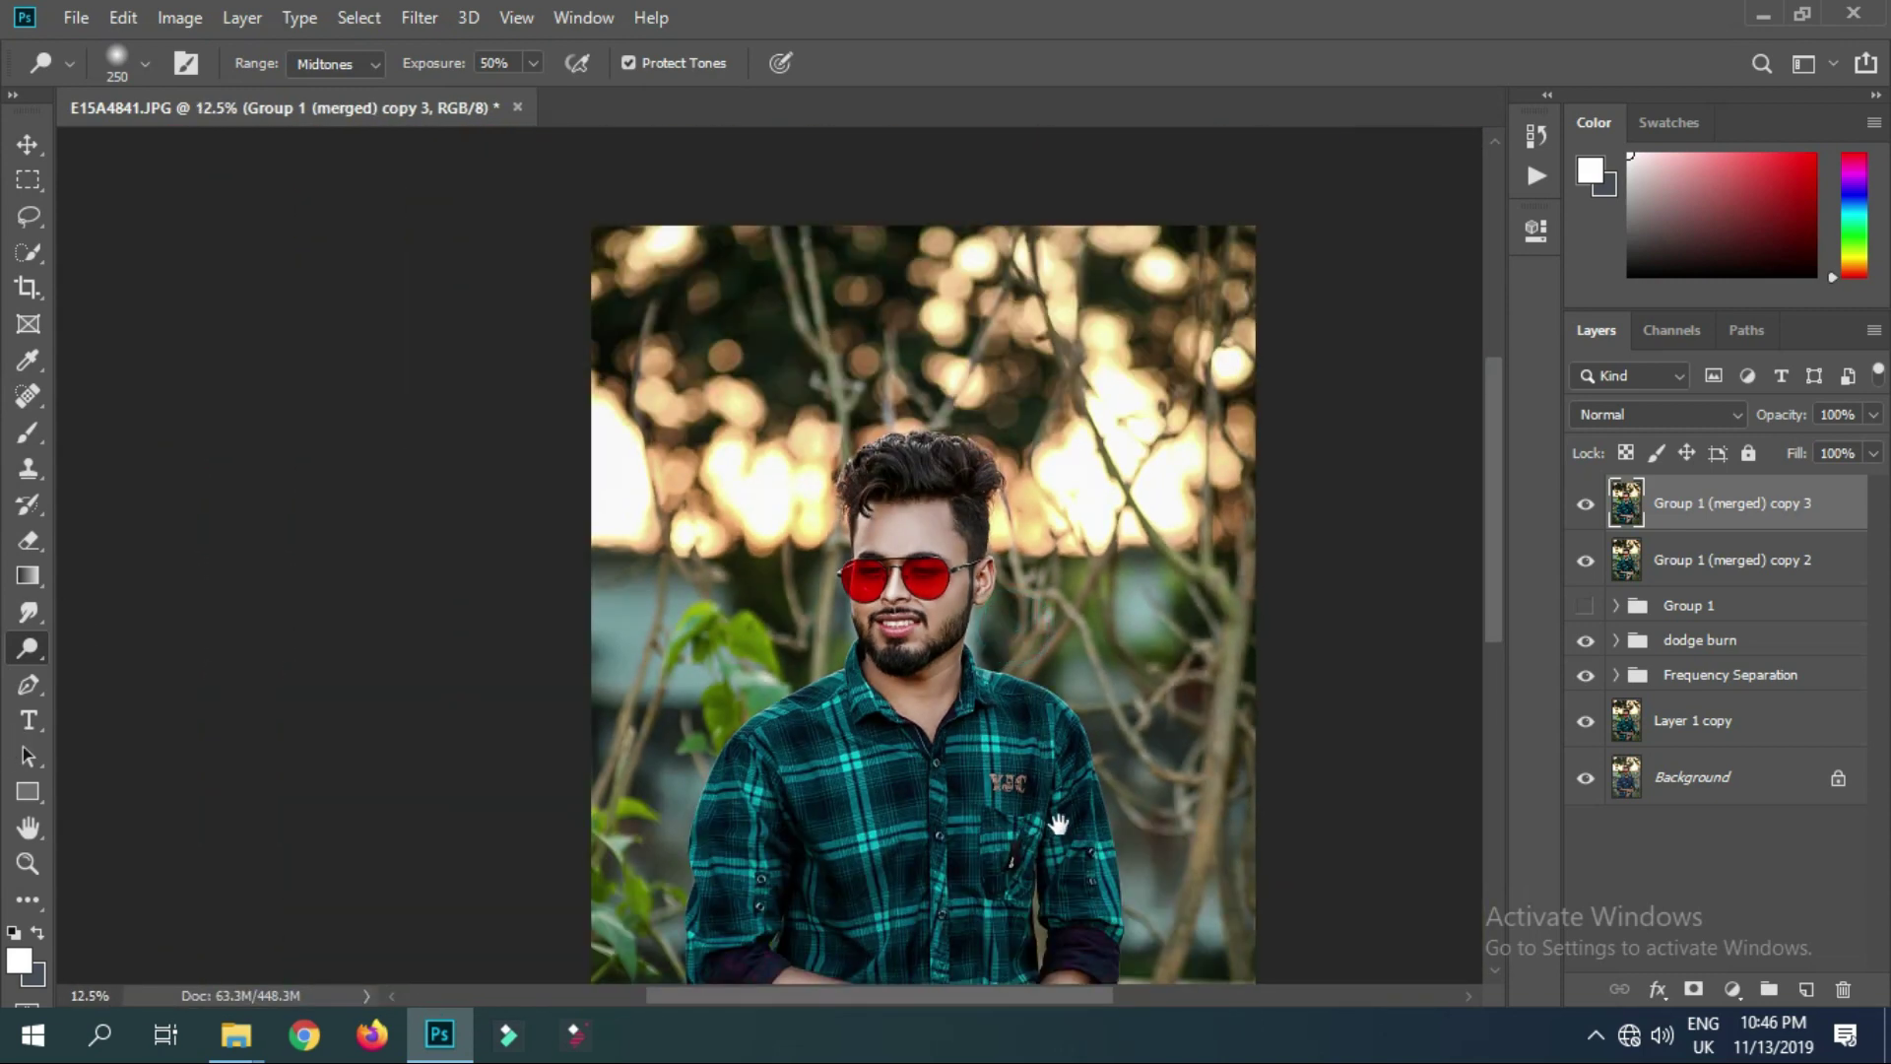
left_click(999, 643, "ctrl+alt")
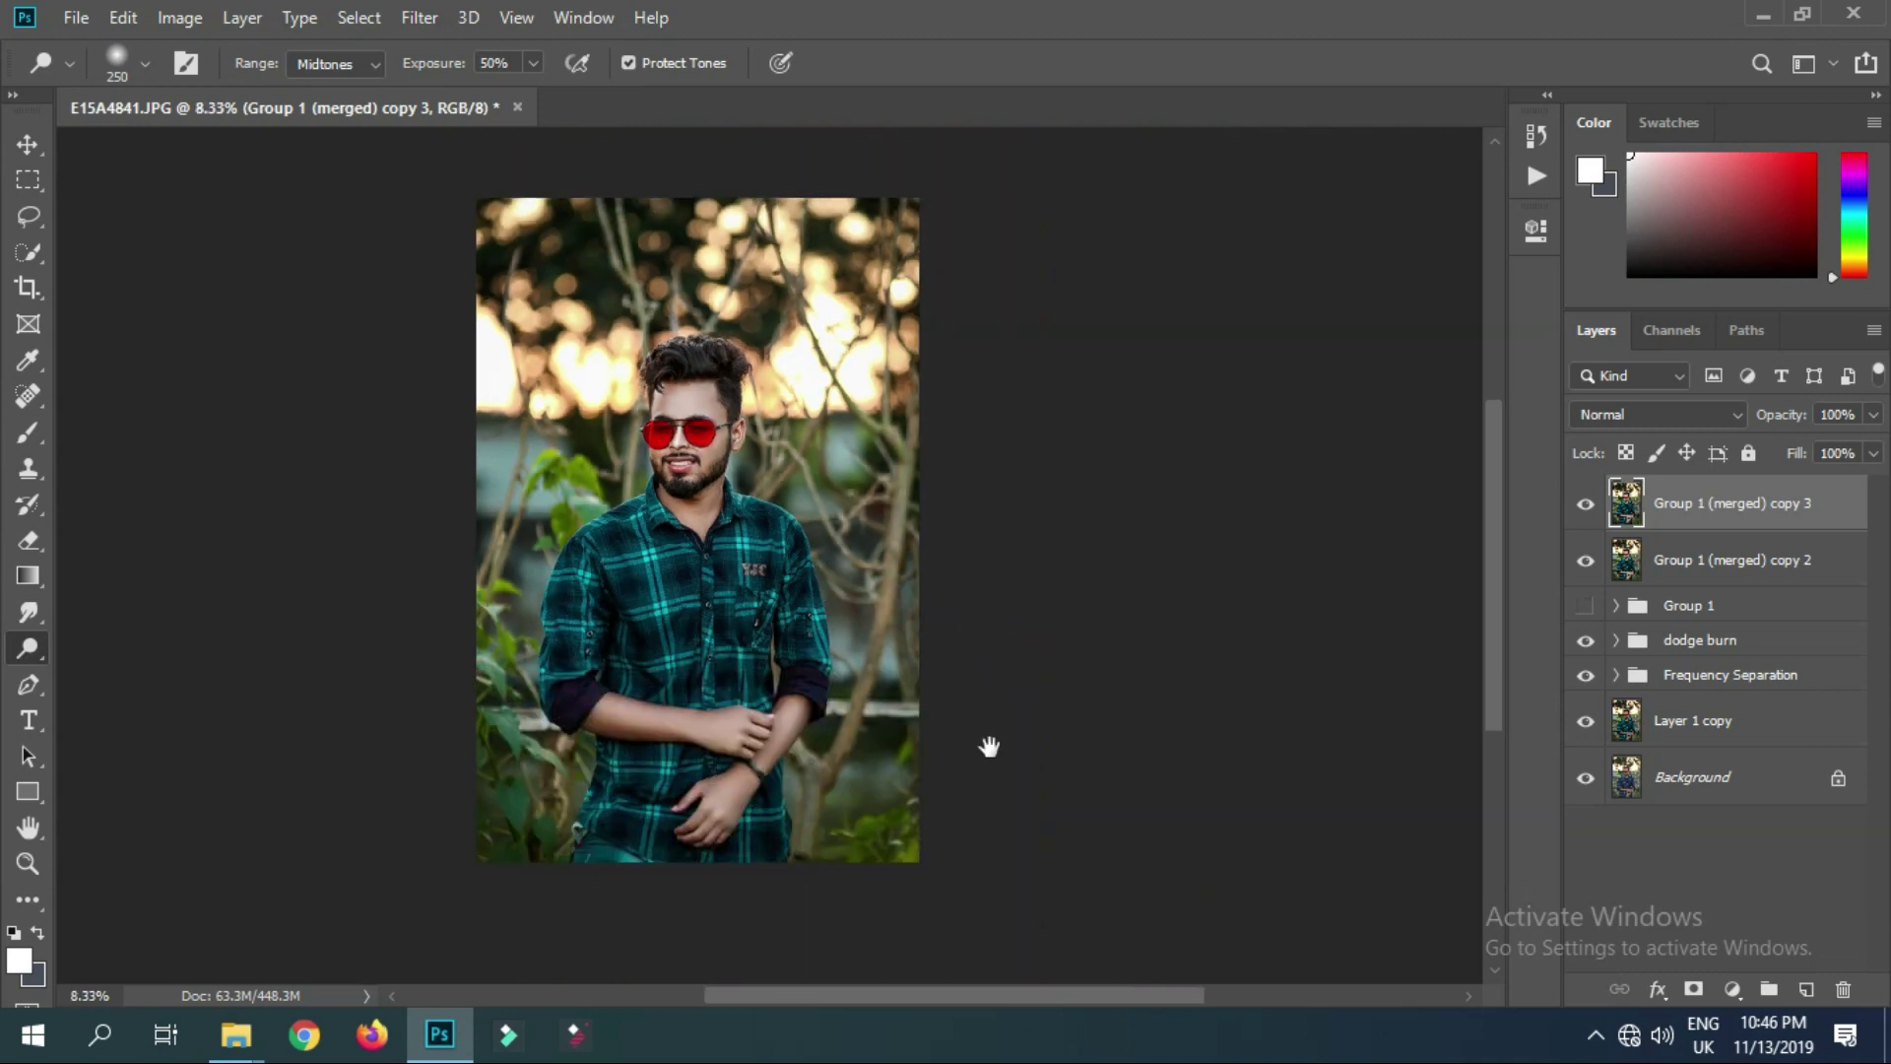
left_click_drag(988, 746, 1088, 744)
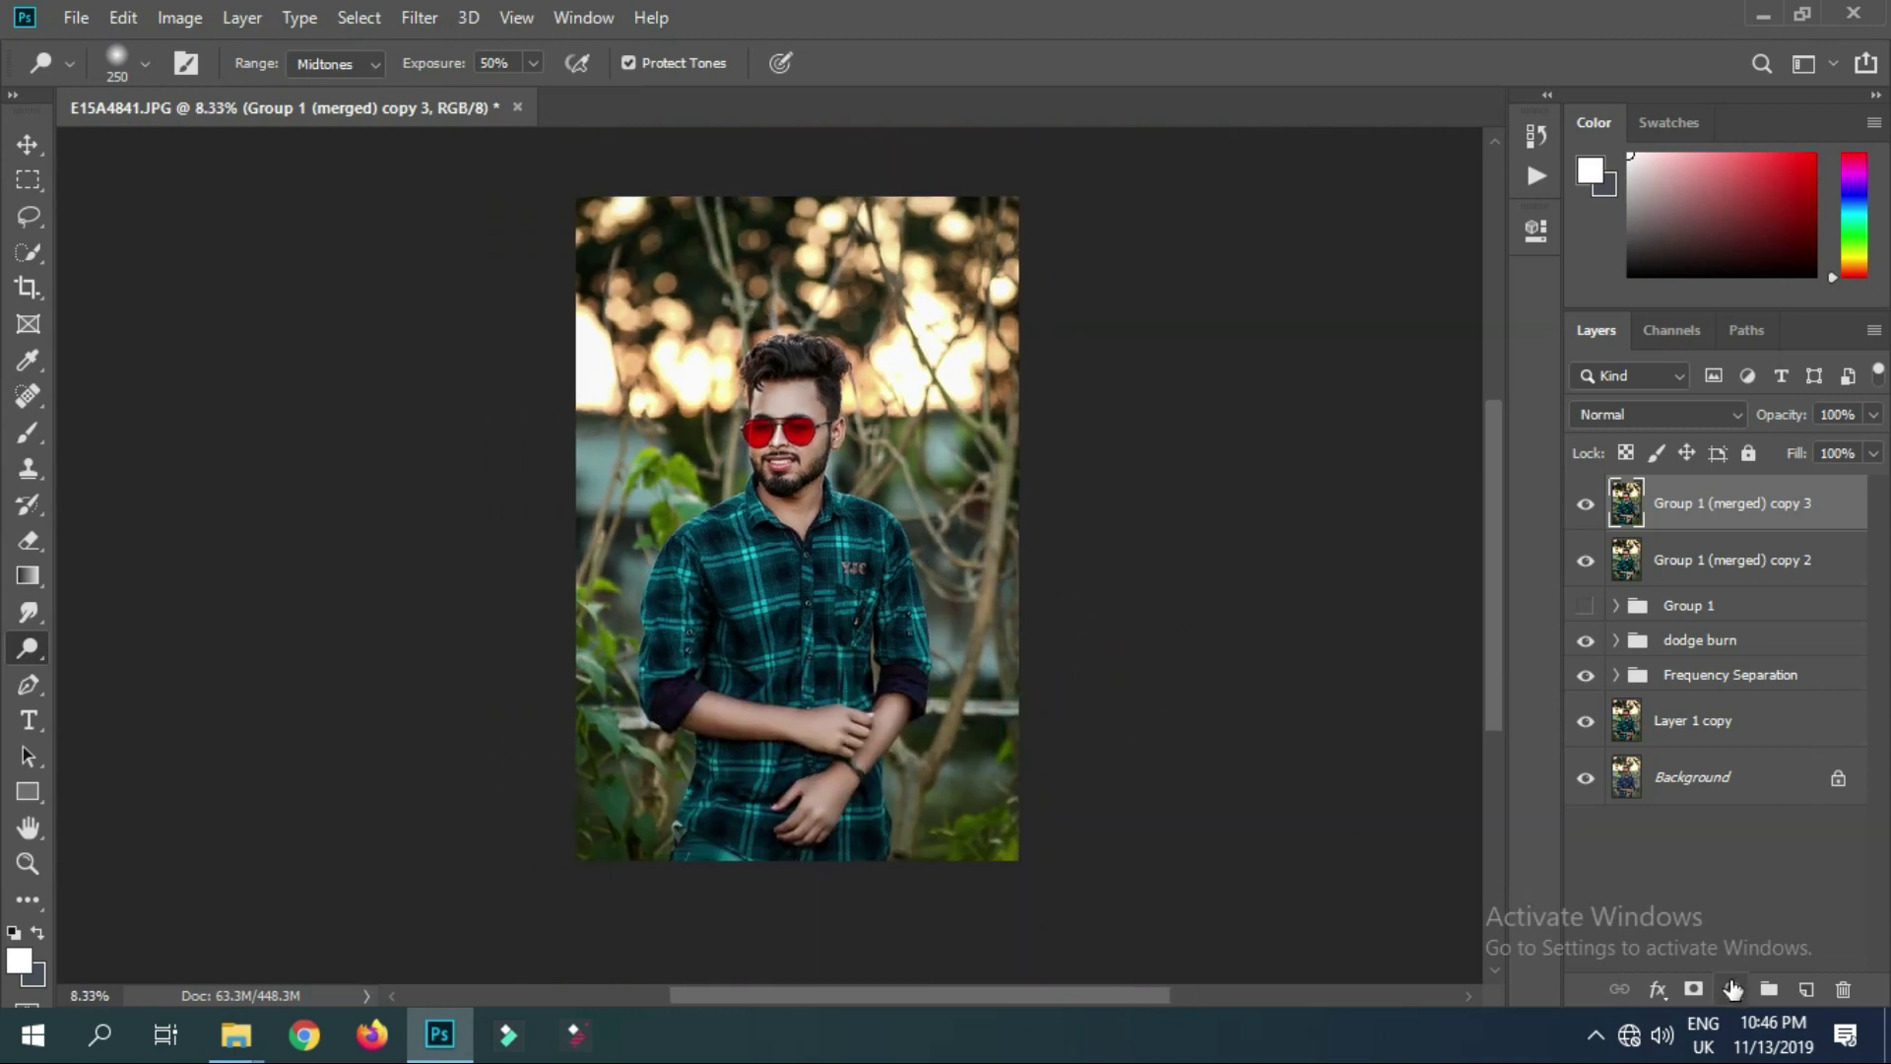
Add a Selective Color adjustment layer and push cyan into its Blacks colour range
left_click(1731, 988)
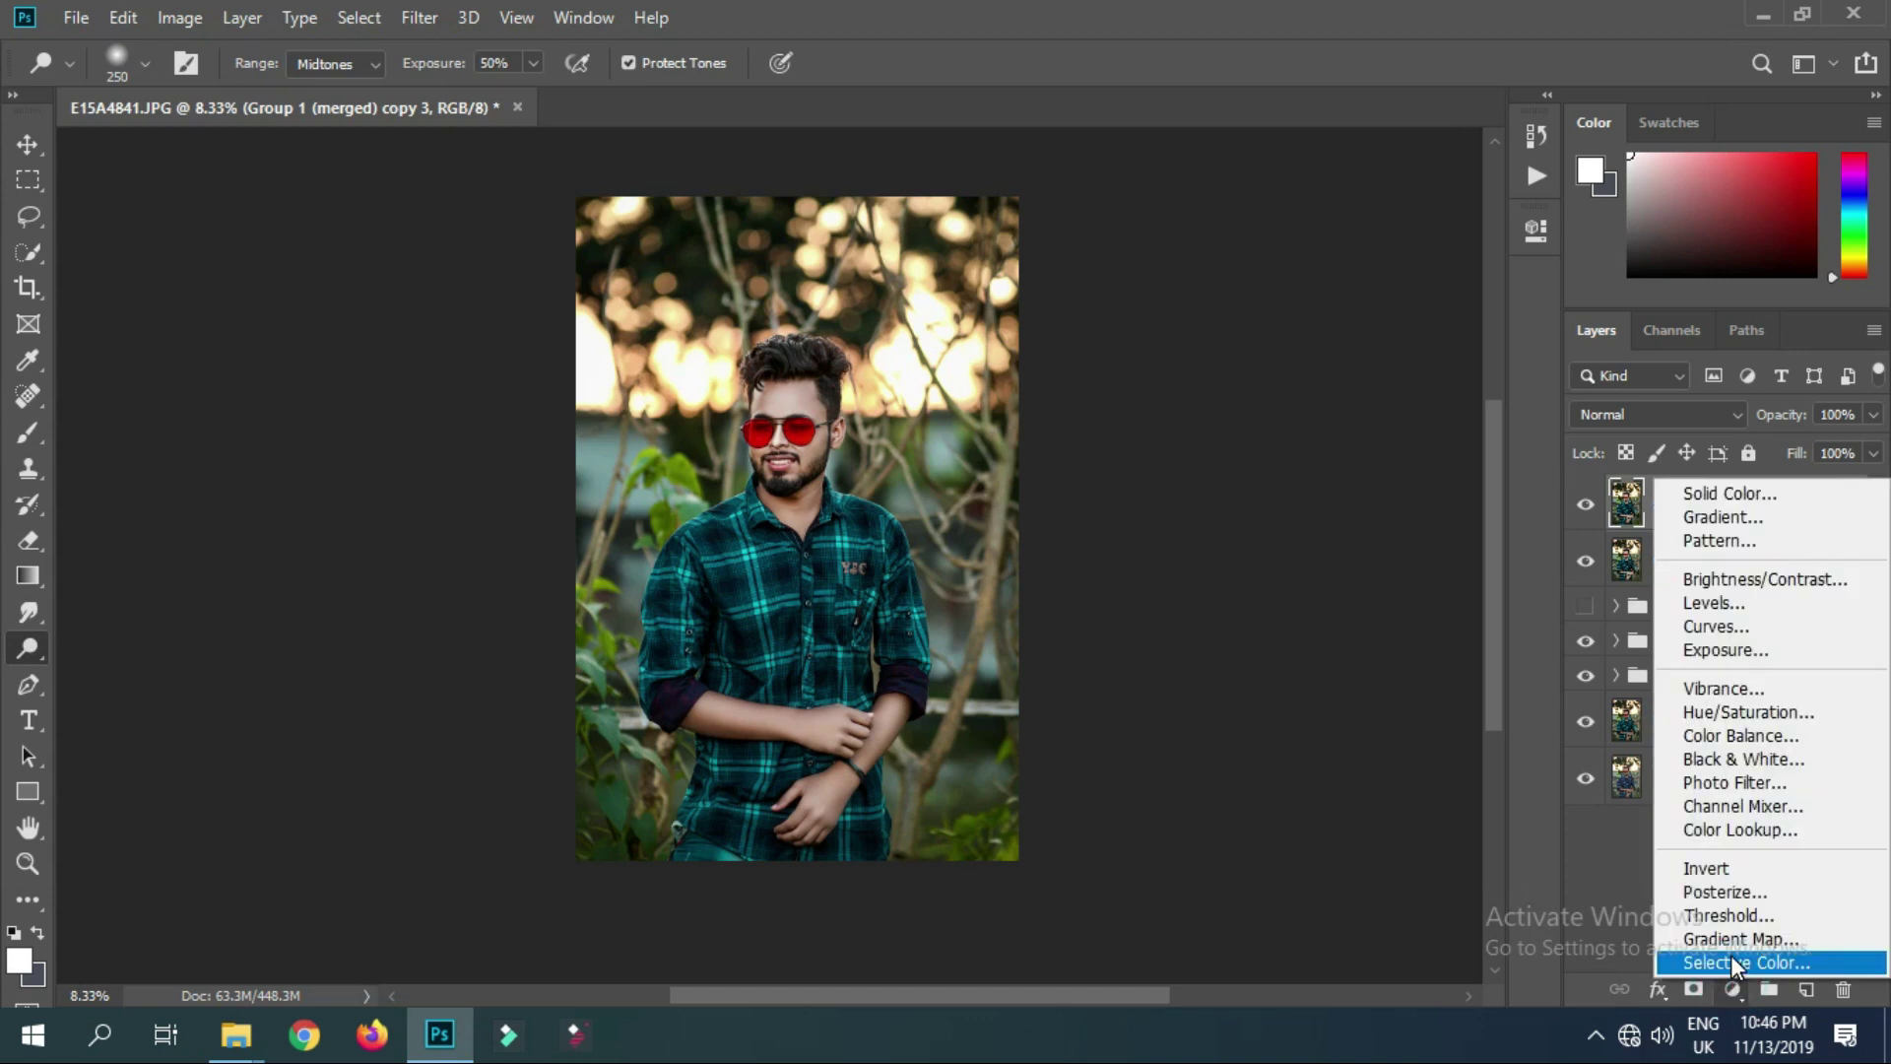
left_click(1729, 954)
left_click(1278, 343)
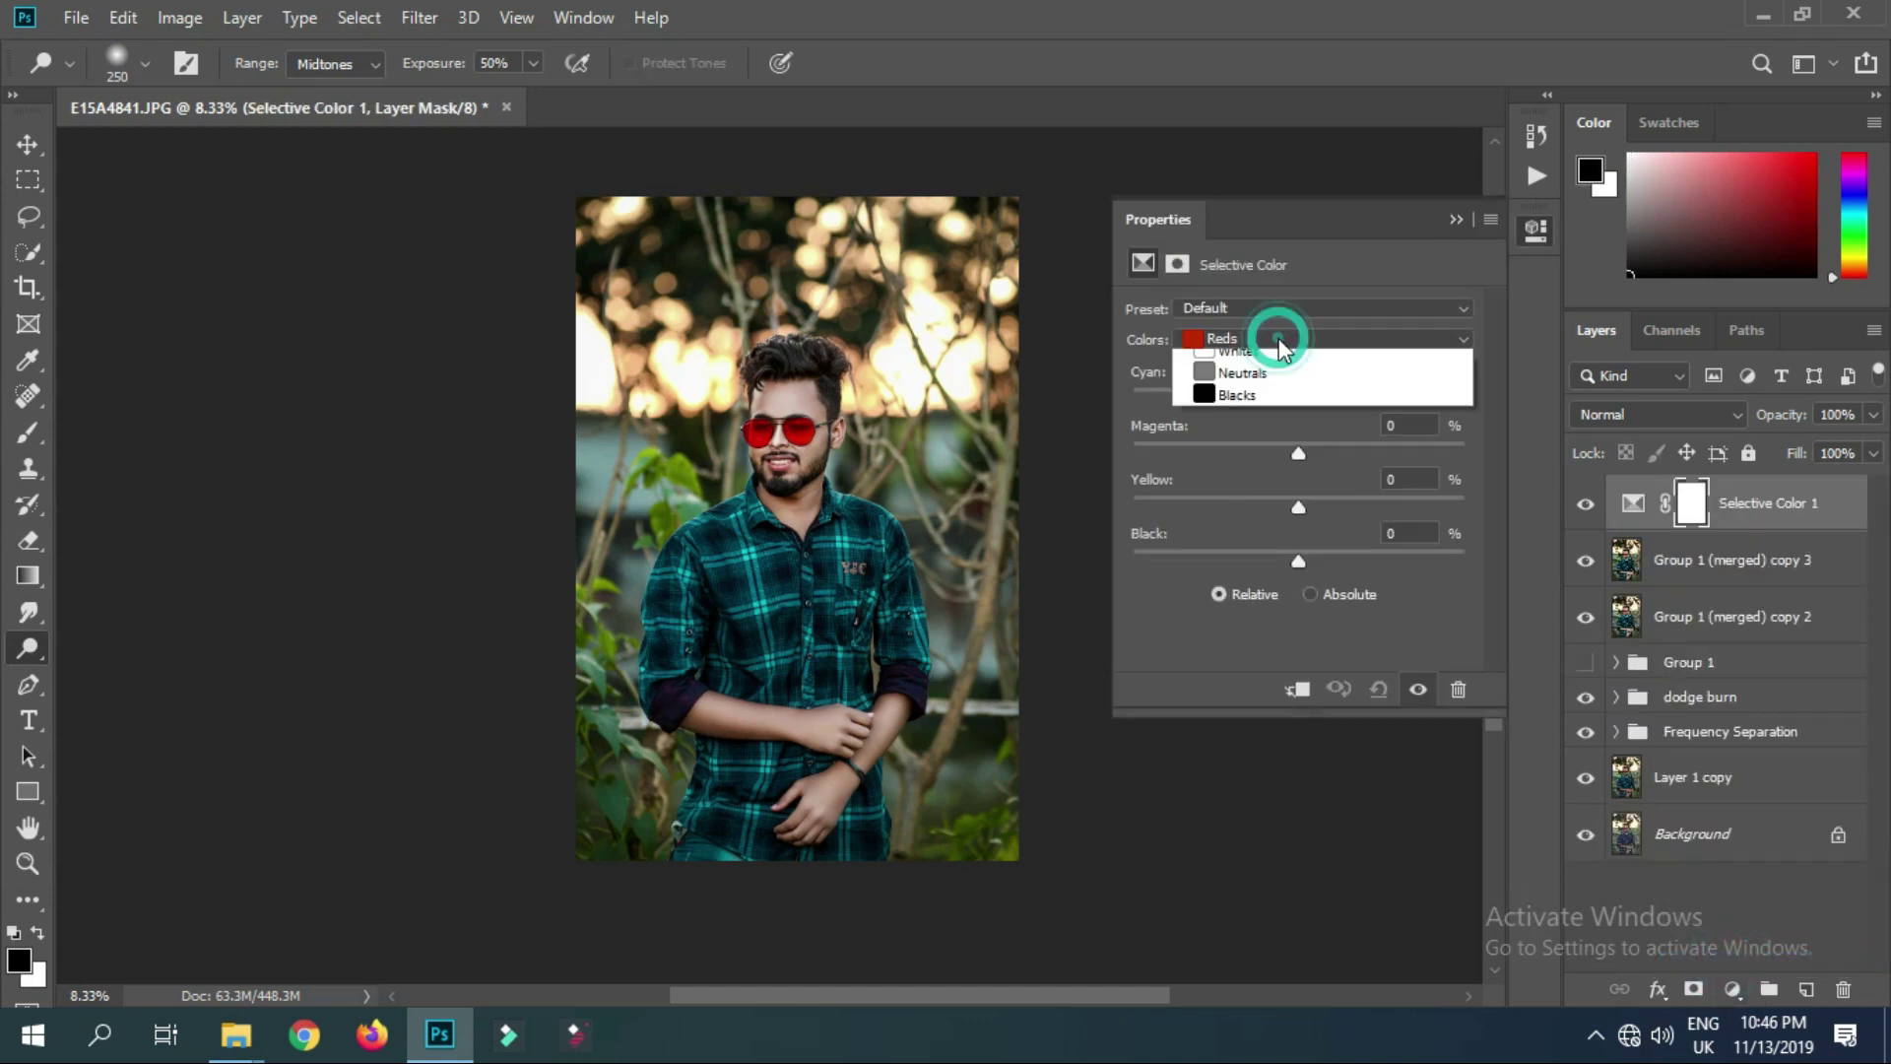
left_click(1245, 535)
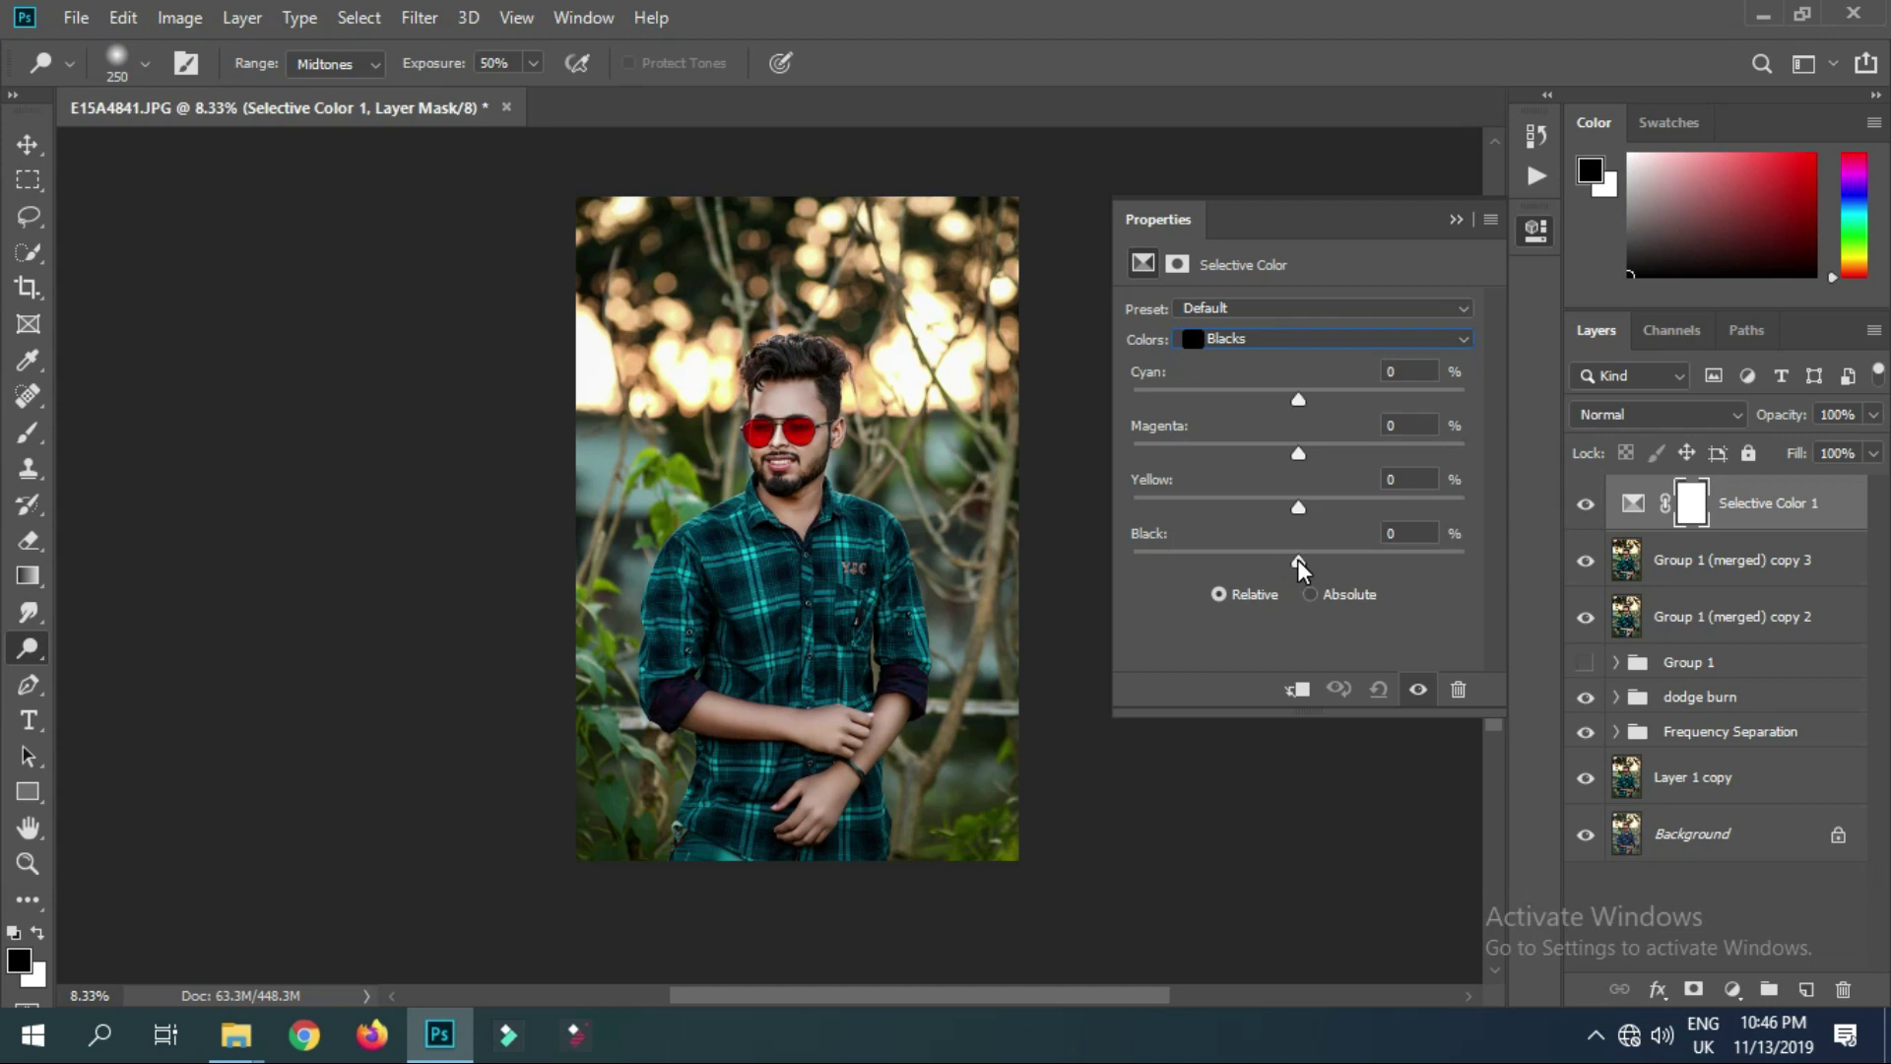
left_click_drag(1297, 559, 1296, 564)
left_click_drag(1299, 399, 1313, 401)
left_click_drag(1308, 396, 1320, 398)
Fine-tune the Blacks' Black to -2 and Magenta to 1, then toggle the layer to compare
mouse_move(1294, 561)
left_mouse_down()
mouse_move(1273, 560)
mouse_move(1321, 558)
mouse_move(1281, 557)
mouse_move(1296, 557)
left_mouse_up()
left_click_drag(1297, 557, 1297, 558)
left_click_drag(1300, 451, 1296, 452)
left_click(1408, 426)
type("1")
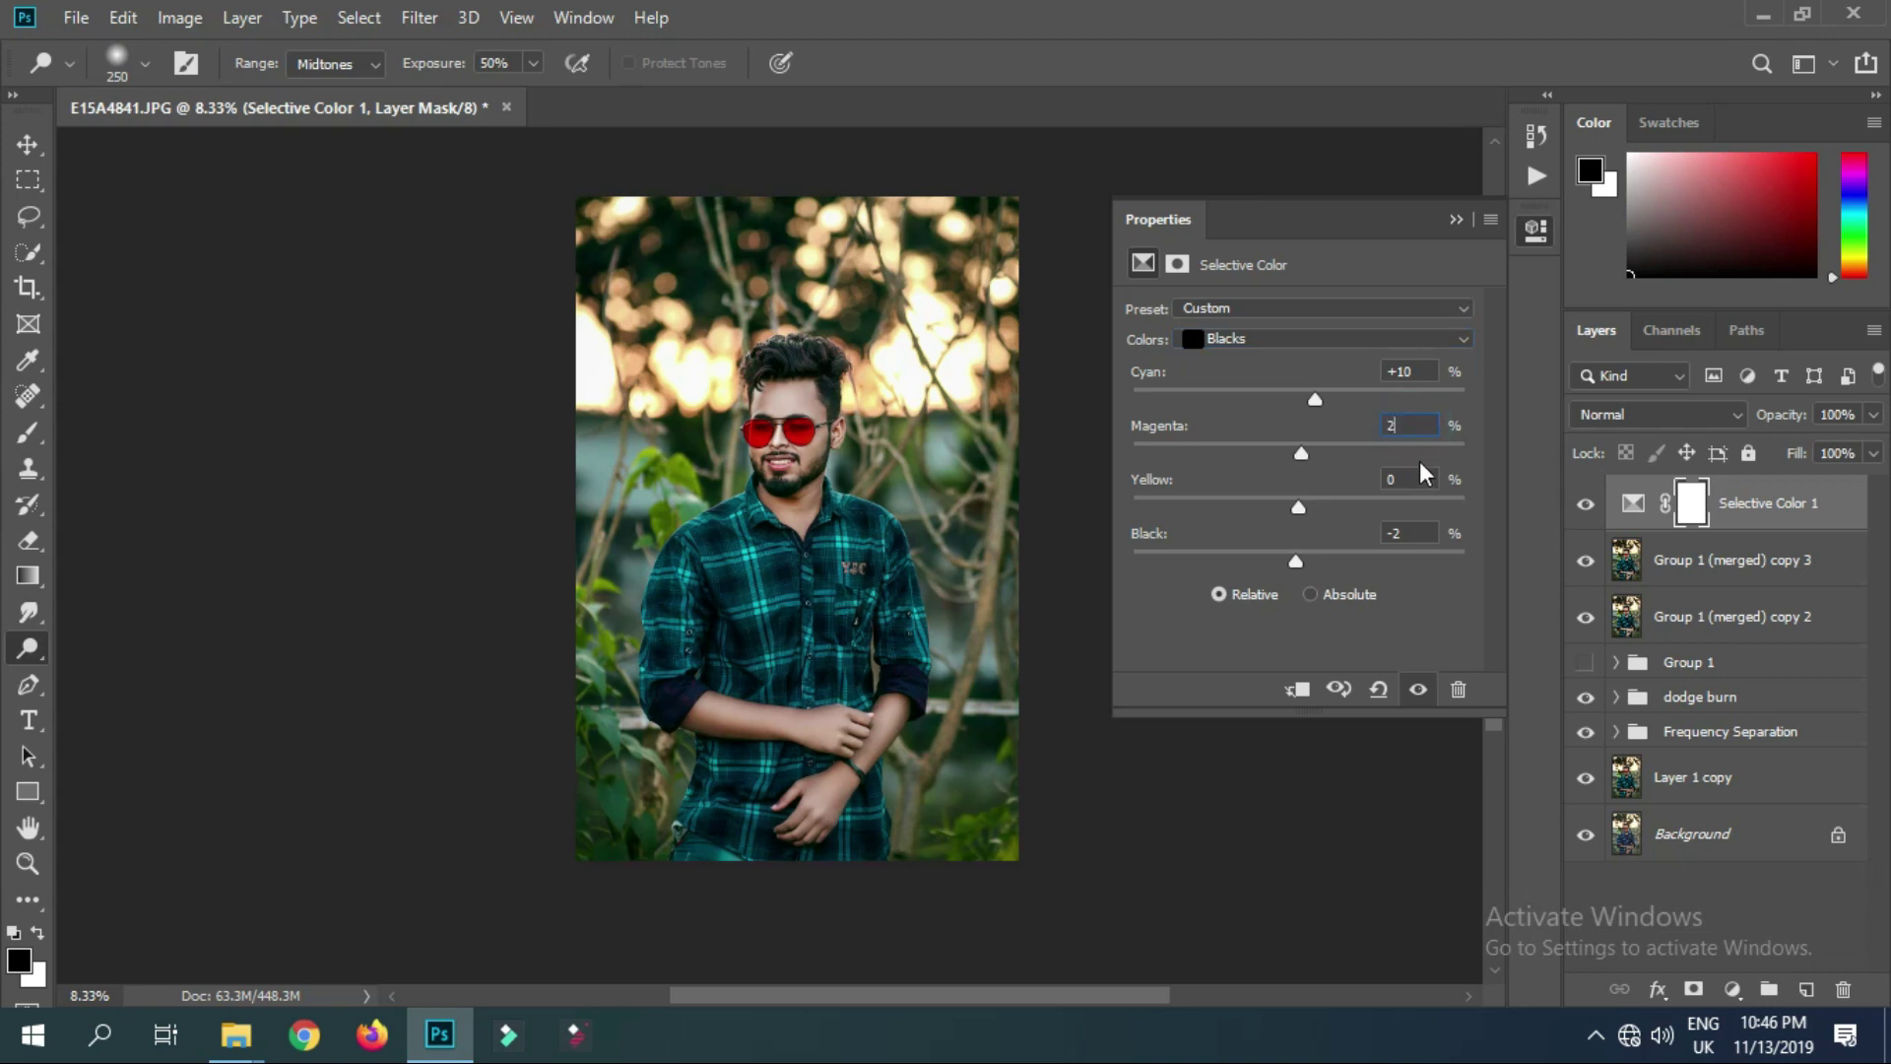
left_click(1454, 219)
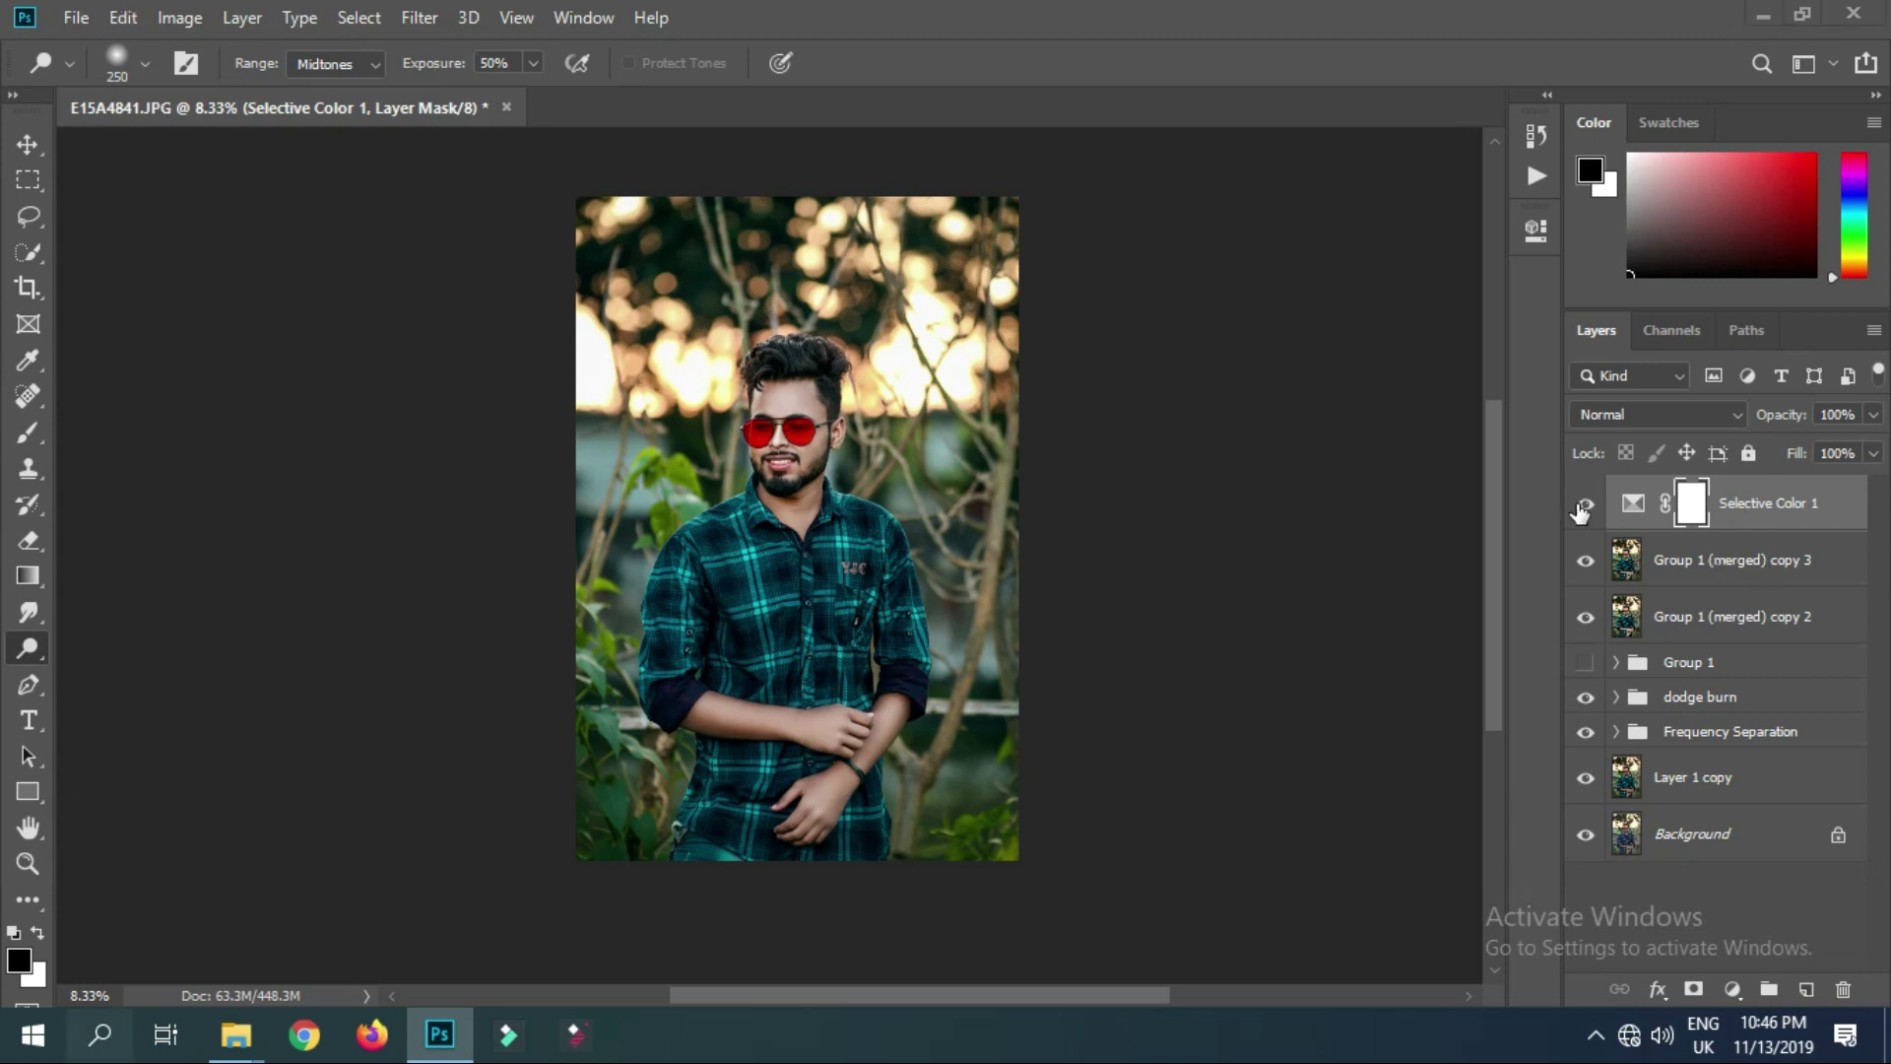
left_click(1584, 505)
left_click(1582, 507)
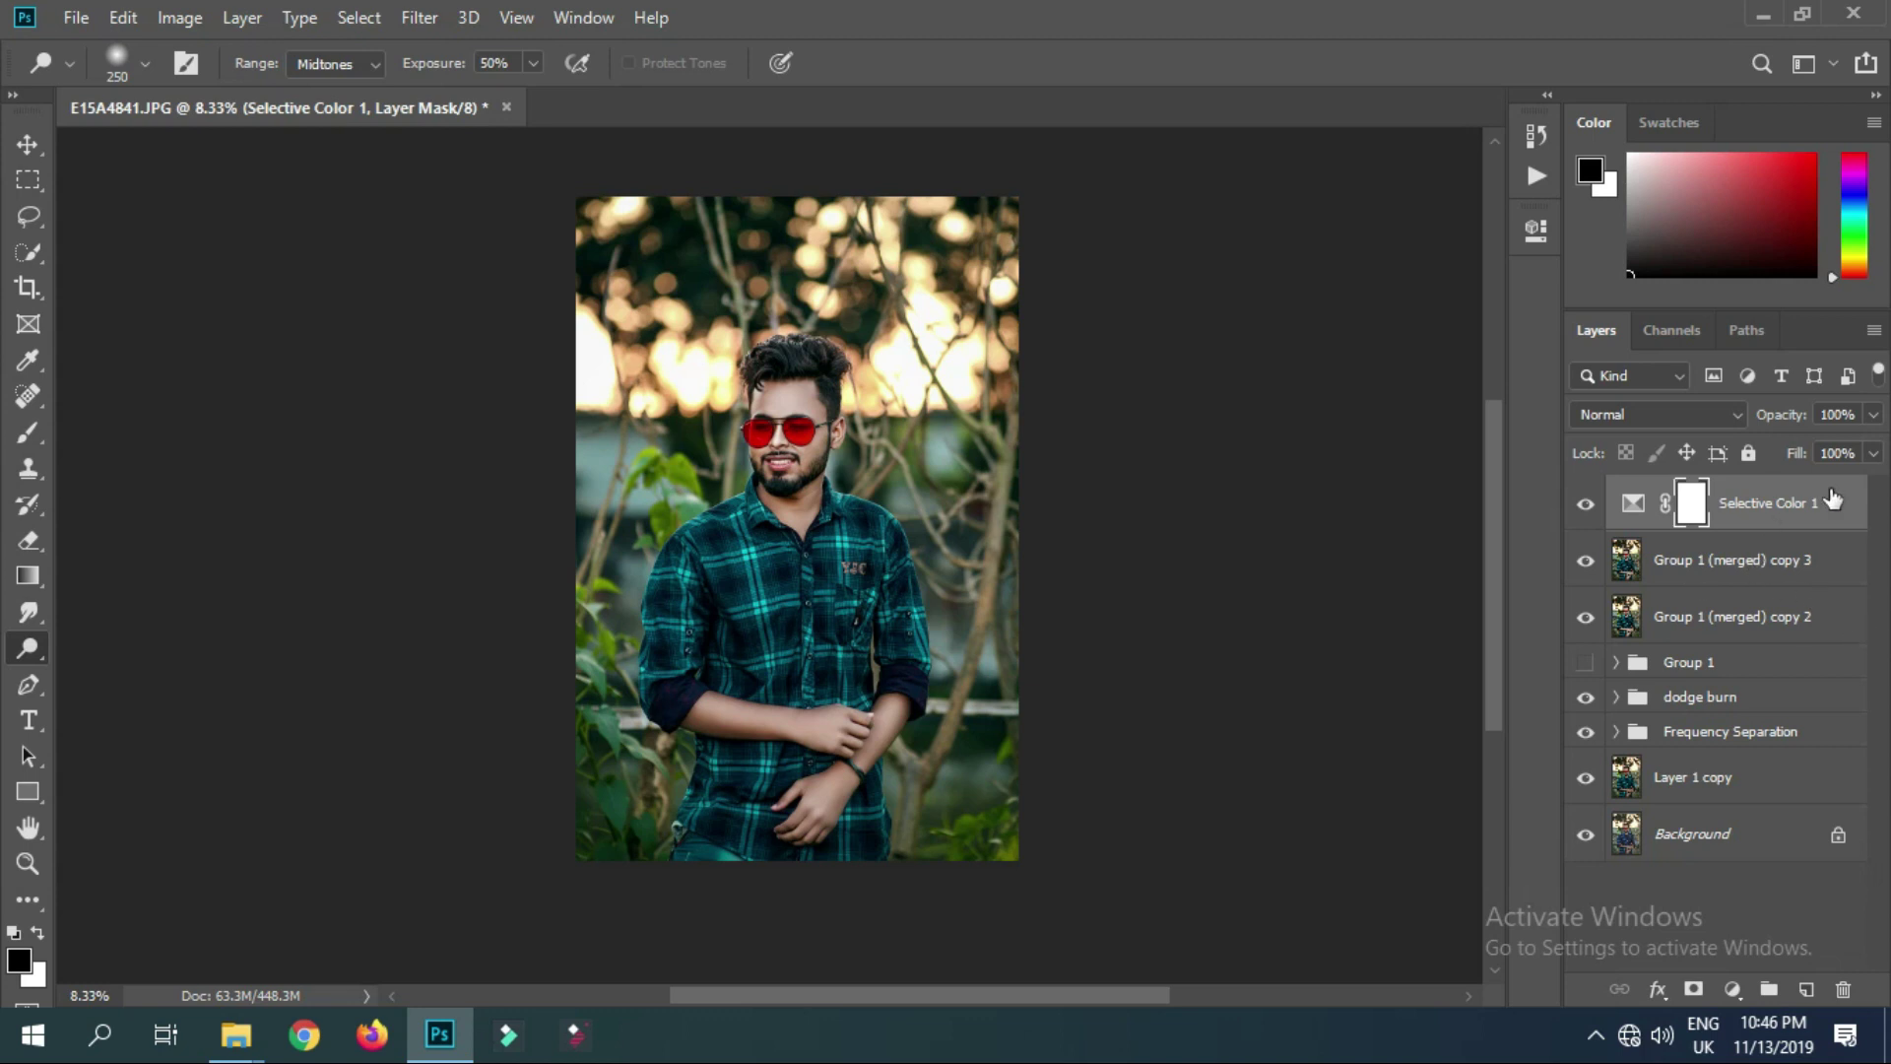
Lower Selective Color 1 to 74% opacity and merge it with Group 1 (merged) copies 3 and 2
left_click_drag(1874, 415, 1817, 433)
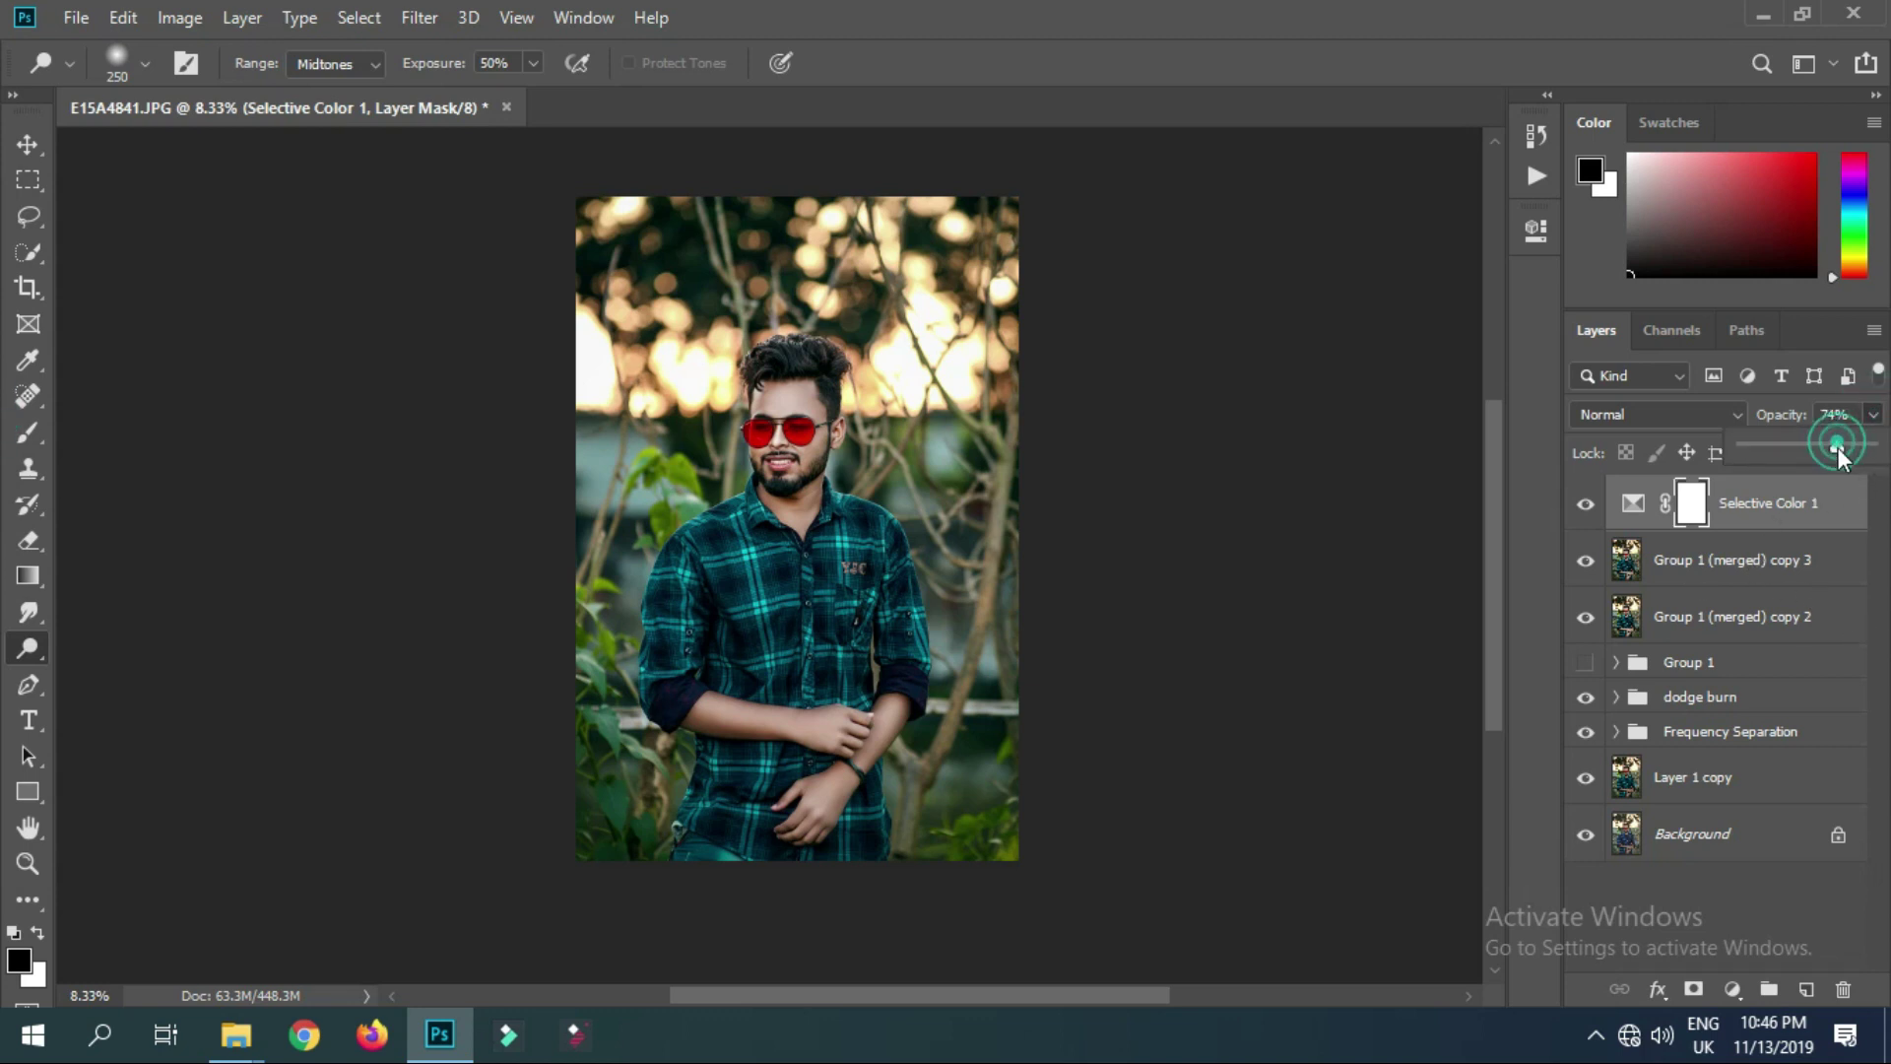
left_click(1751, 559)
left_click(1749, 614, "ctrl")
right_click(1741, 617)
left_click(1481, 820)
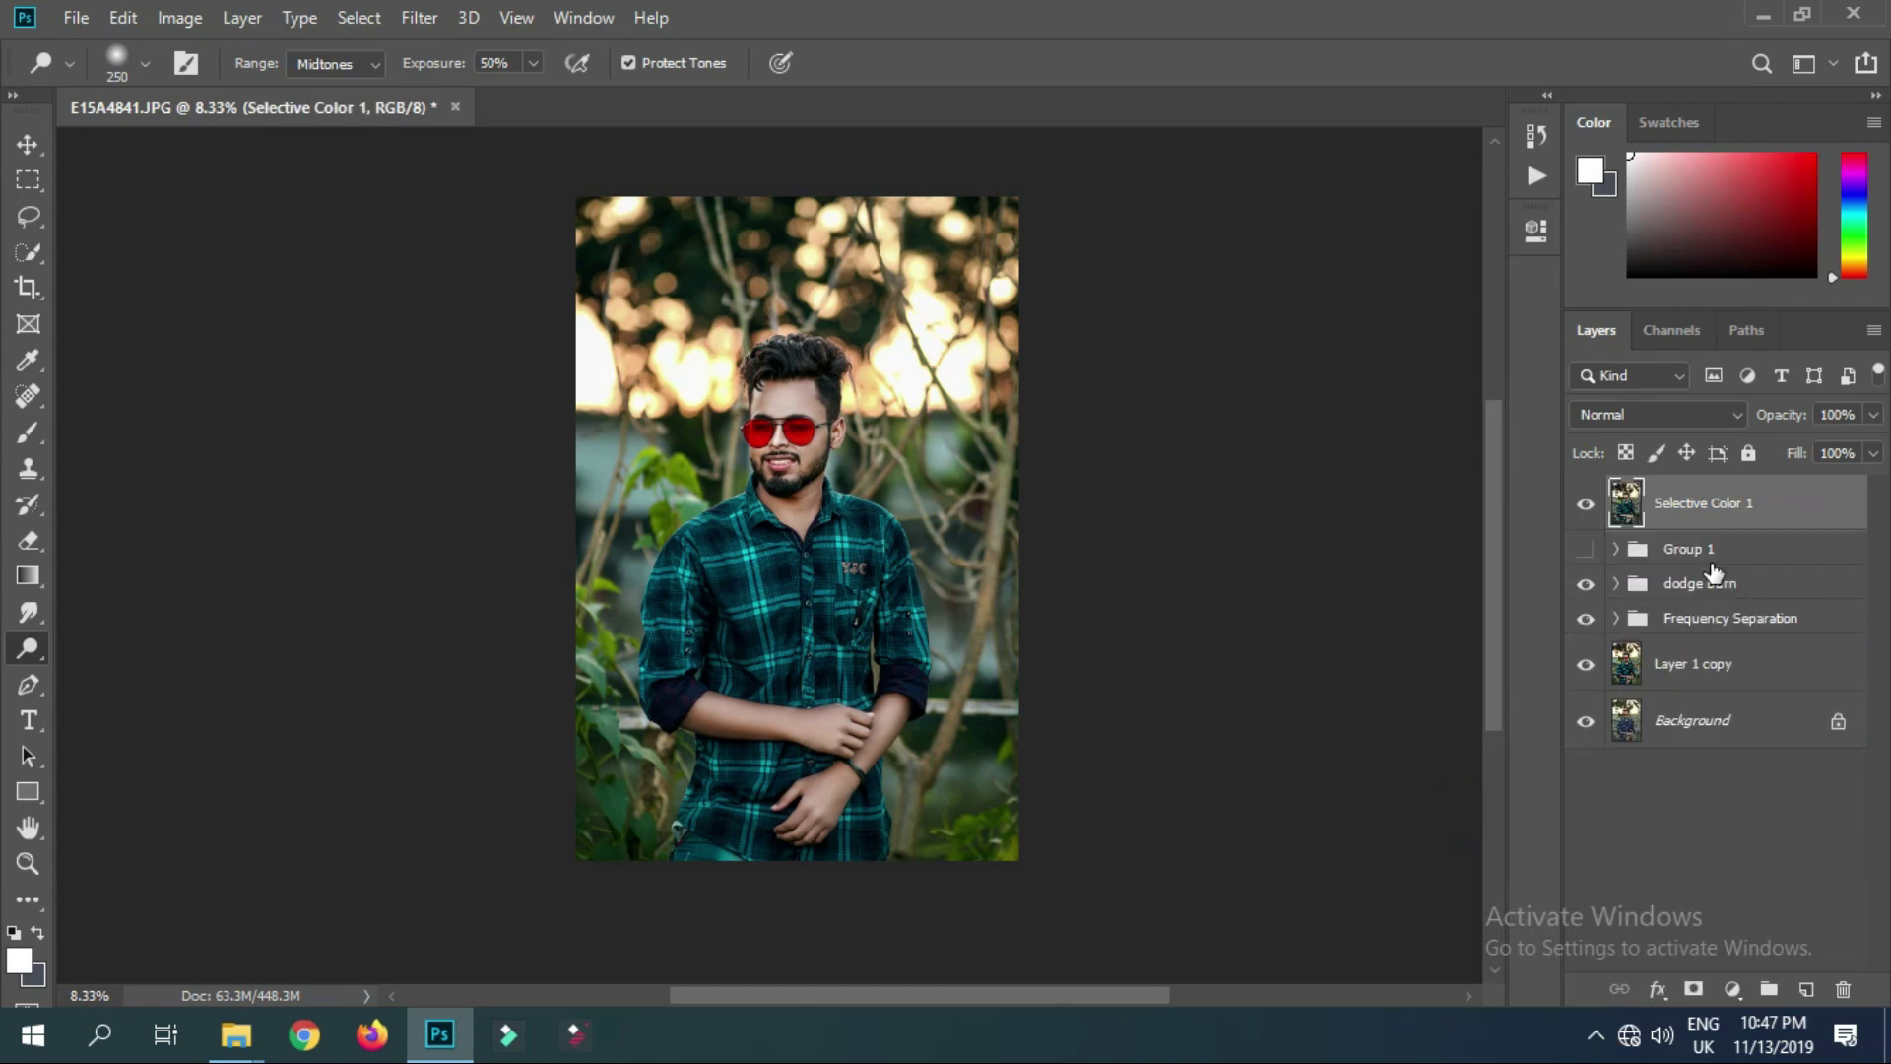
left_click(1584, 509)
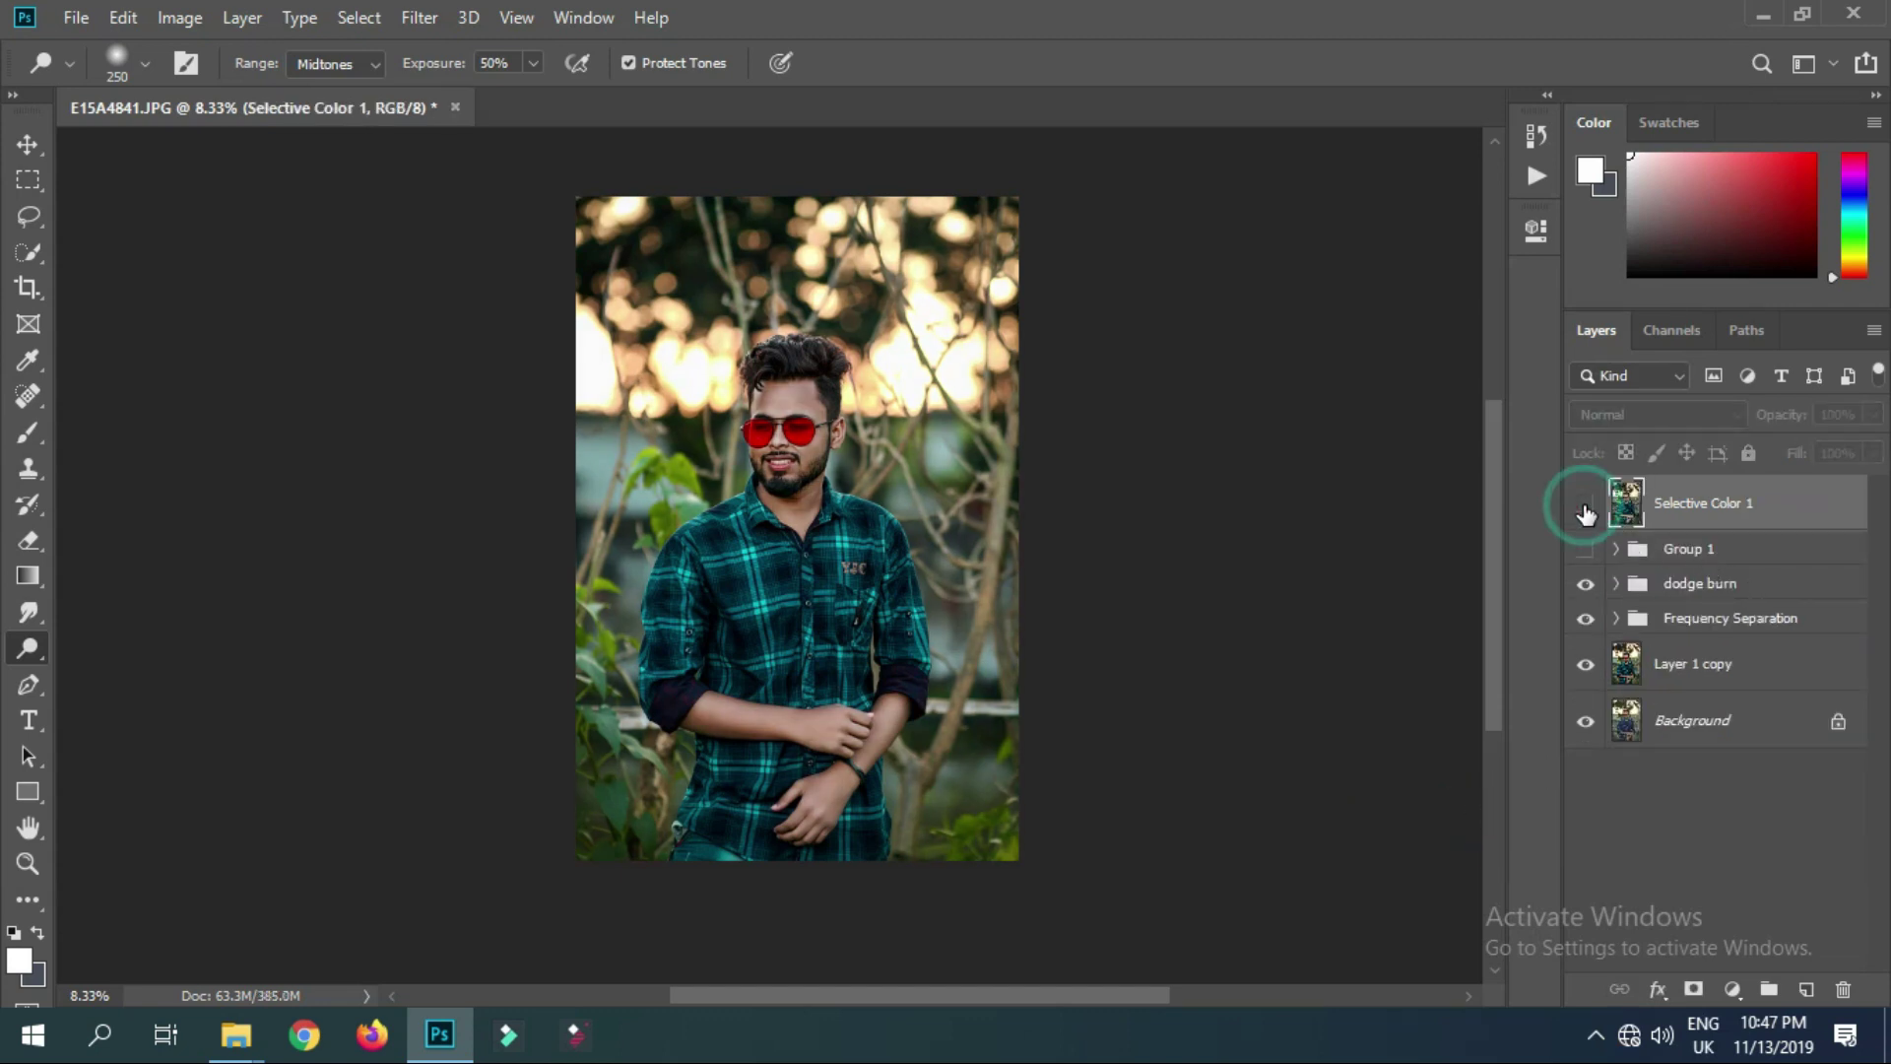
left_click(1585, 509)
left_click(1585, 508)
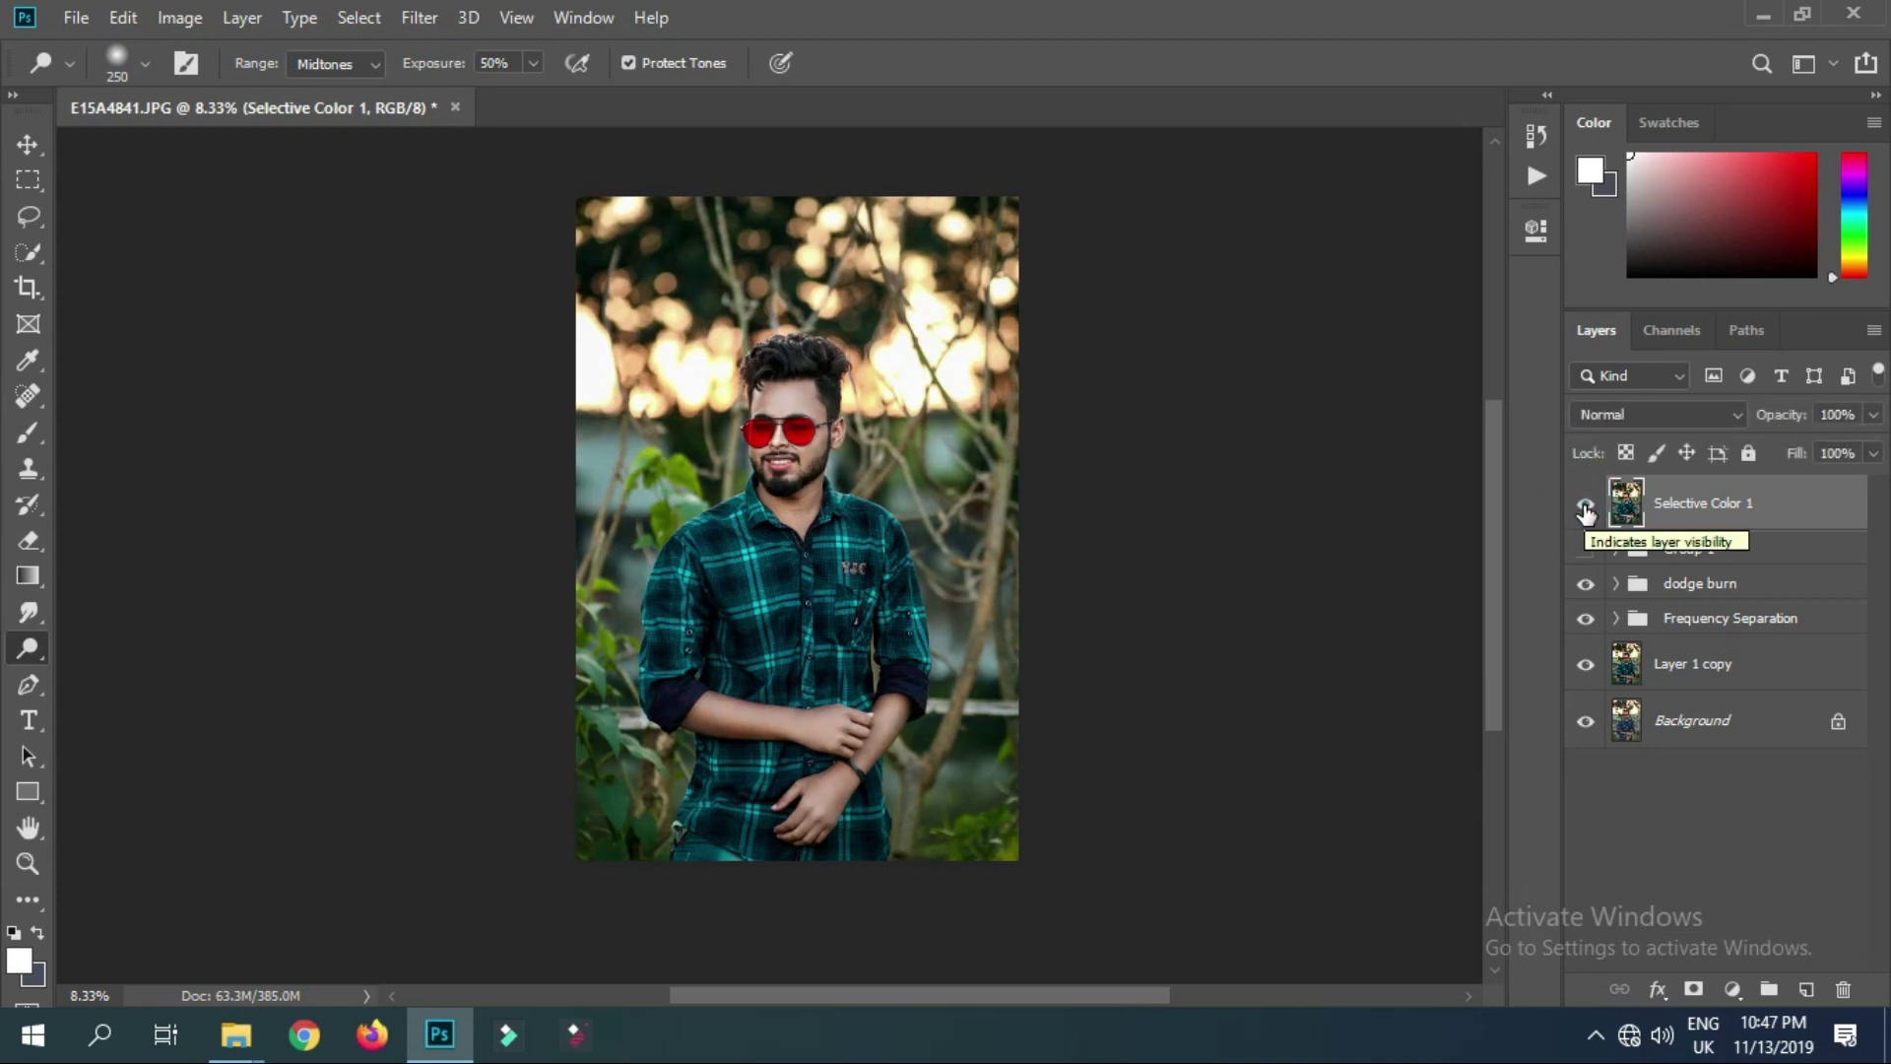
Merge Group 1, Frequency Separation and Layer 1 copy into the same layer too
left_click(1688, 548, "ctrl")
left_click(1711, 611, "ctrl")
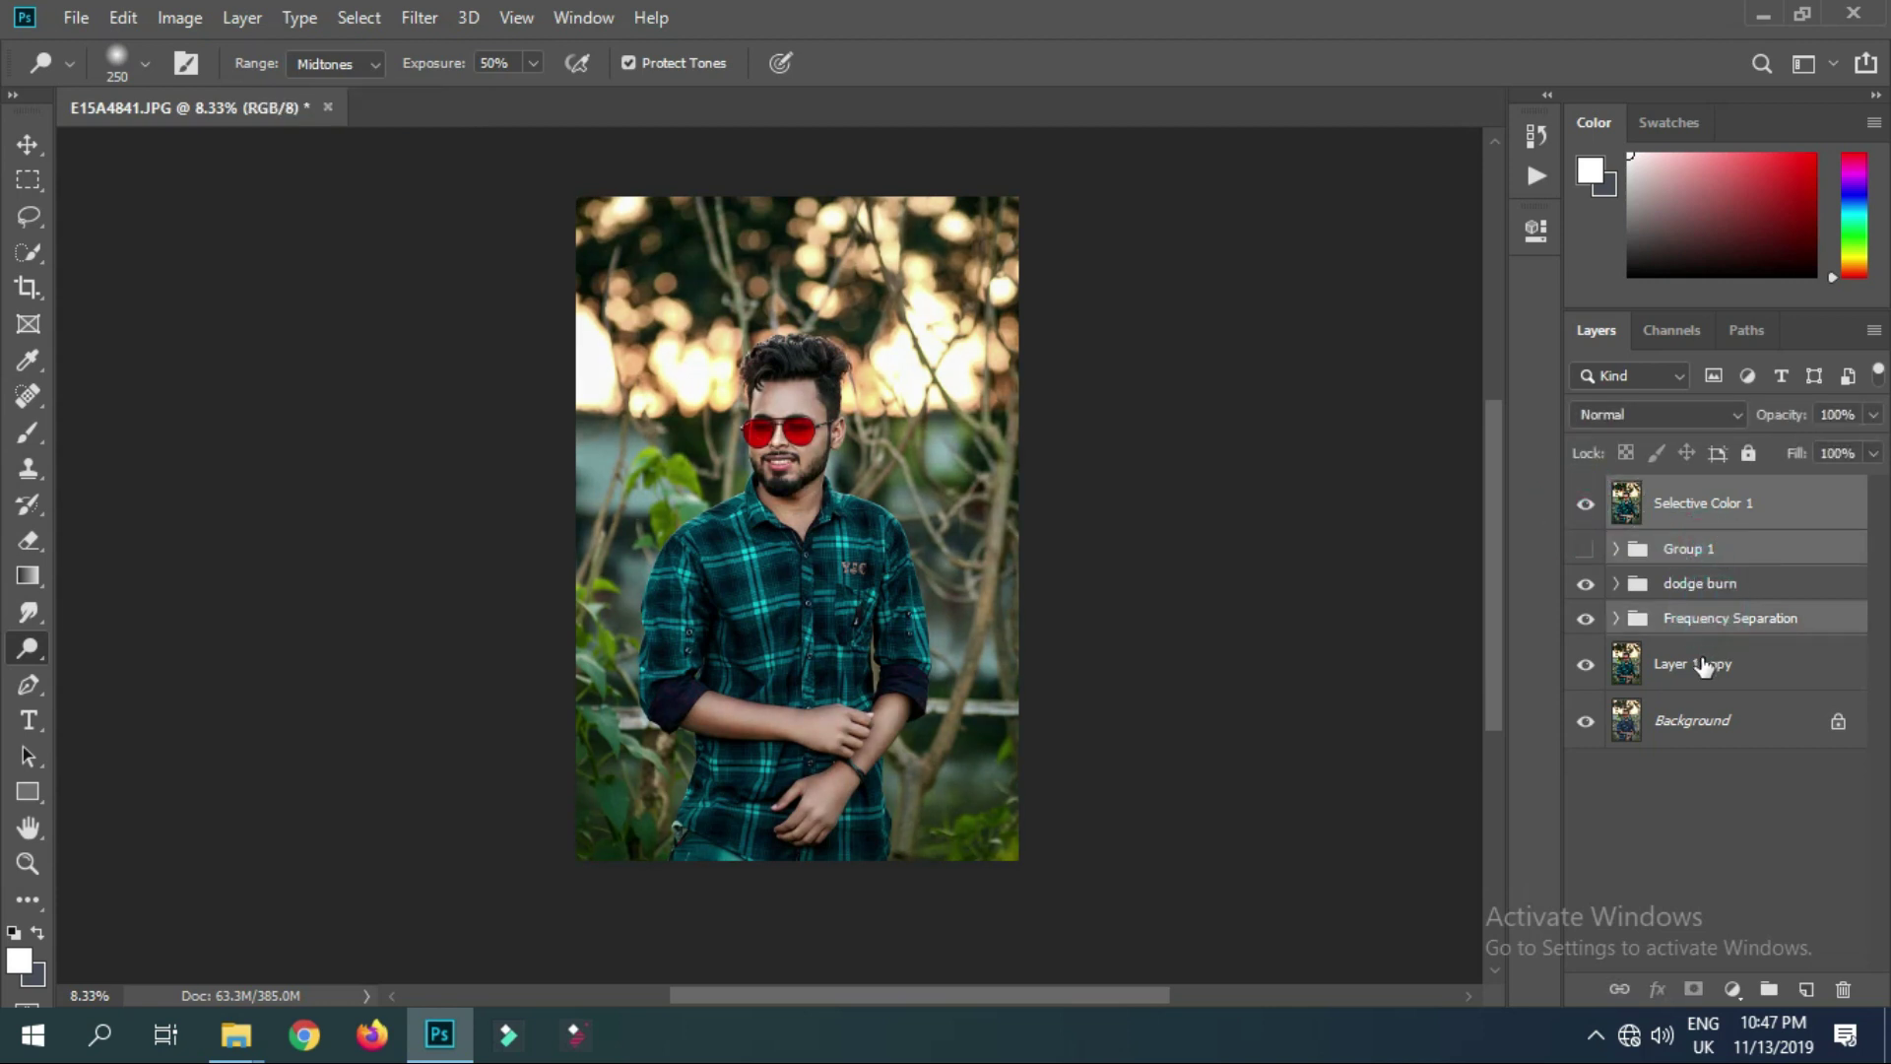
left_click(1702, 668, "ctrl")
right_click(1699, 581)
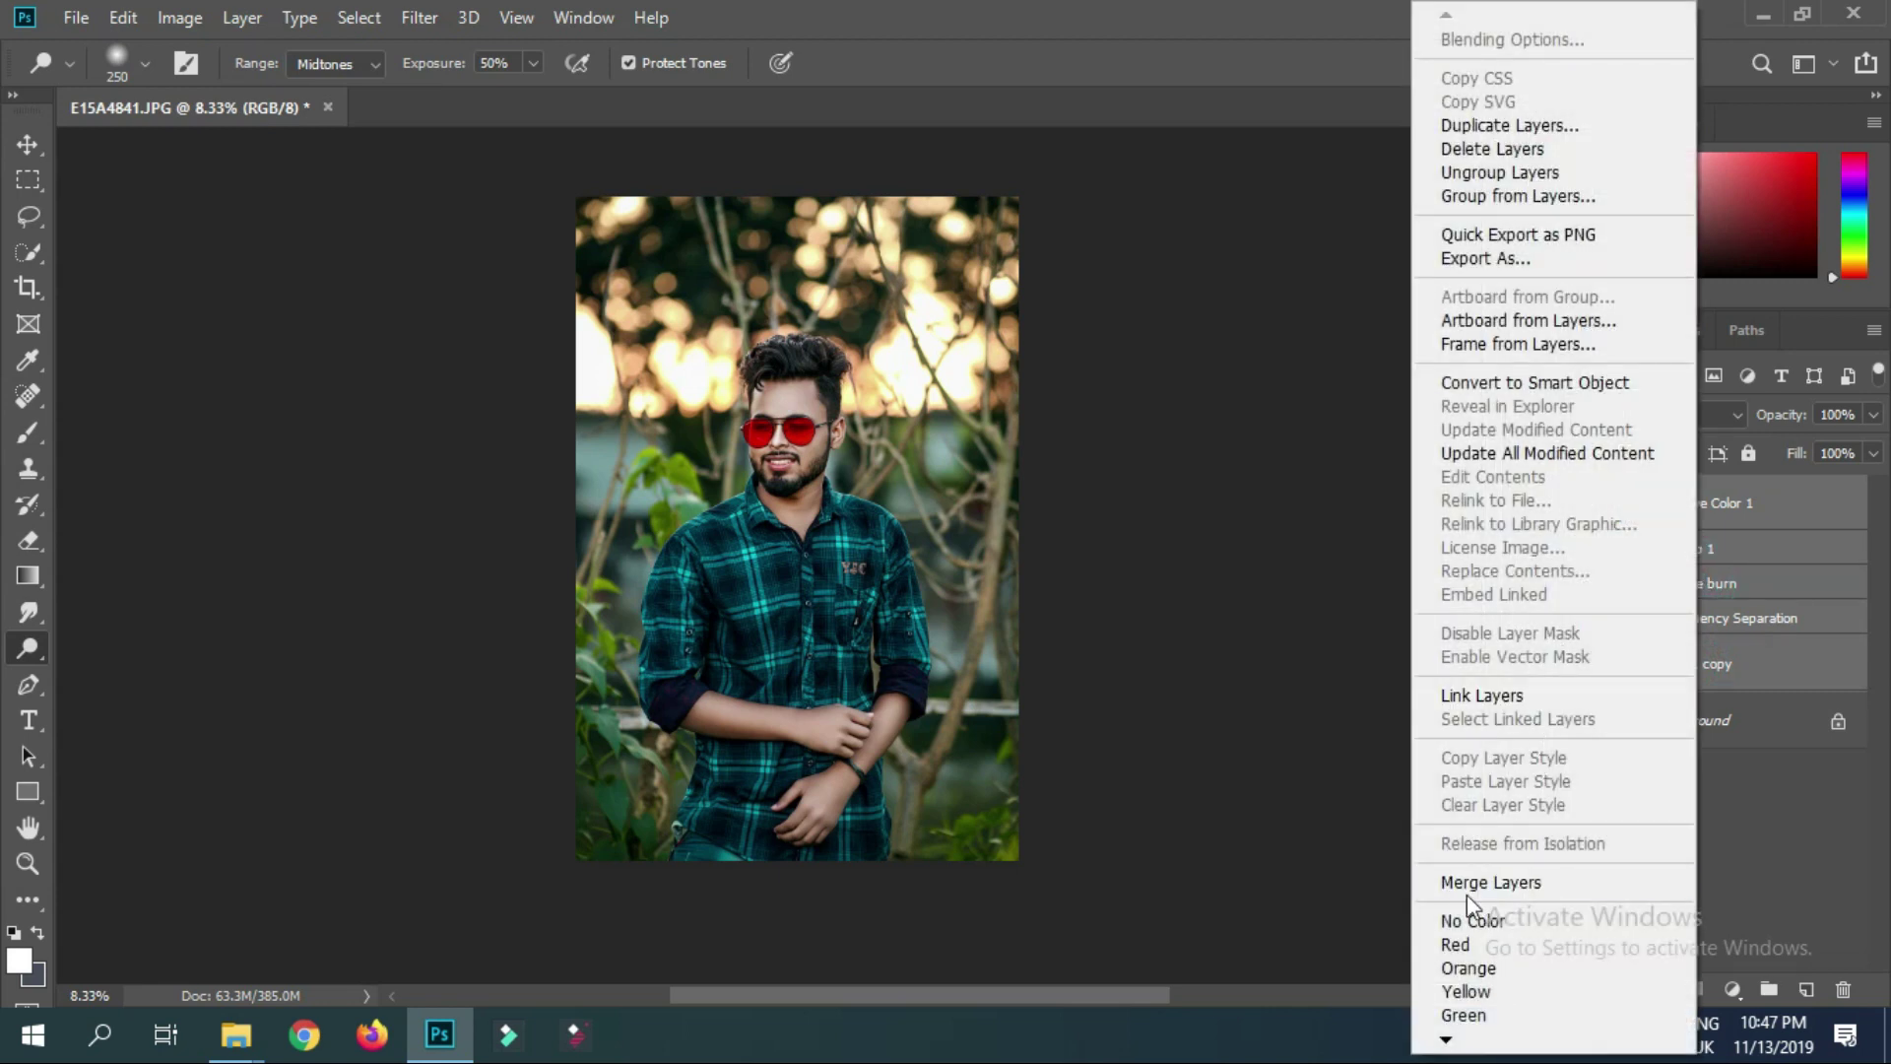
left_click(1467, 885)
left_click(1584, 504)
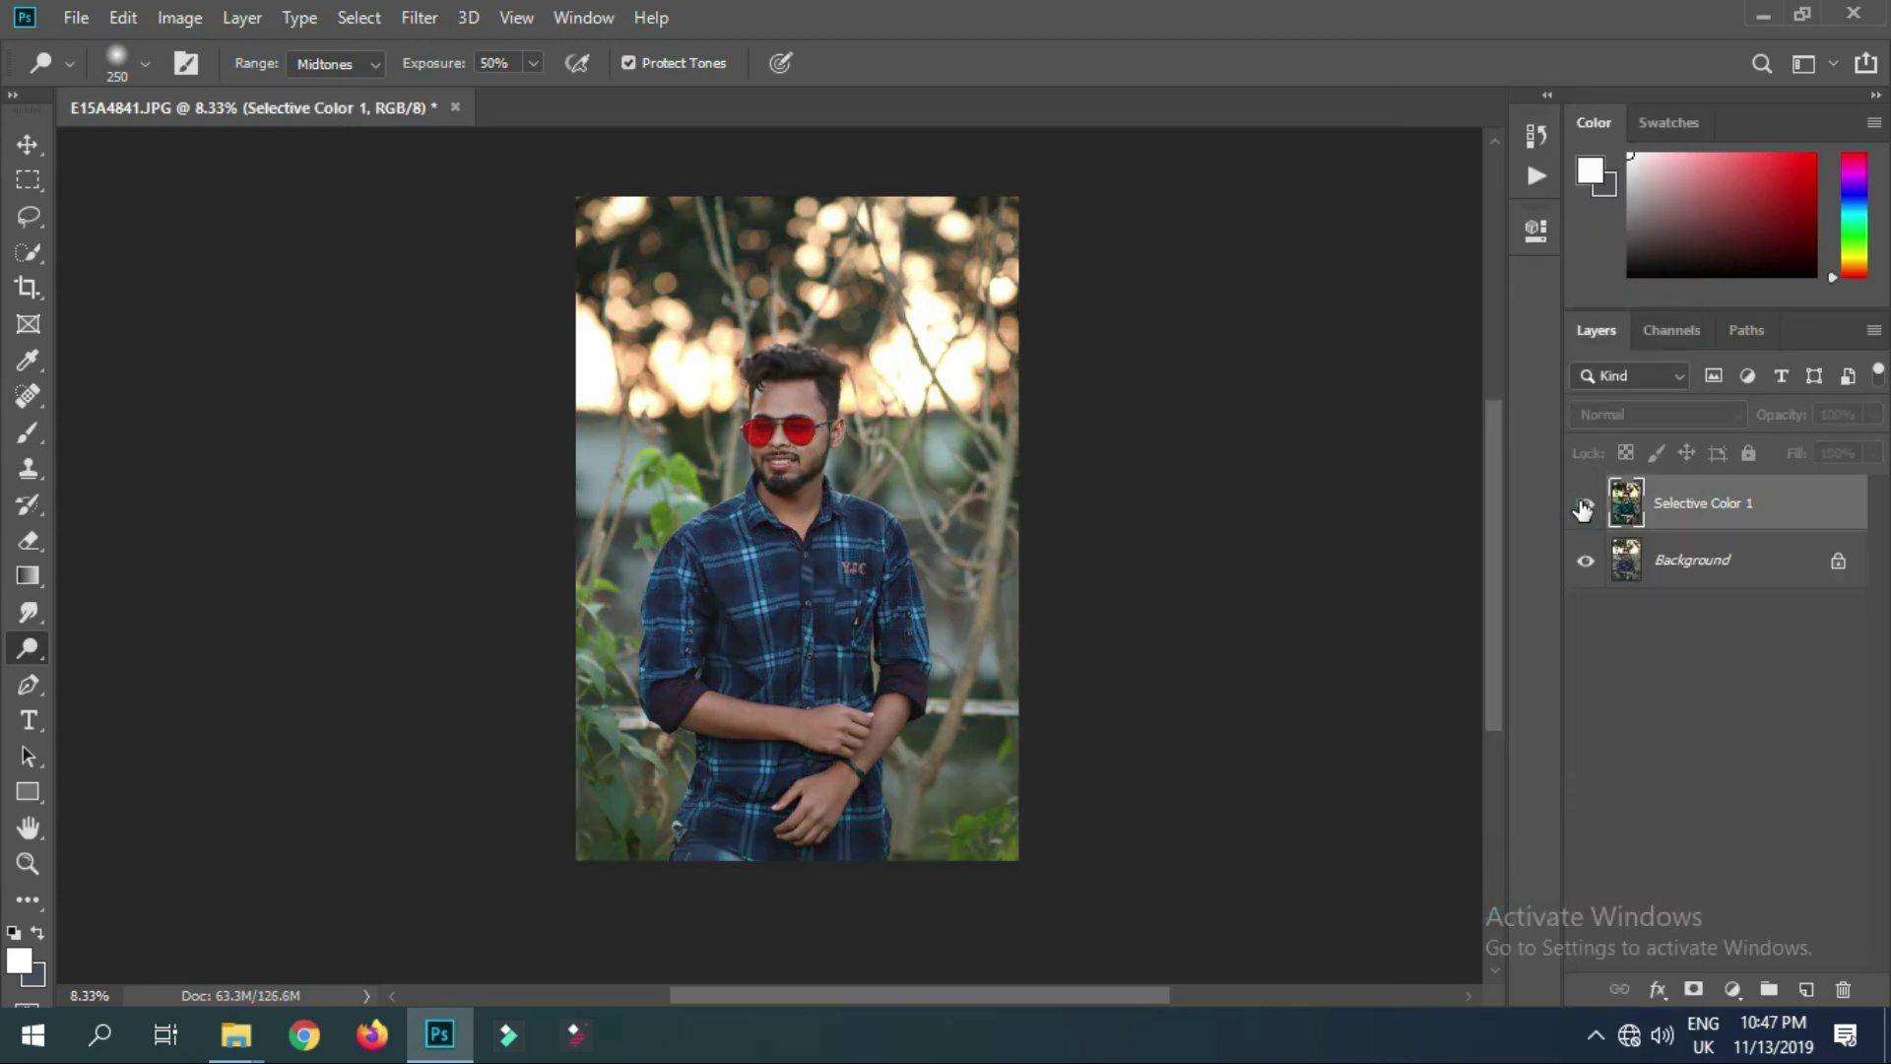
Turn Selective Color 1 back on and zoom and pan to inspect the face, shirt and whole photo
left_click(1585, 504)
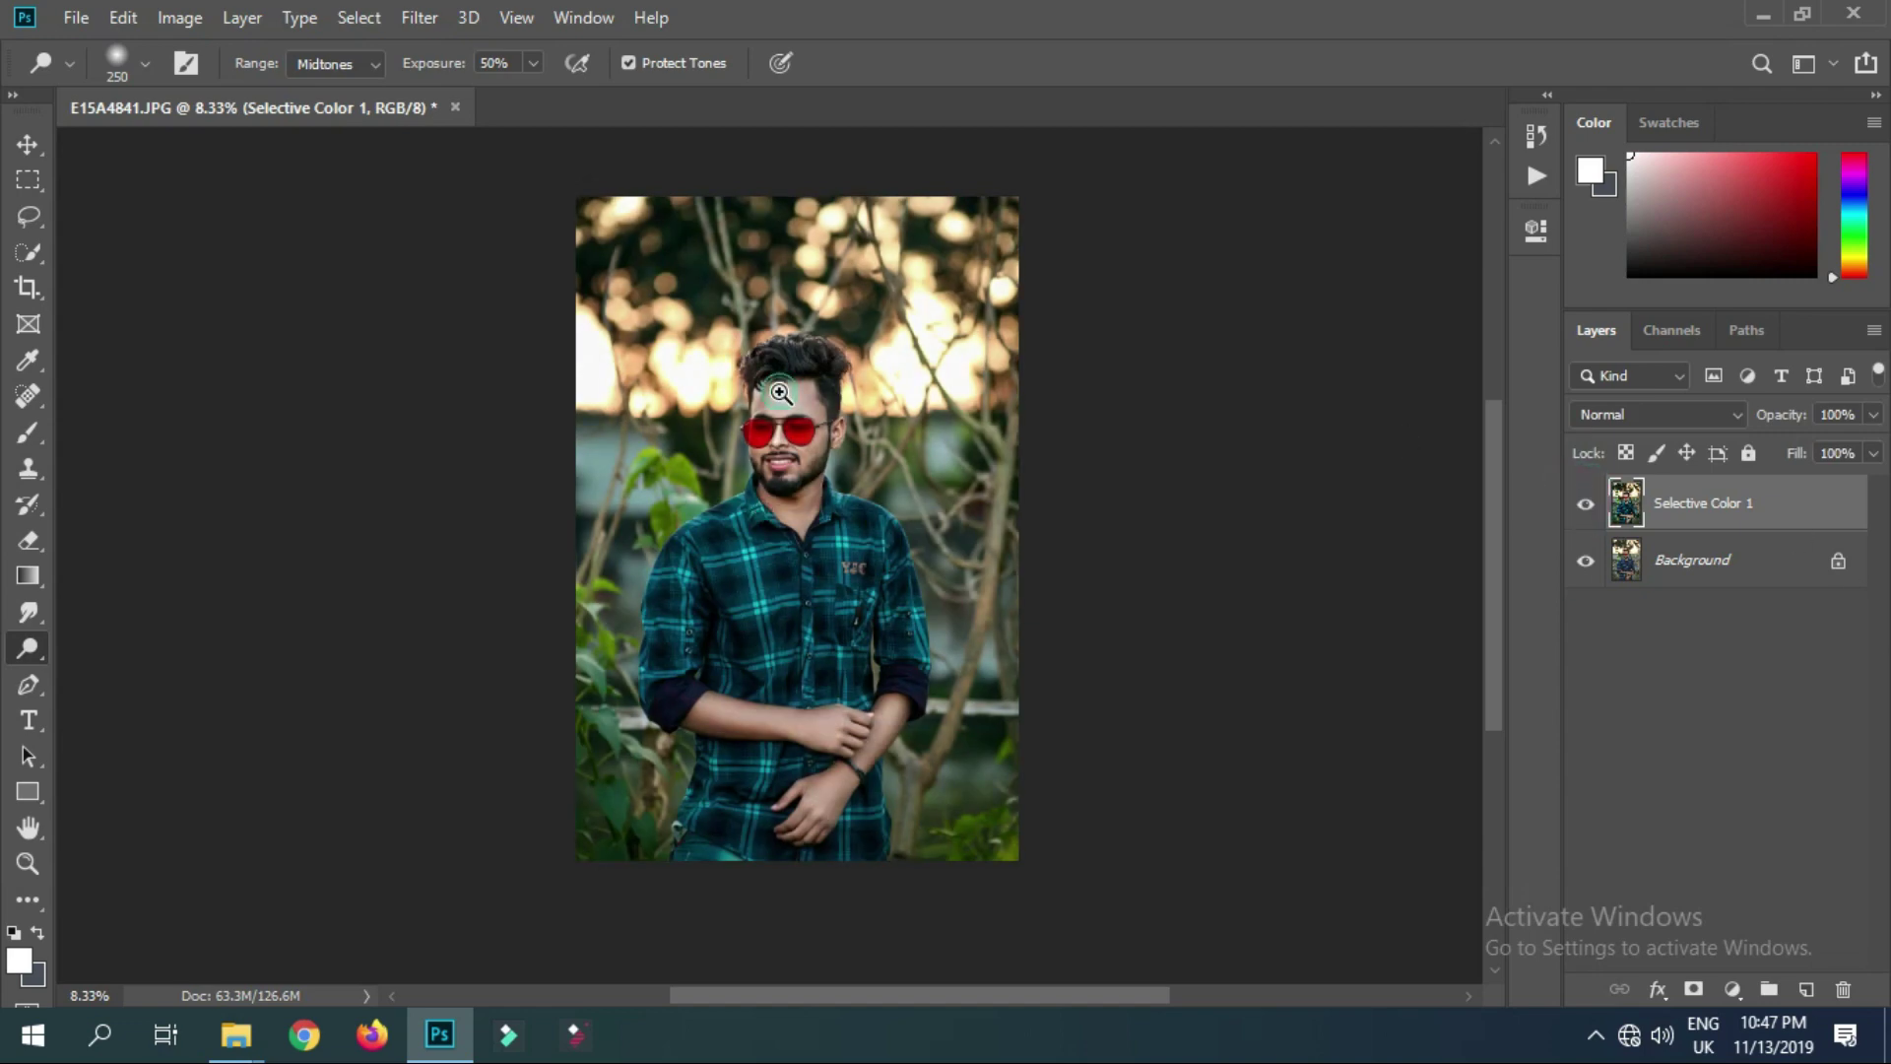
left_click(780, 384)
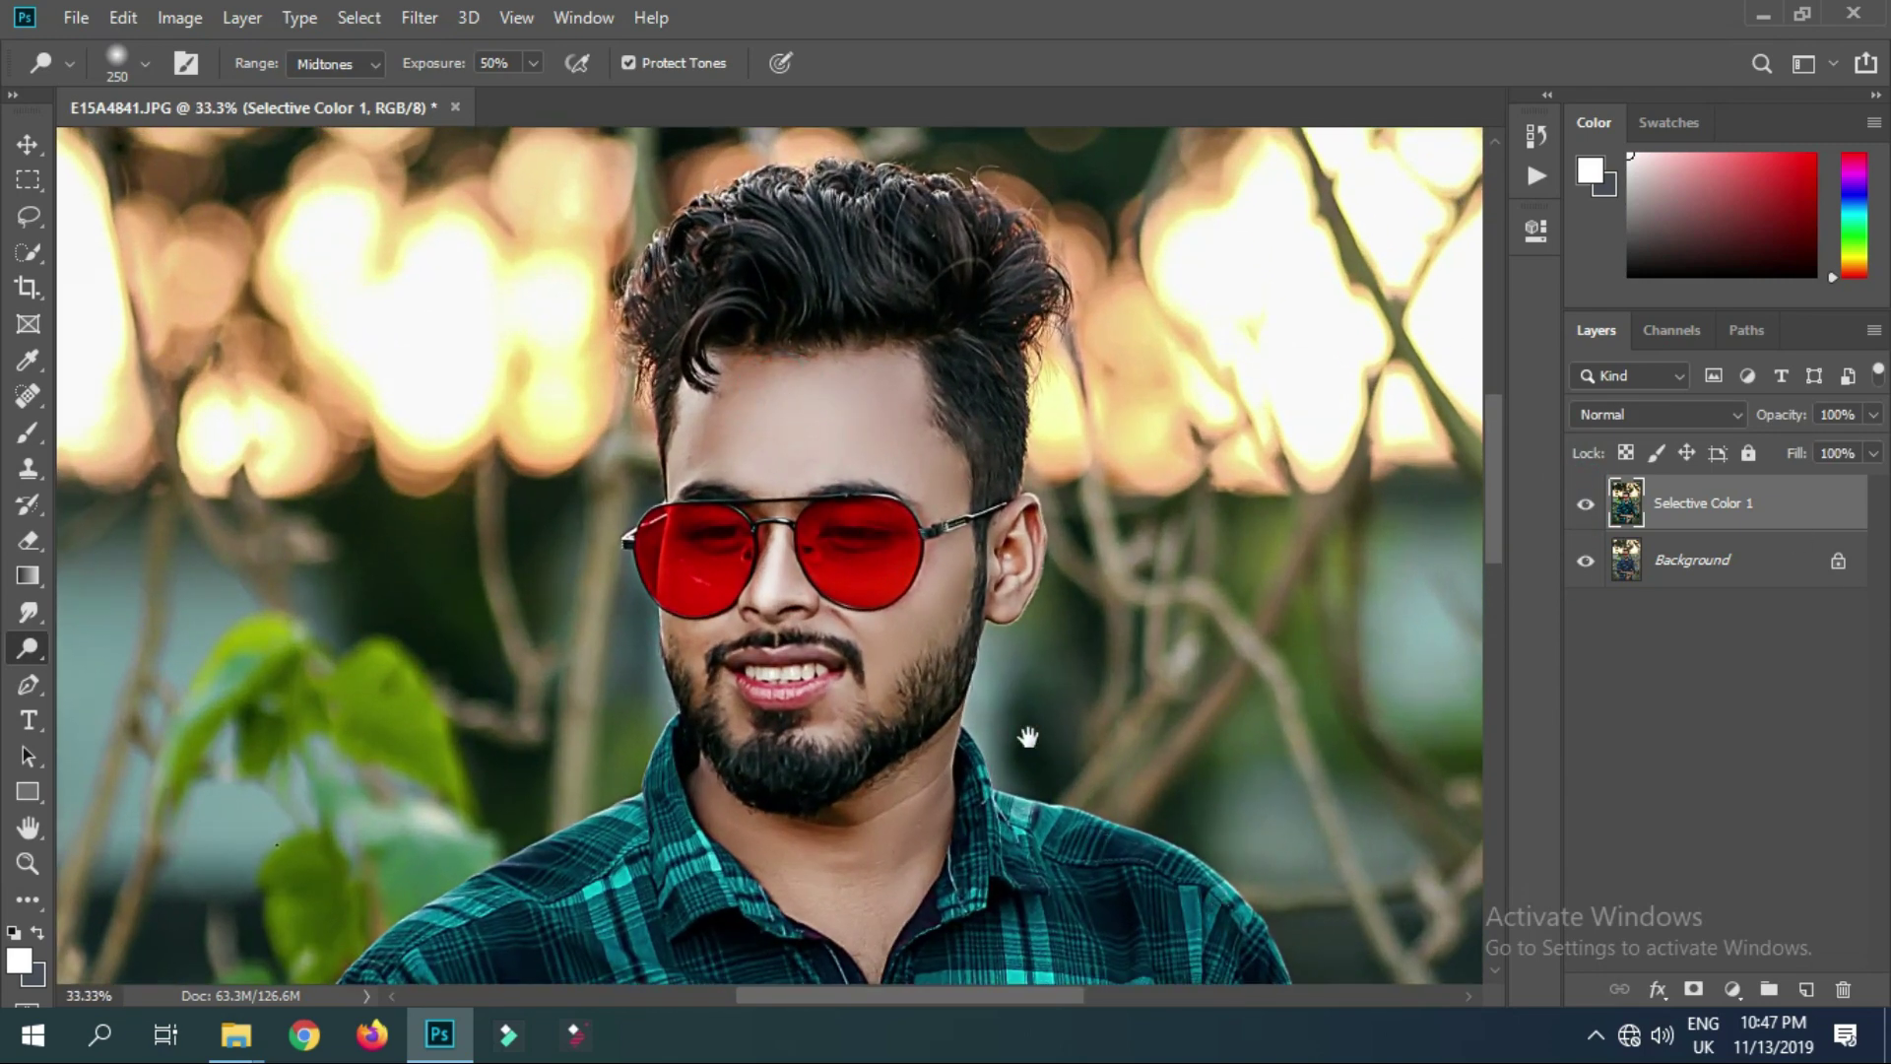
left_click(842, 433)
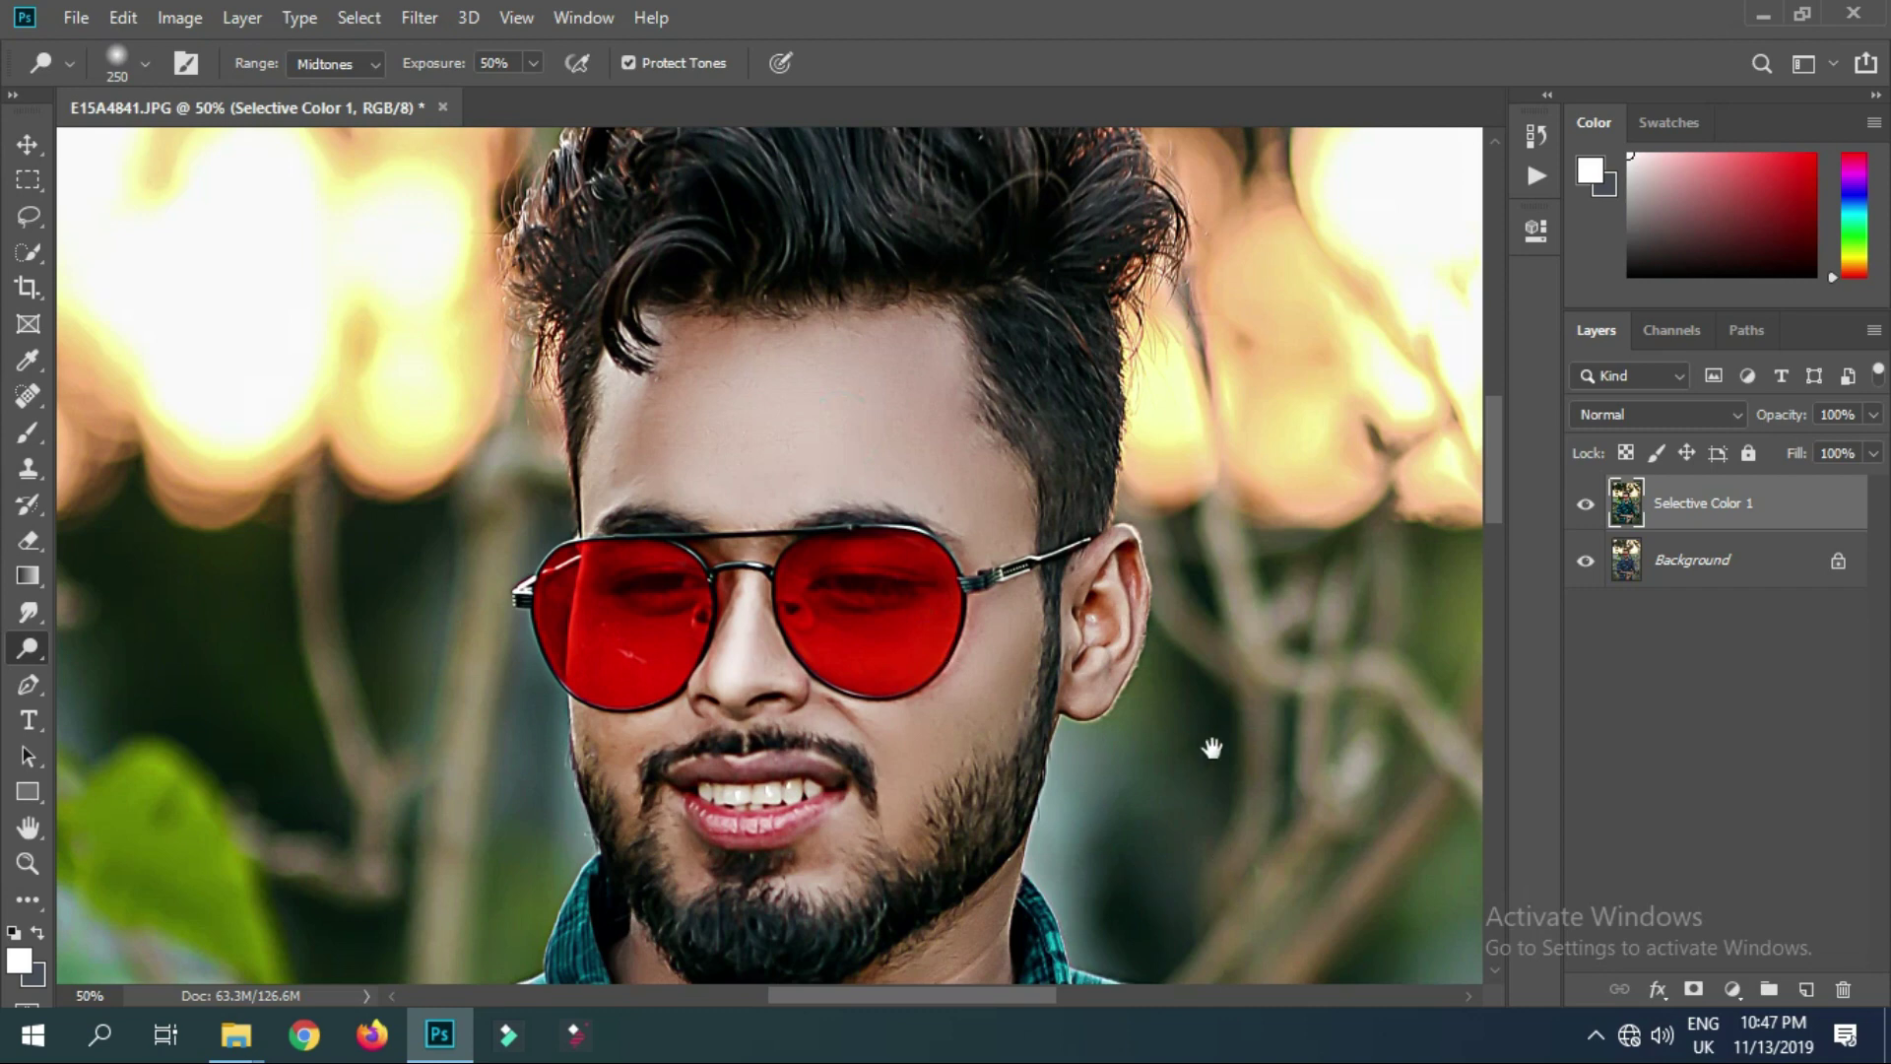
left_click(985, 678, "alt")
left_click(975, 866, "alt")
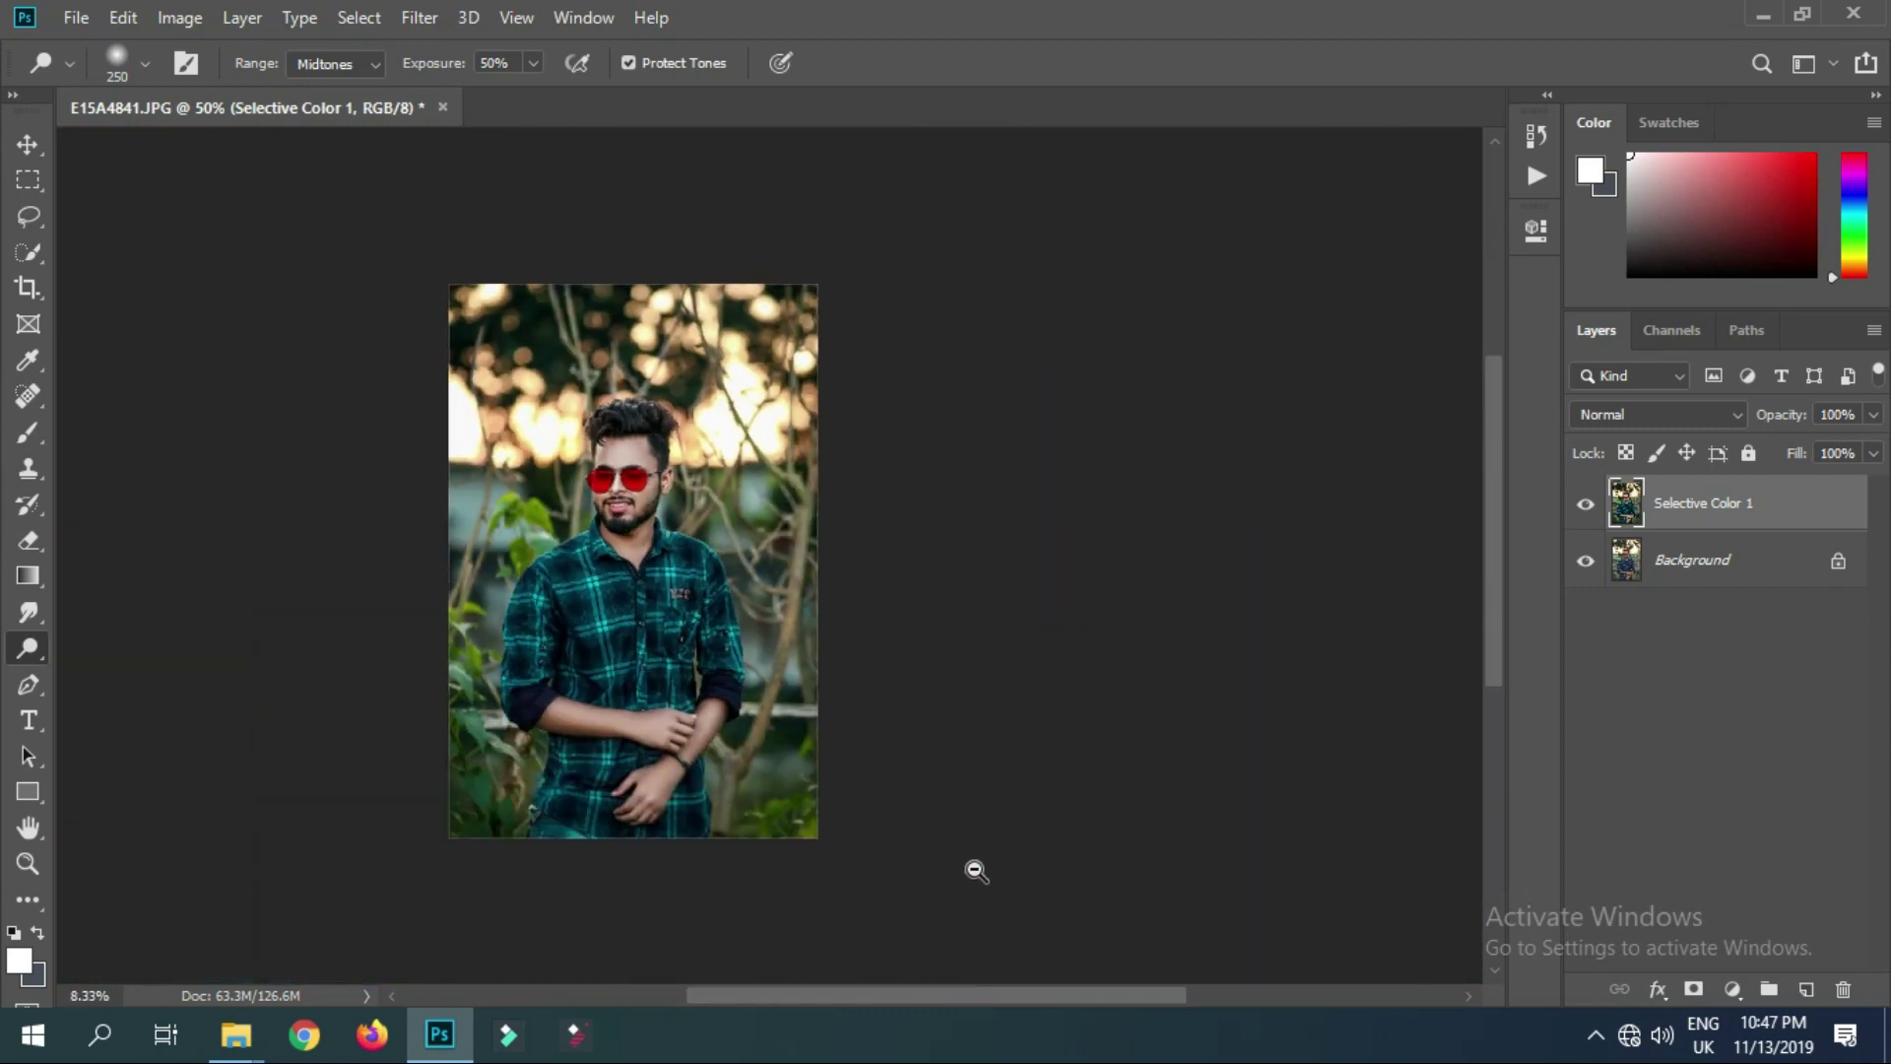
left_click_drag(848, 830, 1315, 828)
left_click(1177, 679)
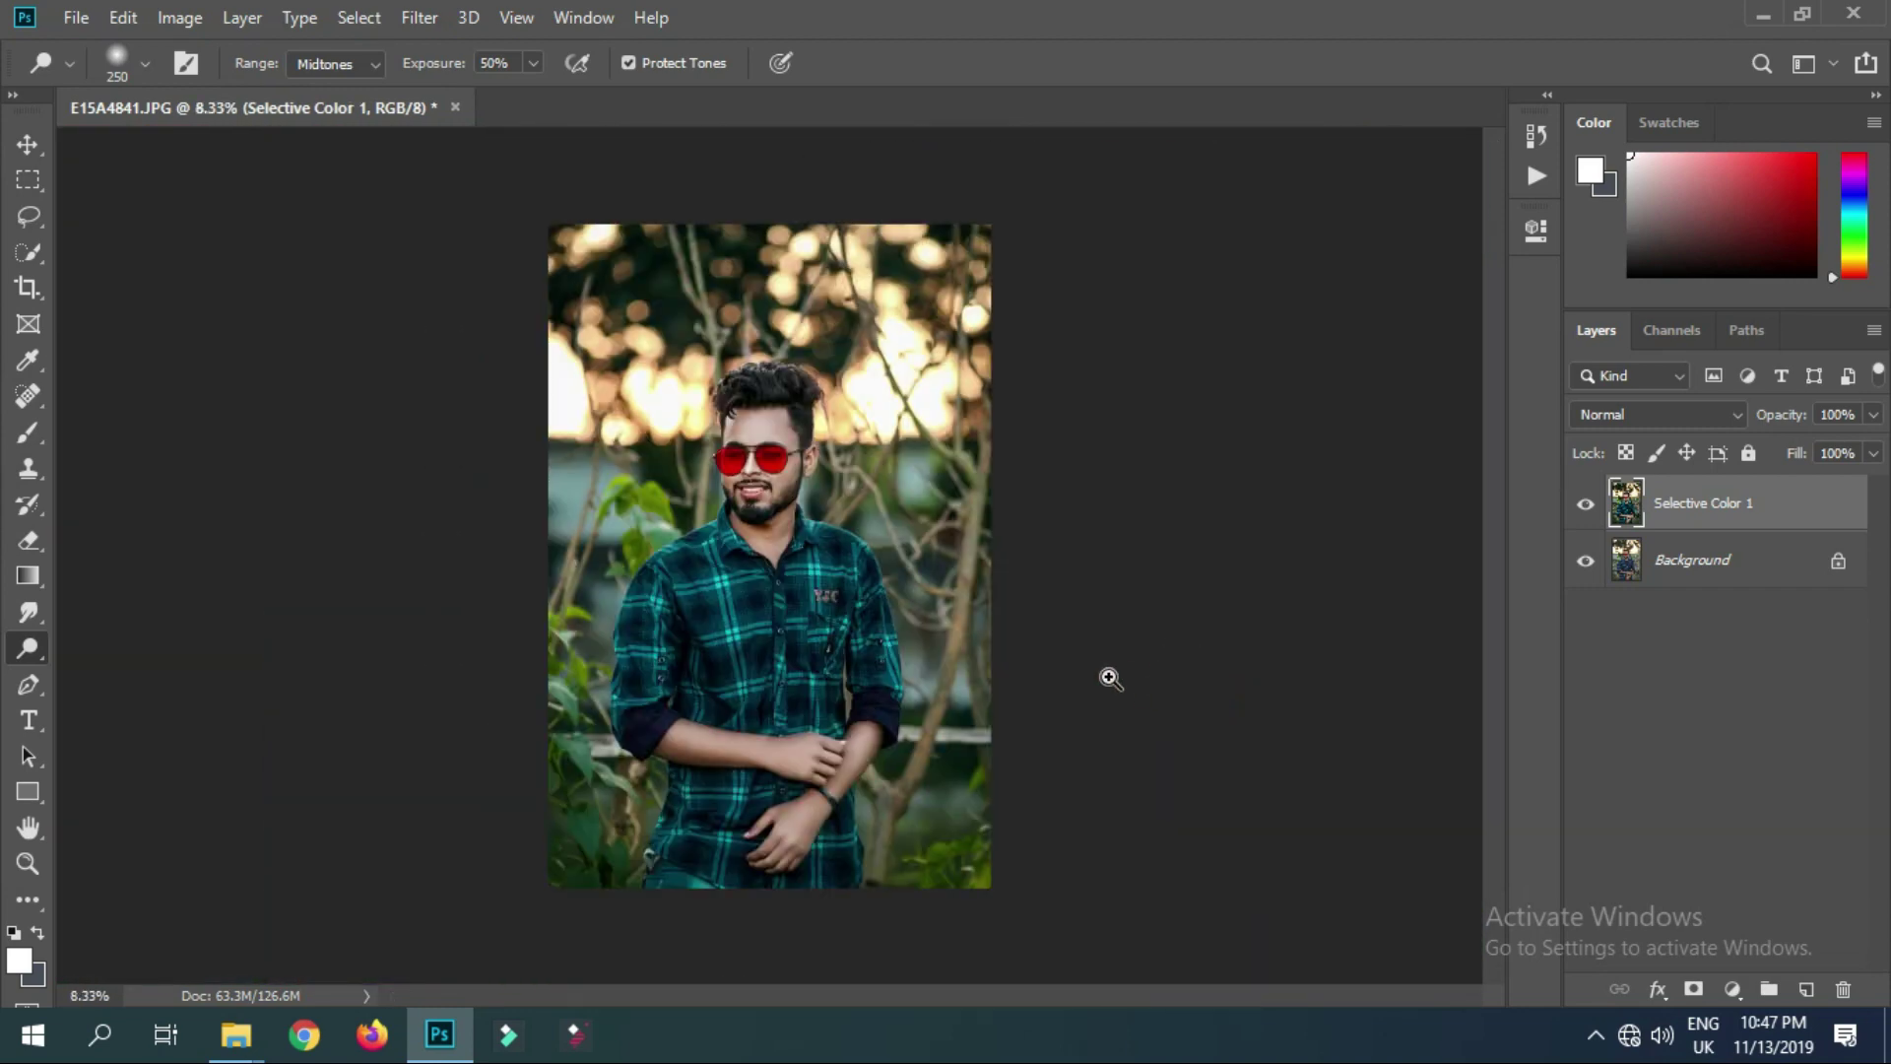
left_click(746, 693)
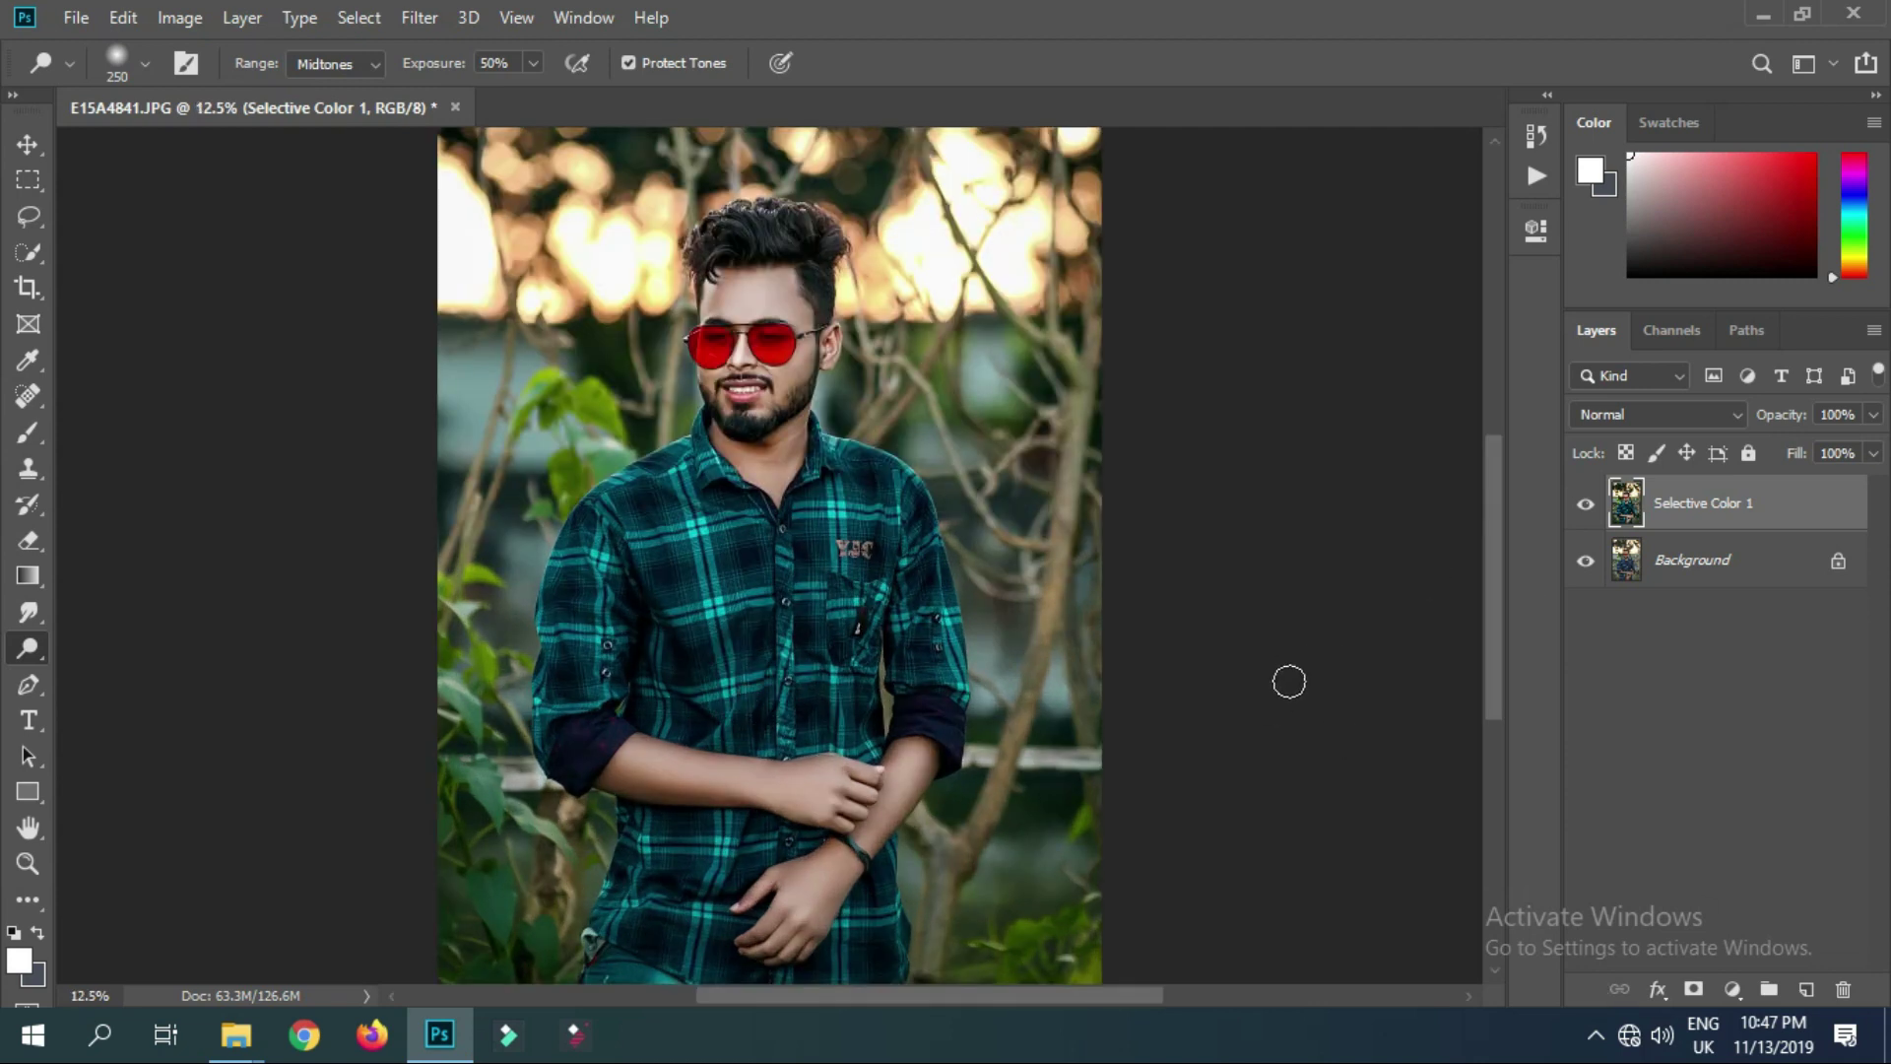
key("ctrl+minus")
left_click_drag(998, 604, 1229, 642)
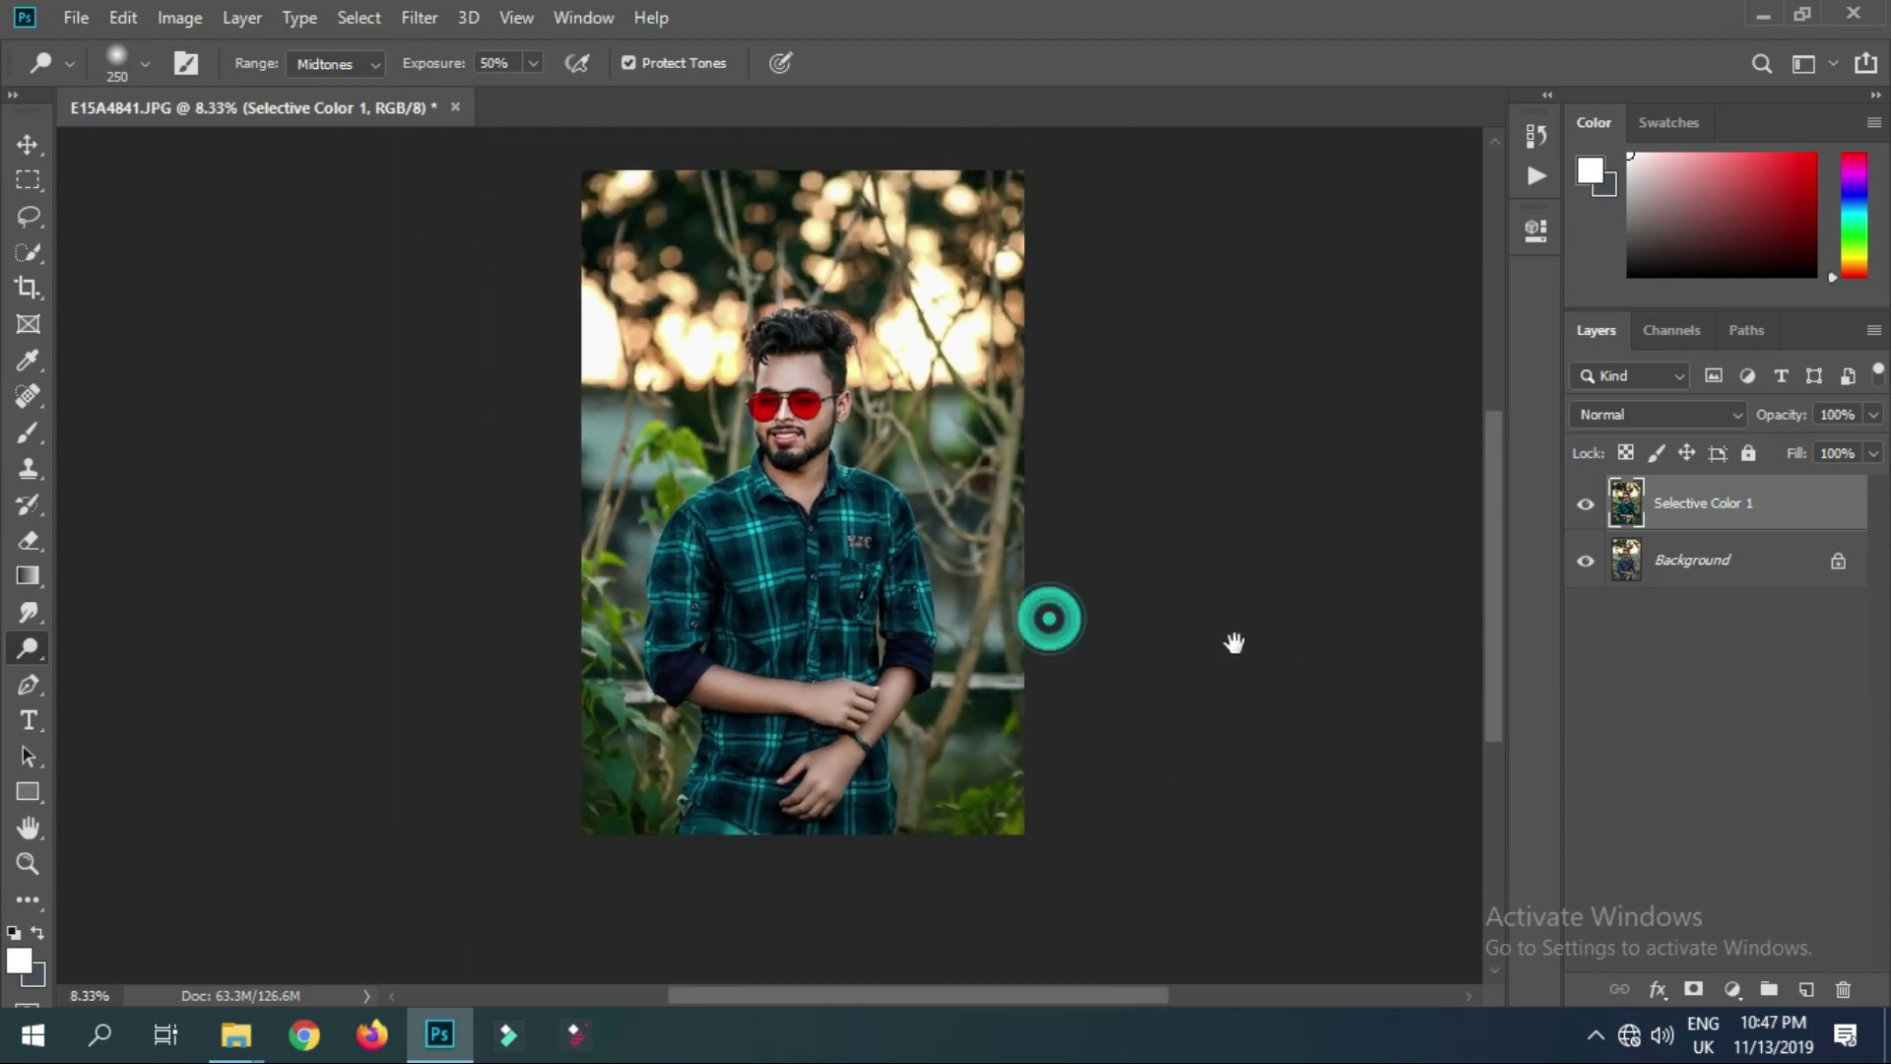
left_click(235, 1034)
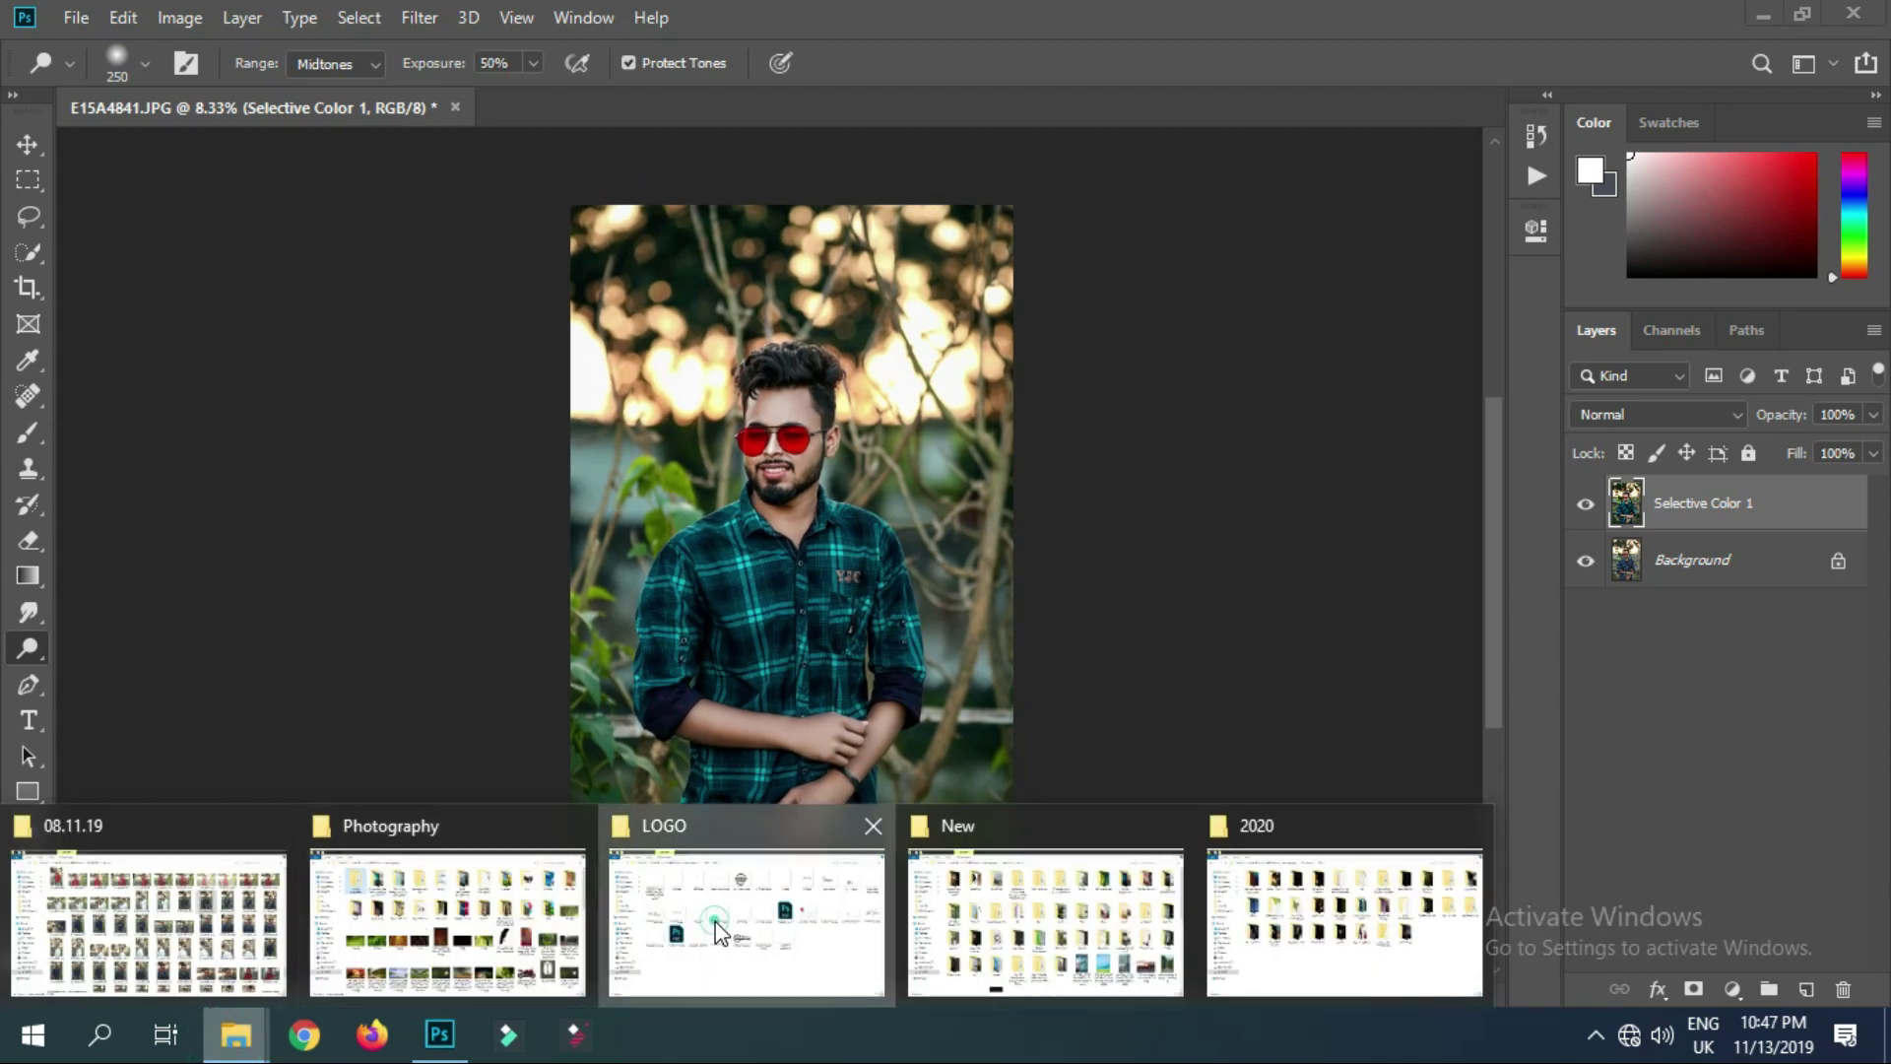
left_click(714, 951)
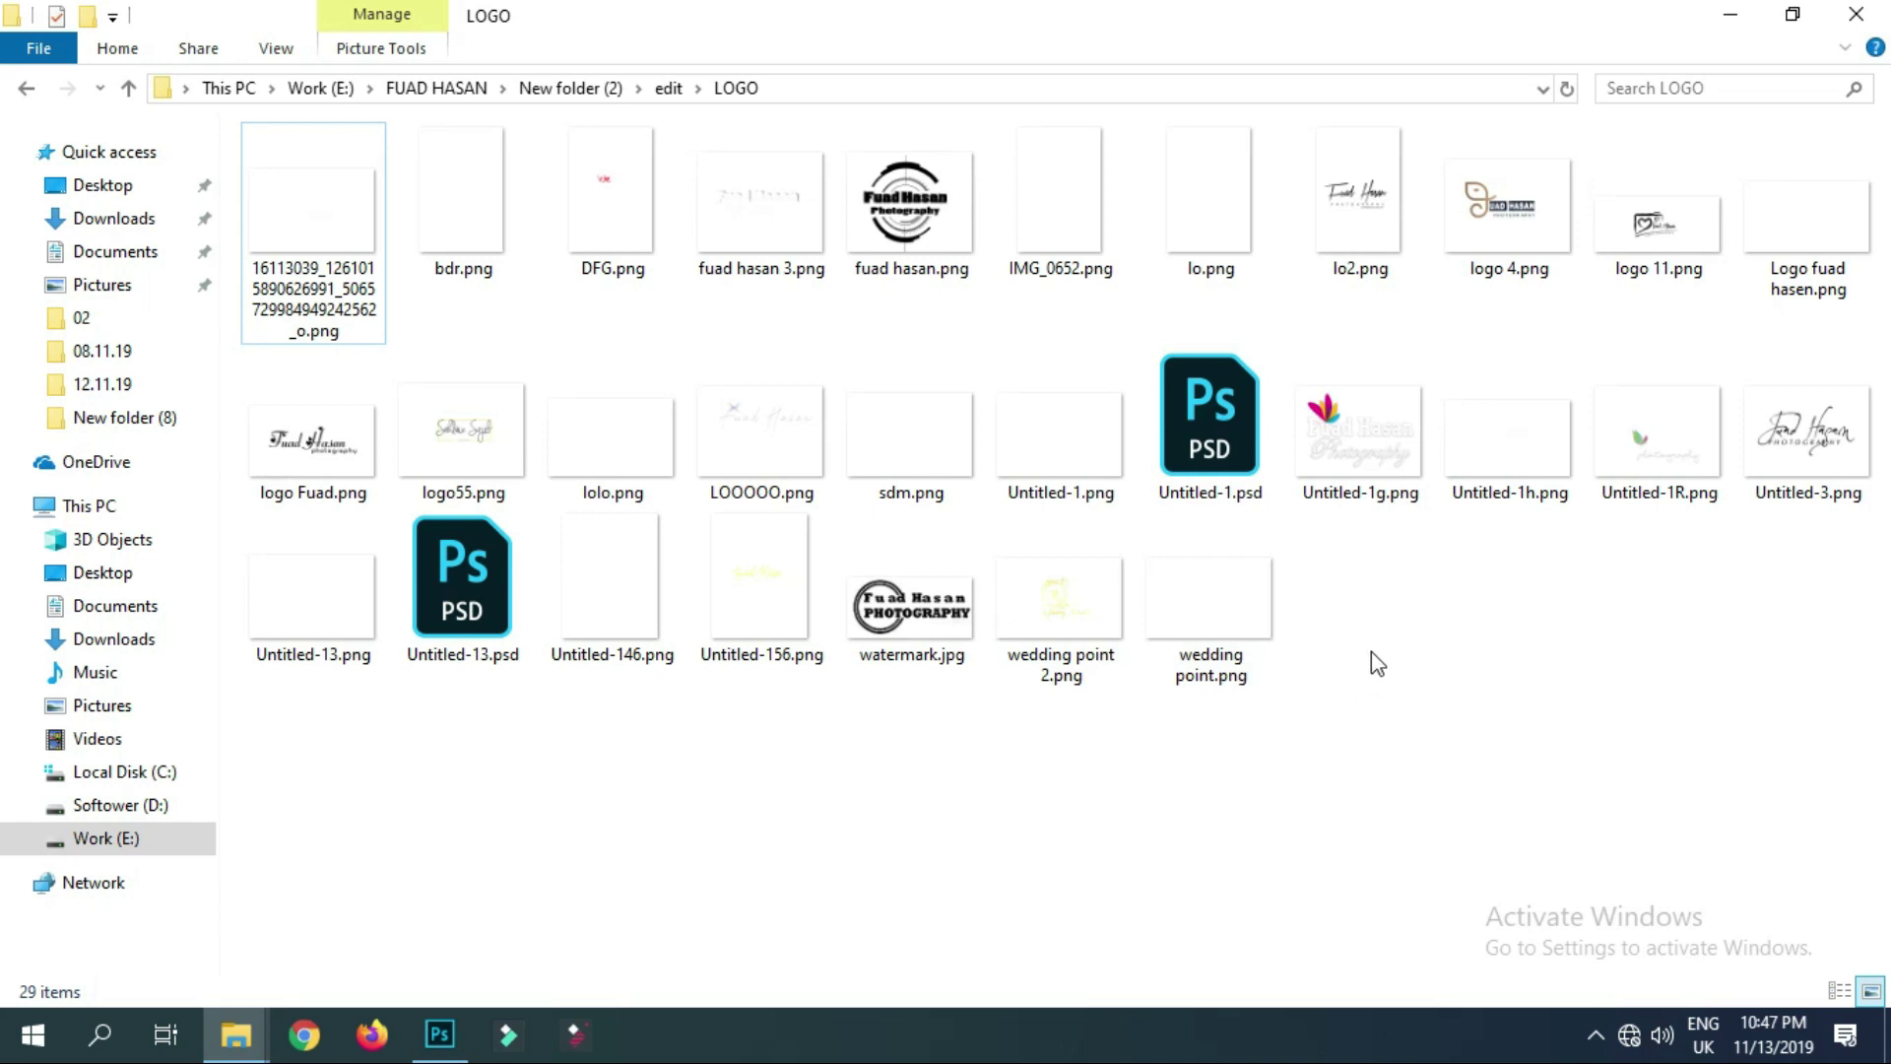
left_click(798, 630)
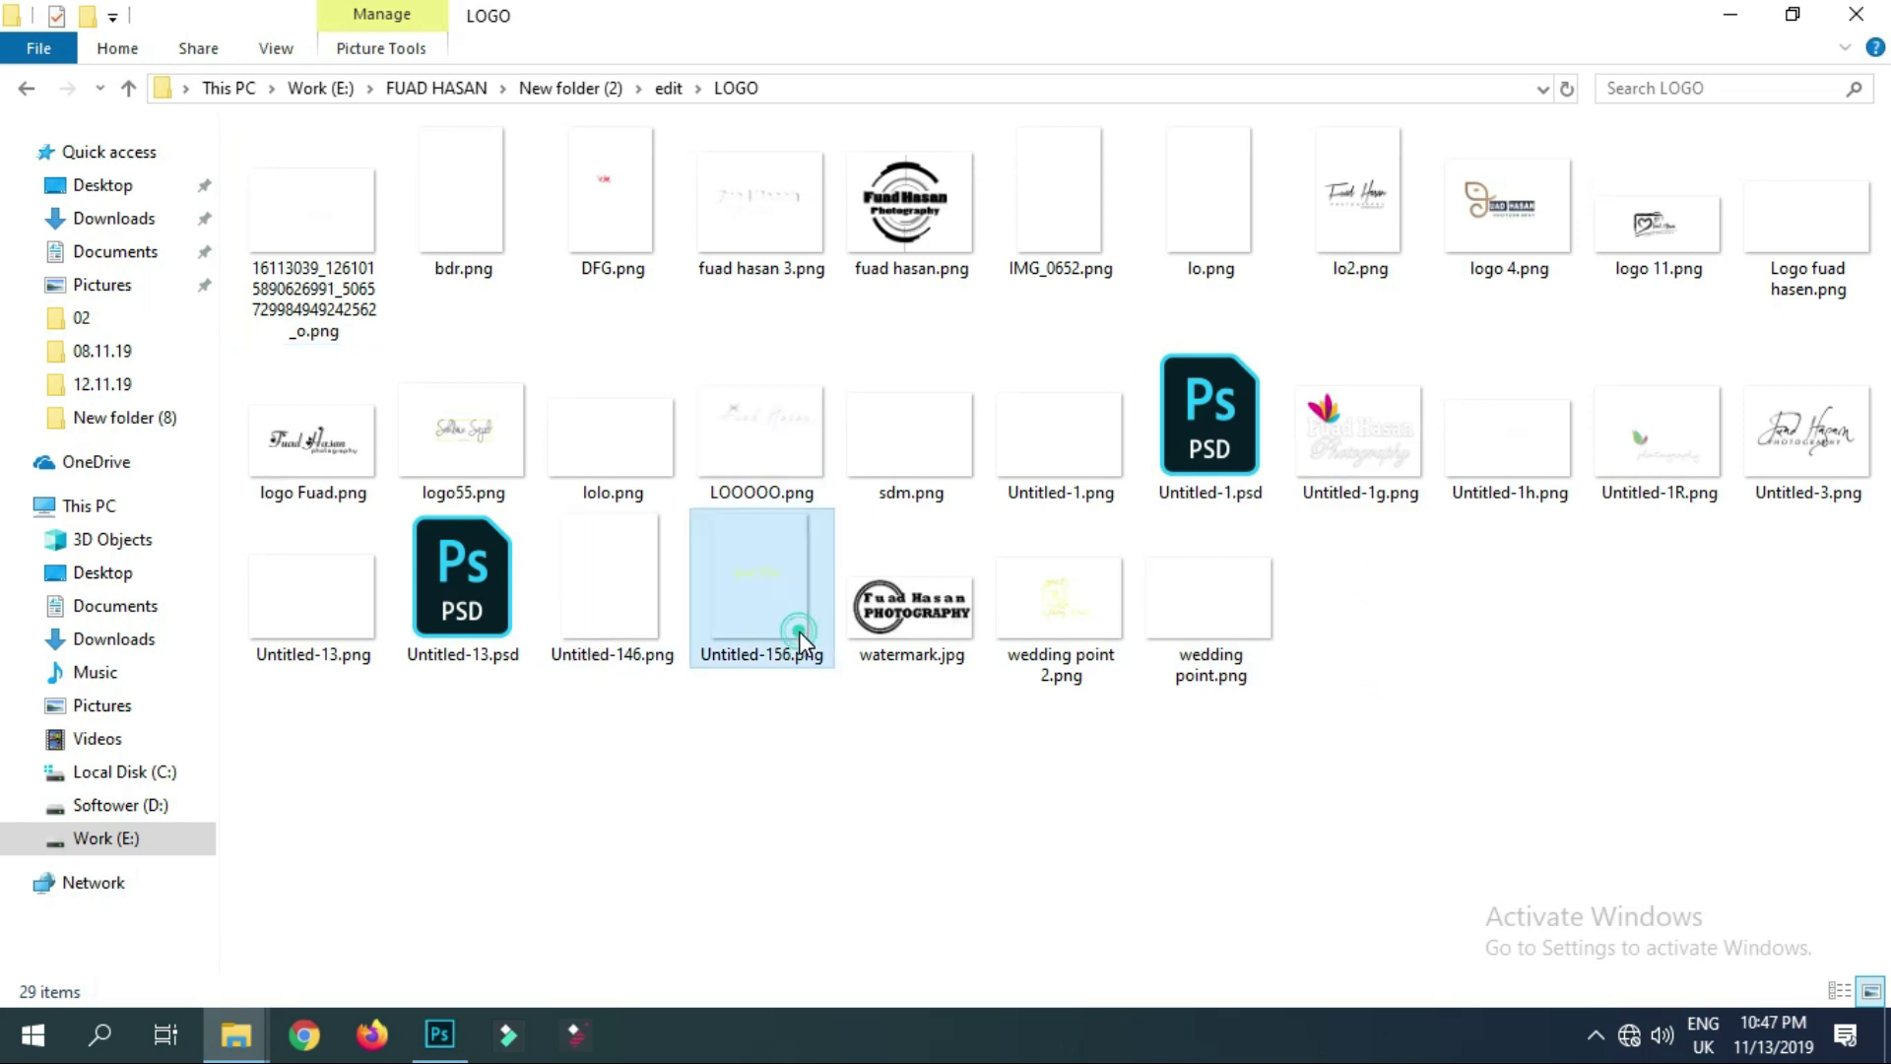
left_click_drag(778, 576, 439, 1032)
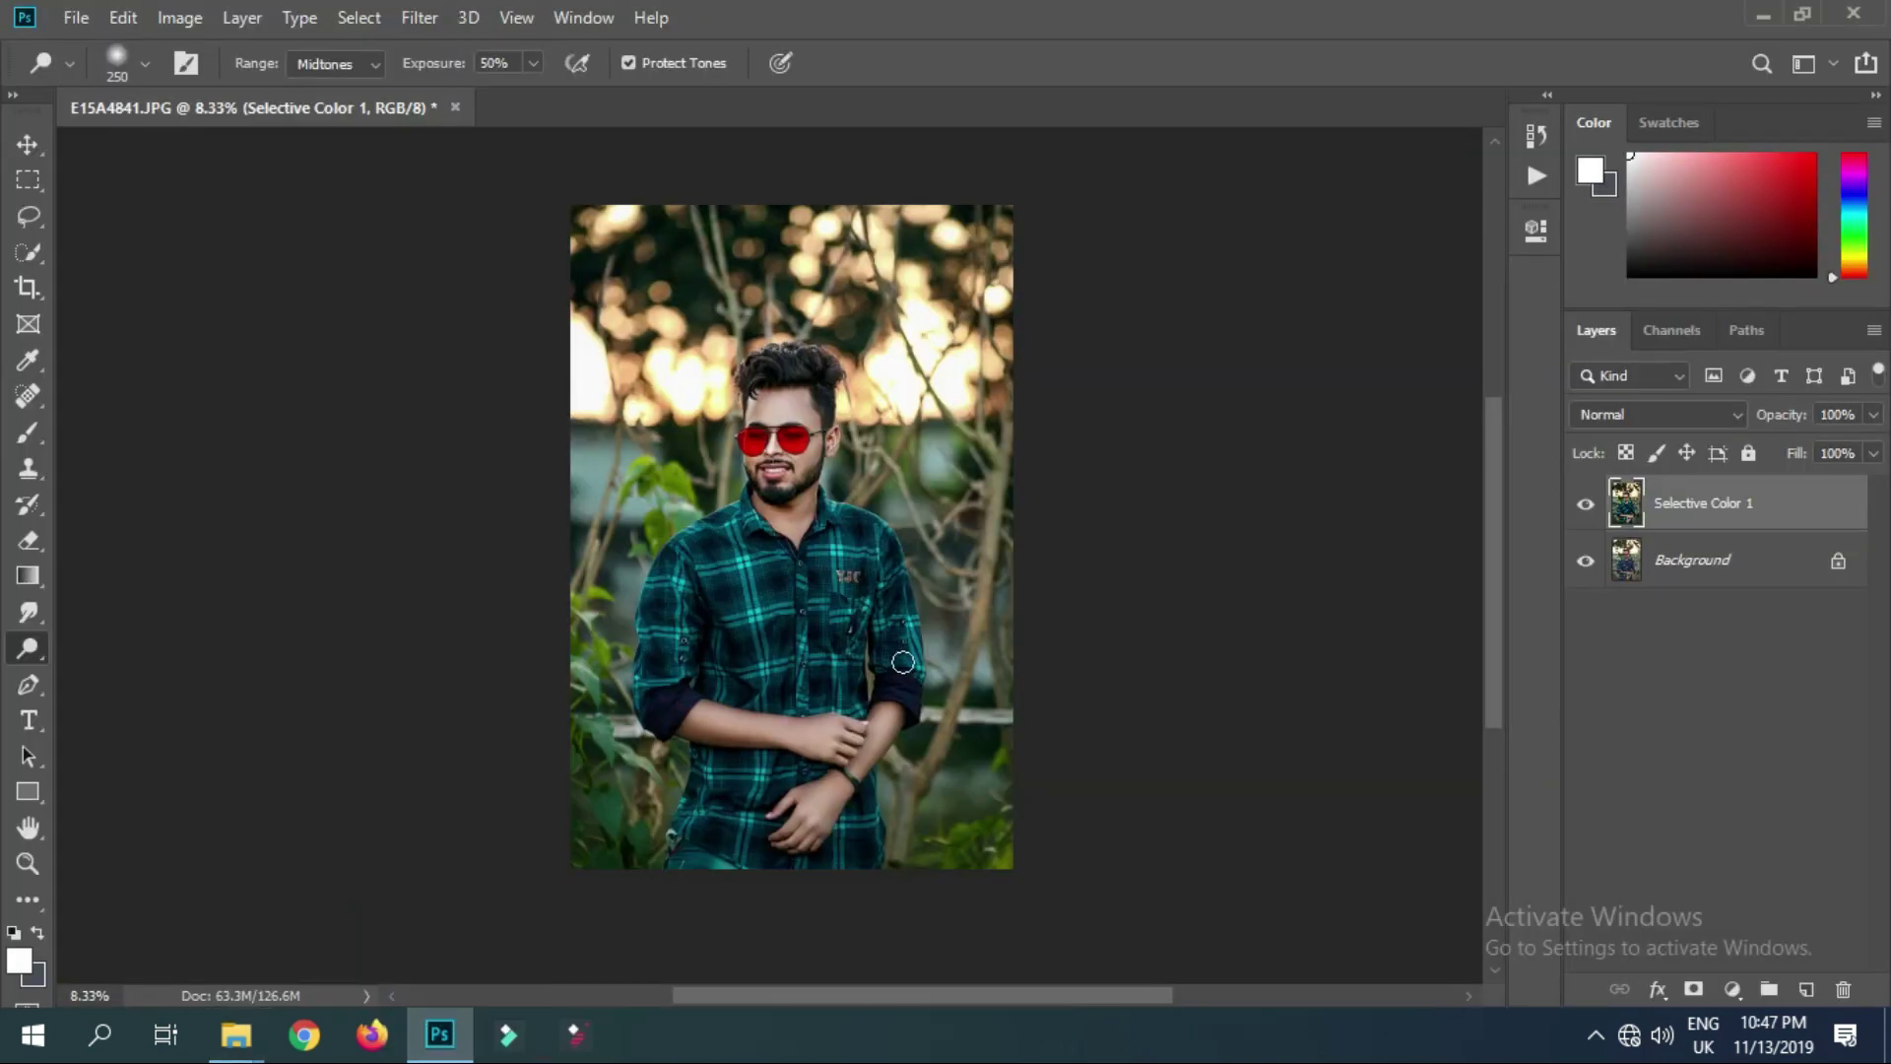
Place the Untitled-156 signature logo, enlarge it and commit it in the bottom-right corner
left_click_drag(897, 662, 891, 658)
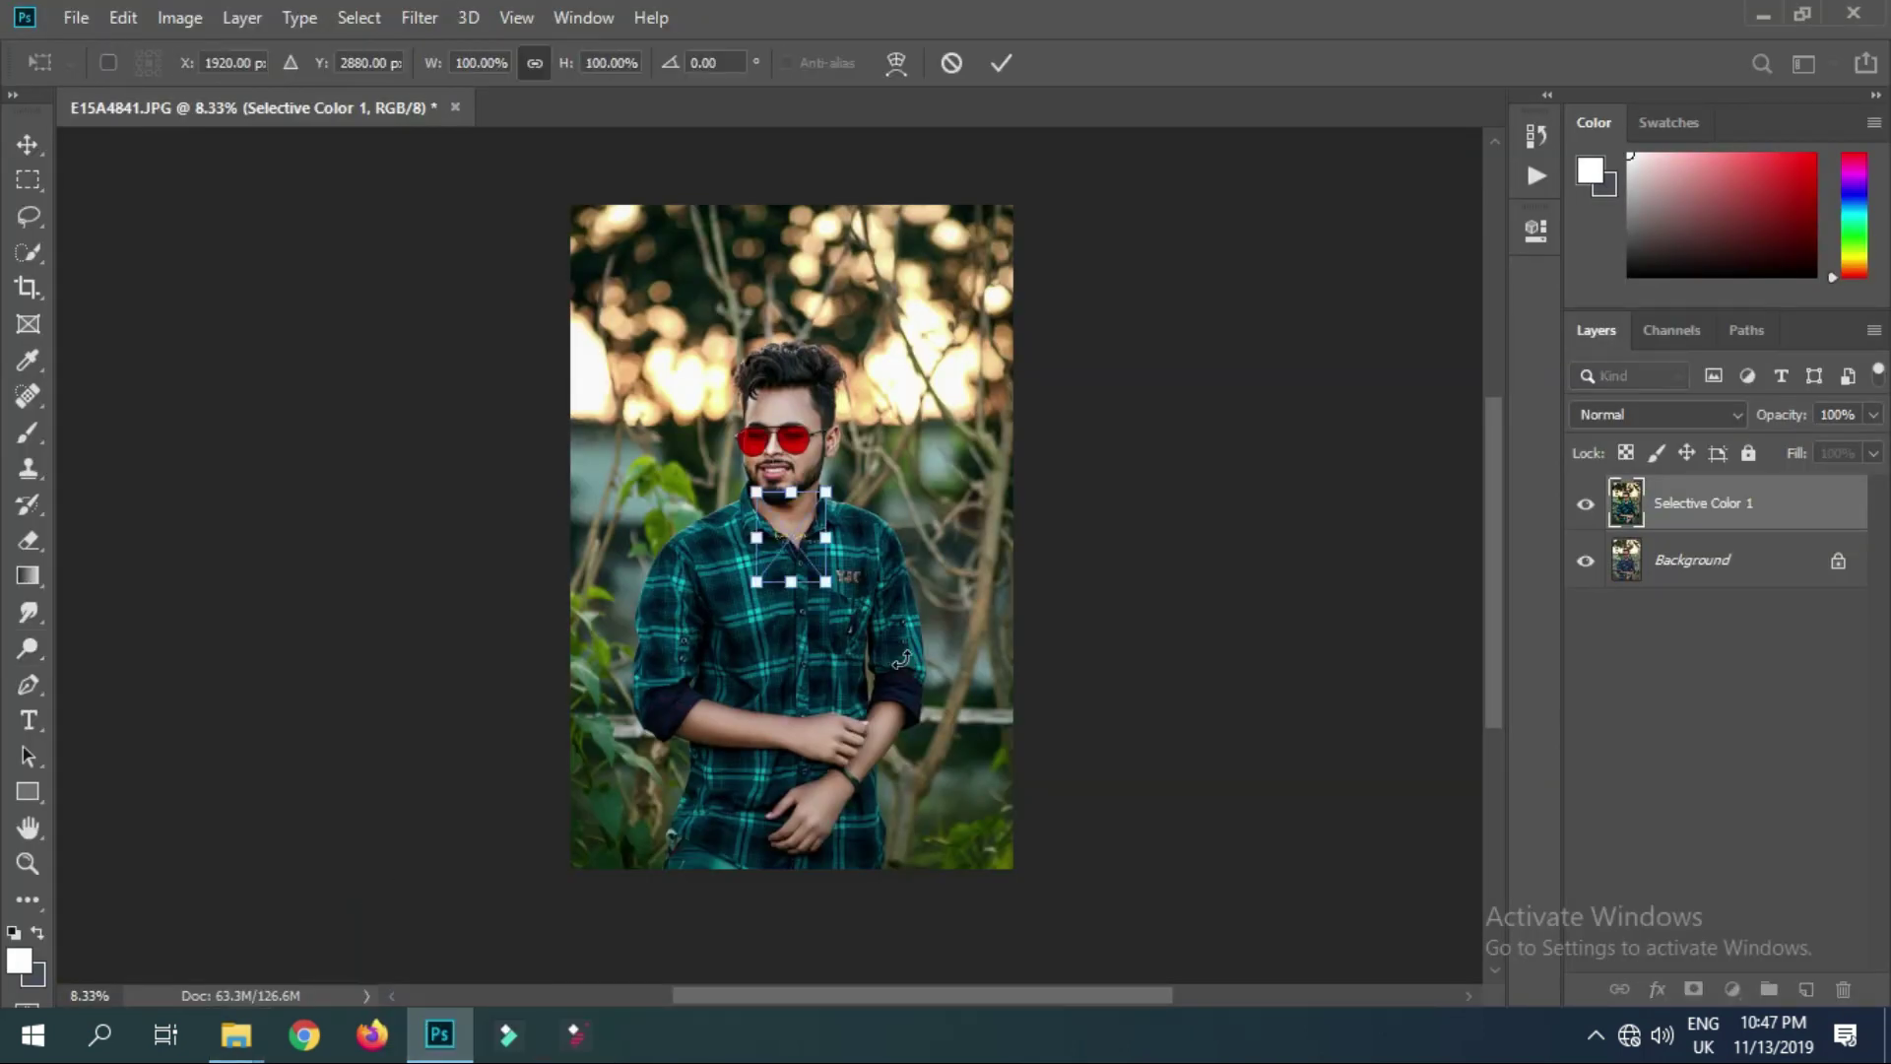
left_click_drag(851, 588, 895, 646)
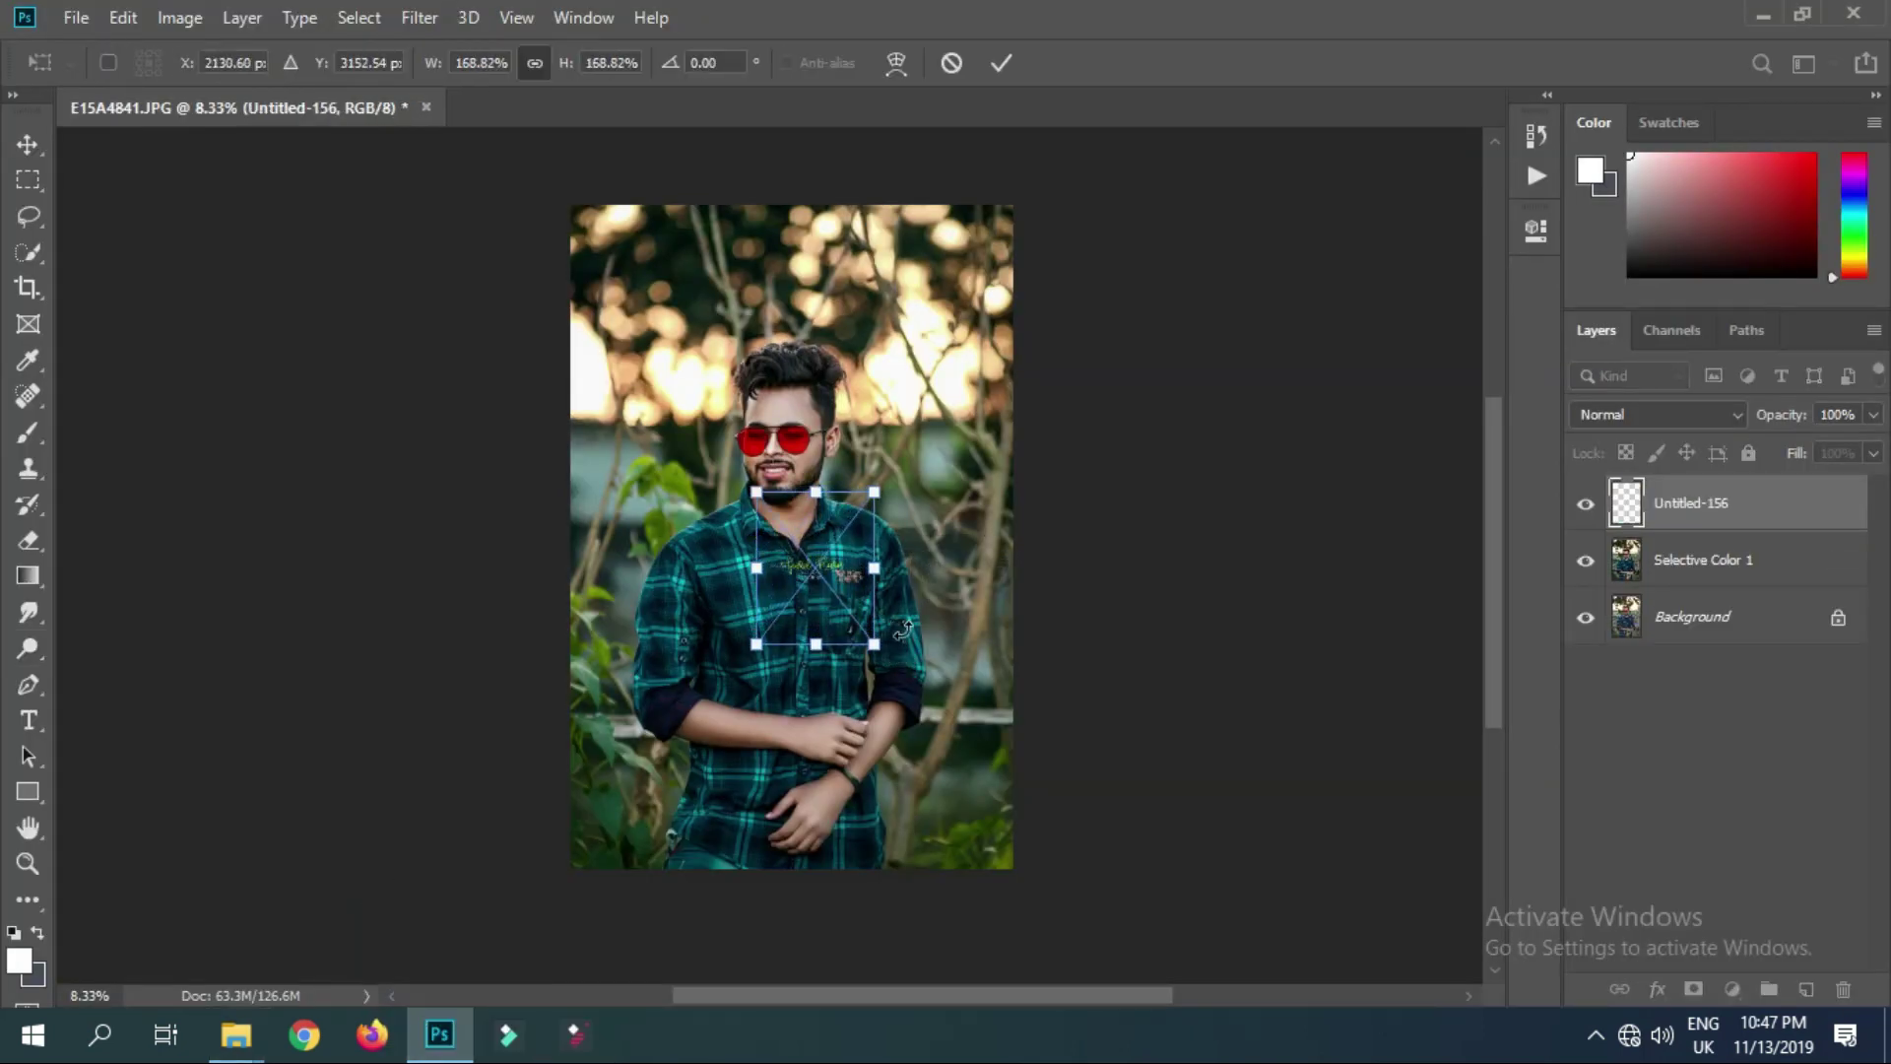
left_click_drag(839, 583, 968, 839)
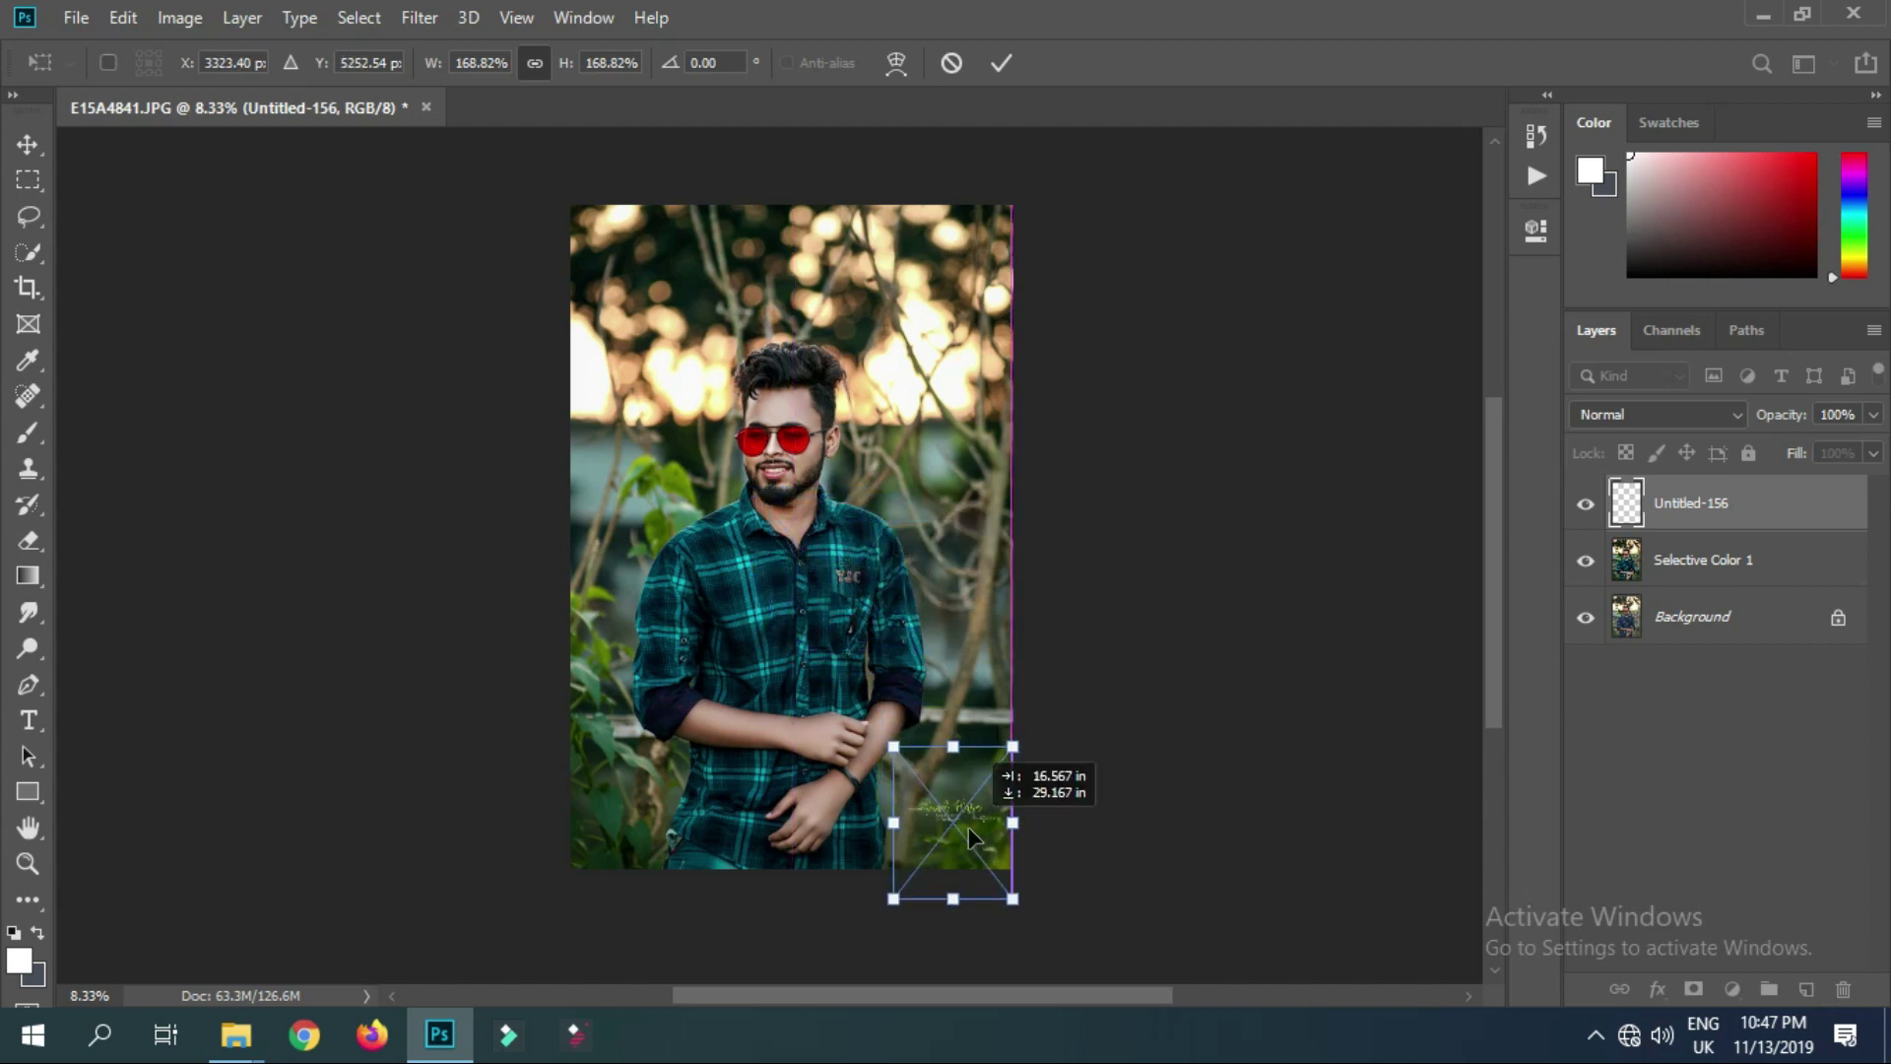
mouse_move(894, 750)
left_mouse_down()
mouse_move(854, 705)
mouse_move(867, 716)
left_mouse_up()
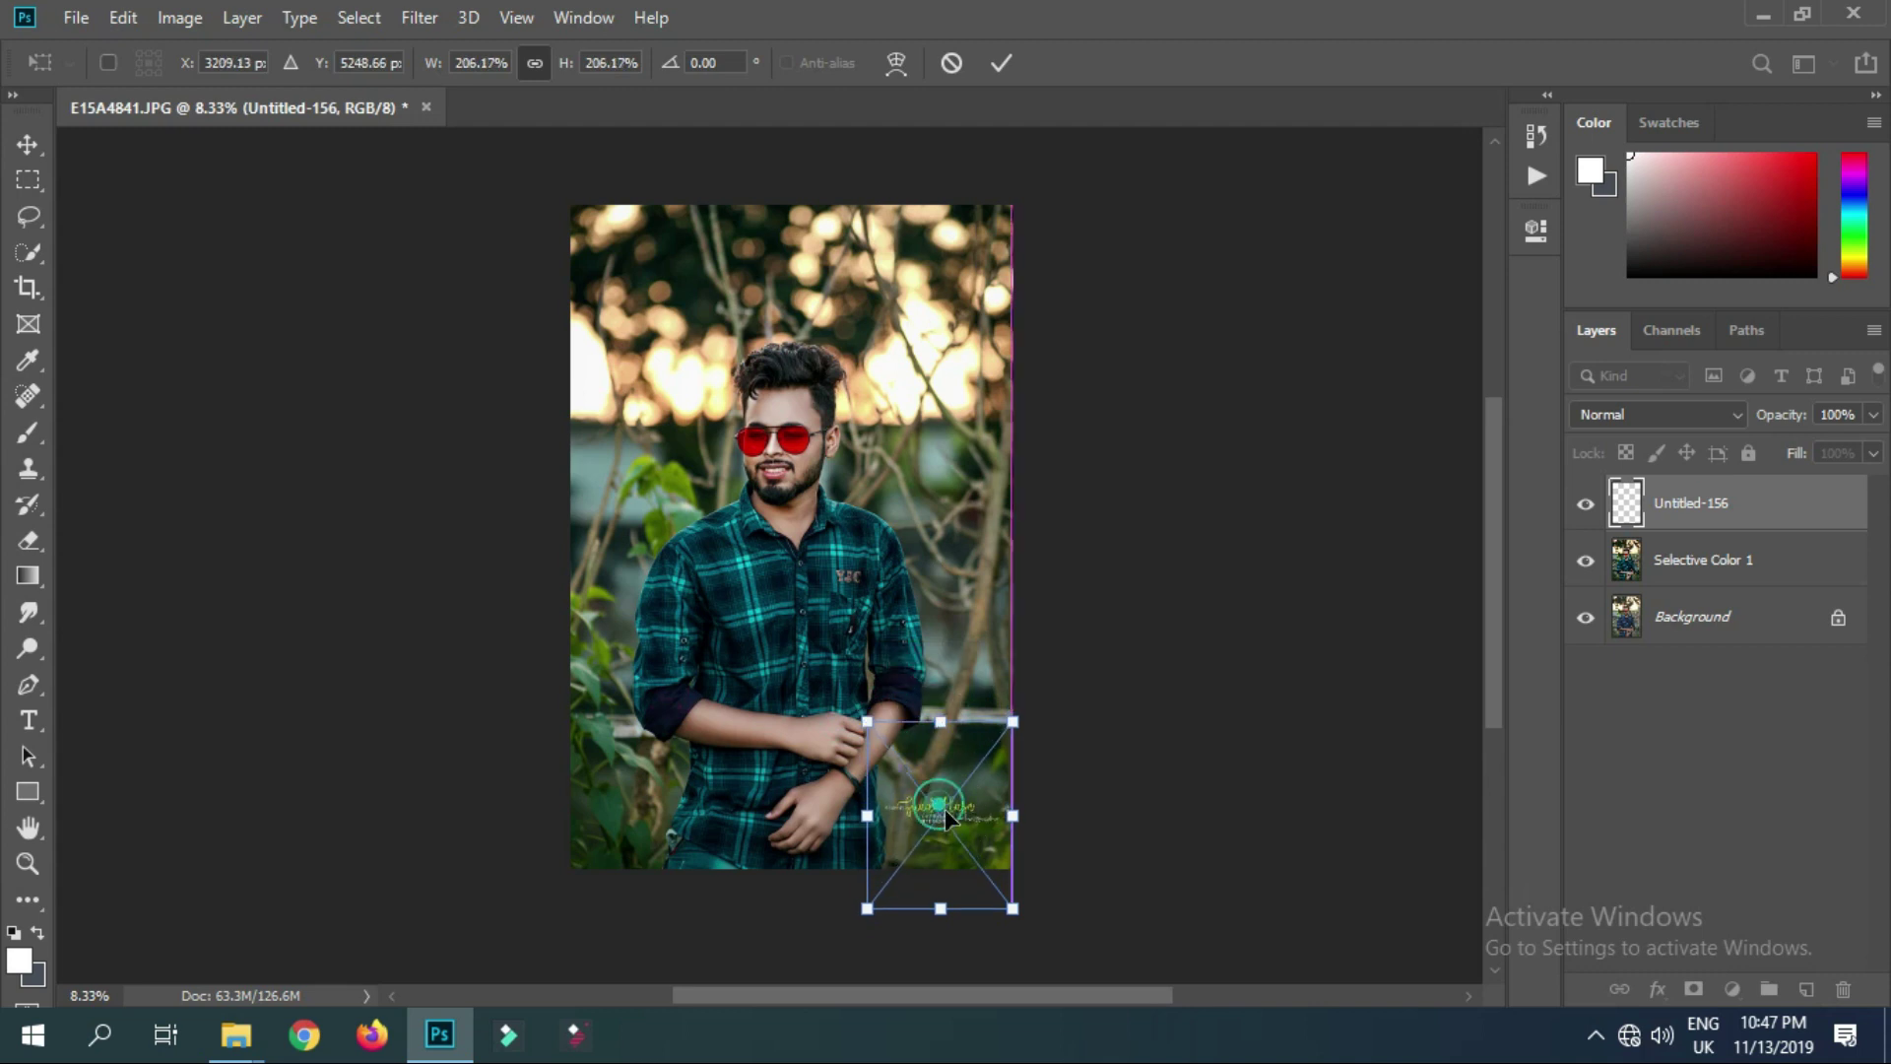
left_click_drag(940, 810, 938, 825)
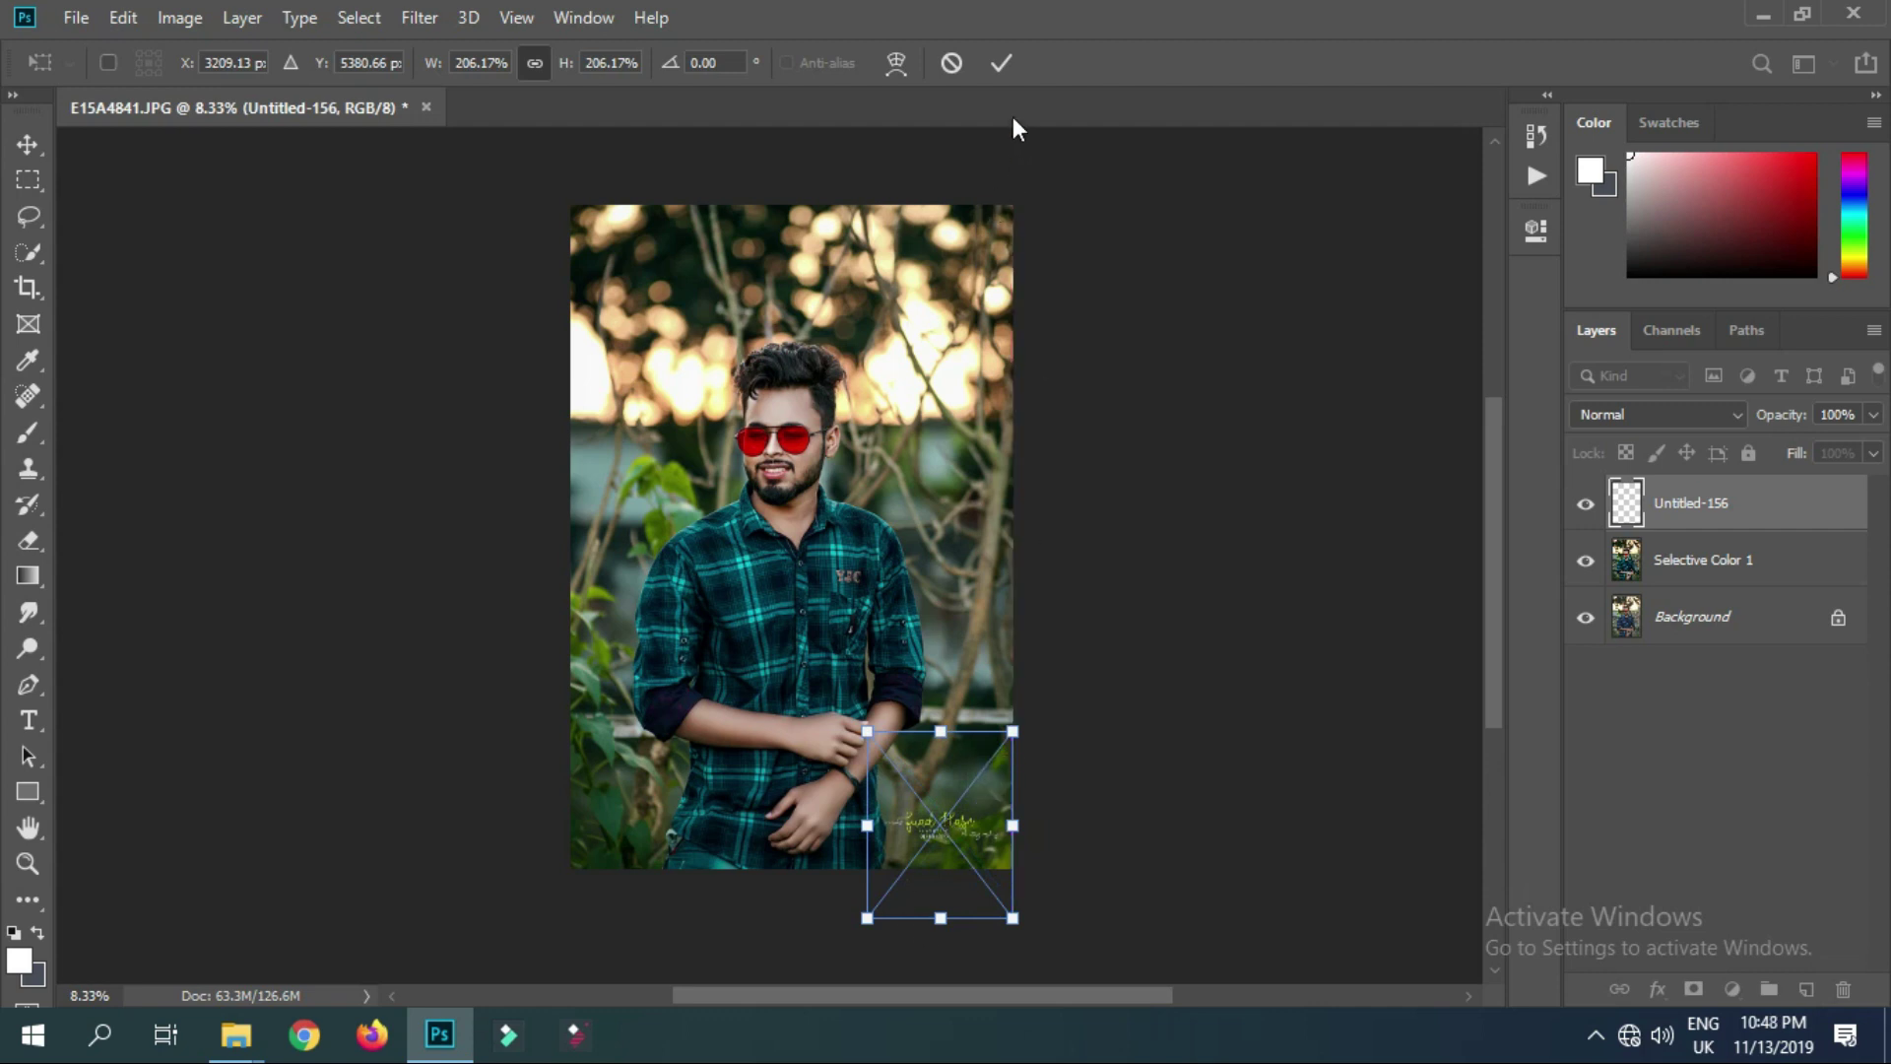
key("o")
left_click(1000, 63)
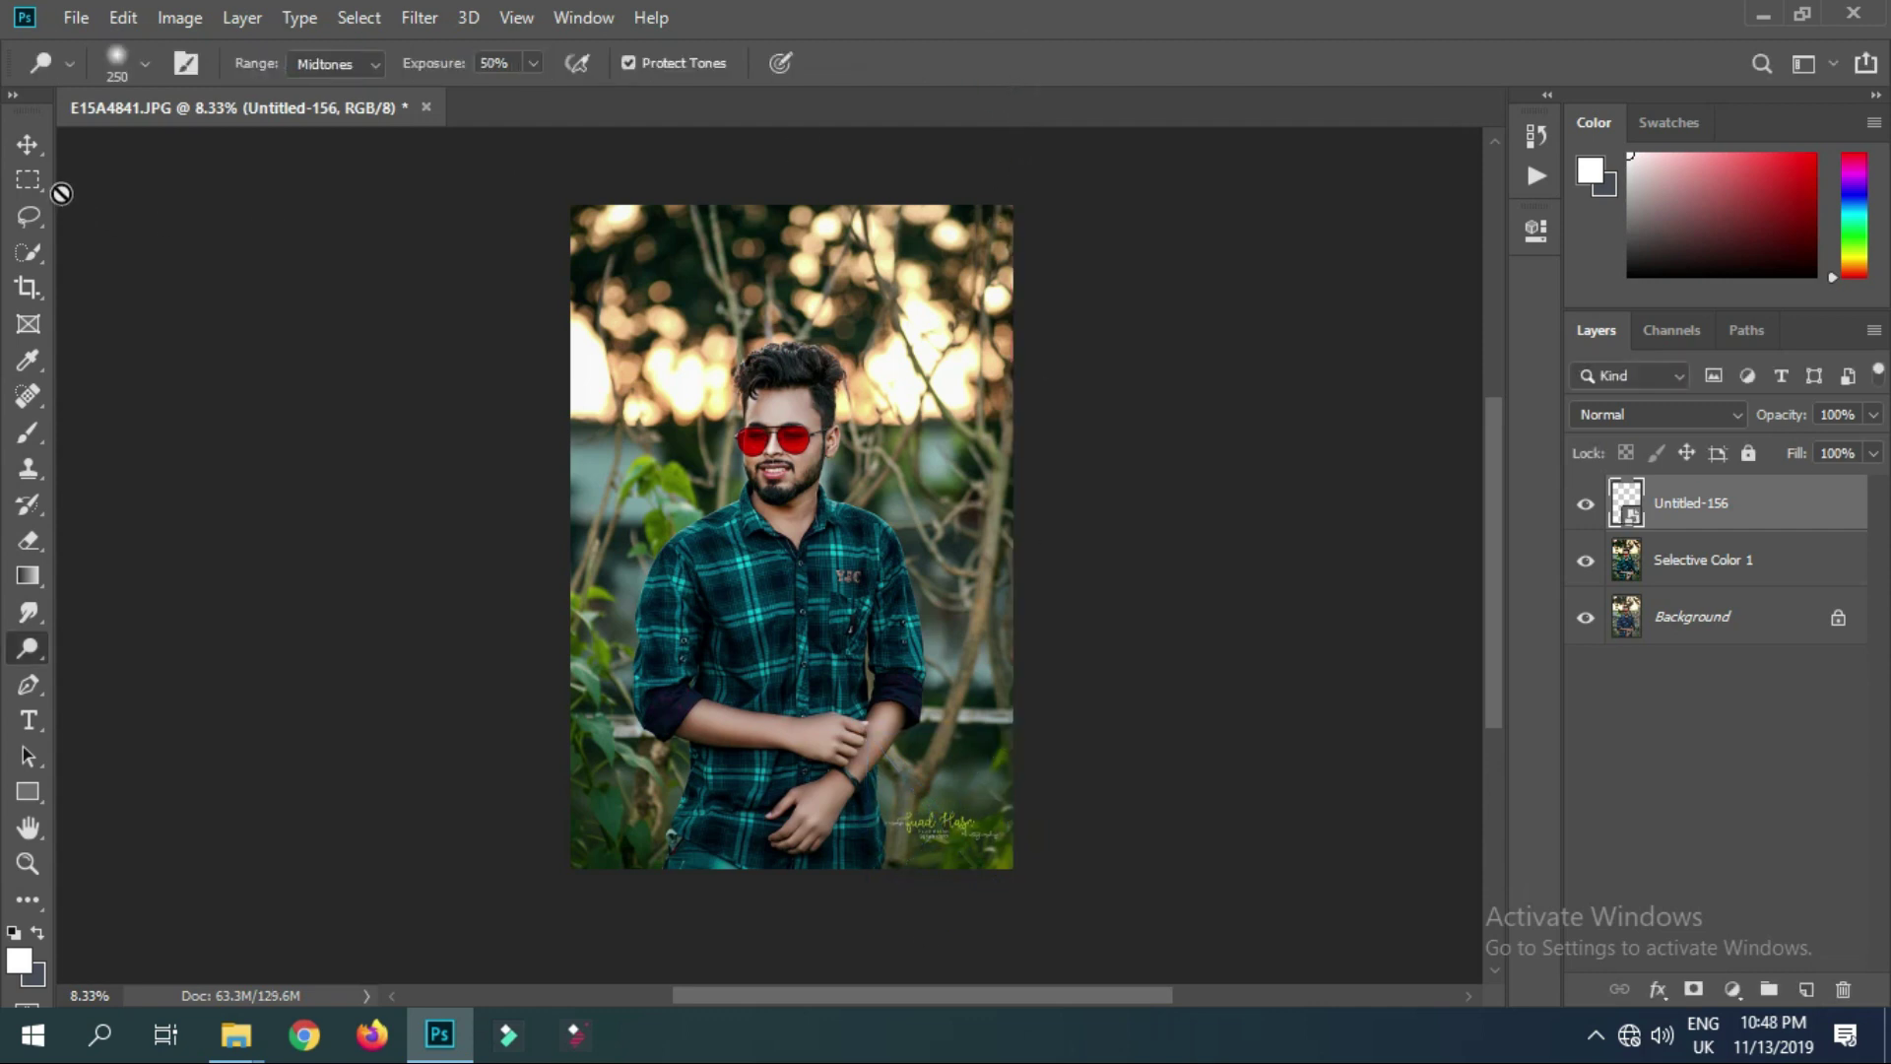
left_click(28, 144)
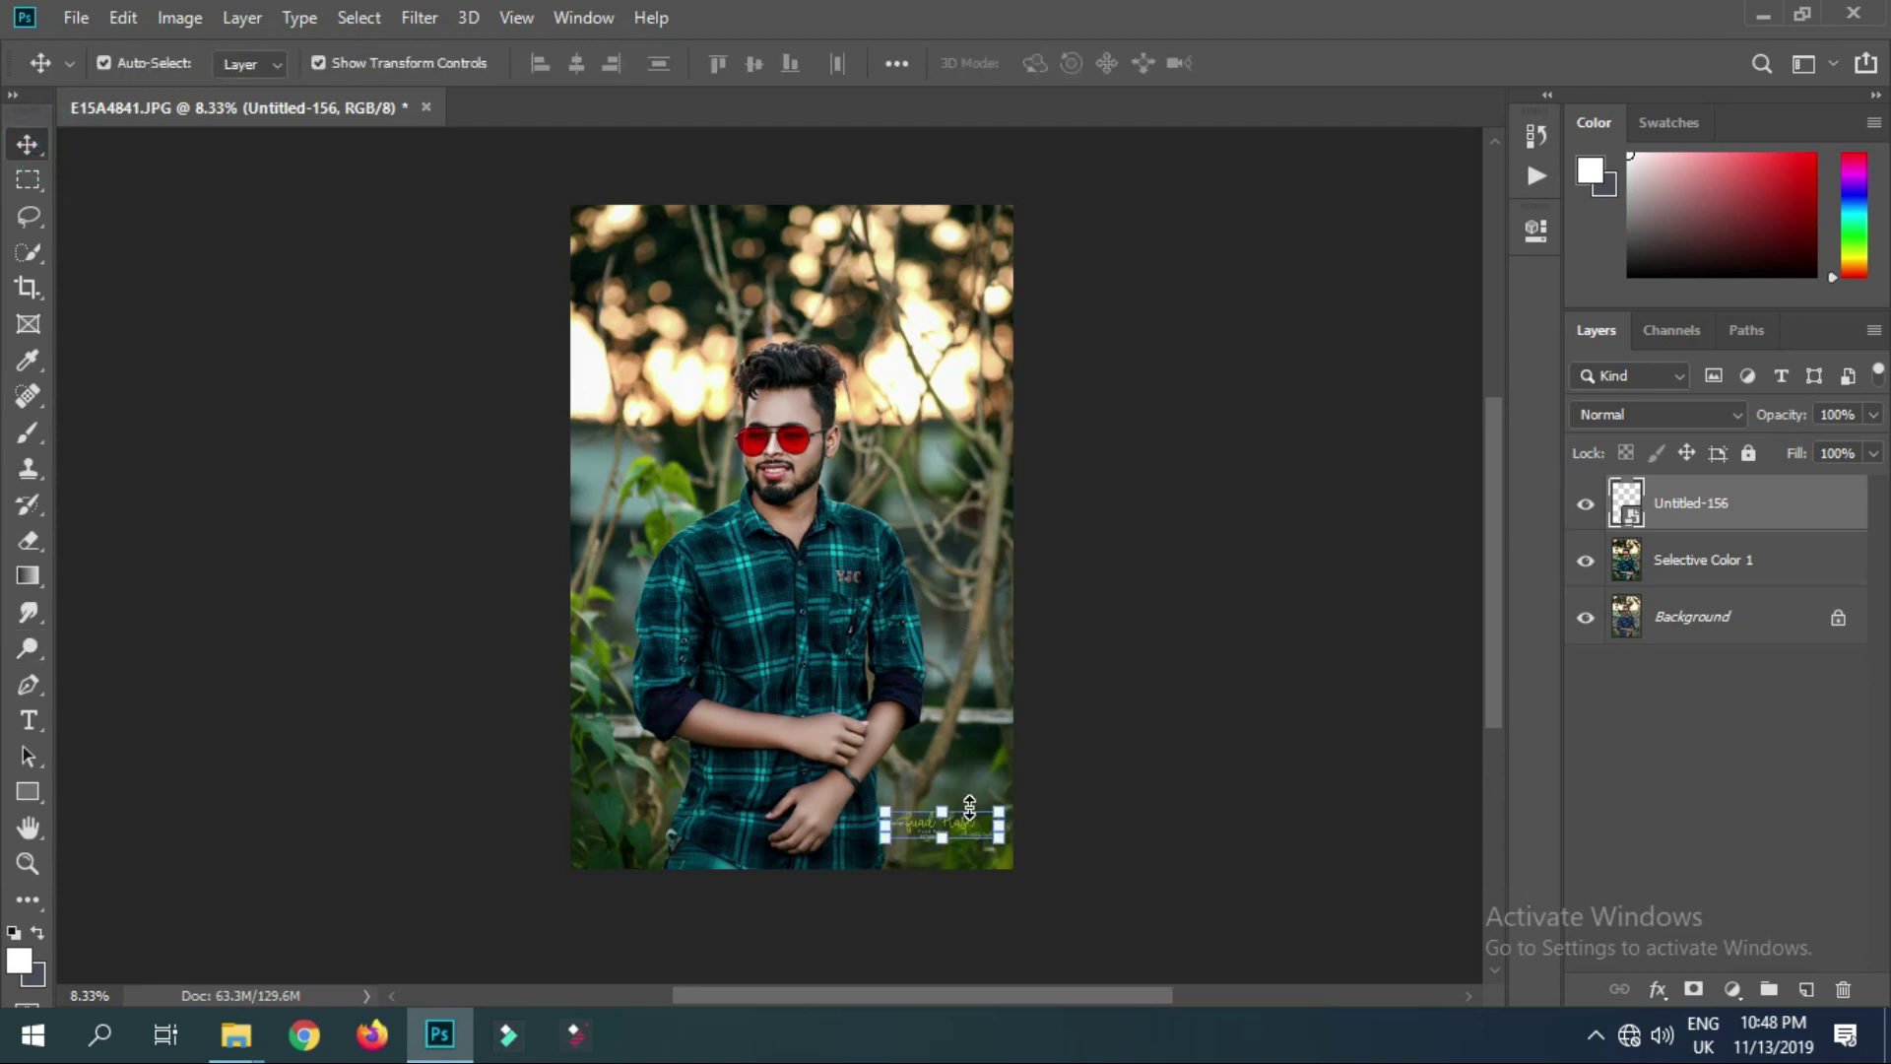
Nudge the signature right and merge it down into Selective Color 1
left_click_drag(969, 807, 973, 808)
right_click(1705, 504)
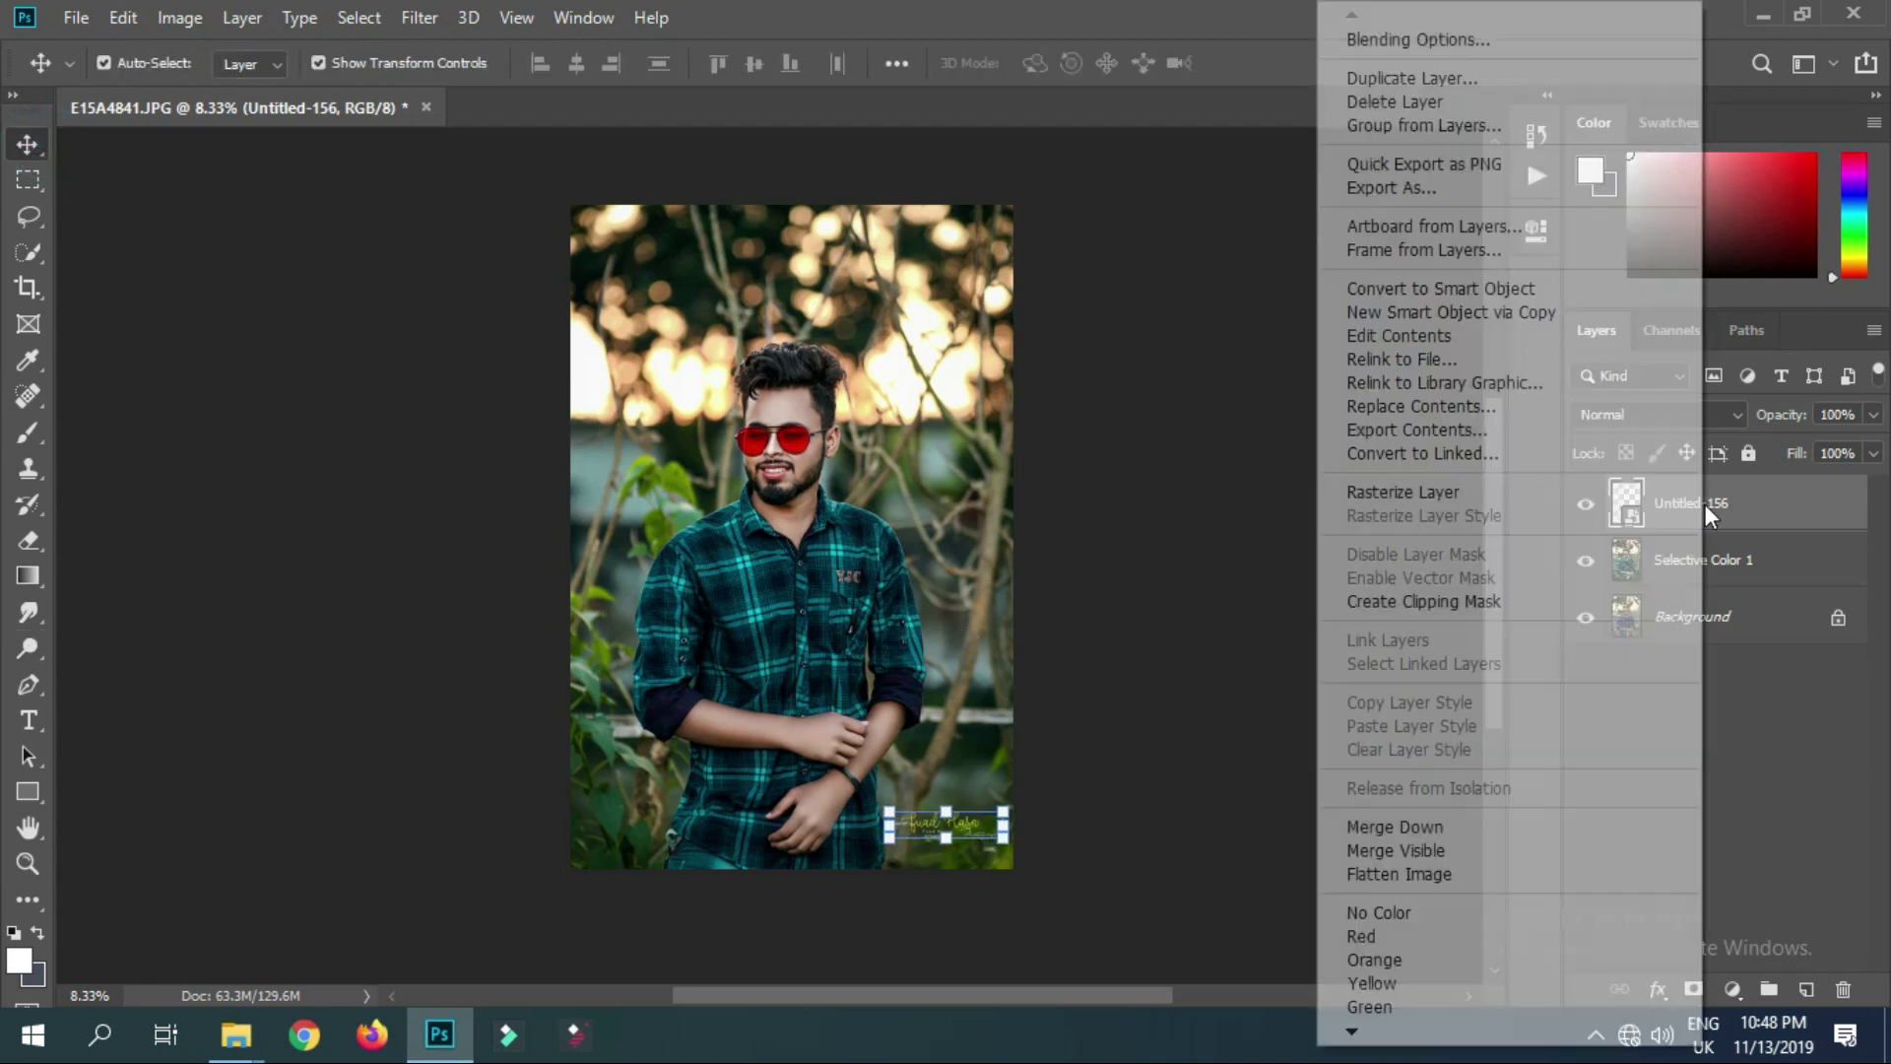
left_click(1444, 828)
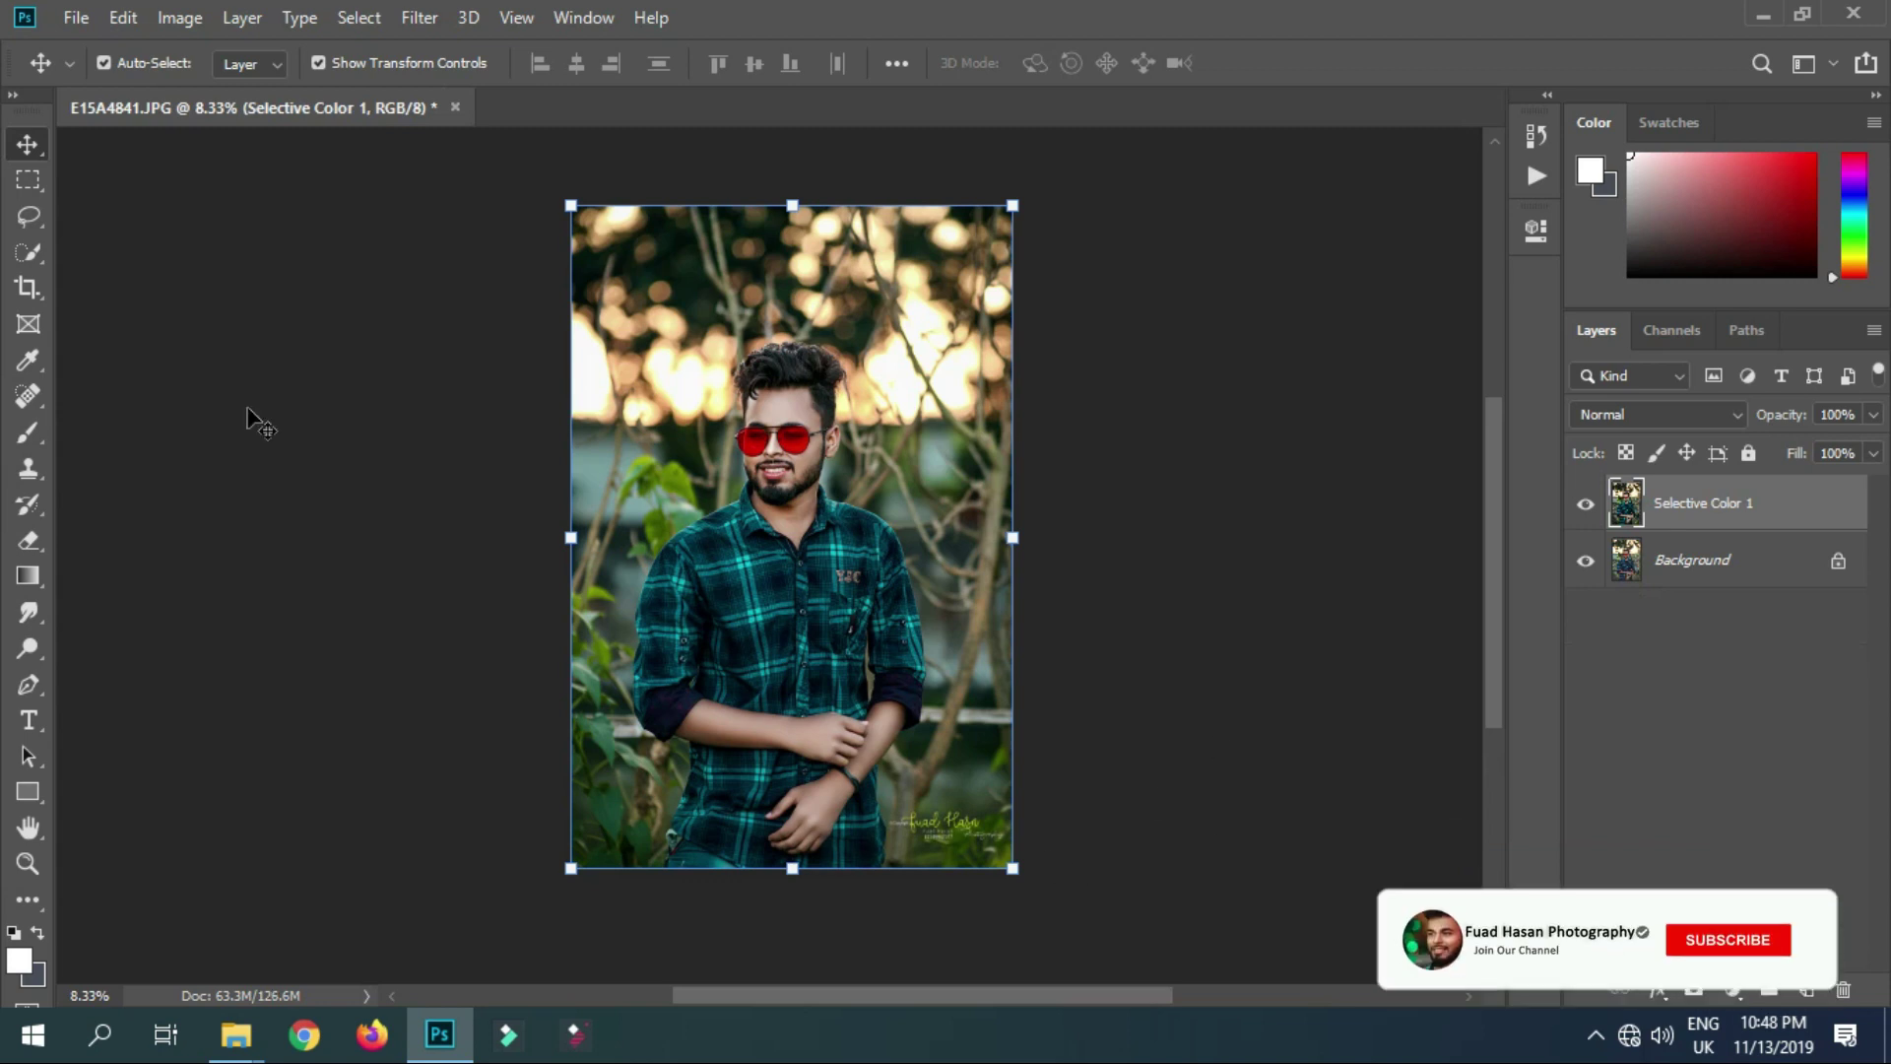
Cancel the crop and bring up Save As for E15A4841.psd in Photoshop format
key("c")
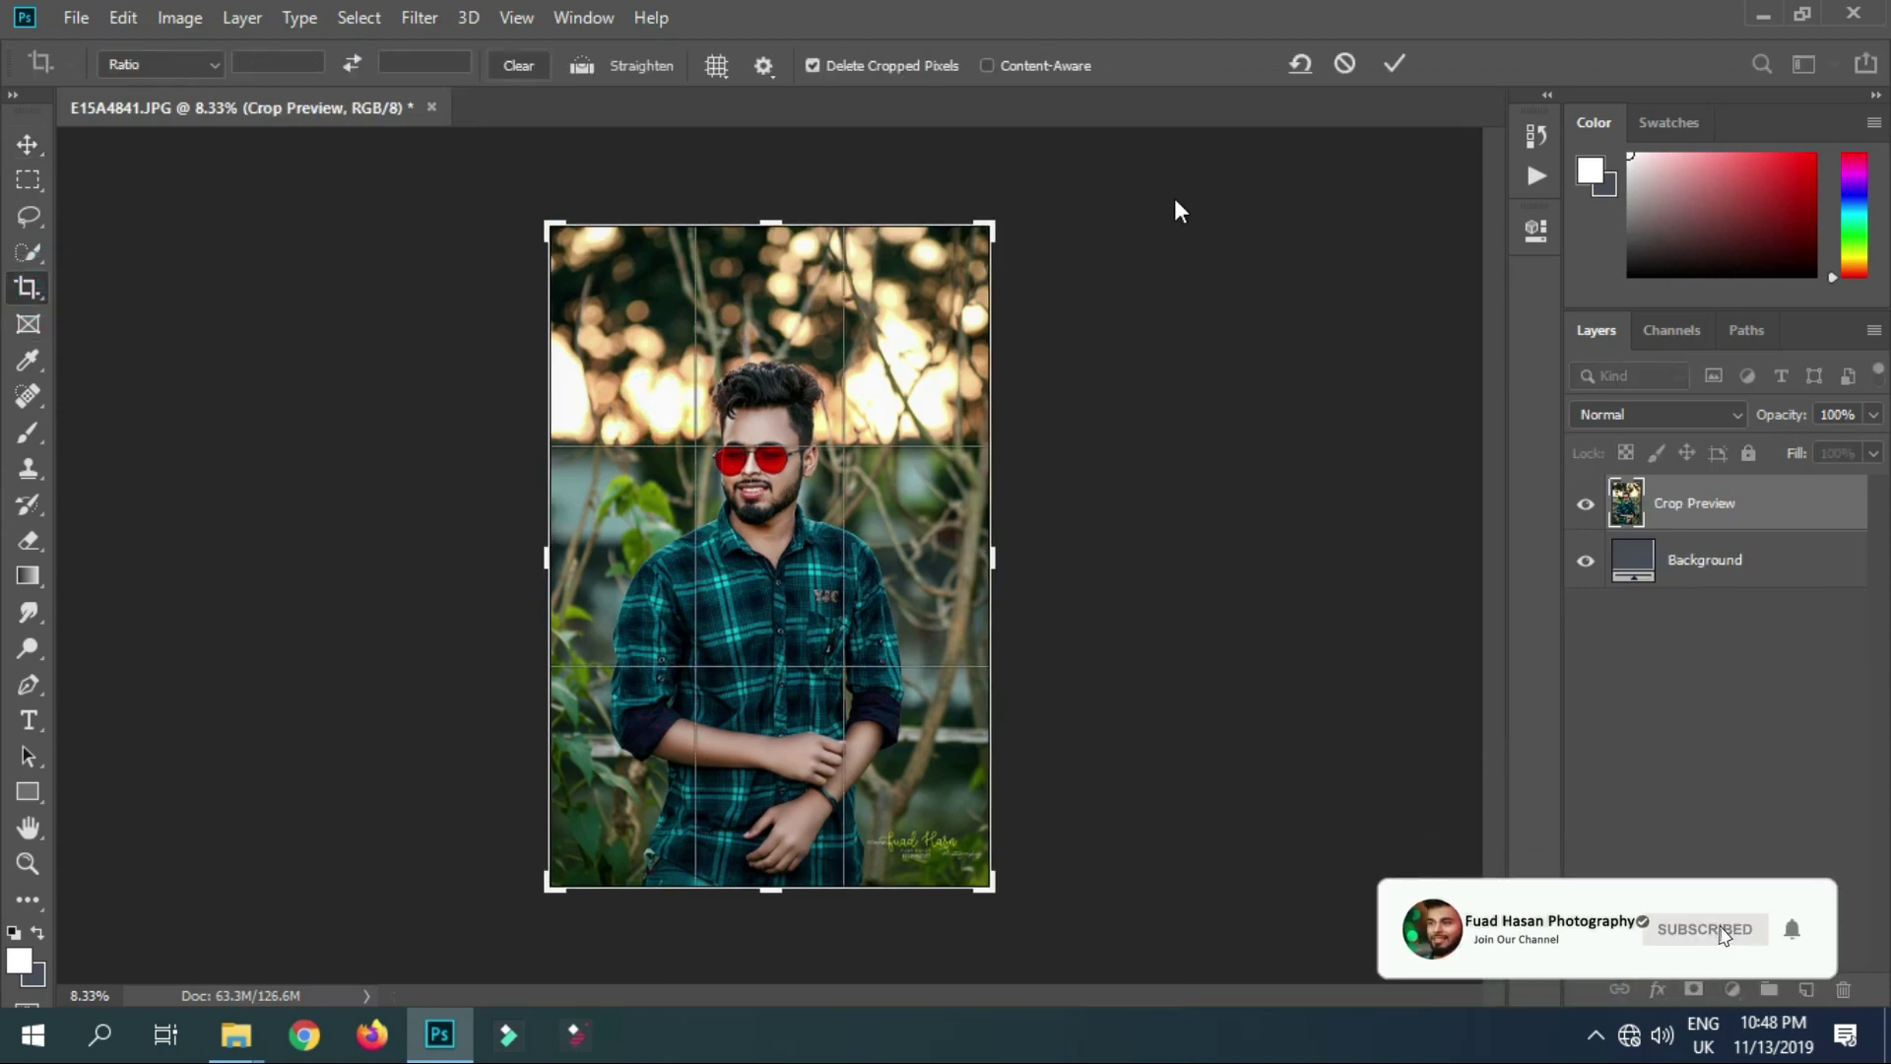
key("Return")
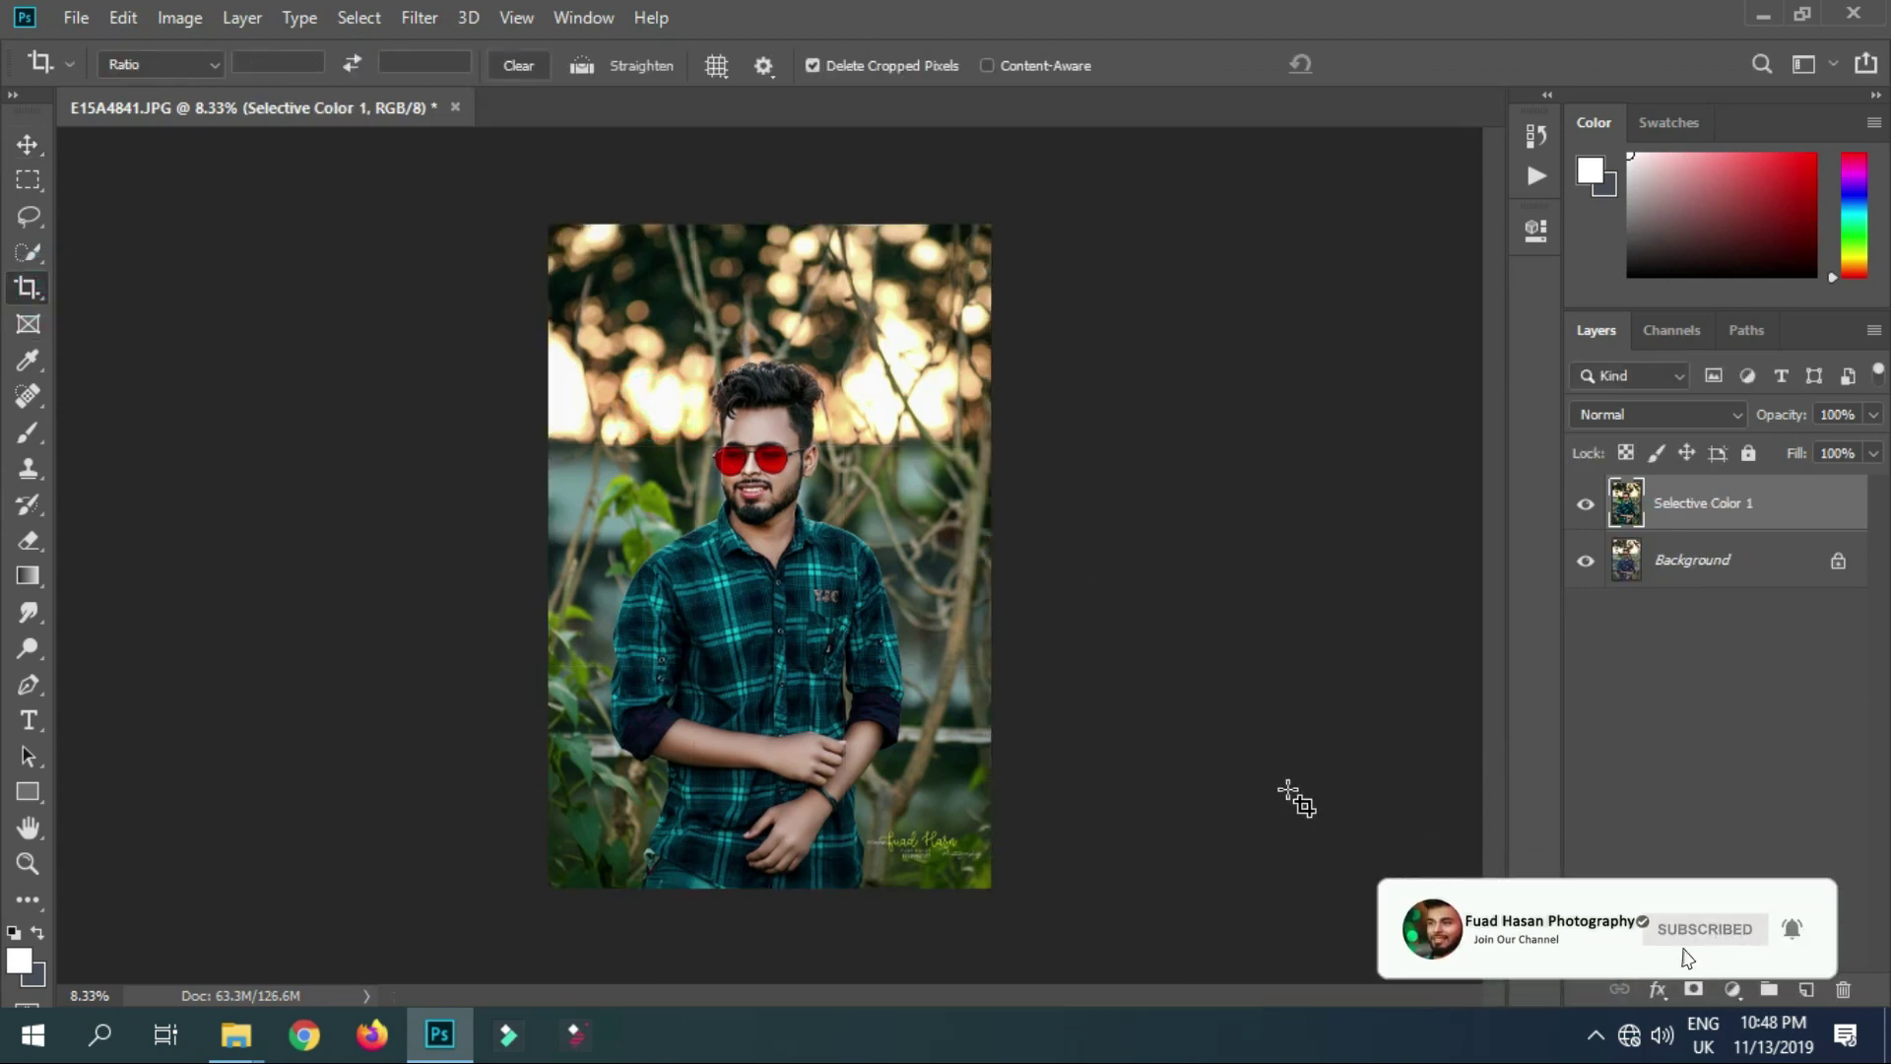
left_click(76, 28)
left_click(198, 325)
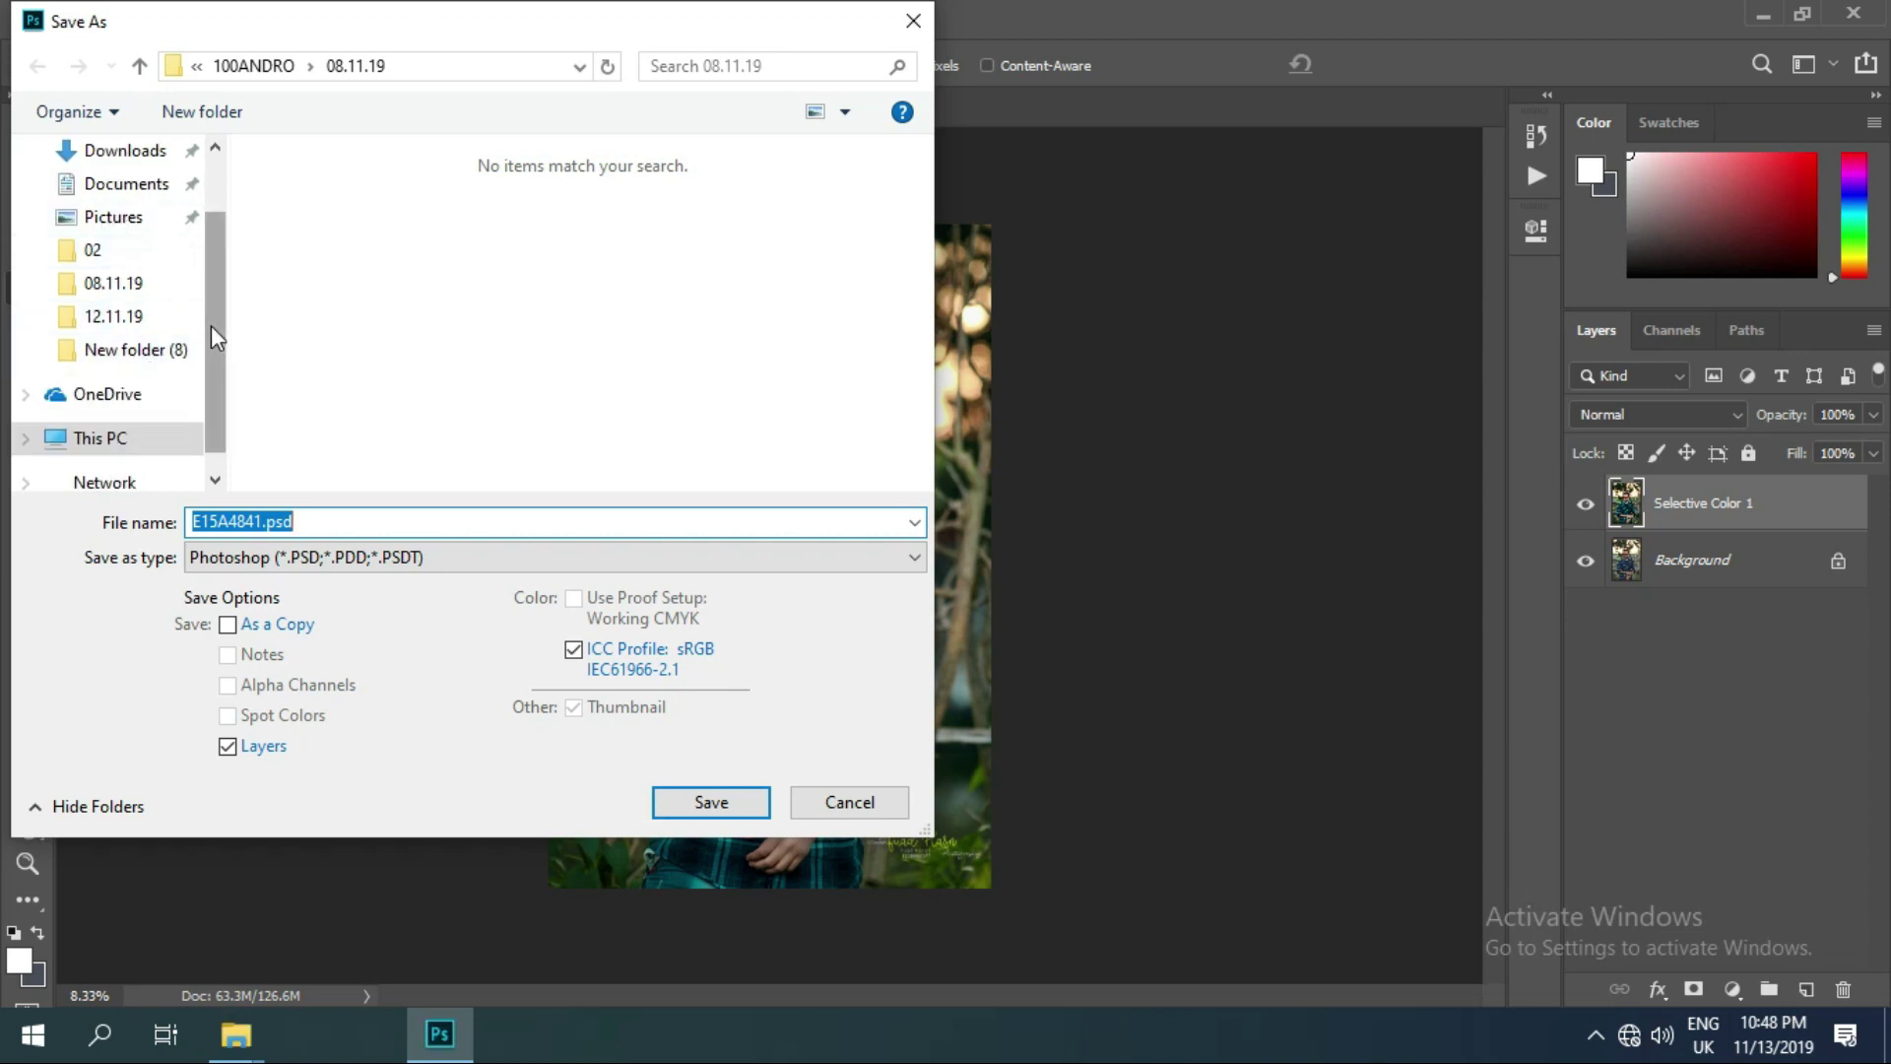
Target the Desktop folder and set the save format to JPEG
left_click_drag(211, 325, 215, 250)
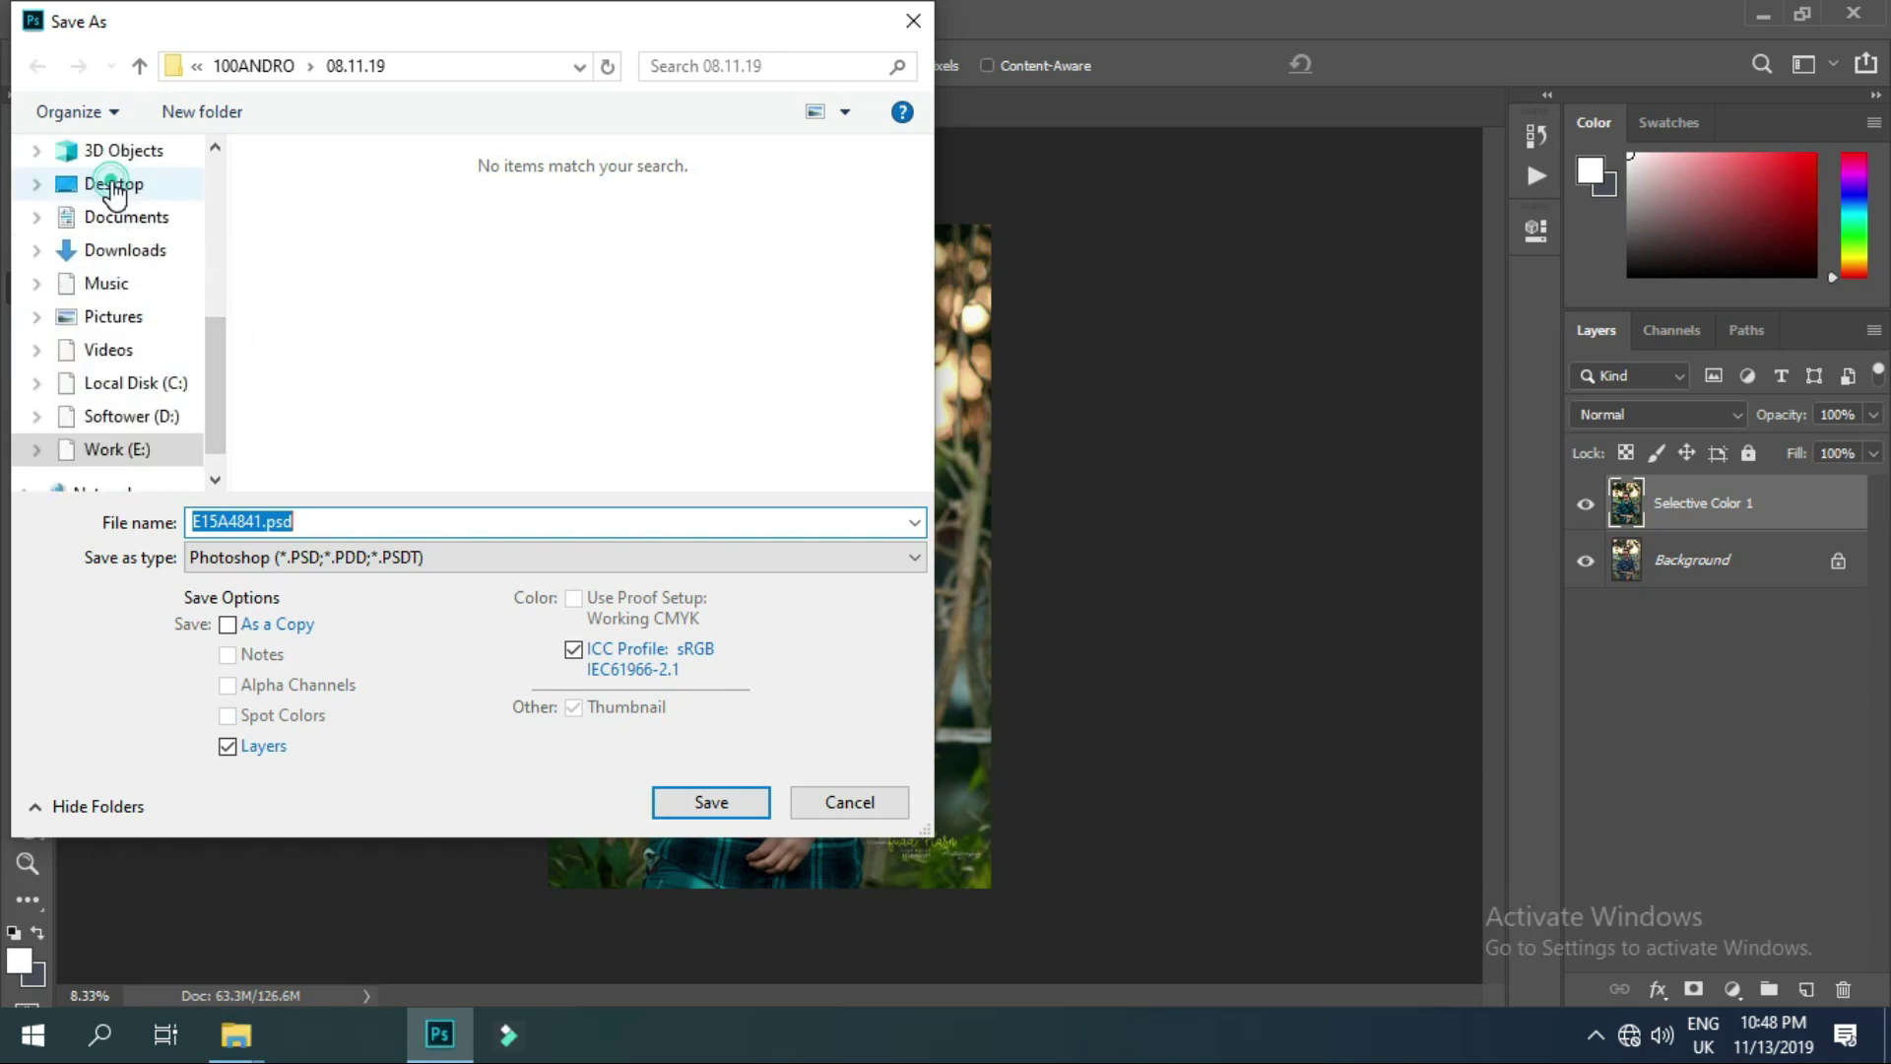
left_click(113, 183)
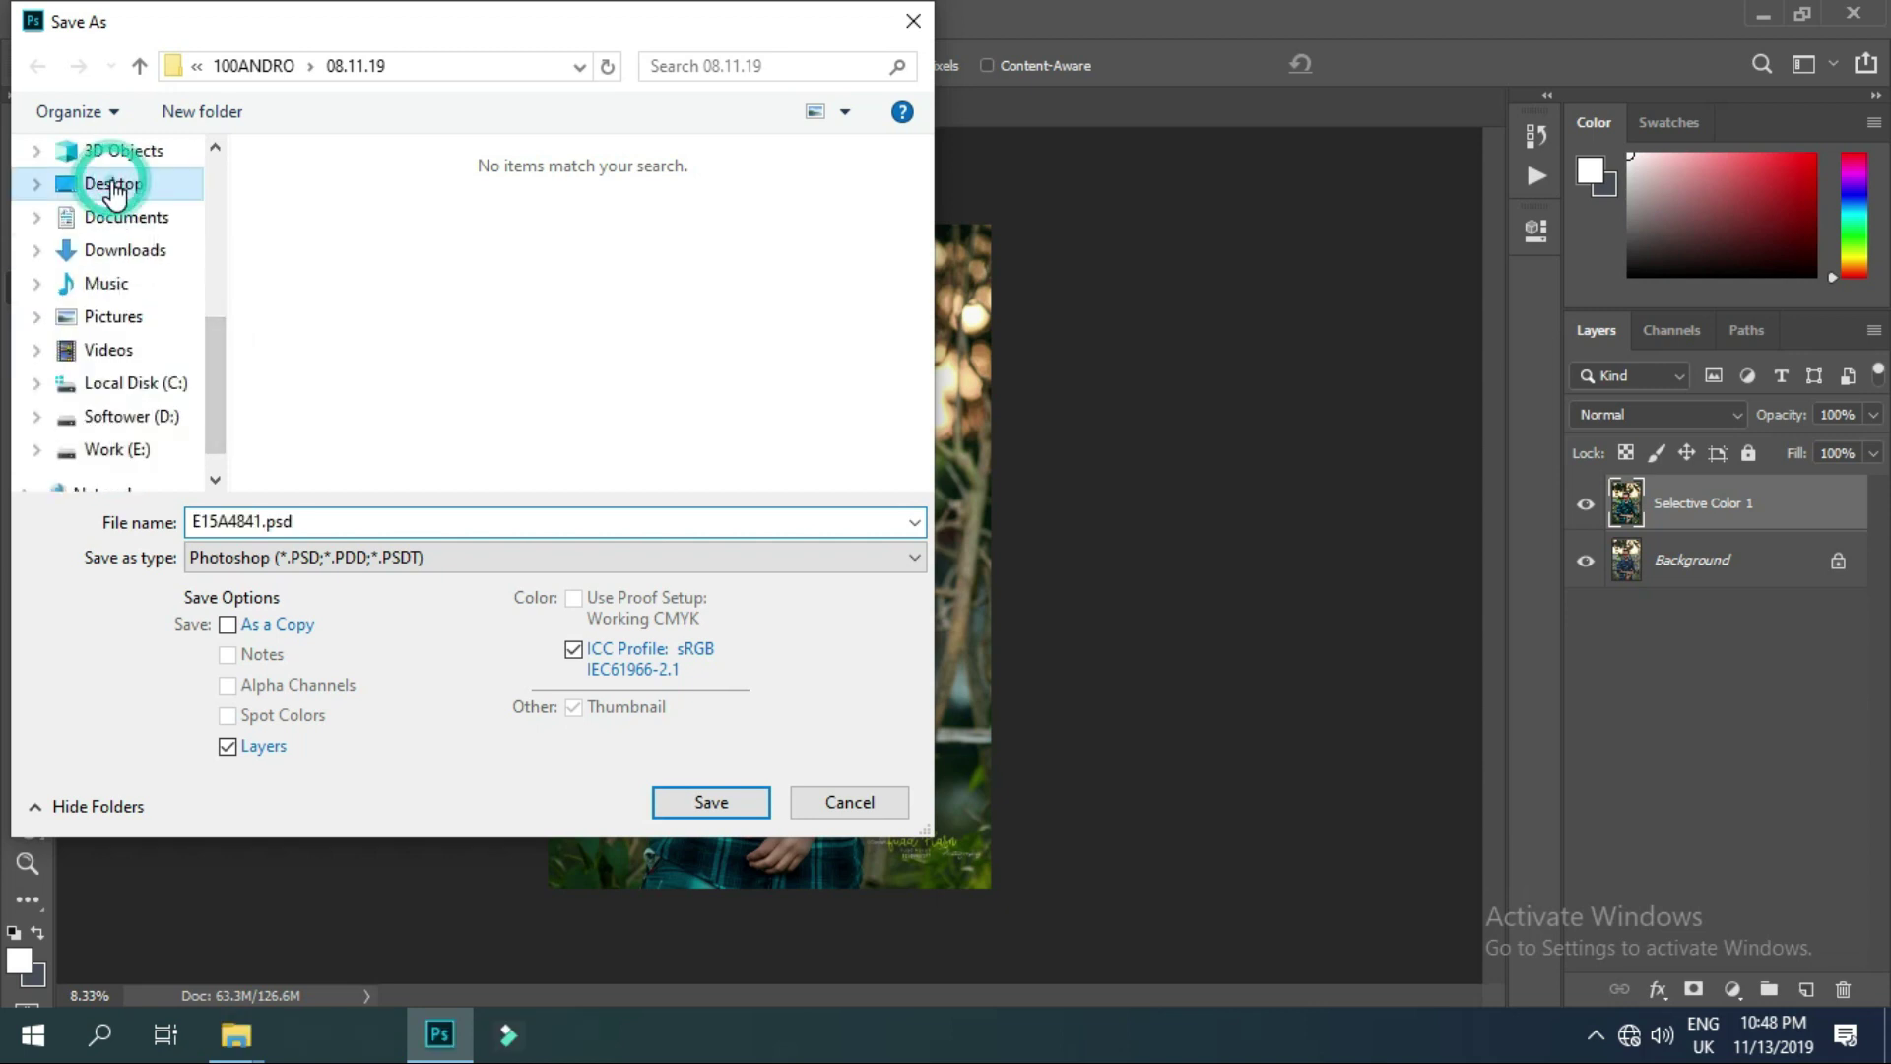
left_click(379, 559)
left_click(340, 772)
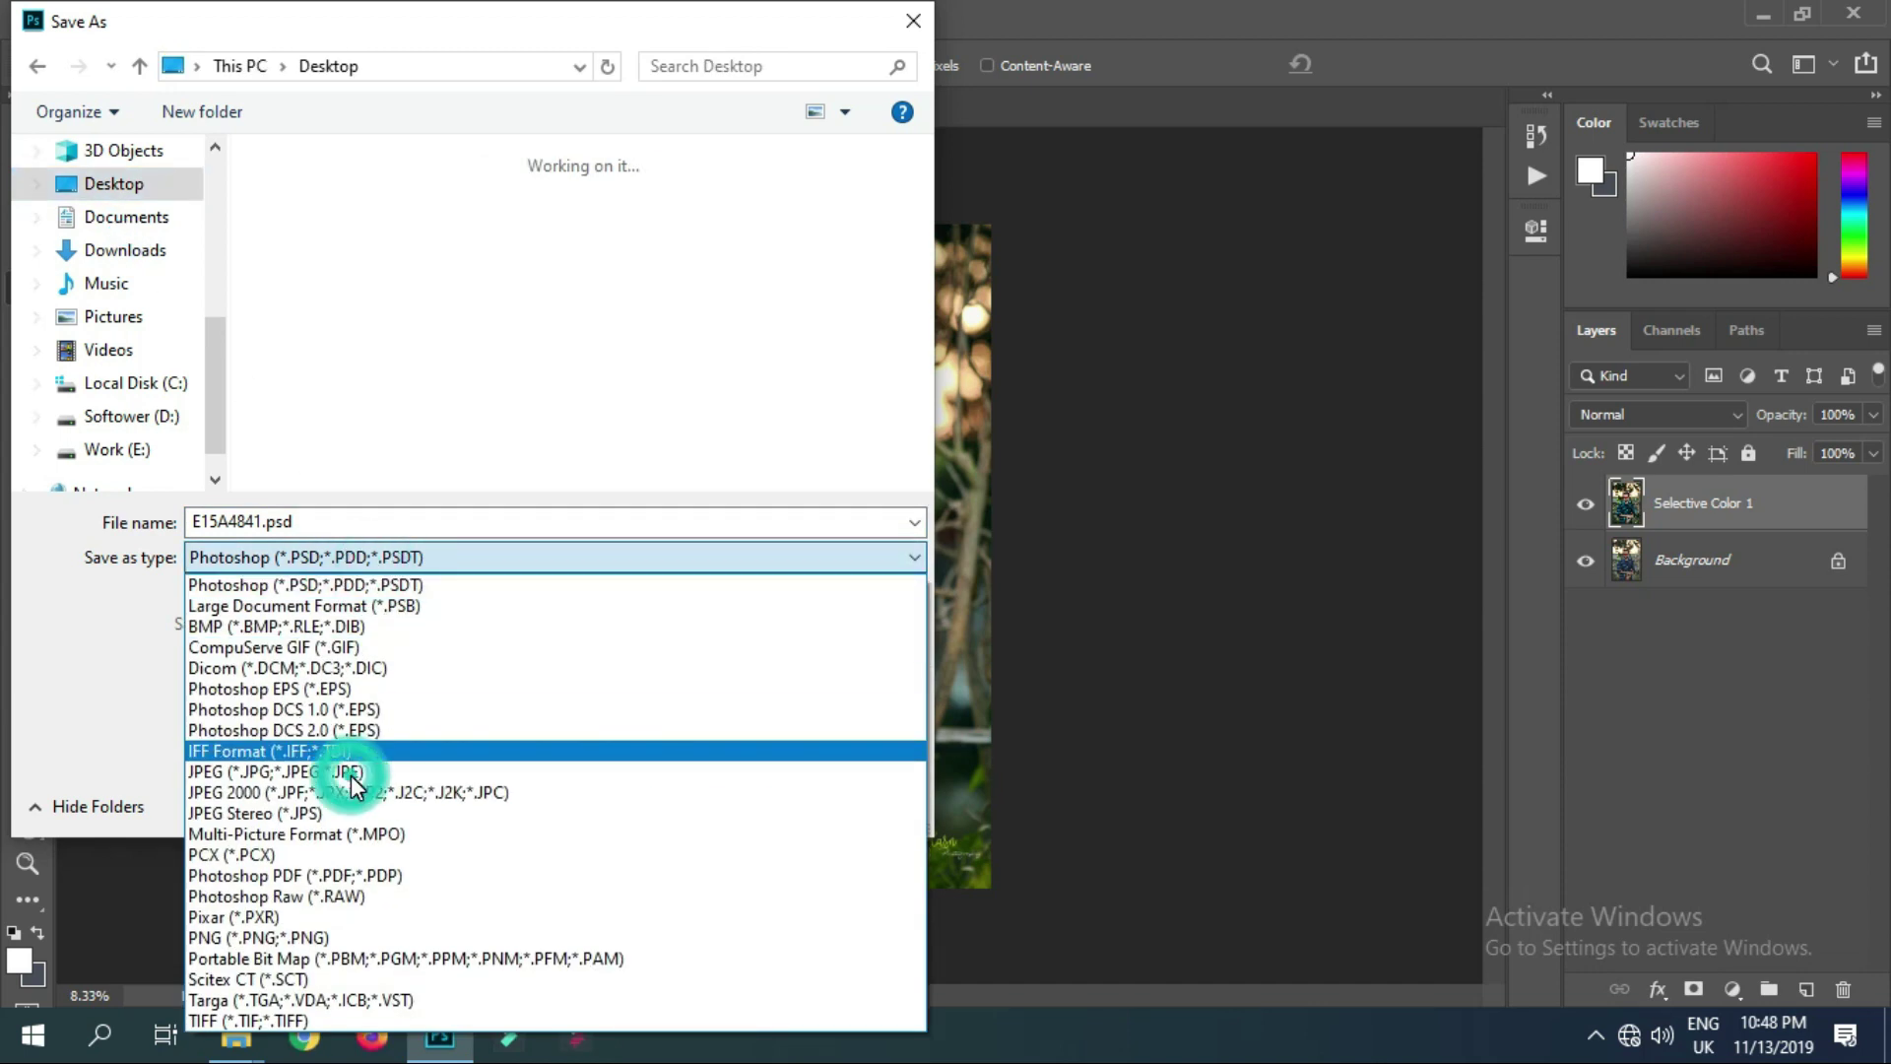
Name the file E15A48941.jpg and save it at JPEG Quality 12 (Maximum)
left_click(232, 521)
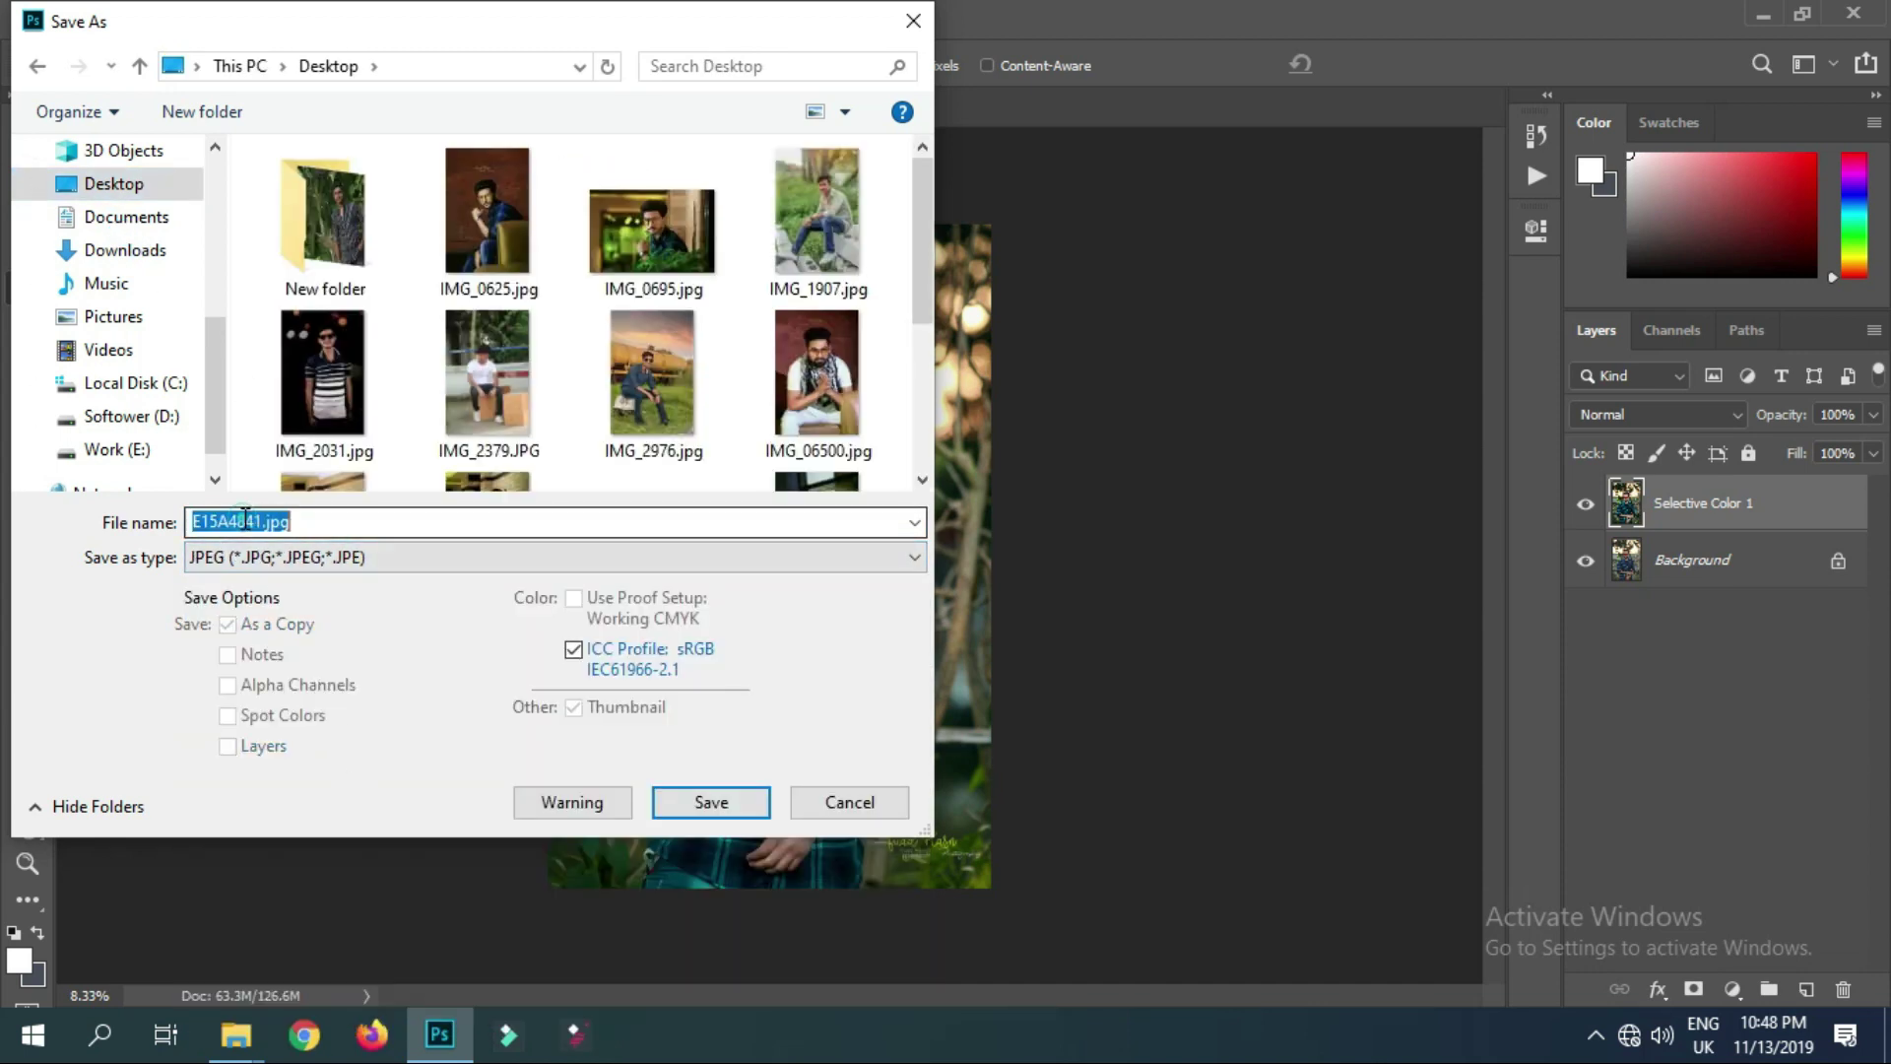
double_click(244, 521)
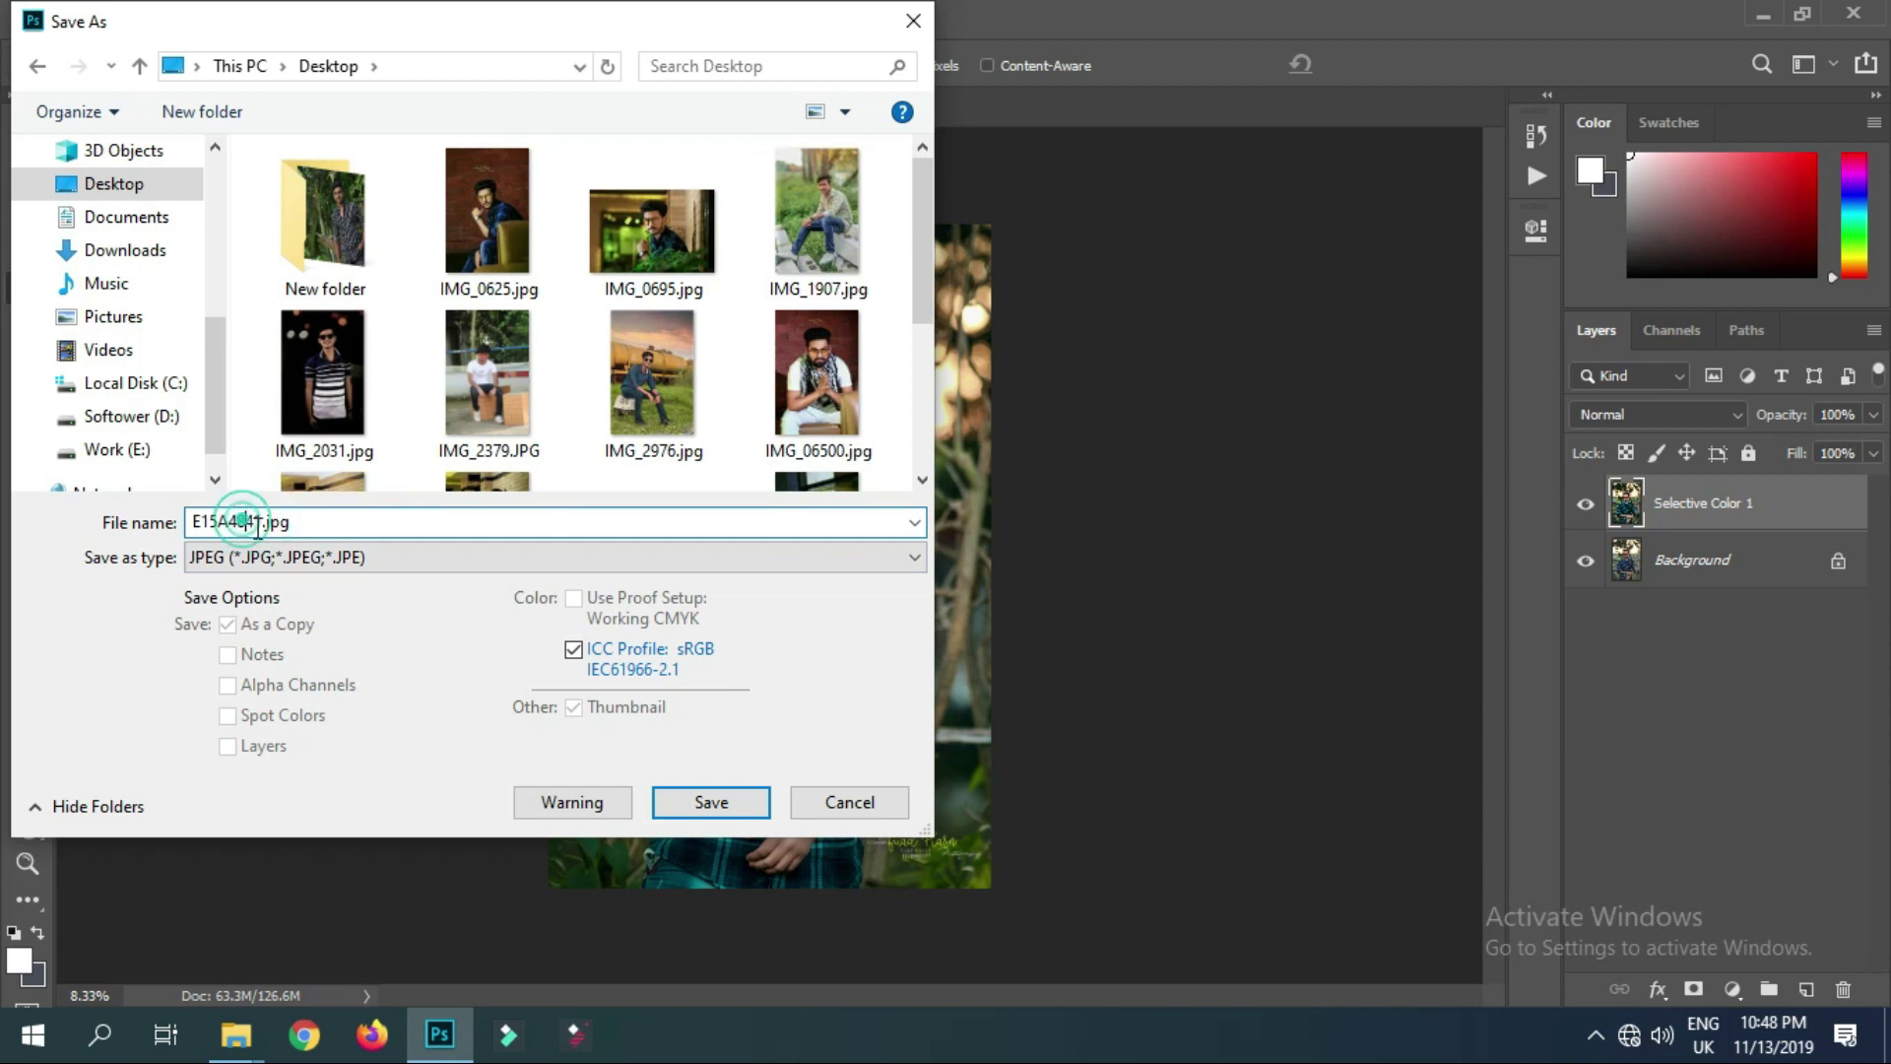
left_click(245, 521)
type("9")
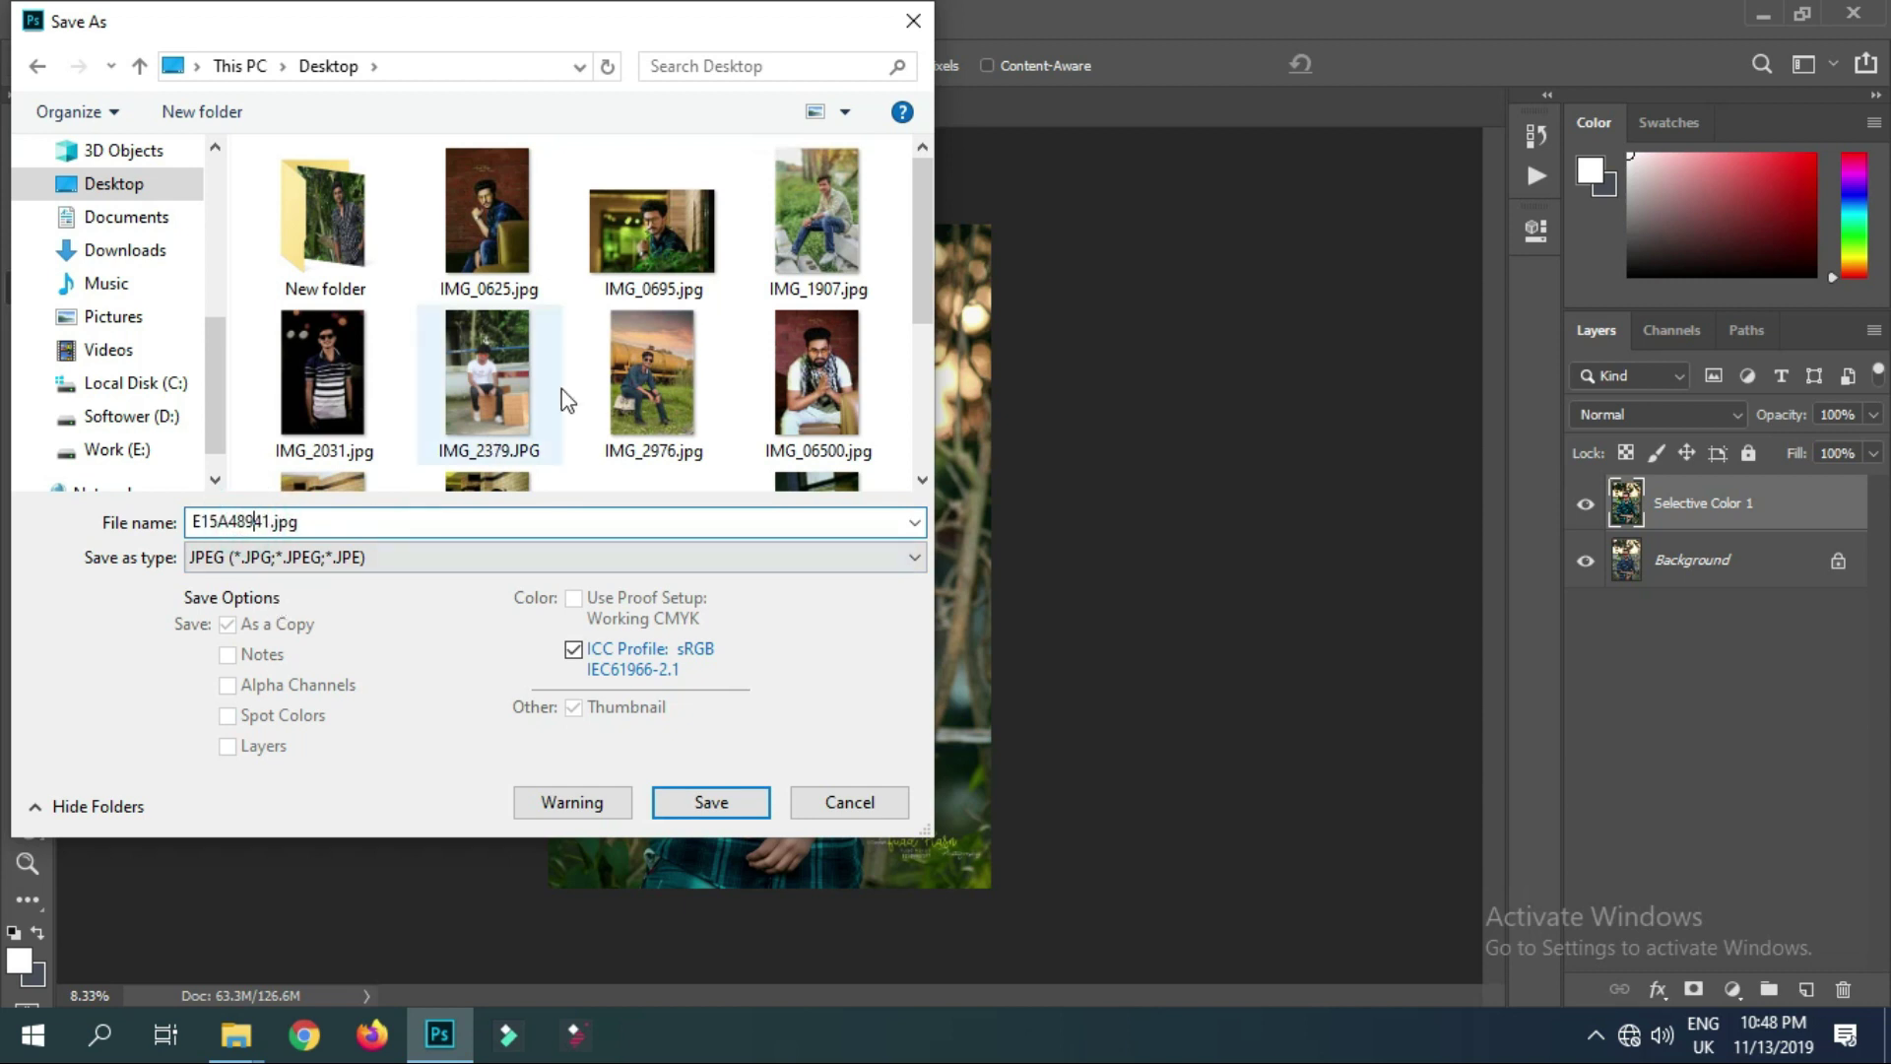
scroll(841, 399, "down", 1)
scroll(832, 425, "down", 2)
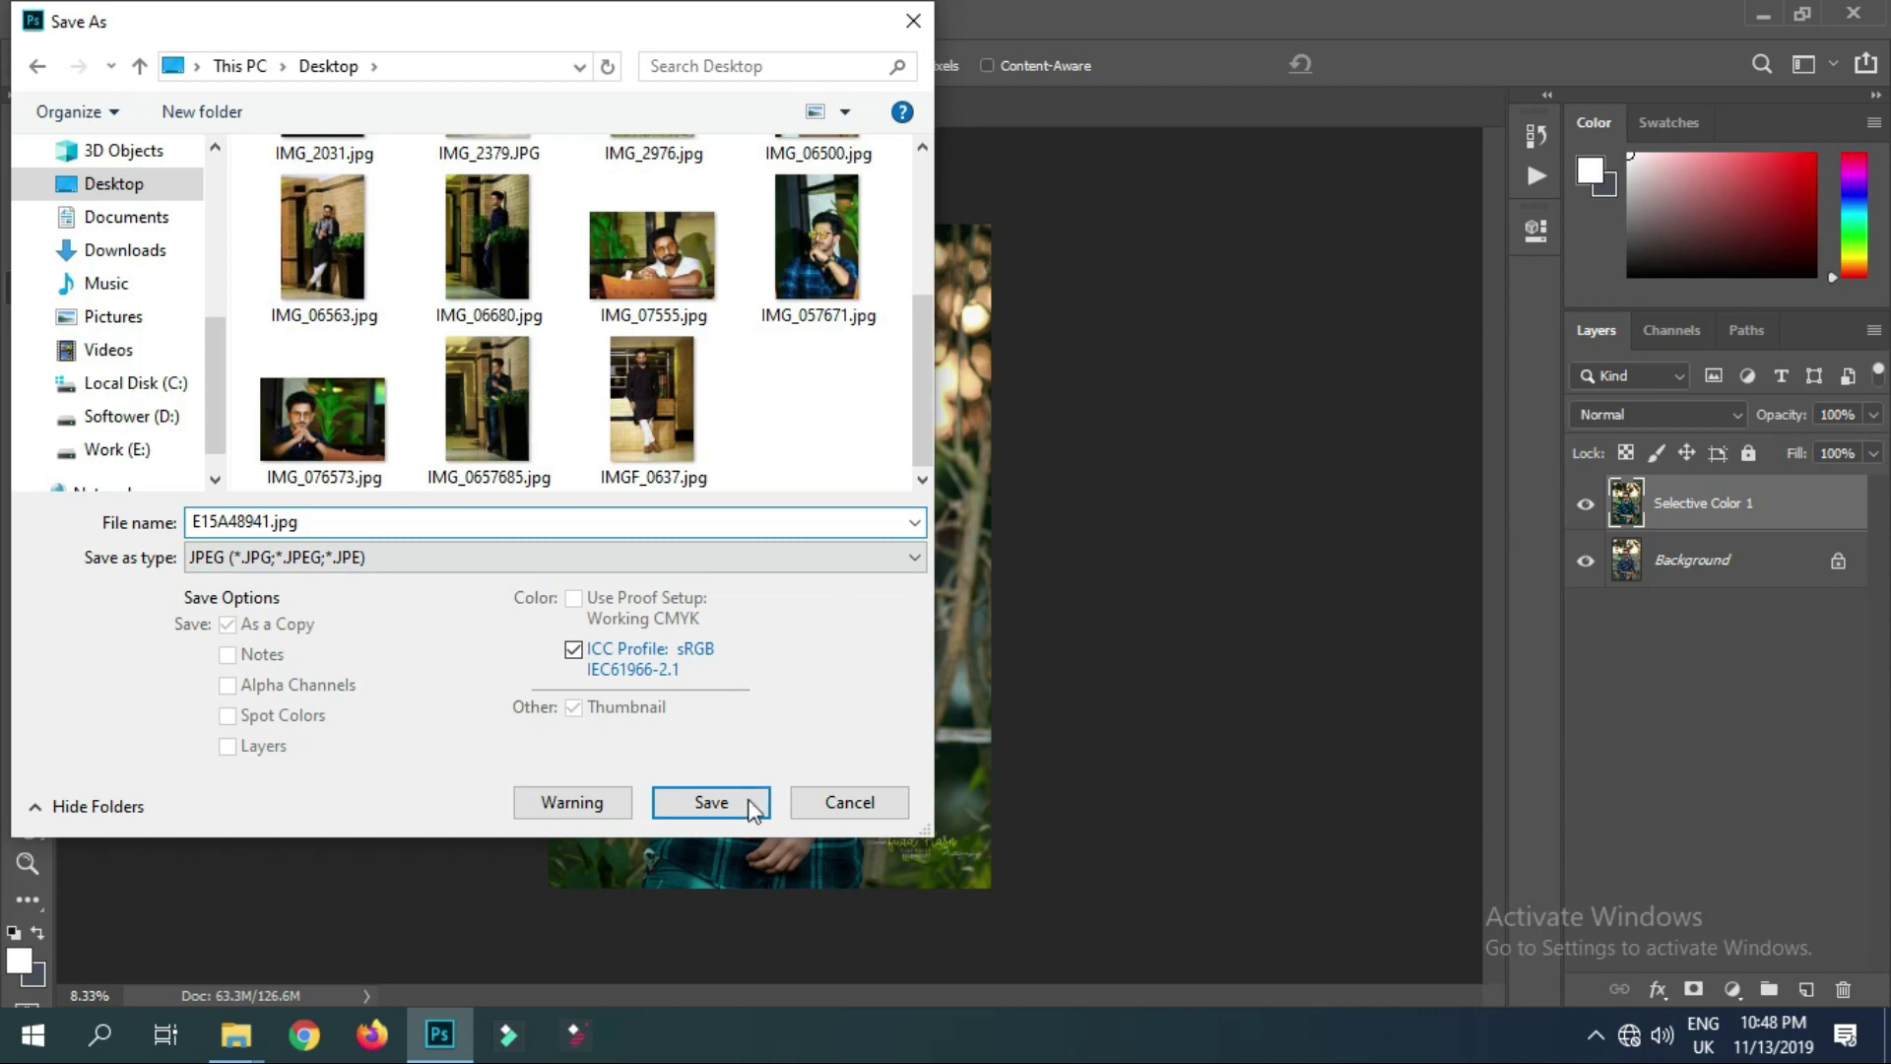
left_click(720, 810)
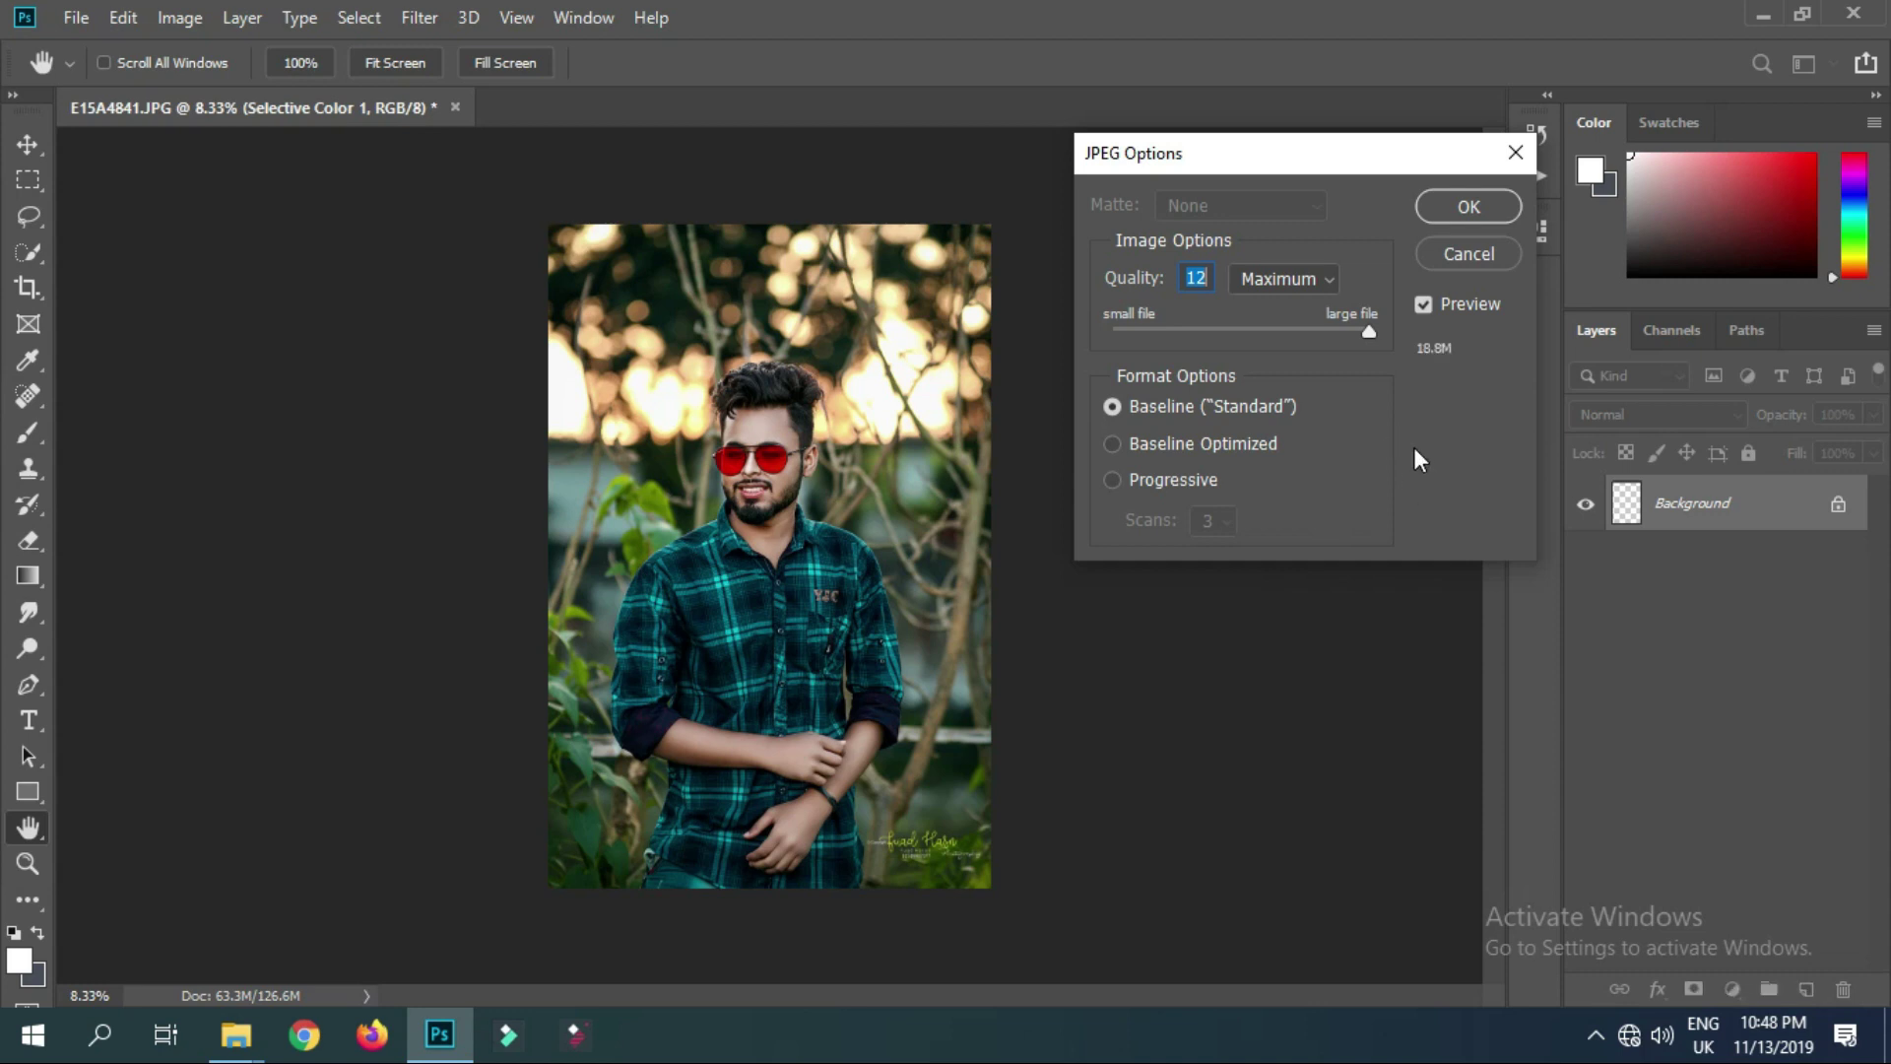
left_click(1461, 209)
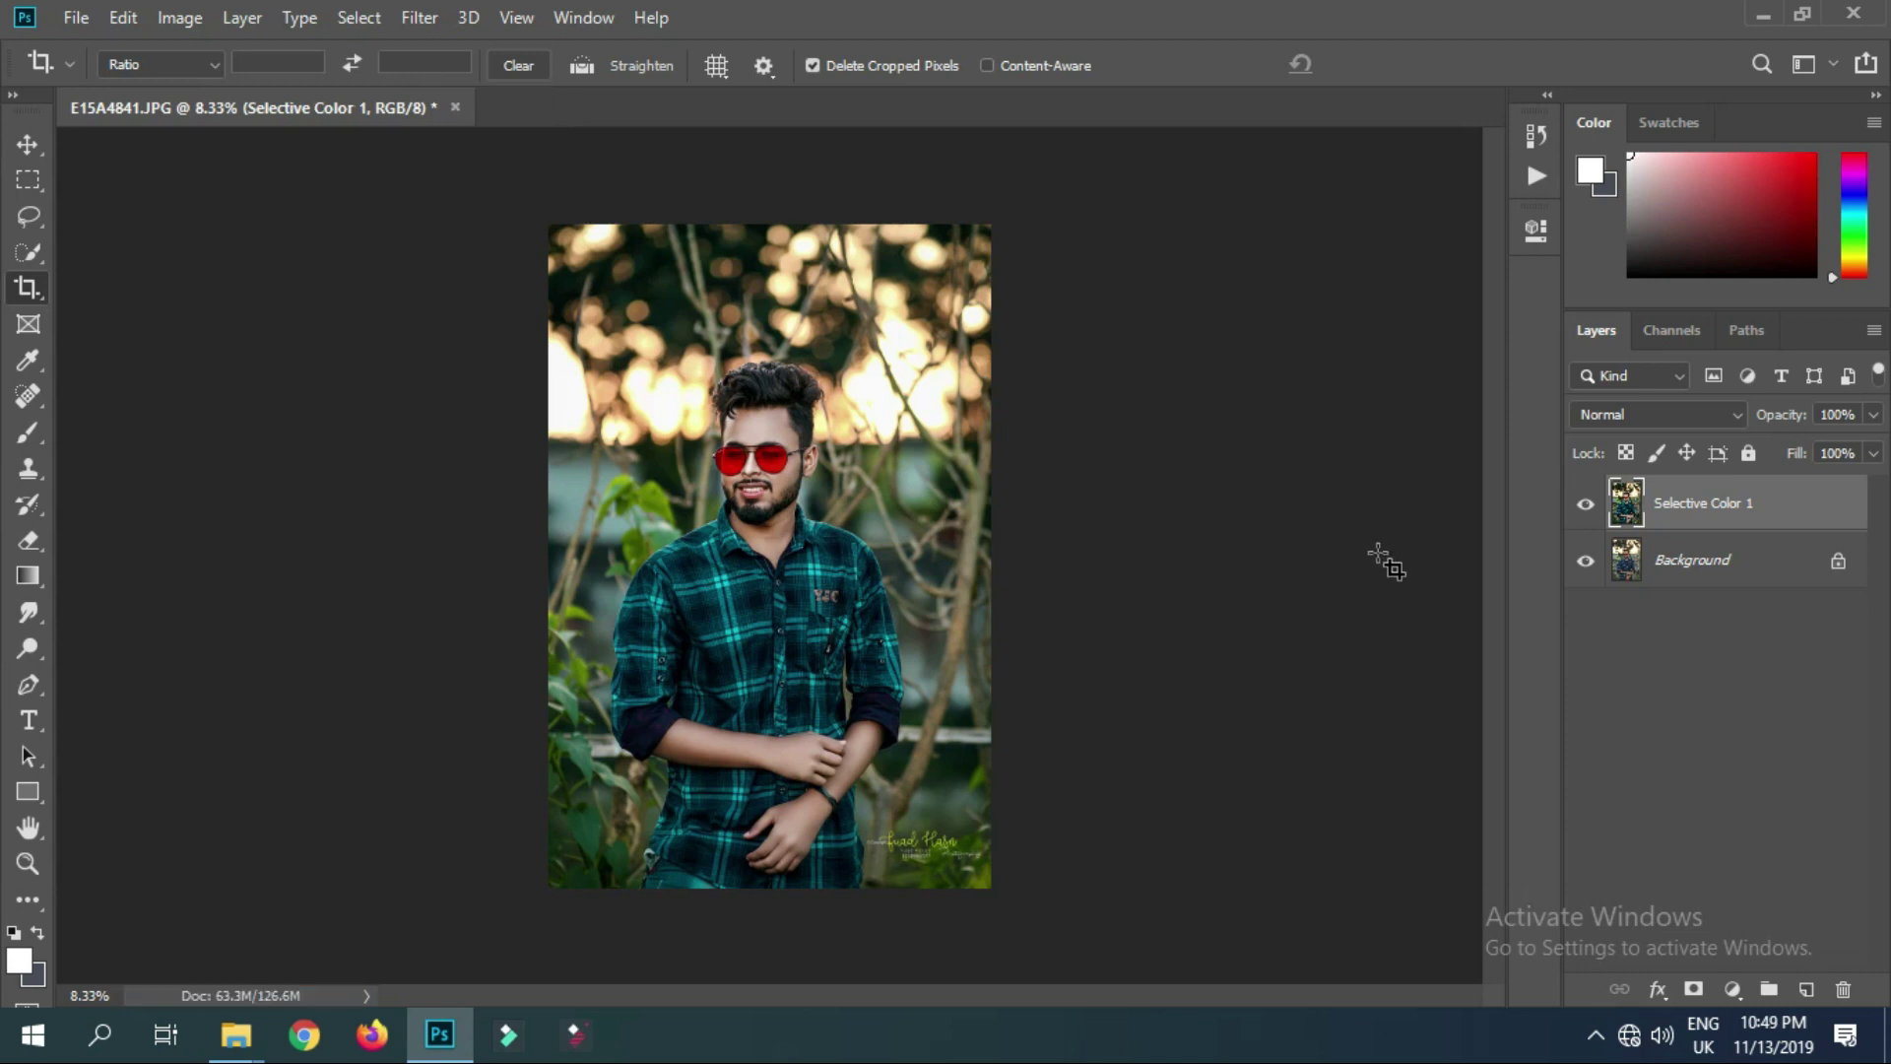
left_click(1577, 505)
left_click(1579, 508)
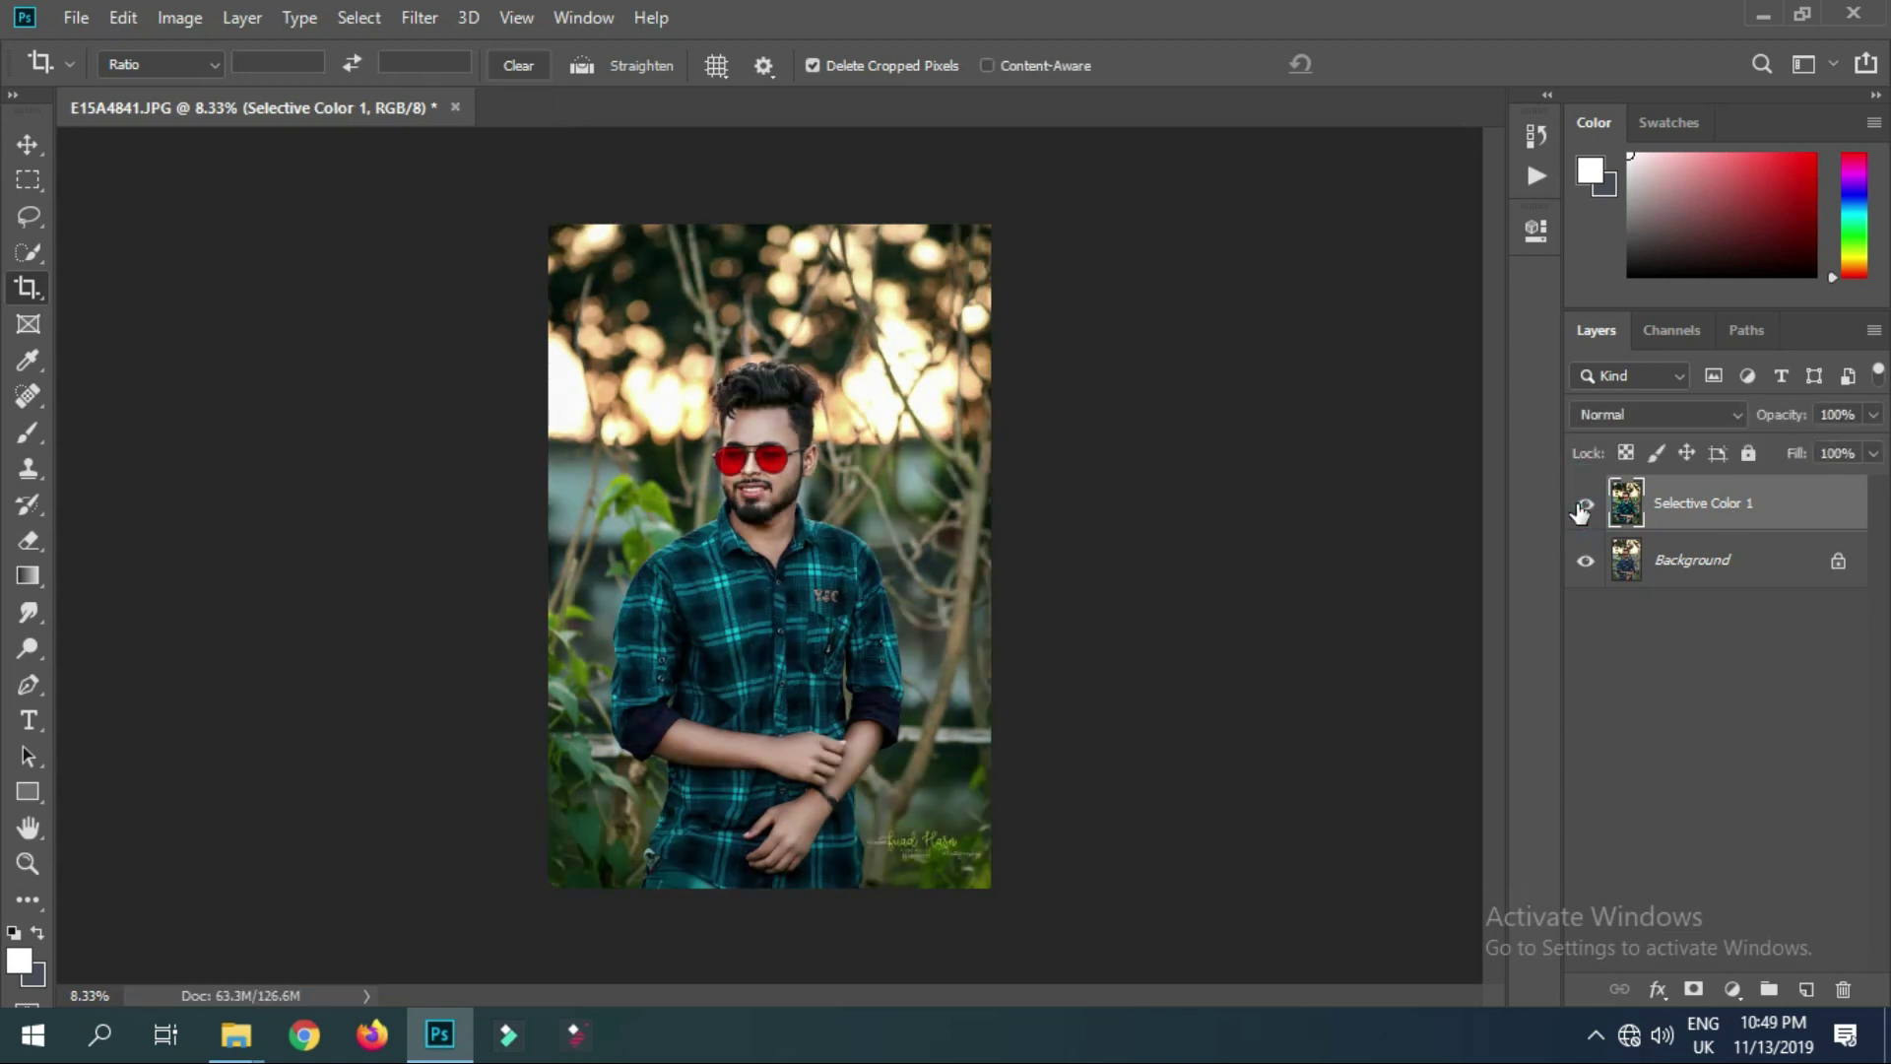